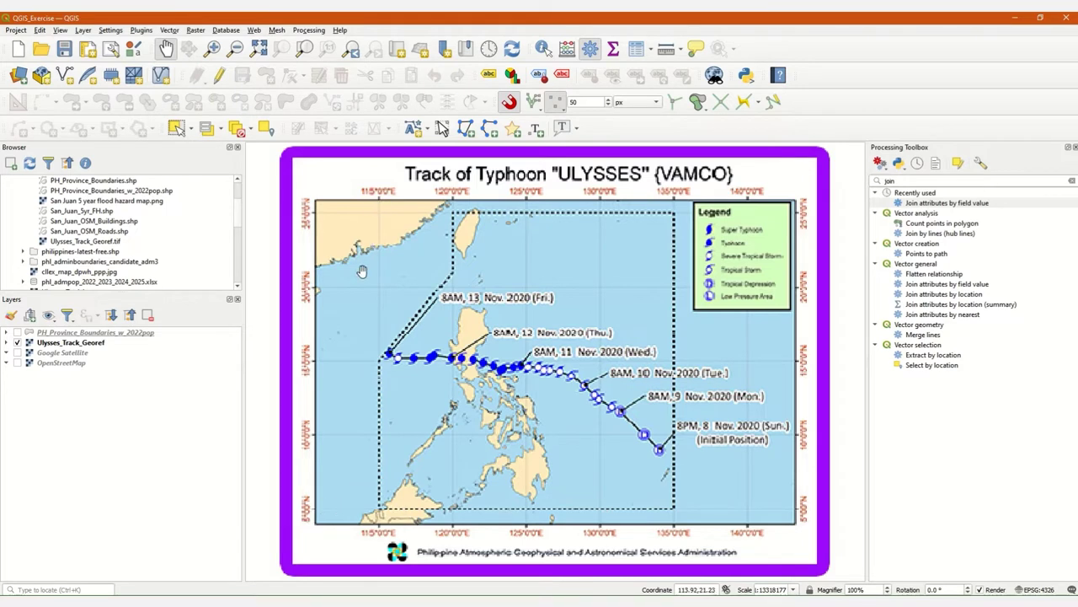
Step: Overlay the PH_Province_Boundaries_w_2022pop layer on the typhoon track map, examine how the provinces align with the track, and hide the layer again
left_click(17, 333)
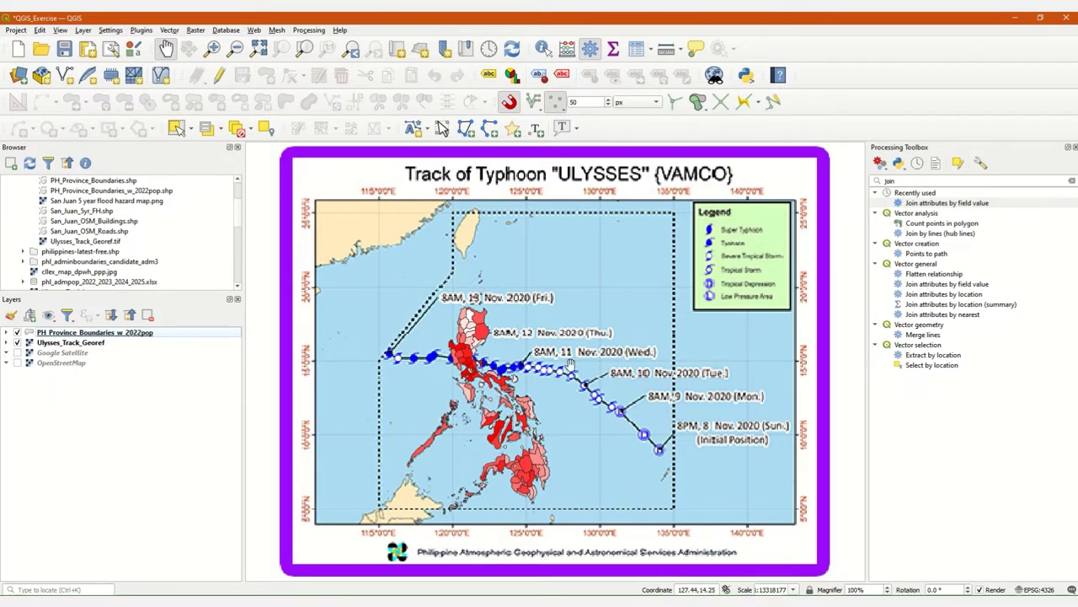
scroll(489, 413, "up", 1)
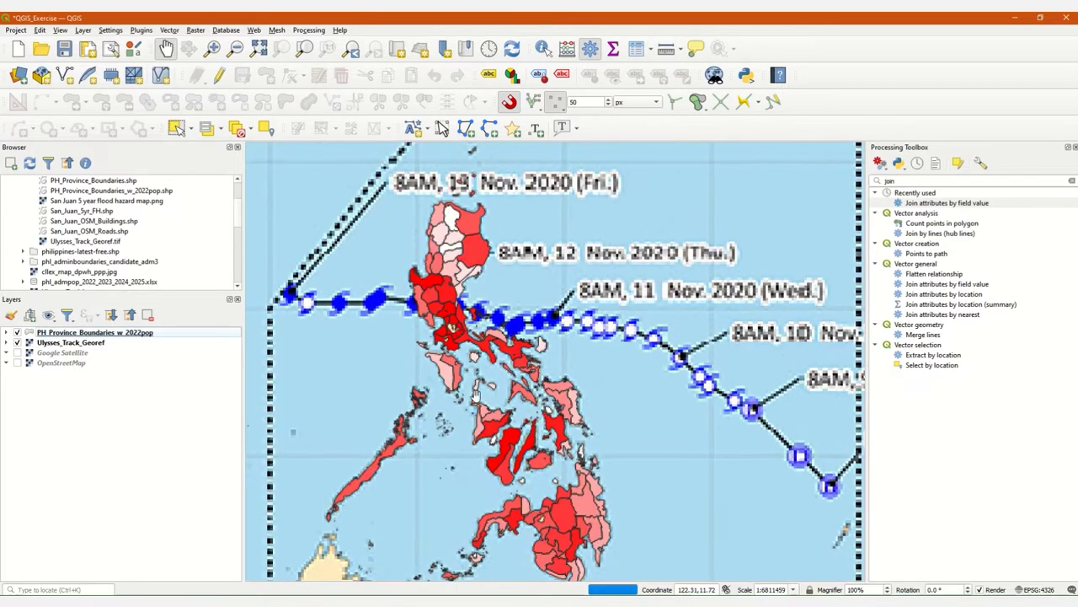
scroll(450, 299, "down", 2)
scroll(459, 312, "up", 3)
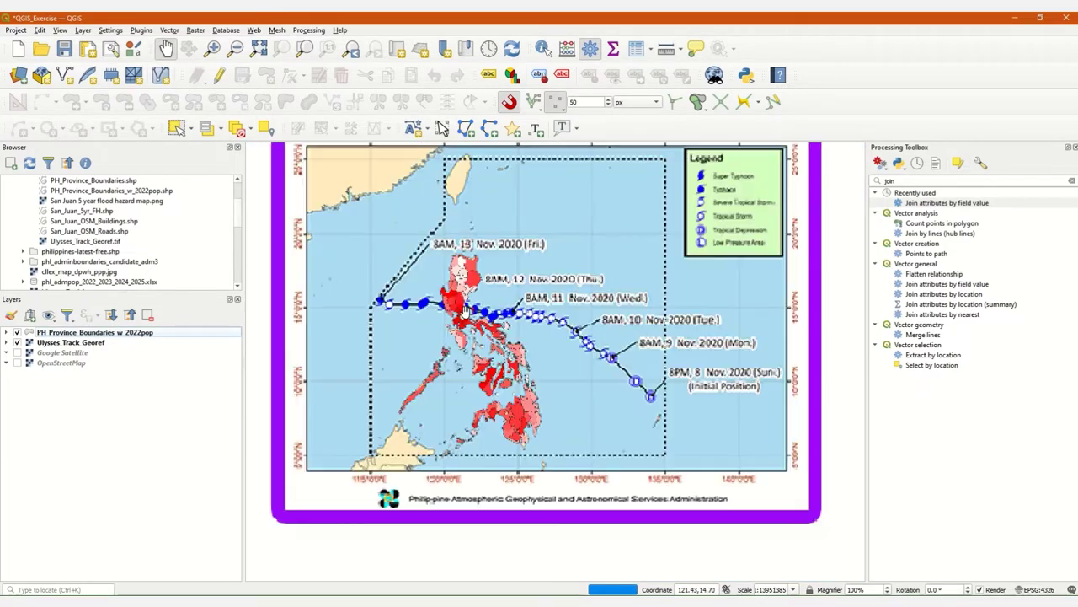
scroll(462, 318, "down", 1)
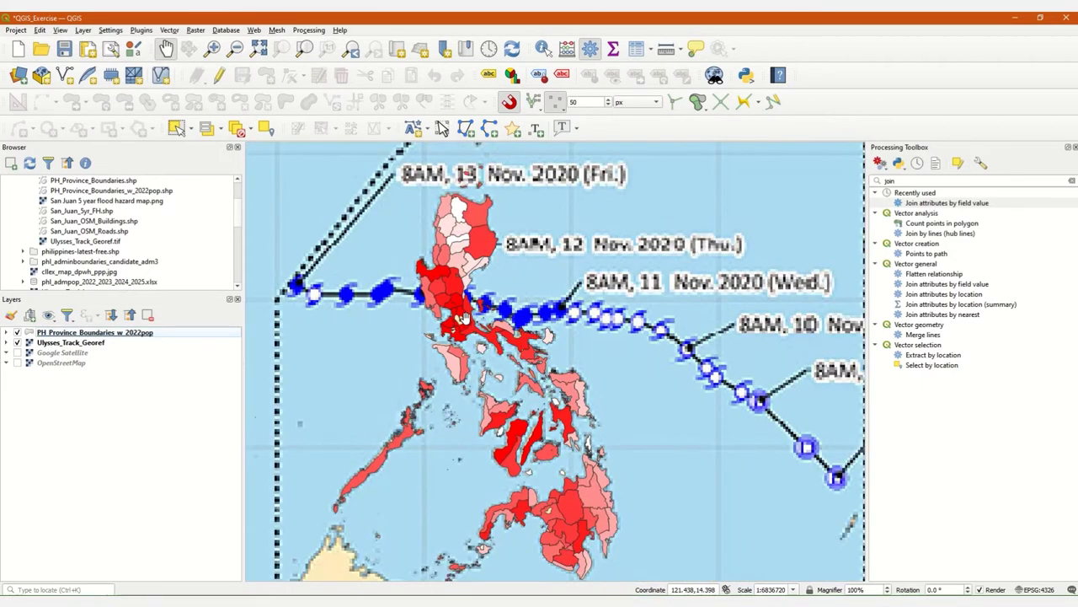
scroll(464, 318, "down", 1)
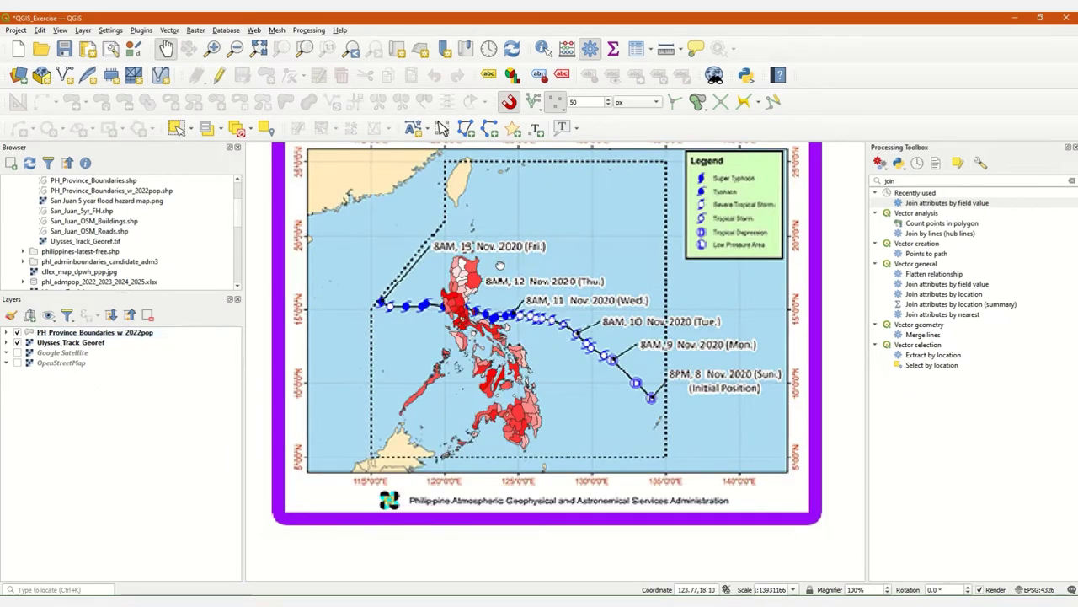
left_click_drag(465, 317, 461, 349)
scroll(462, 346, "up", 1)
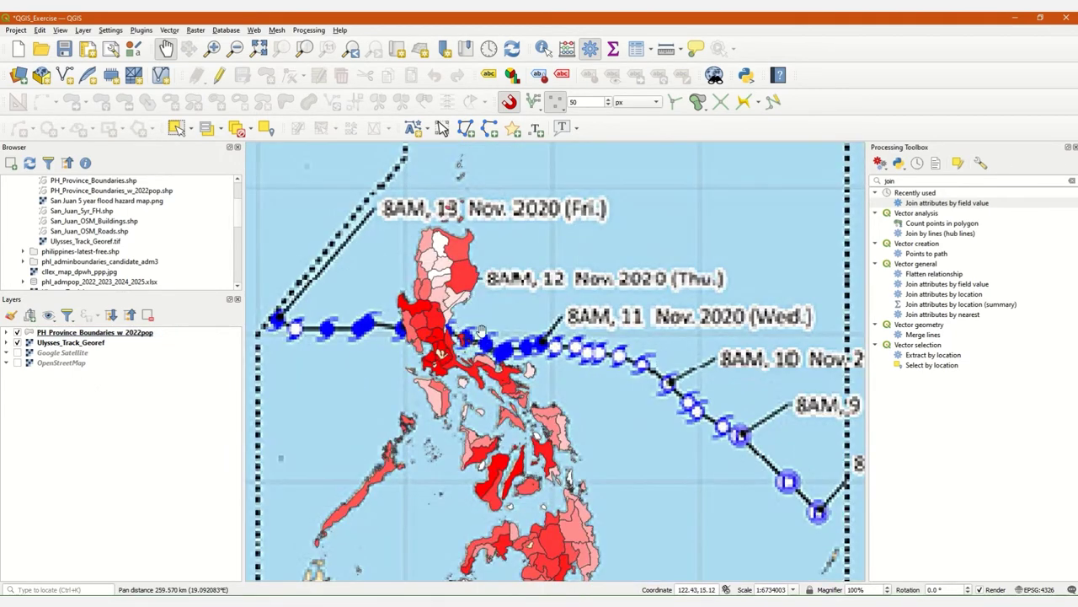
scroll(394, 308, "down", 1)
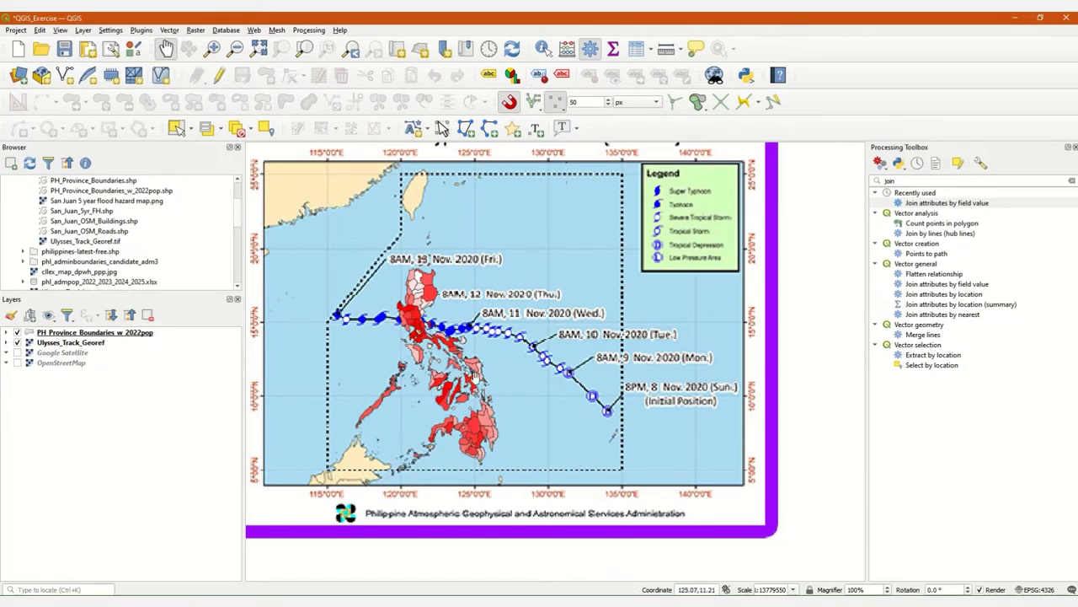
left_click_drag(451, 275, 557, 331)
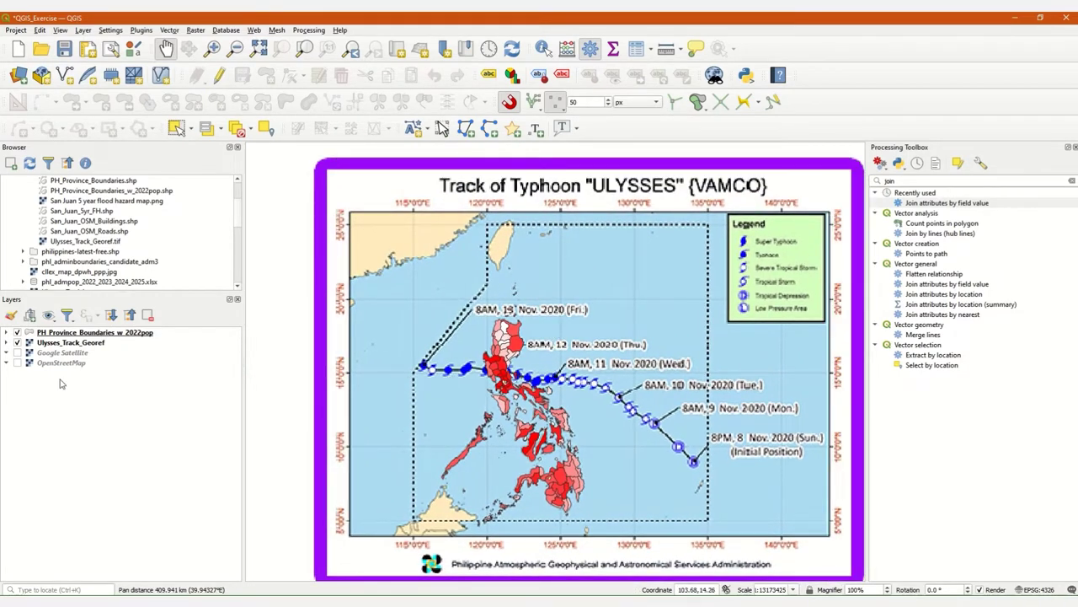
left_click(18, 333)
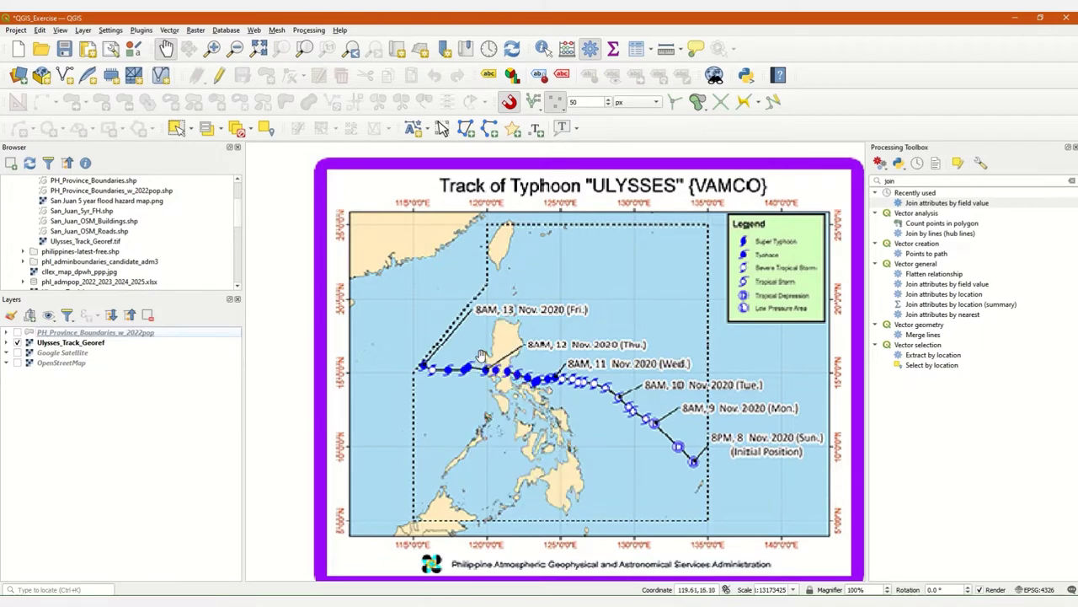
left_click_drag(548, 346, 495, 338)
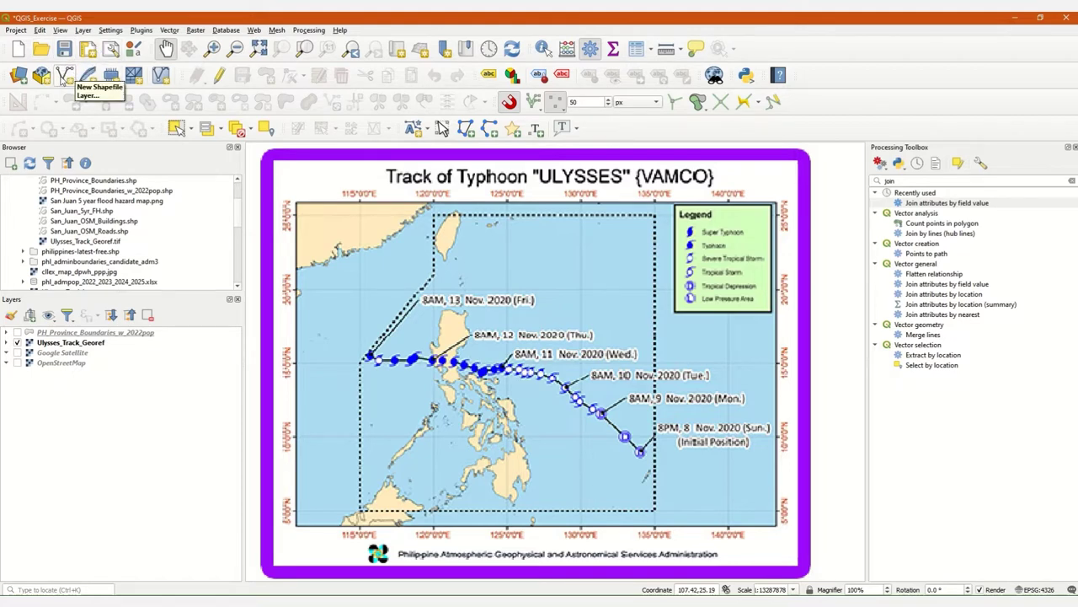
Step: Start a new shapefile layer and set its file name to Ulysses_track_line in the Outputs folder
left_click(66, 76)
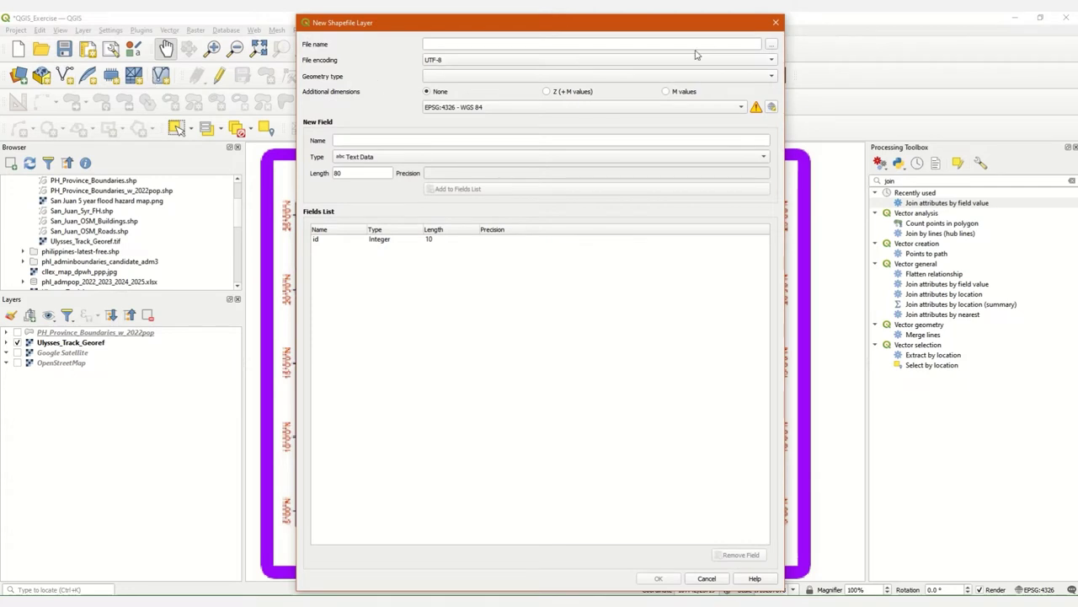
left_click(739, 45)
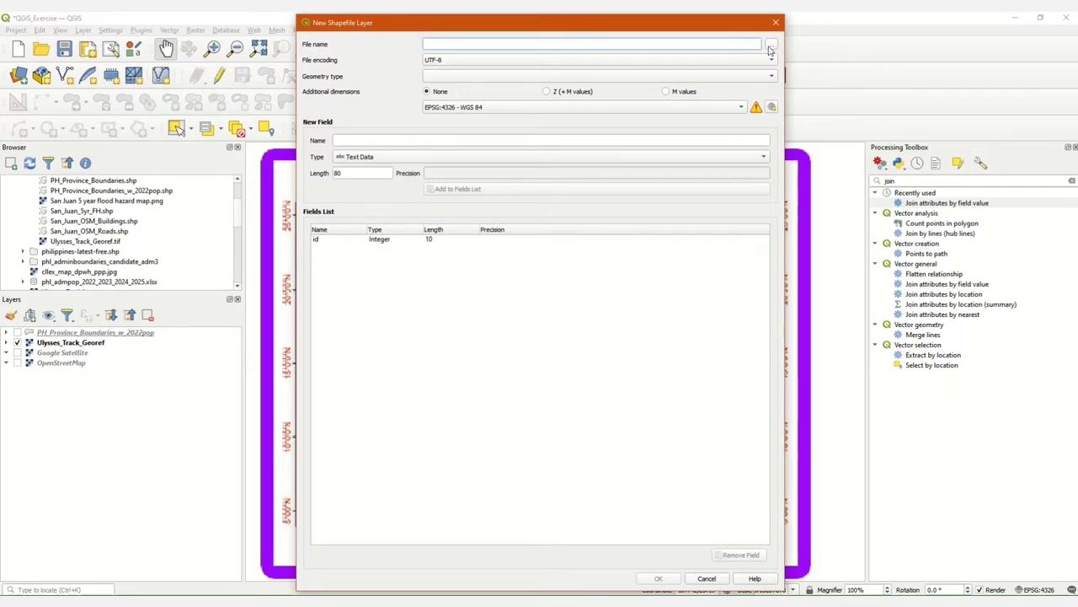
left_click(769, 45)
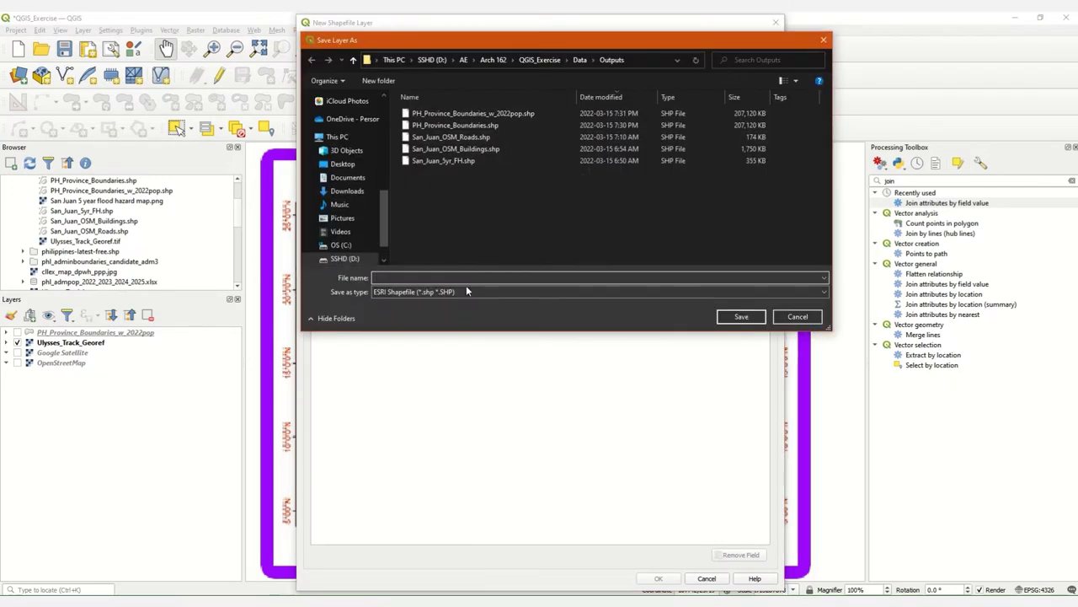
type("Ulysses_tra")
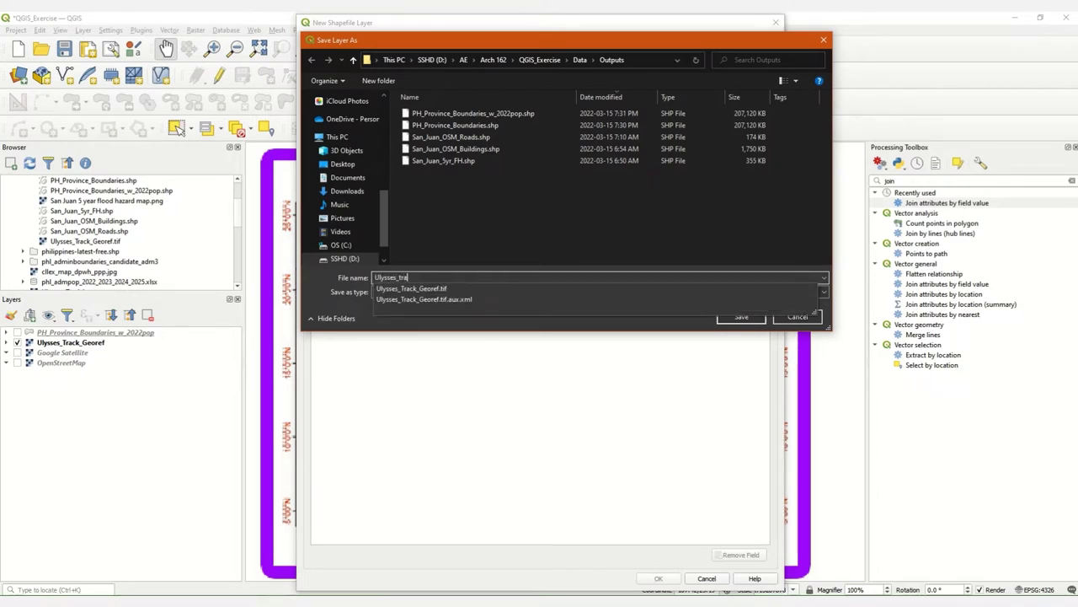
type("ck_line")
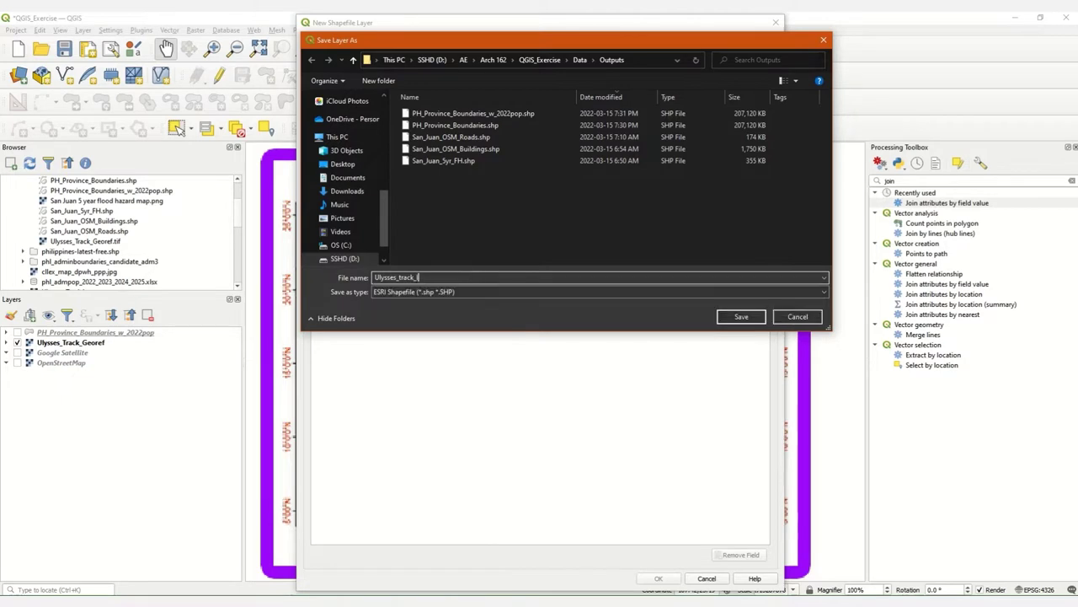
left_click(736, 316)
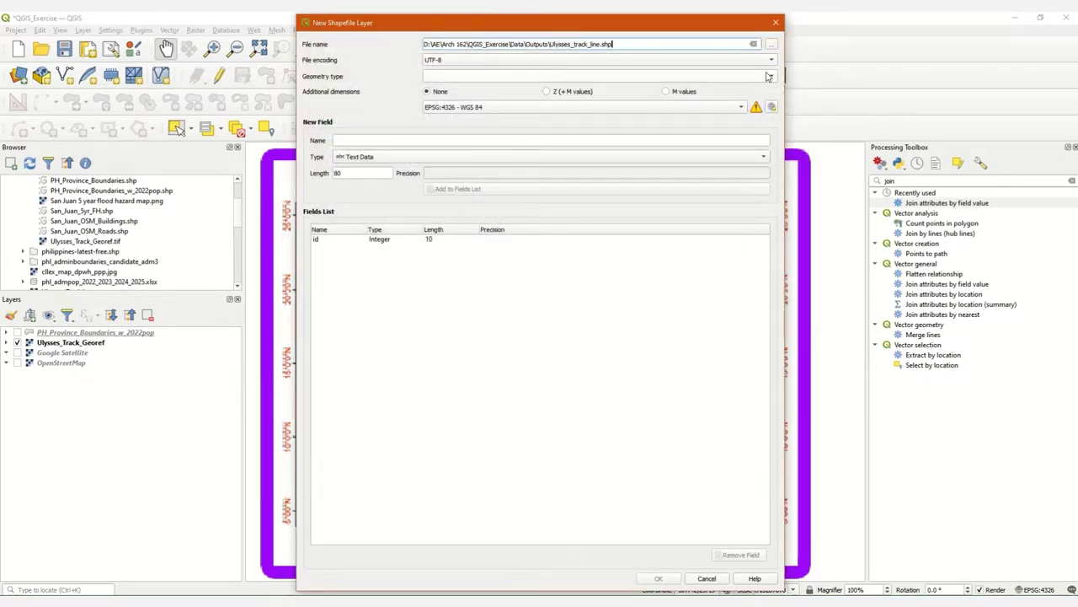
Step: Set the new shapefile's geometry type to LineString and create the layer
left_click(640, 76)
left_click(455, 112)
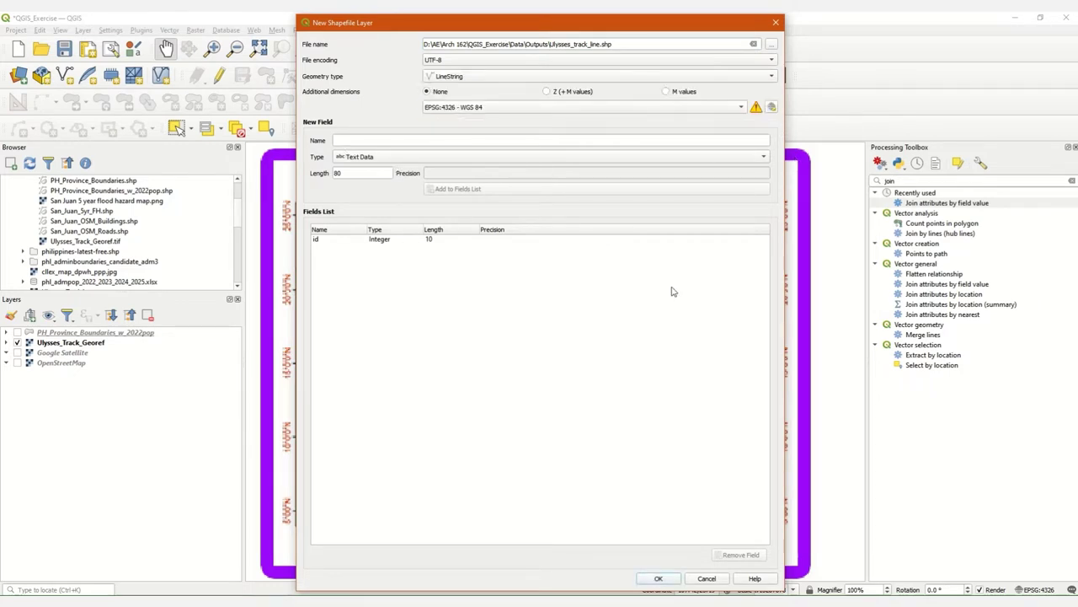
left_click(657, 578)
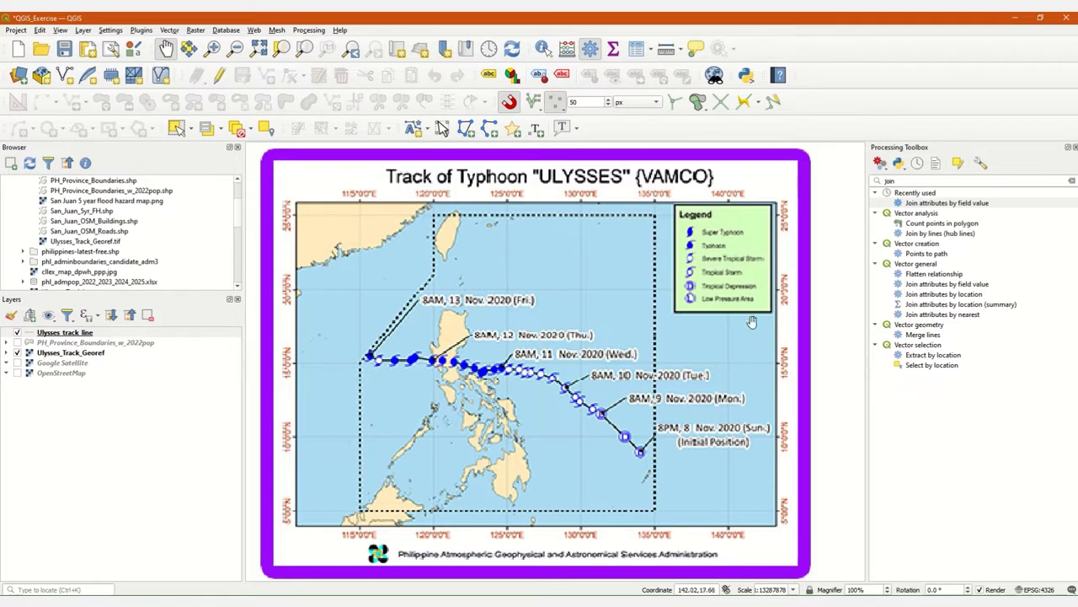
Step: Open the attribute table of the Ulysses_track_line layer to check its records, and close it
right_click(48, 333)
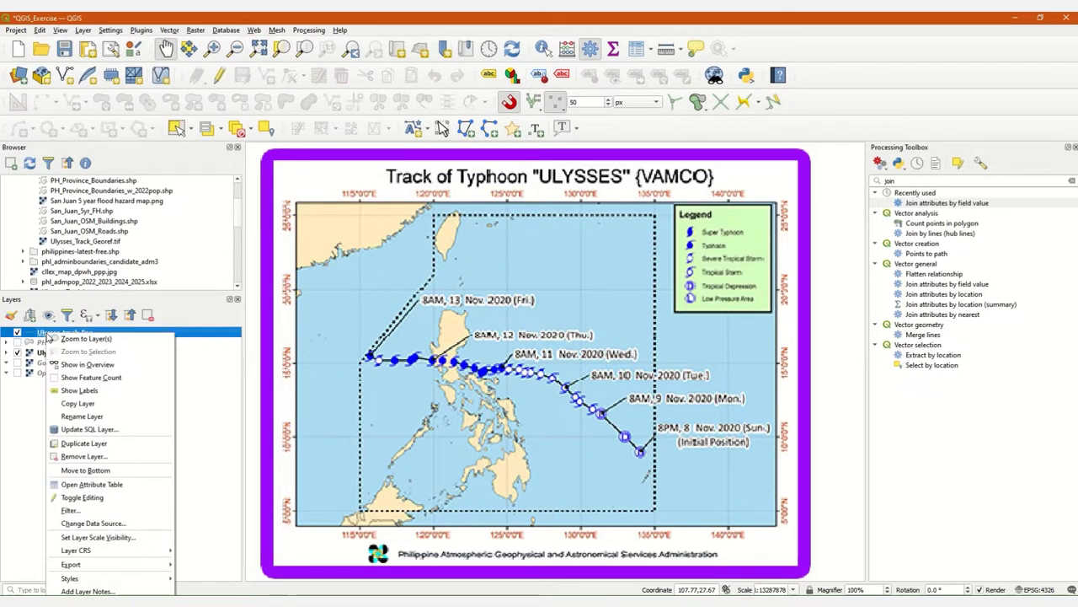
left_click(109, 487)
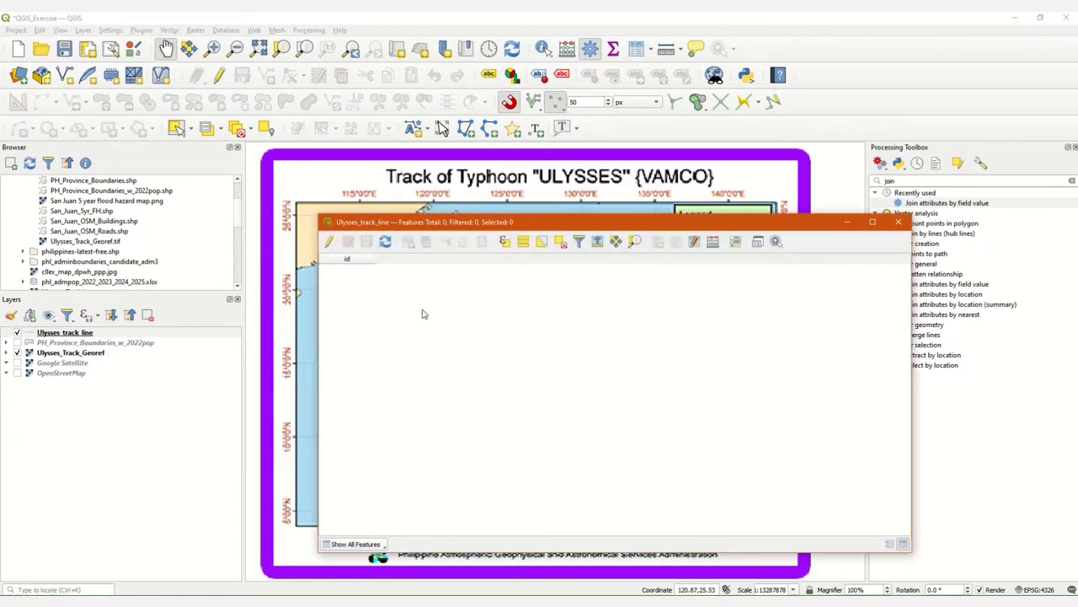
left_click(223, 334)
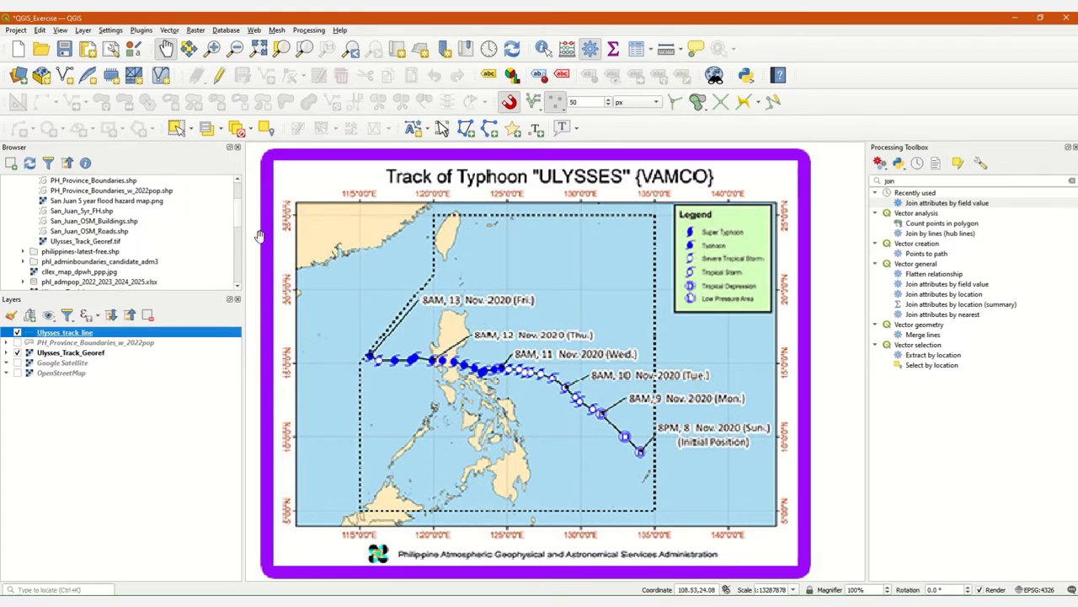
Step: Turn on editing for the Ulysses_track_line layer
right_click(64, 337)
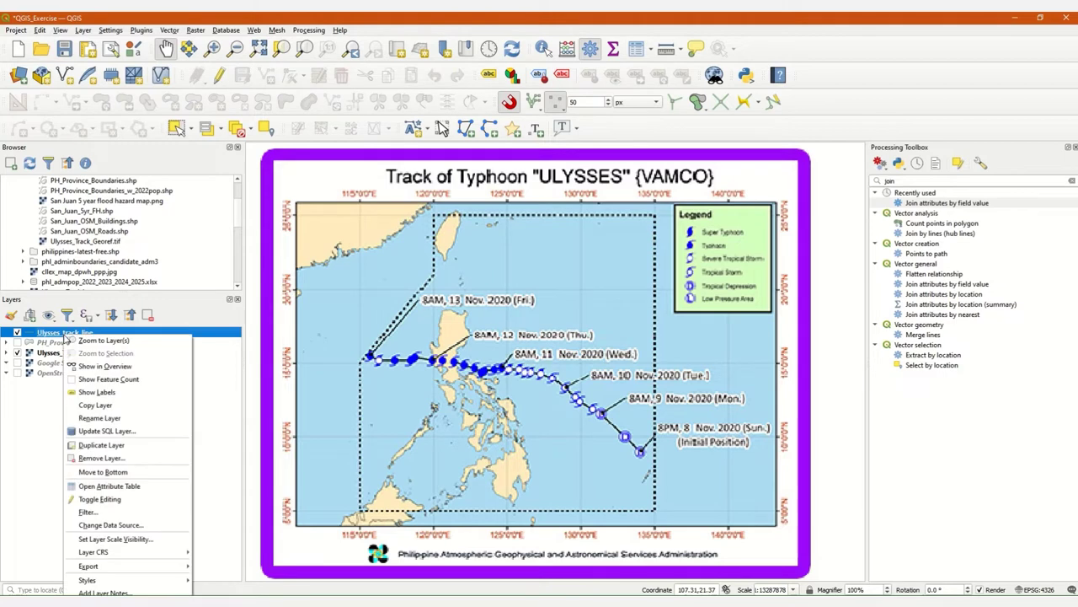
left_click(229, 18)
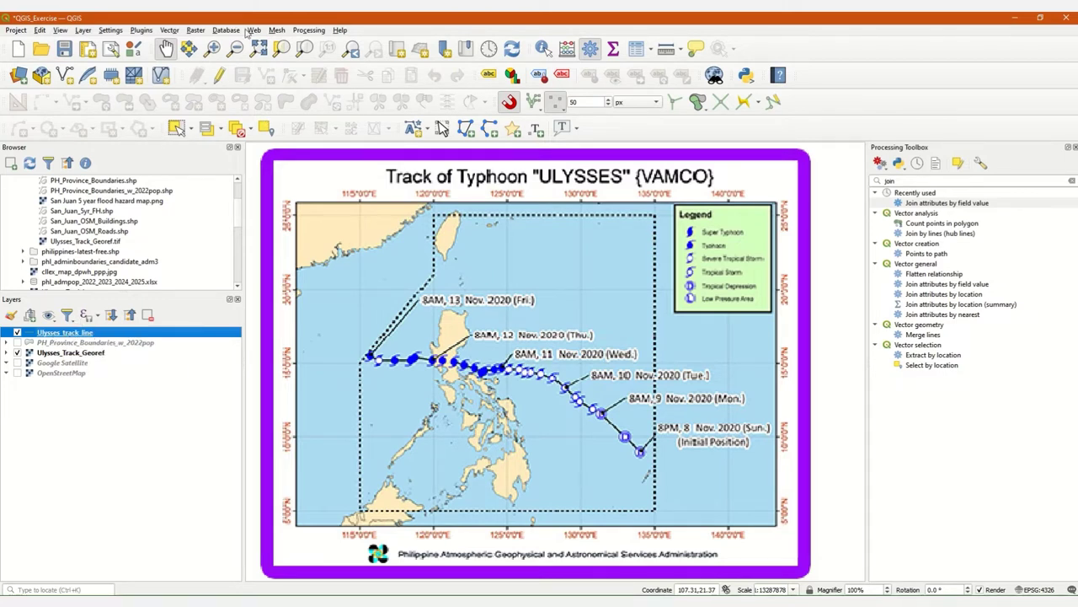
left_click(220, 77)
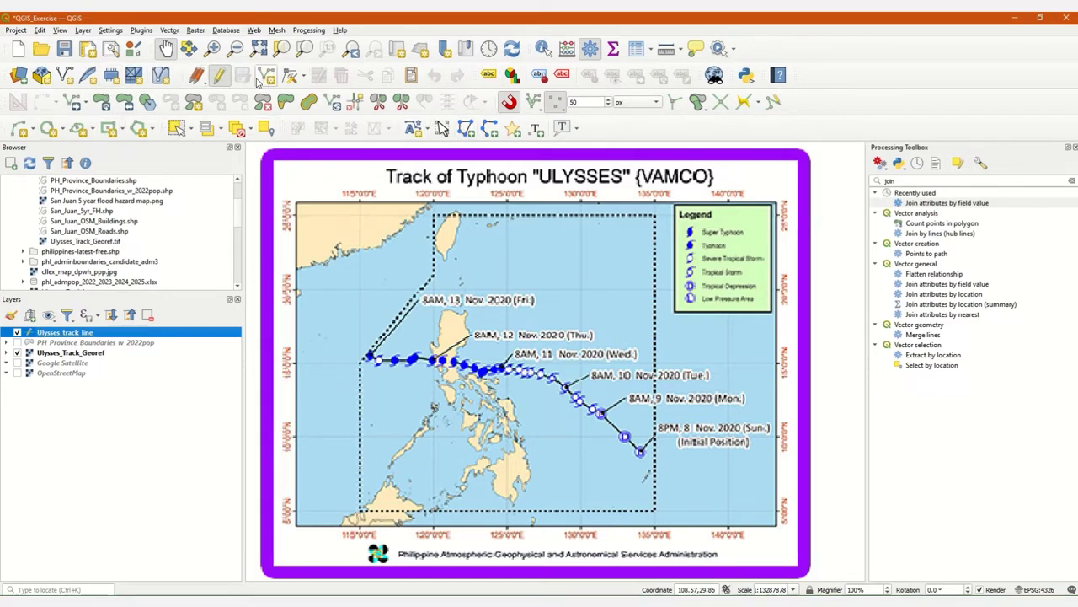
Step: Style the Ulysses_track_line layer with the simple red line preset and a stroke width of 2 millimeters
left_click(17, 333)
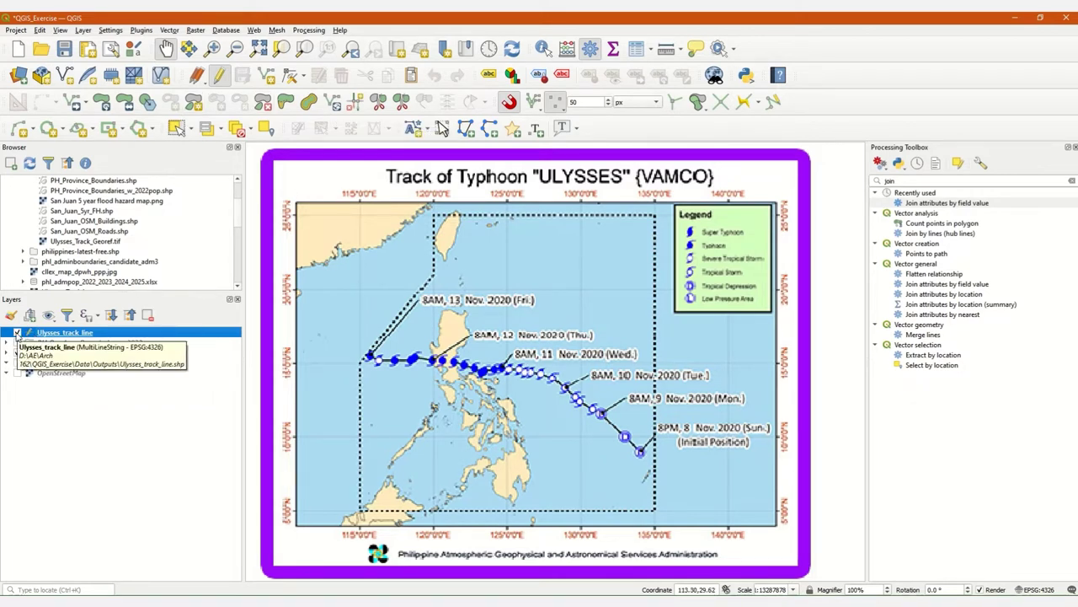
right_click(38, 334)
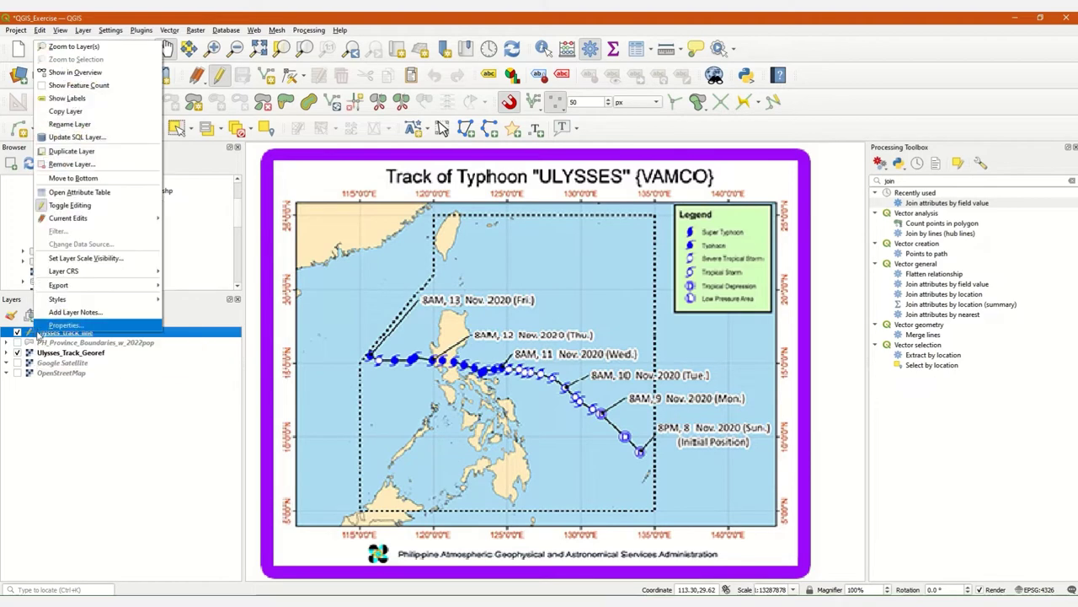
left_click(39, 326)
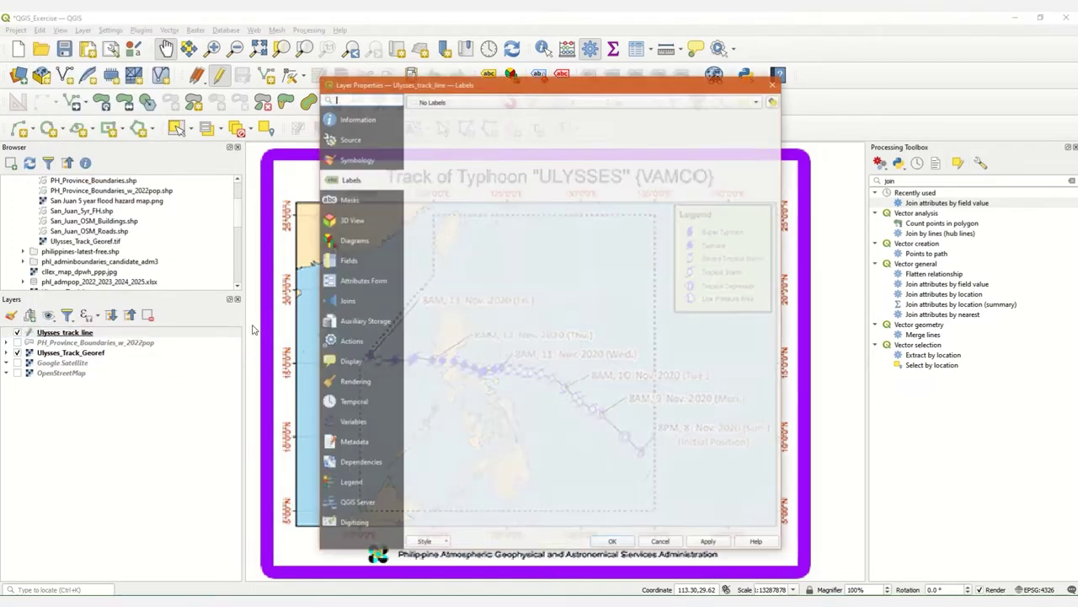
left_click(357, 160)
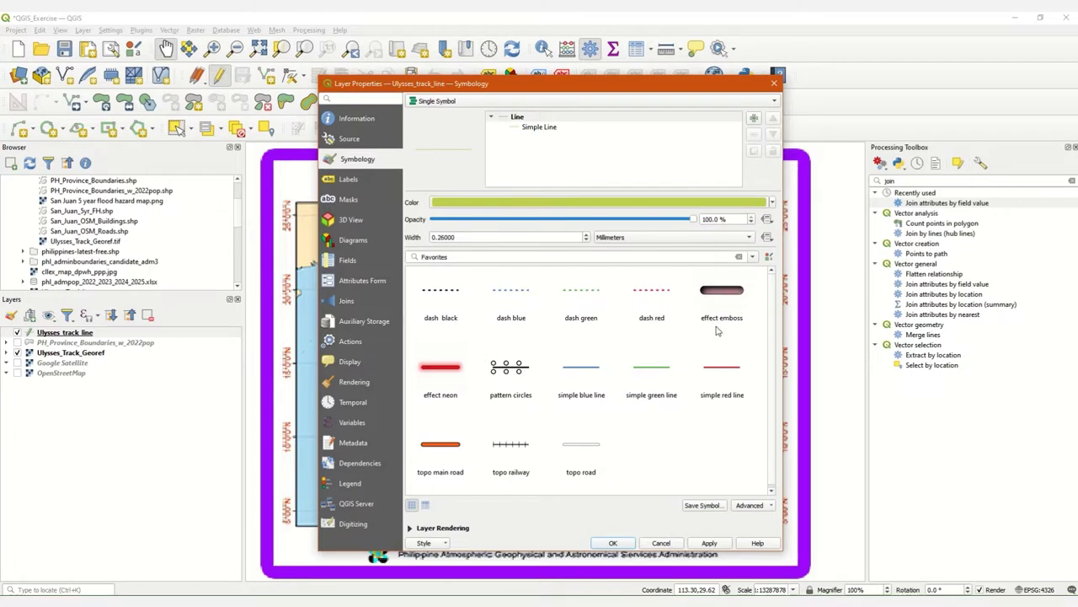
left_click(724, 373)
left_click(543, 127)
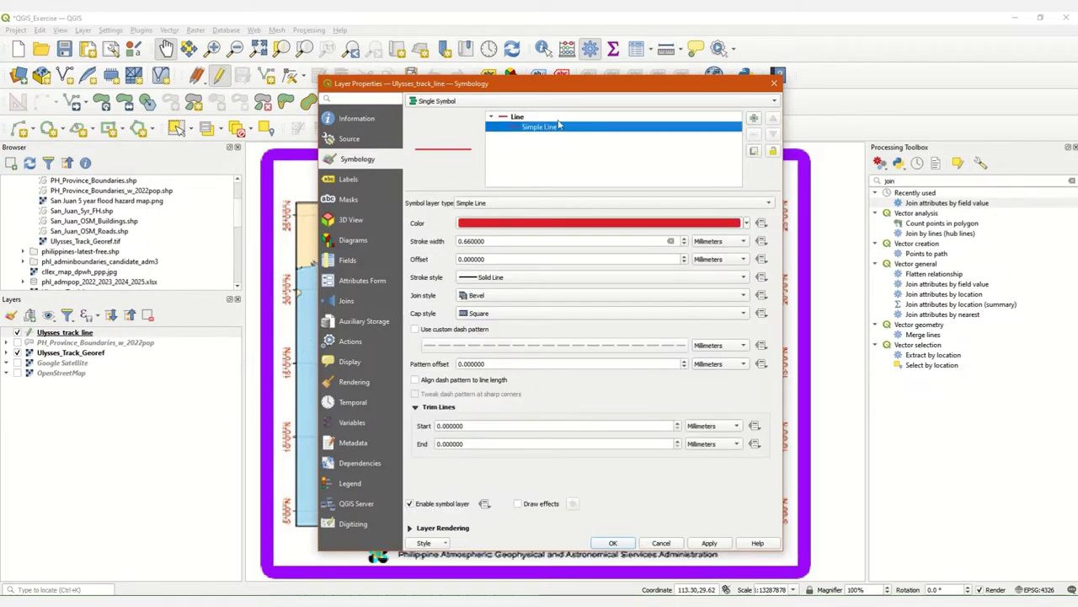
left_click_drag(487, 241, 405, 243)
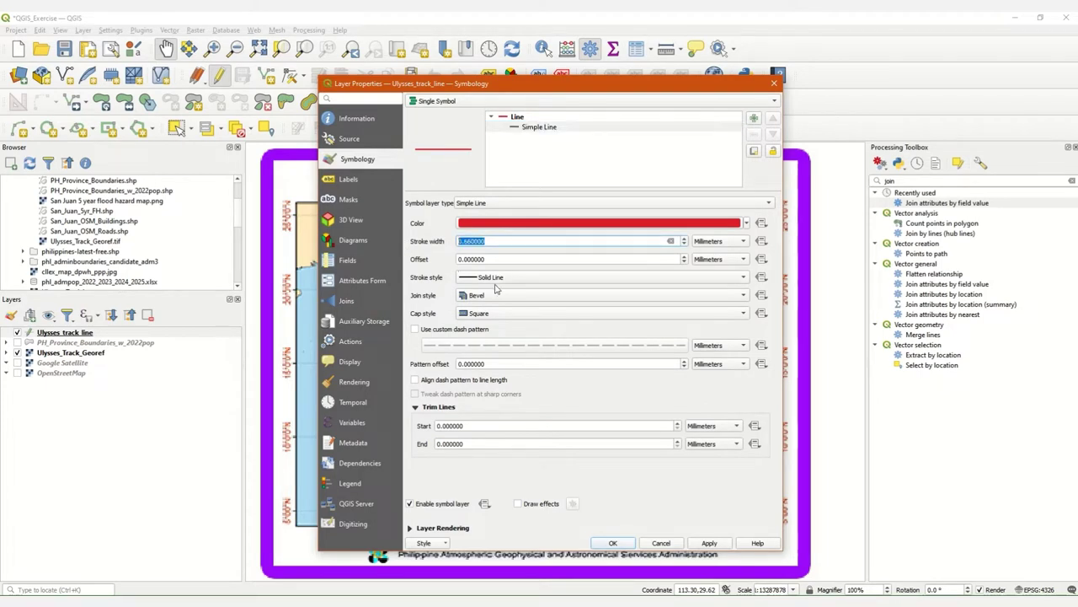
type("2")
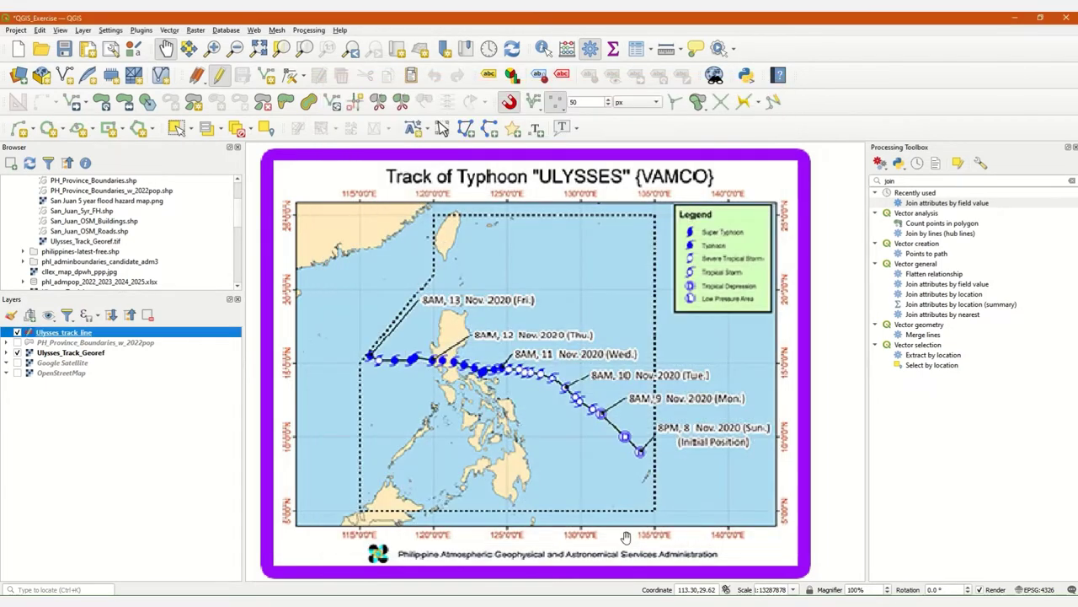
left_click(613, 544)
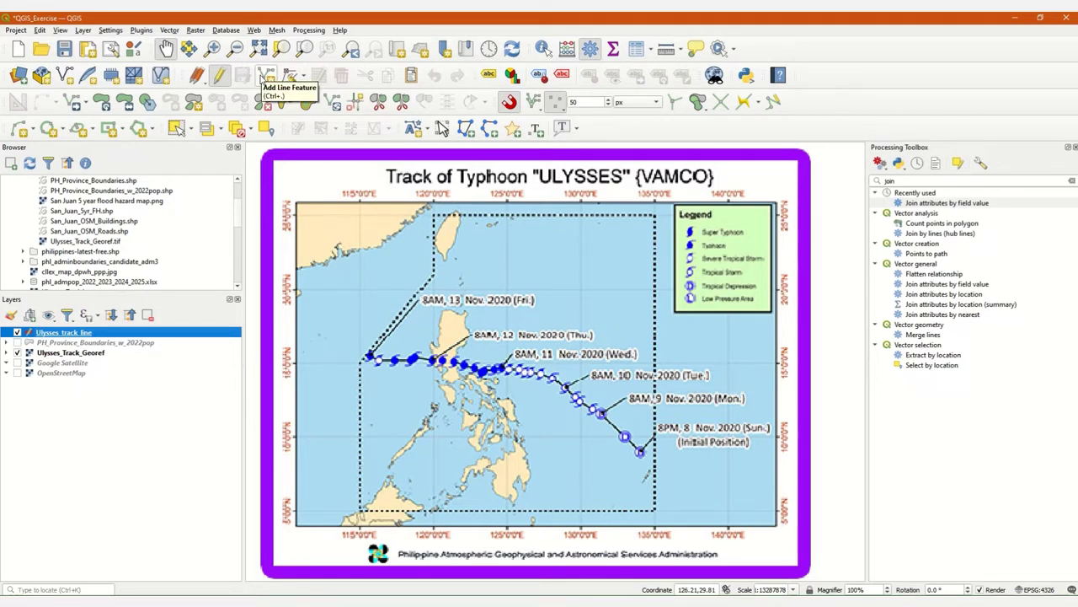
Step: Start a new line feature on the Ulysses_track_line layer with snapping turned off
left_click(266, 75)
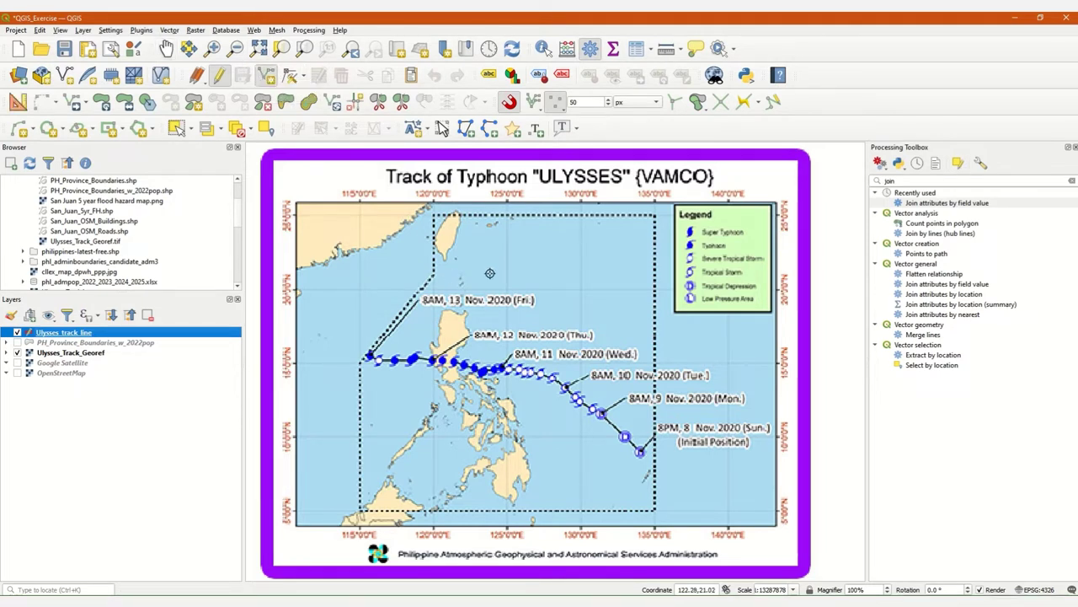
left_click(510, 101)
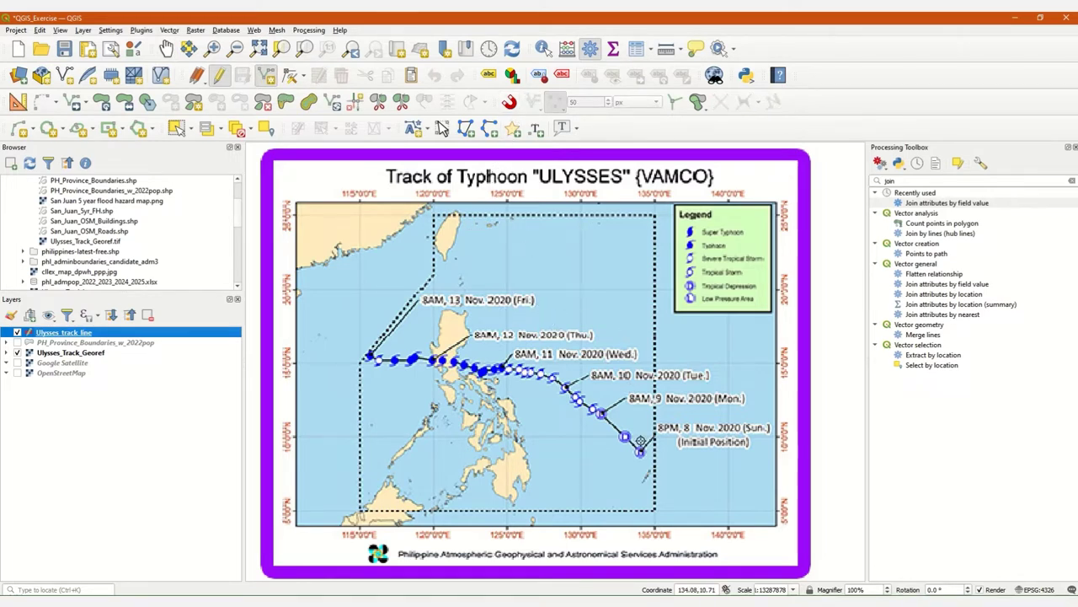
scroll(641, 441, "up", 2)
scroll(632, 364, "down", 1)
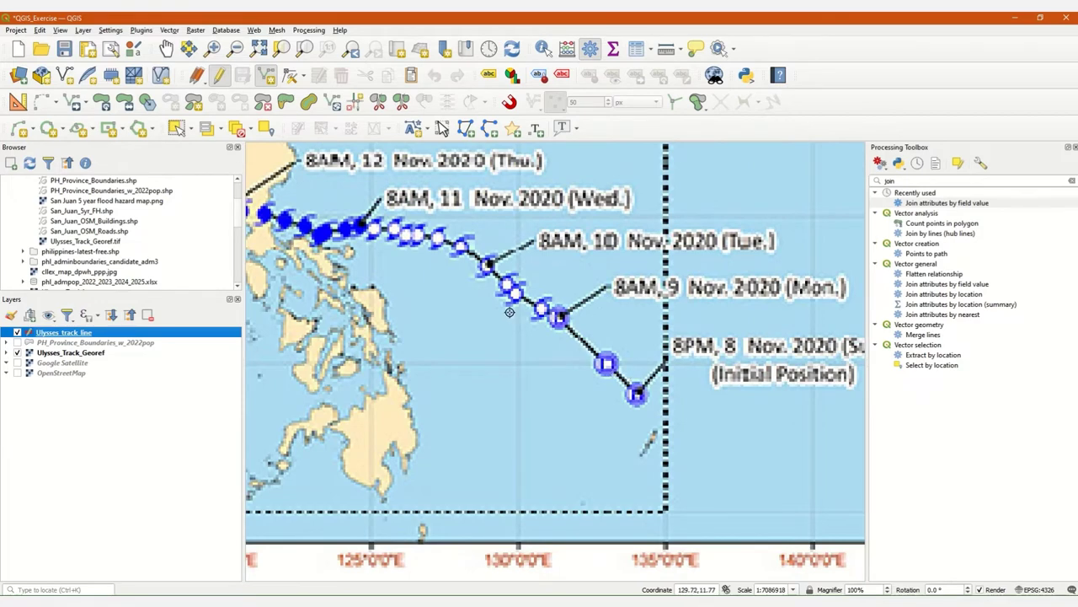
left_click_drag(510, 311, 759, 408)
scroll(632, 374, "down", 1)
scroll(705, 388, "up", 1)
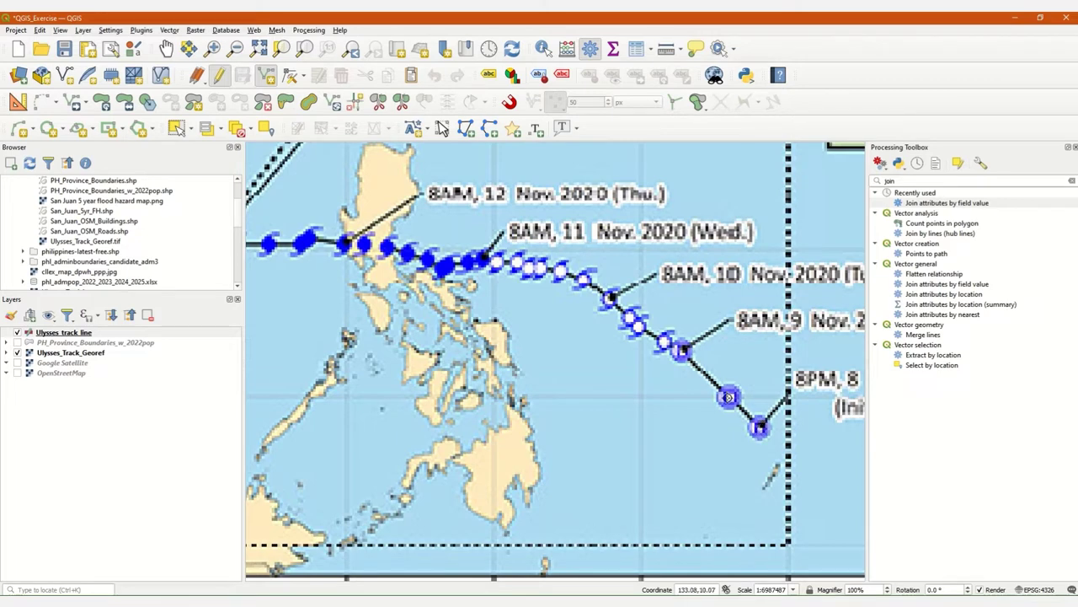
scroll(748, 439, "down", 1)
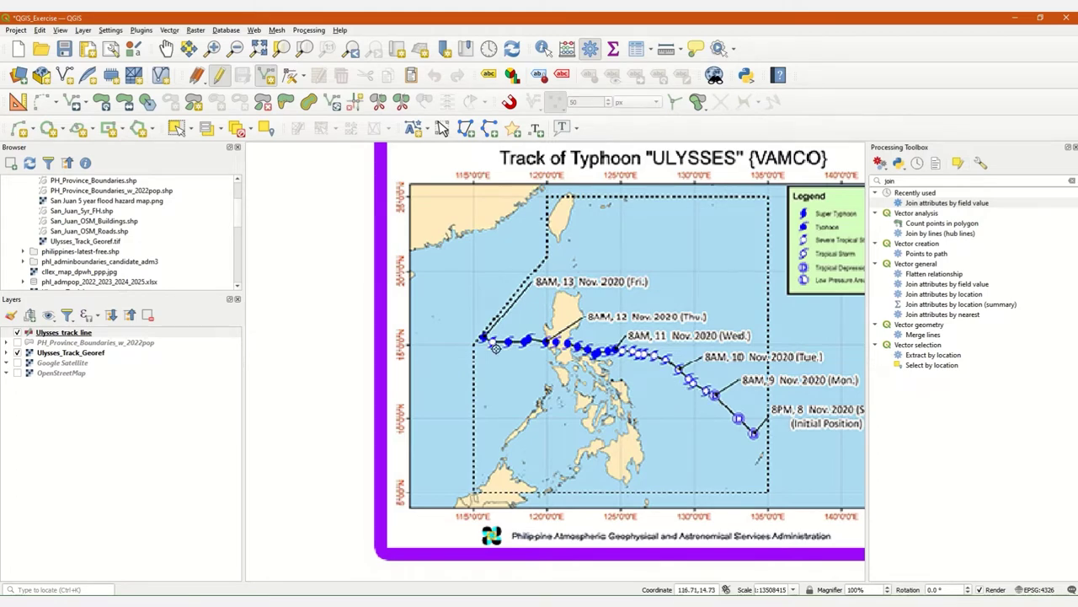
left_click_drag(682, 413, 600, 415)
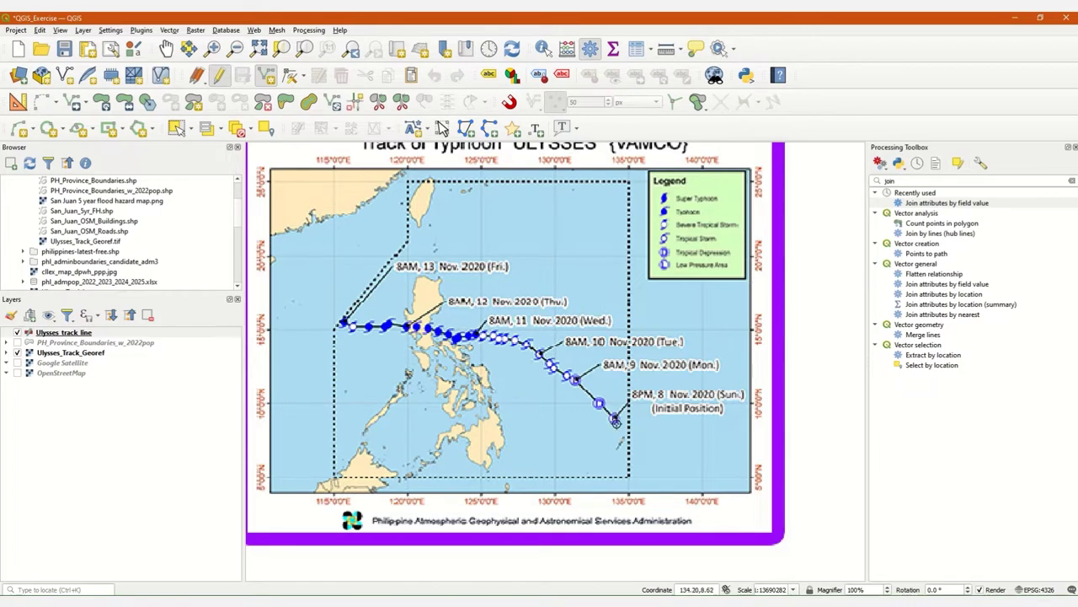
Step: Place the line's first vertex on the typhoon's initial position marker, labelled 8PM, 8 Nov. 2020 (Sun.)
scroll(616, 421, "up", 3)
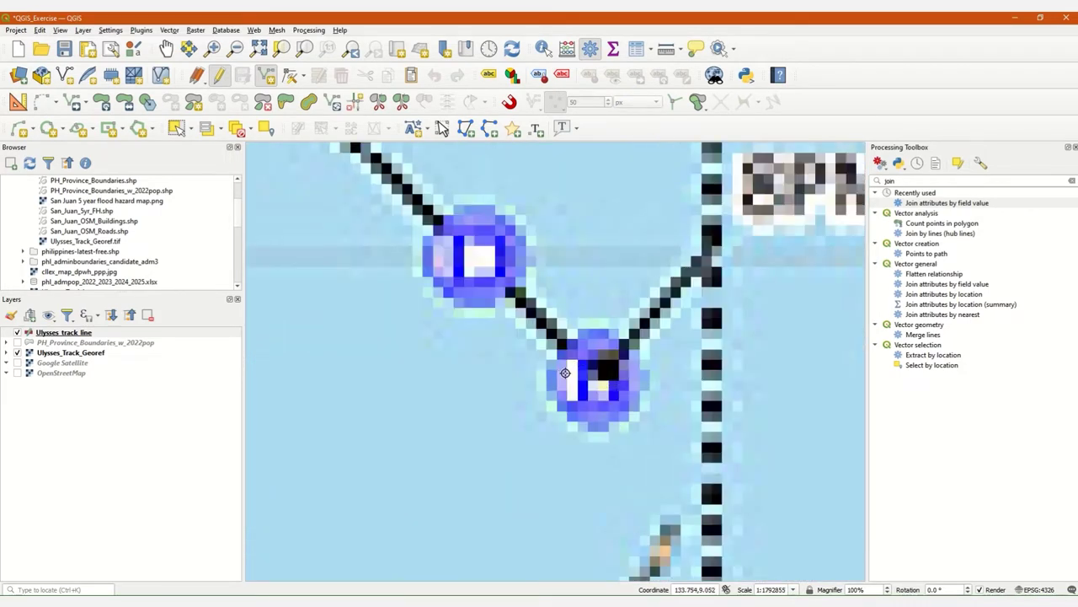
scroll(570, 373, "up", 1)
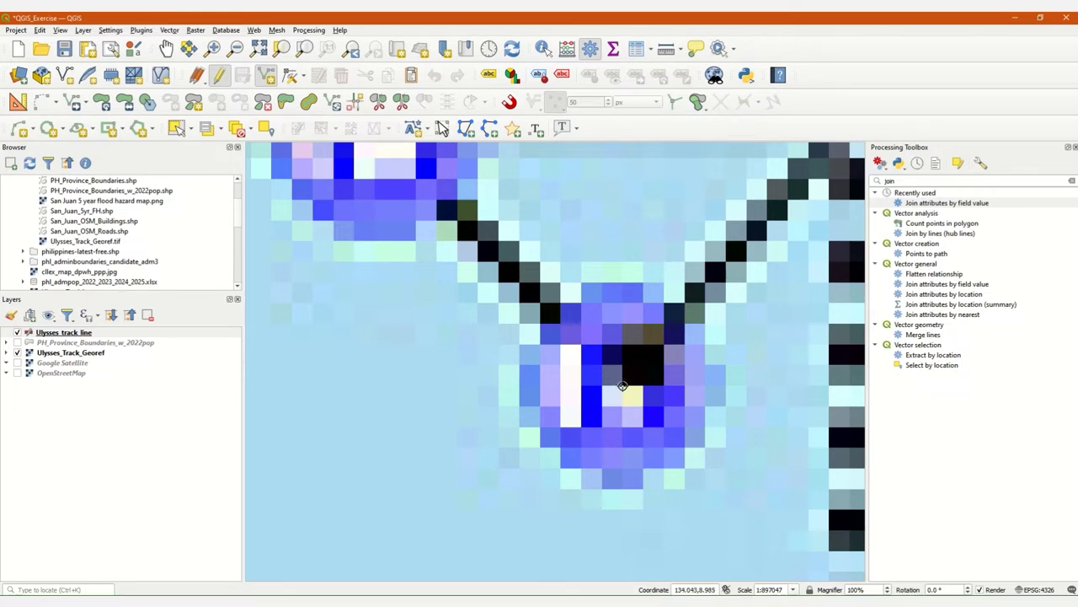
scroll(424, 309, "down", 1)
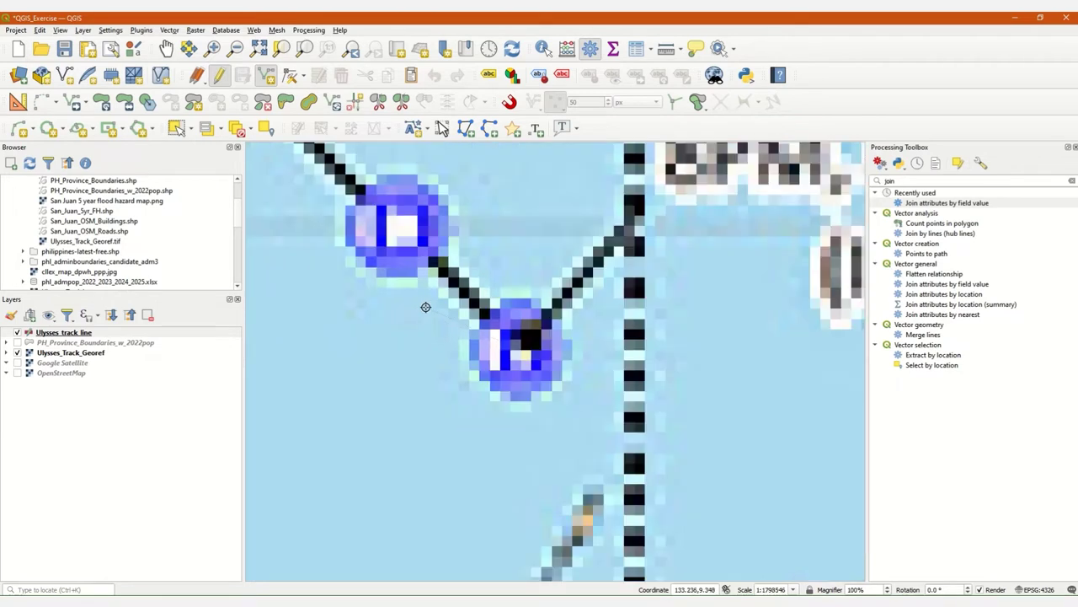
left_click_drag(468, 242, 562, 268)
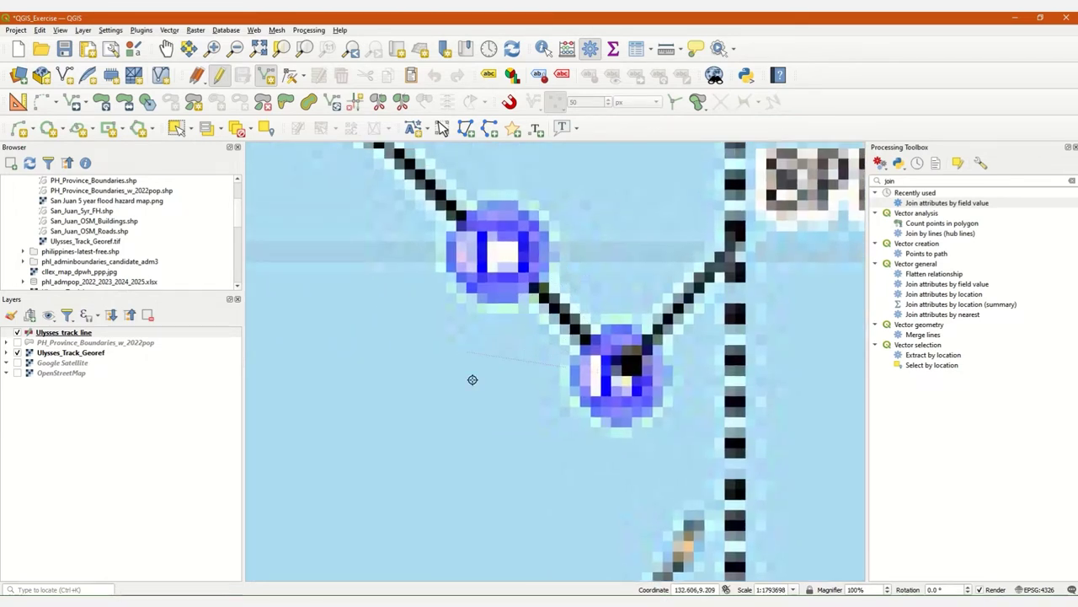
left_click_drag(599, 312, 603, 310)
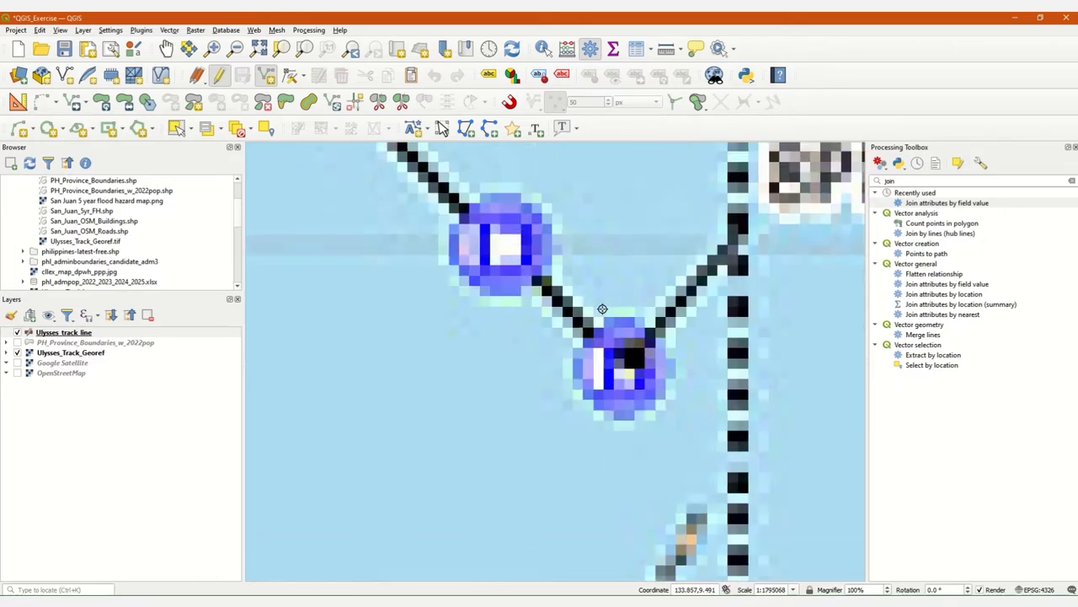
Step: Extend the track line through the second tropical depression marker to the 8AM, 9 Nov. 2020 (Mon.) marker
scroll(602, 309, "down", 1)
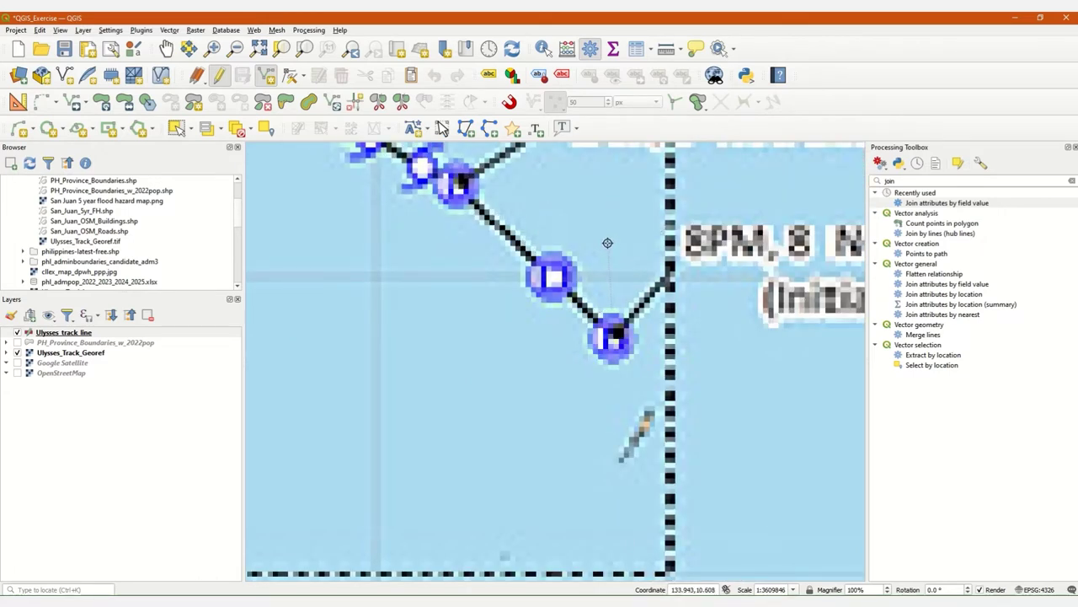
left_click_drag(608, 243, 425, 320)
scroll(530, 342, "up", 2)
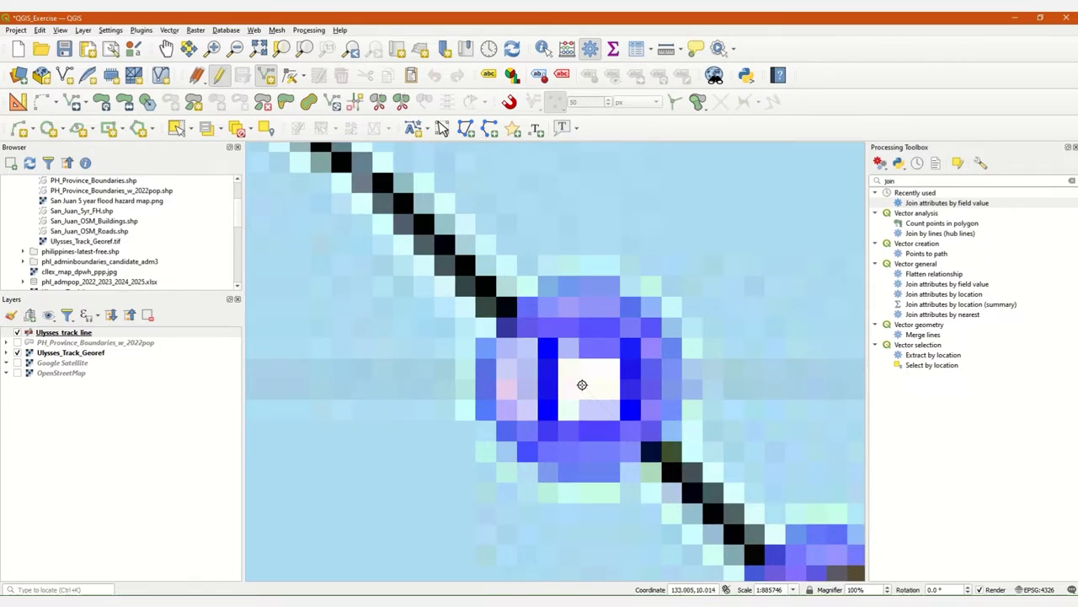
scroll(463, 334, "down", 4)
left_click_drag(578, 481, 550, 335)
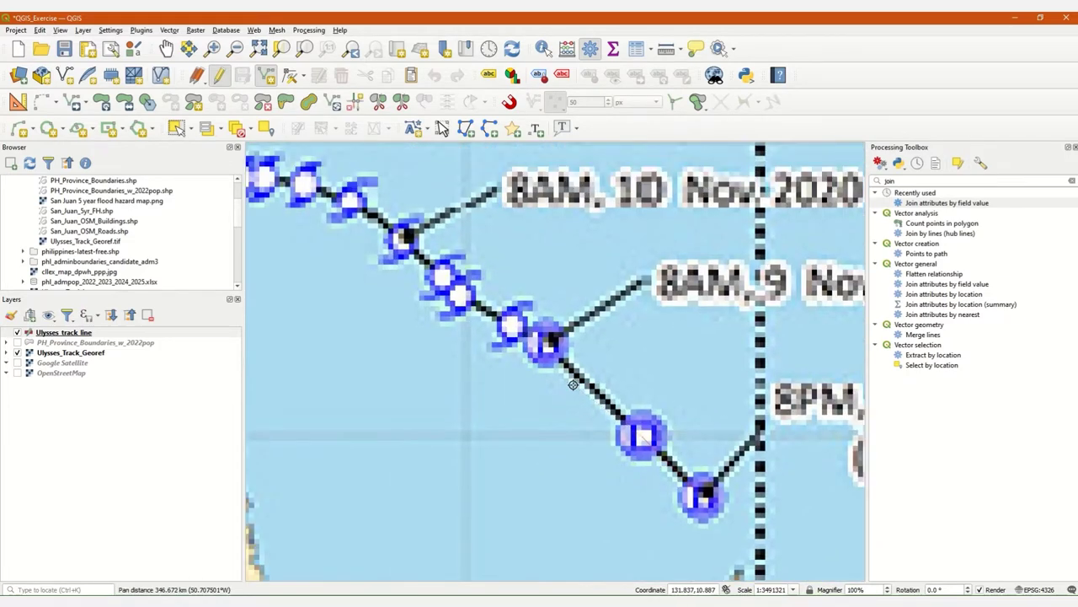
scroll(550, 335, "up", 3)
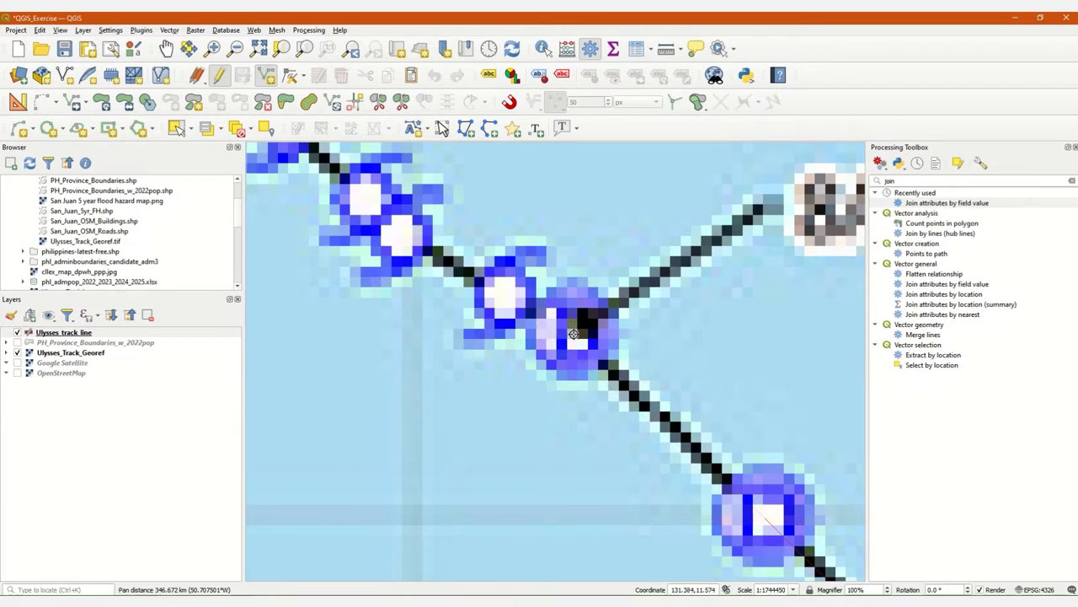
Step: Continue the track line through the next three storm markers to the 8AM, 10 Nov. 2020 (Tue.) marker
left_click(503, 295)
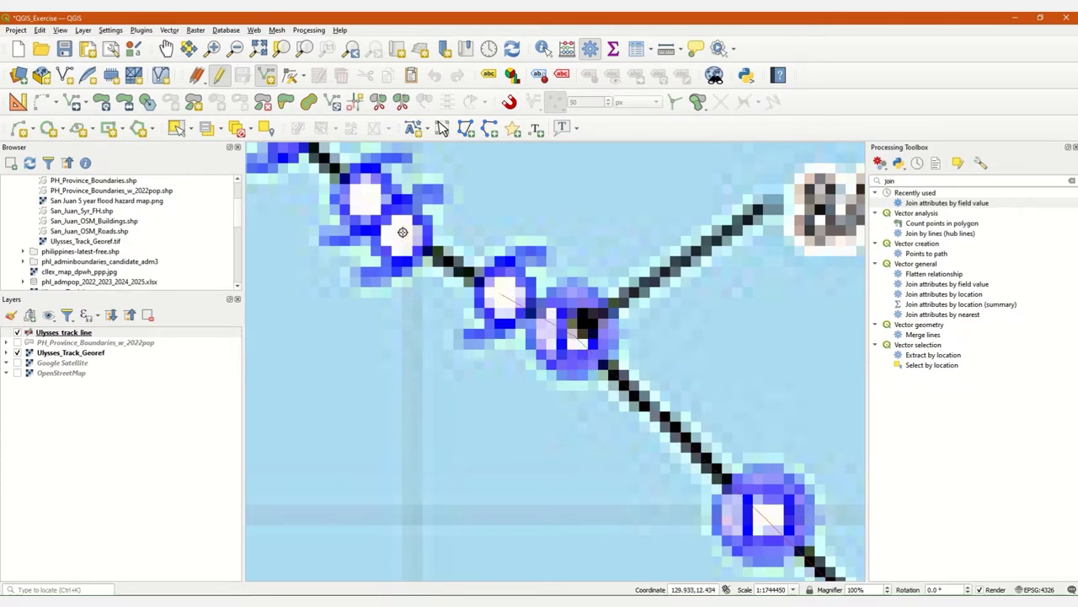
left_click(400, 235)
left_click_drag(364, 200, 721, 405)
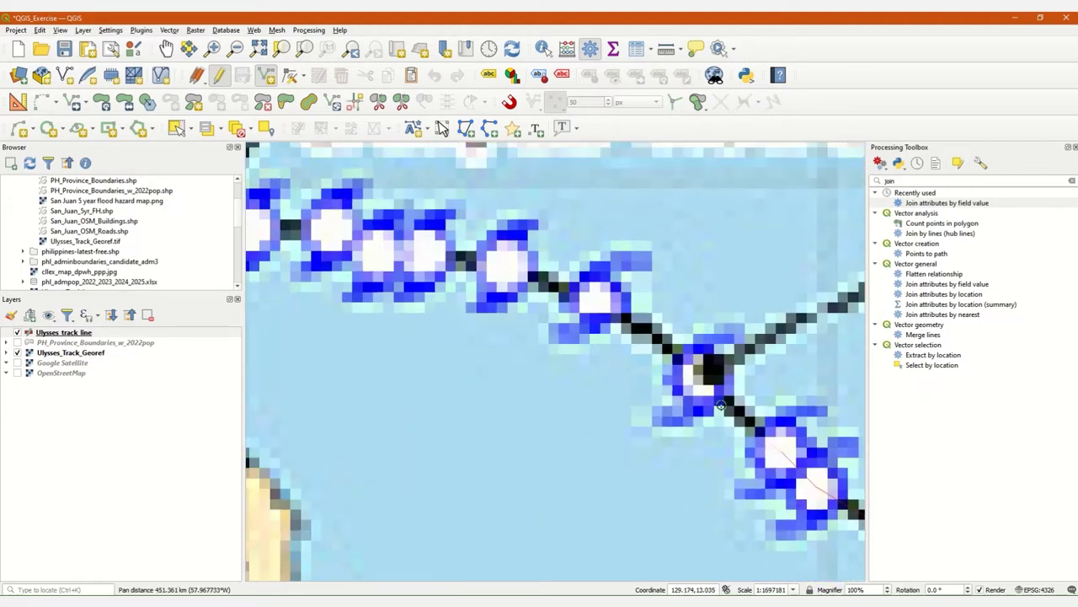
left_click(699, 379)
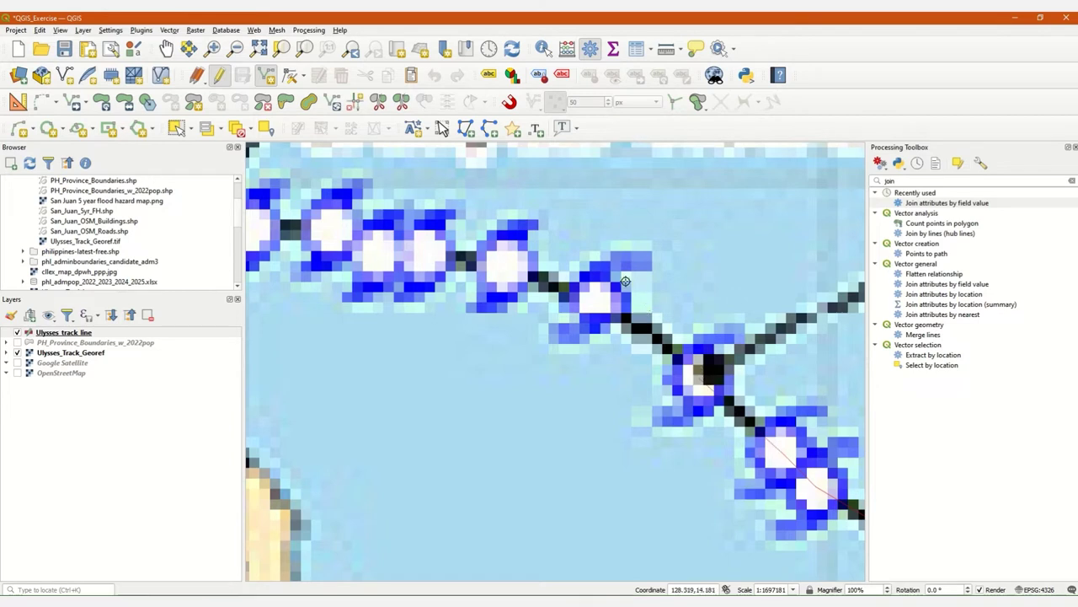
Step: Add vertices to the track line on the six white storm markers between the 10 Nov. and 11 Nov. positions
left_click(594, 299)
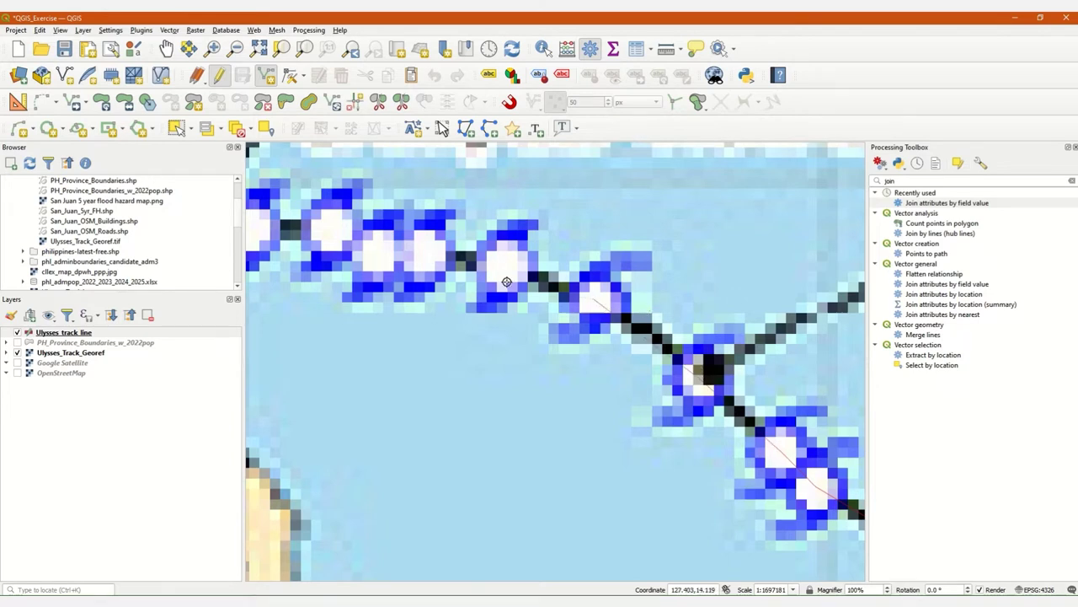
left_click(503, 267)
left_click(425, 252)
left_click_drag(376, 252, 698, 379)
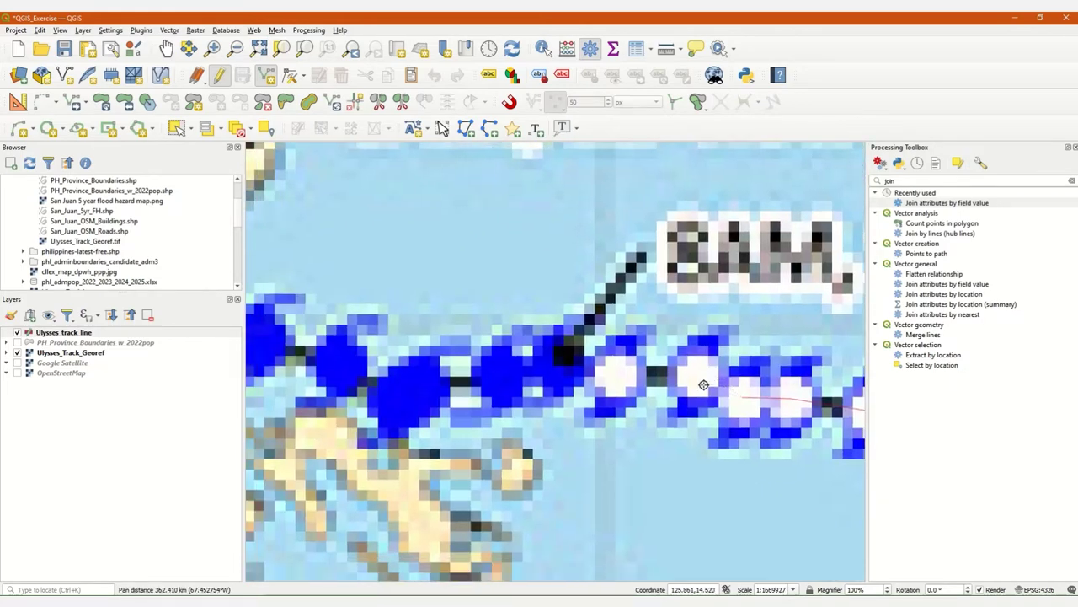
left_click(698, 379)
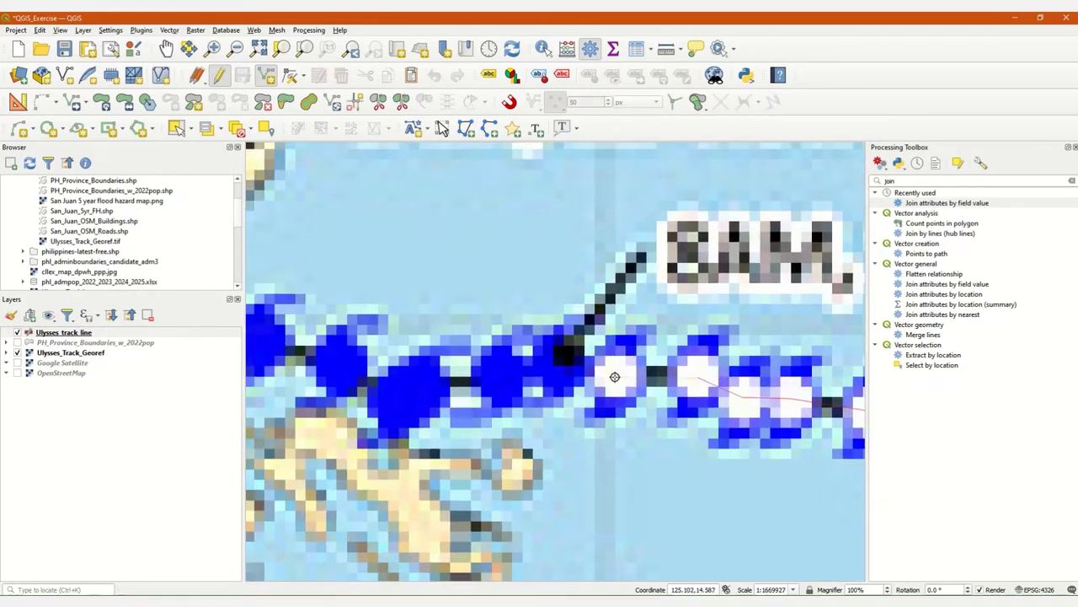
left_click(615, 376)
Step: Continue the track line through the solid blue typhoon markers across Luzon and past the 8AM, 12 Nov. 2020 (Thu.) position
left_click(500, 375)
left_click_drag(324, 335, 605, 345)
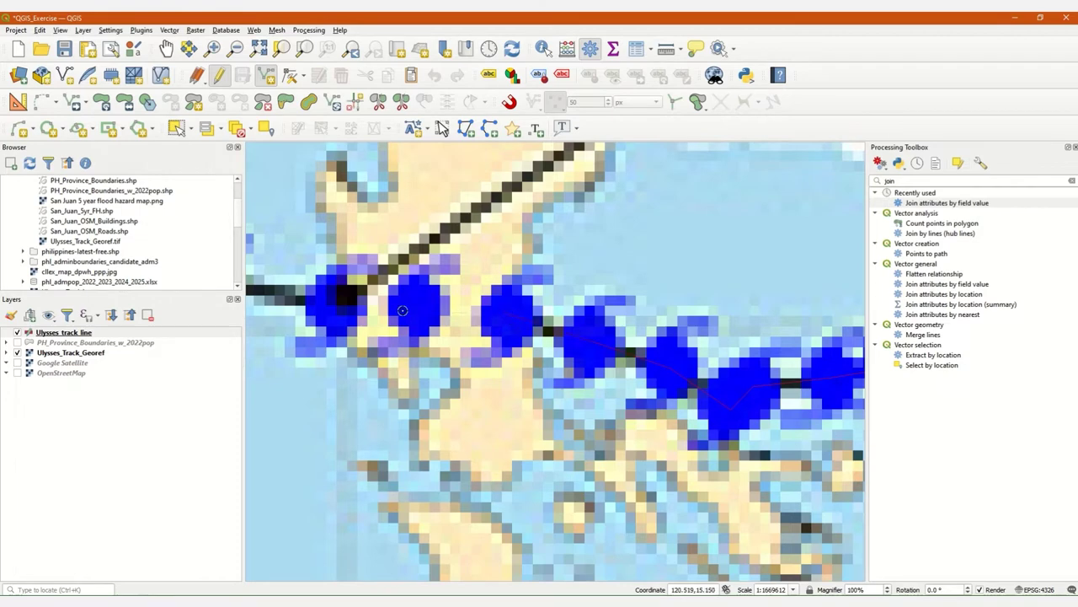
left_click_drag(415, 304, 754, 331)
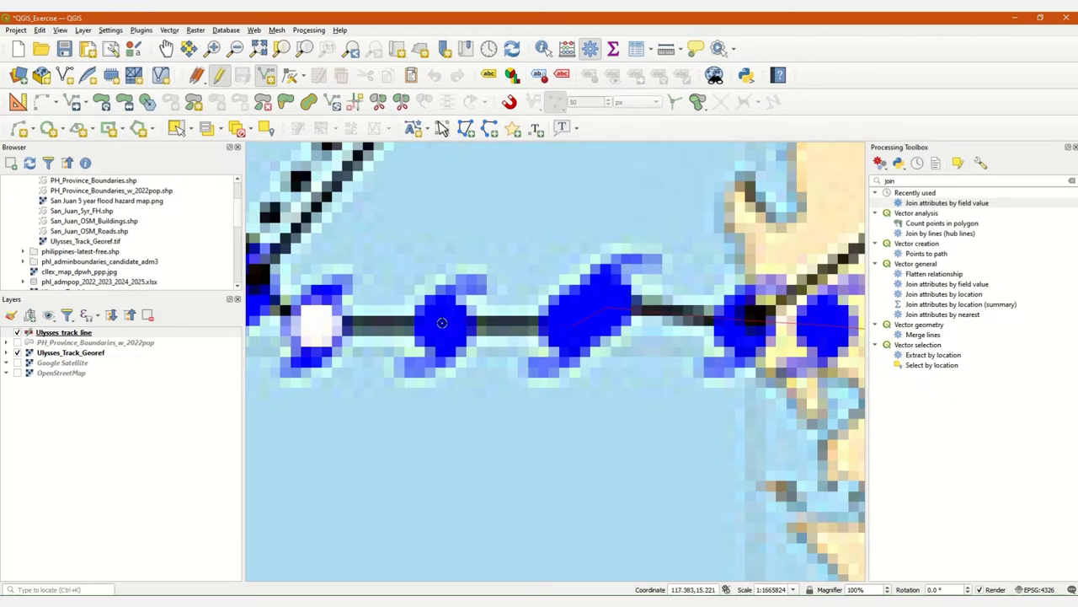
Step: End the track line at the 8AM, 13 Nov. 2020 (Fri.) marker and save the feature with id 1
left_click_drag(309, 327, 572, 348)
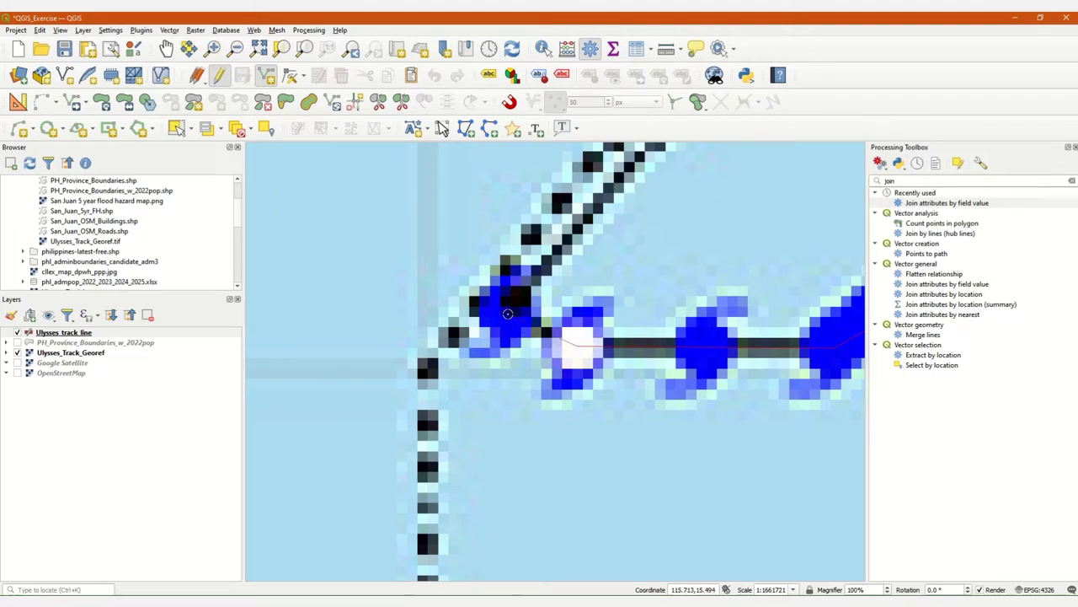
scroll(524, 289, "down", 1)
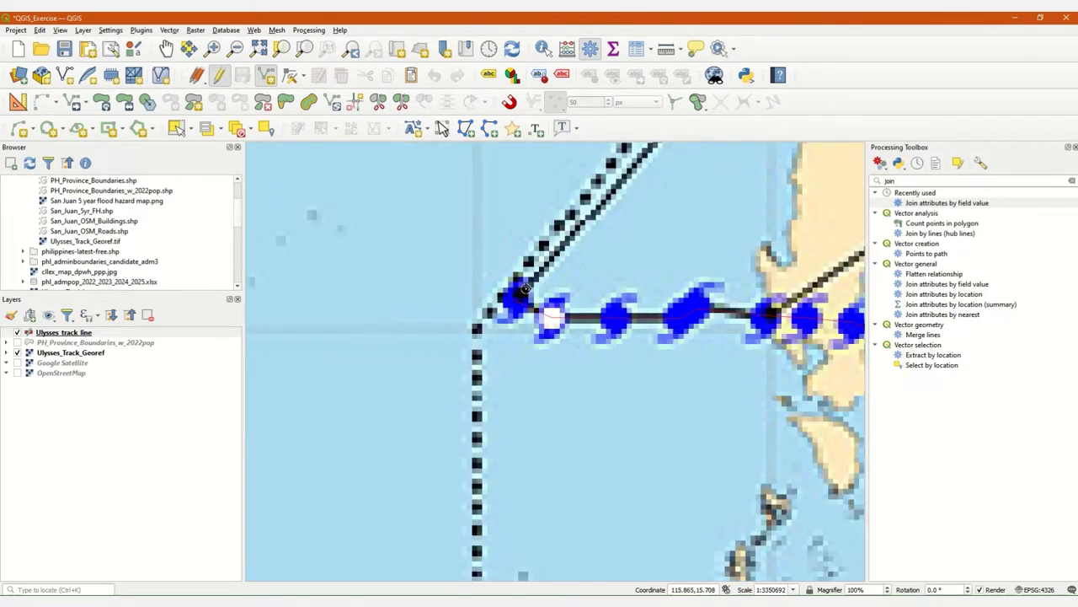
right_click(422, 224)
left_click_drag(564, 379, 473, 323)
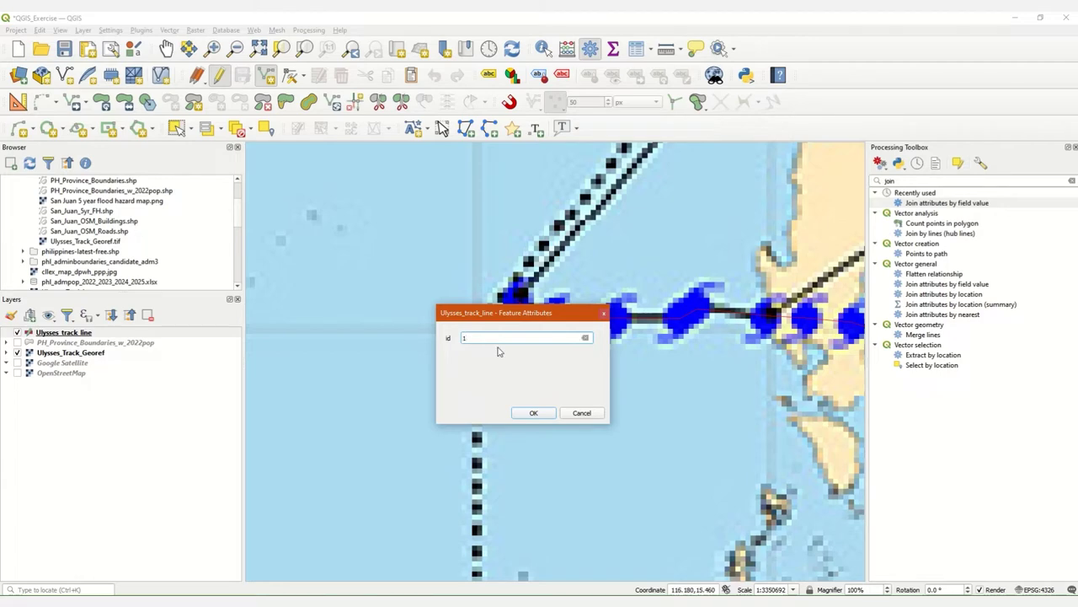
left_click(534, 413)
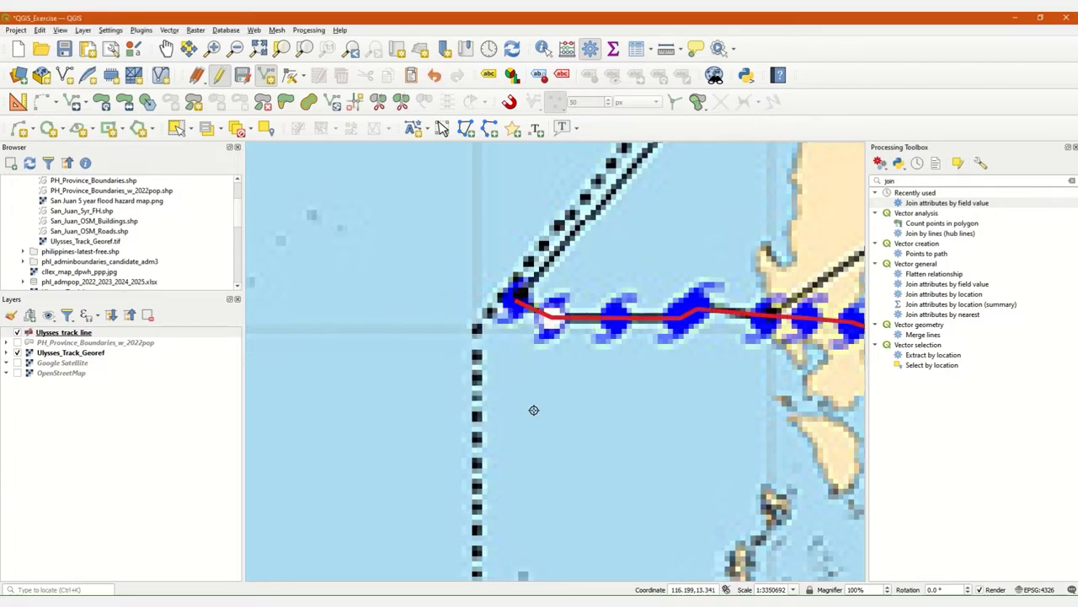
Step: Save the edits to the Ulysses_track_line layer and turn off its editing mode
scroll(656, 423, "down", 4)
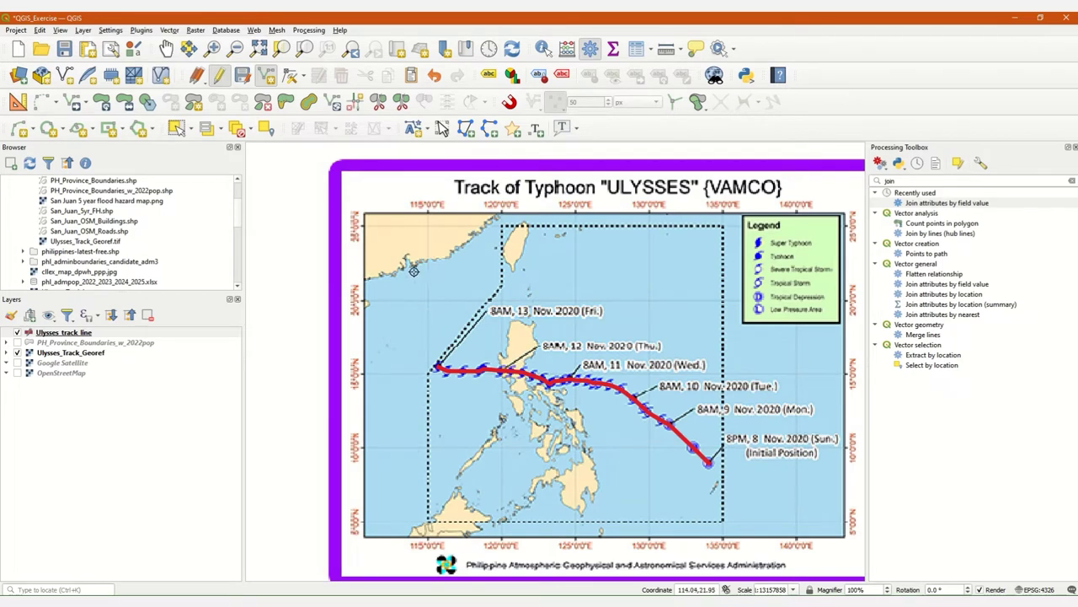
left_click(248, 82)
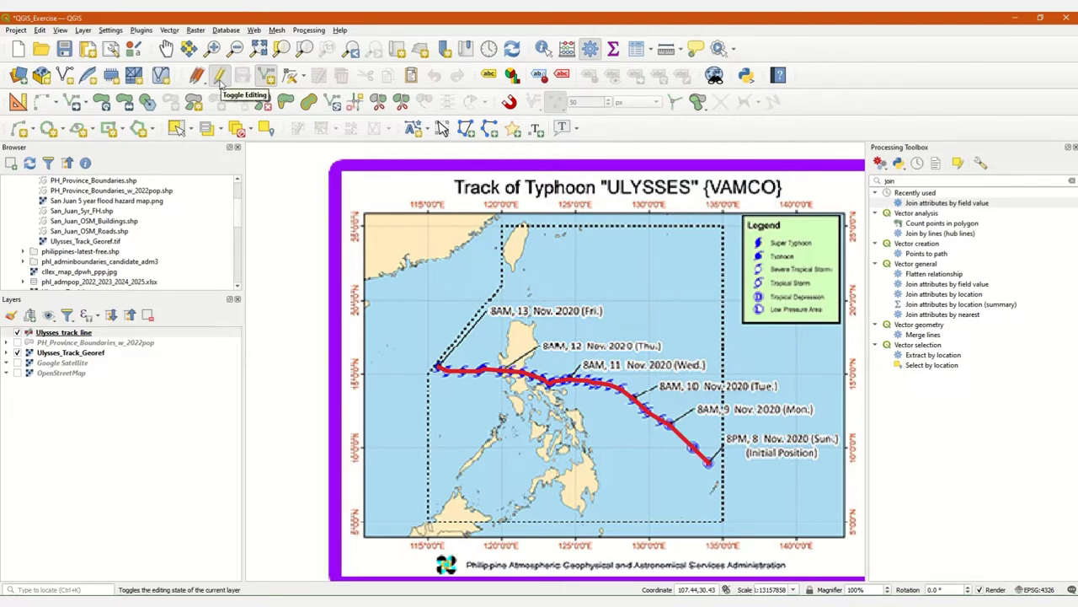
left_click(221, 78)
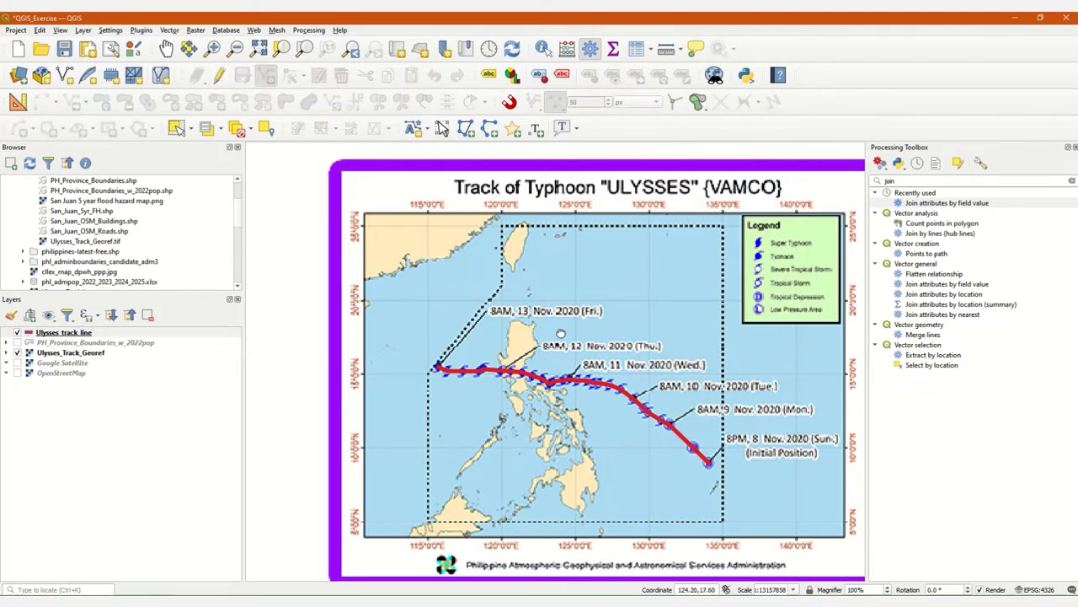
left_click_drag(563, 337, 516, 326)
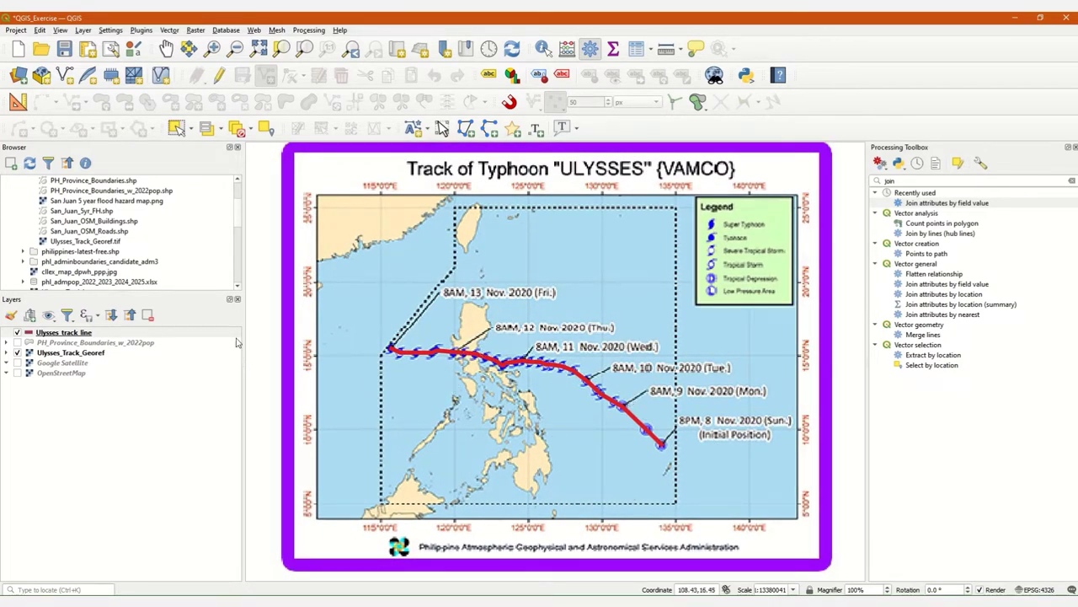
Step: Start a new shapefile layer and set its file to Ulysses_track_points.shp in the Outputs folder
left_click(16, 336)
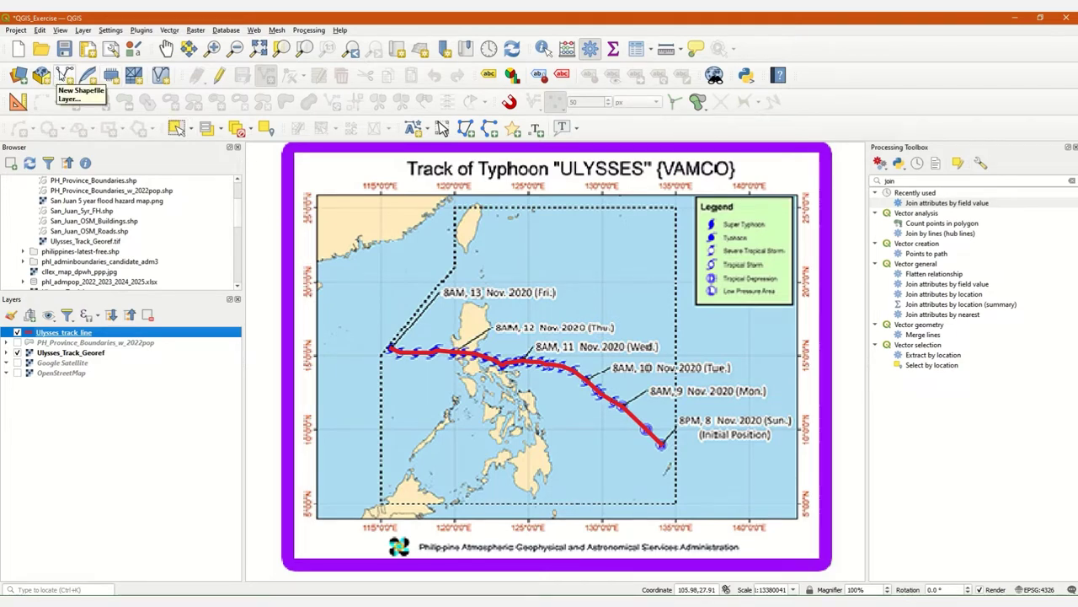
left_click(64, 76)
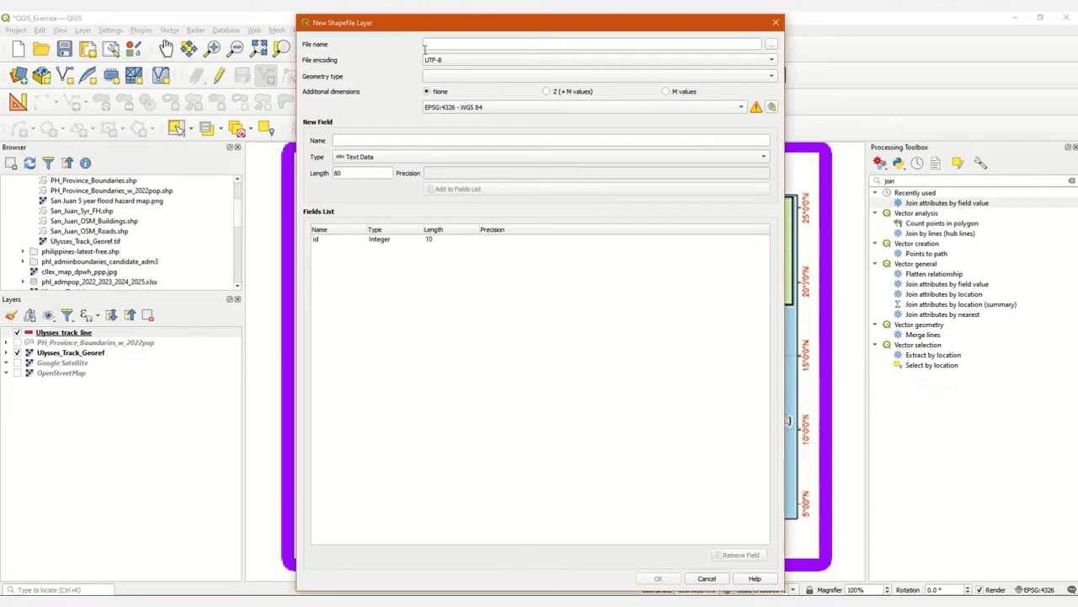
left_click(426, 45)
left_click(771, 45)
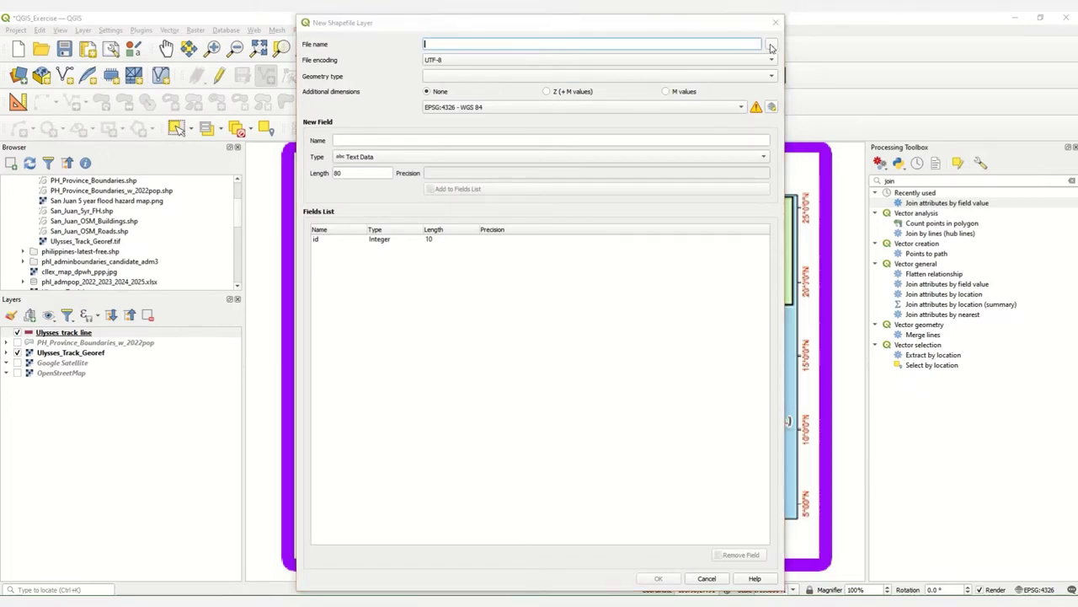
left_click(444, 113)
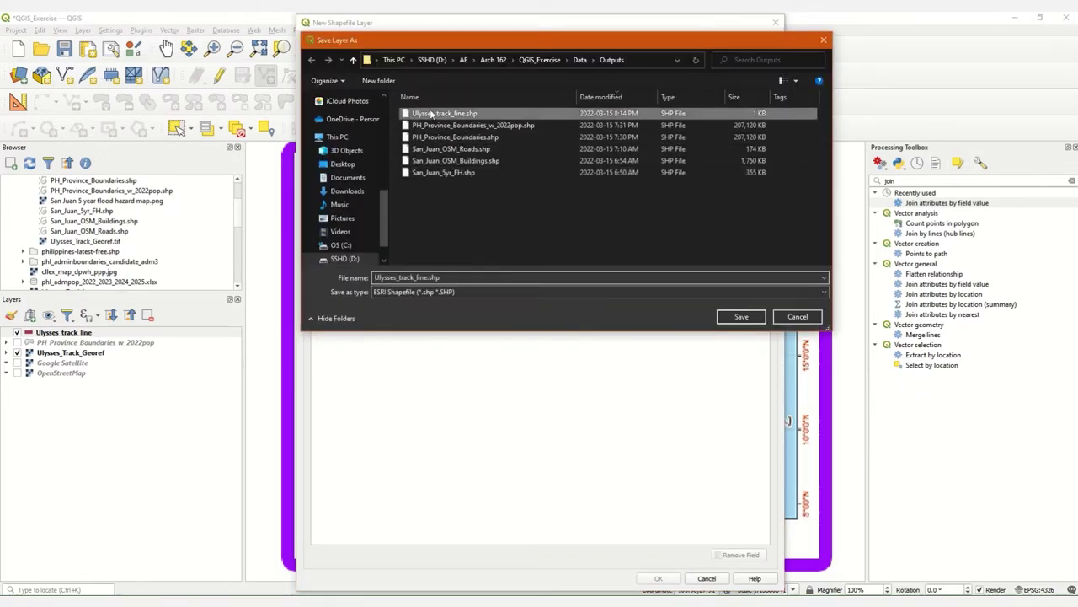
left_click(430, 276)
left_click(430, 278)
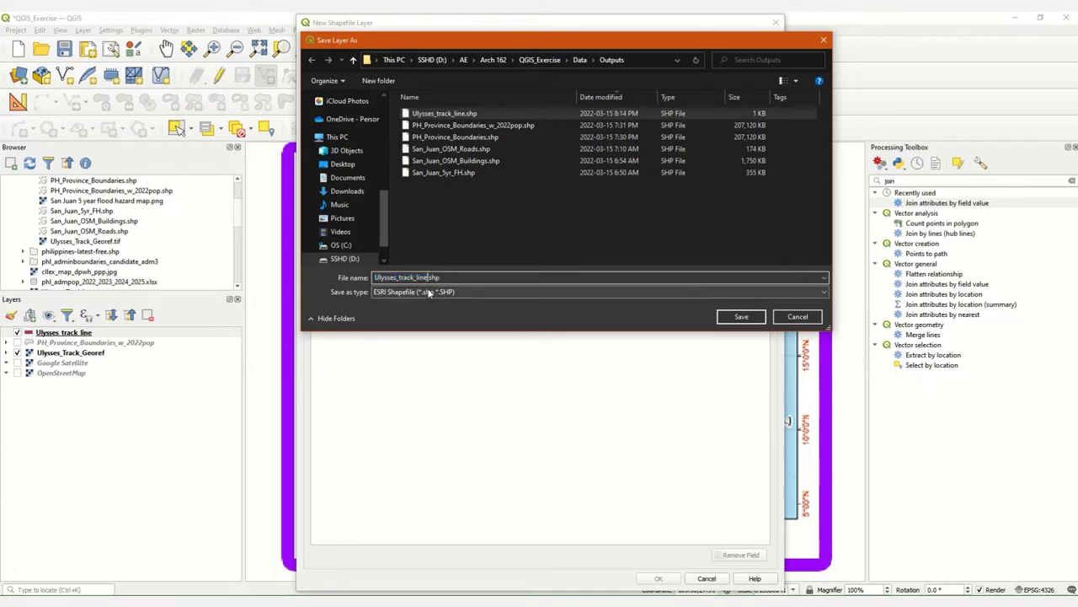
key("BackSpace")
key("BackSpace")
key("BackSpace")
key("BackSpace")
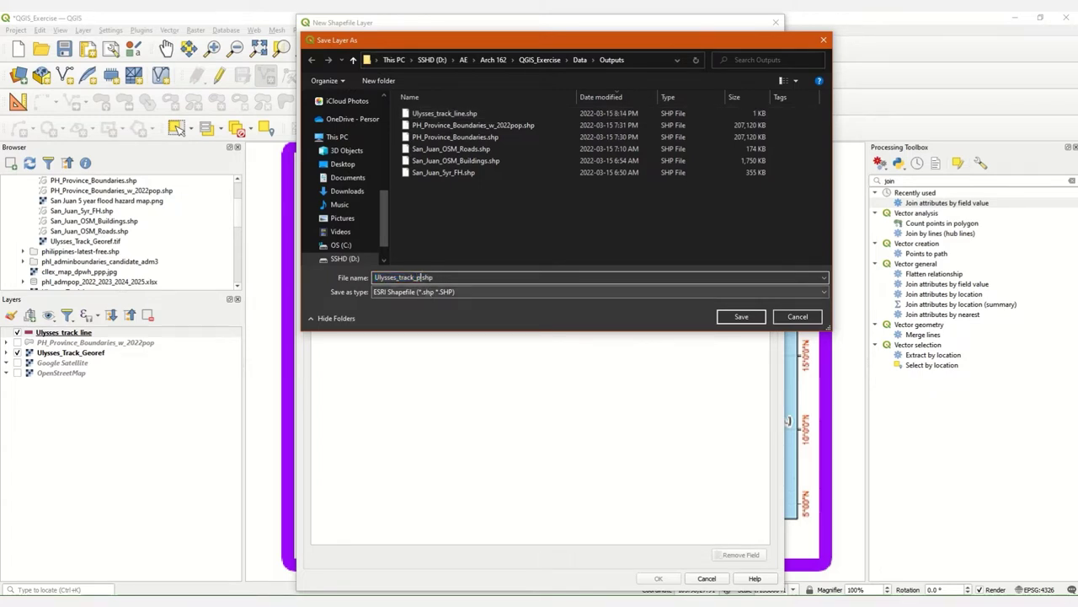
type("points")
left_click(741, 317)
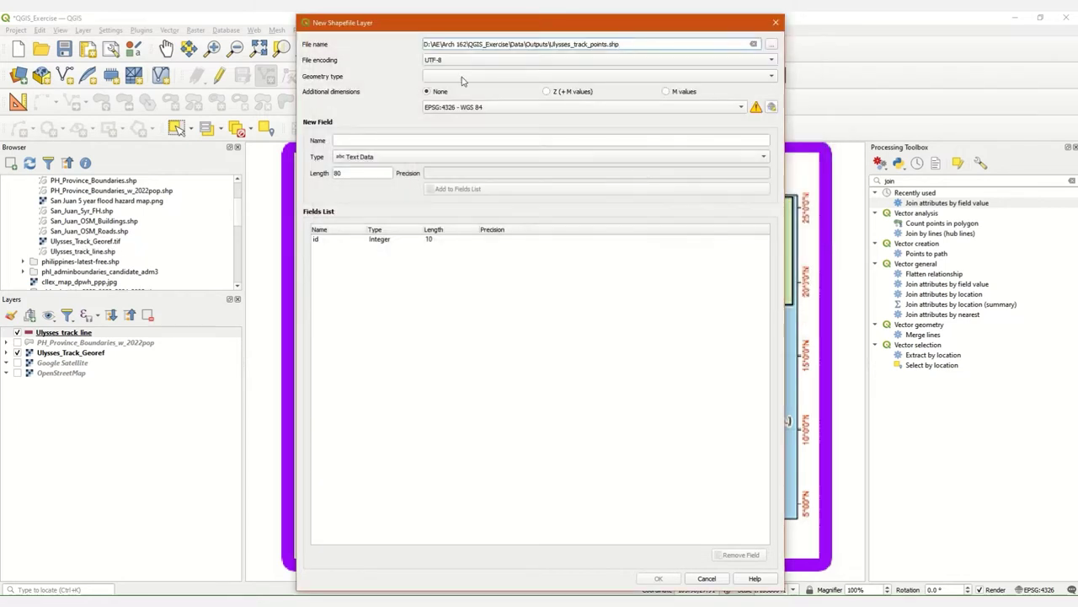
Step: Set the new layer's geometry type to Point and add a text data field named Cyclone
left_click(770, 77)
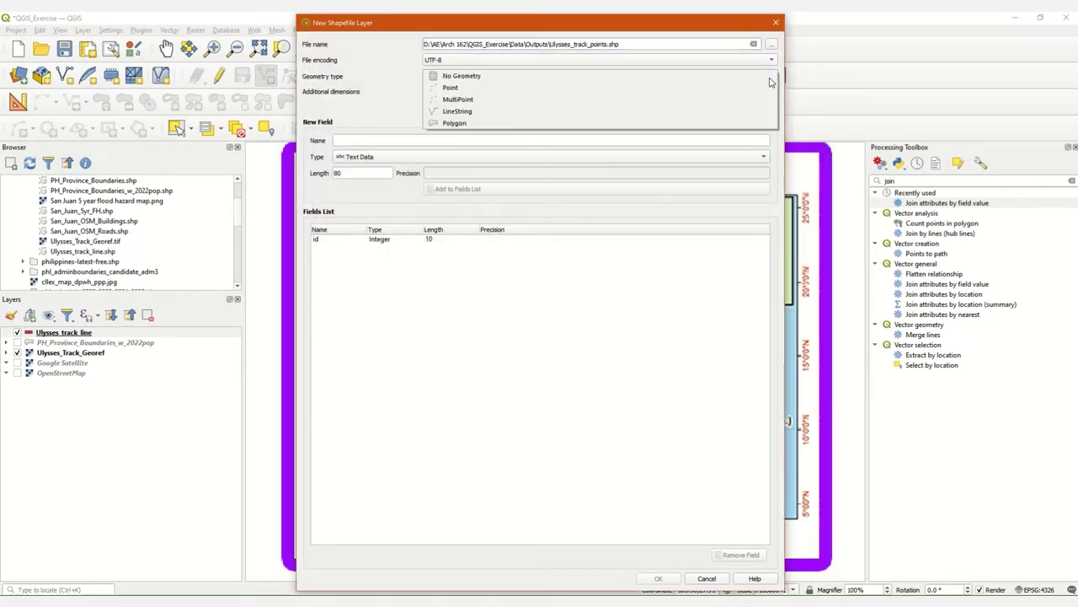
left_click(439, 89)
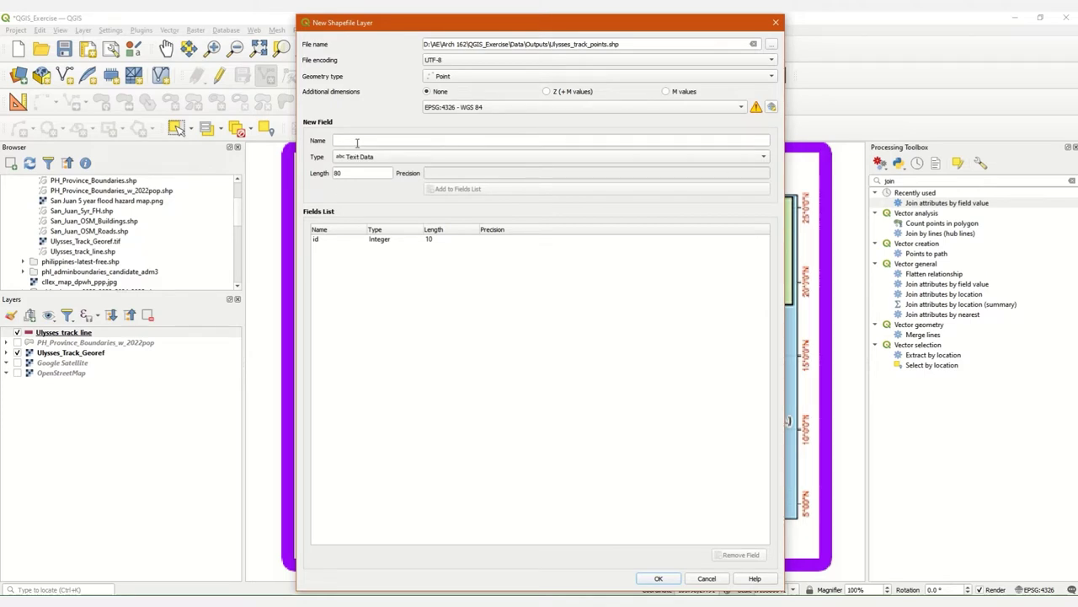
left_click_drag(449, 22, 466, 67)
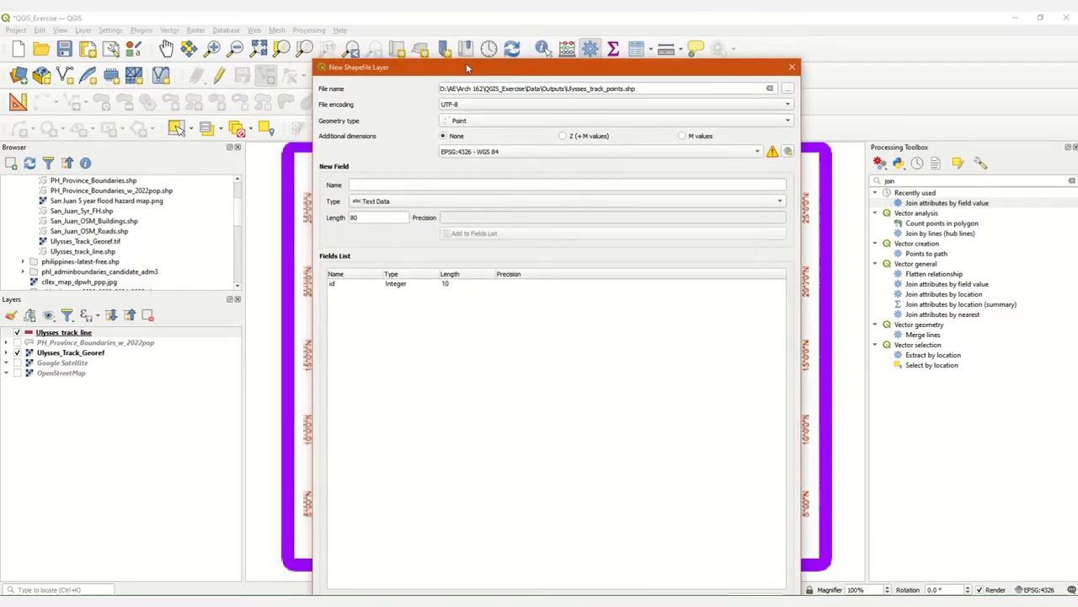
left_click(382, 187)
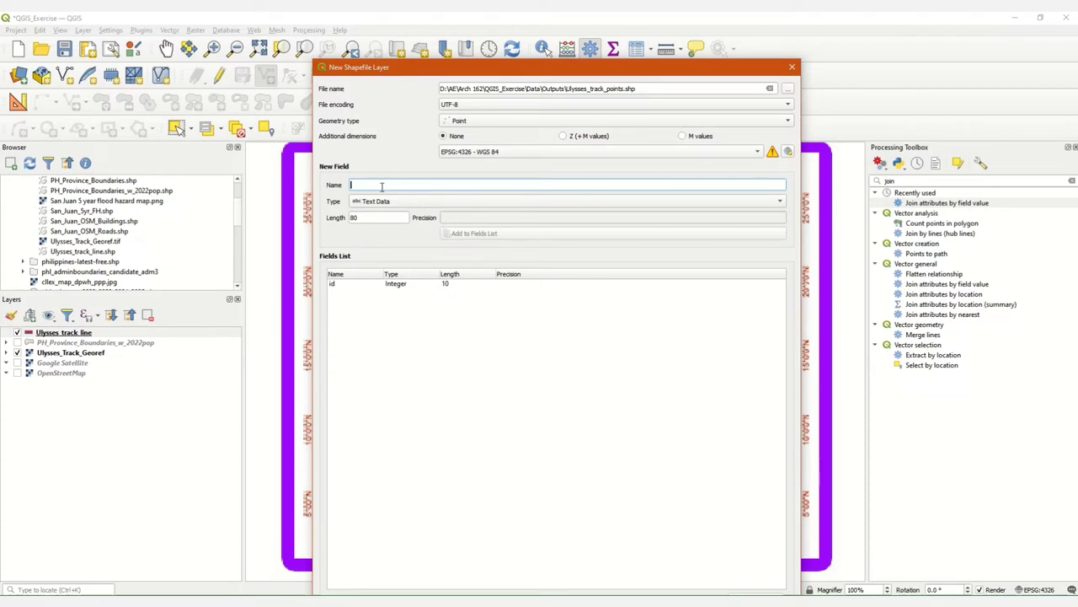
type("Cyclone")
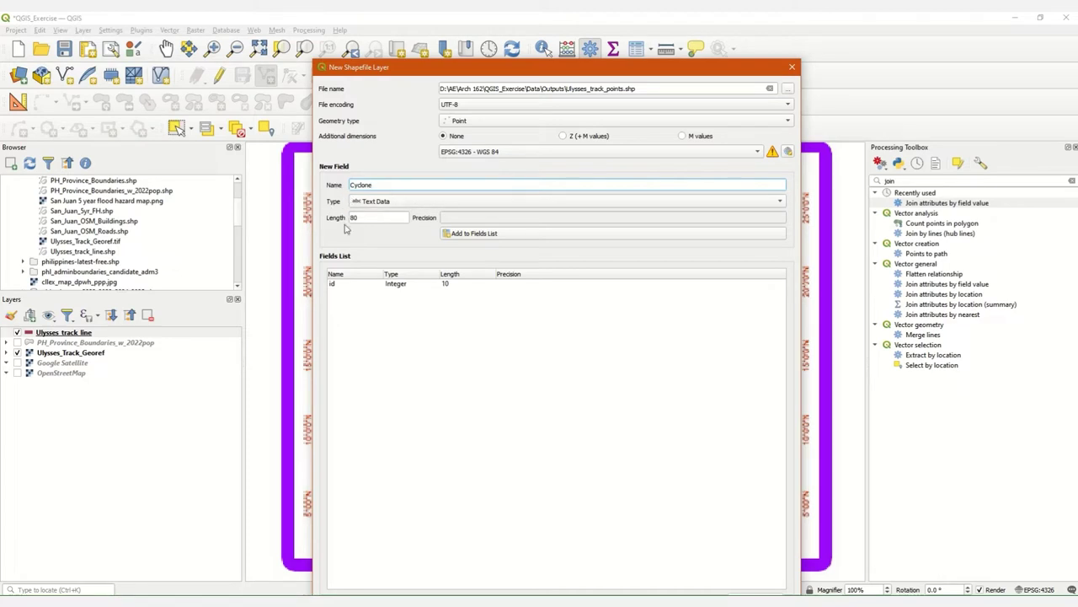
left_click(464, 239)
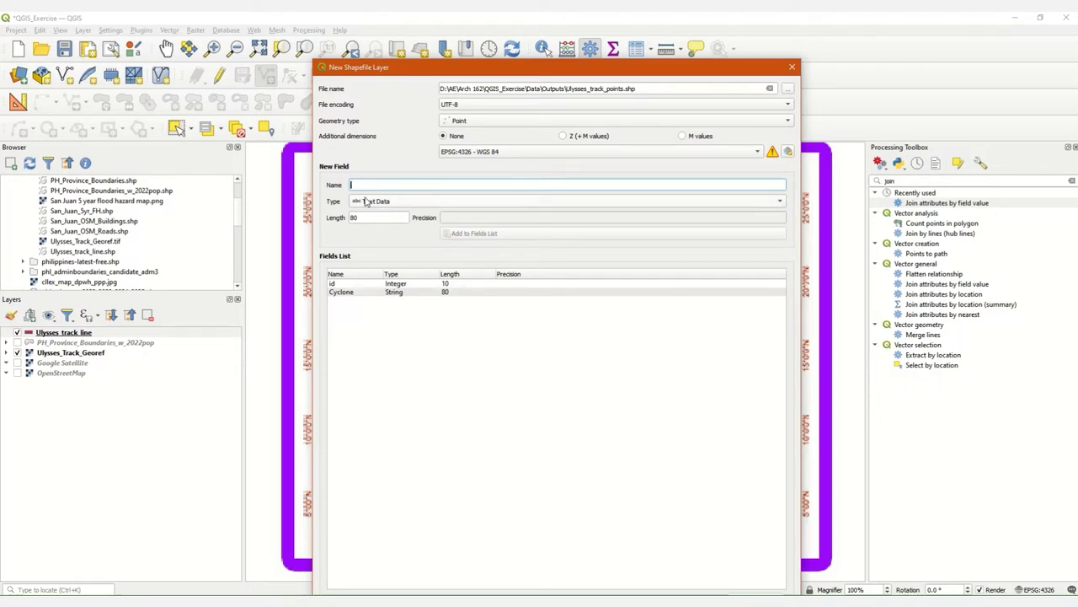
Step: Add a field named Date of type Date and create the Ulysses_track_points layer
type("Date")
left_click(386, 204)
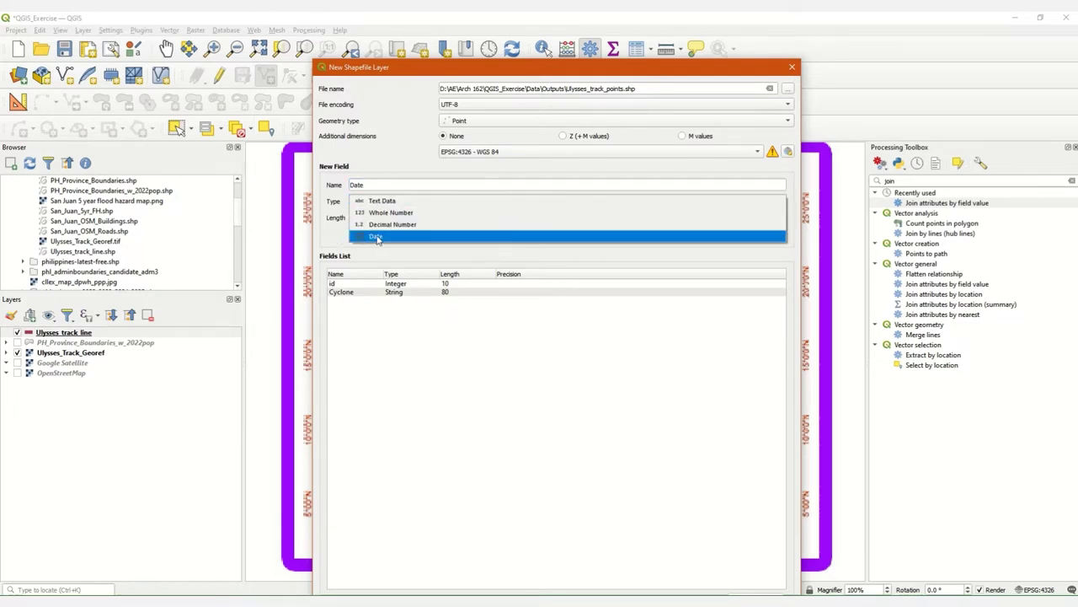
left_click(376, 237)
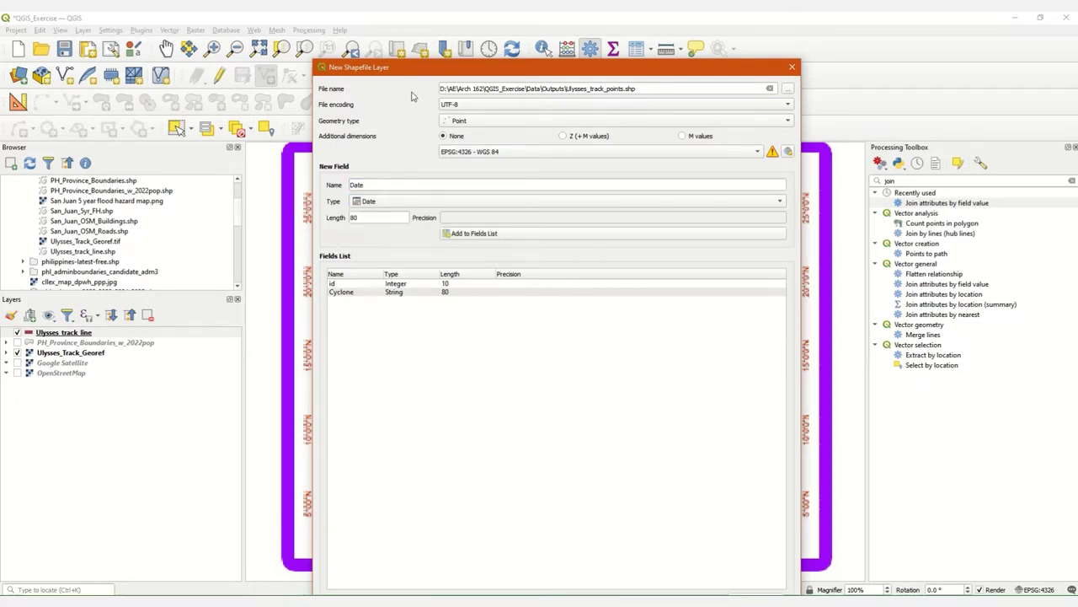
left_click_drag(417, 76, 363, 43)
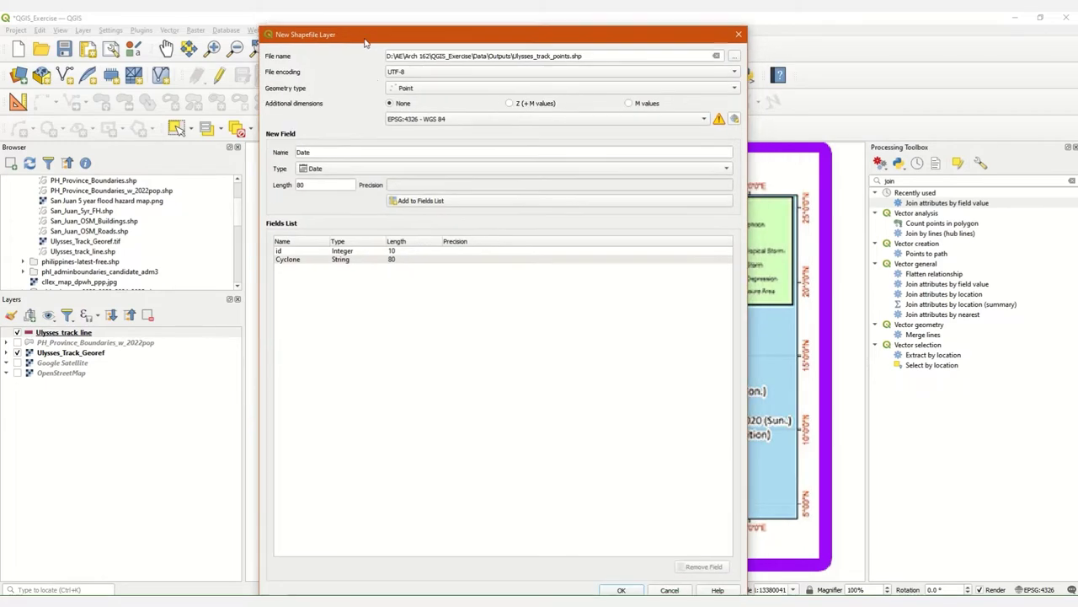
left_click(408, 206)
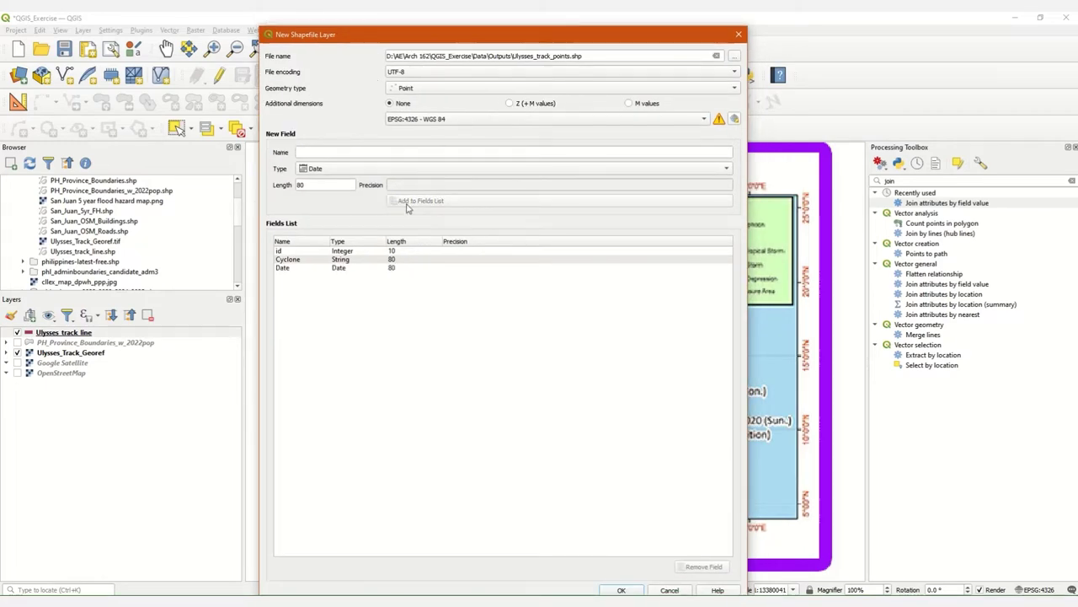
left_click(621, 591)
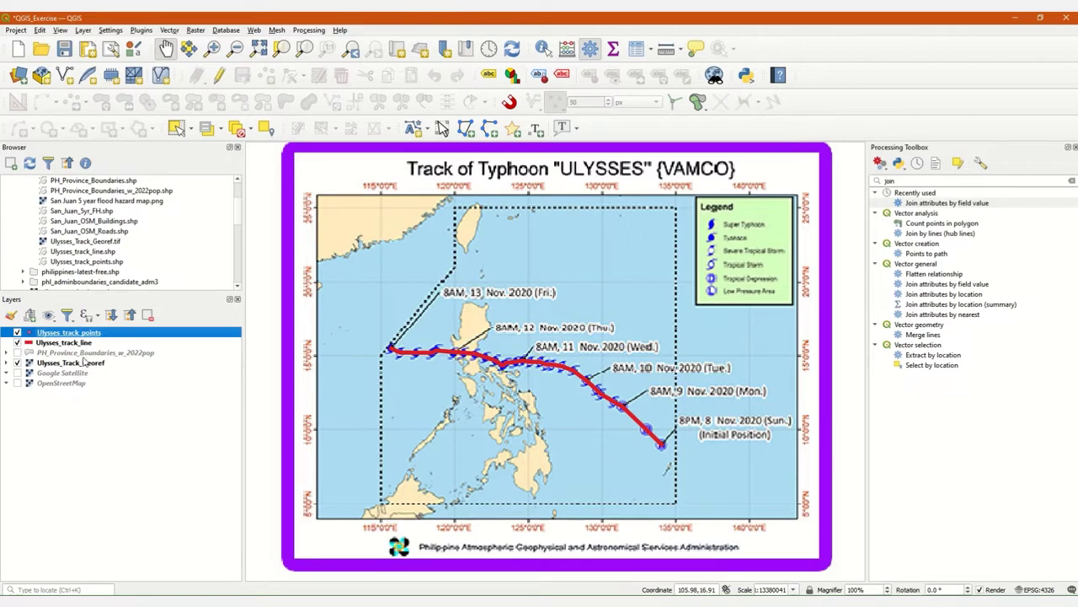
Step: Examine the storm markers along the typhoon track between the 8PM, 8 Nov. 2020 initial position and the 8AM, 13 Nov. 2020 position
scroll(614, 455, "up", 1)
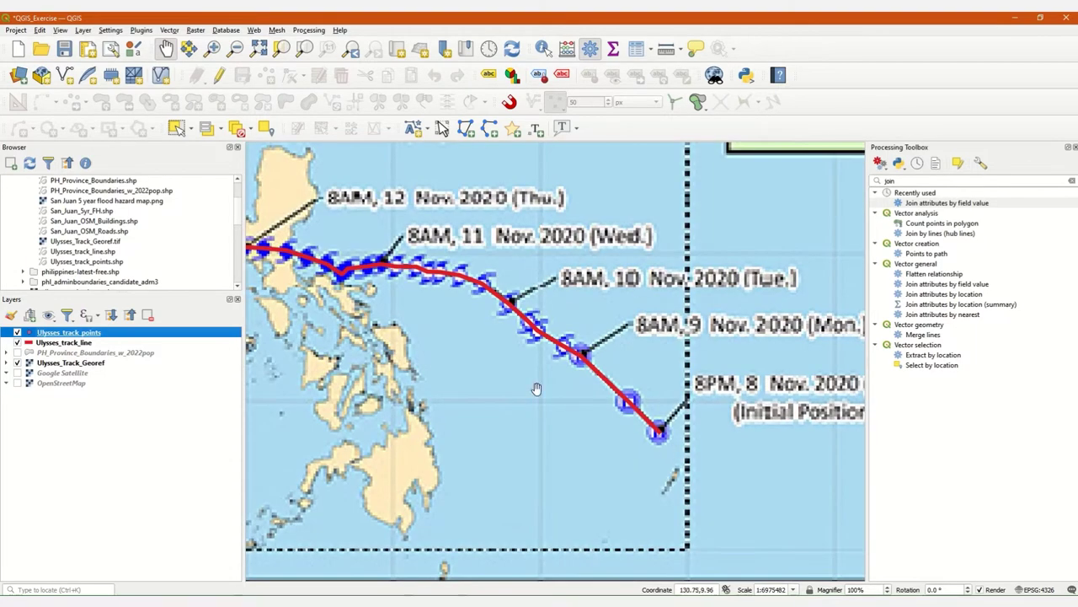
scroll(484, 337, "down", 1)
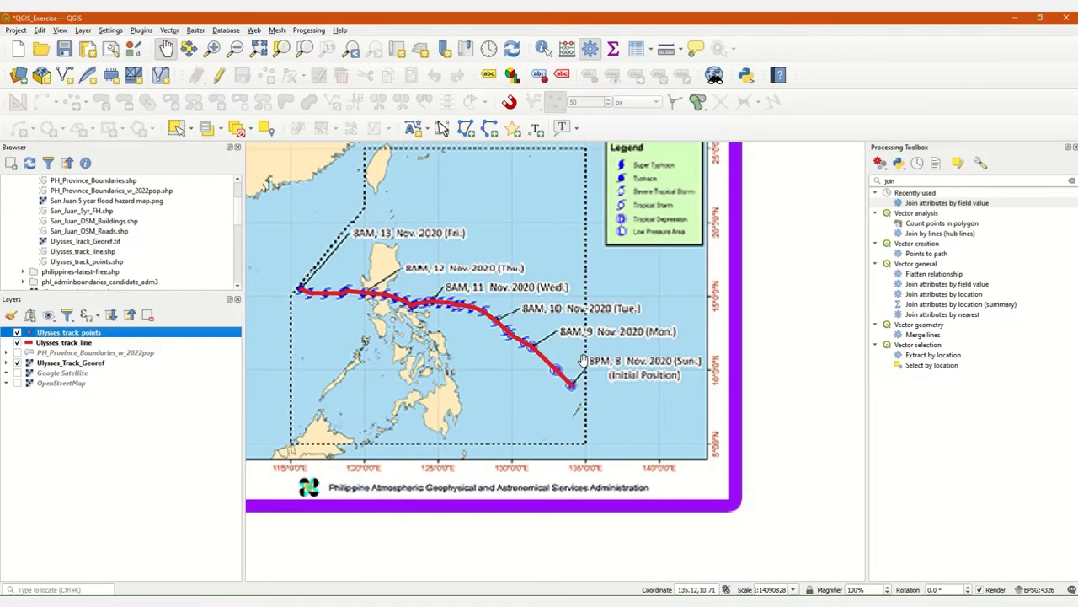
scroll(570, 380, "up", 1)
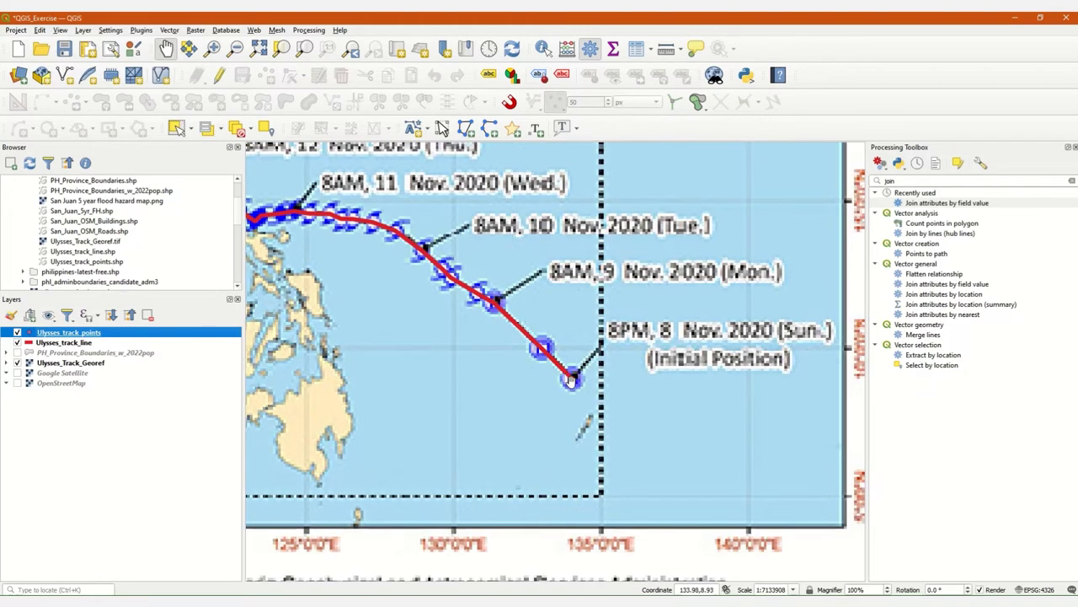
left_click_drag(491, 298, 616, 374)
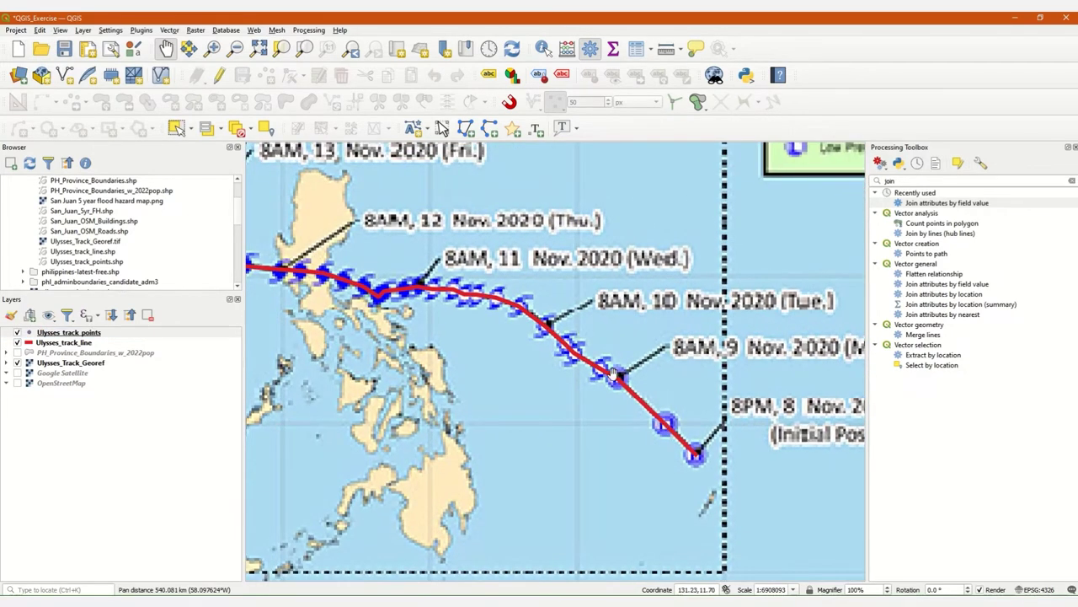
scroll(616, 374, "down", 1)
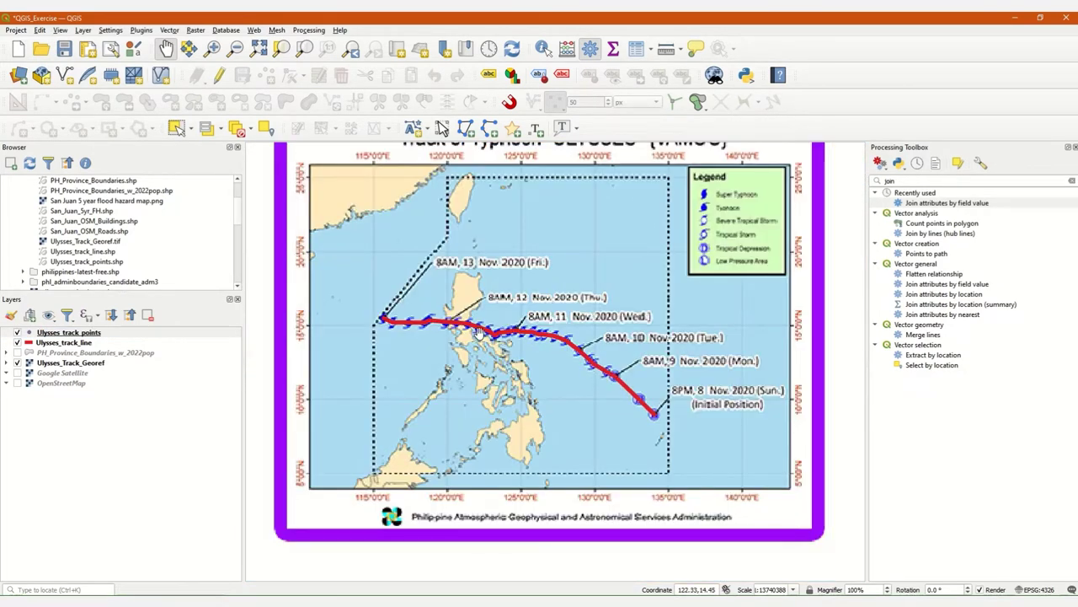
left_click_drag(416, 304, 410, 321)
scroll(503, 362, "up", 1)
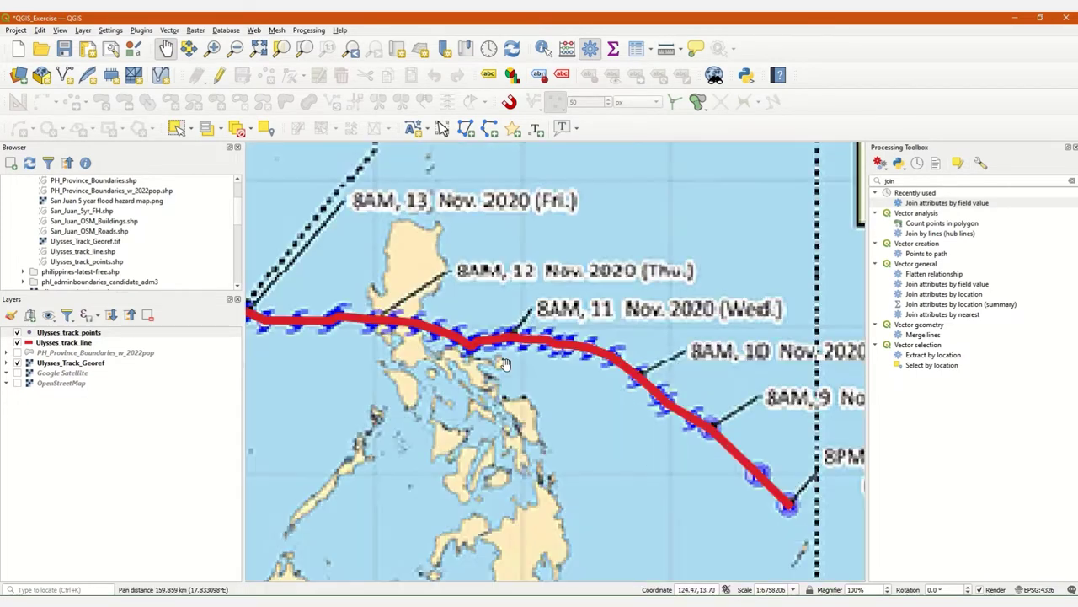
scroll(503, 363, "down", 1)
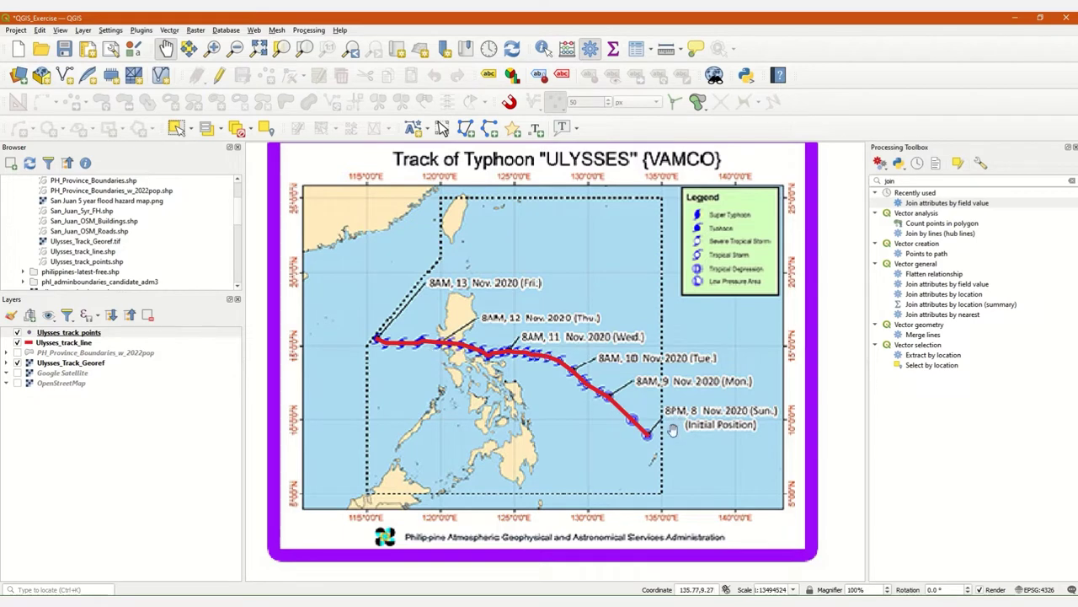
left_click_drag(654, 460, 590, 445)
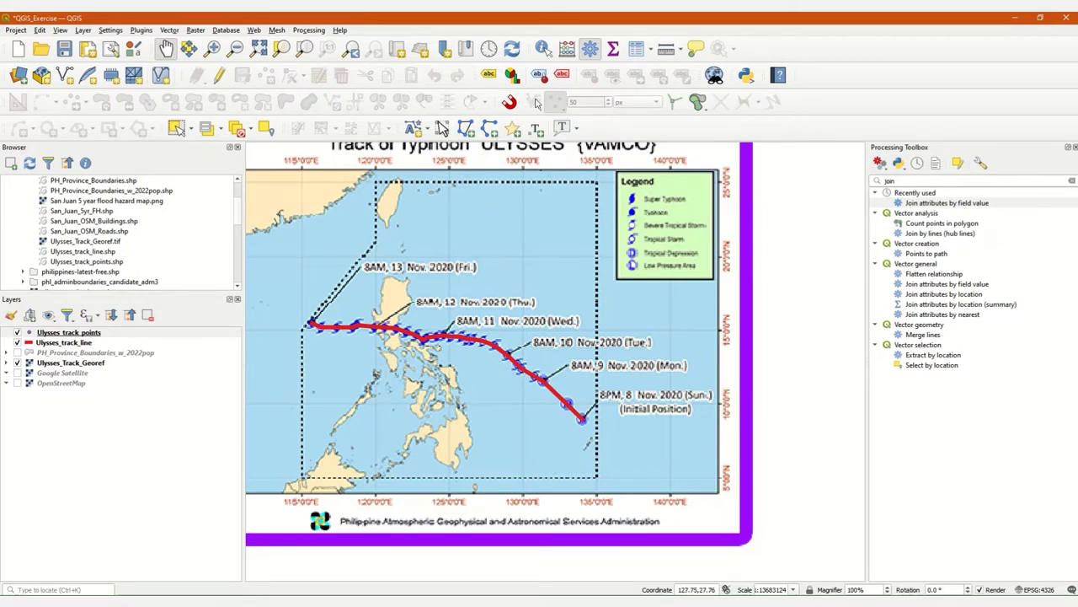
Step: Check that the Snapping Toolbar is shown and enable snapping for digitizing
right_click(828, 105)
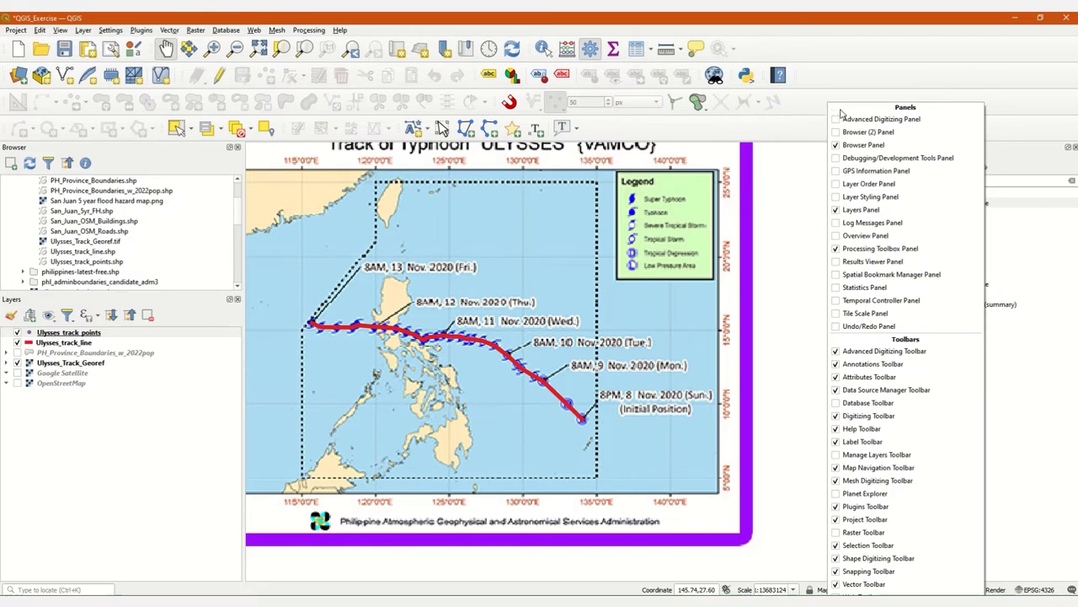
right_click(826, 91)
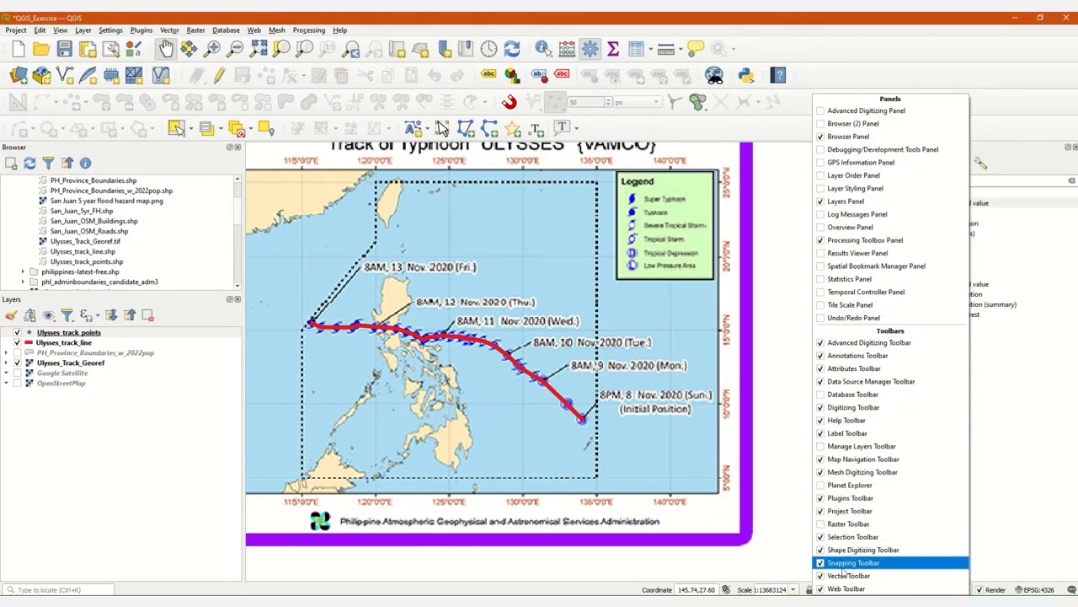
left_click(792, 114)
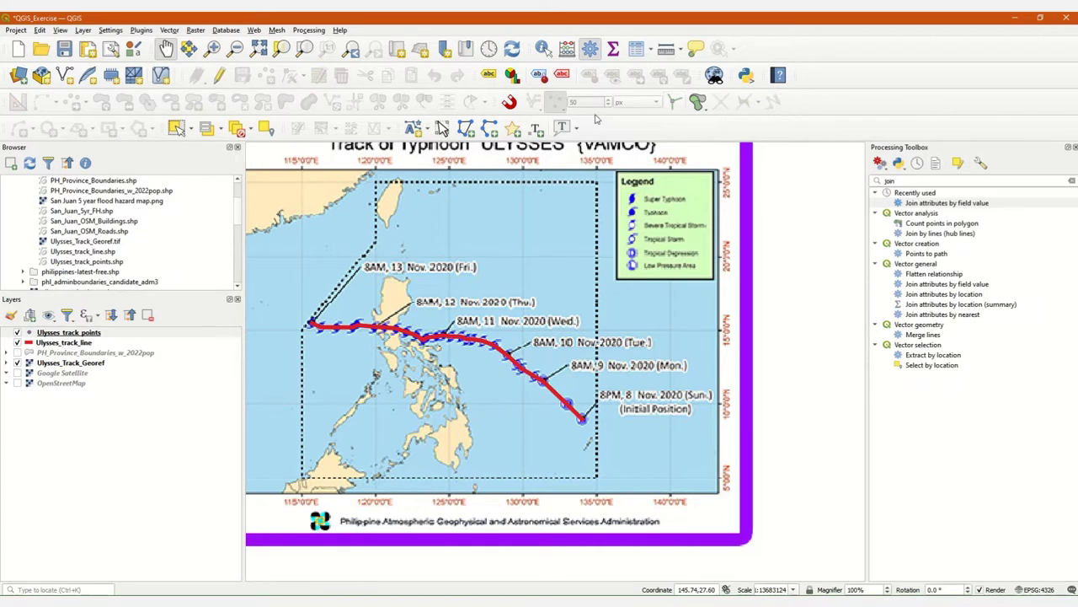
left_click(508, 102)
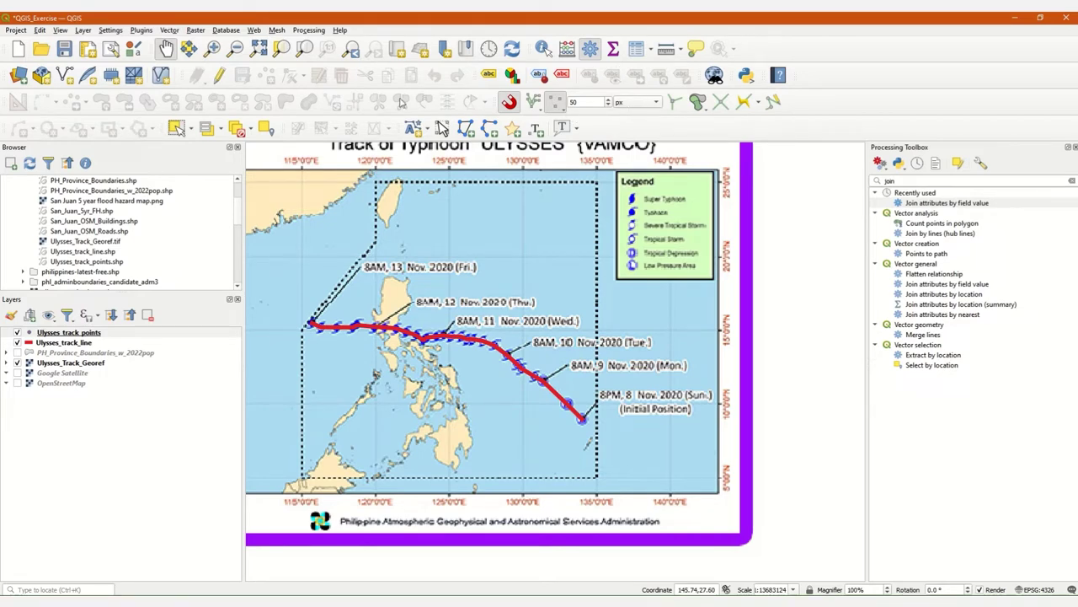
Step: Turn on editing for the Ulysses_track_points layer
scroll(581, 421, "up", 1)
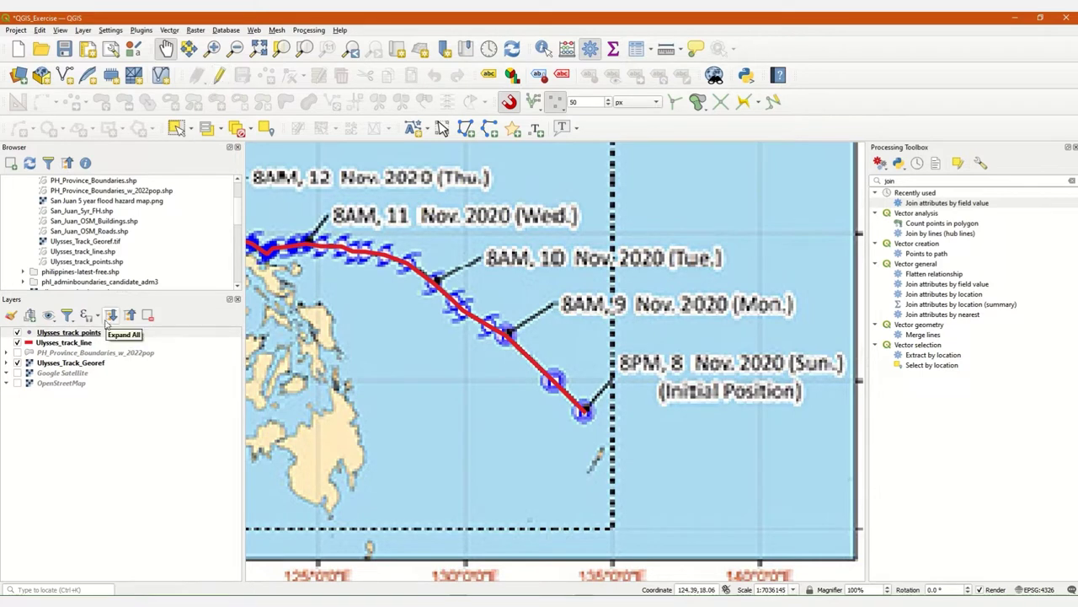
left_click(86, 334)
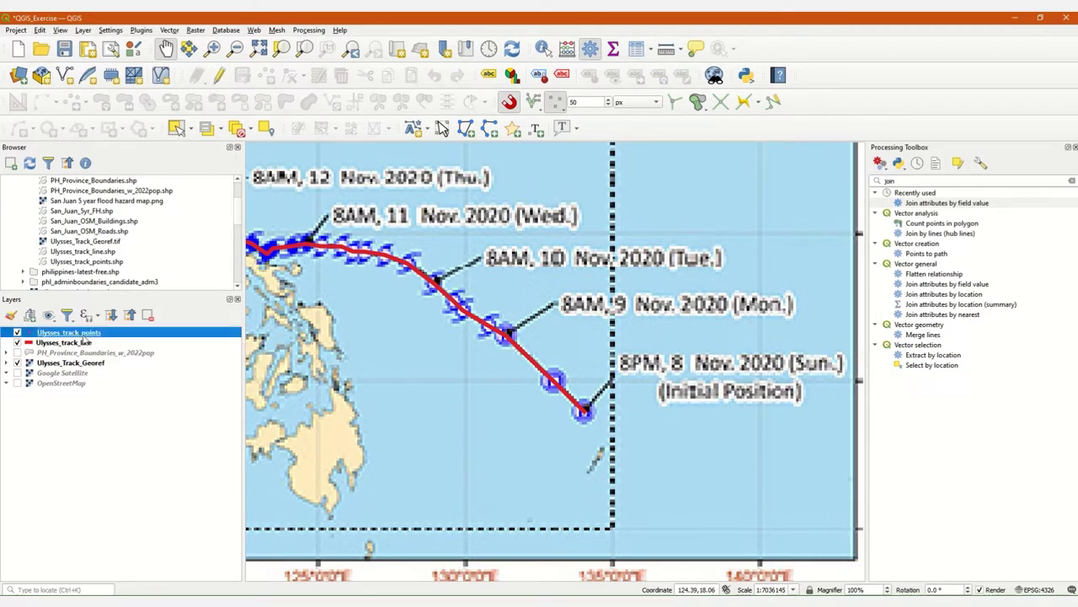
left_click(221, 76)
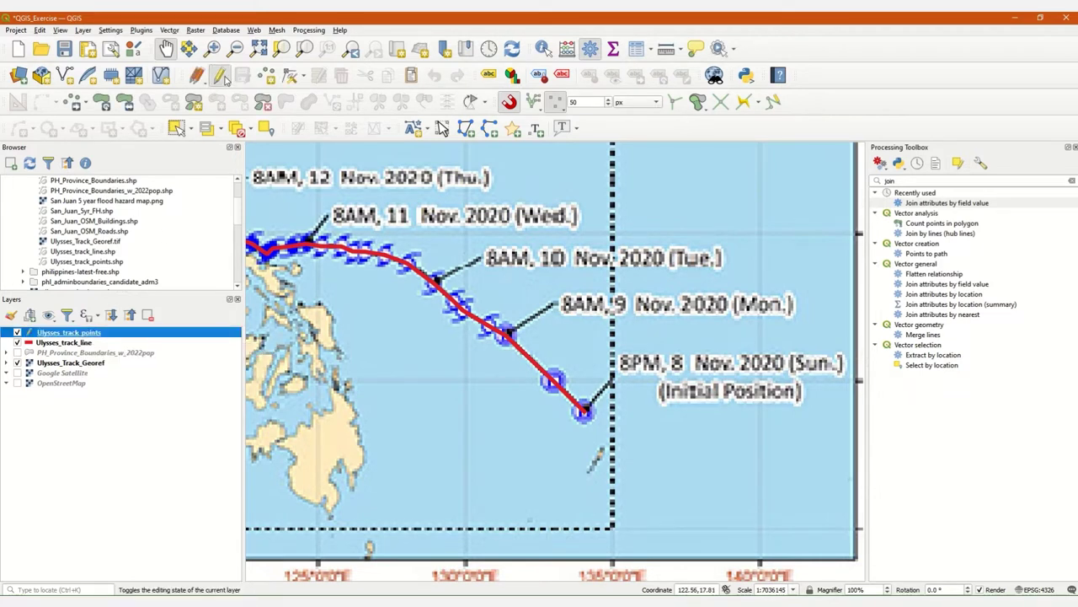
Step: Add a point at the 8PM, 8 Nov. 2020 initial position, snapped to the end of the typhoon track line
left_click(268, 77)
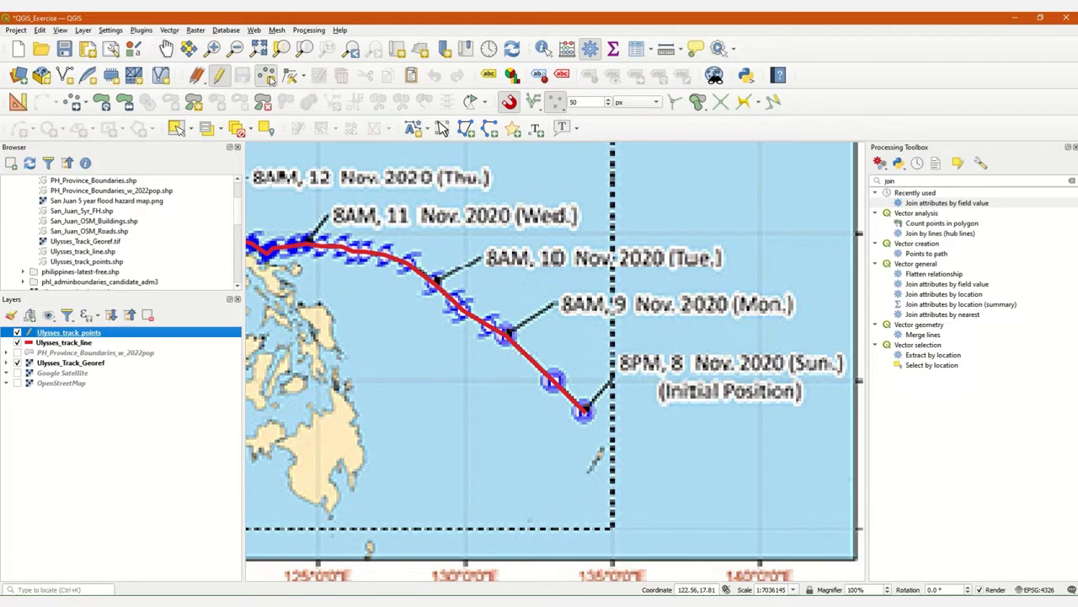
scroll(588, 393, "up", 1)
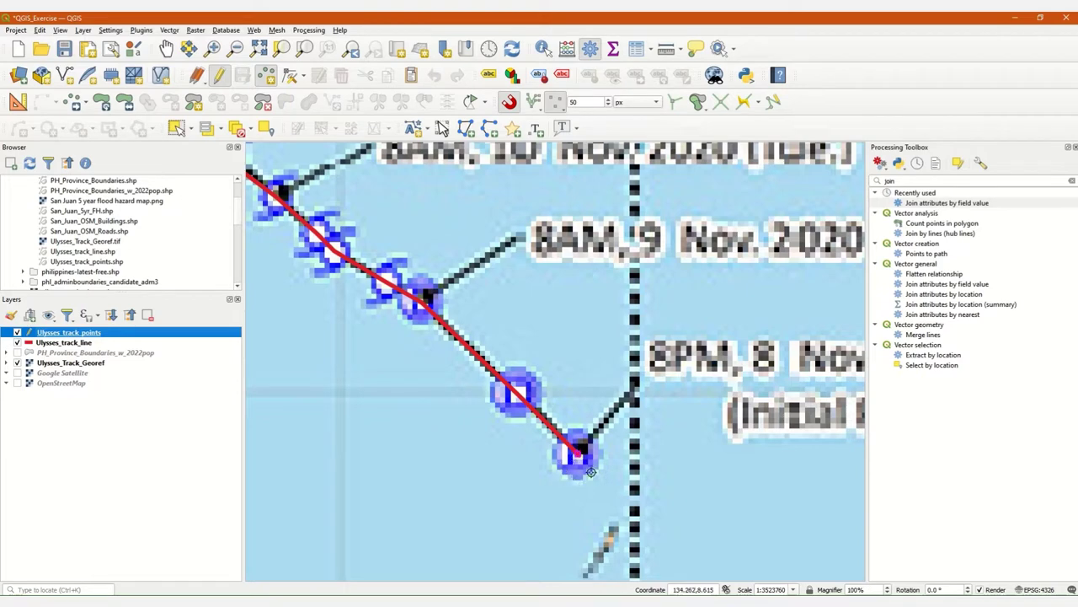
scroll(591, 472, "up", 1)
scroll(544, 396, "down", 1)
left_click_drag(558, 337, 433, 406)
scroll(469, 375, "down", 1)
scroll(446, 414, "up", 1)
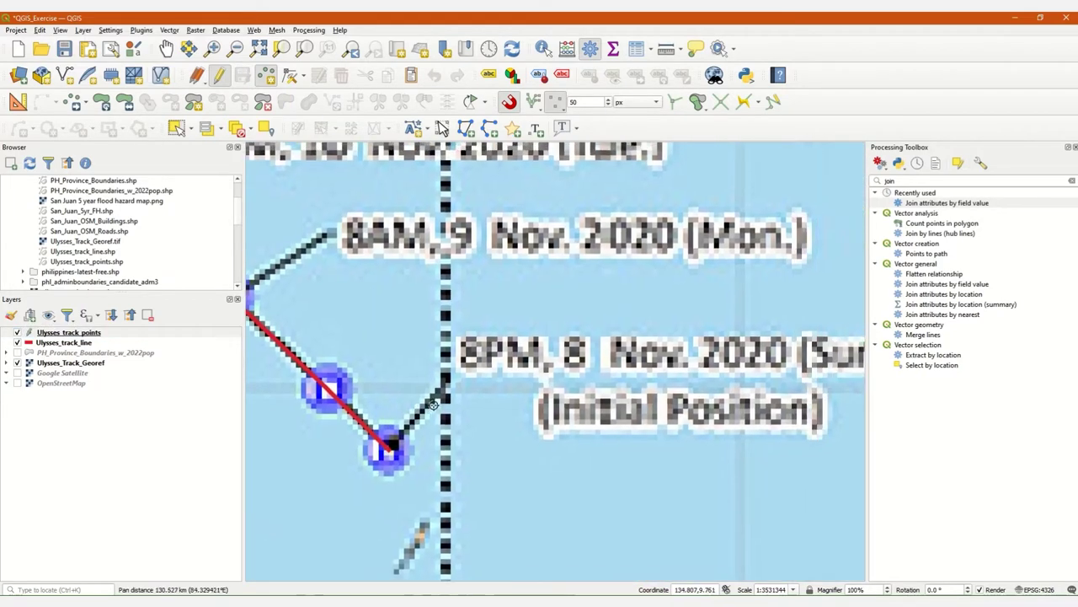
left_click(388, 451)
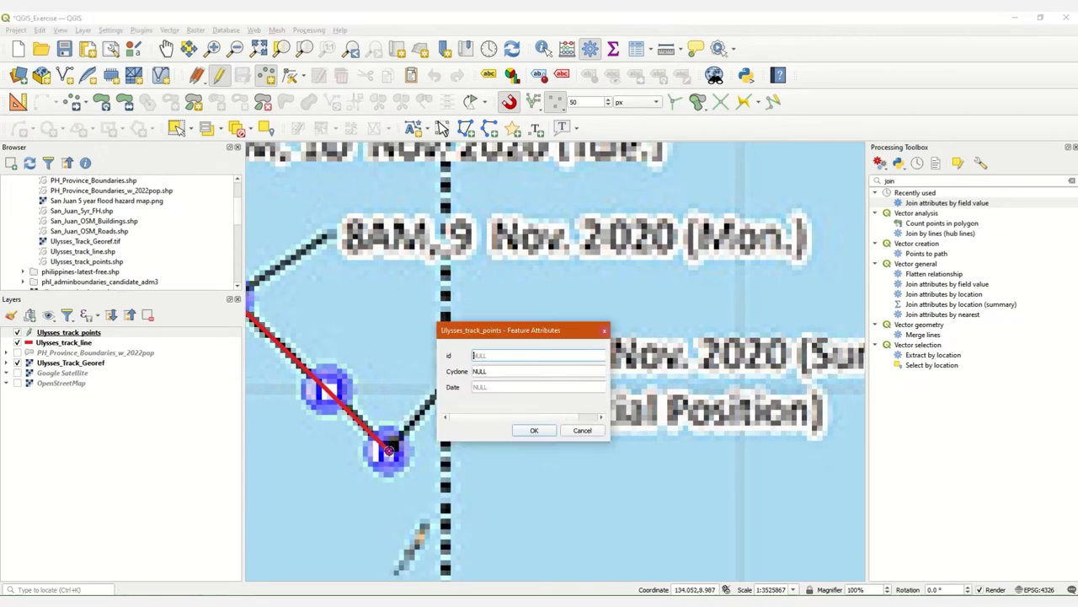
Step: Set the initial-position point's id to 1 and its Cyclone value to Tropical_Depression, keeping the map's date labels uncovered
scroll(400, 356, "down", 1)
scroll(379, 312, "down", 2)
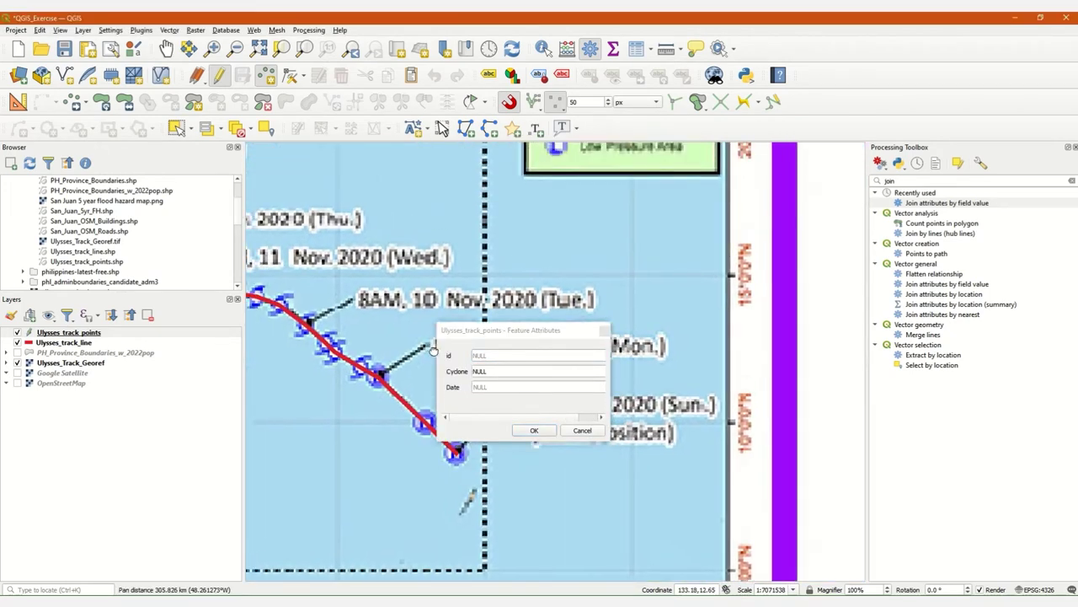
left_click_drag(392, 333, 430, 365)
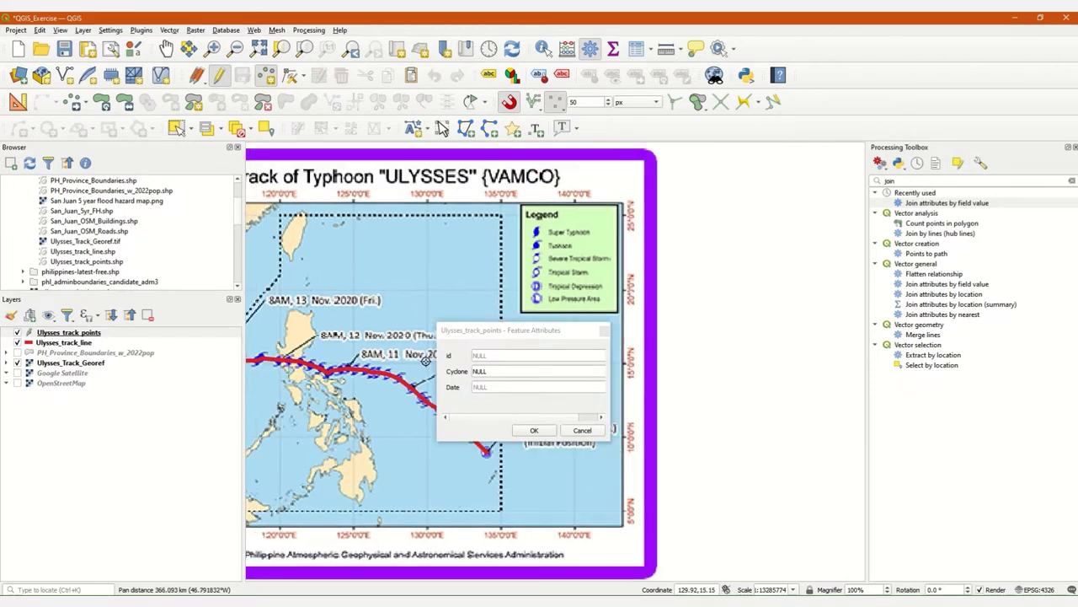
left_click_drag(472, 329, 565, 332)
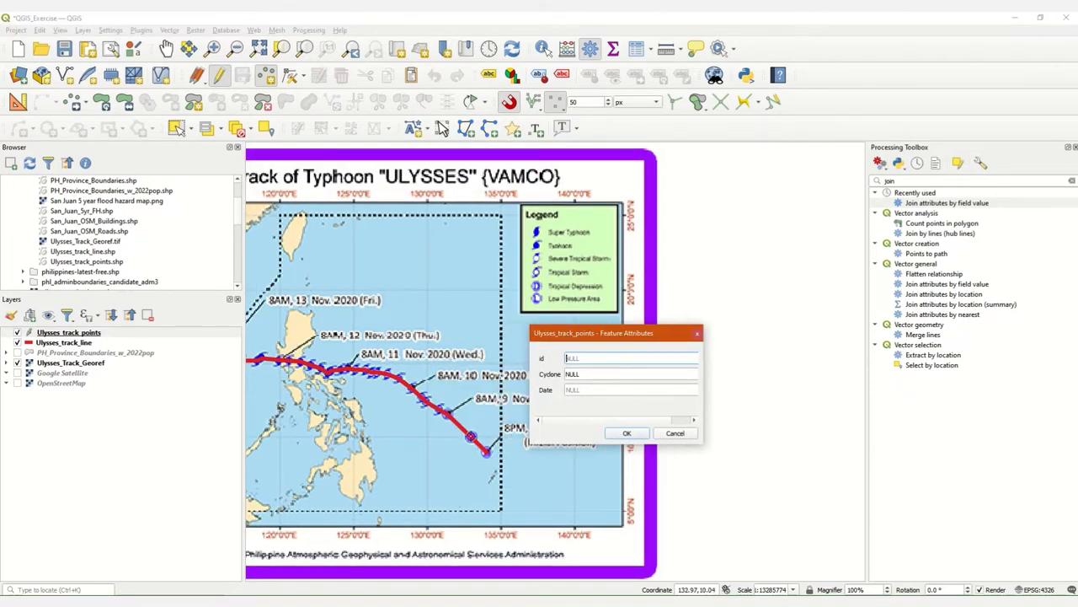
left_click_drag(448, 357, 499, 323)
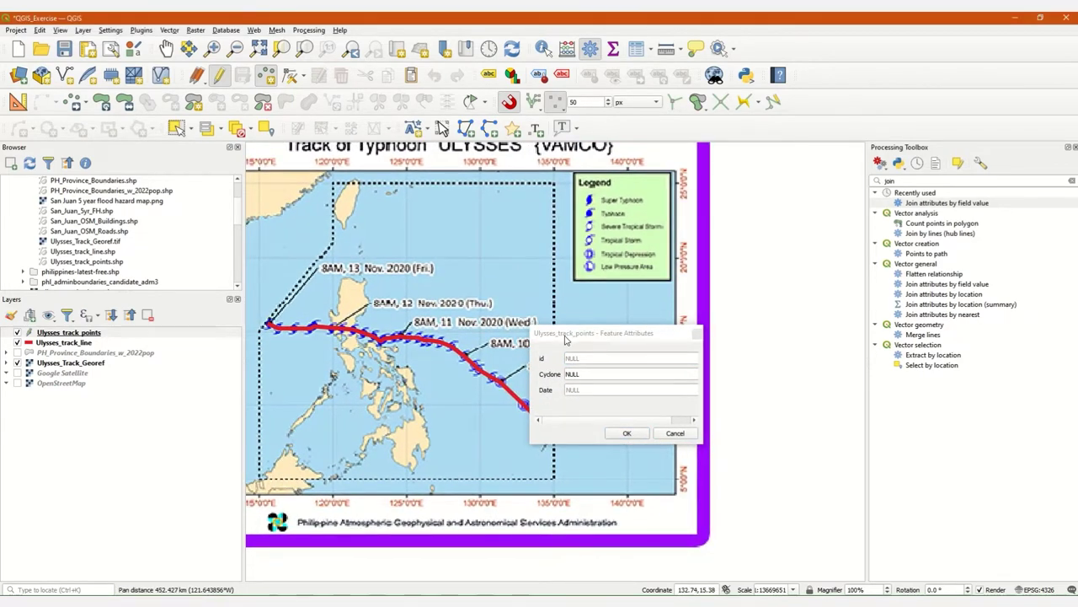
left_click_drag(566, 339, 605, 326)
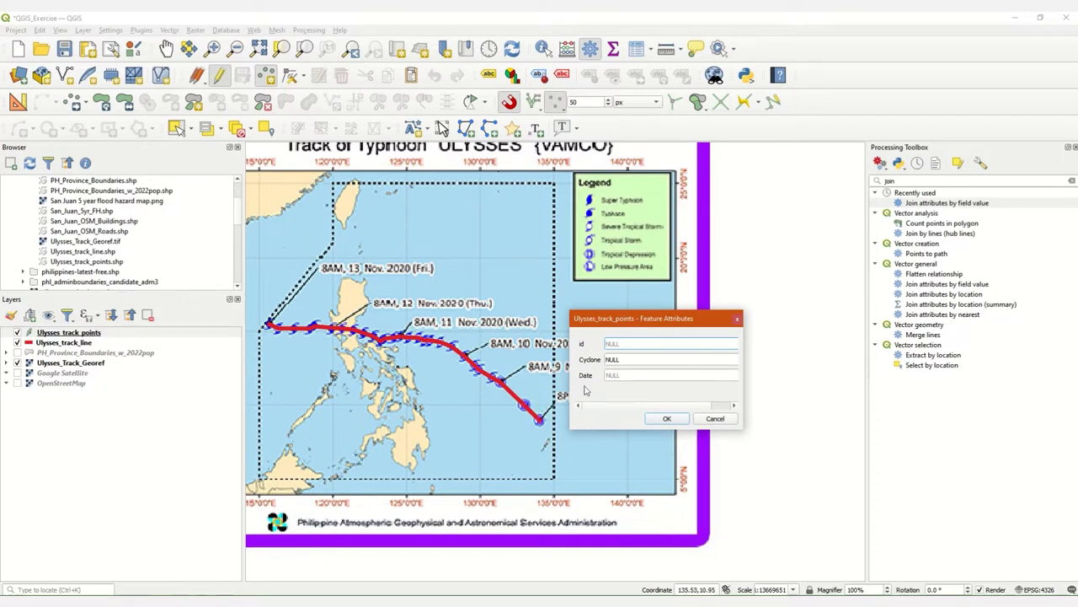
left_click(616, 342)
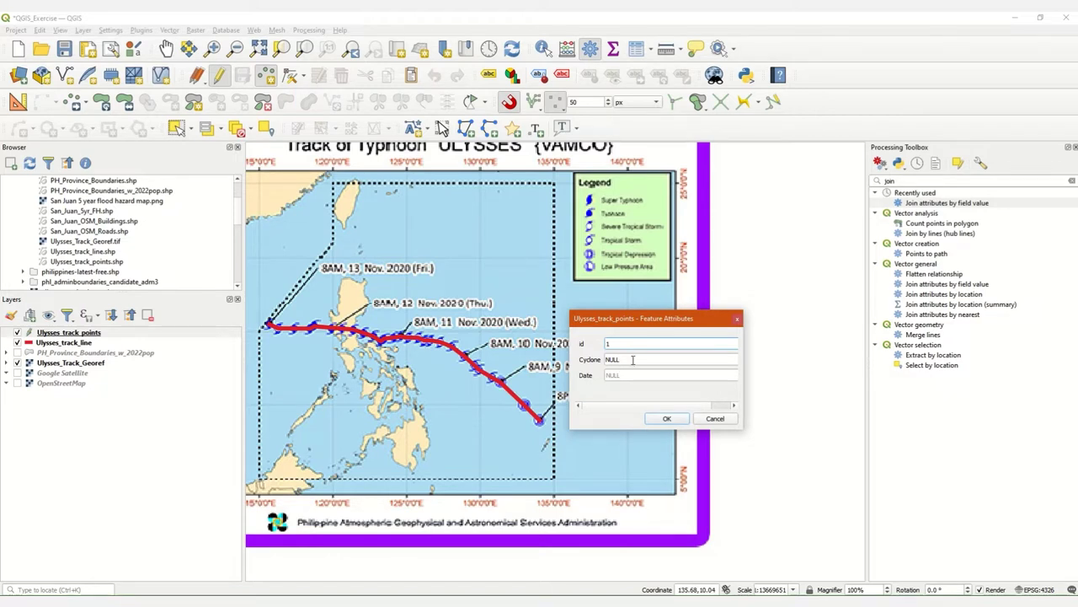
left_click(623, 360)
left_click_drag(599, 319, 675, 327)
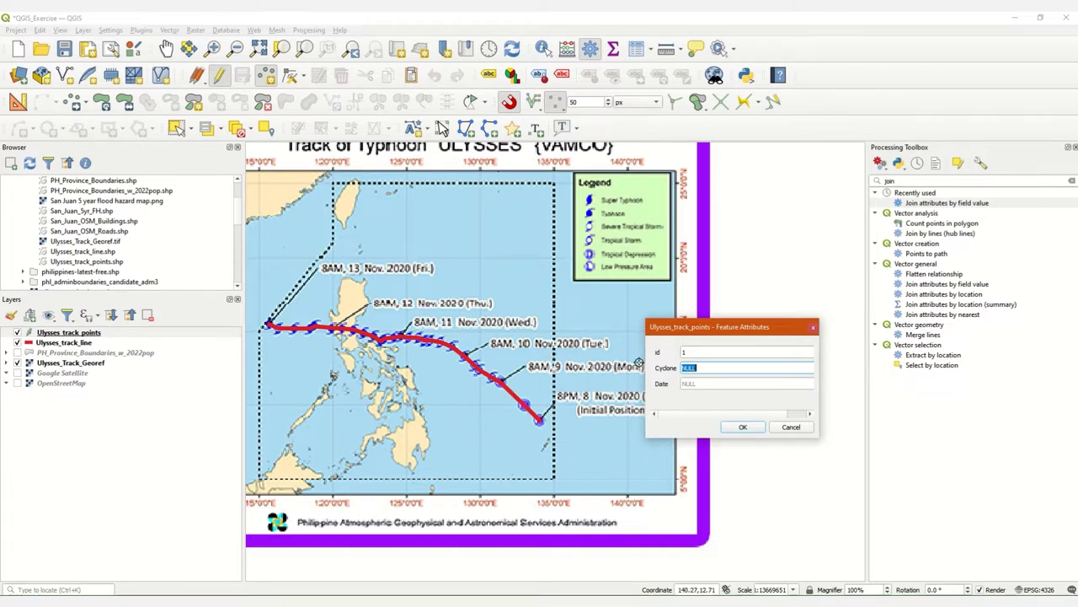
double_click(741, 366)
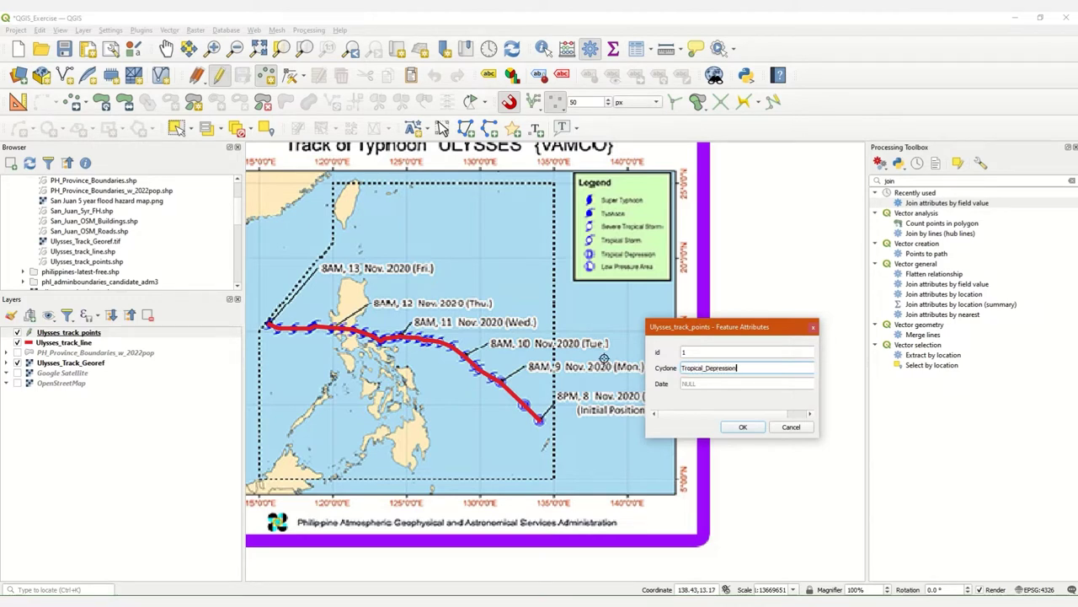
Step: Set the initial-position point's Date to 2020-11-08 and accept its attributes
left_click(687, 383)
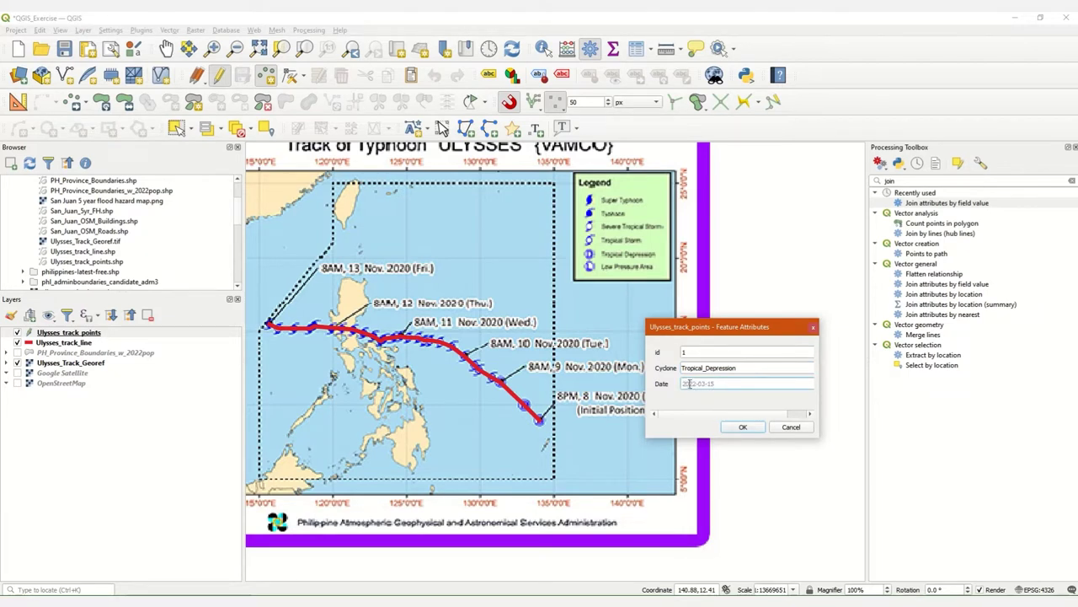
left_click_drag(694, 334, 748, 354)
left_click(736, 406)
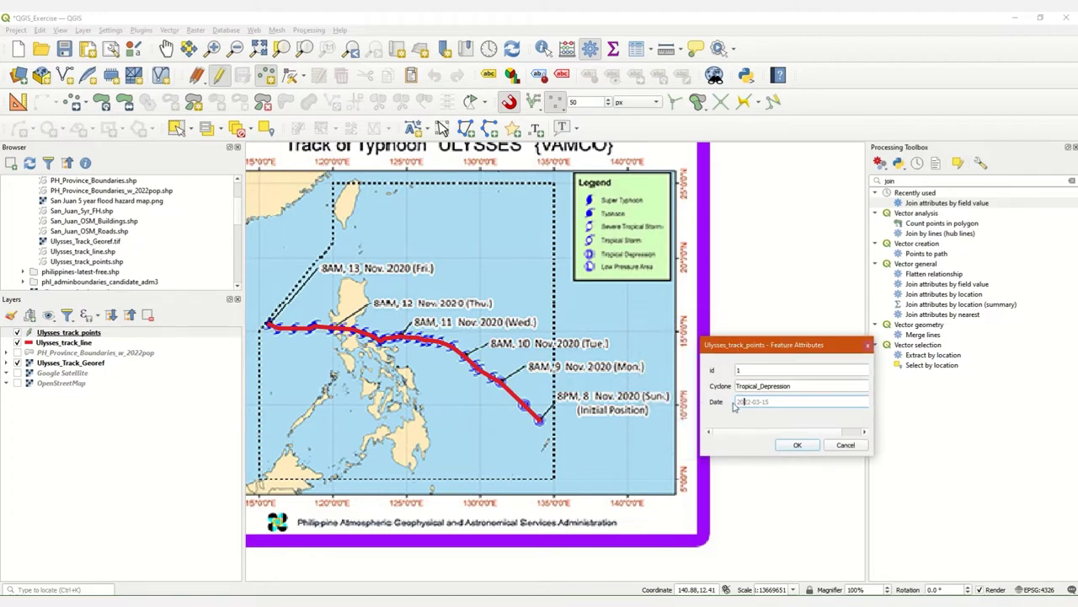
double_click(741, 402)
type("2020-11-08")
left_click(797, 446)
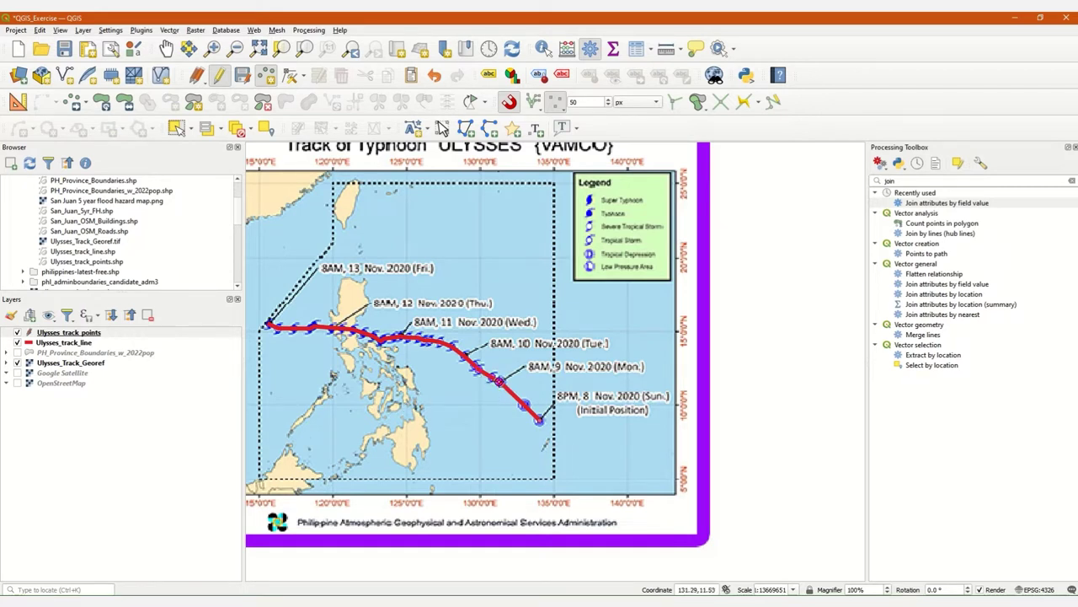
Step: Add a point at the 8AM, 9 Nov. 2020 position with id 2, Cyclone Tropical_Depression and Date 2020-11-09
left_click(499, 381)
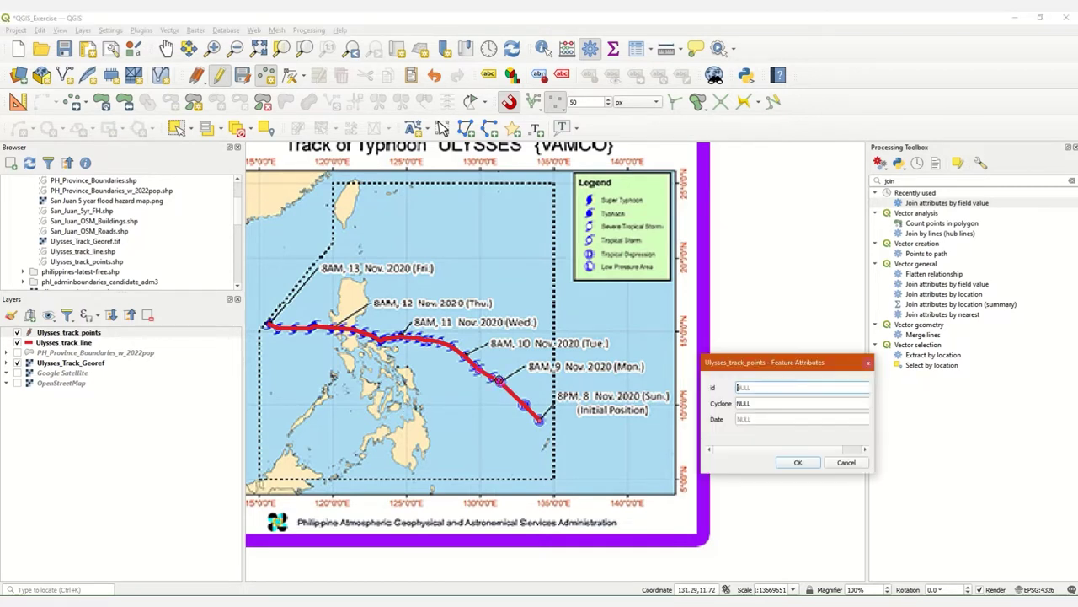
left_click(753, 403)
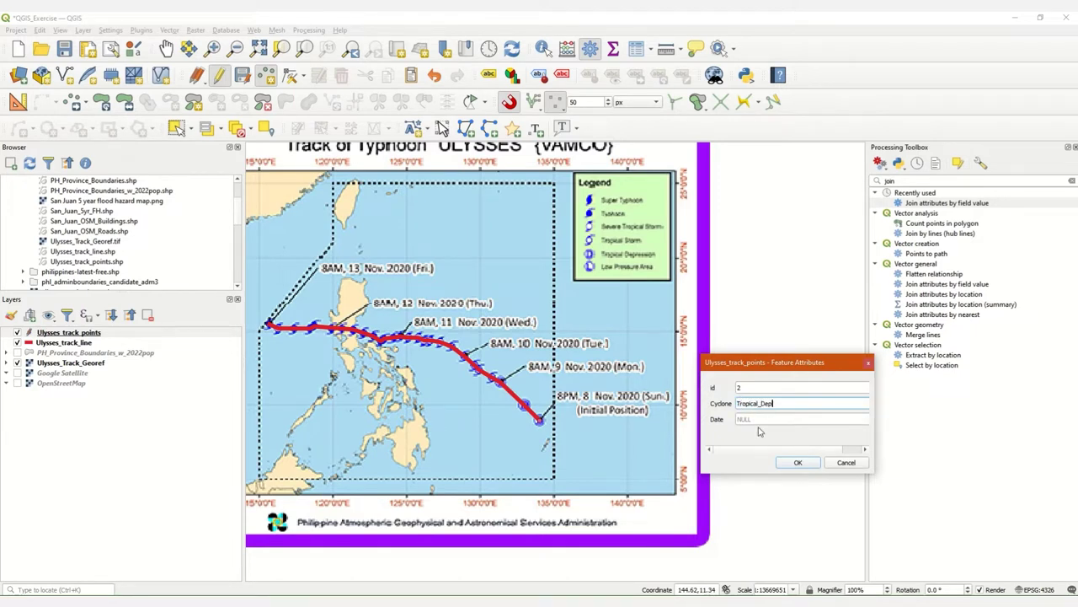
left_click(748, 418)
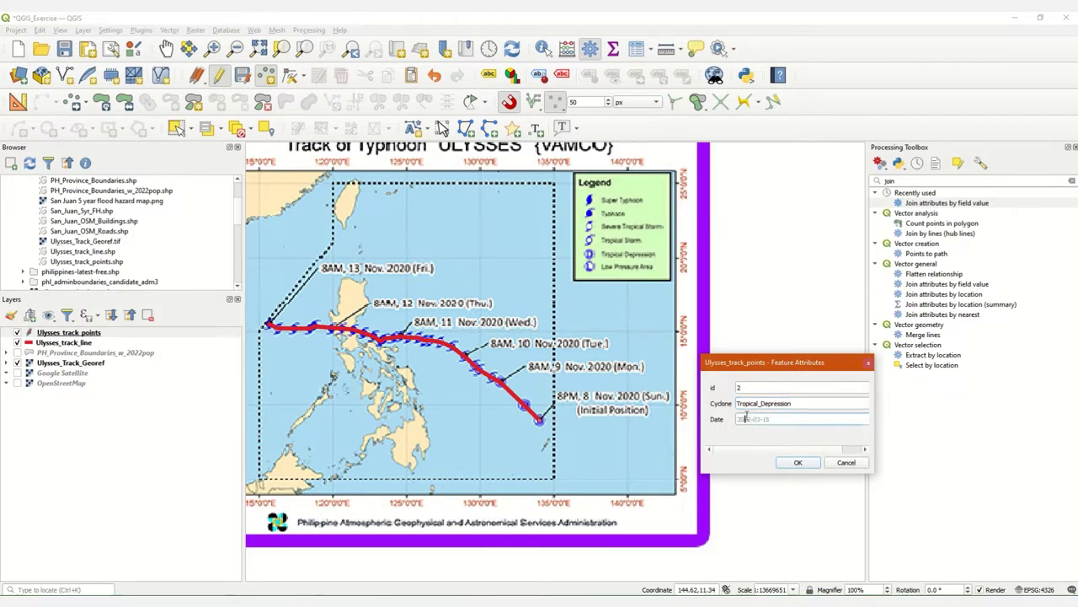
type("2020-11-09")
left_click(794, 462)
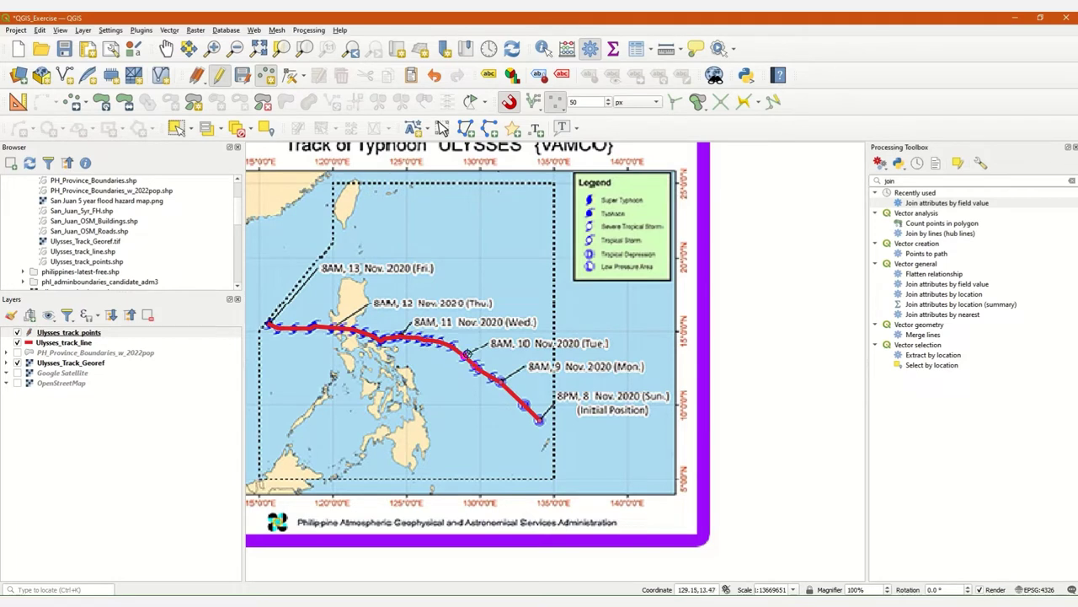
Step: Add a point at the 8AM, 10 Nov. 2020 position with id 3, Cyclone Tropical_Storm and Date 2020-11-10
left_click(465, 356)
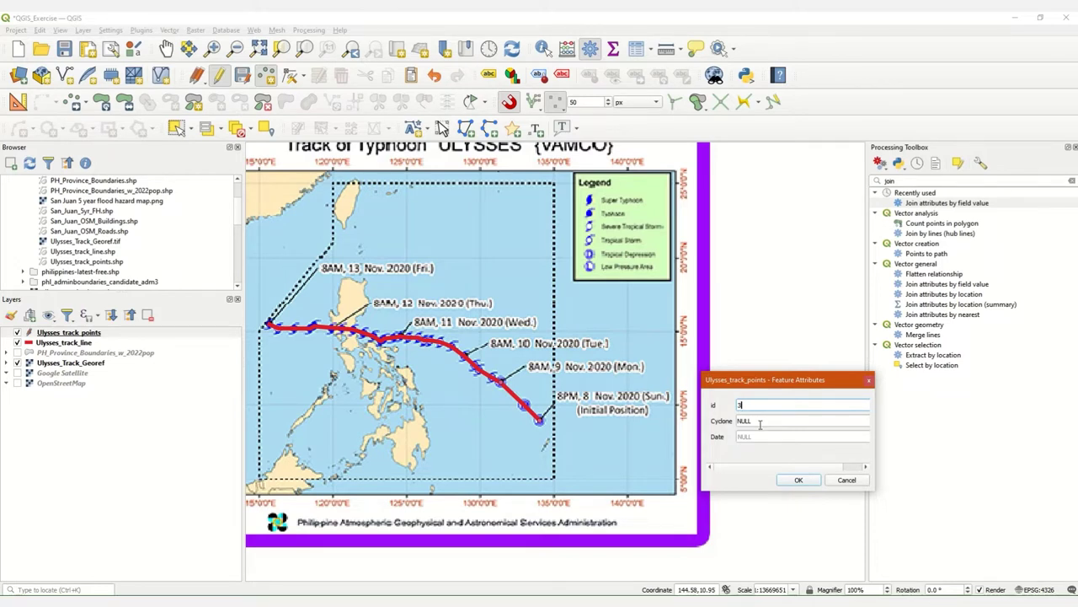
left_click(766, 423)
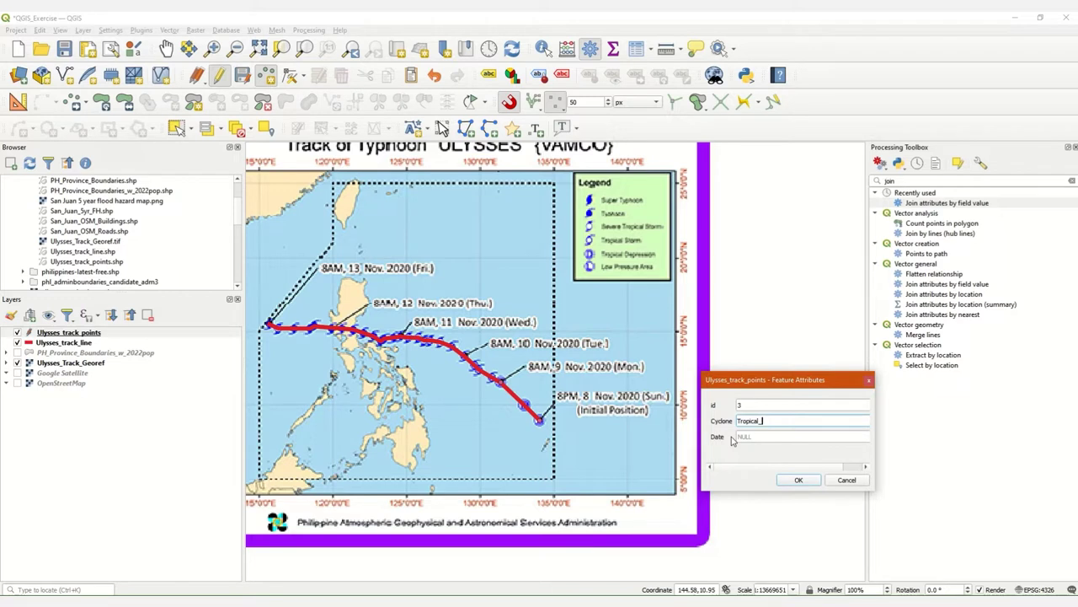
left_click(744, 435)
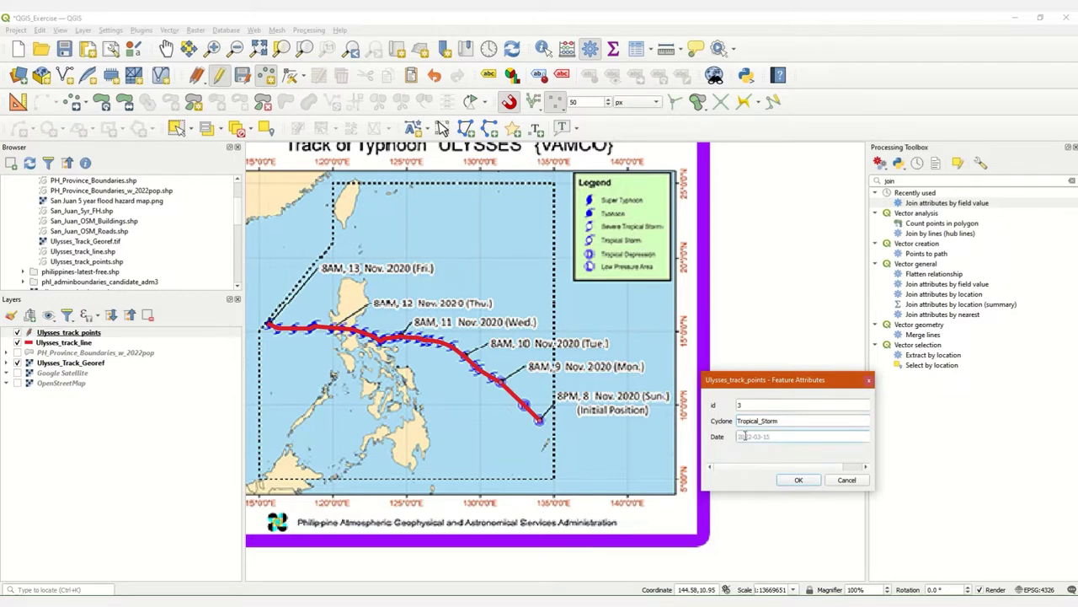
double_click(745, 435)
type("2020-11-10")
left_click(800, 481)
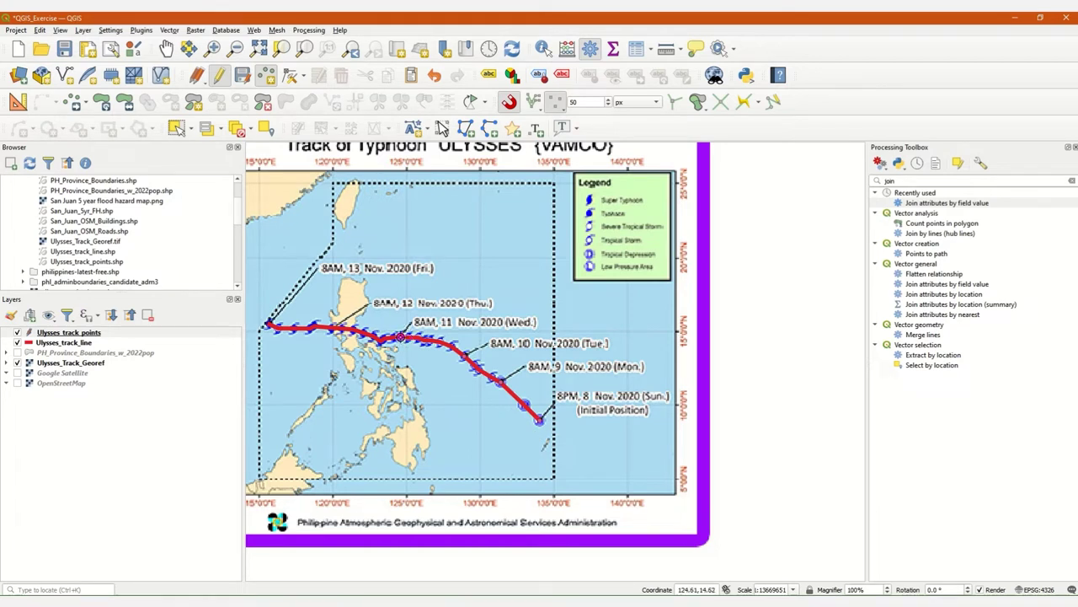
left_click(399, 337)
left_click(767, 437)
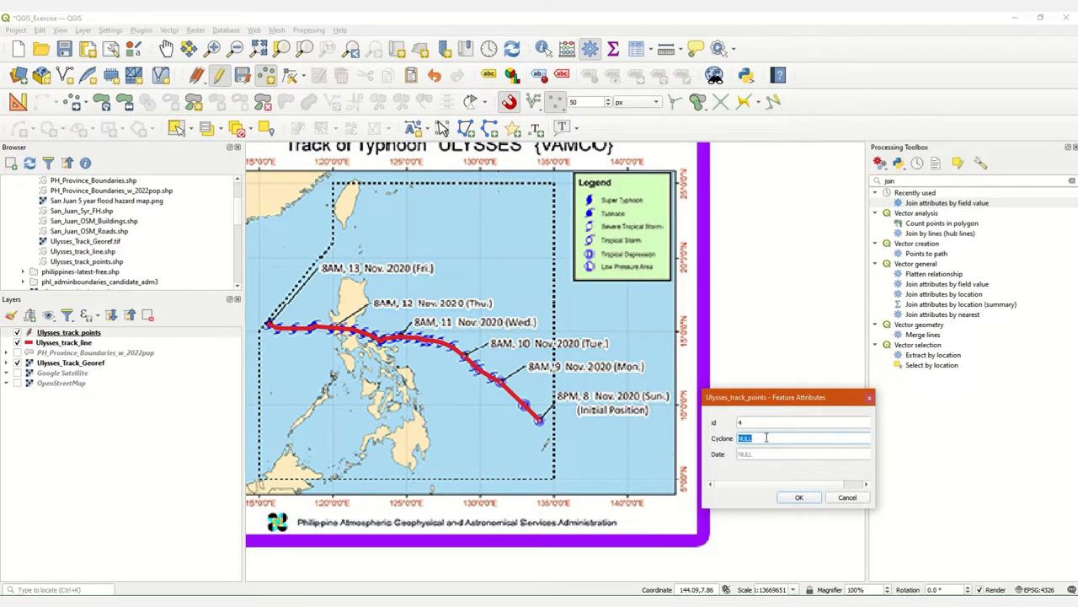
left_click(844, 500)
Step: Hide the Ulysses_track_line layer to check the storm symbol at the 8AM, 11 Nov. 2020 position, and show the layer again
scroll(386, 322, "up", 1)
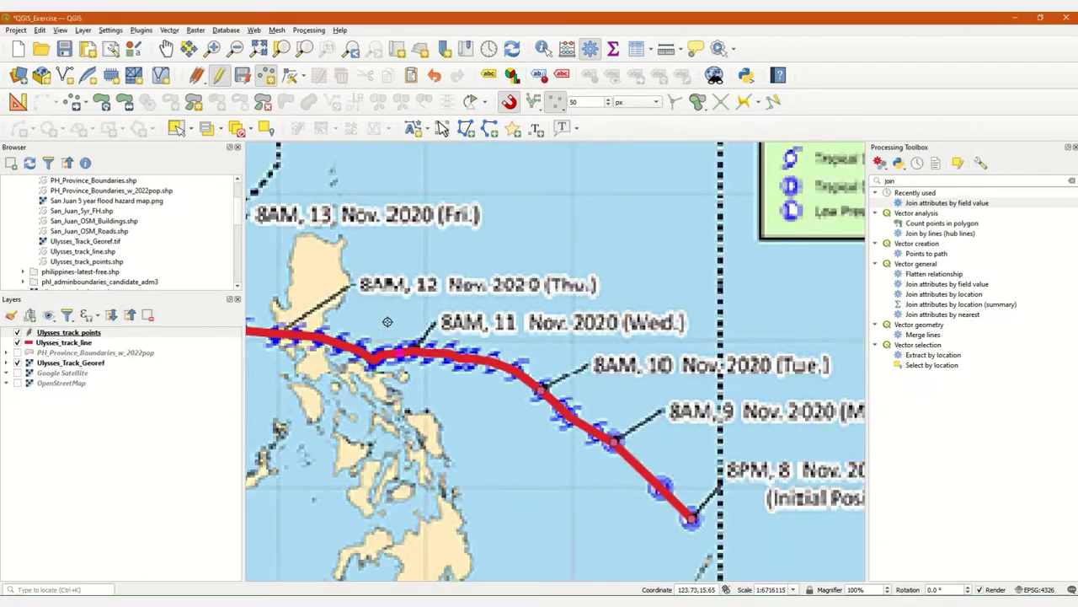
left_click(17, 342)
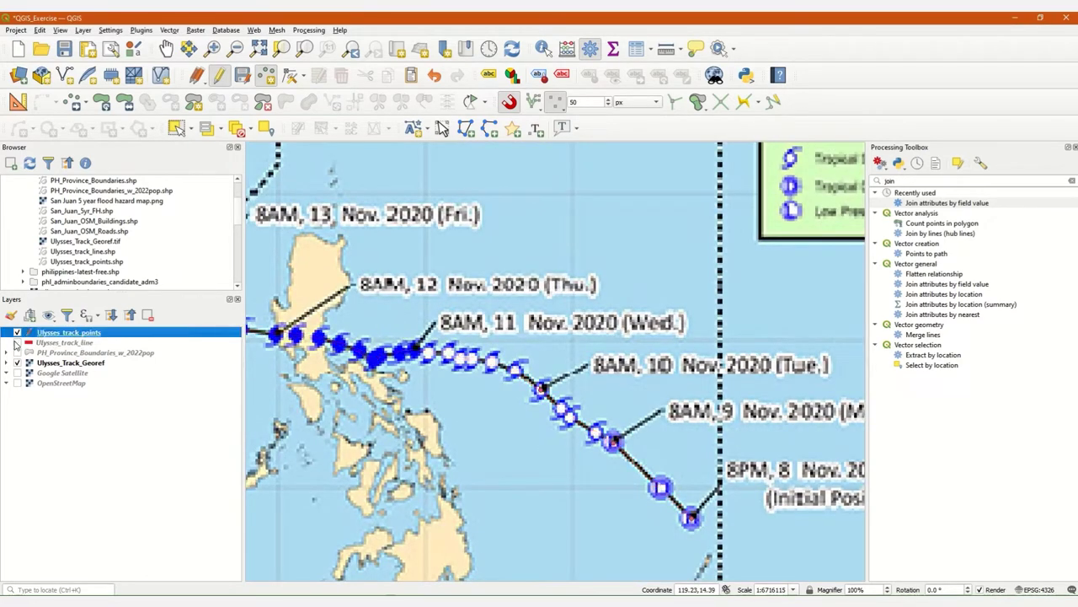
left_click(17, 342)
scroll(387, 303, "down", 2)
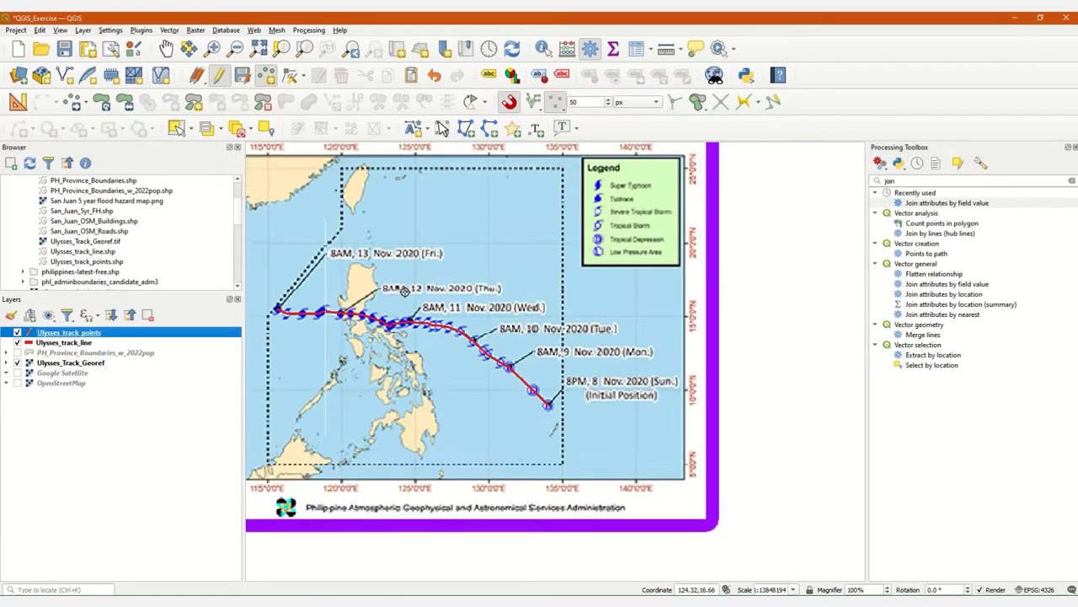
scroll(413, 295, "up", 1)
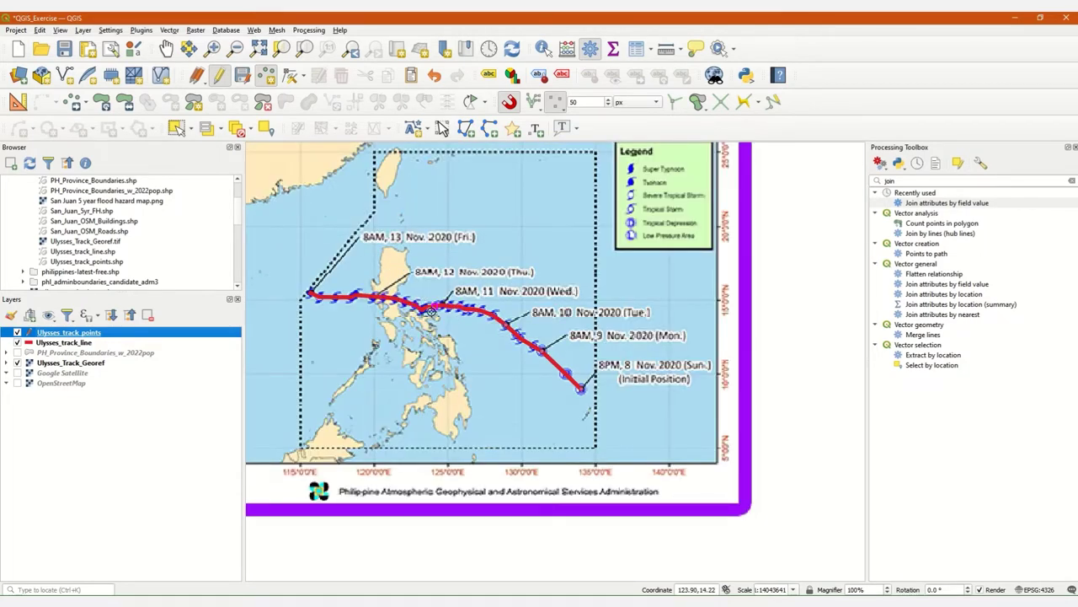
Step: Add a point at the 8AM, 11 Nov. 2020 position with id 4, Cyclone Typhoon and Date 2020-11-11
left_click(441, 305)
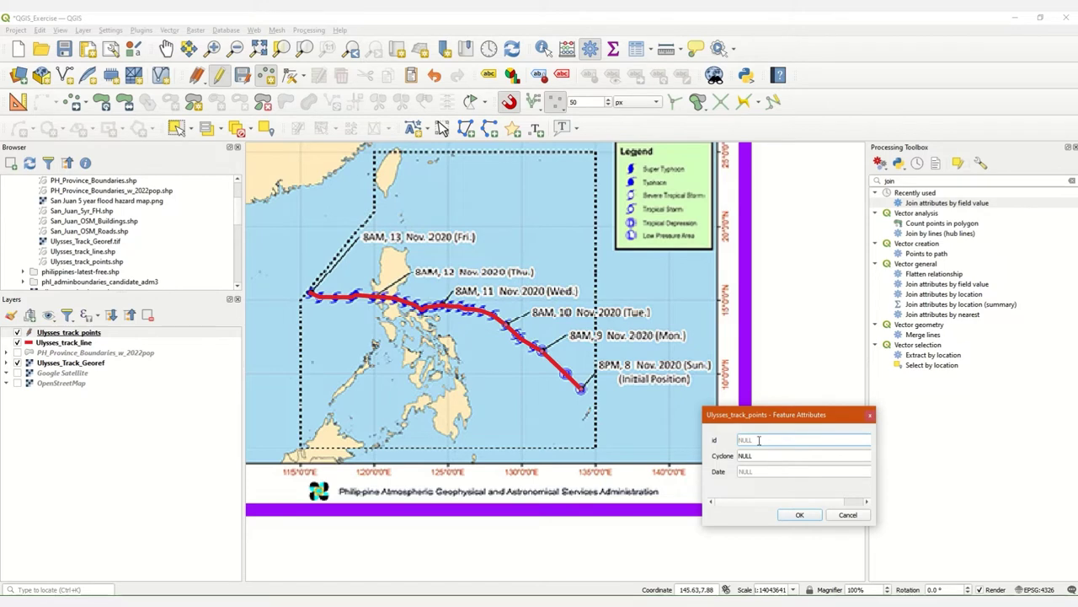
type("4")
left_click(759, 455)
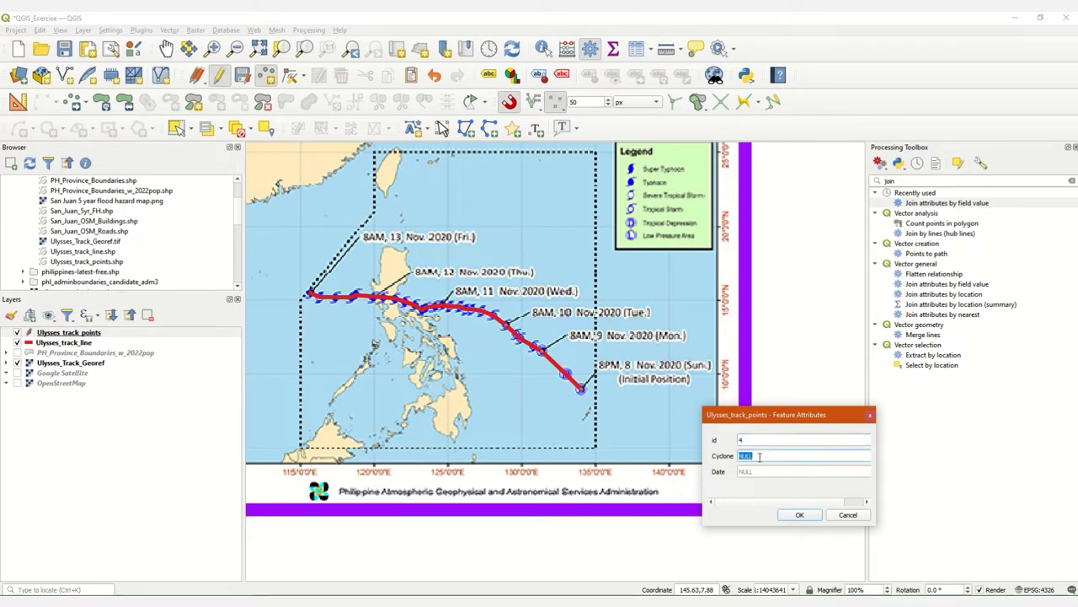
type("Typhoon")
left_click(757, 471)
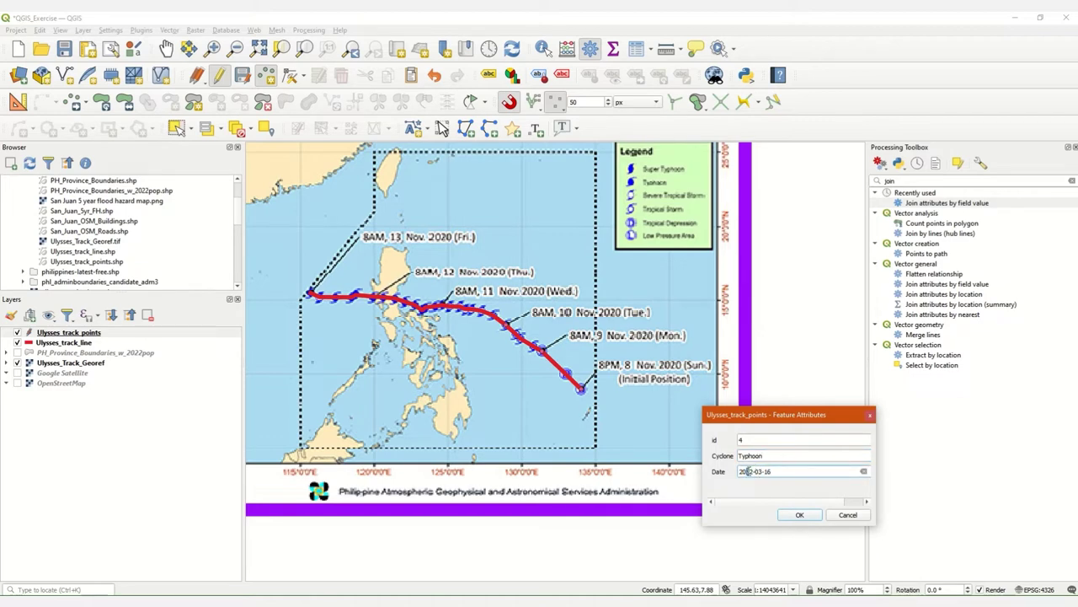
type("2020-")
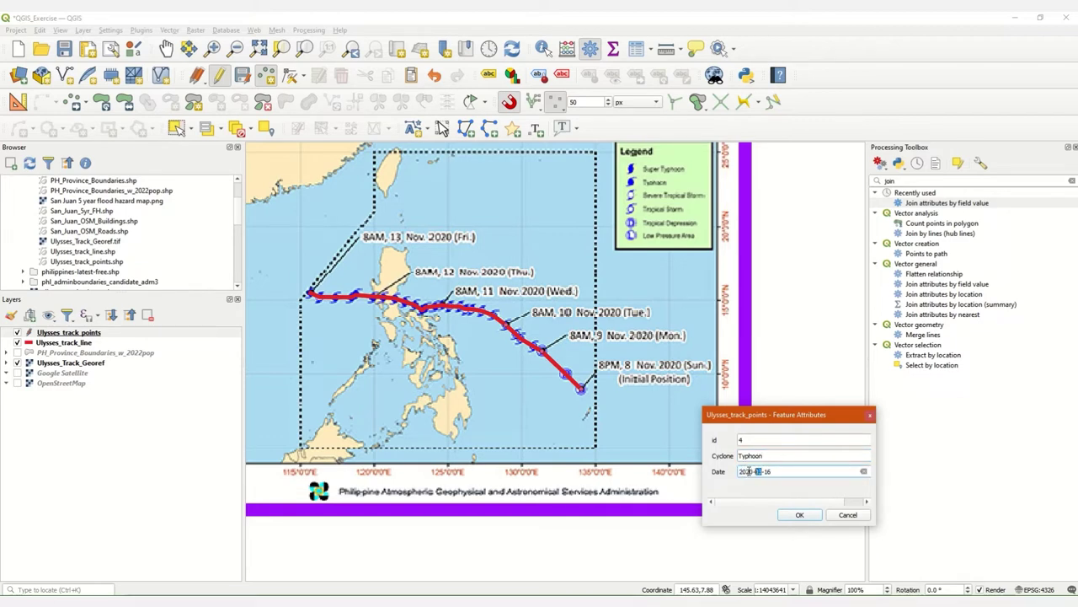
type("11")
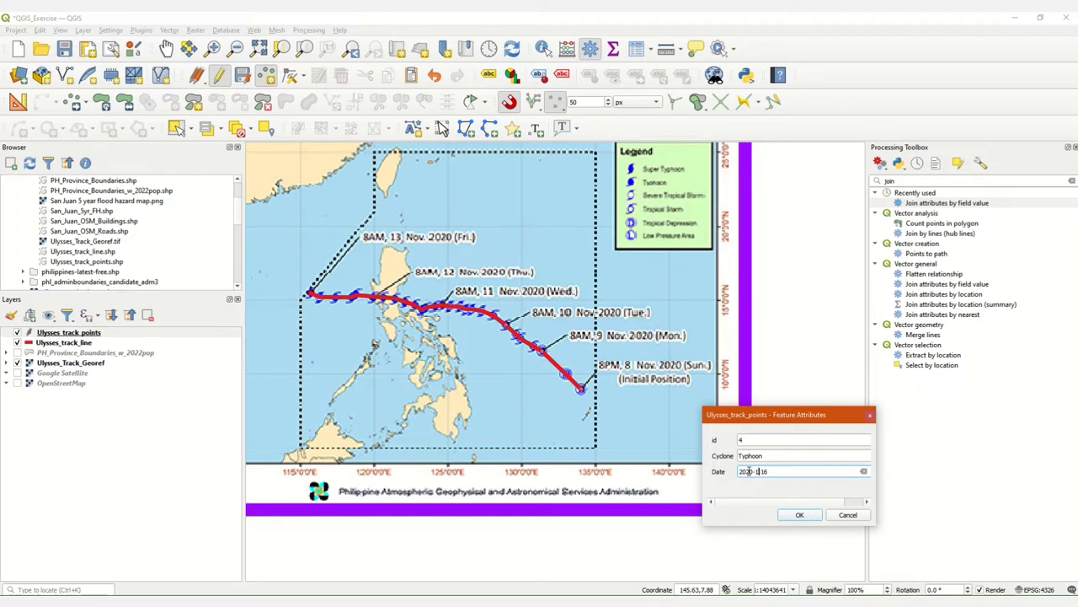
left_click(800, 515)
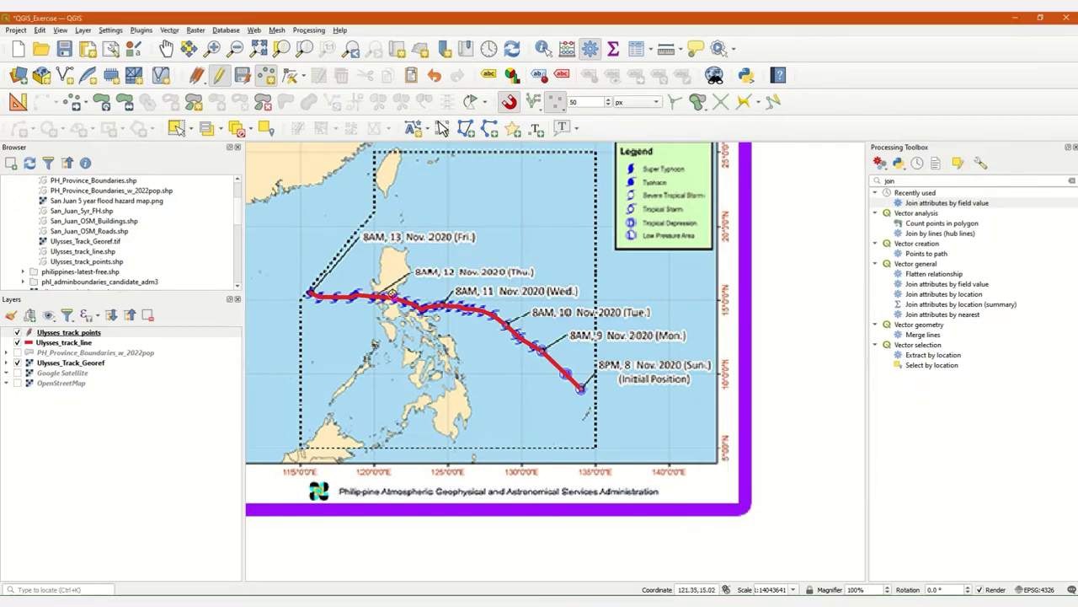
Step: Add a point at the 8AM, 12 Nov. 2020 position with id 5, Cyclone Typhoon and Date 2020-11-12
scroll(366, 278, "up", 2)
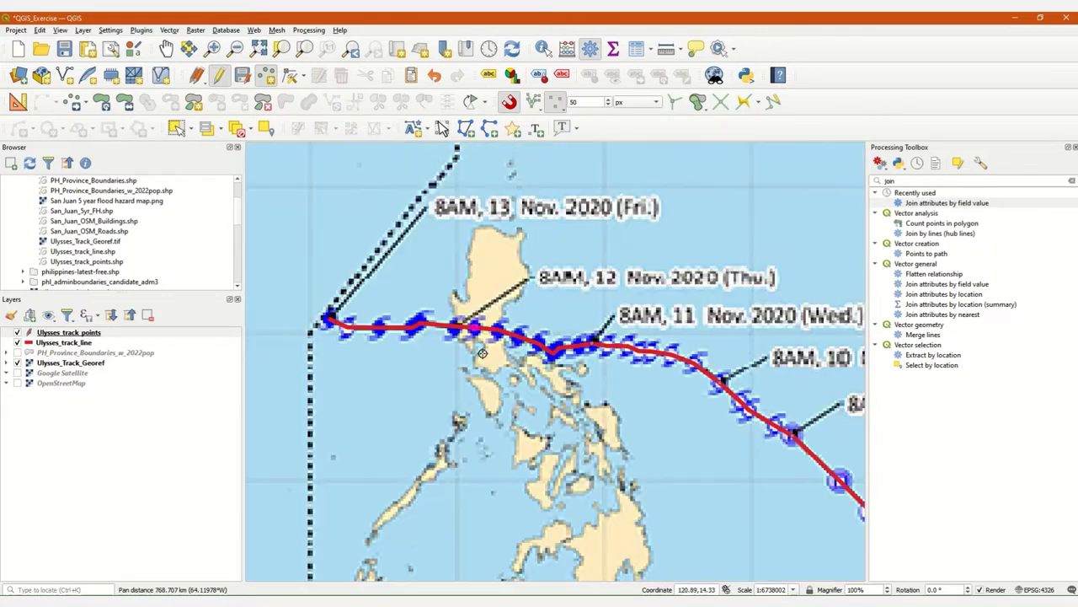
left_click(456, 329)
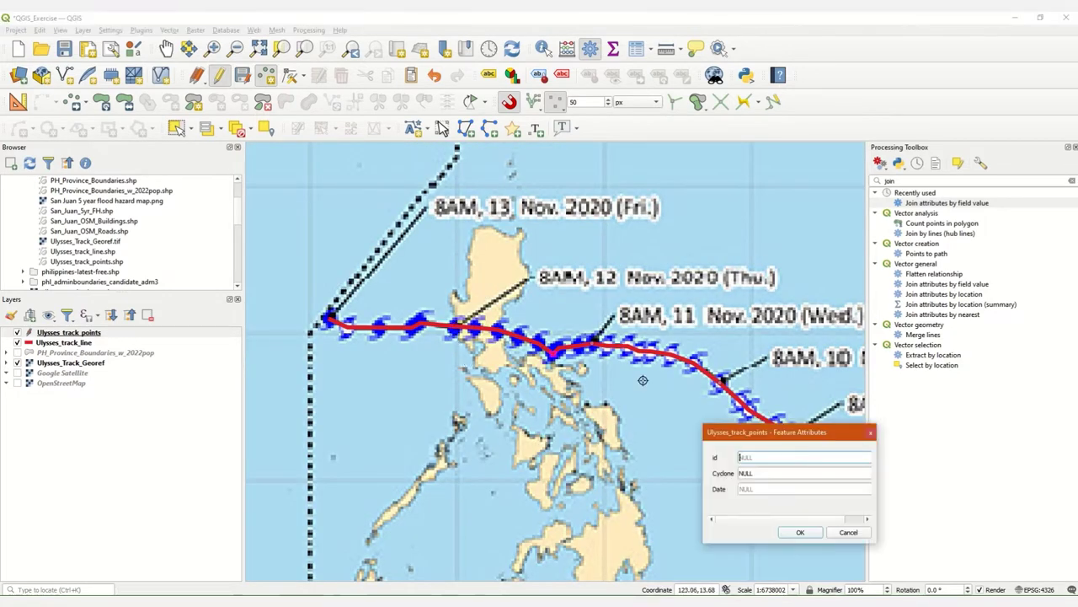
left_click(761, 473)
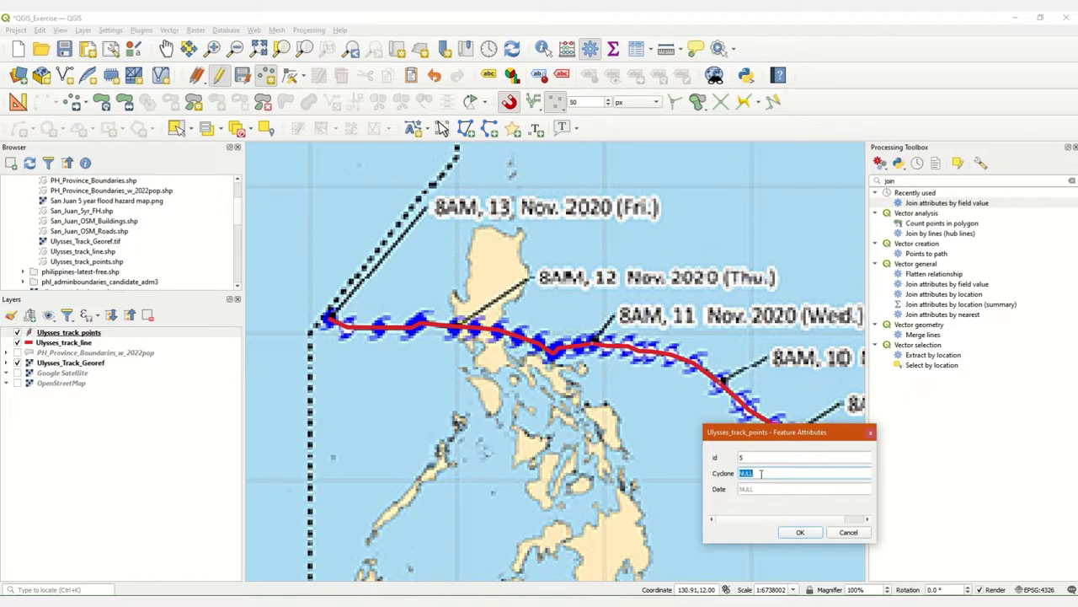
type("Typhoon")
left_click(772, 490)
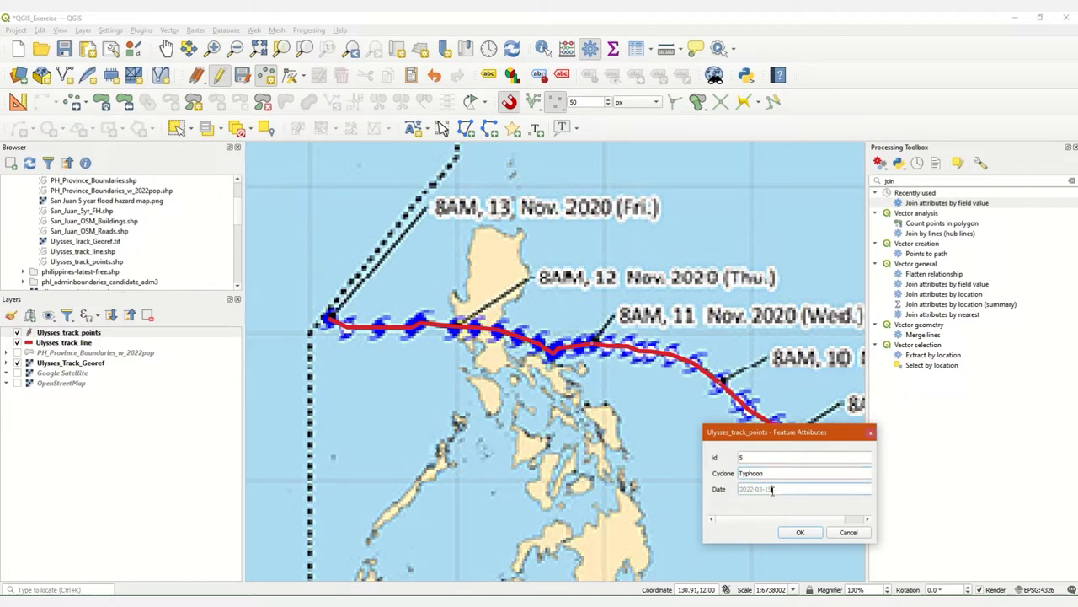
double_click(748, 490)
type("2020-11-12")
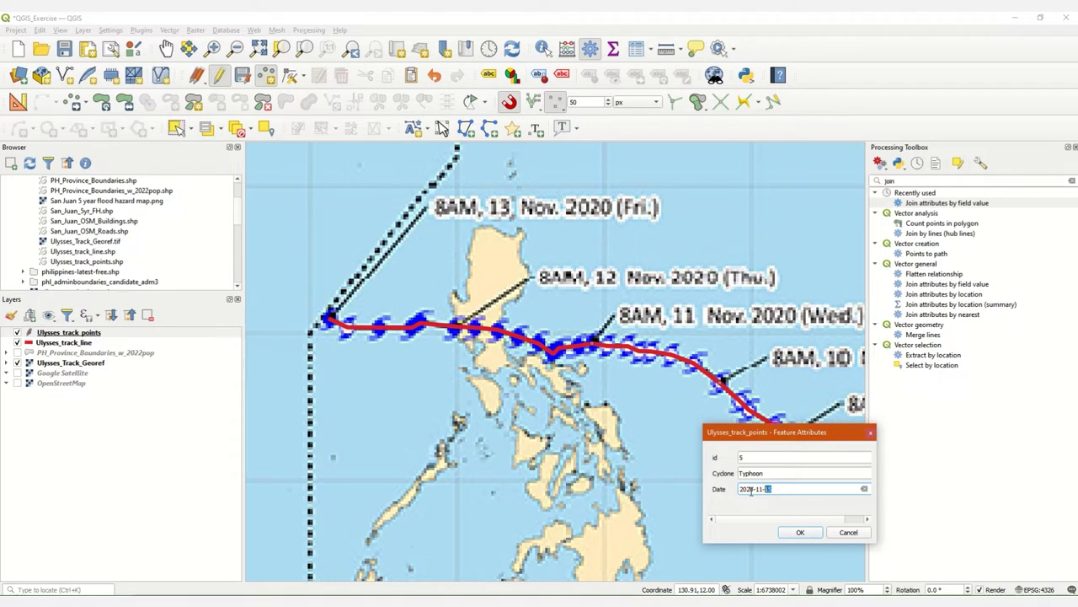
left_click(801, 532)
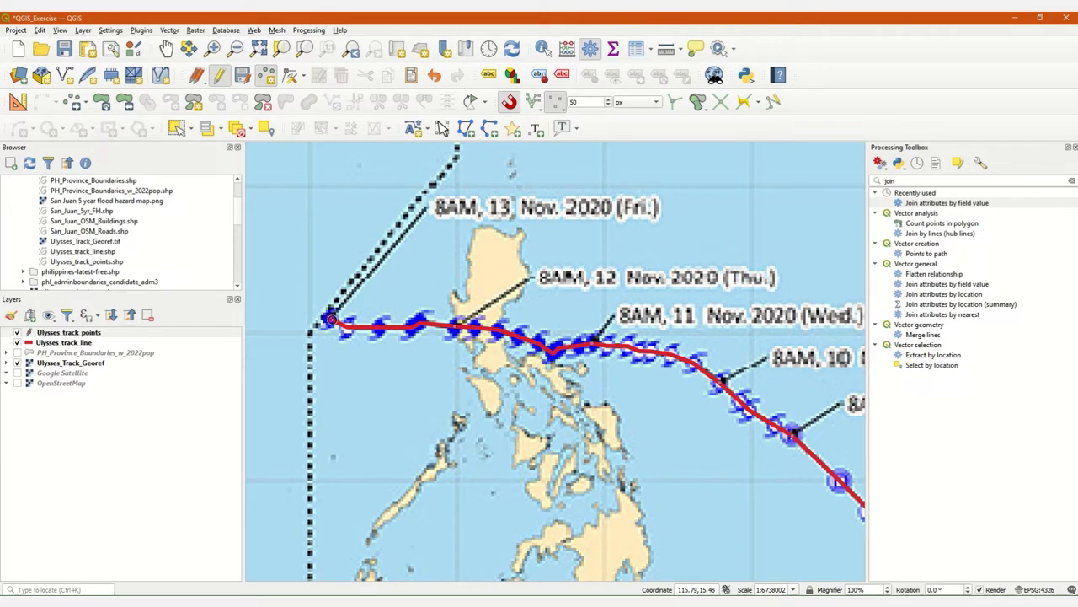
Step: Add a point at the 8AM, 13 Nov. 2020 position with id 6, Cyclone Typhoon and Date 2020-11-13
left_click(330, 319)
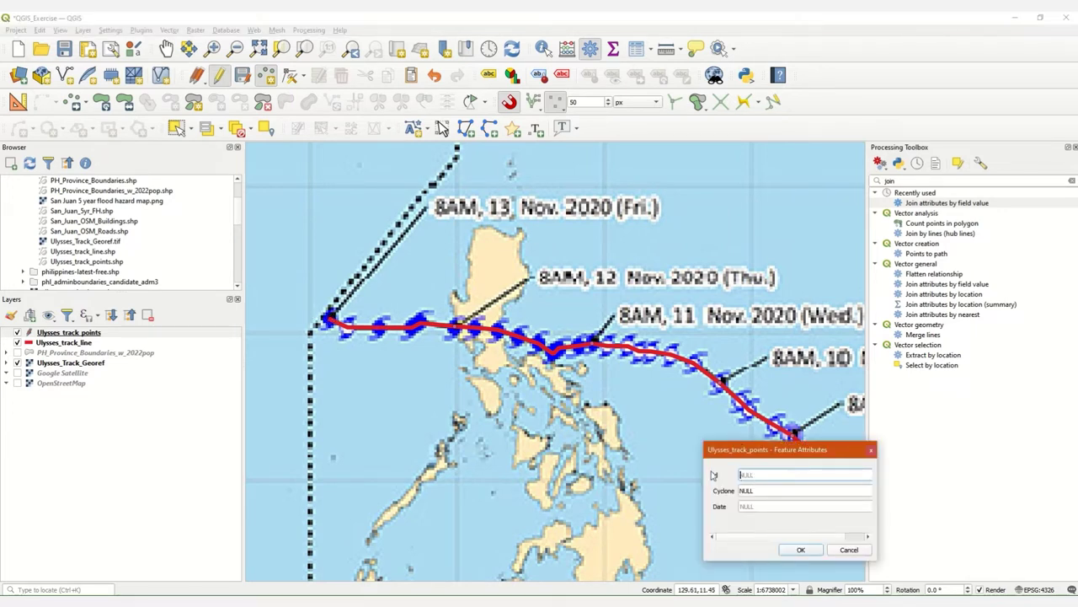
type("6")
key("Tab")
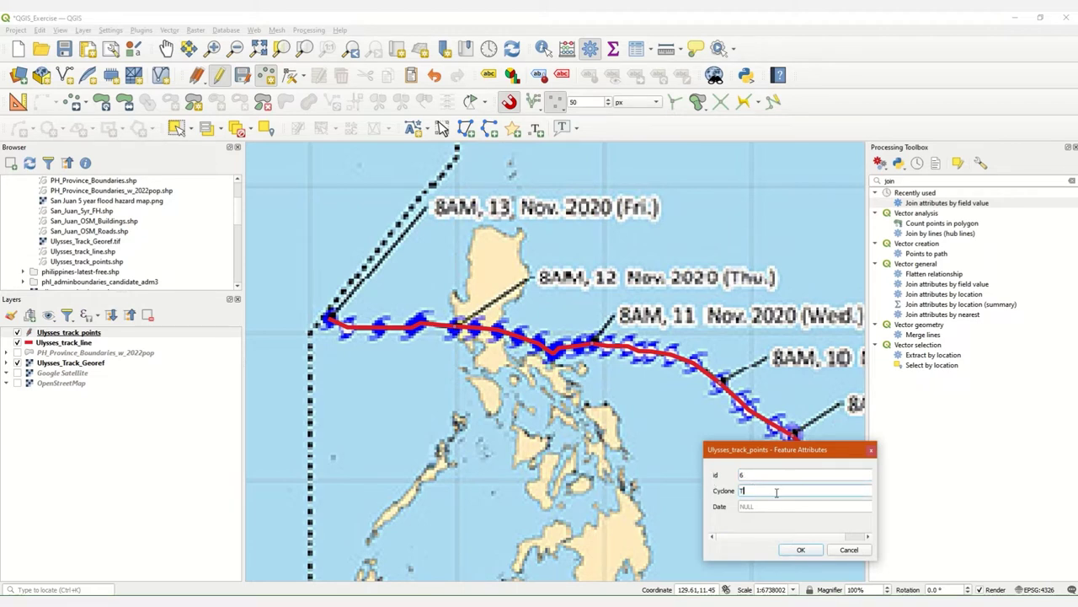
type("Typhoon")
left_click(747, 507)
double_click(746, 507)
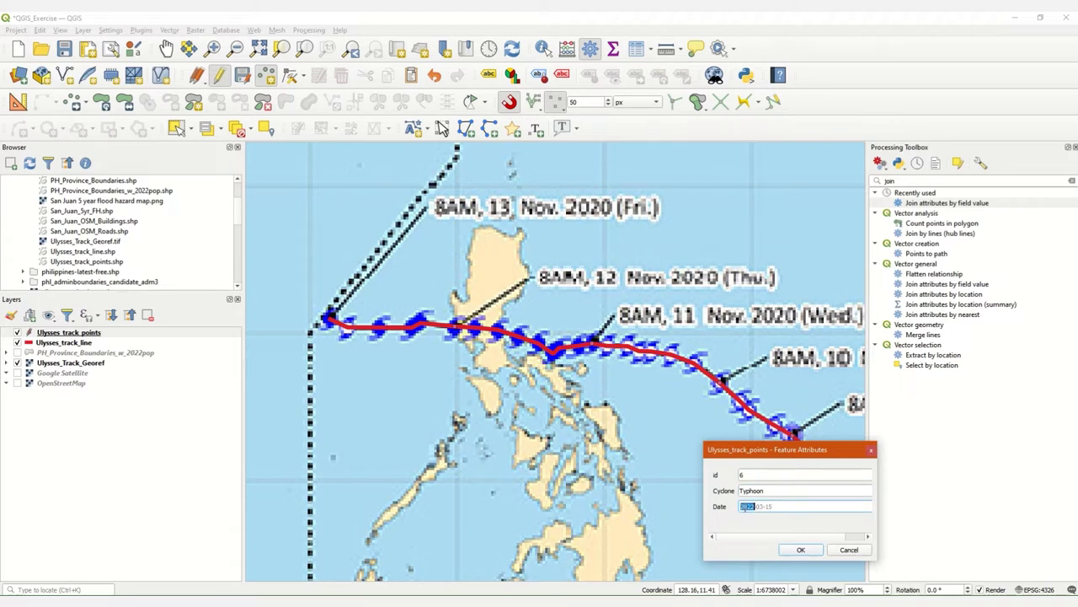
type("2020-11-13")
left_click(801, 549)
Step: Open the attribute table of the Ulysses_track_points layer and widen the Cyclone column to check the records
scroll(592, 339, "down", 1)
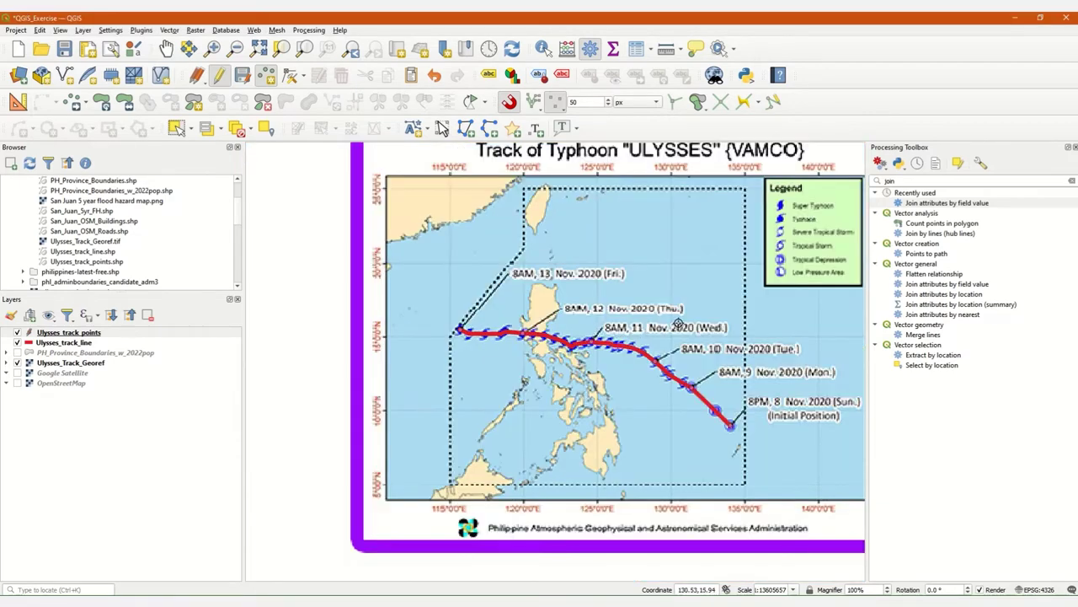
left_click_drag(704, 306, 632, 325)
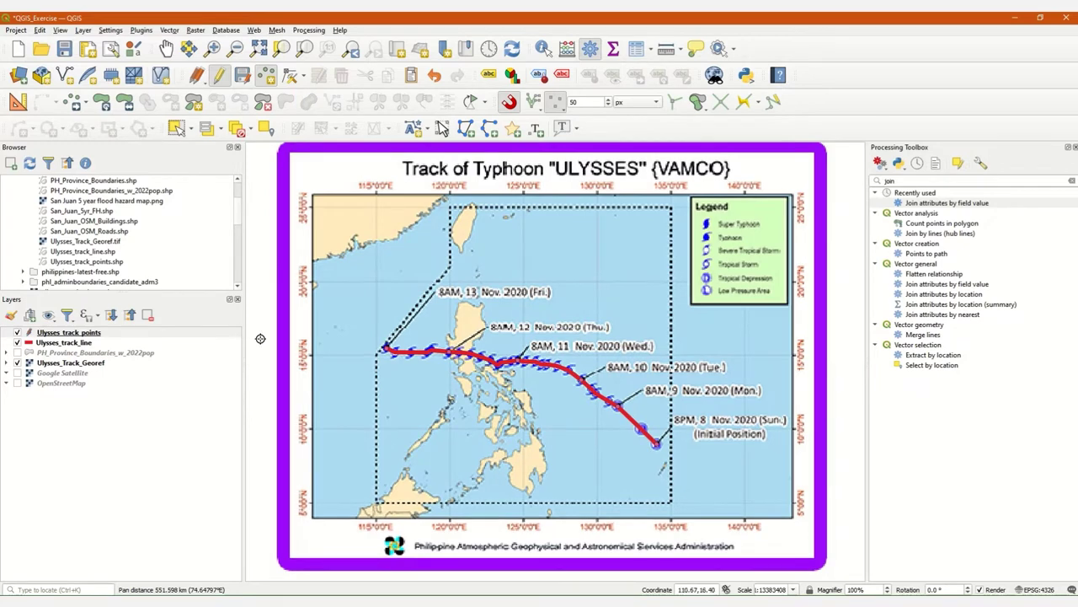
left_click(88, 333)
right_click(88, 336)
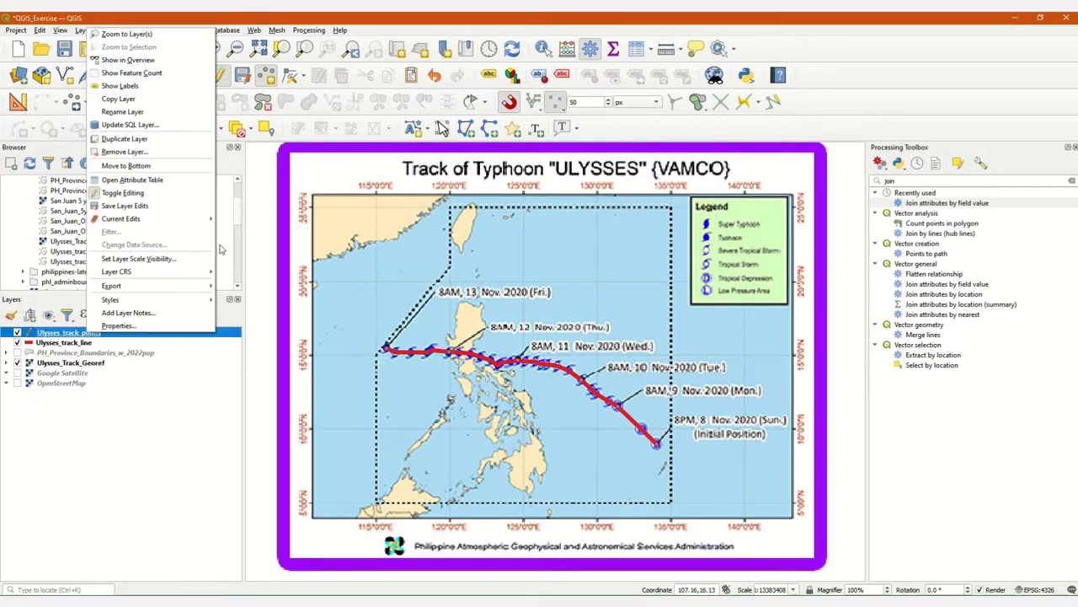
left_click(135, 179)
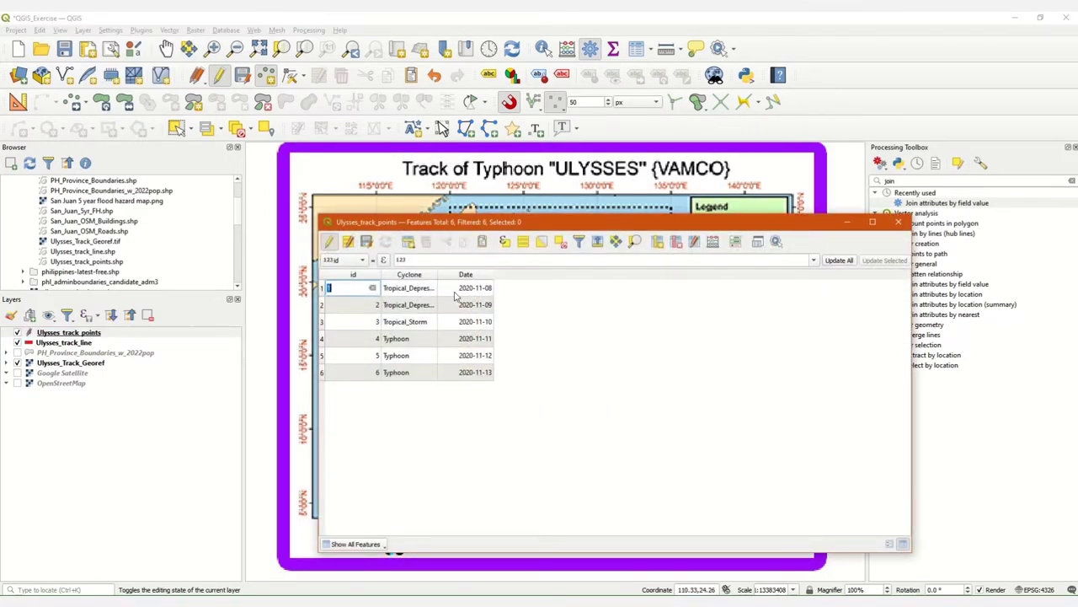
left_click_drag(438, 274, 468, 274)
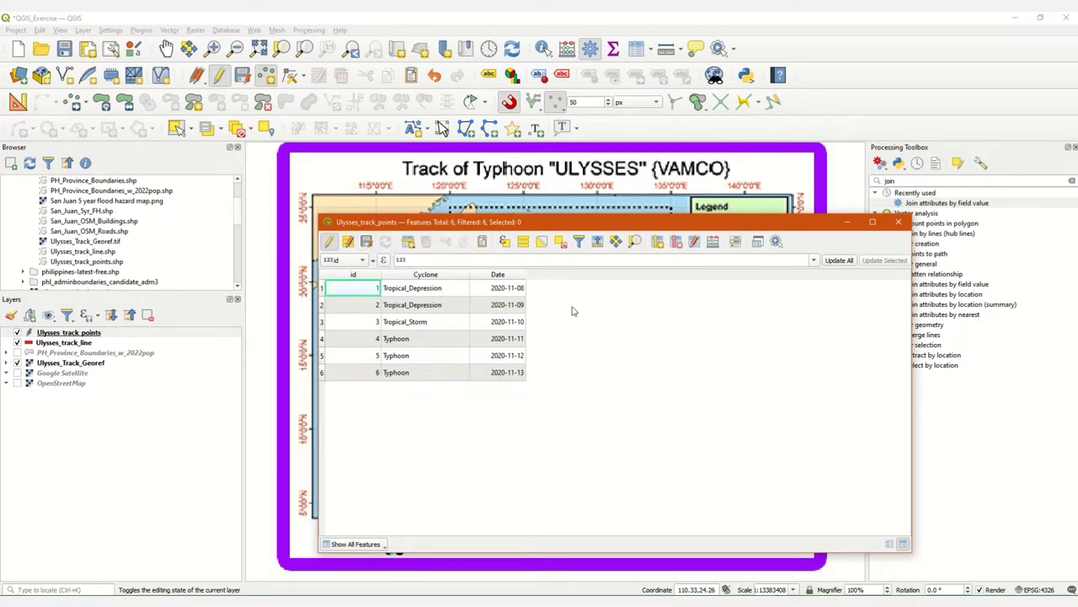
left_click_drag(358, 228, 320, 235)
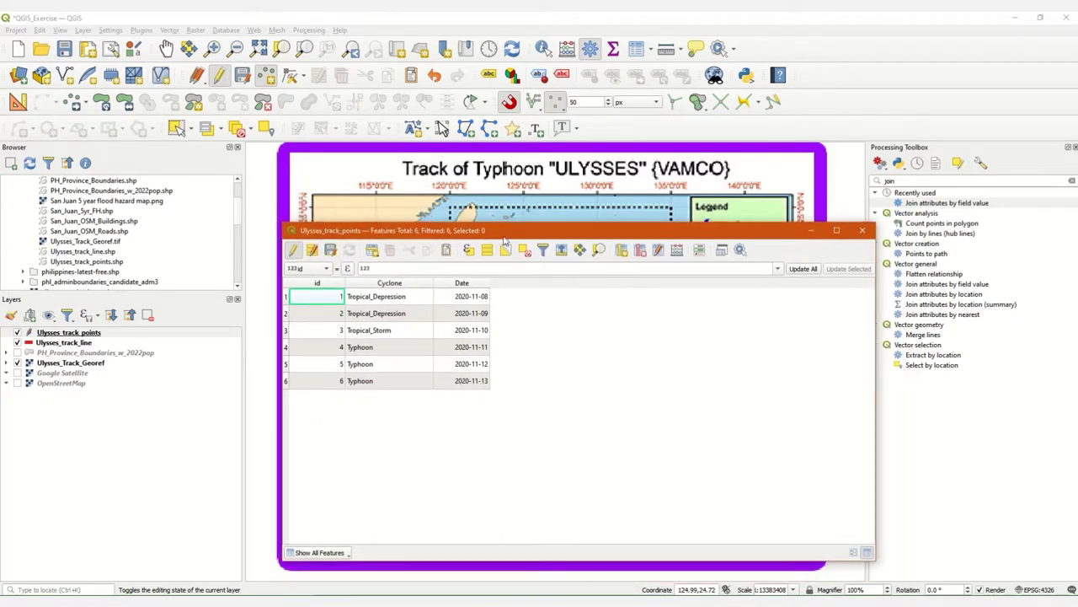
Step: Save the edits to the Ulysses_track_points layer, end its editing session and close the attribute table
left_click(293, 251)
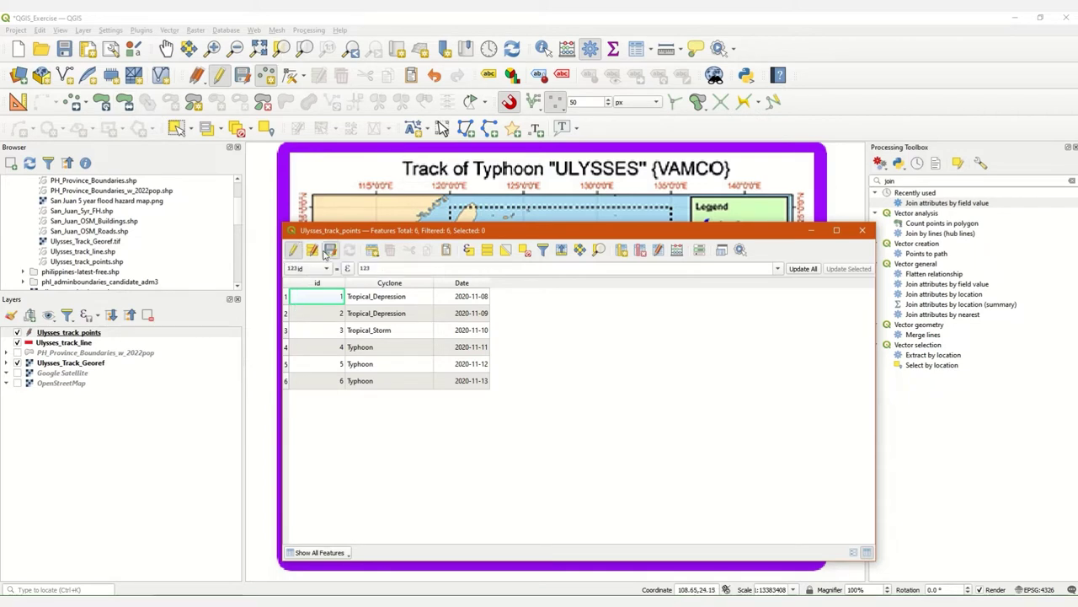
key("Tab")
key("Tab")
left_click(294, 250)
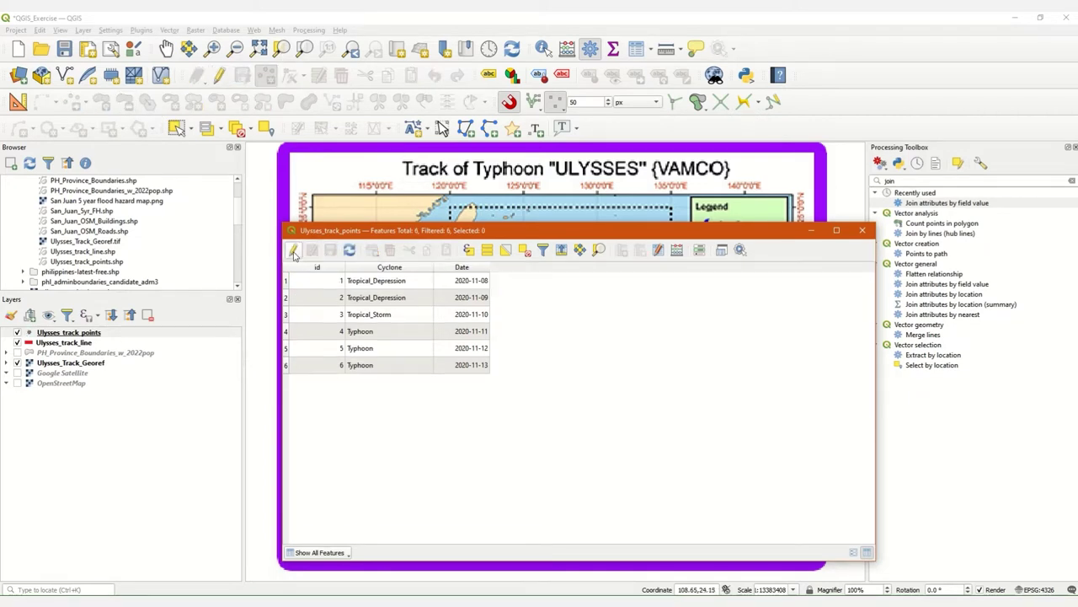
left_click(861, 229)
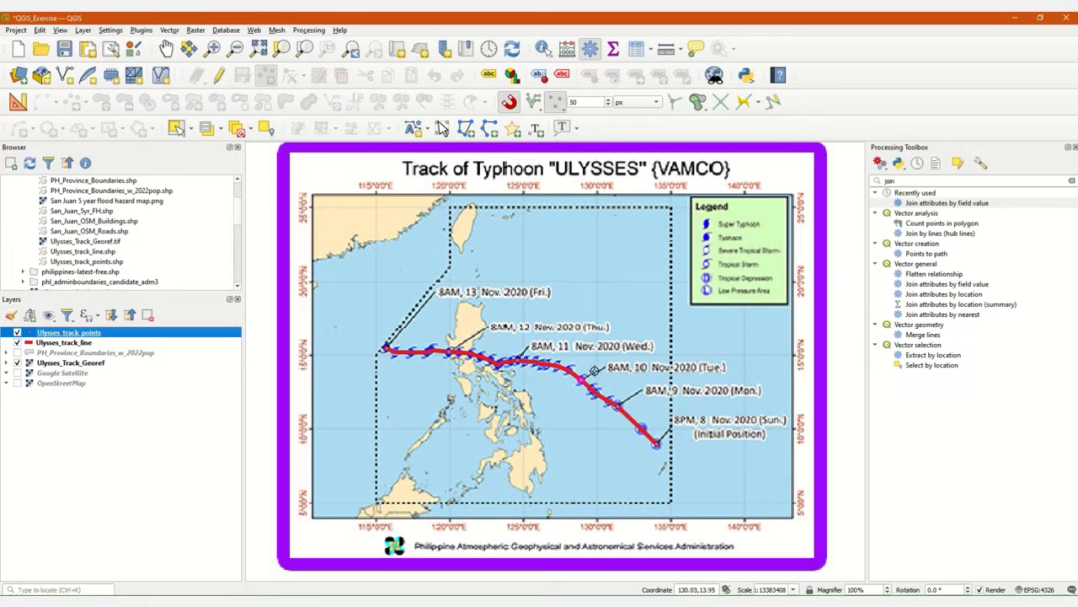
Step: Classify the Ulysses_track_points symbology as Categorized by the Cyclone field, and disable the category for all other values
right_click(125, 335)
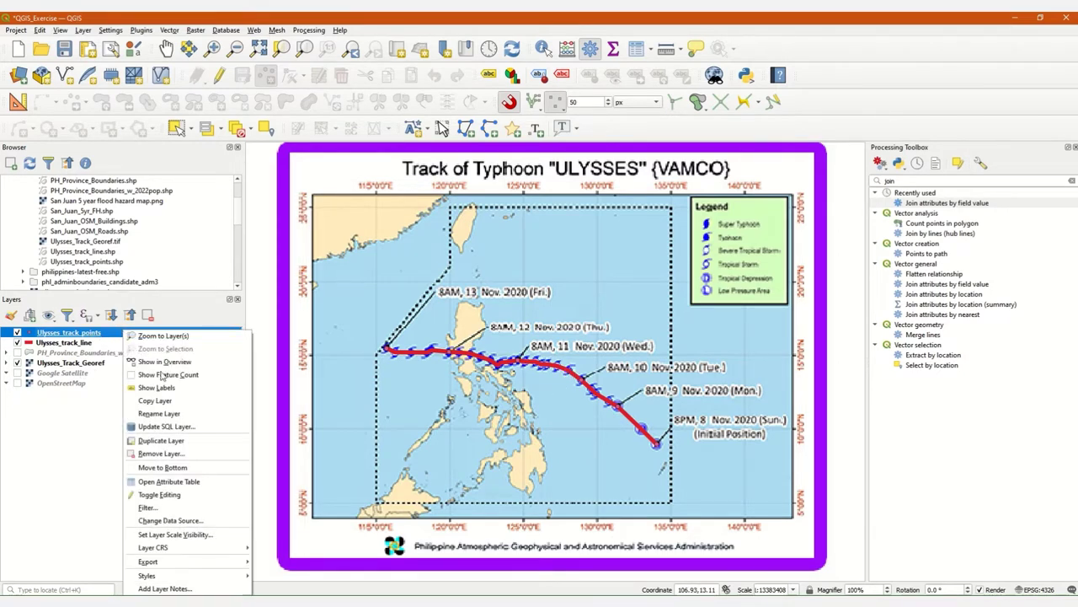
left_click(168, 581)
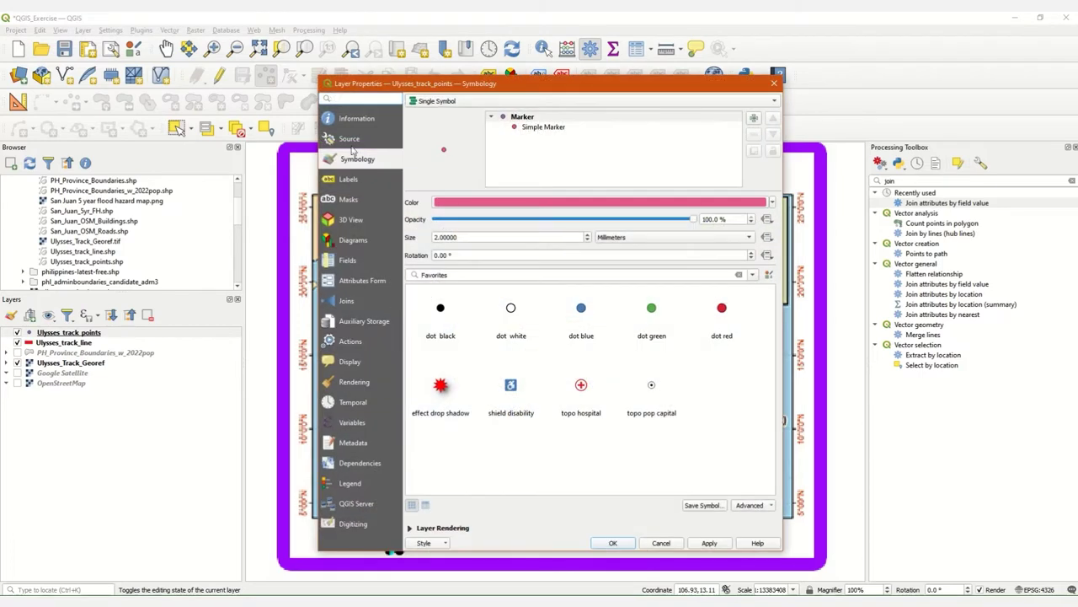
left_click(433, 104)
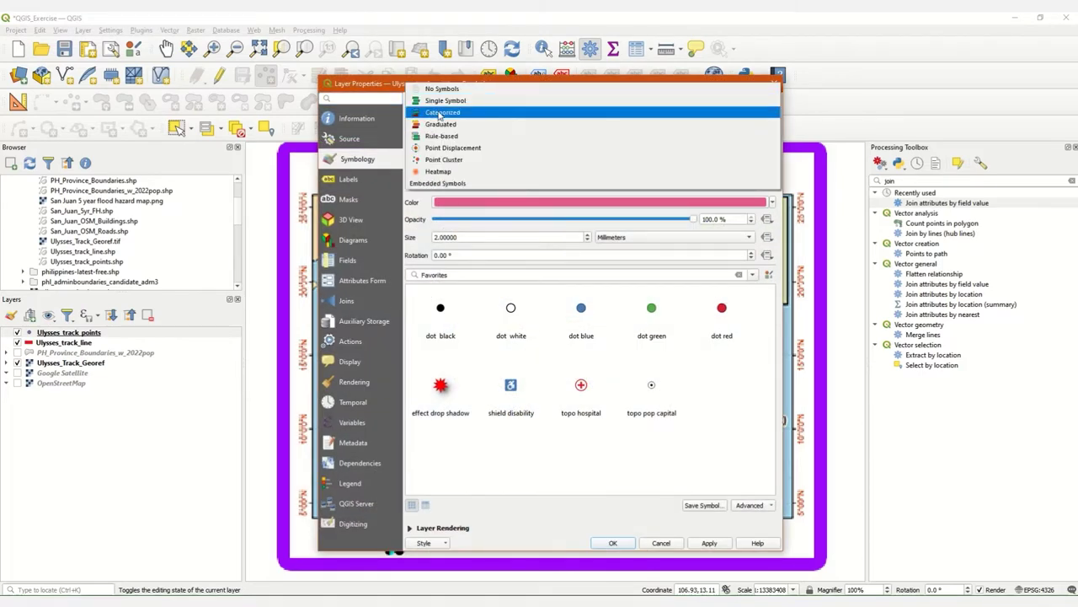
left_click(421, 100)
left_click(419, 101)
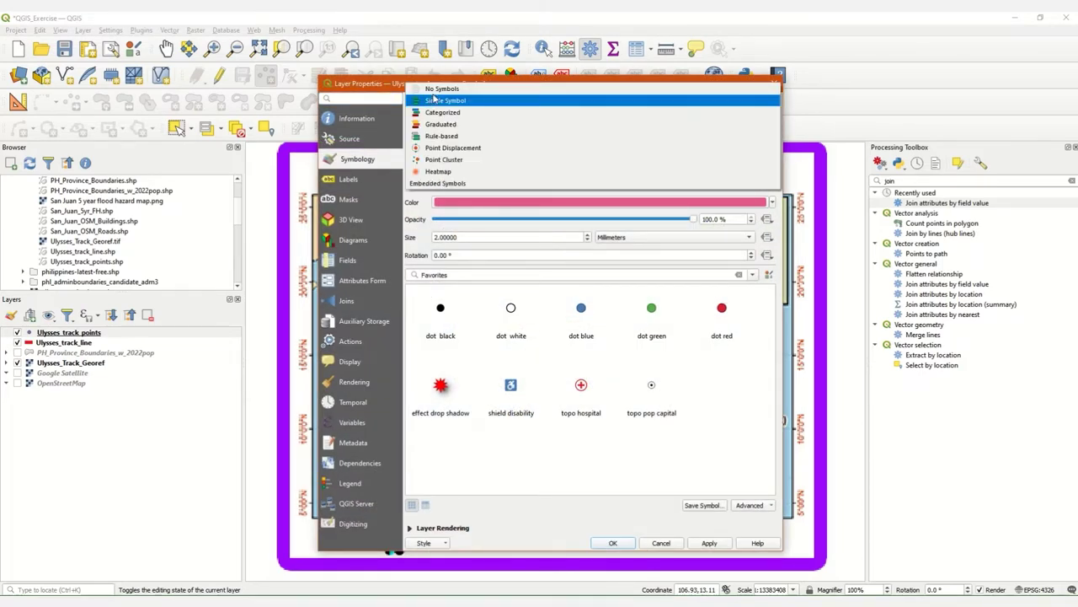
left_click(437, 113)
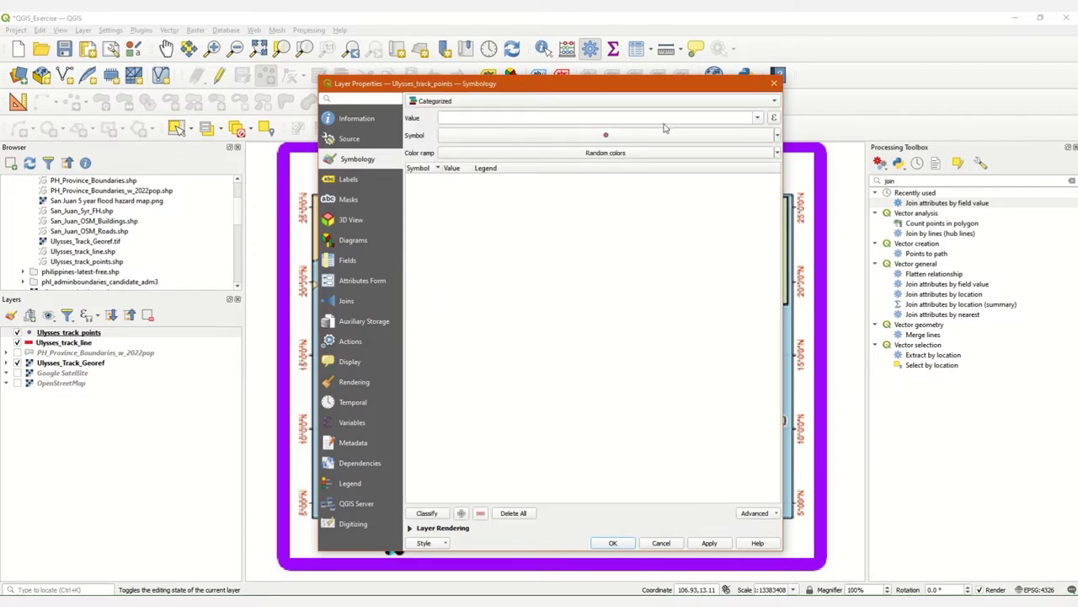
left_click(758, 118)
left_click(488, 151)
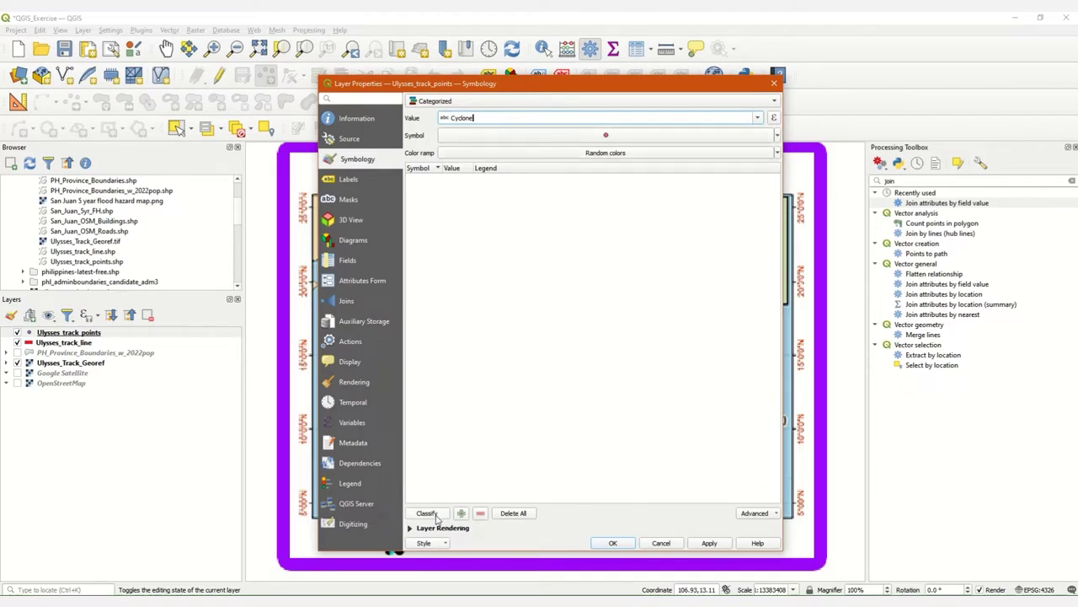
left_click(427, 513)
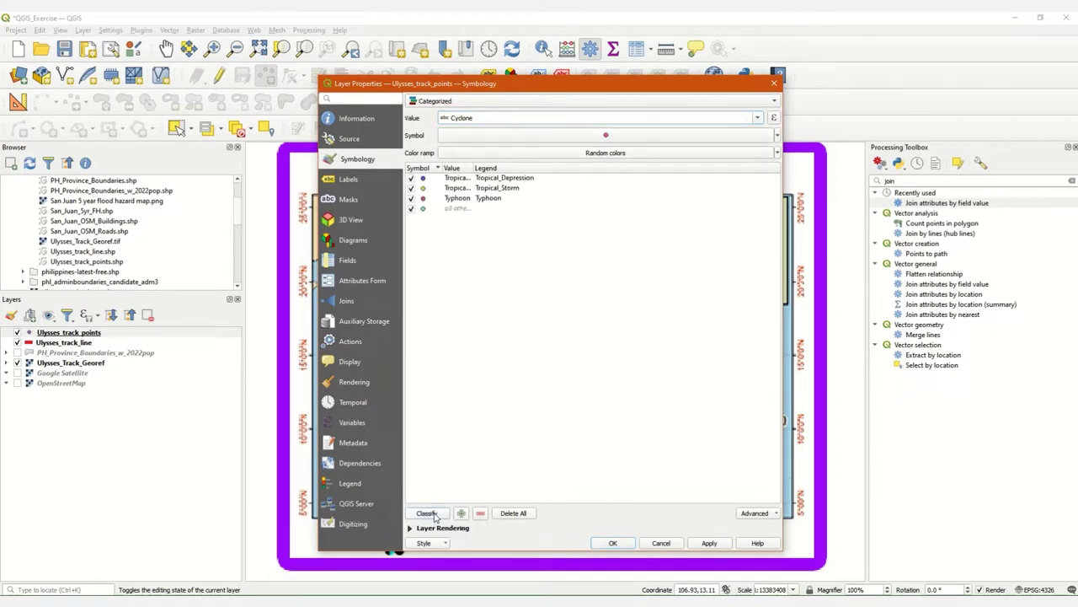
left_click(411, 209)
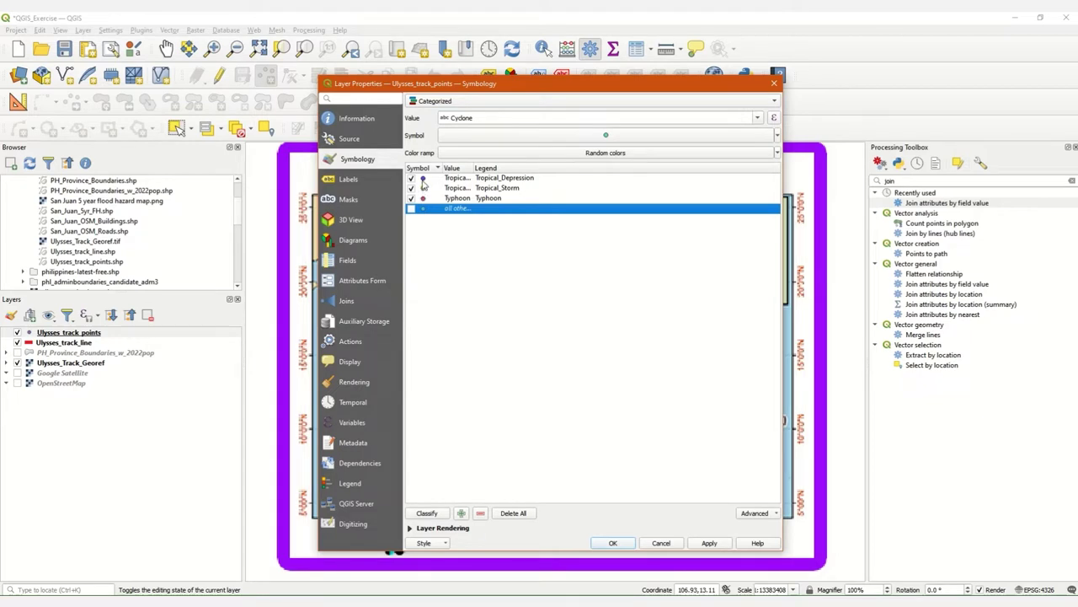
Step: Set the Tropical_Depression category's marker size to 3 millimetres
double_click(423, 179)
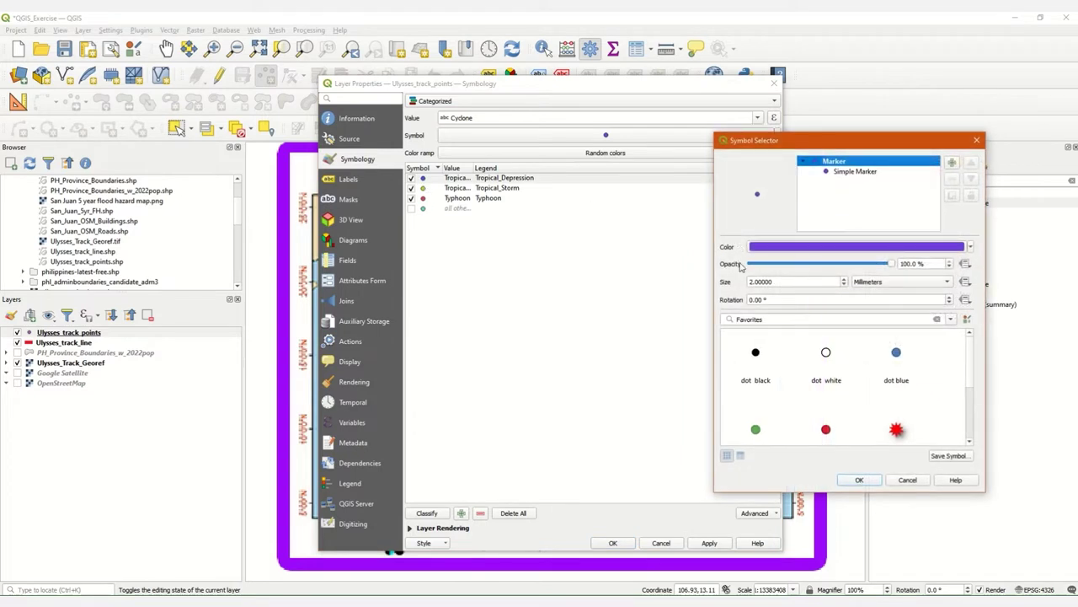
type("3")
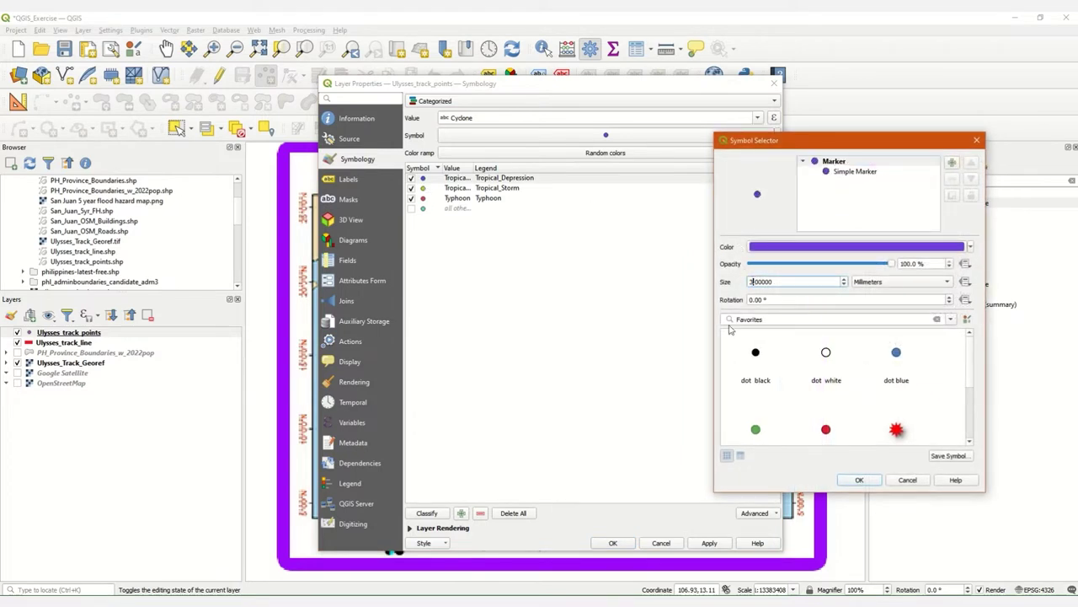
left_click(859, 480)
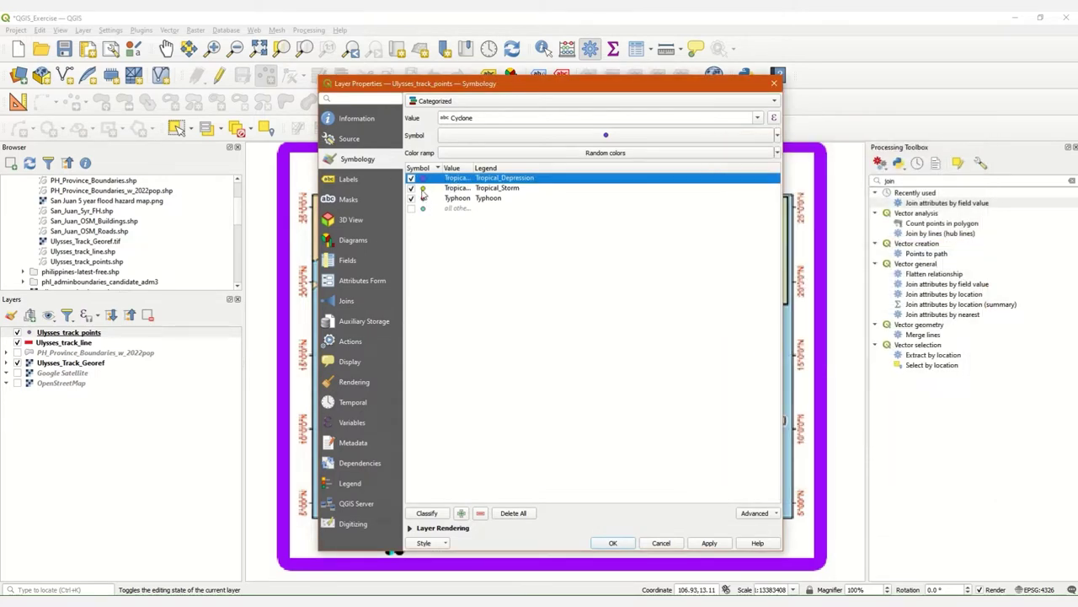
Step: Set the Tropical_Storm category's marker size to 6 millimetres
double_click(423, 189)
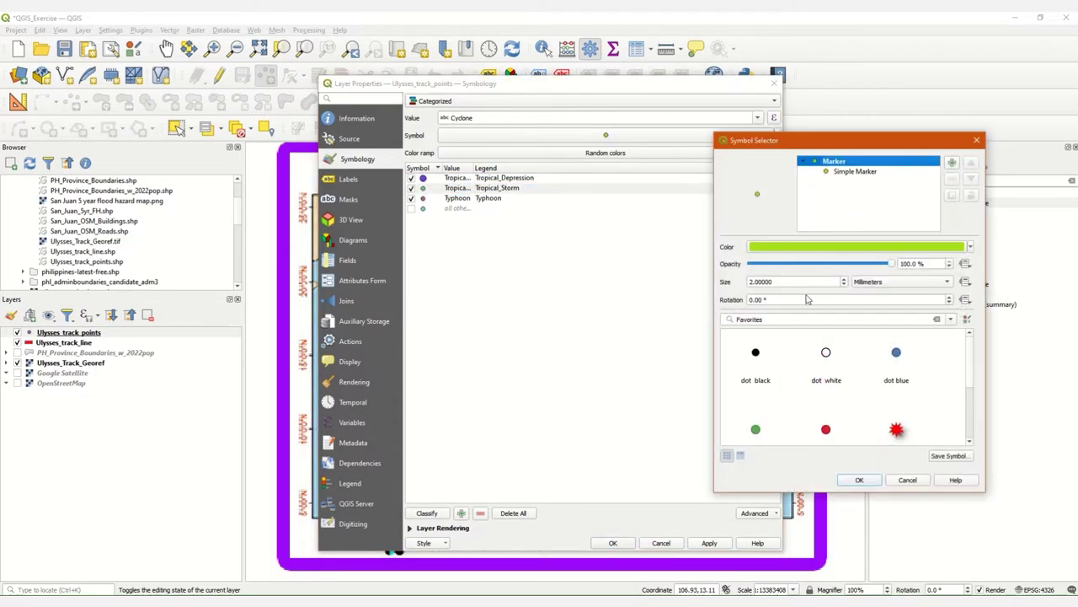
left_click(749, 281)
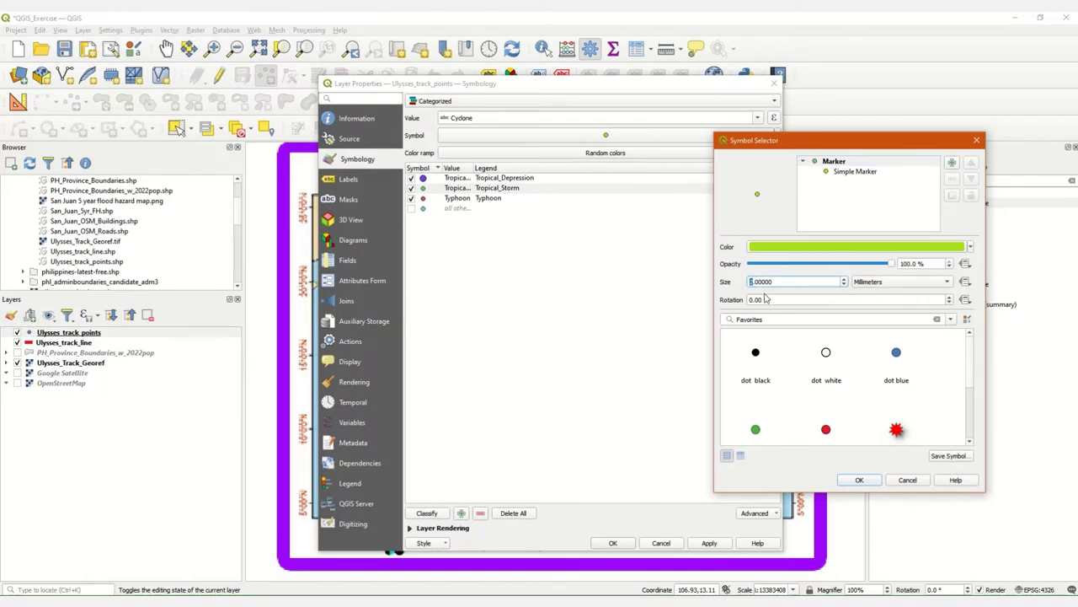
left_click(859, 479)
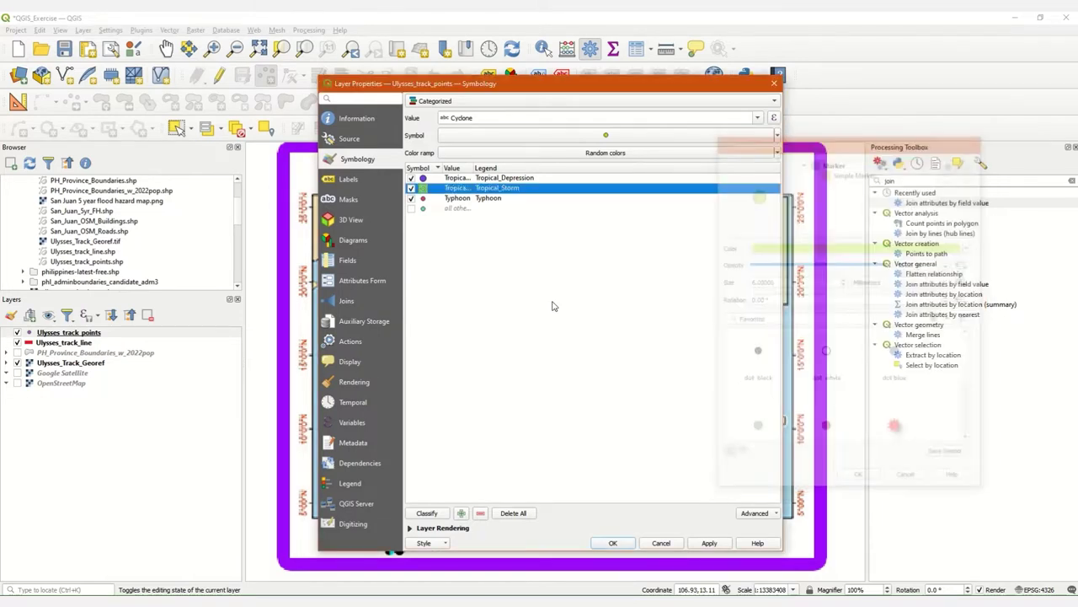
Step: Set the Typhoon category's marker size to 10 millimetres and accept the Ulysses_track_points symbology
double_click(424, 199)
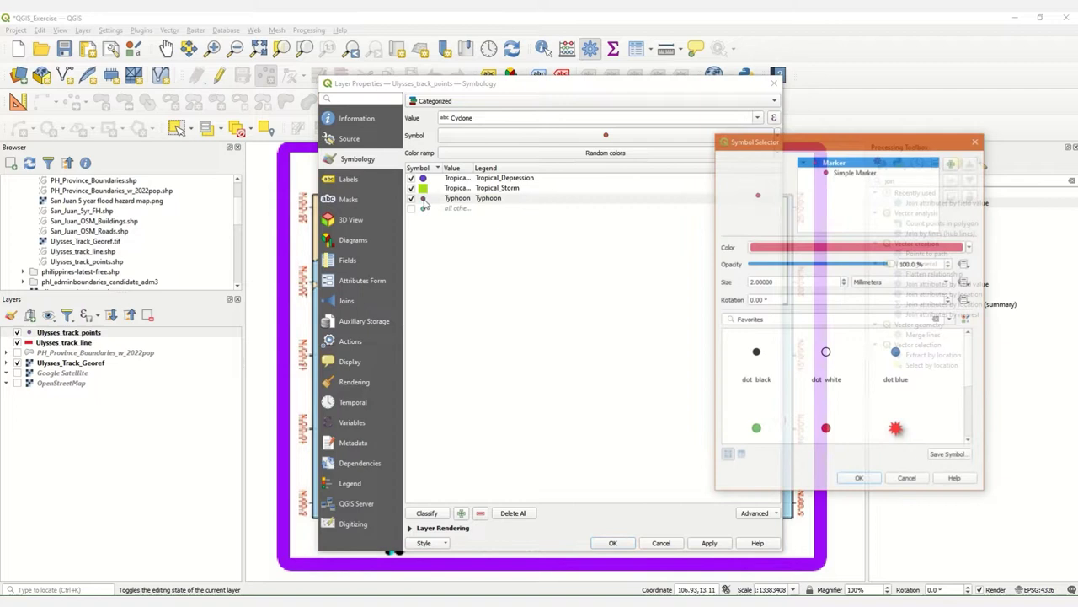
left_click(753, 281)
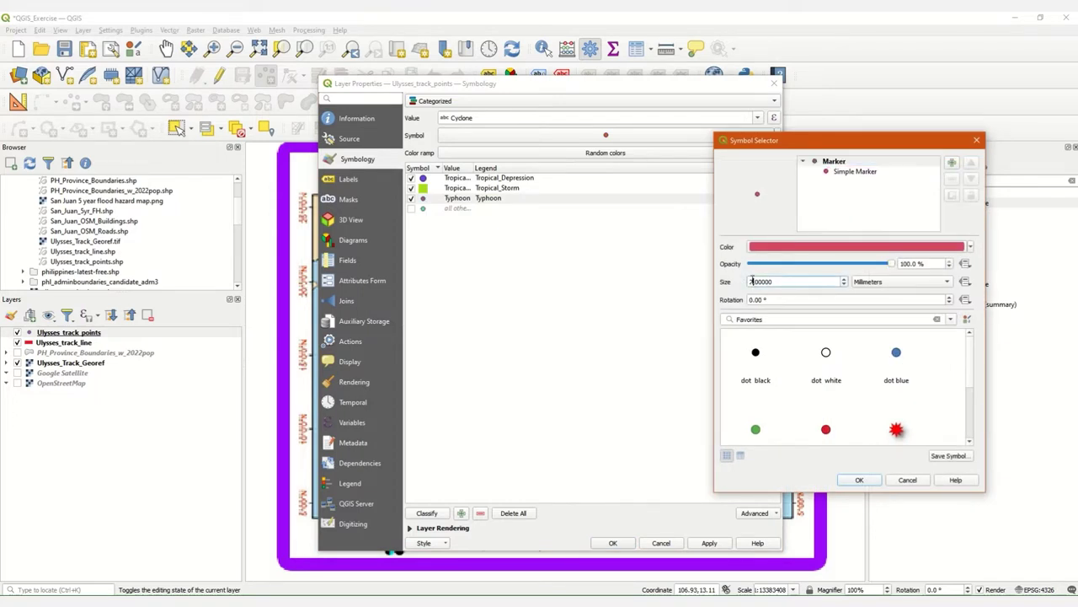
type("10")
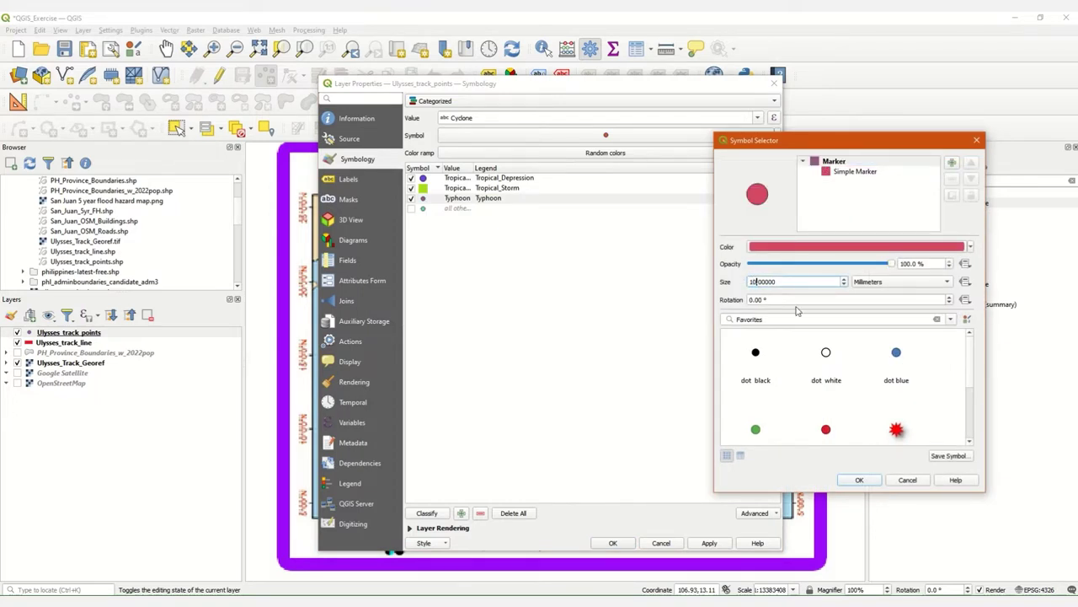
left_click(859, 479)
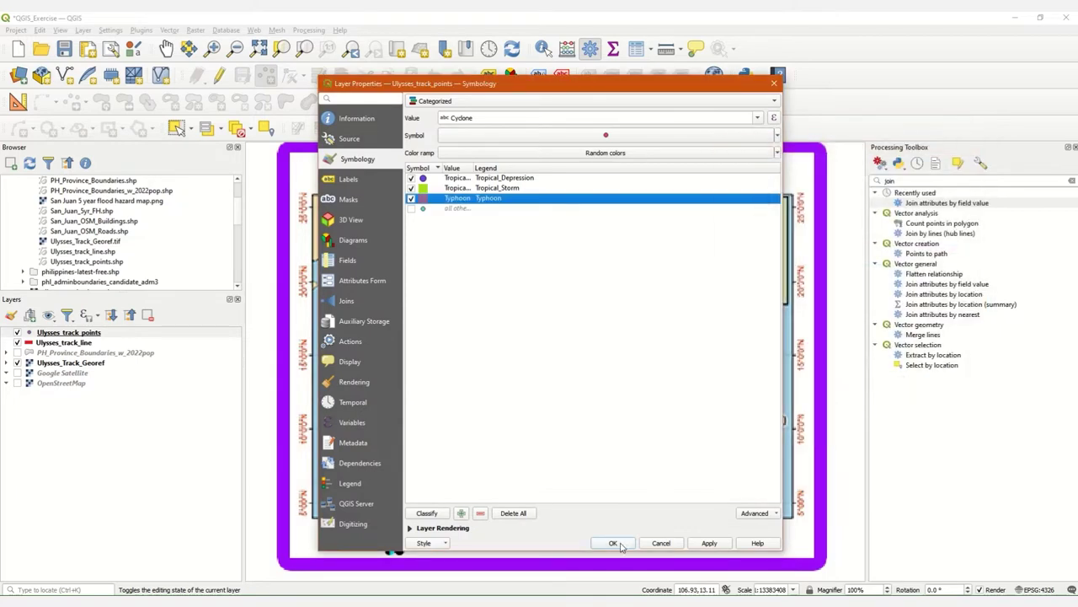
left_click(613, 543)
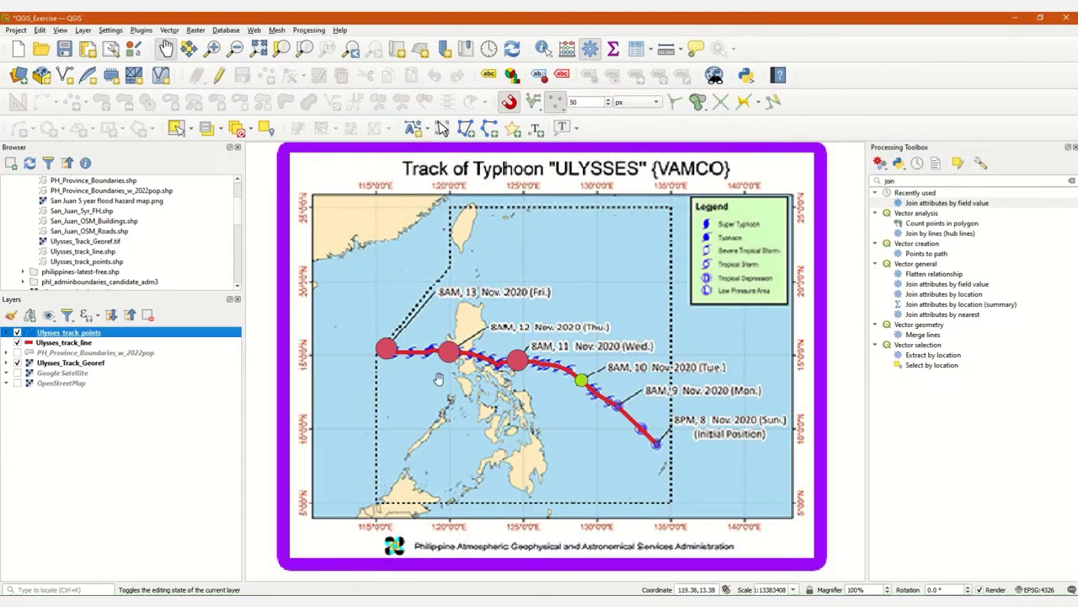
Step: Hide the Ulysses_Track_Georef layer and show the PH_Province_Boundaries_w_2022pop layer
left_click(17, 362)
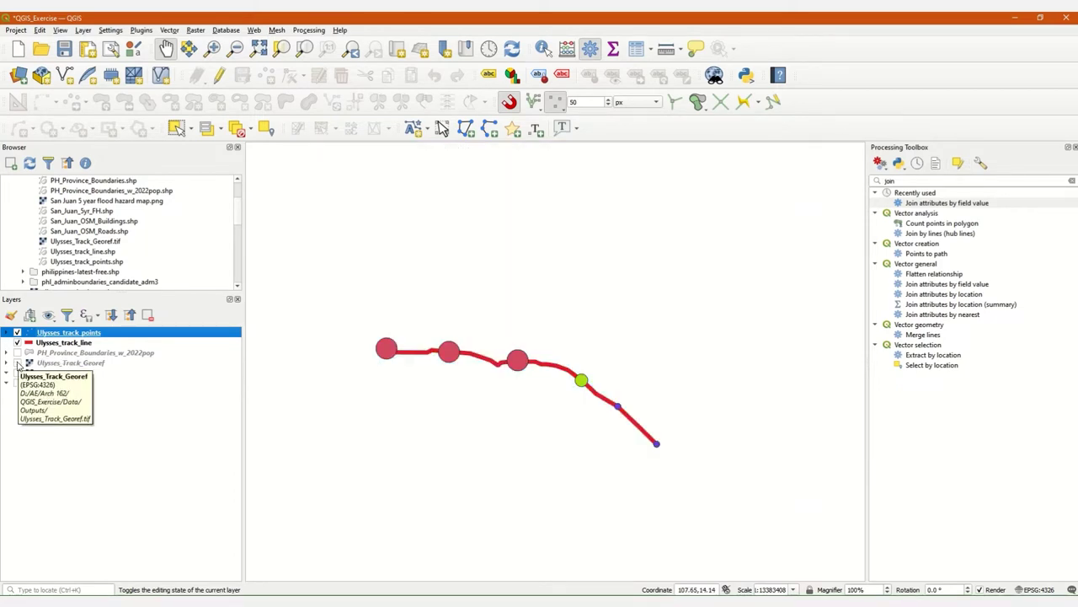
left_click(18, 352)
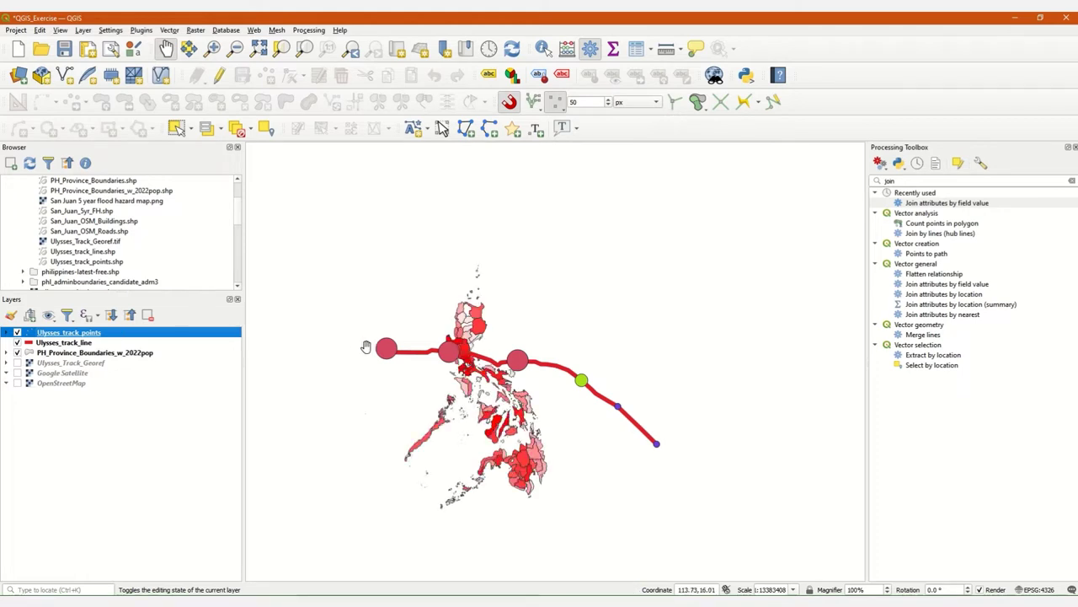
Step: Turn on Single Labels for the Ulysses_track_points layer with Cyclone as the value, and apply them to the map
right_click(75, 334)
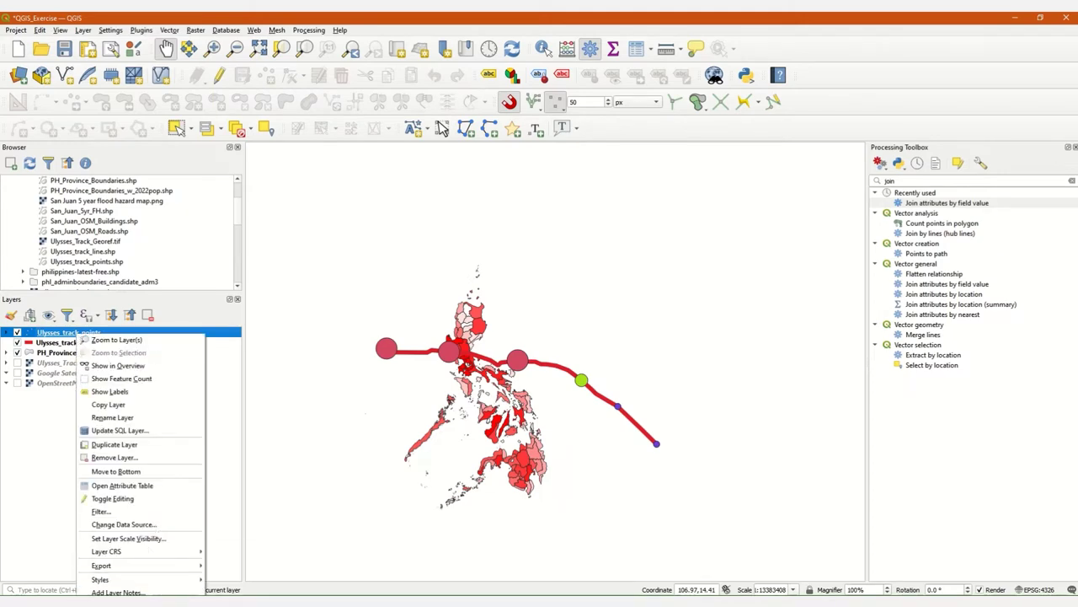
left_click(113, 603)
left_click_drag(483, 82, 689, 100)
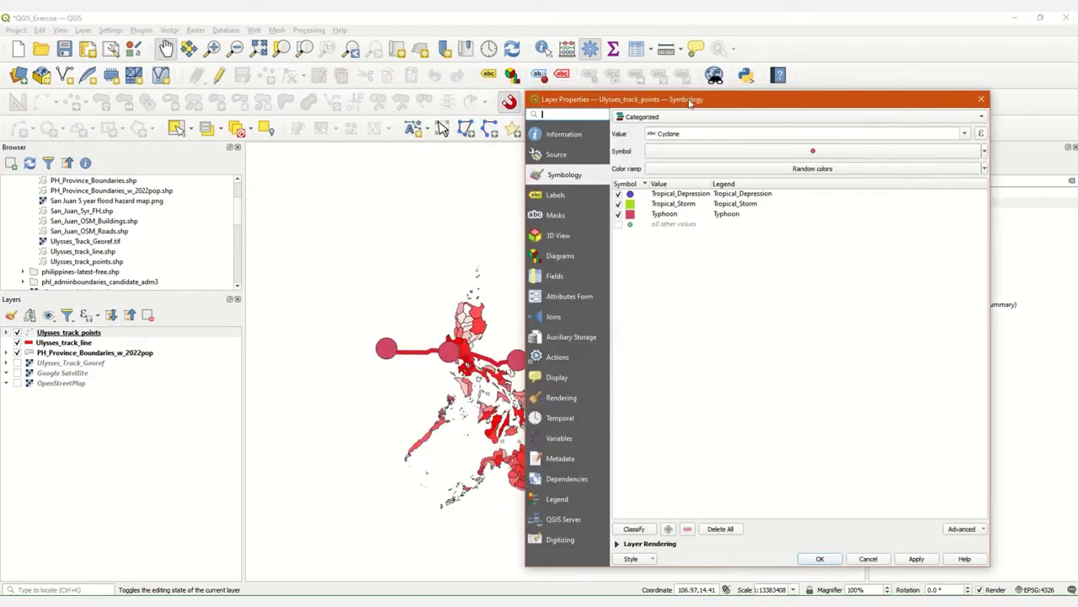
left_click(562, 196)
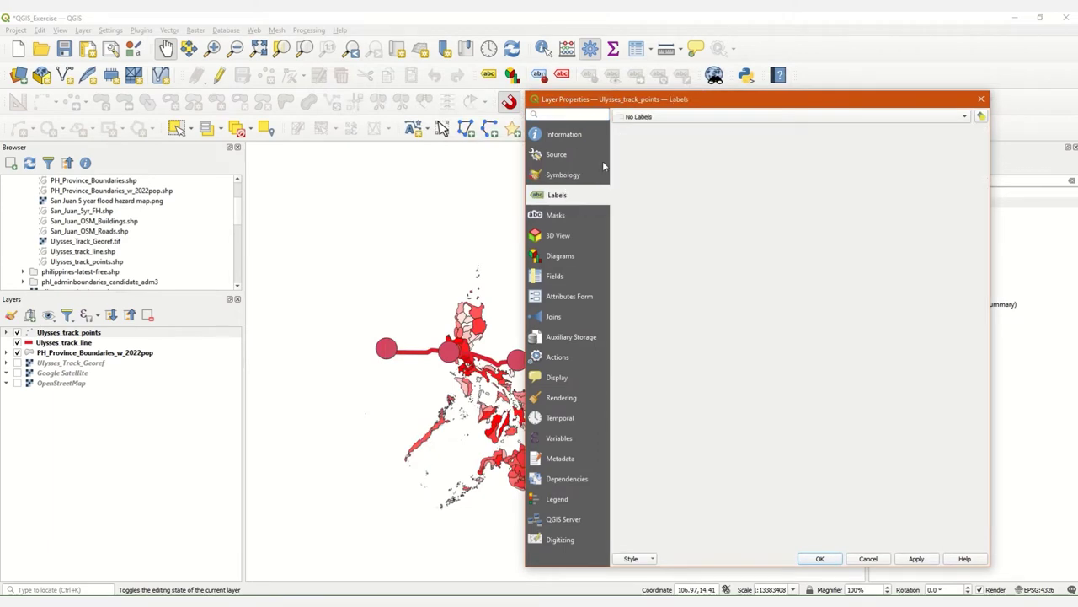
left_click(672, 117)
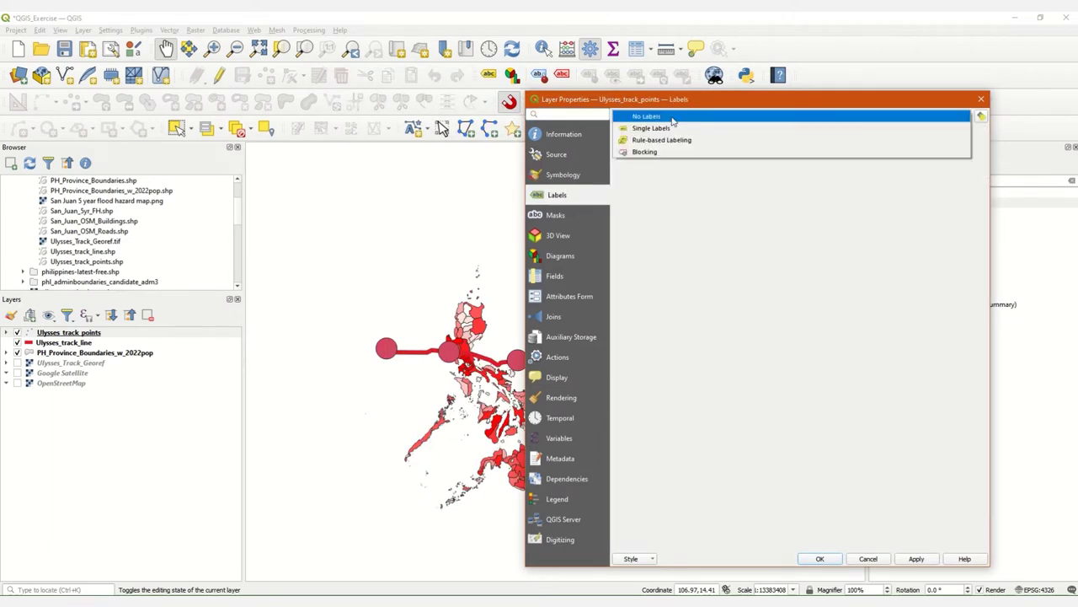
left_click(671, 126)
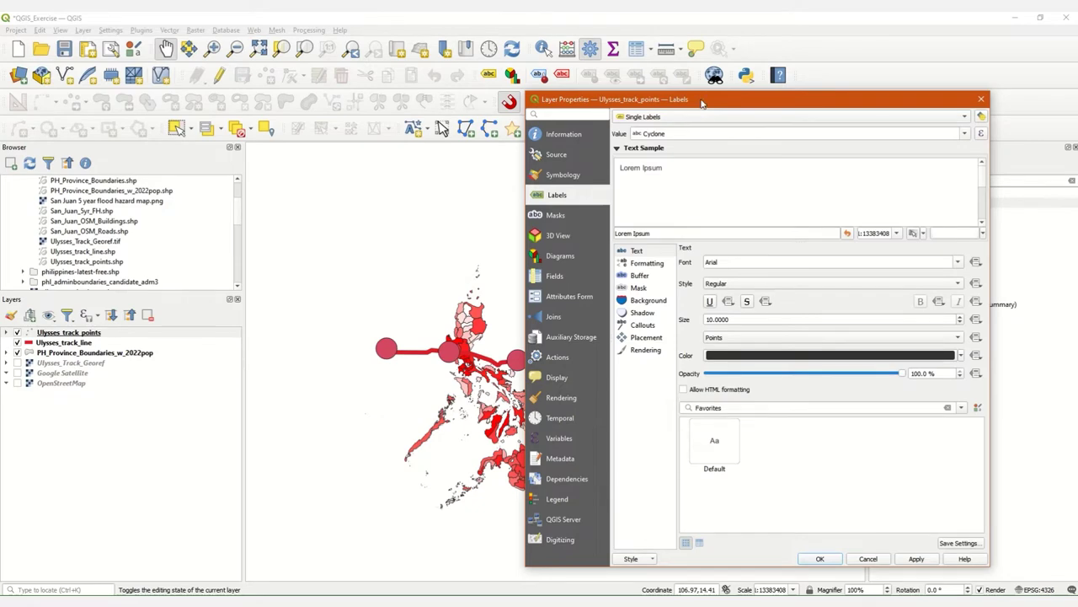
left_click_drag(703, 102, 756, 64)
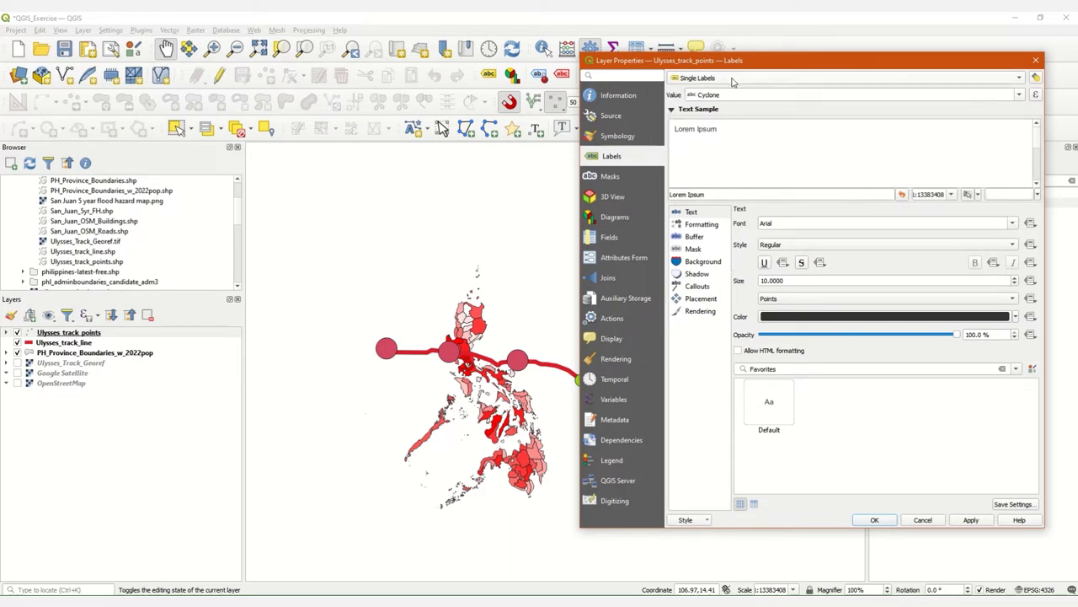
left_click(970, 519)
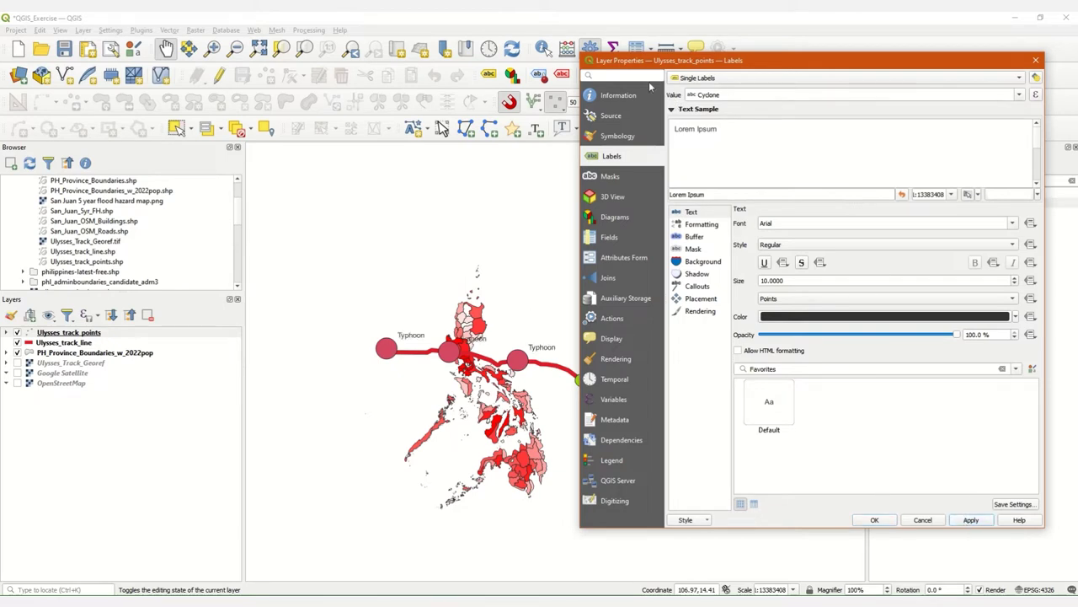
left_click_drag(657, 63, 768, 80)
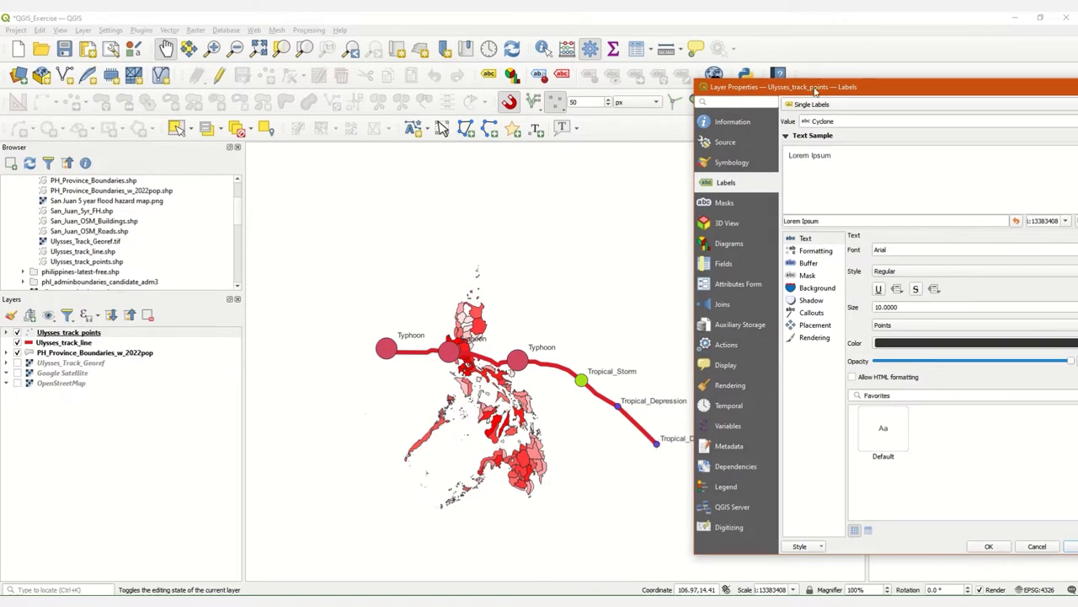
left_click_drag(817, 90, 566, 91)
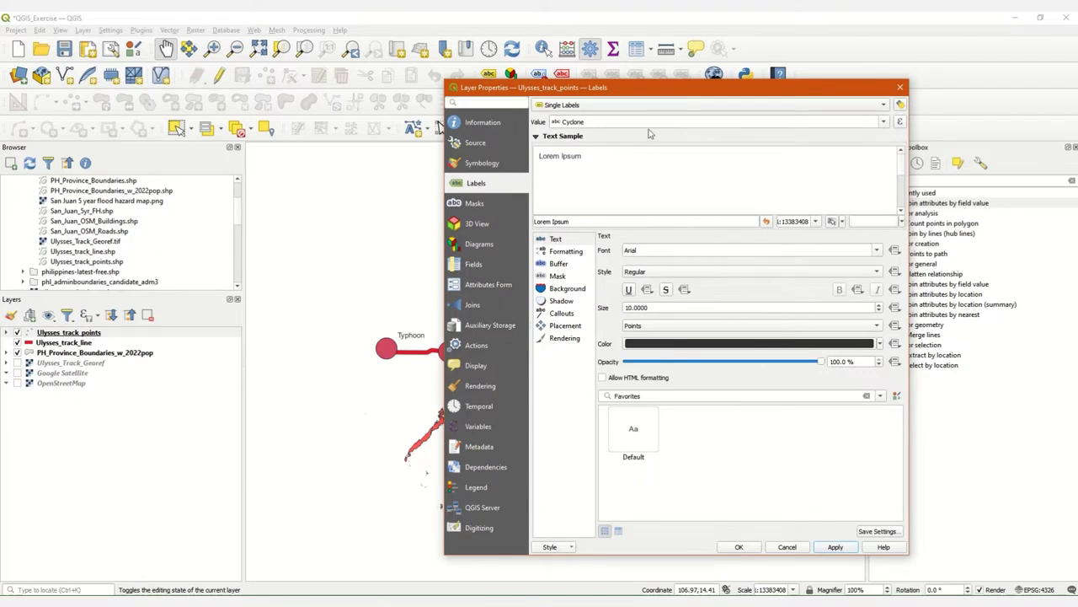
Step: Open the expression builder for the label value and add the Date field after "Cyclone"
left_click(901, 123)
left_click(901, 123)
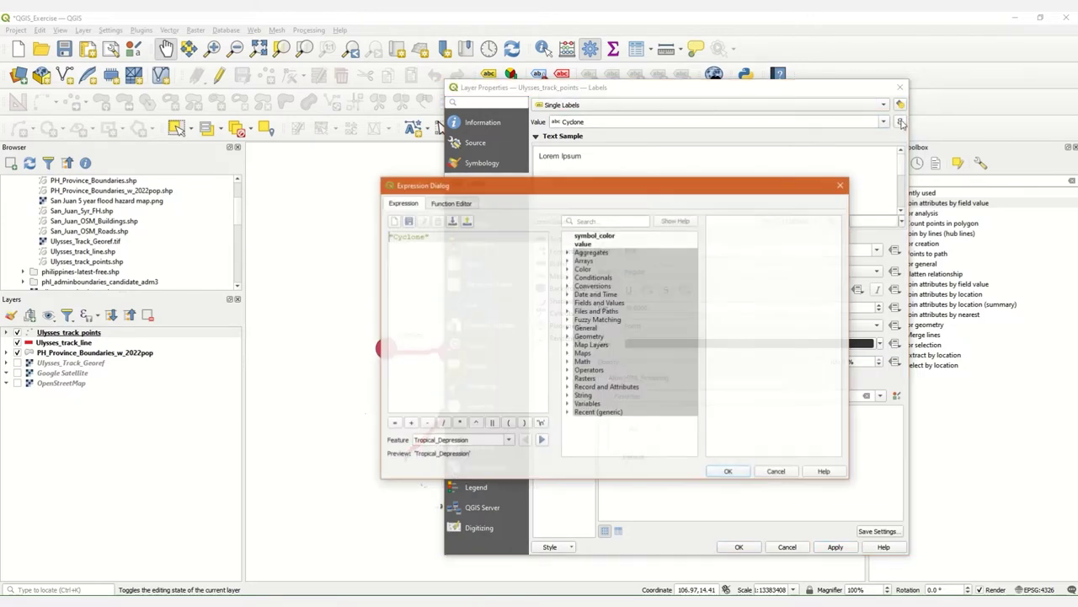
left_click_drag(567, 193, 561, 273)
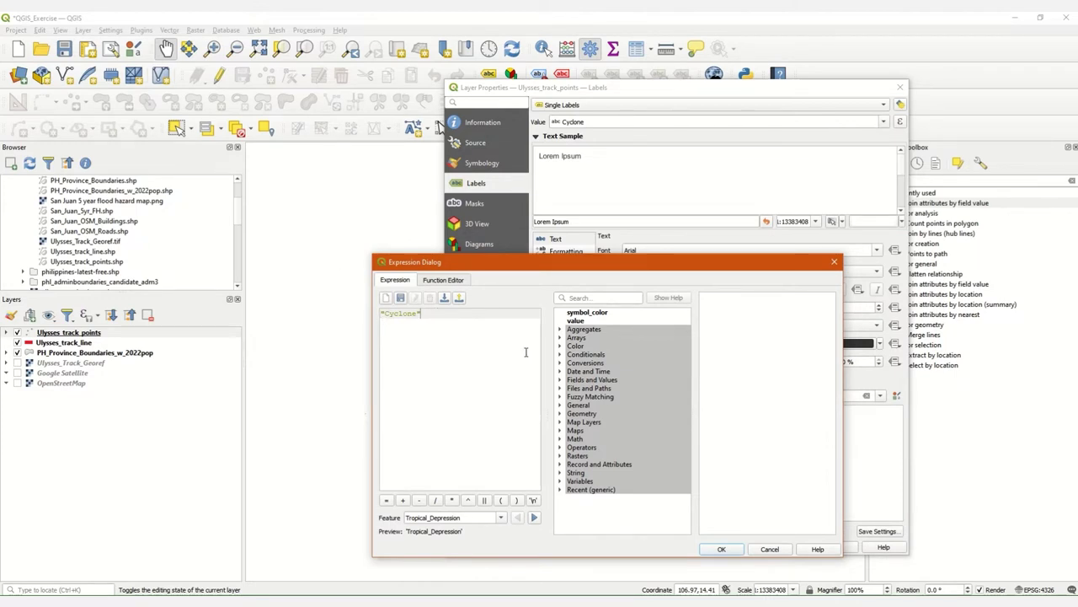
left_click(560, 380)
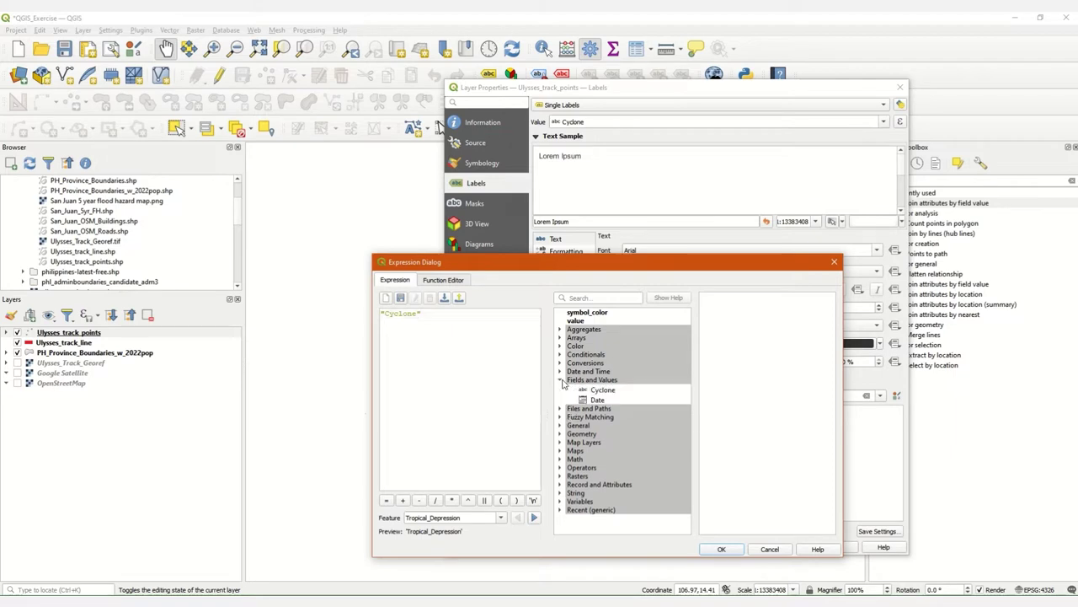
left_click(437, 321)
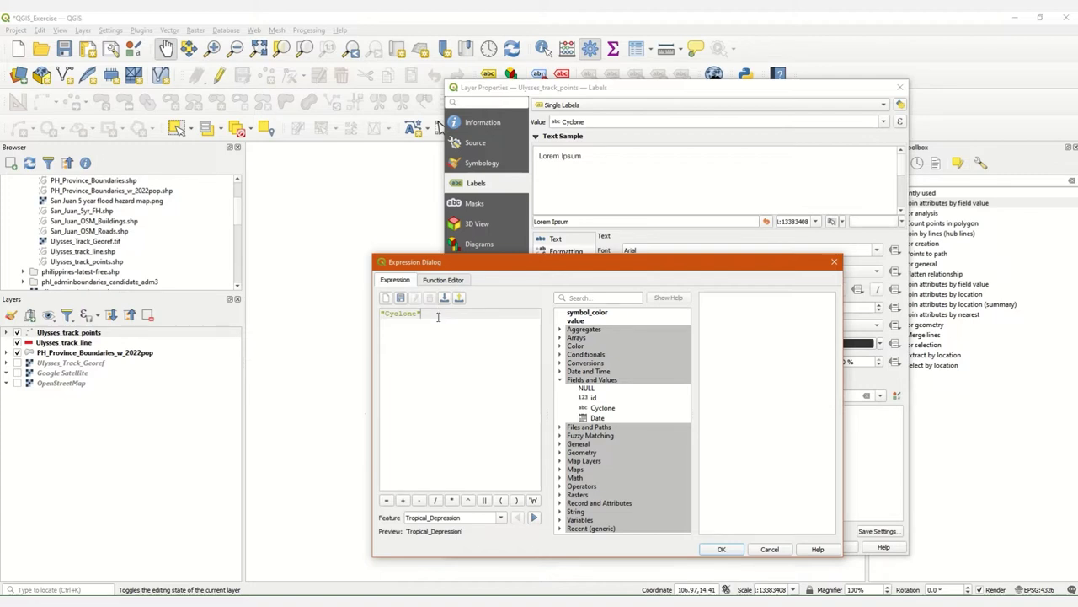
left_click_drag(439, 260, 490, 260)
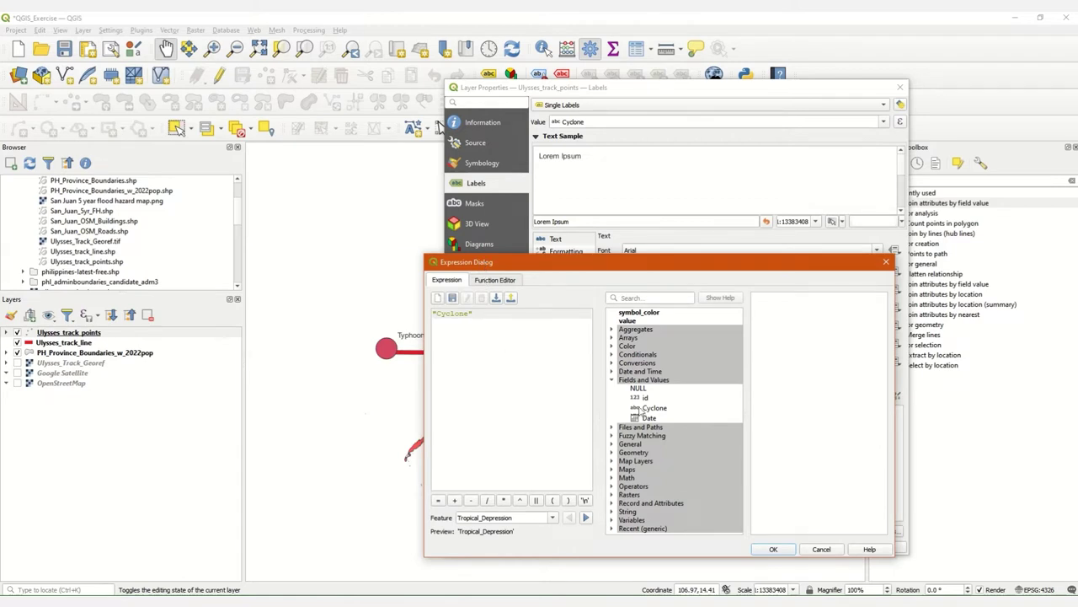
double_click(646, 417)
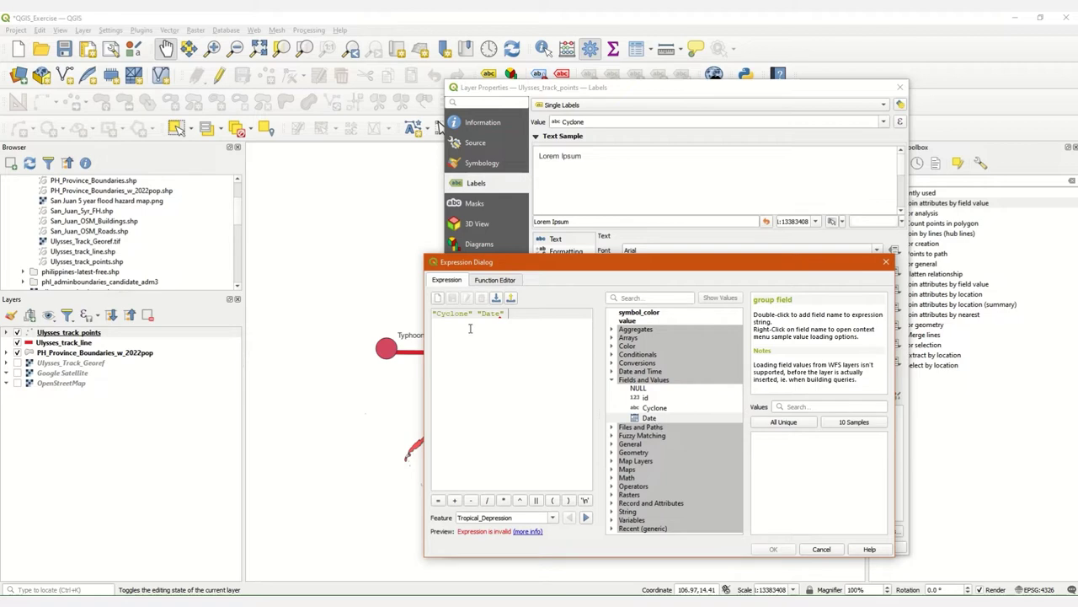
mouse_move(494, 313)
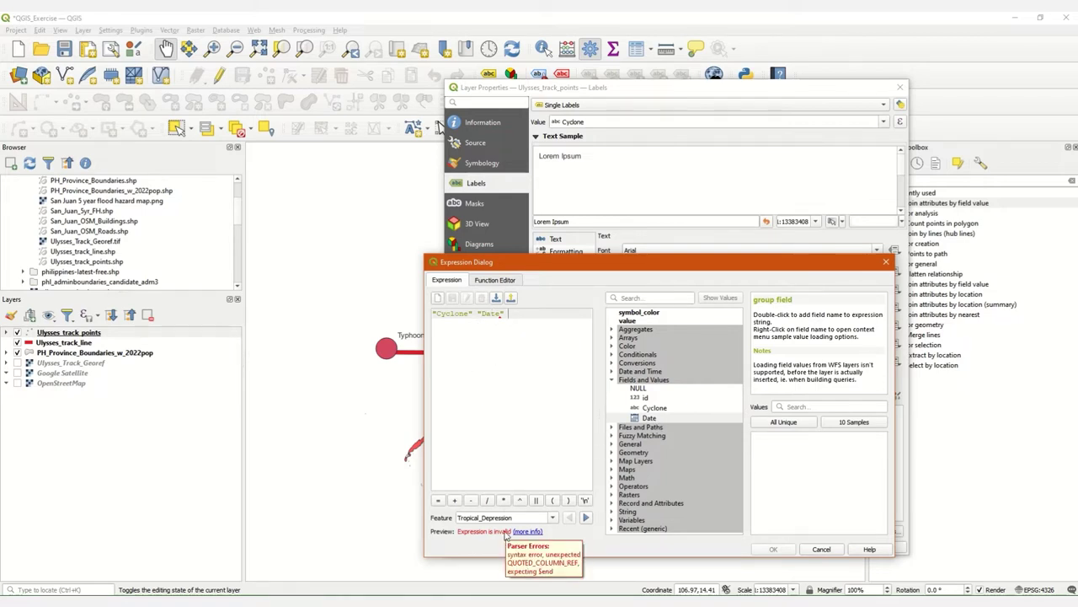
Step: Complete the label expression as "Cyclone" || '\n' || "Date" and apply the two-line labels to the track points
left_click(474, 313)
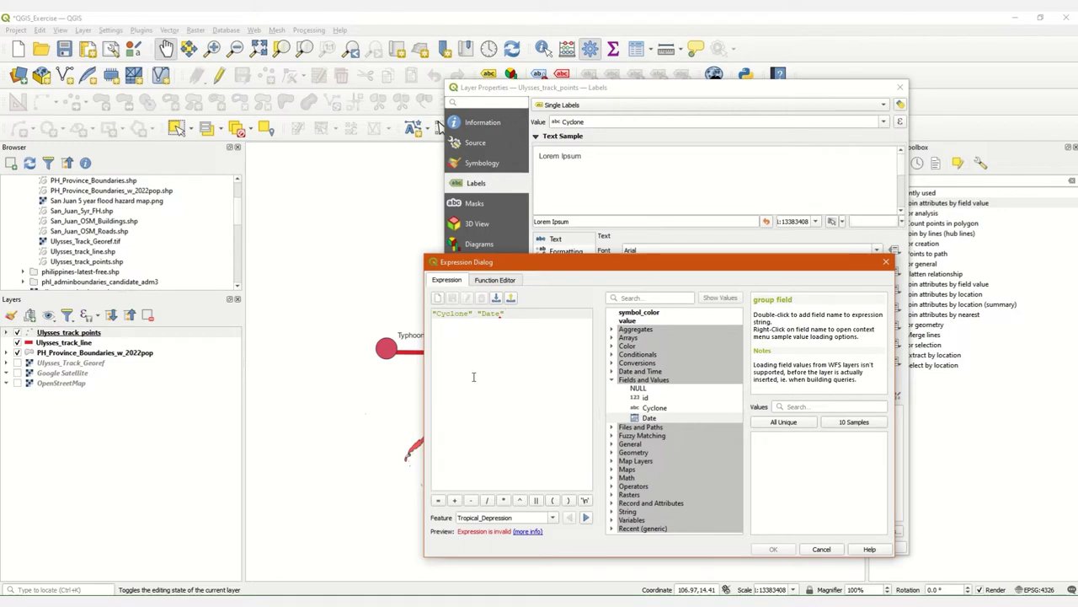
mouse_move(473, 378)
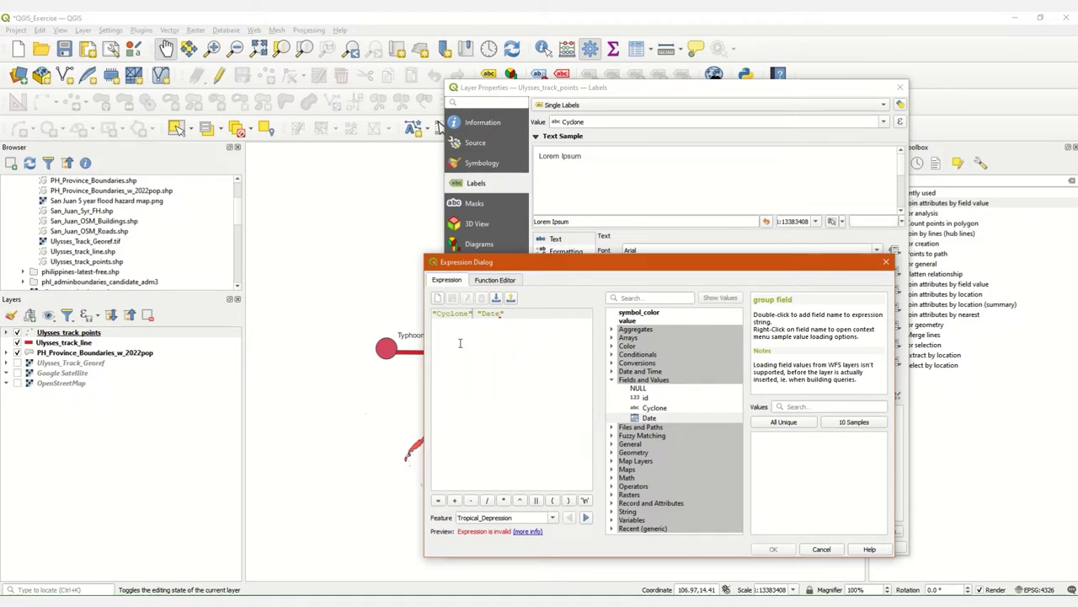
left_click(536, 500)
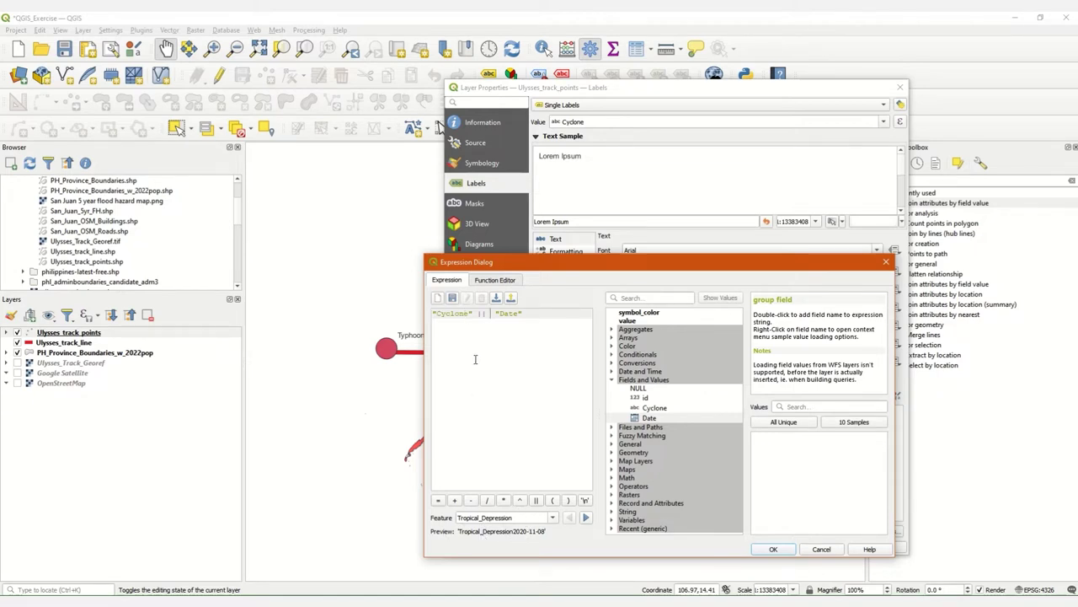
left_click(585, 501)
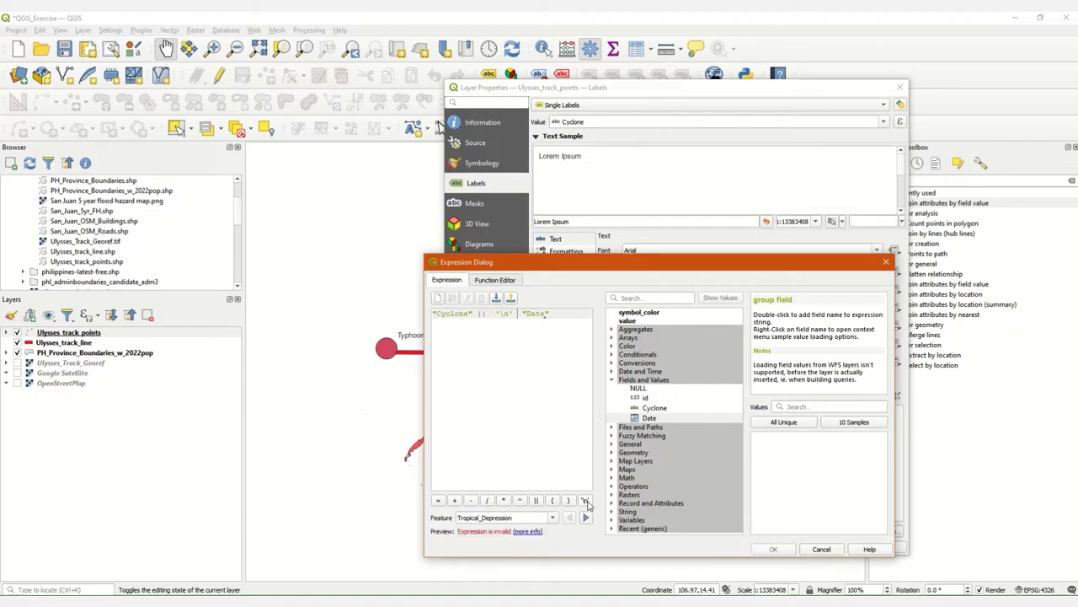
left_click(535, 502)
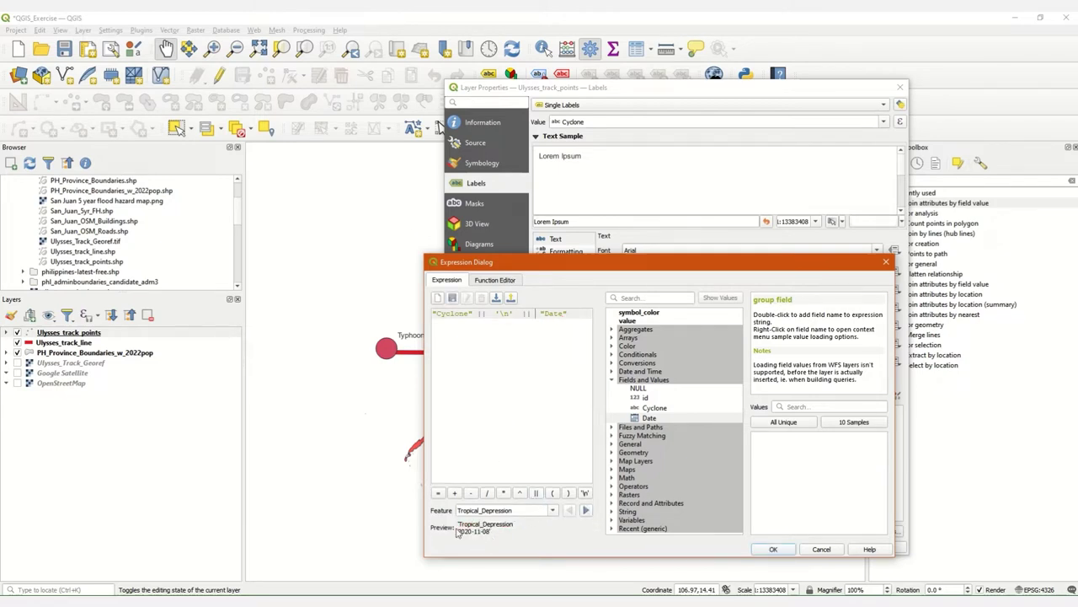
left_click(773, 549)
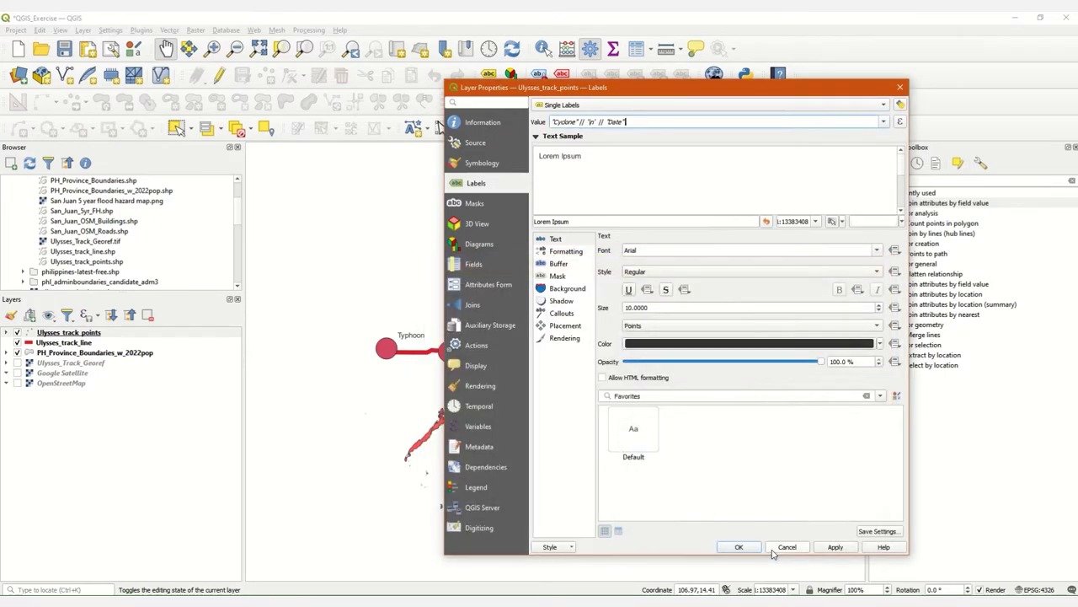
left_click(835, 547)
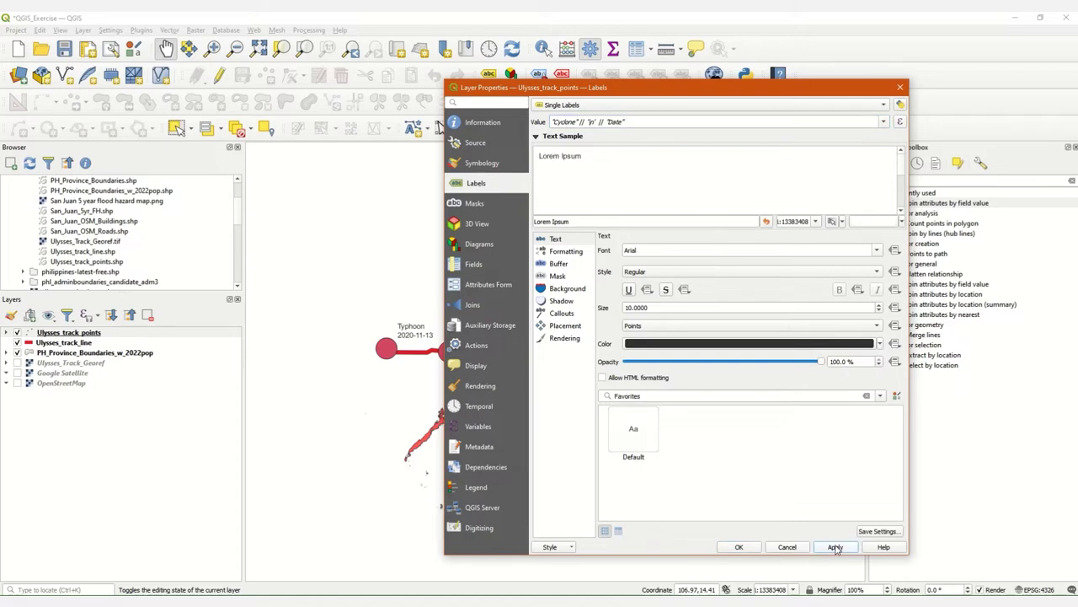
left_click(739, 548)
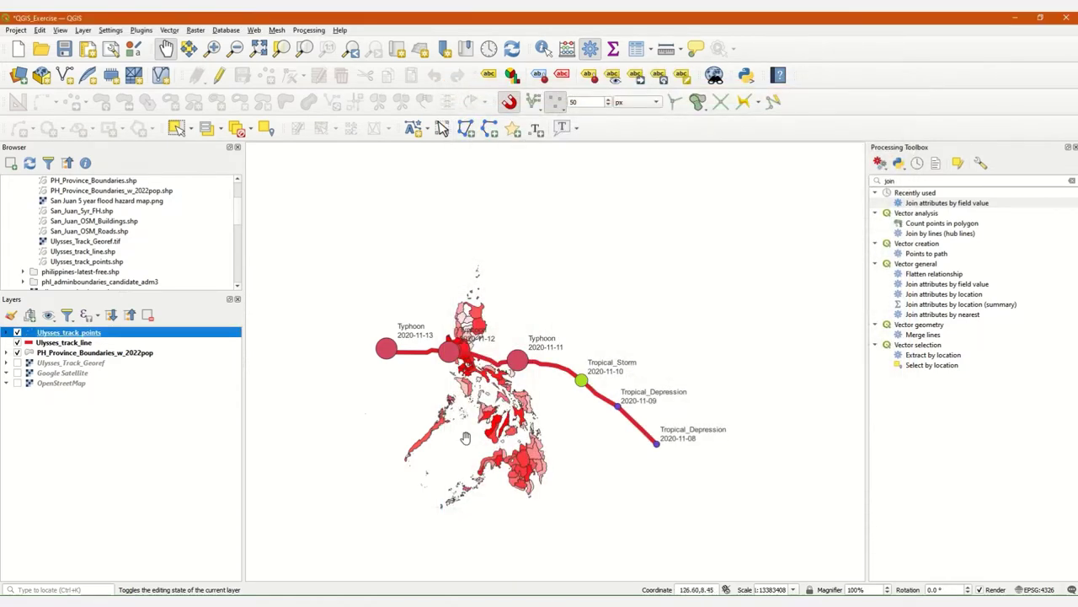
scroll(513, 444, "up", 2)
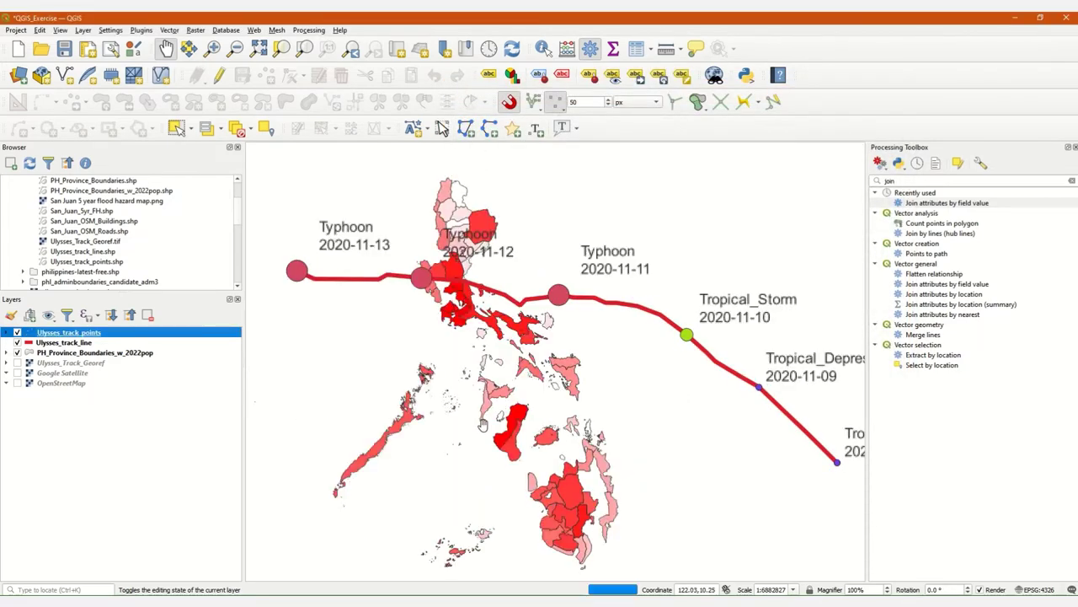
scroll(539, 431, "down", 2)
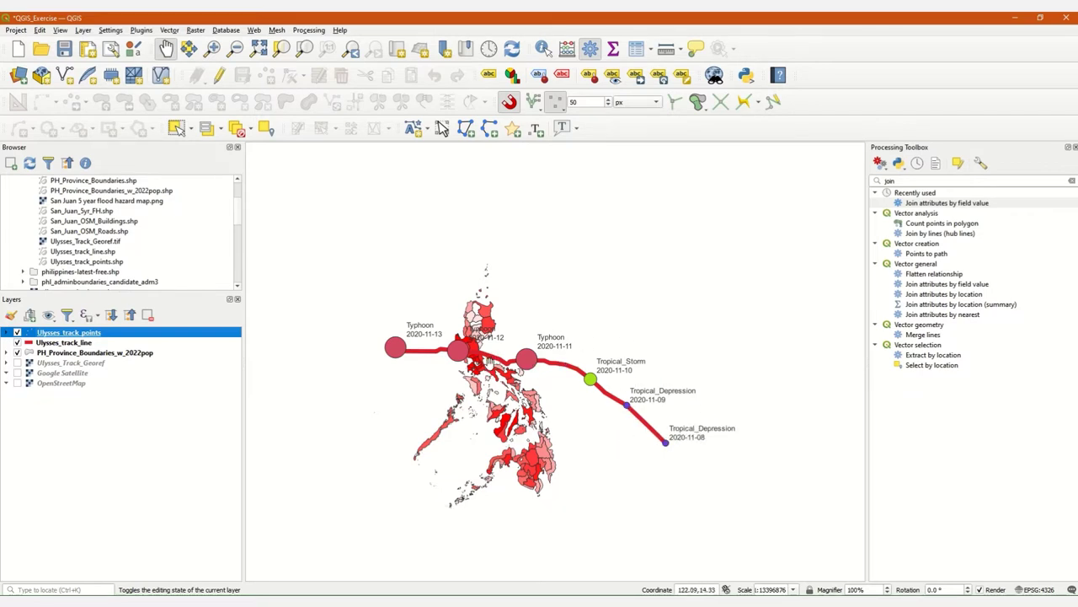
left_click_drag(251, 490, 289, 429)
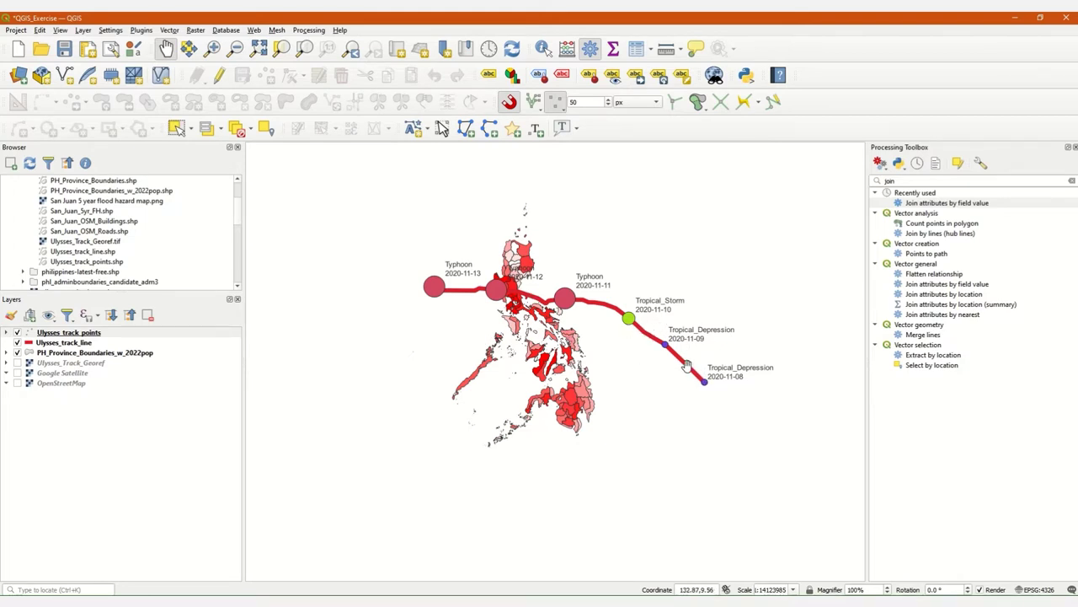
left_click_drag(634, 339, 589, 359)
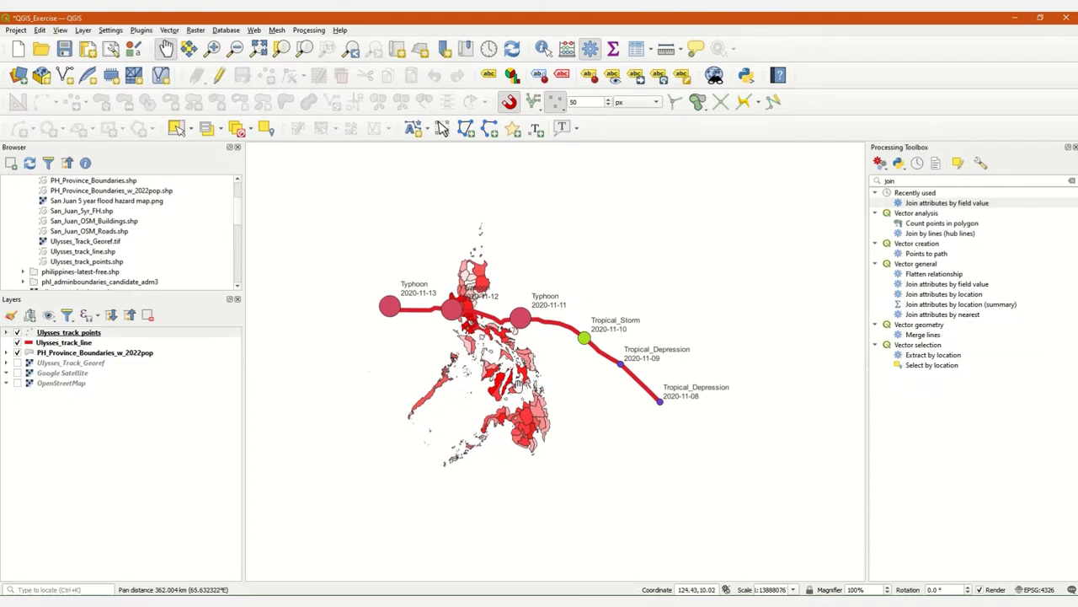
scroll(518, 387, "up", 1)
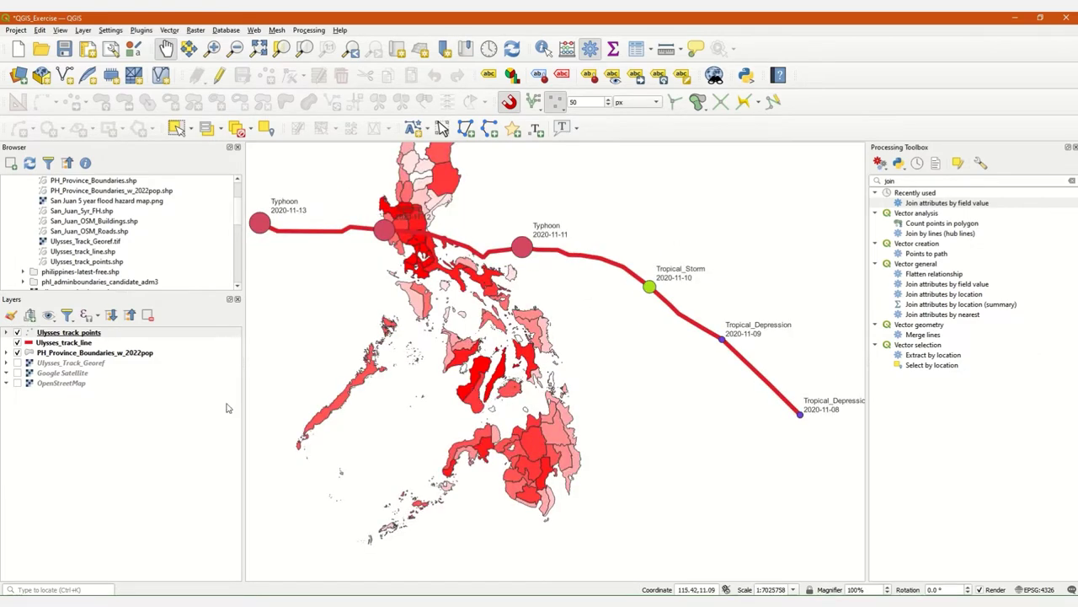
Step: Enable Dynamic Temporal Control for the Ulysses_track_points layer, with a single date/time field, Date, and features accumulating over time
right_click(76, 336)
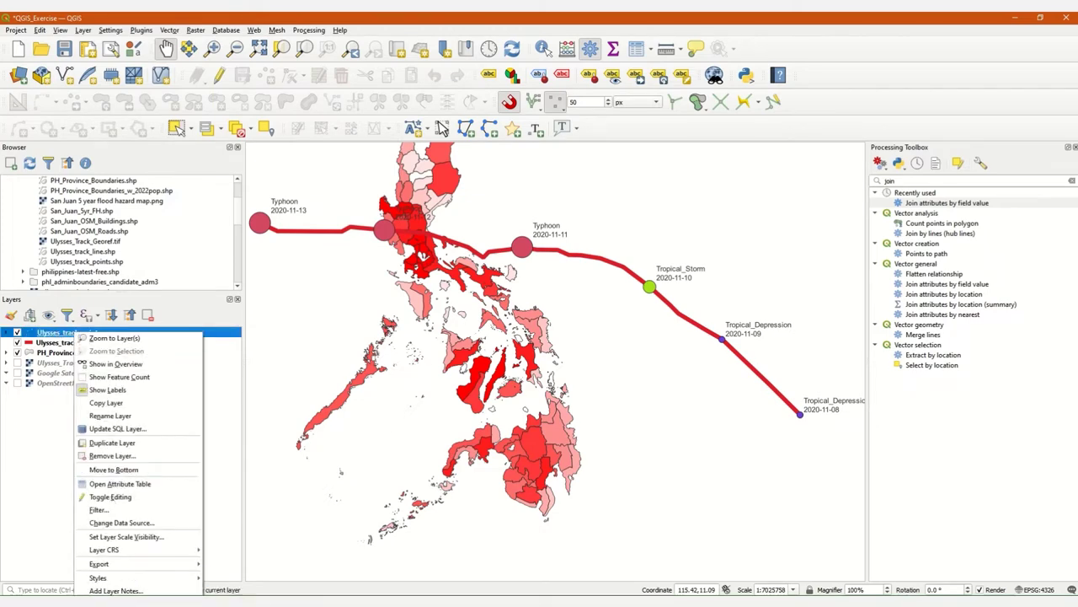
left_click(110, 496)
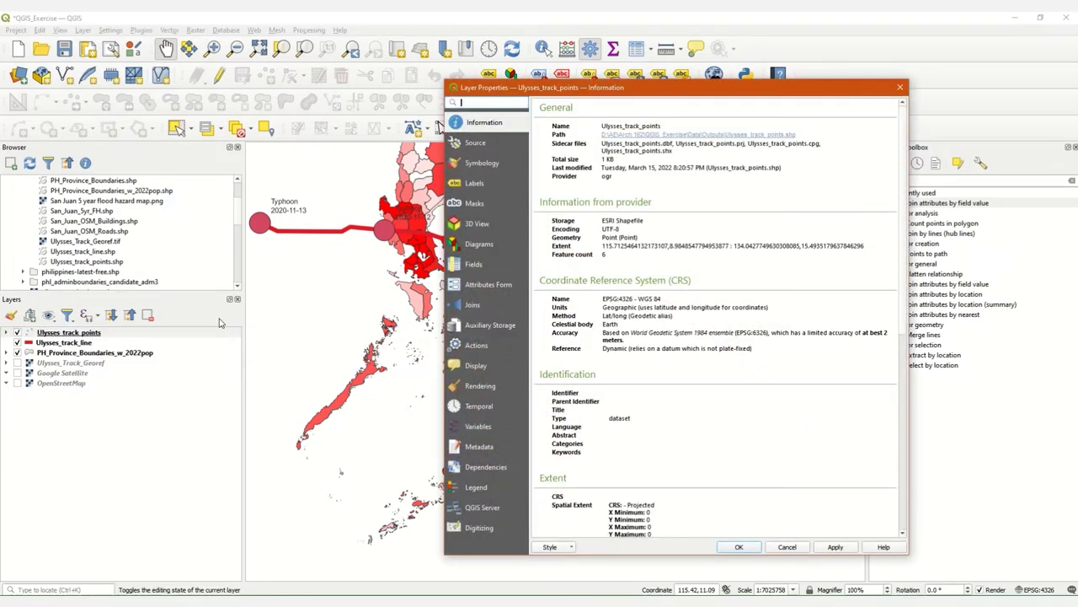
left_click(480, 407)
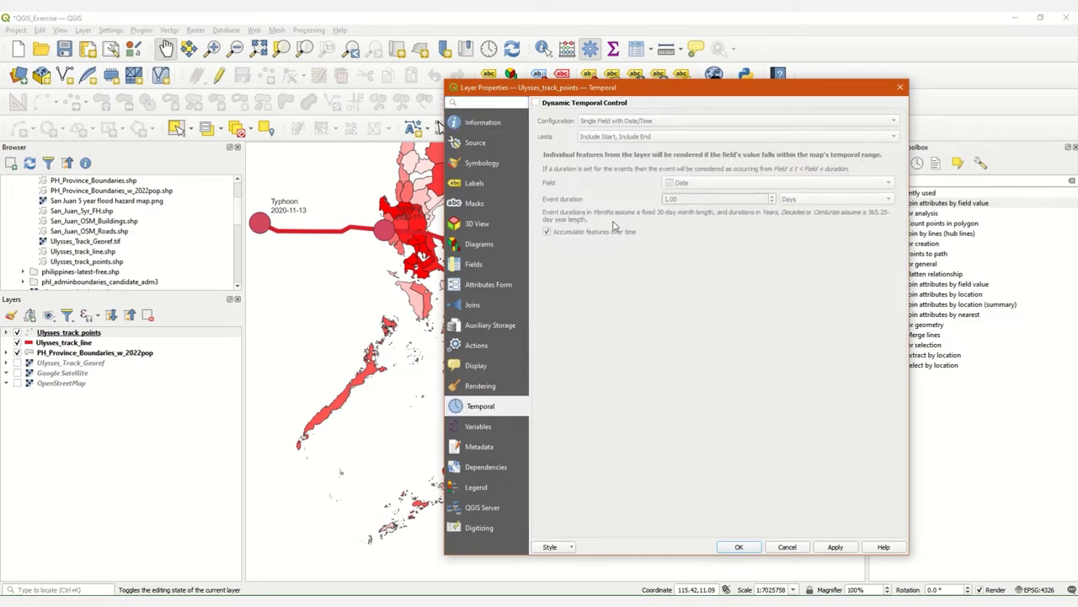
left_click(579, 105)
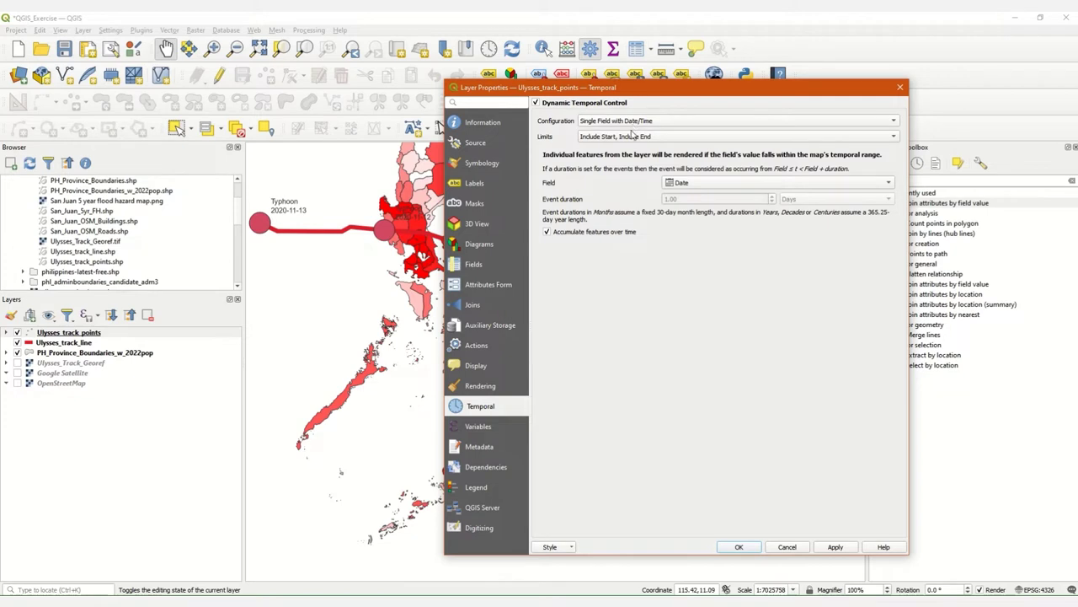
left_click(626, 123)
left_click(626, 123)
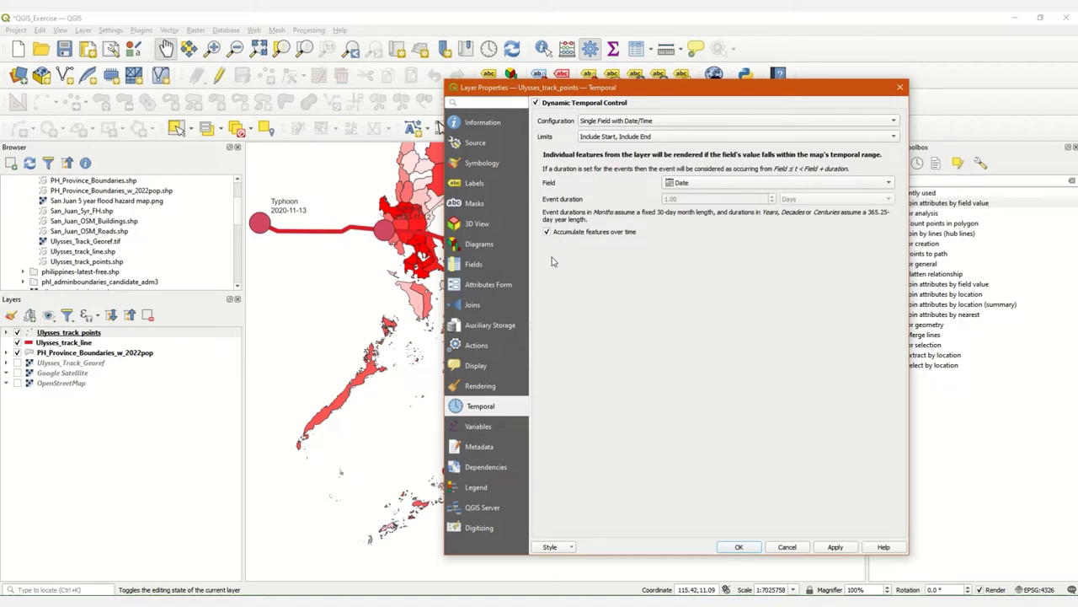
left_click(730, 548)
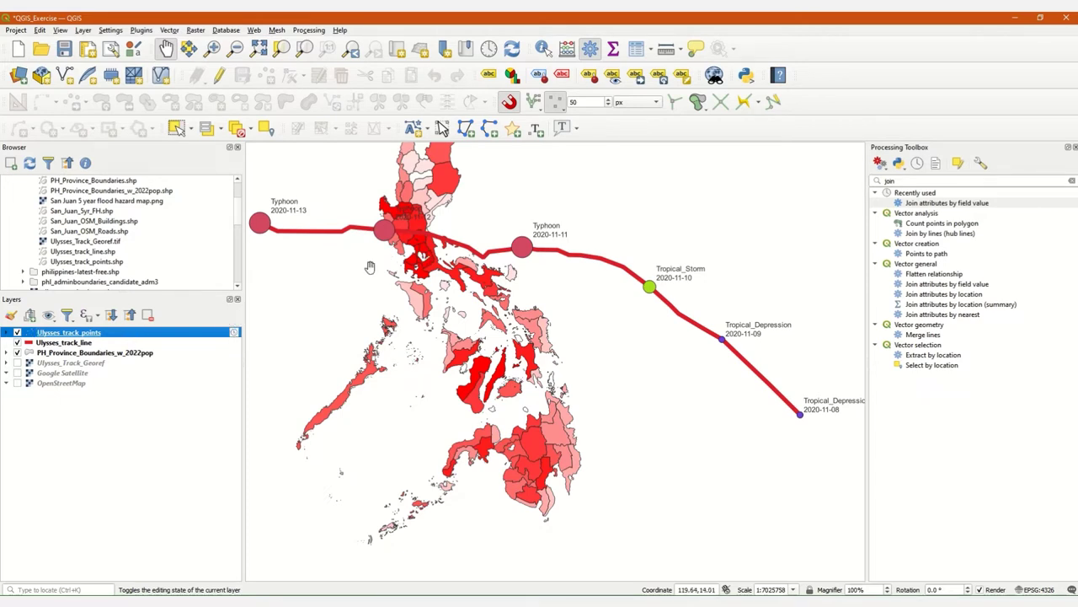
Step: Open the Temporal Controller and turn on animated temporal navigation for the map
left_click_drag(395, 252, 405, 283)
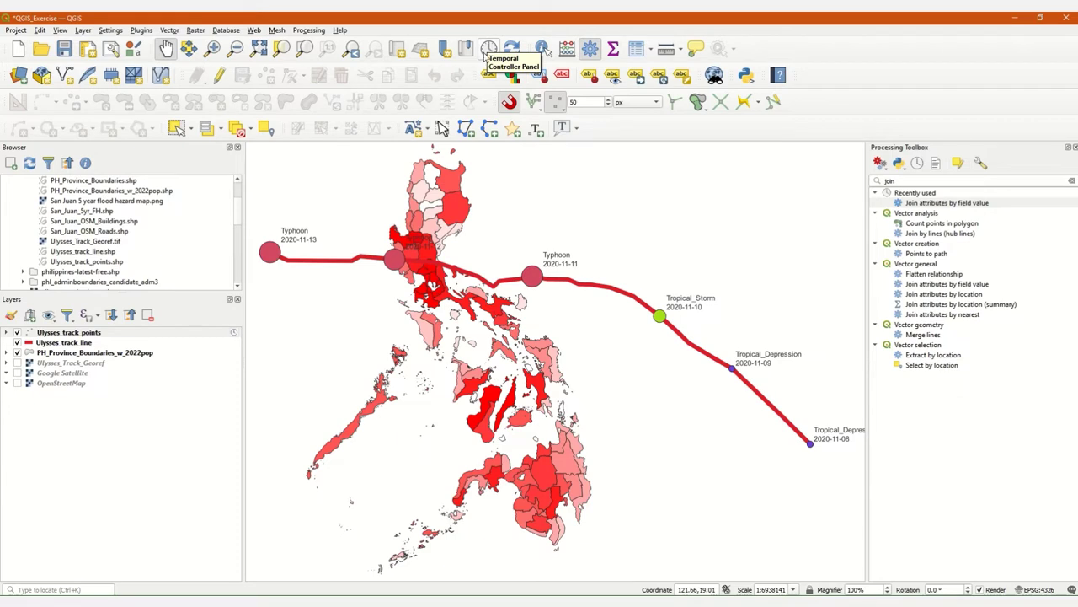
left_click(488, 50)
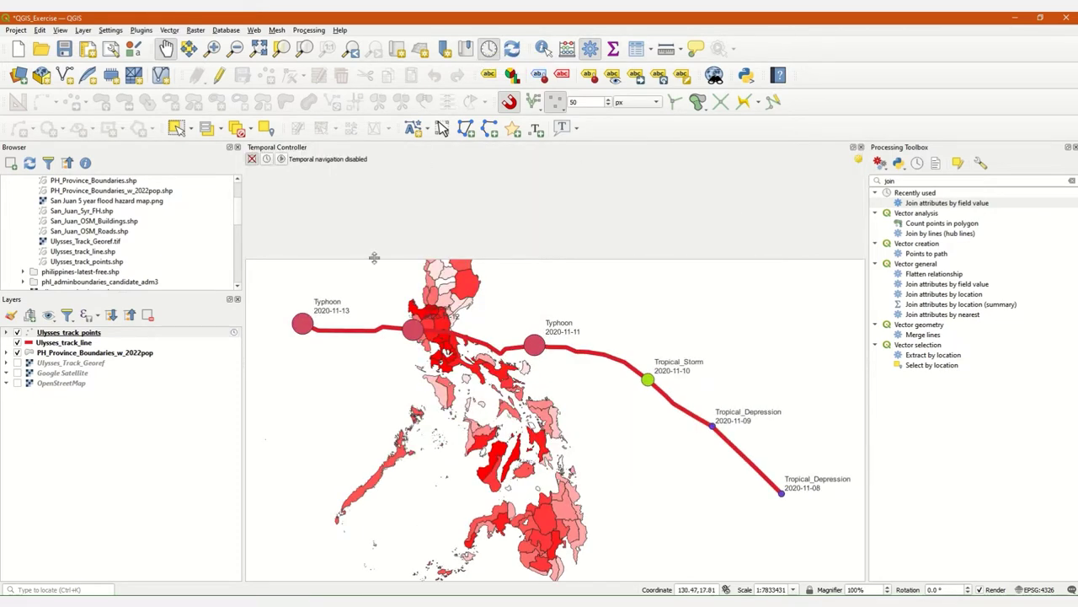
left_click(279, 160)
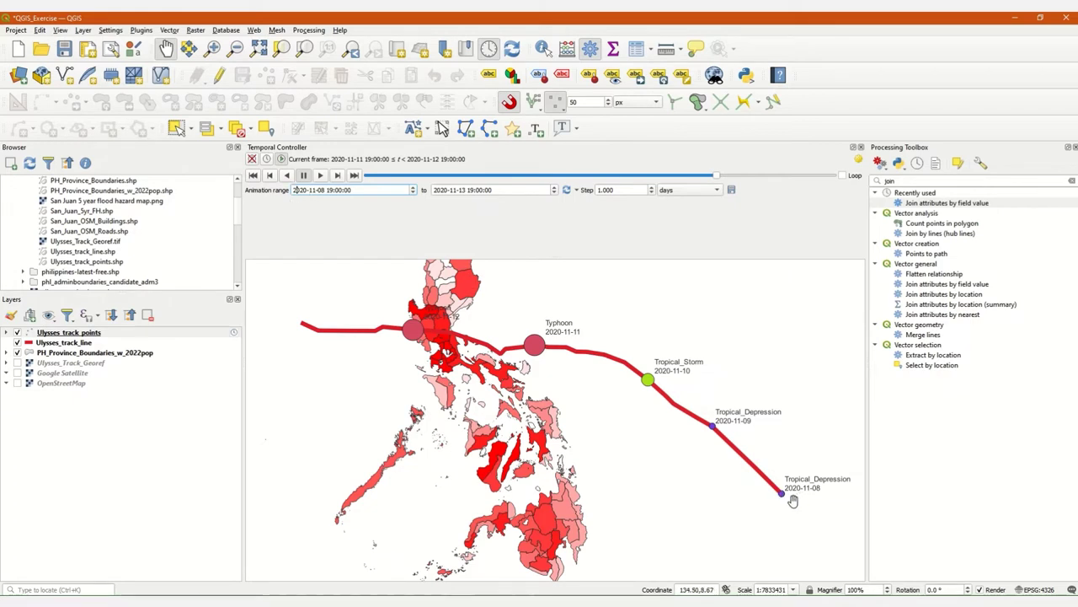
Step: Rewind the temporal animation to its first frame and play it with the whole typhoon track in view
left_click(439, 190)
scroll(445, 278, "down", 1)
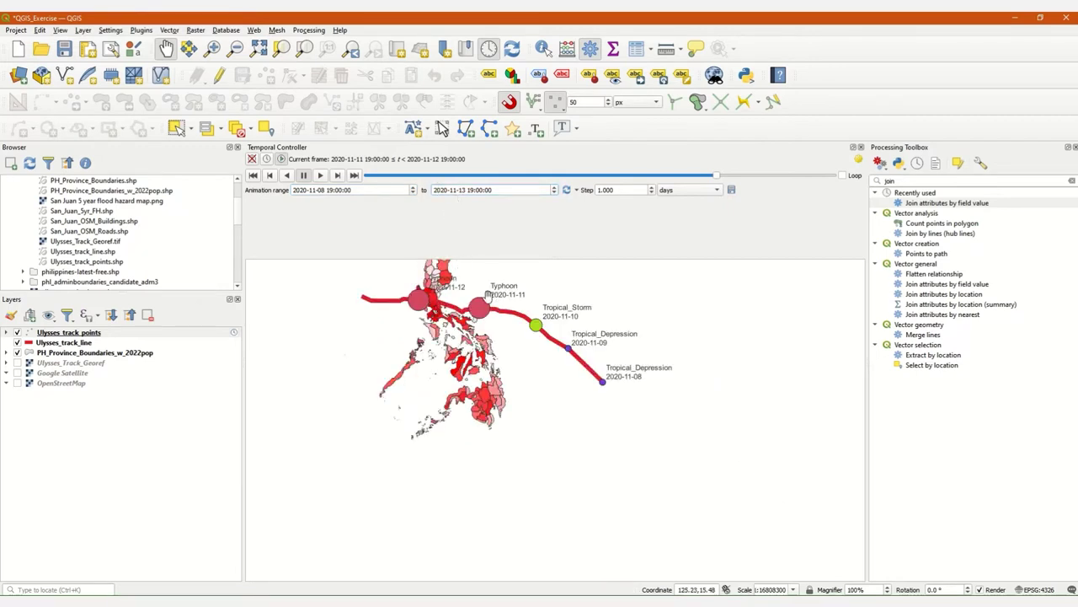
left_click_drag(488, 297, 523, 340)
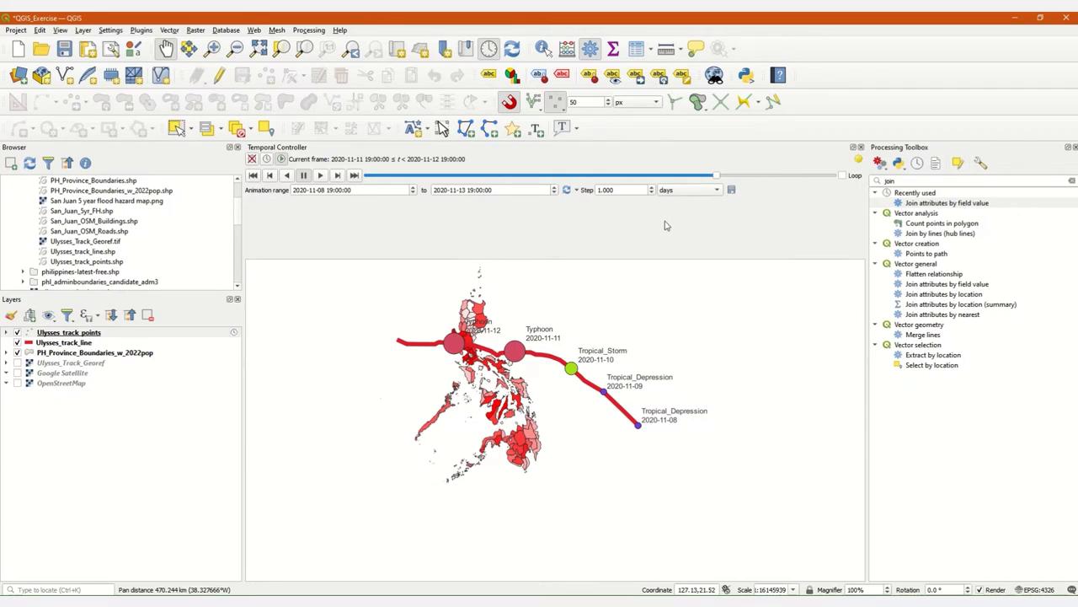
scroll(466, 372, "up", 1)
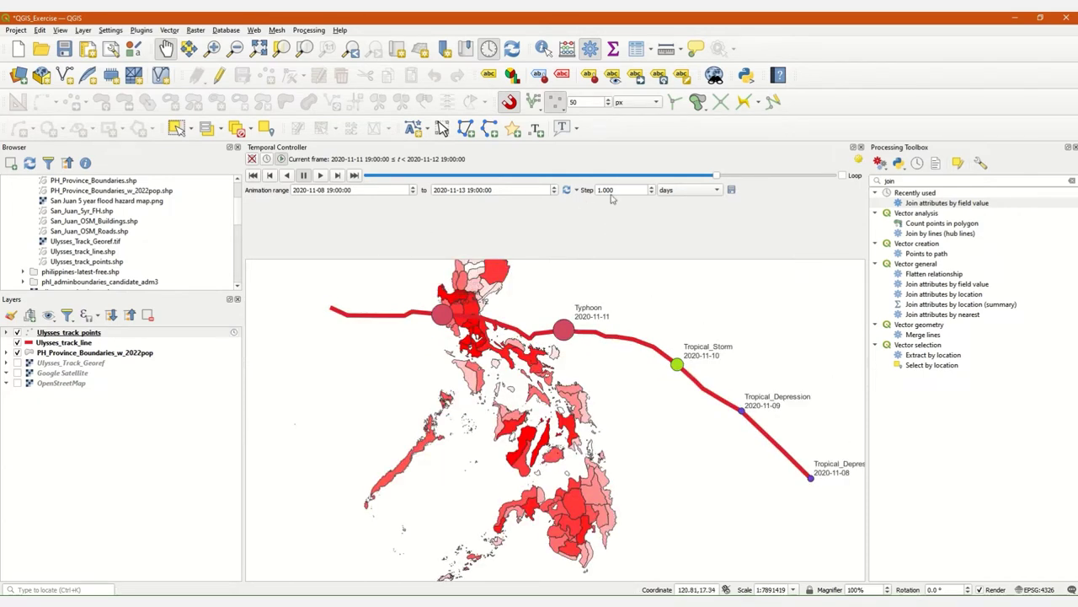
scroll(561, 313, "down", 1)
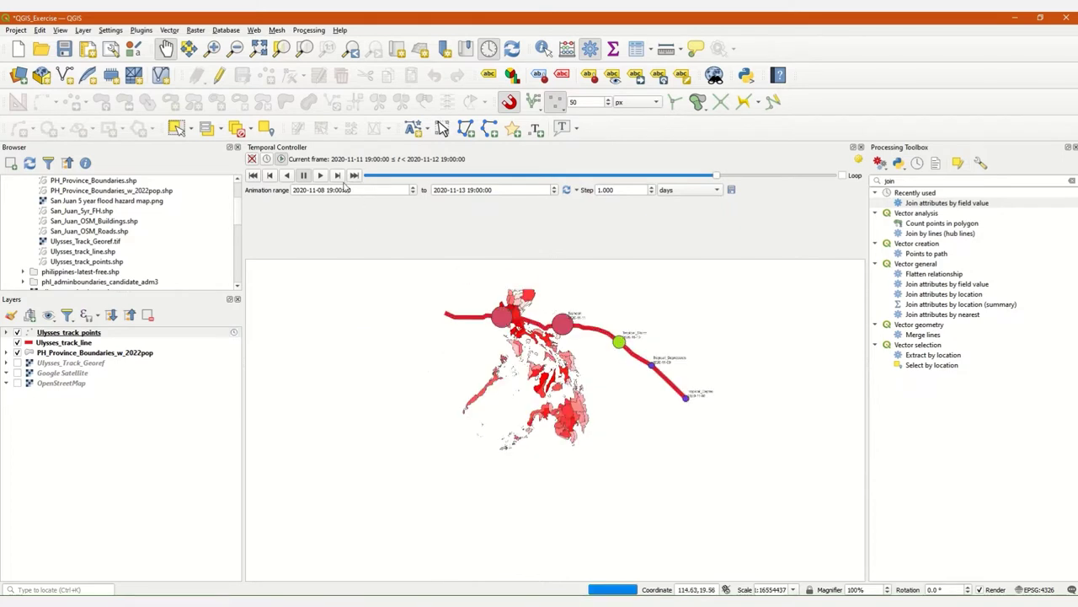
left_click(269, 175)
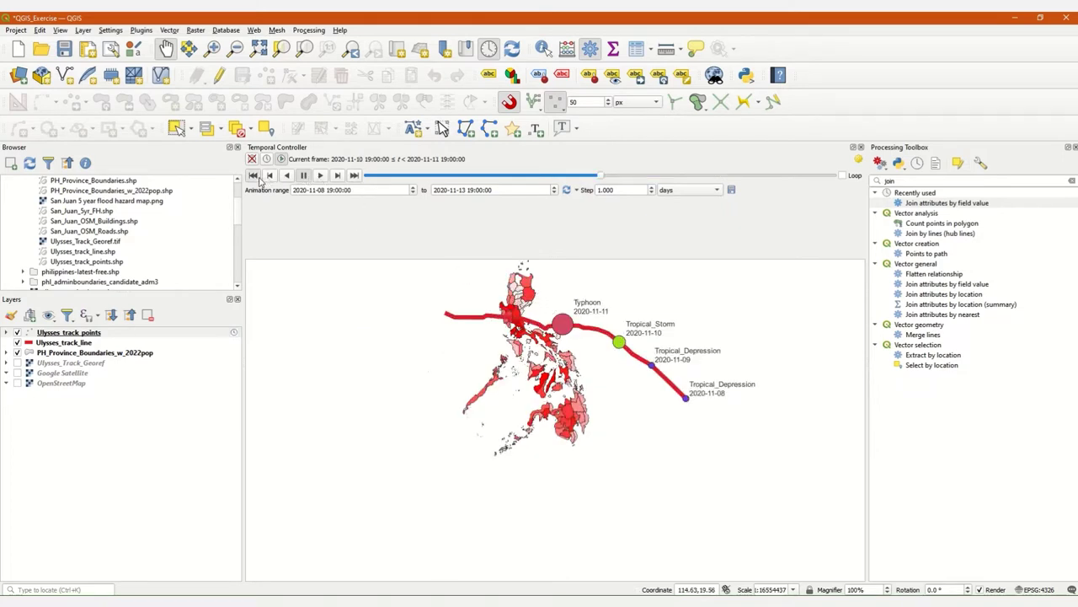
left_click(253, 175)
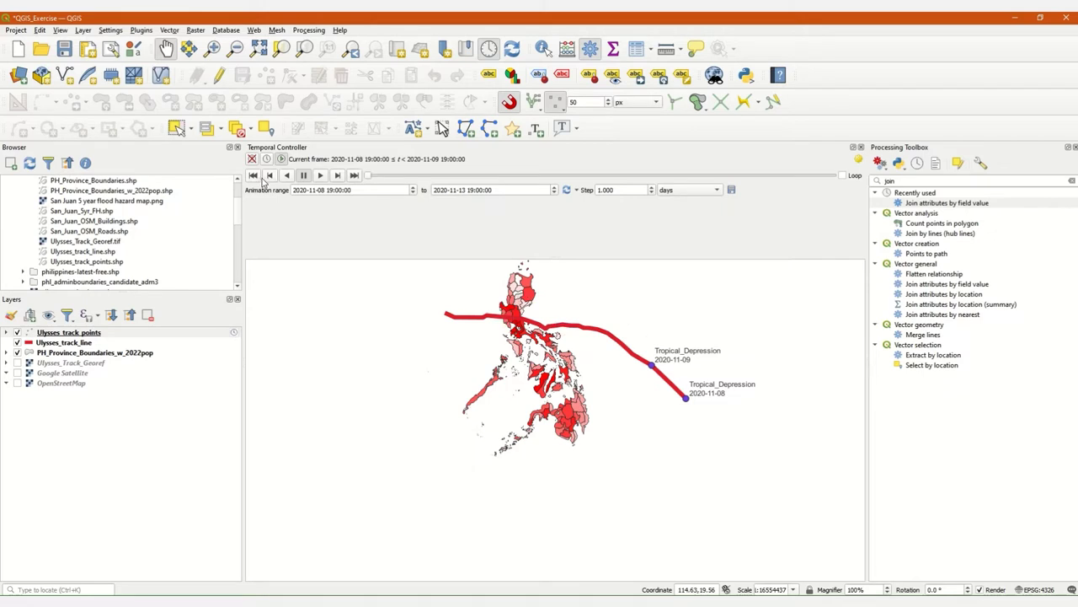
left_click(321, 175)
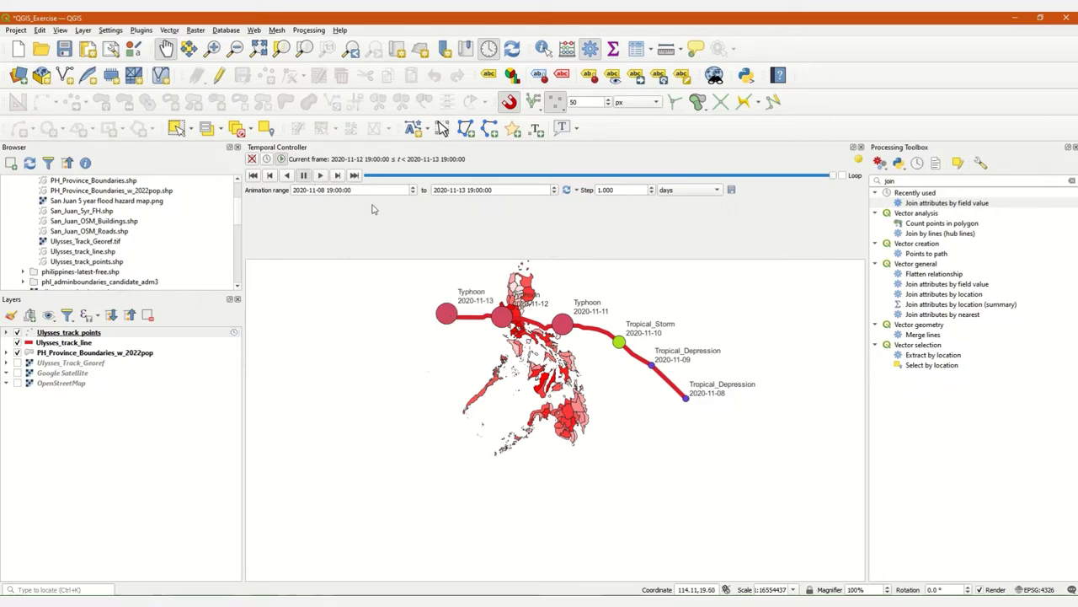
left_click(330, 189)
left_click(332, 190)
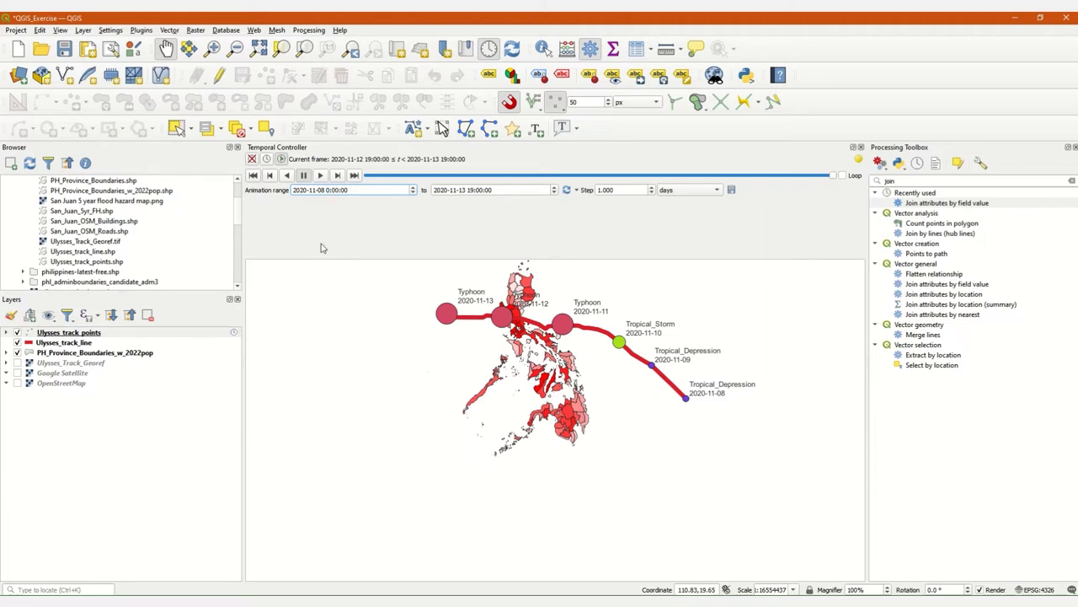
type("0")
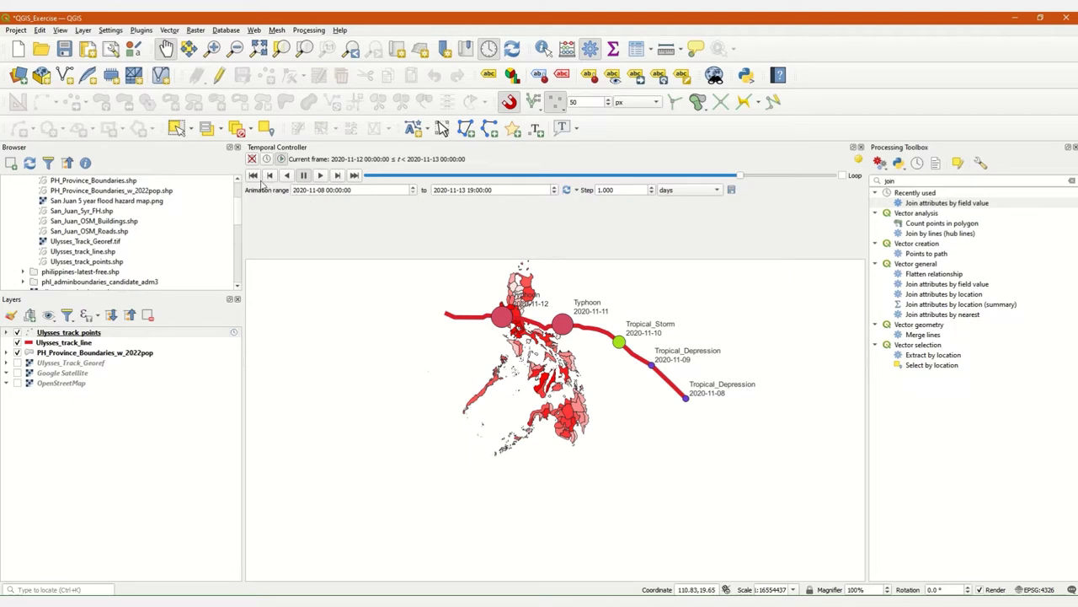
Step: Replay the animation from the first frame to check that the track points appear day by day
left_click(252, 175)
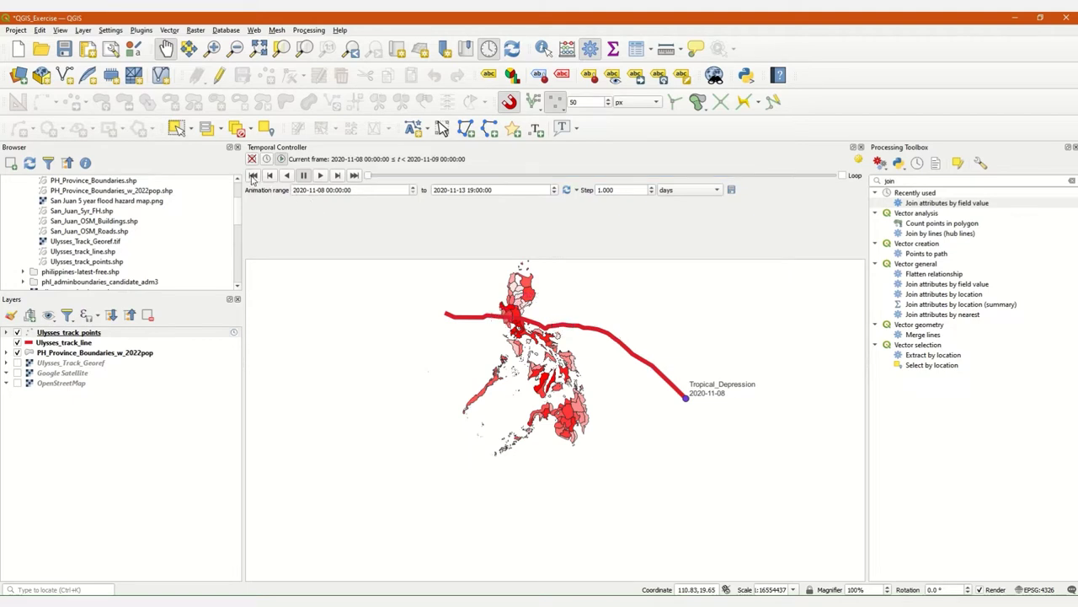
left_click(321, 176)
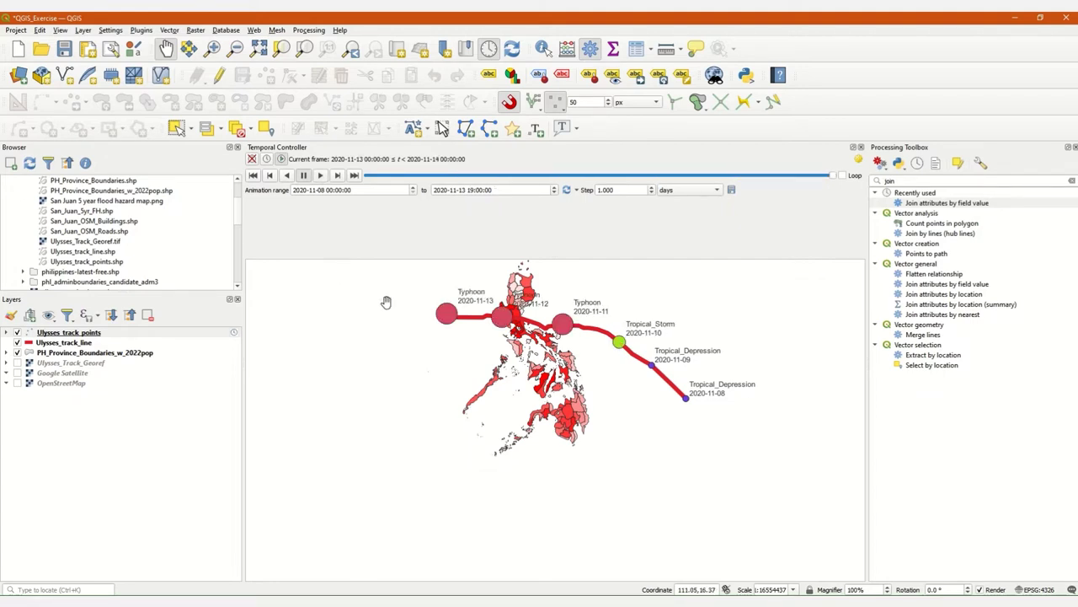
left_click_drag(385, 302, 425, 315)
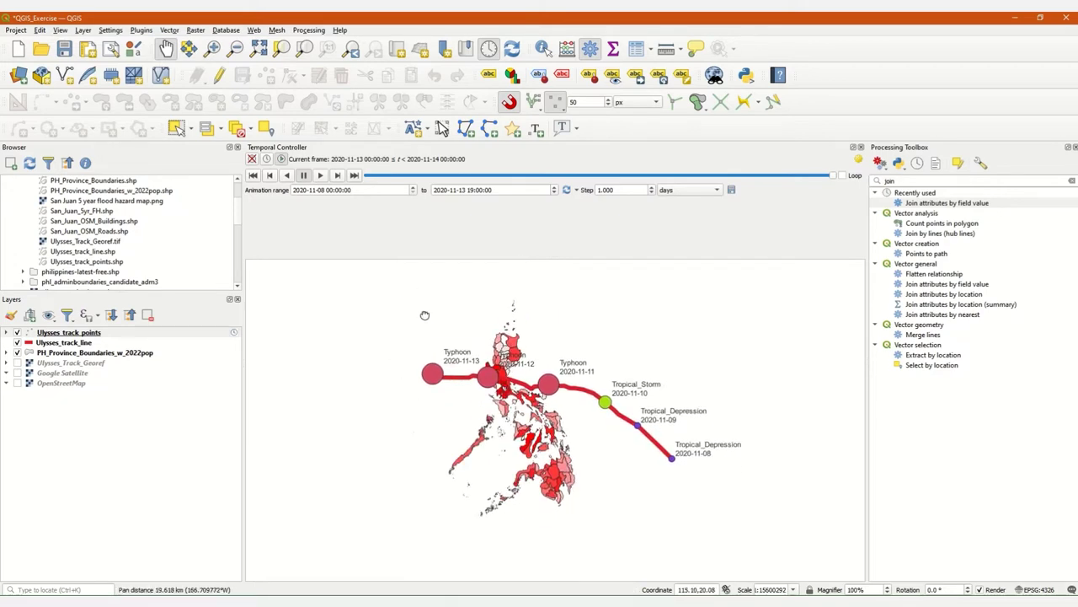
Step: Open the Title Label decoration settings and enable the title label that shows the map's start time
left_click(59, 30)
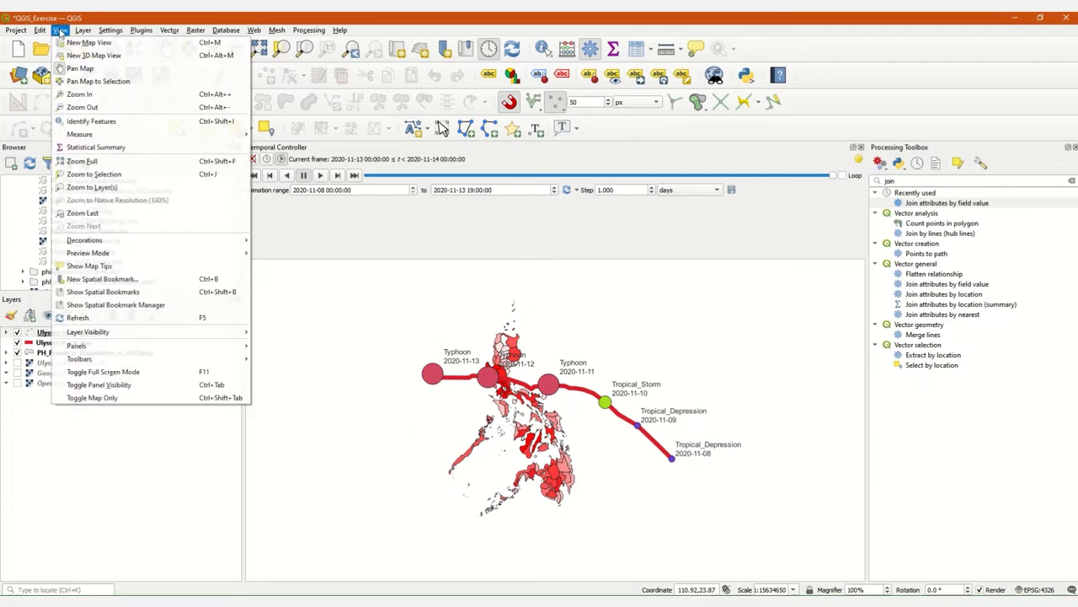
mouse_move(121, 239)
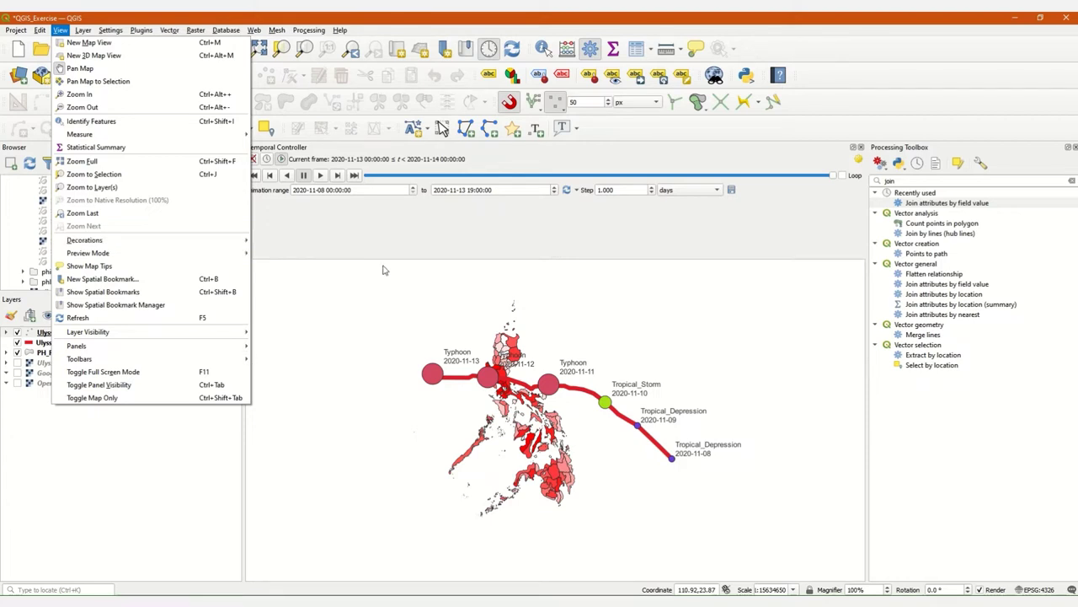
mouse_move(205, 258)
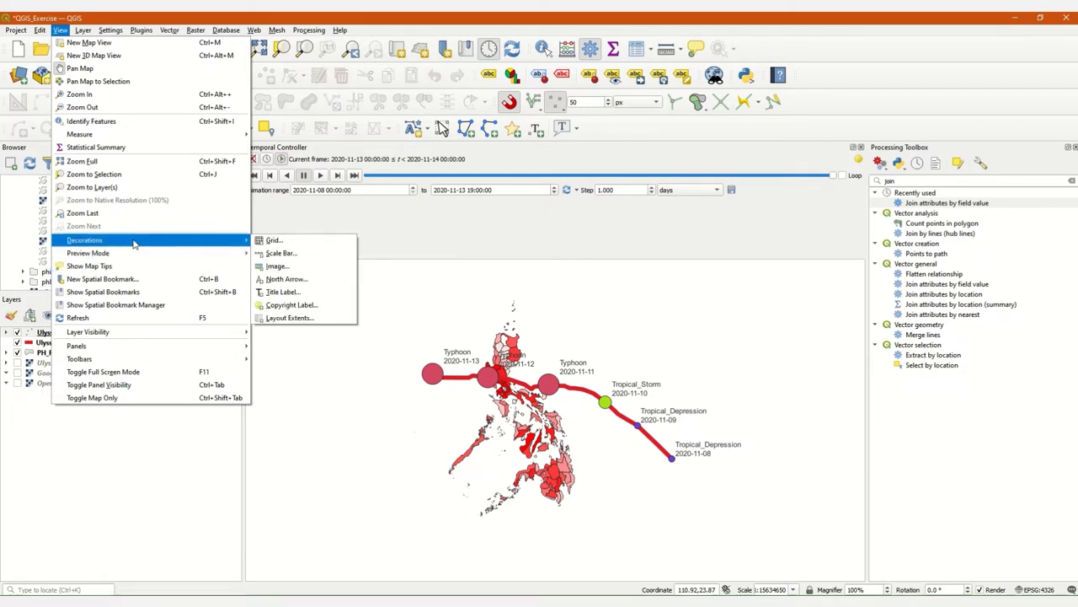
left_click(277, 292)
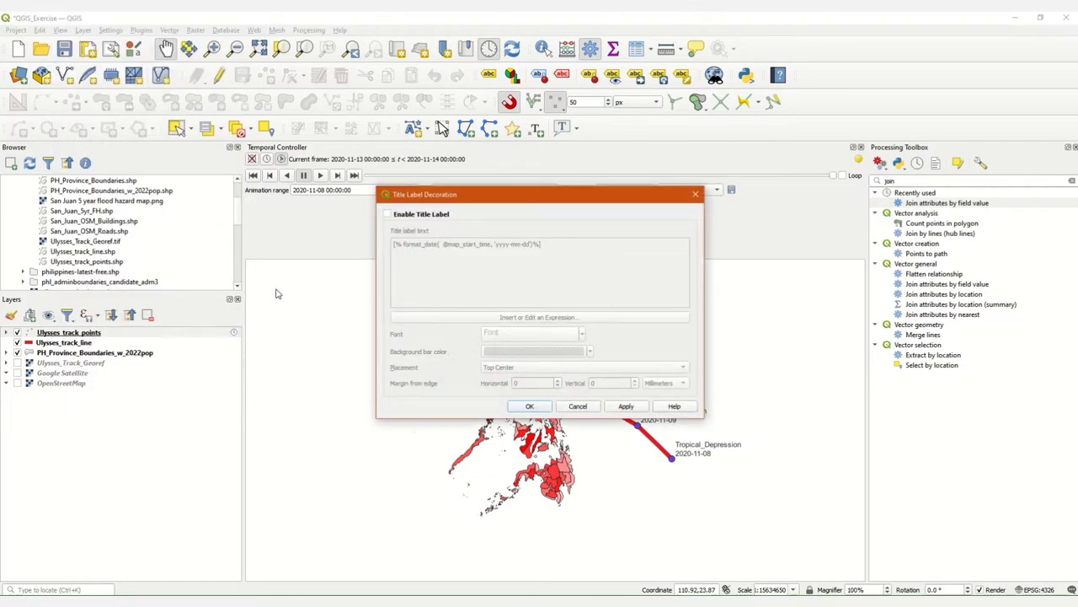
left_click(403, 215)
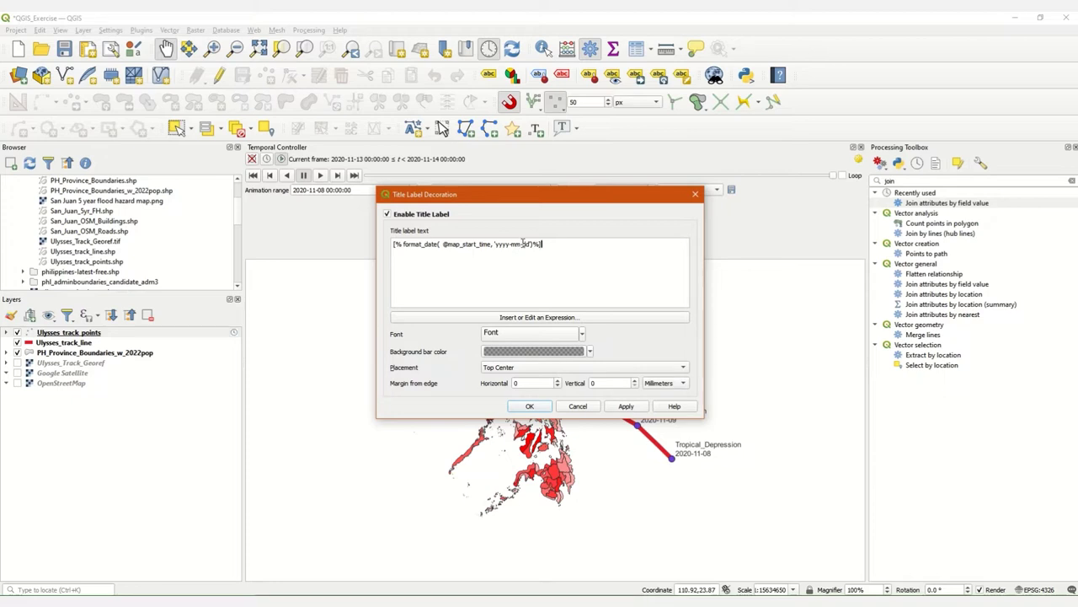
left_click_drag(518, 211, 591, 290)
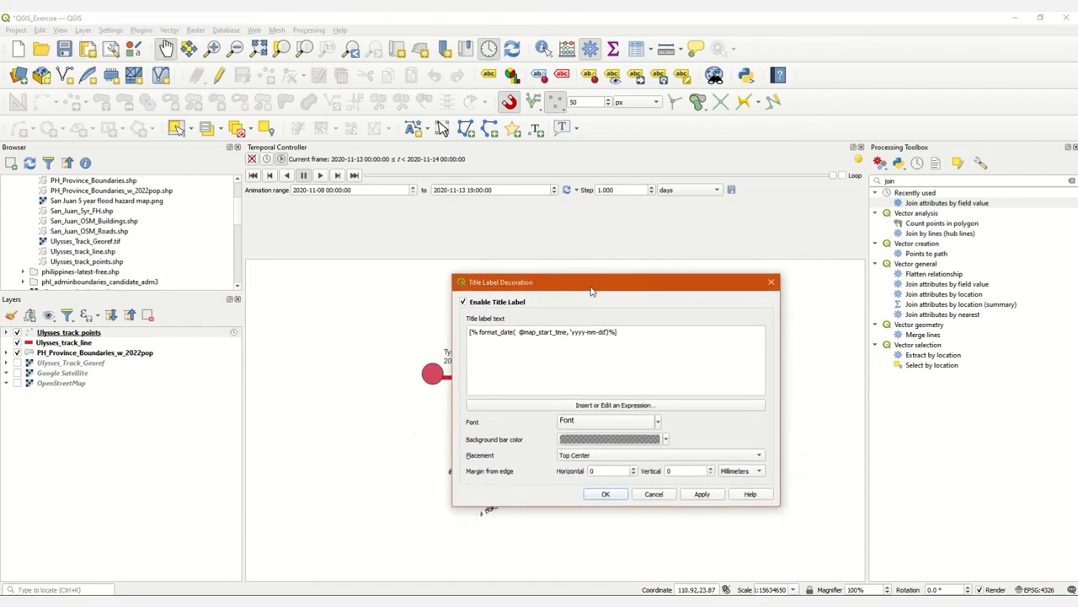
Step: Correct the title label's date format to 'yyyy-MM-dd' in the format_date expression and apply the decoration to the map
double_click(593, 331)
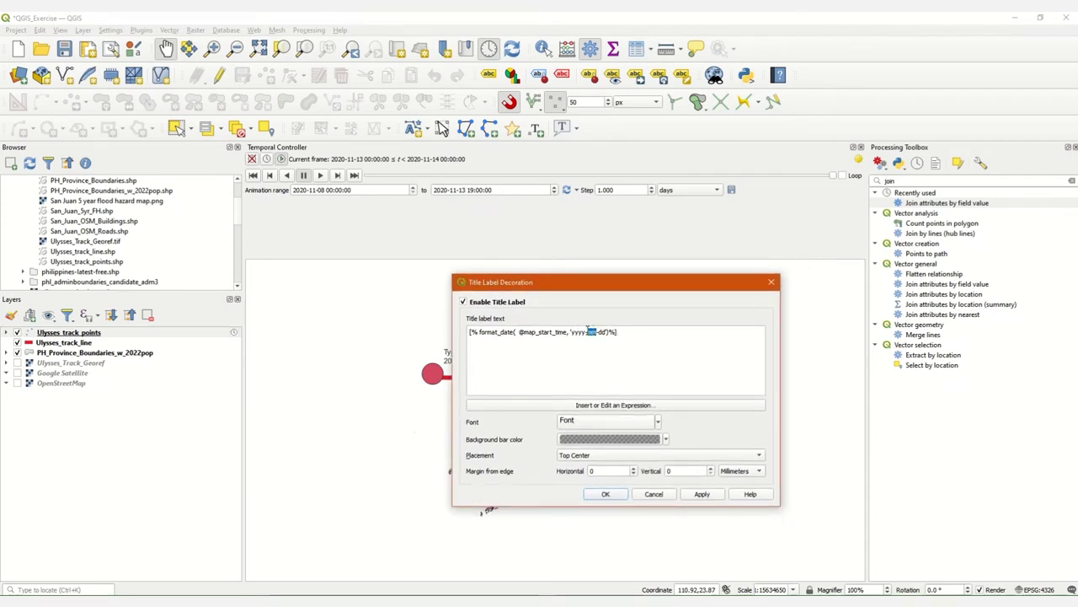
type("MM")
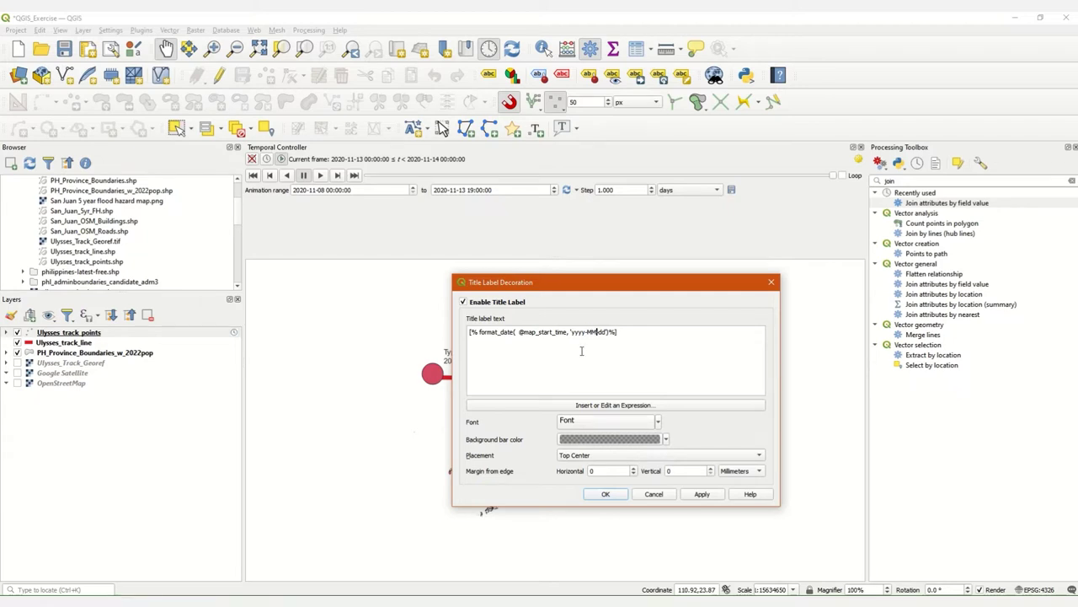
left_click_drag(617, 332, 494, 333)
left_click(493, 333)
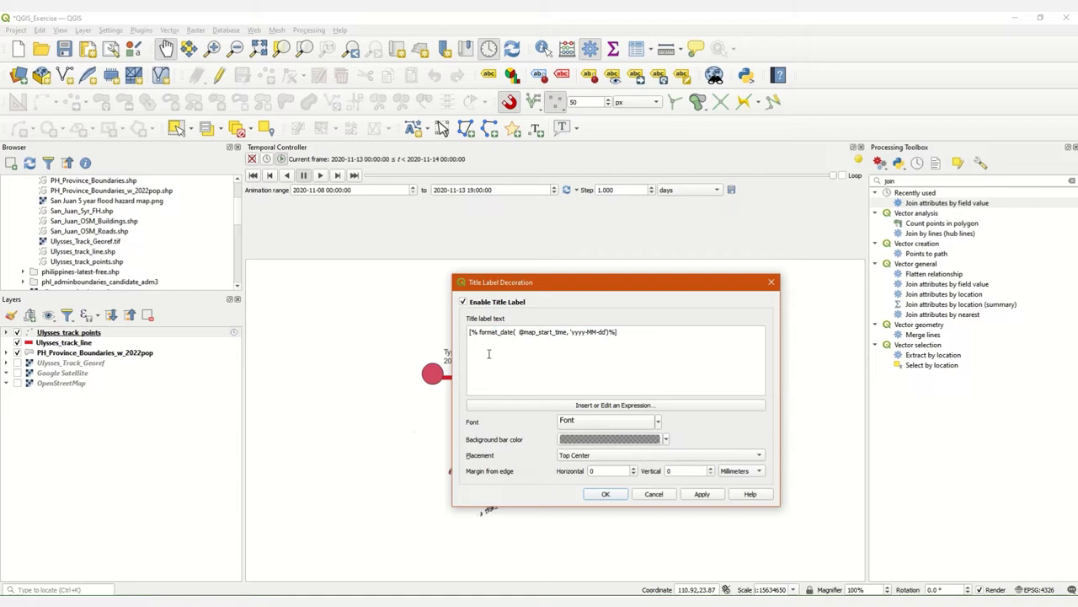
left_click(608, 495)
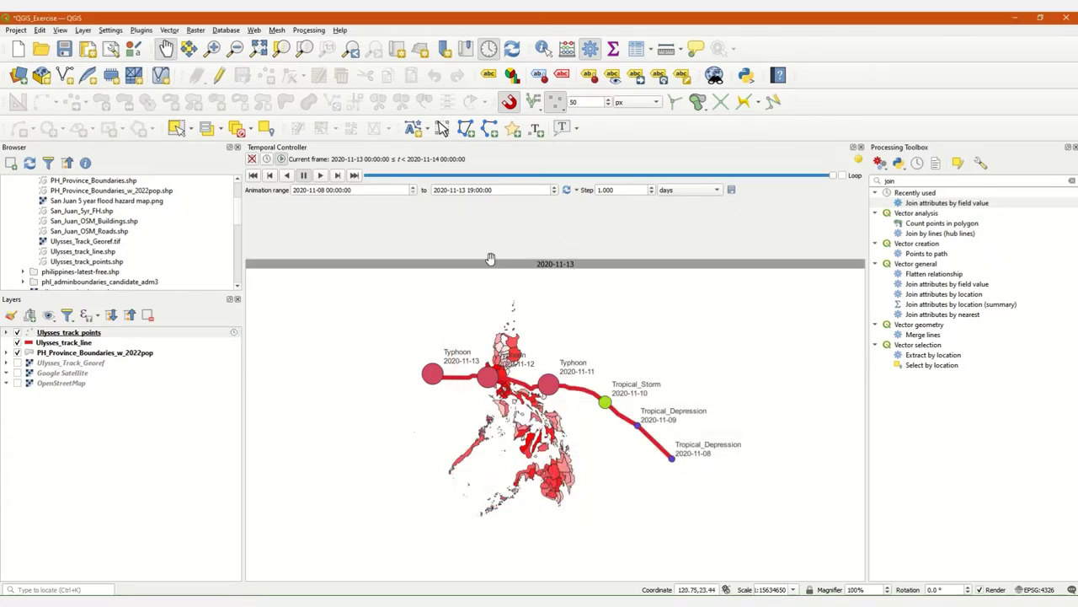
Step: Replay the track animation from its first frame and open the animation export settings
left_click(254, 176)
left_click(320, 176)
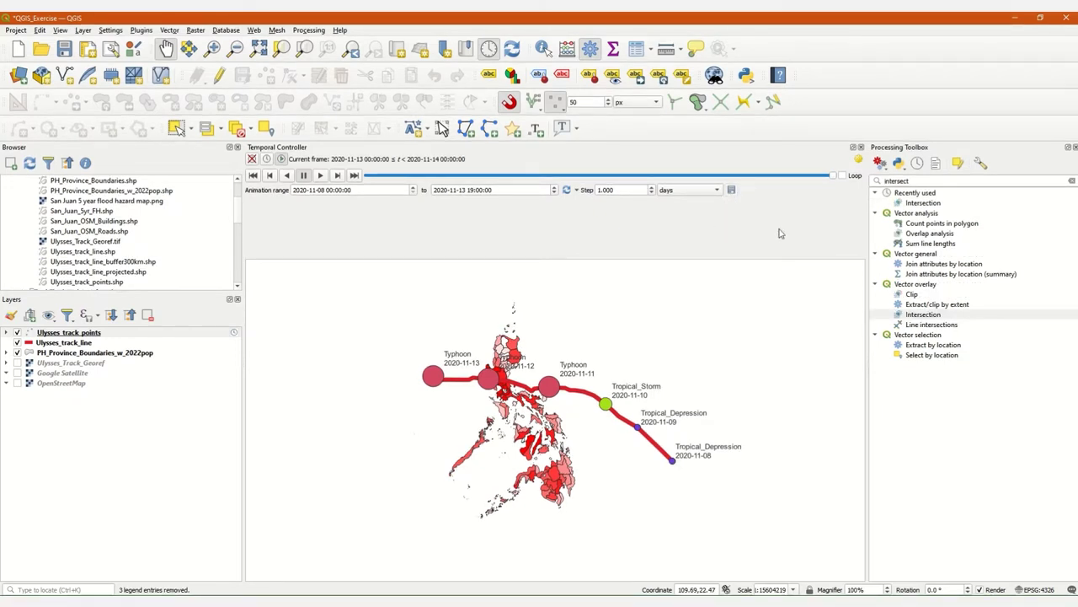
left_click(731, 191)
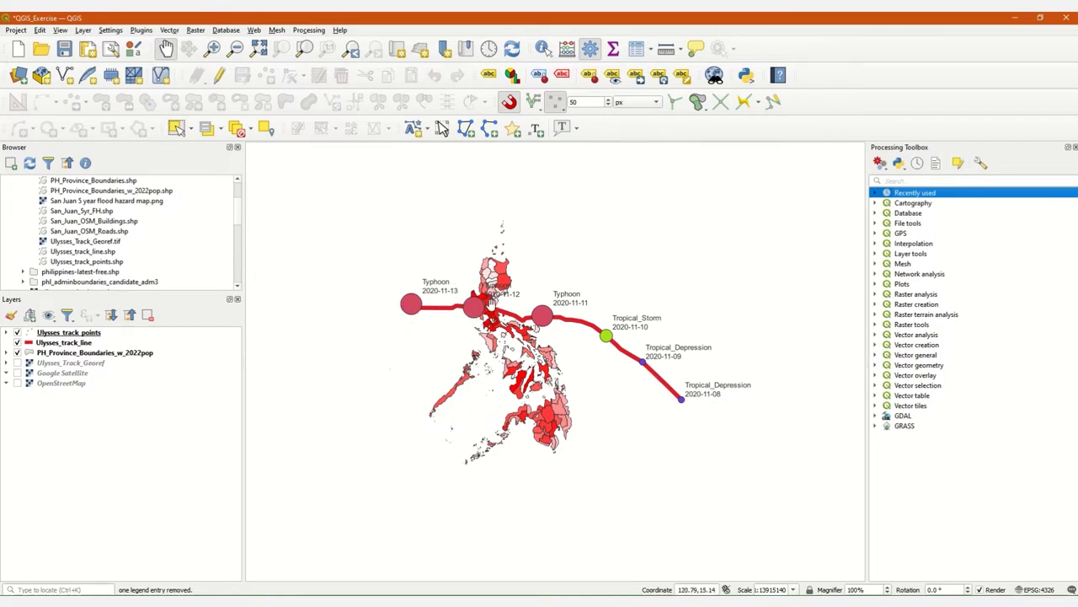
Step: Examine where the typhoon track crosses the provinces of Luzon and how the track points lie relative to them
scroll(492, 301, "up", 2)
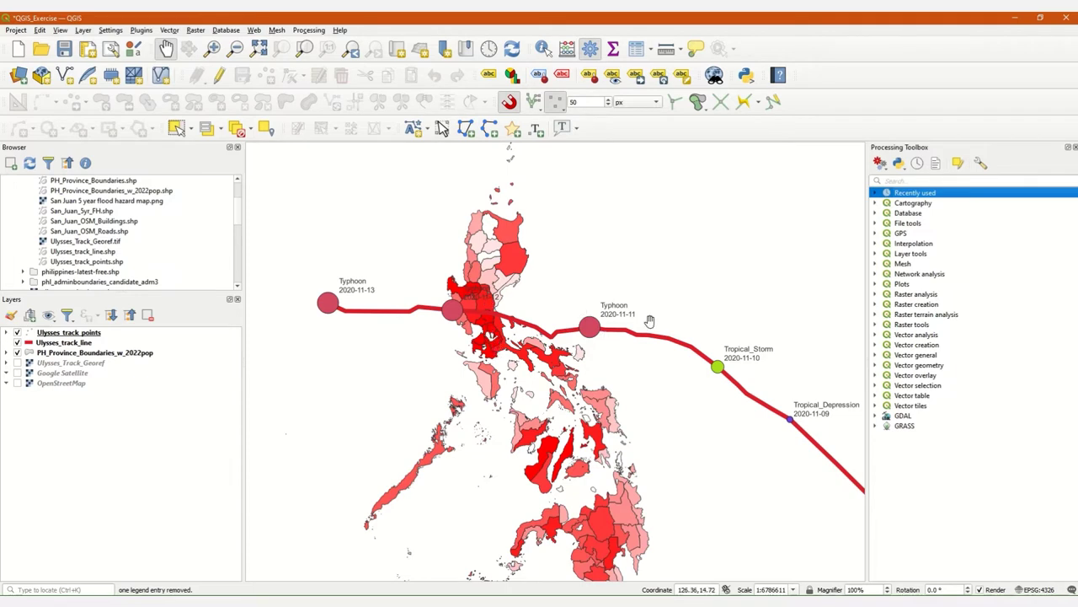
left_click_drag(650, 321, 666, 357)
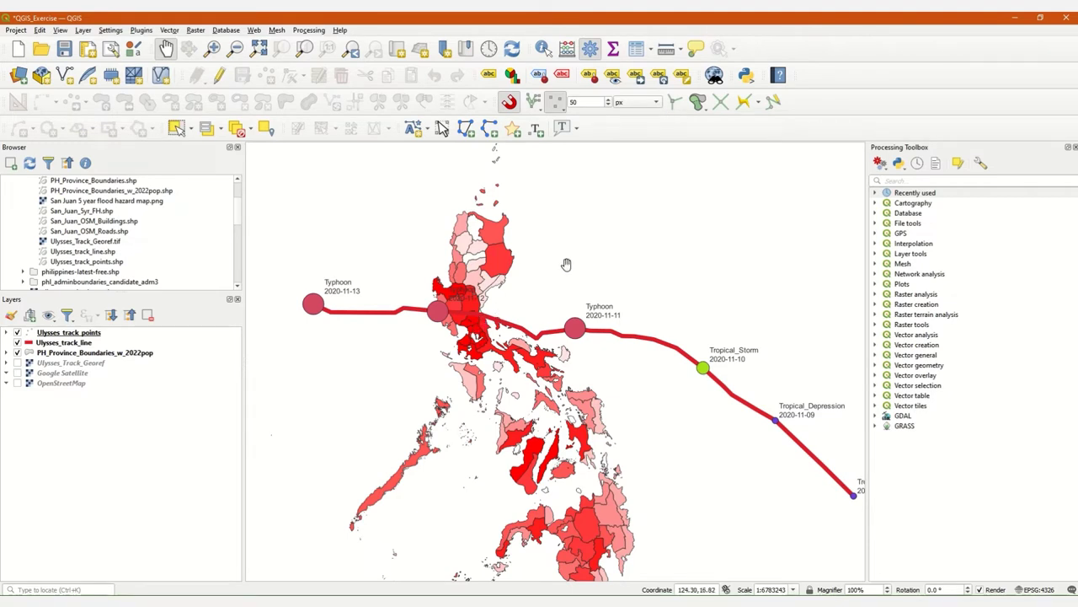
left_click(924, 179)
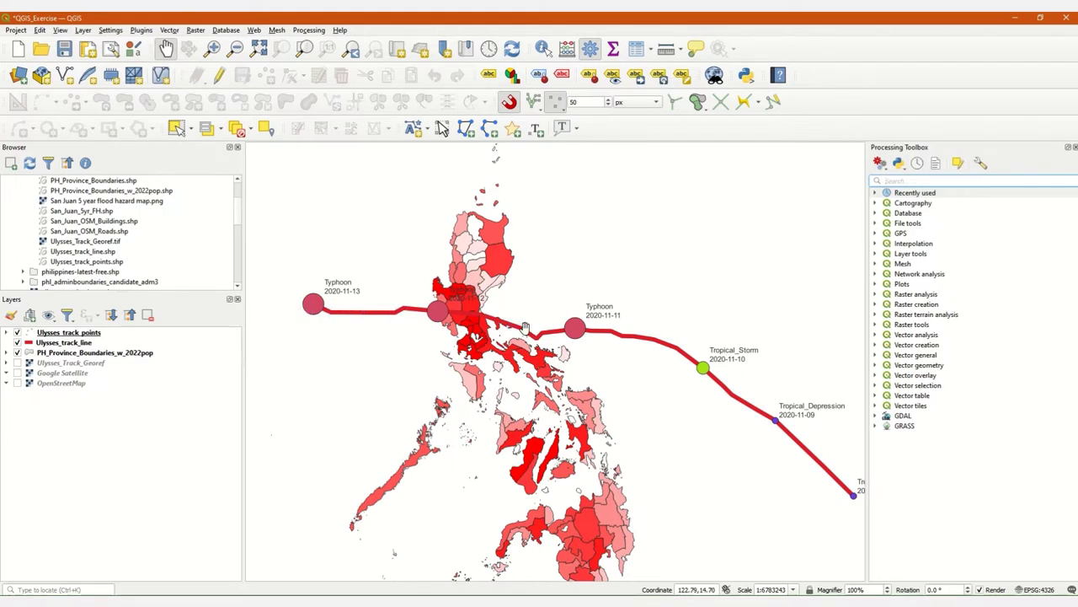
scroll(464, 318, "up", 1)
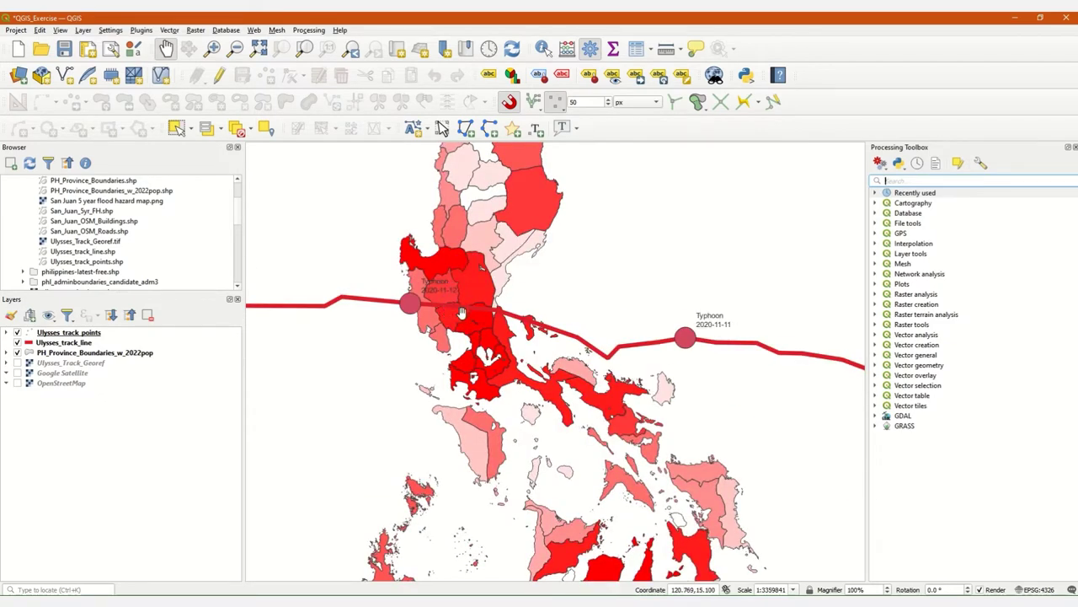
left_click_drag(488, 290, 543, 284)
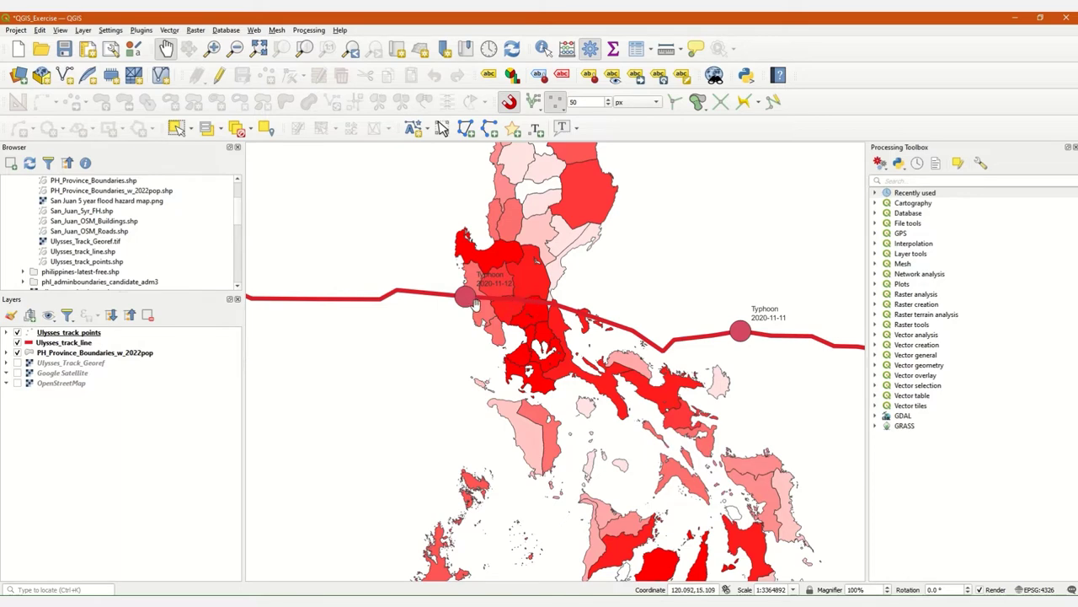
scroll(485, 302, "up", 1)
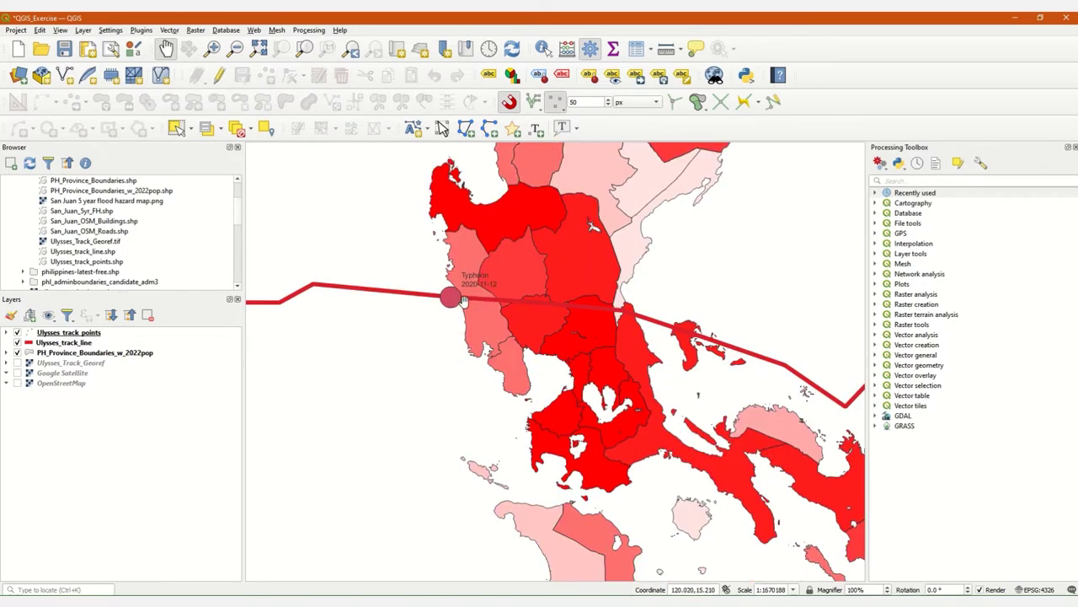
scroll(532, 313, "down", 1)
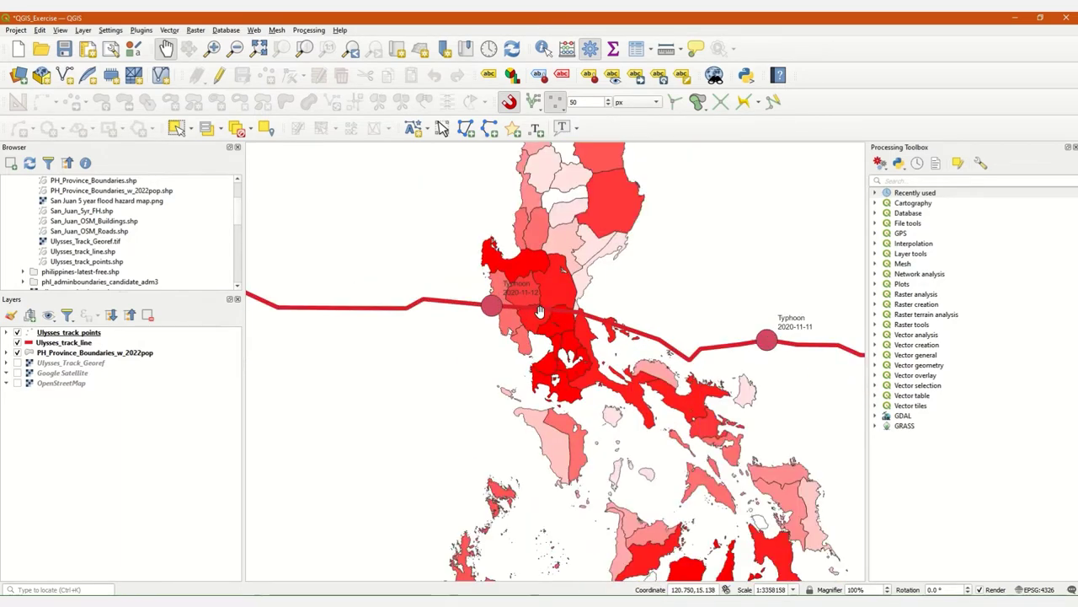
scroll(539, 312, "down", 1)
left_click_drag(572, 289, 506, 331)
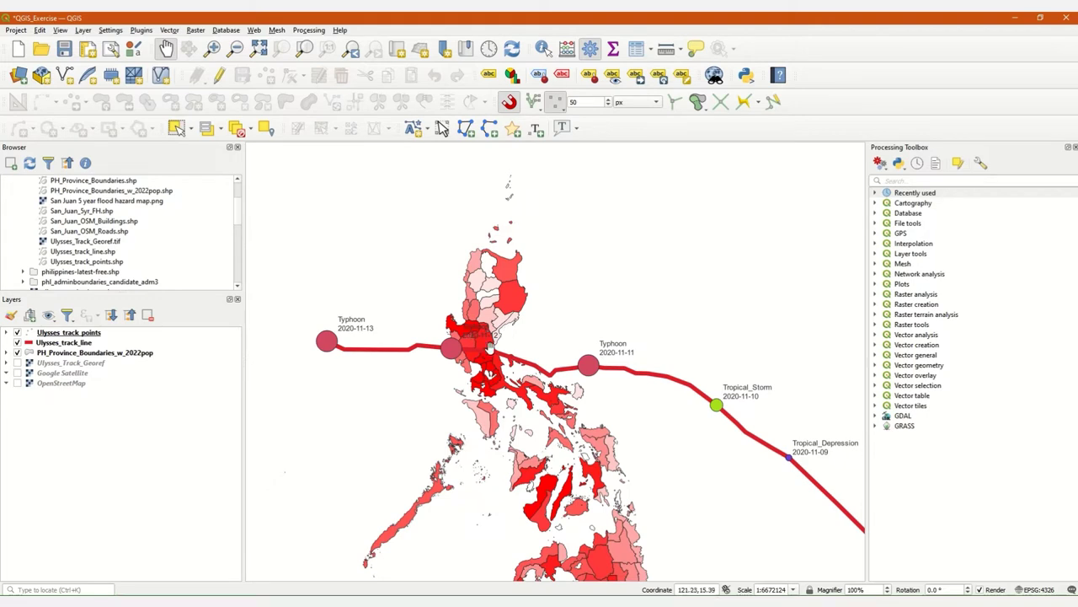
left_click_drag(490, 347, 499, 308)
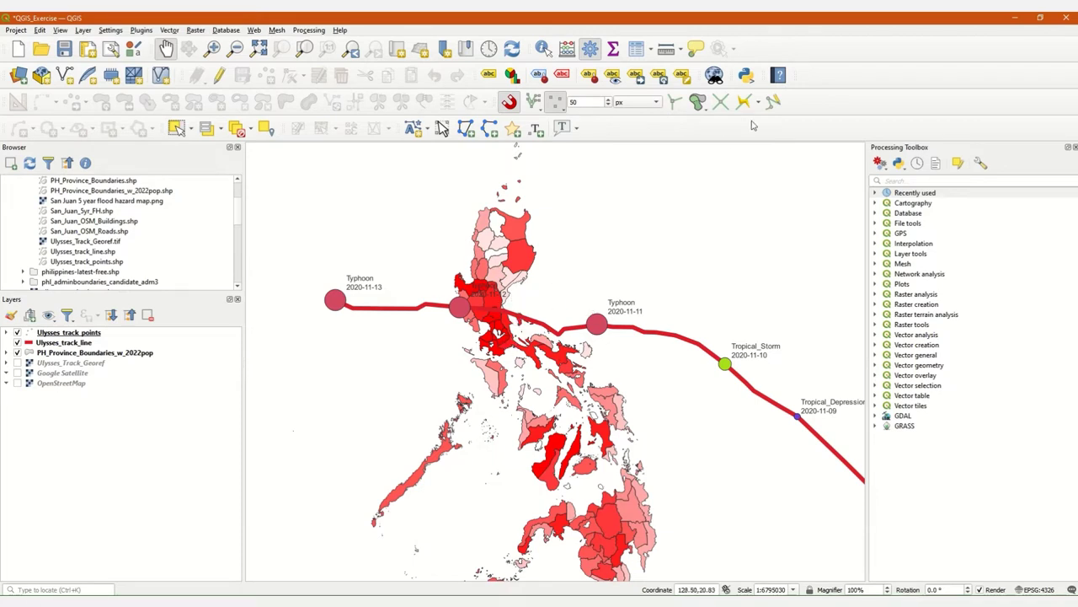
left_click_drag(679, 193, 655, 204)
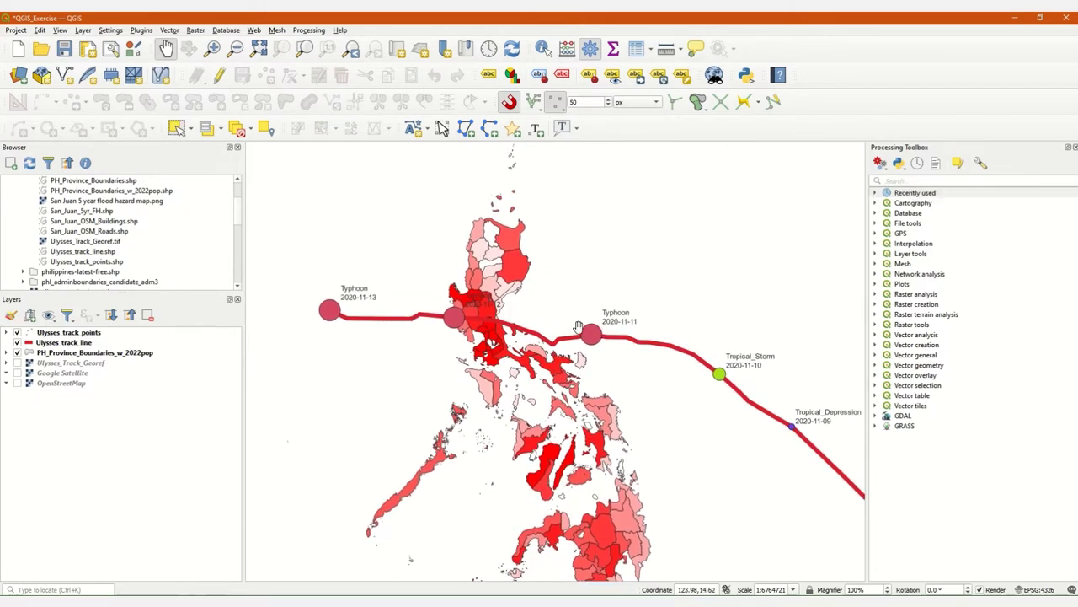
Step: Find the vector geometry Buffer tool, check the distance unit it offers for Ulysses_track_points, and close it without running
left_click(901, 181)
type("b")
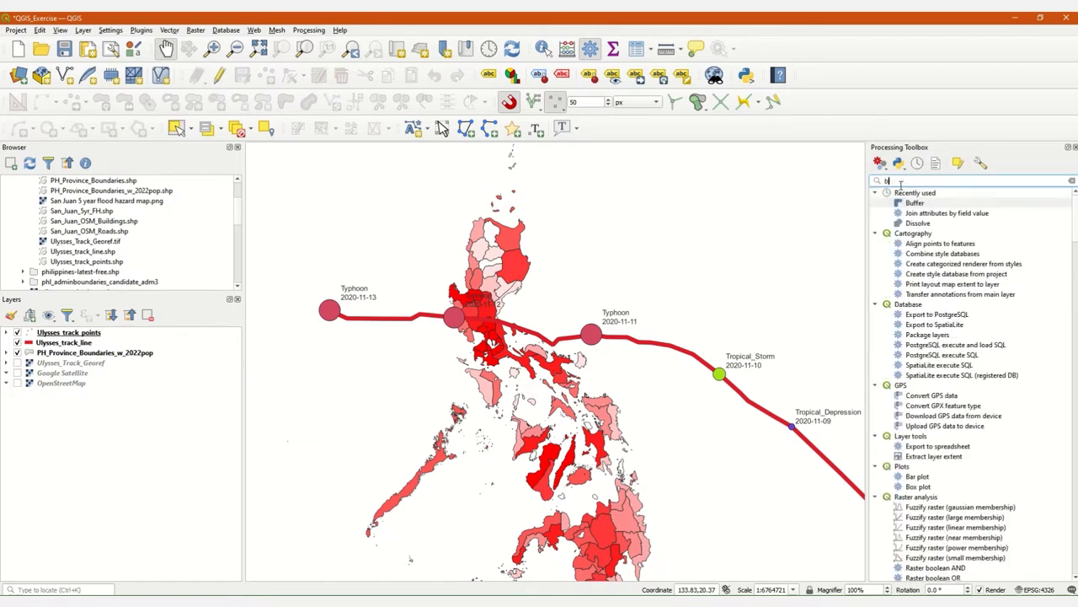
type("uffer")
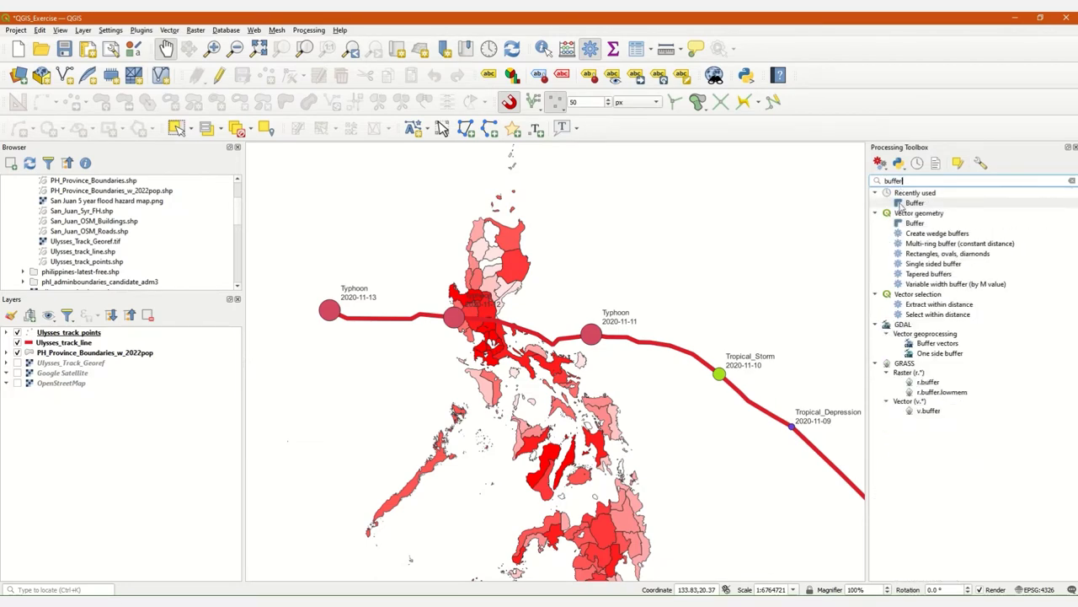
left_click(903, 224)
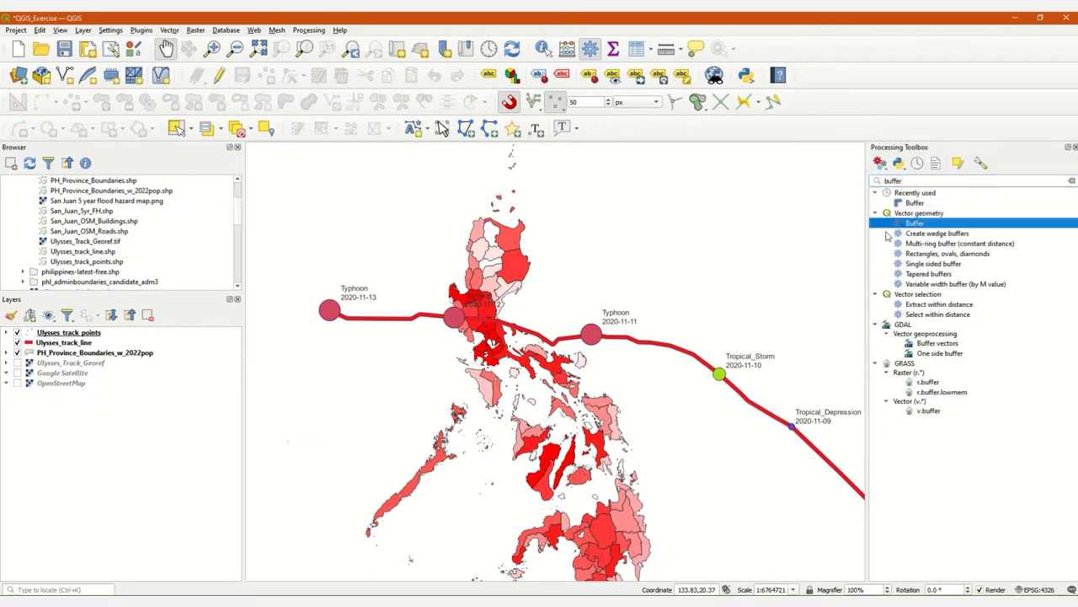
double_click(913, 224)
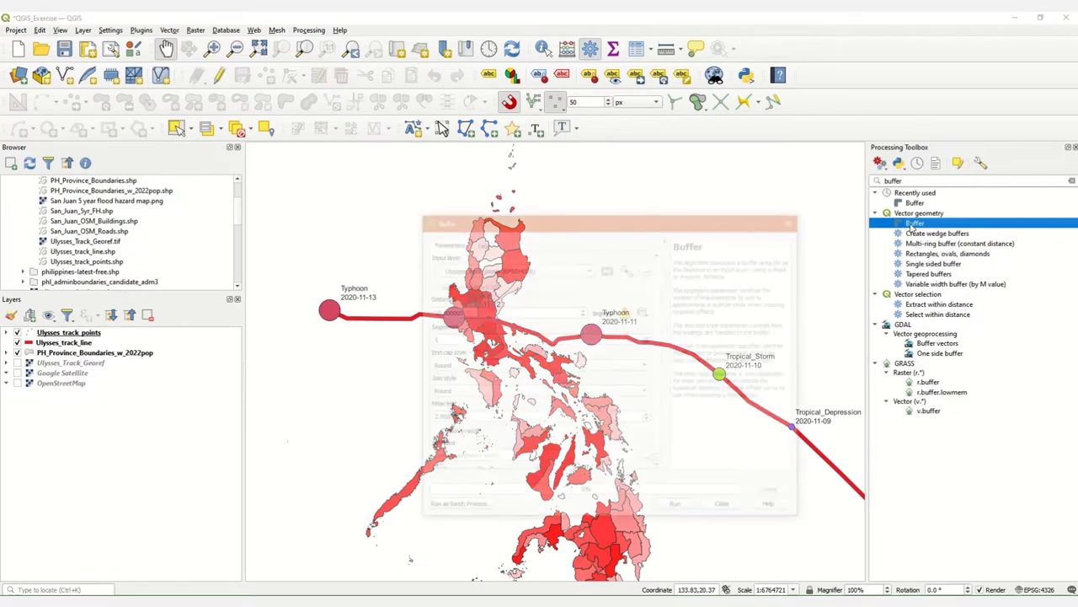
left_click_drag(565, 225, 718, 212)
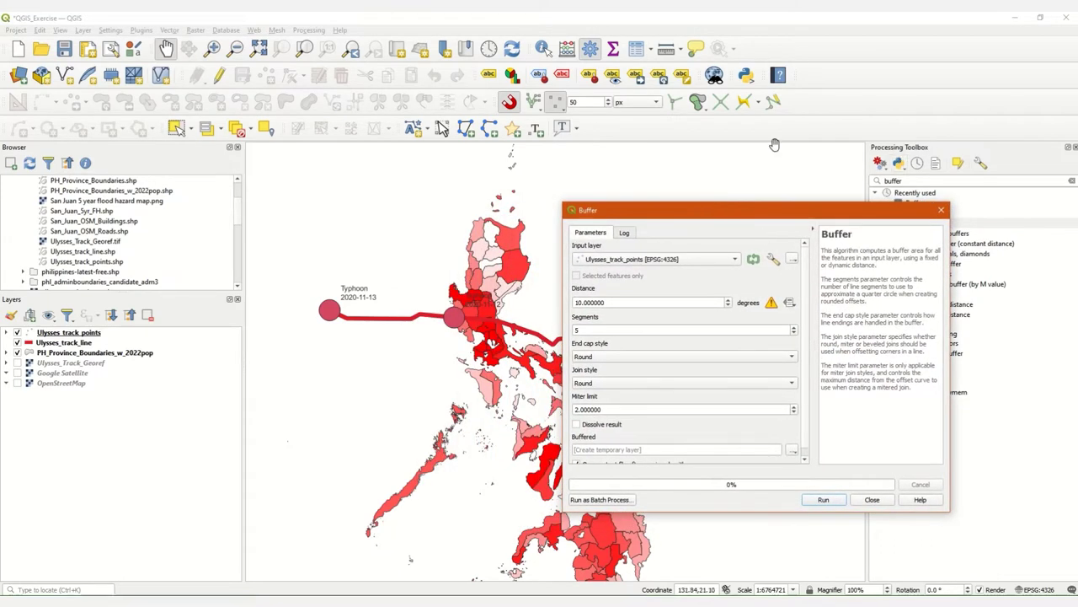
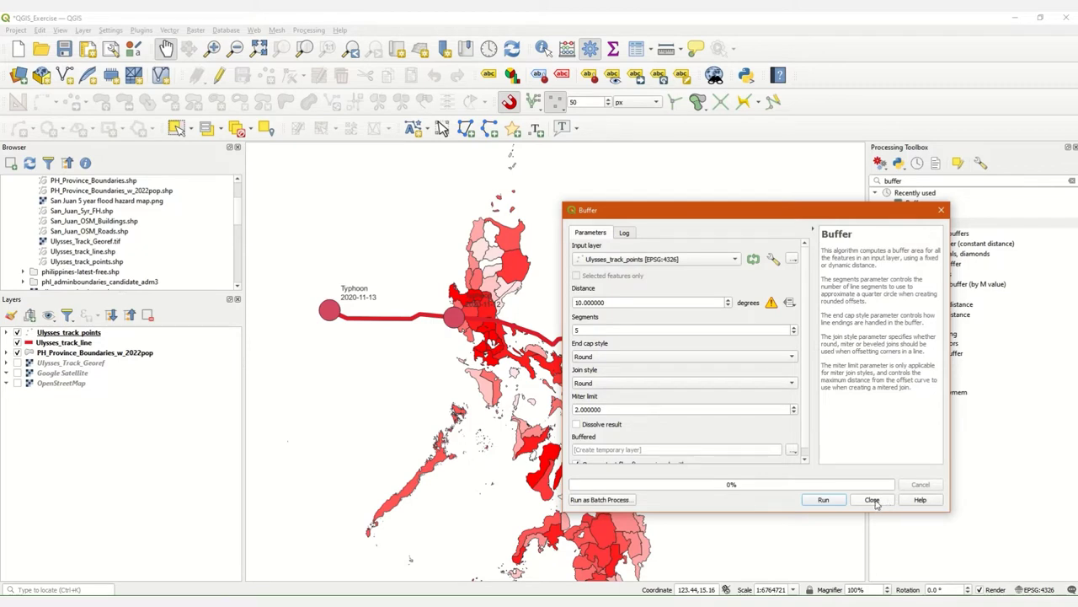
left_click(873, 499)
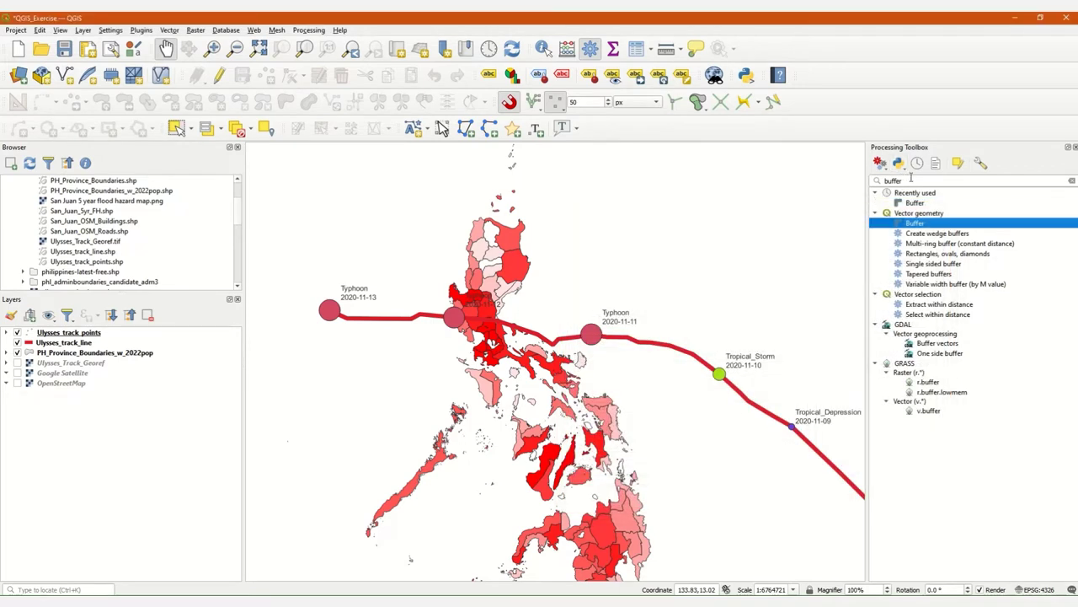
Step: Search the processing algorithms for "project", open Reproject layer and set Ulysses_track_line as its input layer
left_click_drag(903, 181, 858, 183)
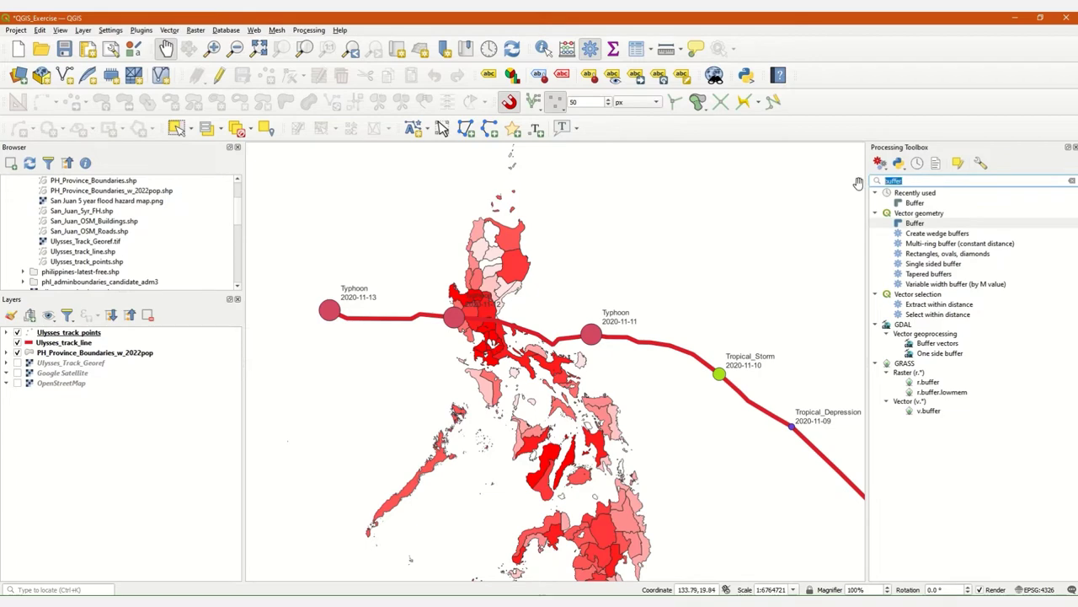
type("project")
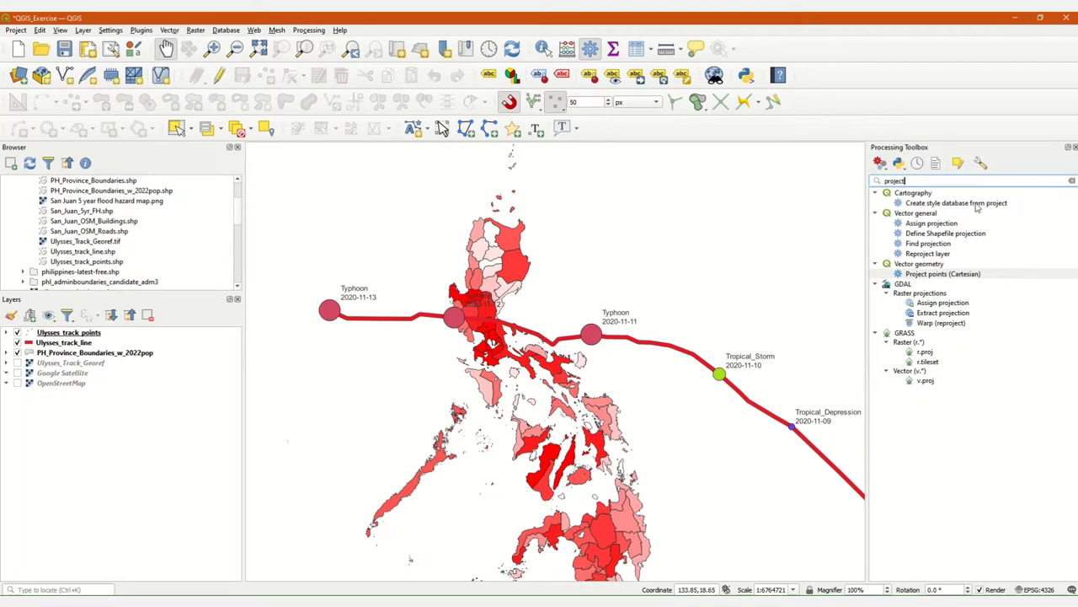
left_click(916, 256)
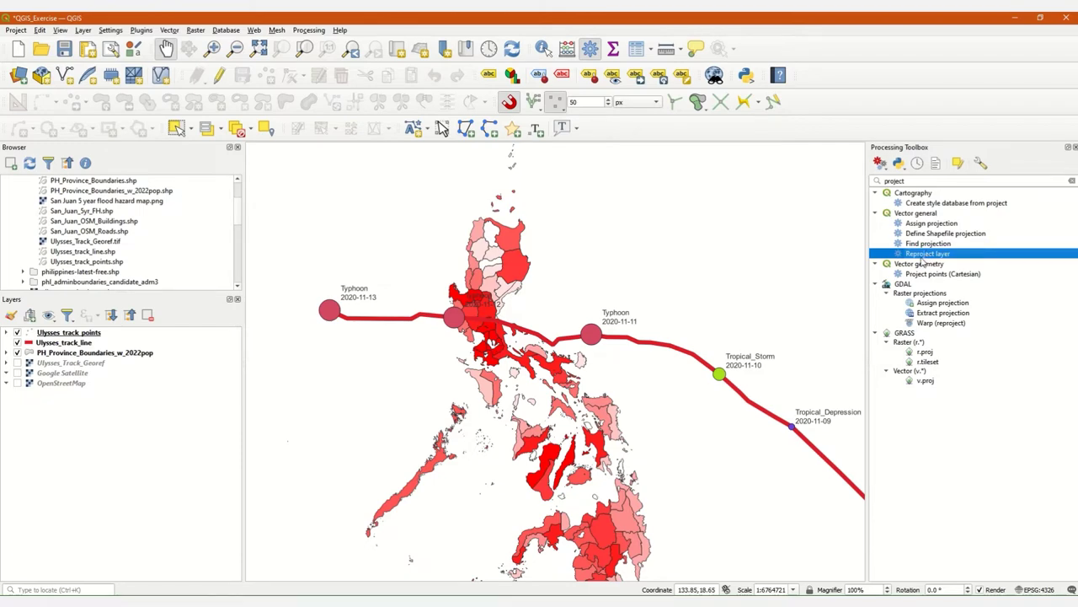
double_click(925, 256)
left_click_drag(679, 217, 660, 252)
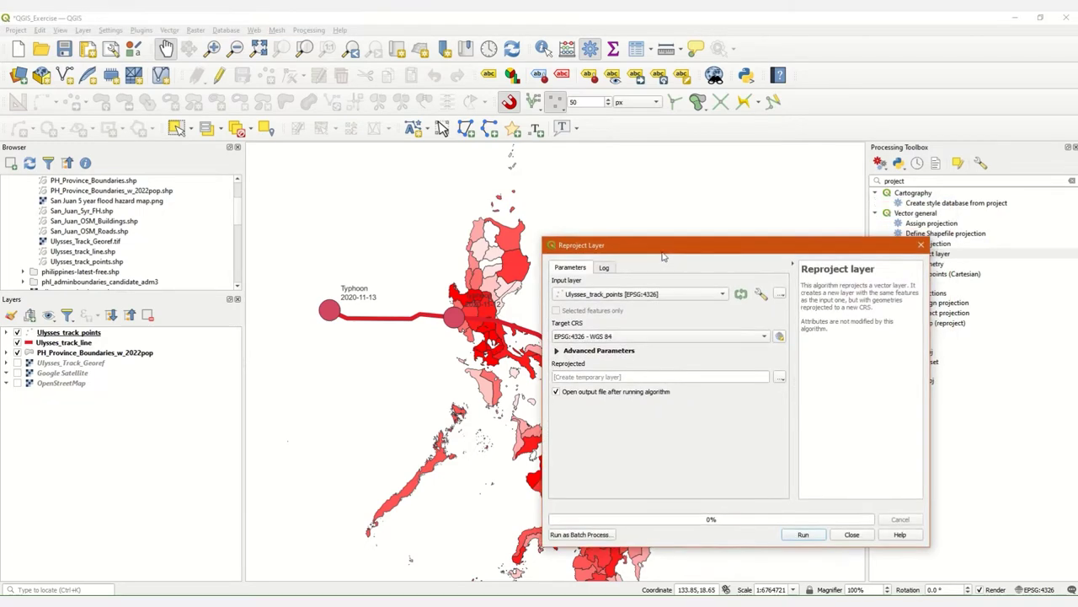
left_click(657, 297)
left_click(625, 285)
Step: Set the target CRS to EPSG:32651 - WGS 84 / UTM zone 51N, filtering the coordinate systems by "51n"
left_click(706, 340)
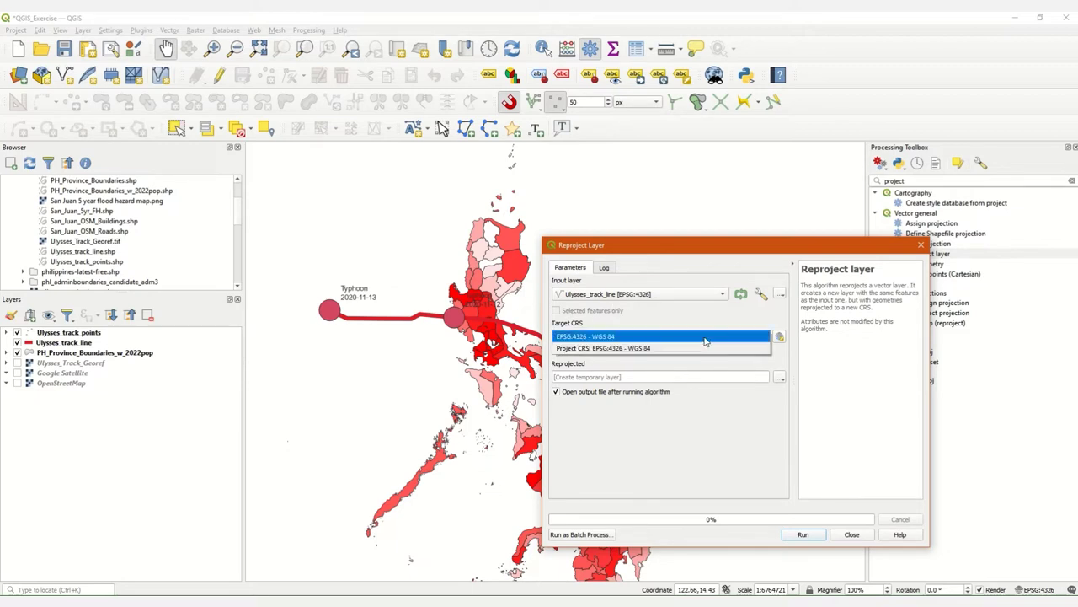
left_click(706, 339)
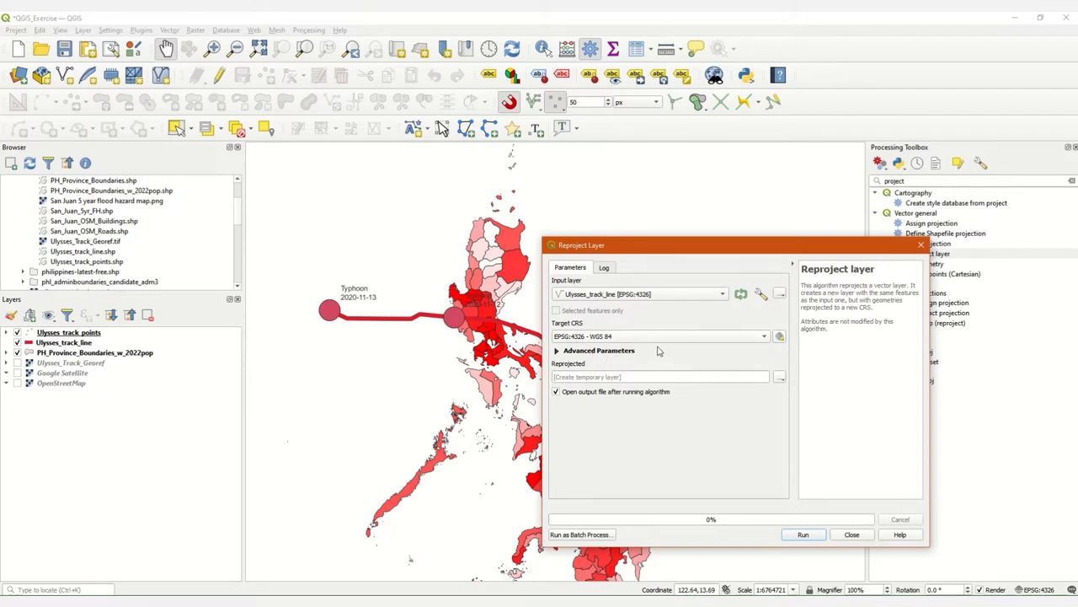
left_click(781, 339)
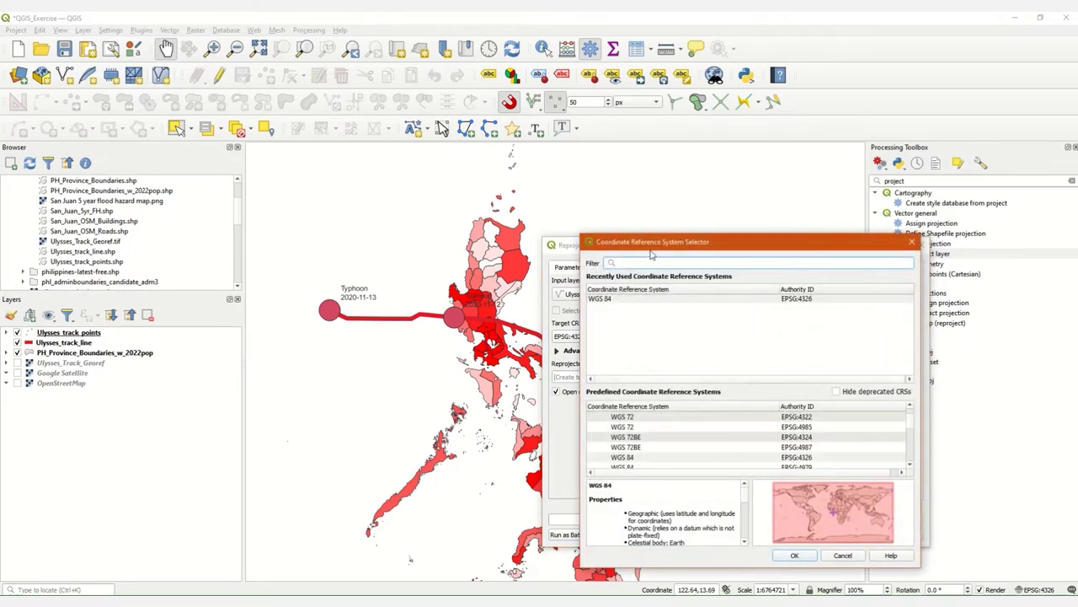
left_click_drag(666, 243, 515, 244)
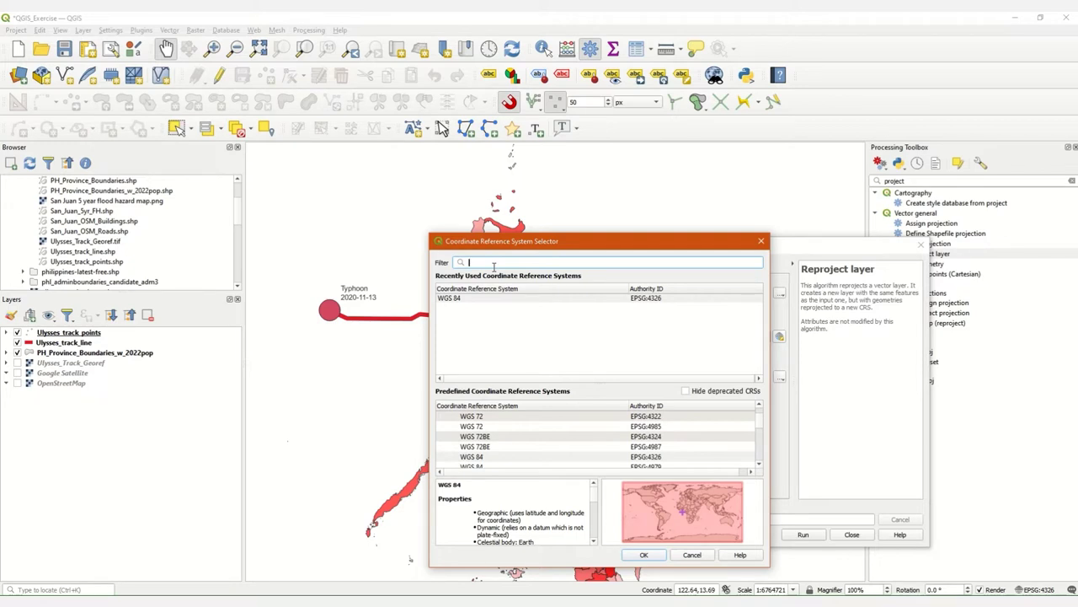
type("51n")
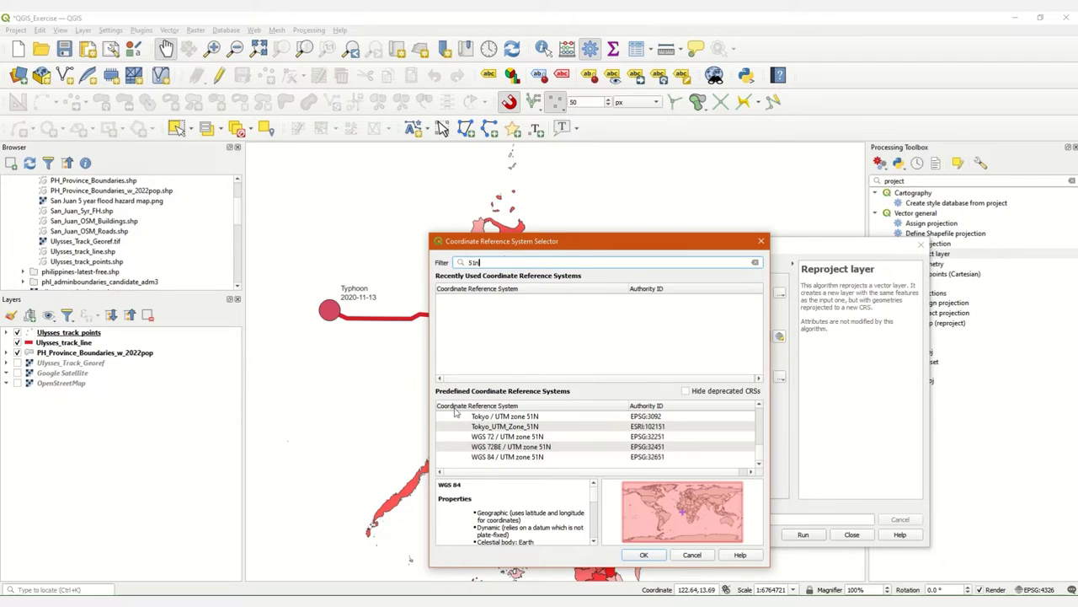
left_click(485, 457)
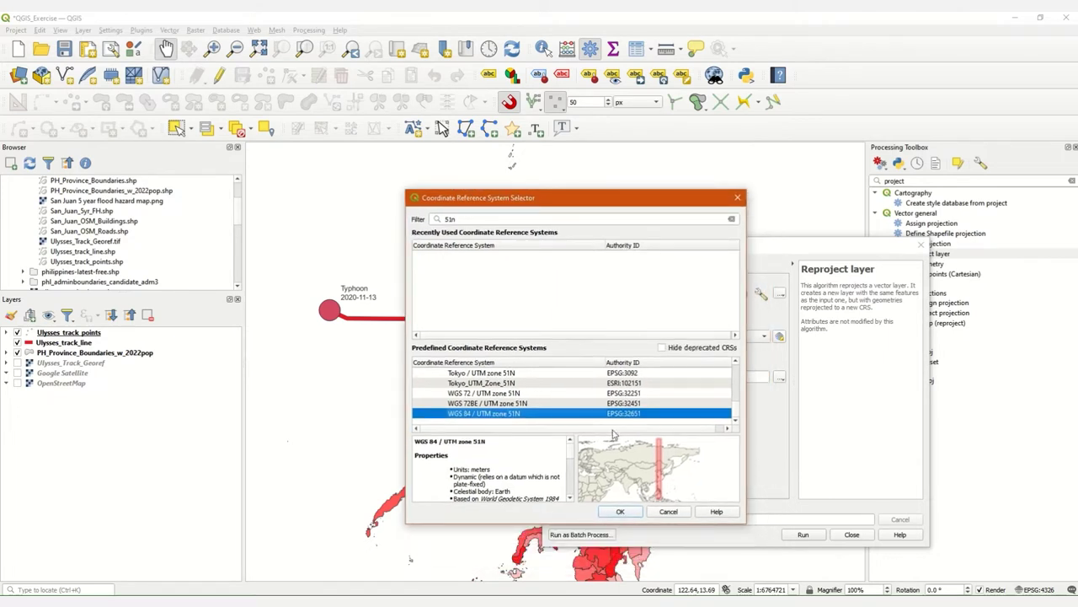
left_click(621, 512)
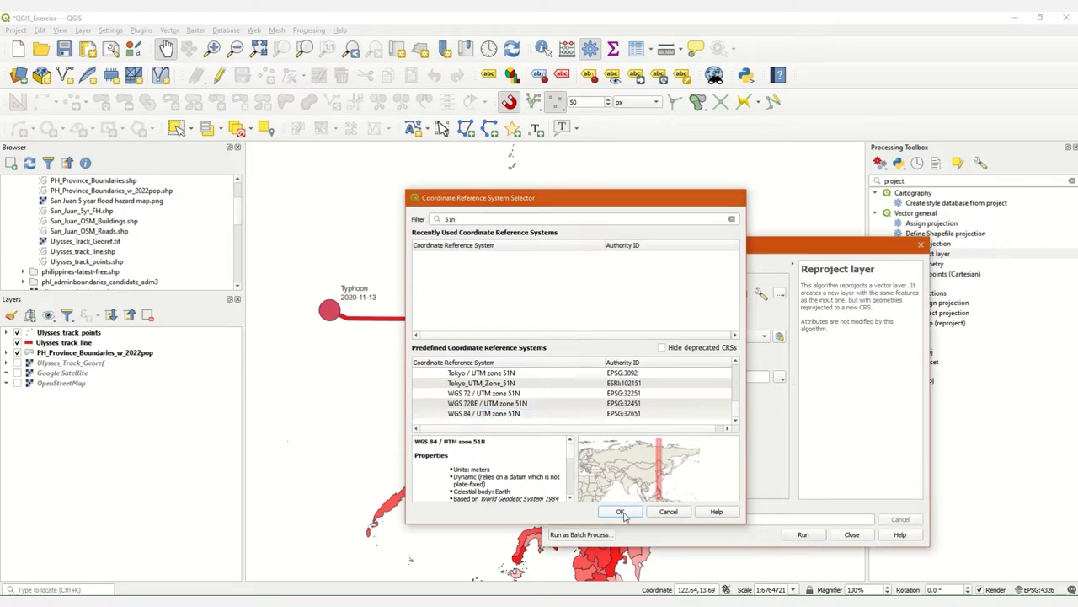
Step: Save the reprojected output as Ulysses_track_line_projected.shp in the Outputs folder, run Reproject layer and close the tool
left_click(781, 378)
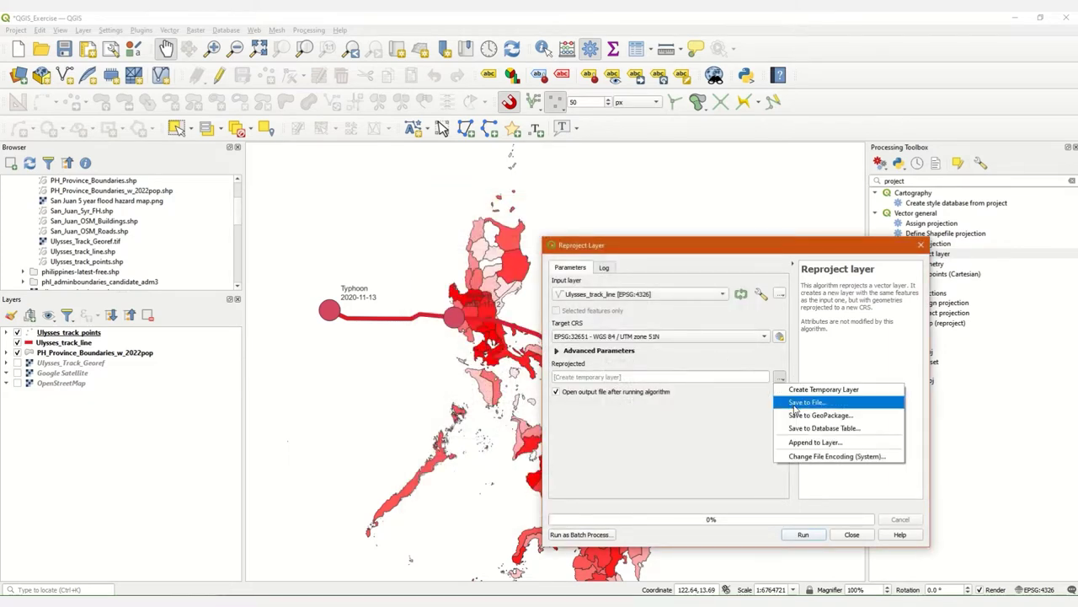
left_click(796, 401)
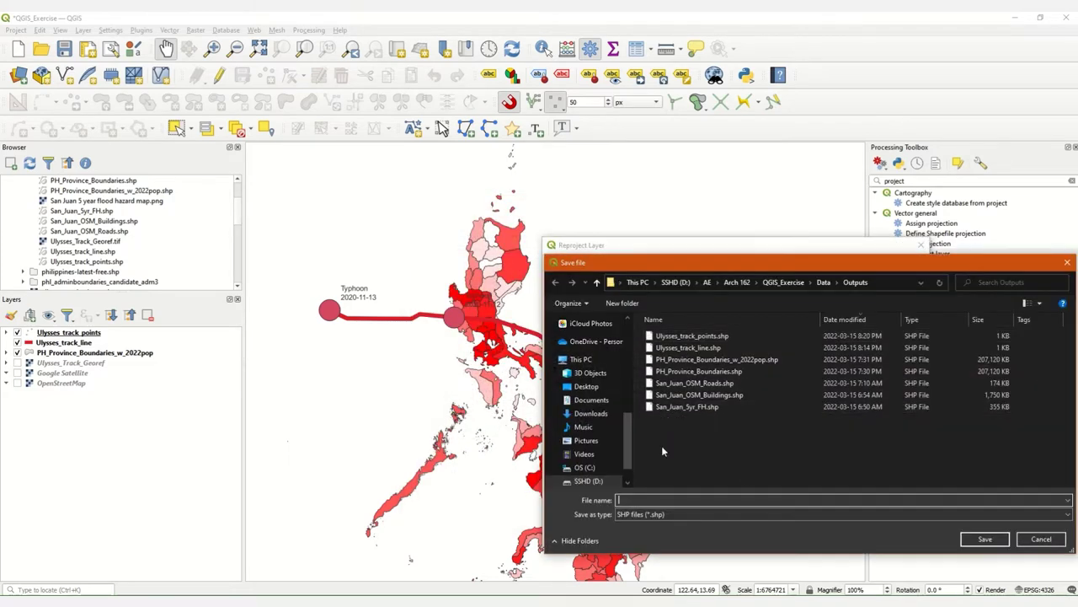
left_click(687, 347)
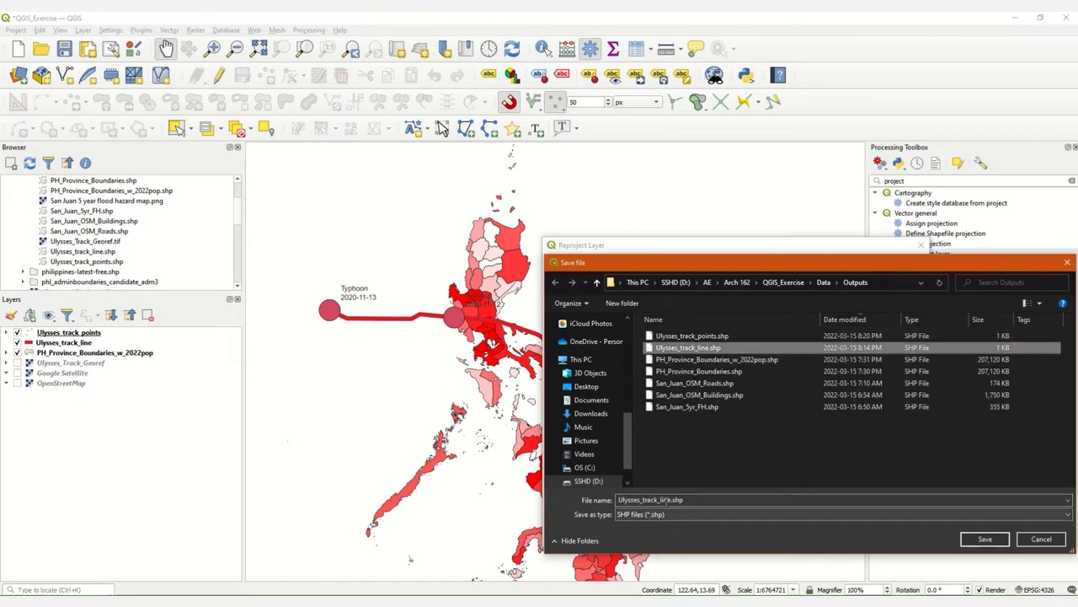
double_click(670, 499)
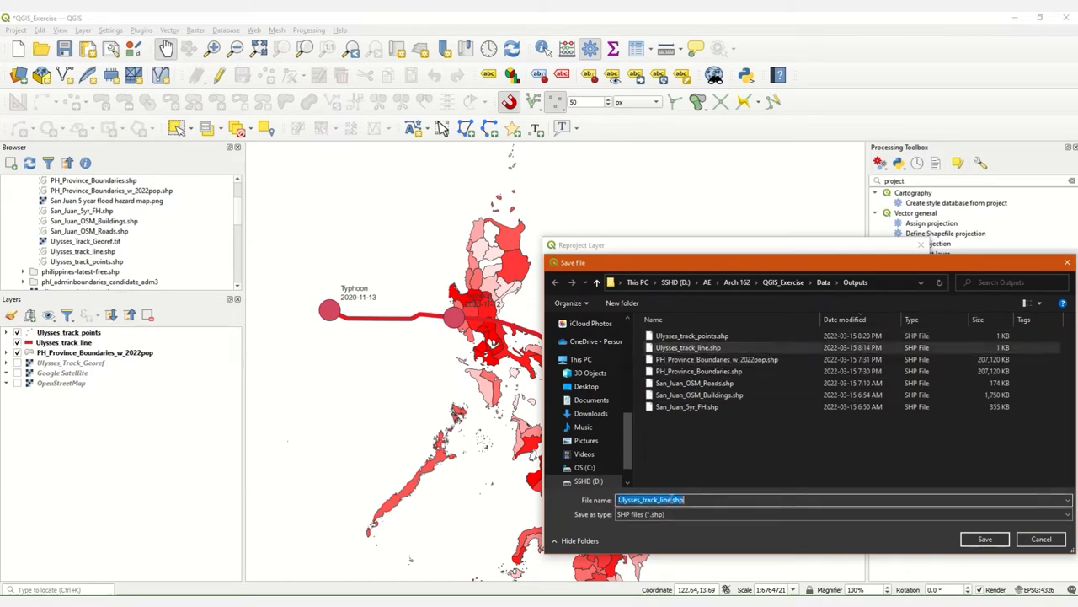
left_click(671, 500)
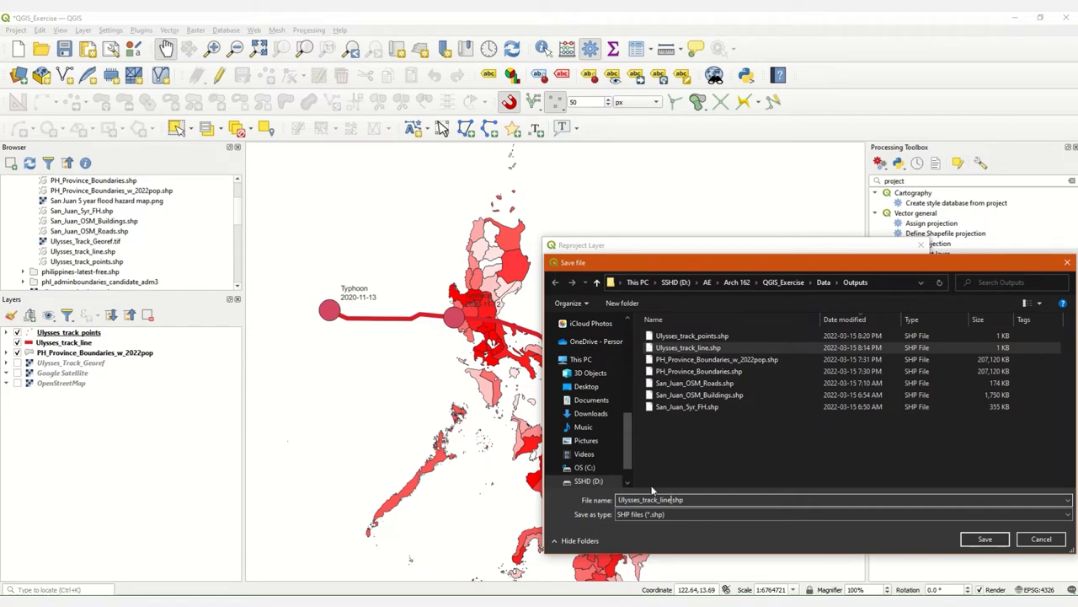
type("_projecte")
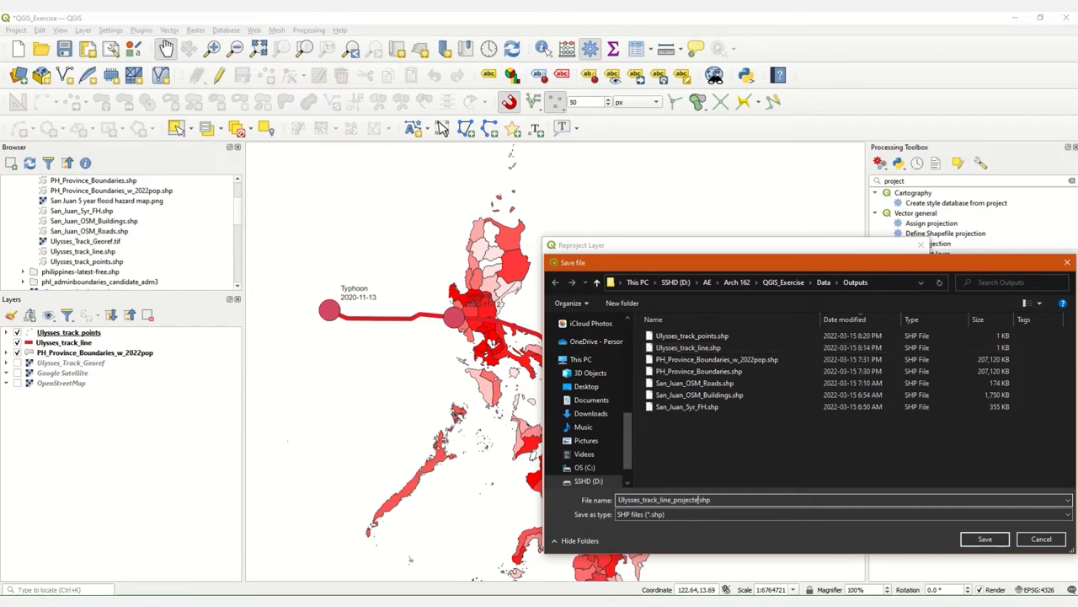
type("d.")
left_click(977, 539)
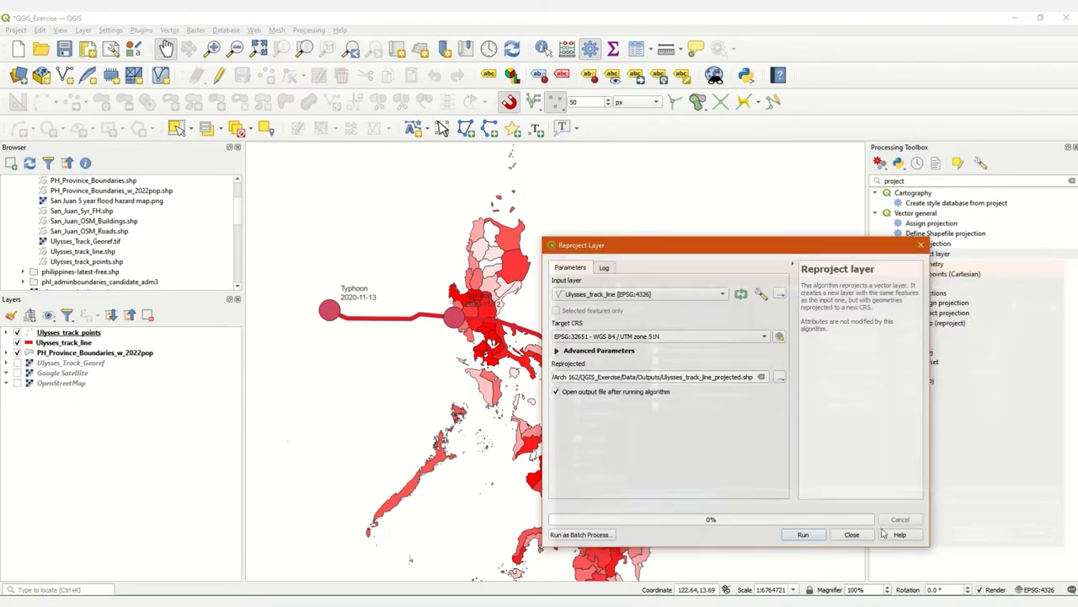
left_click(795, 537)
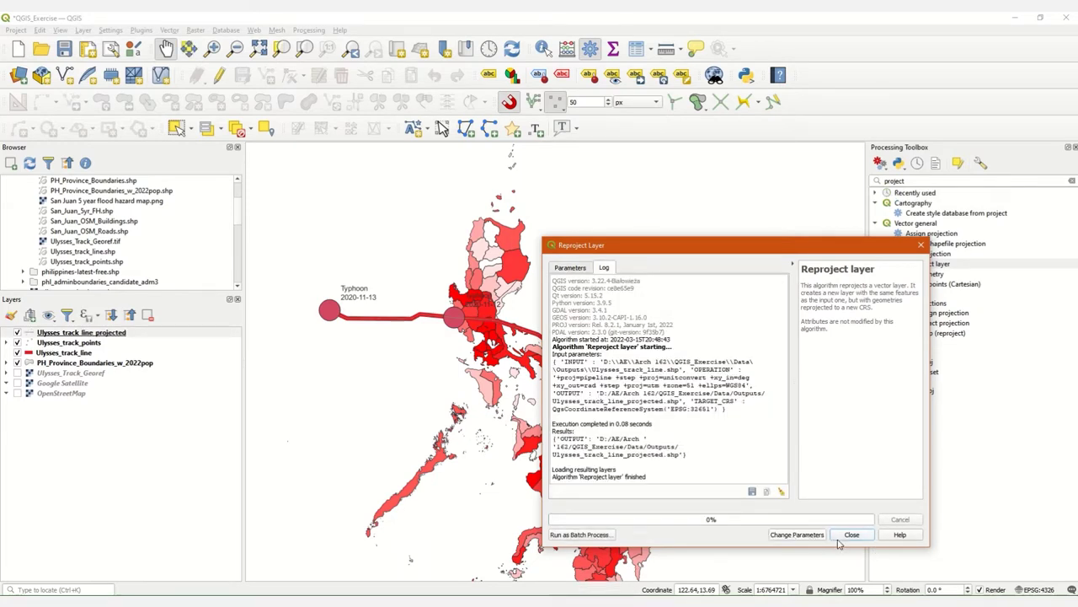
left_click(849, 533)
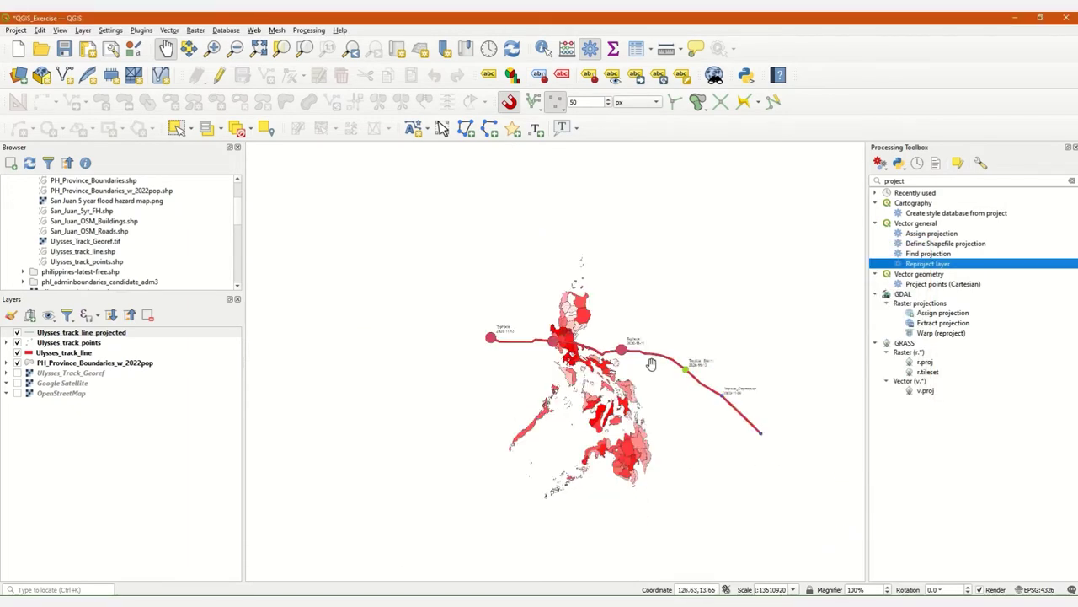
Step: Hide the original Ulysses_track_line layer and make Ulysses_track_line_projected the active layer
left_click_drag(652, 365, 542, 292)
left_click_drag(440, 272, 566, 331)
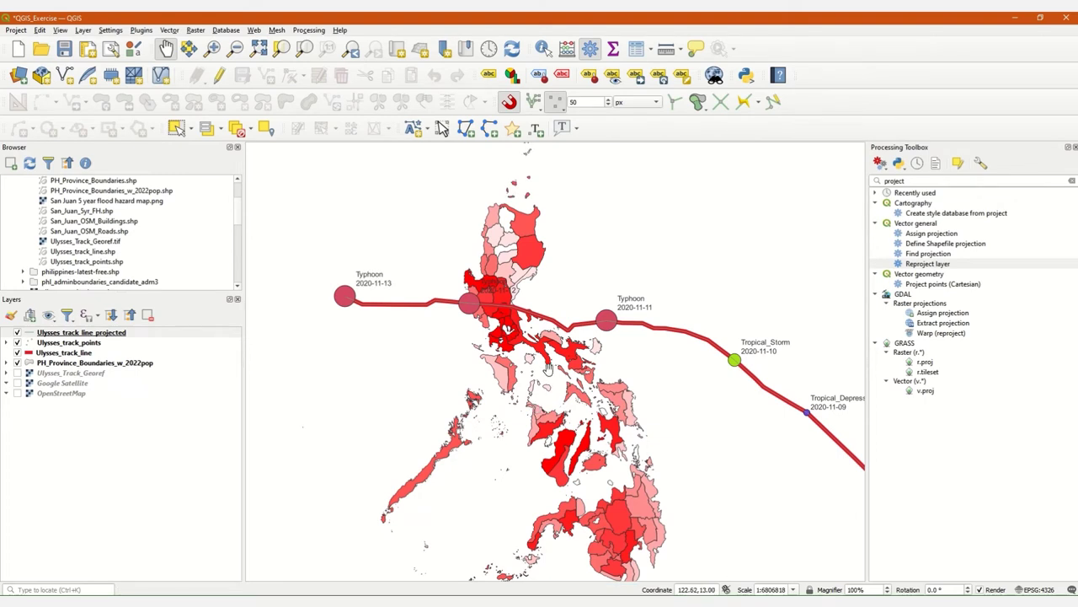
scroll(592, 350, "down", 1)
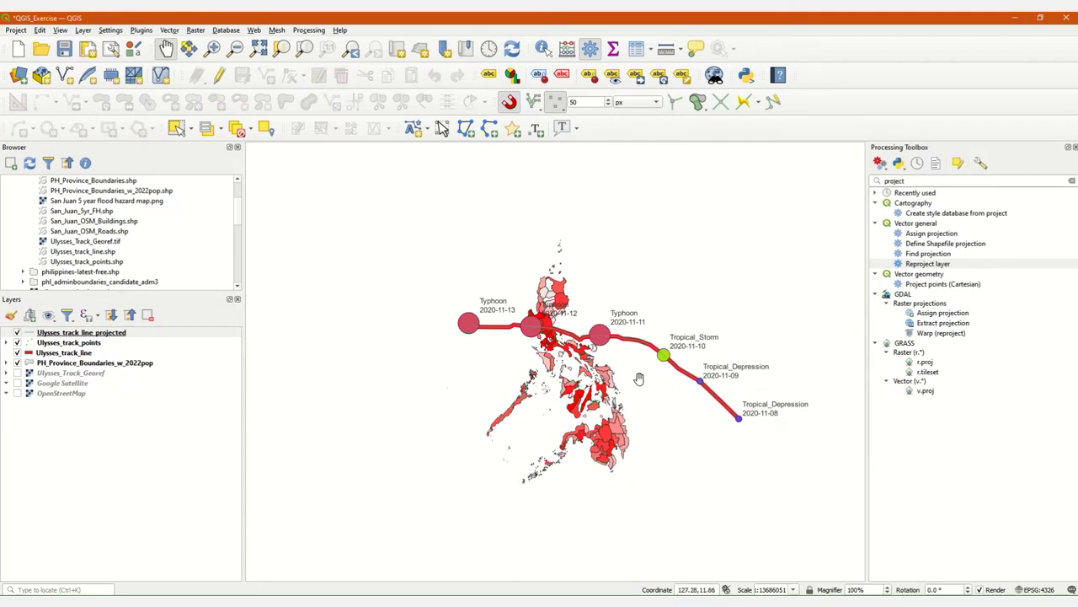
scroll(650, 383, "up", 1)
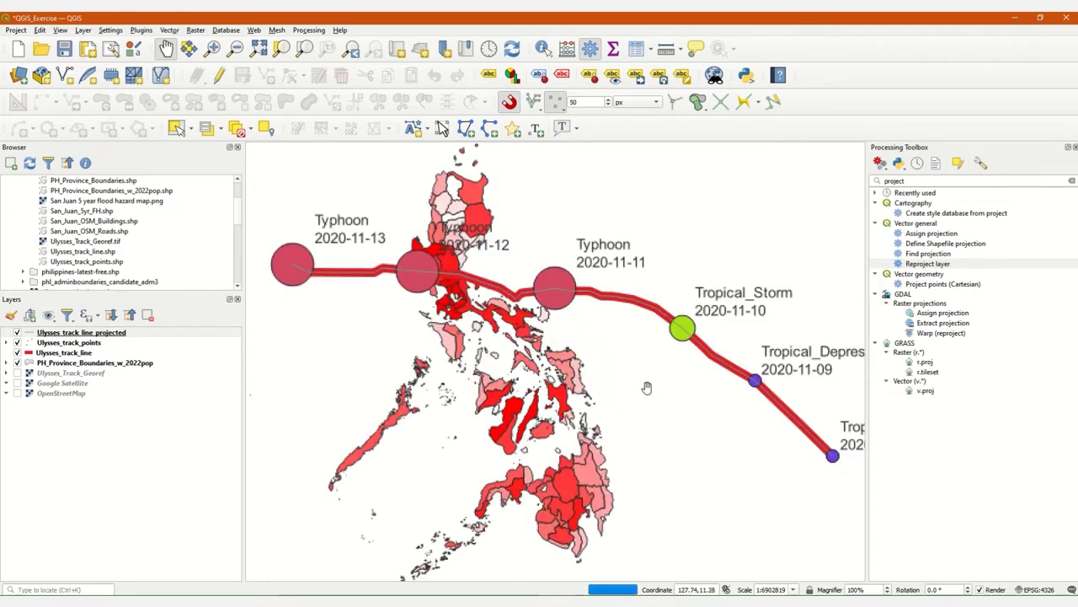
left_click_drag(621, 385, 653, 432)
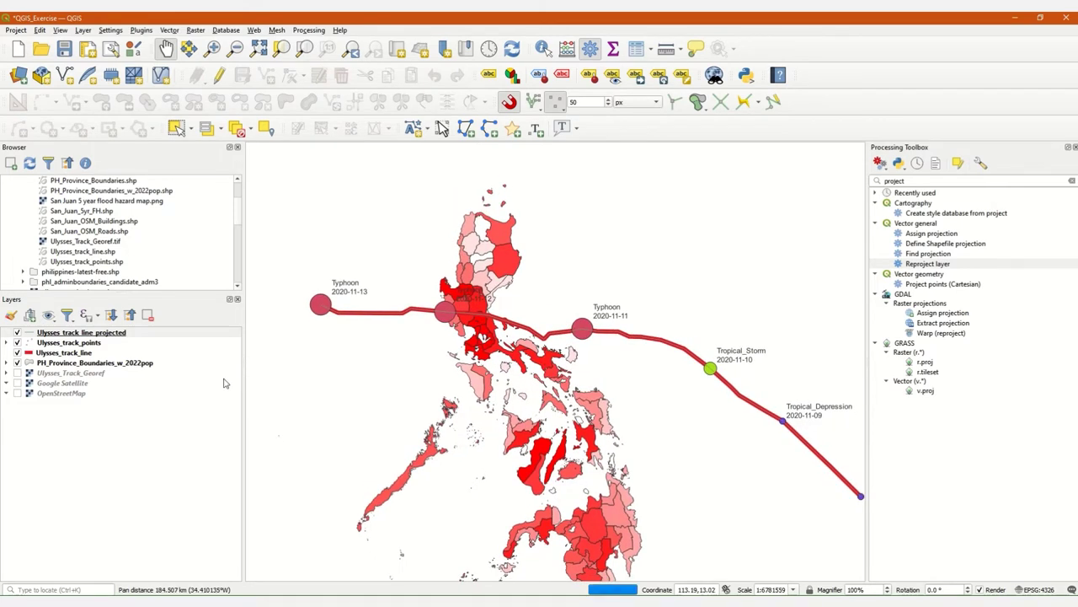
left_click(17, 353)
left_click(93, 332)
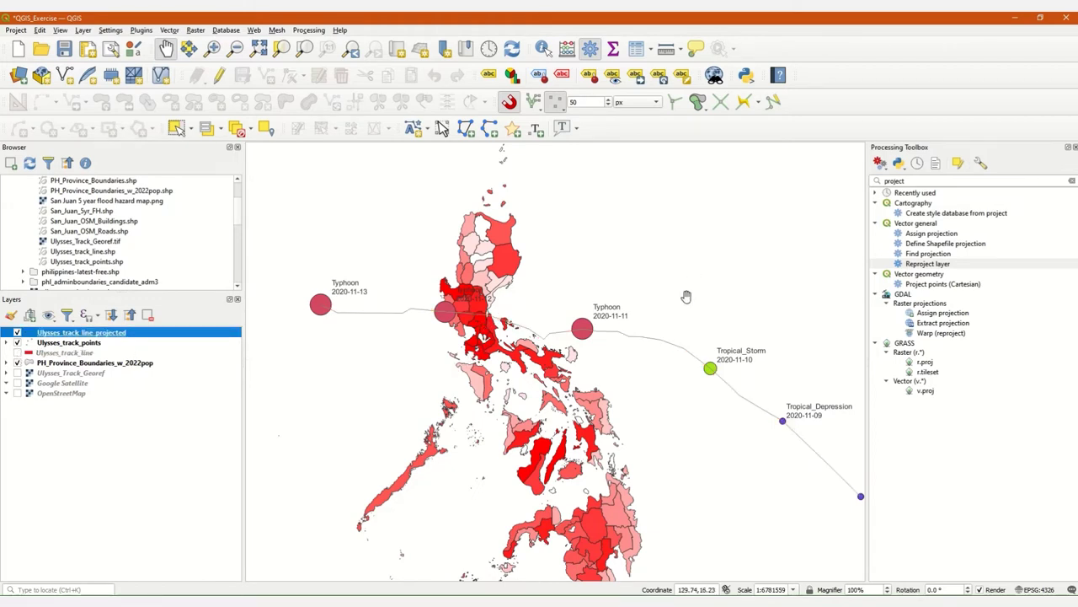
Step: Search the processing algorithms for "buffer", open the vector geometry Buffer tool for Ulysses_track_line_projected and check its distance units
left_click(910, 181)
type("buffer")
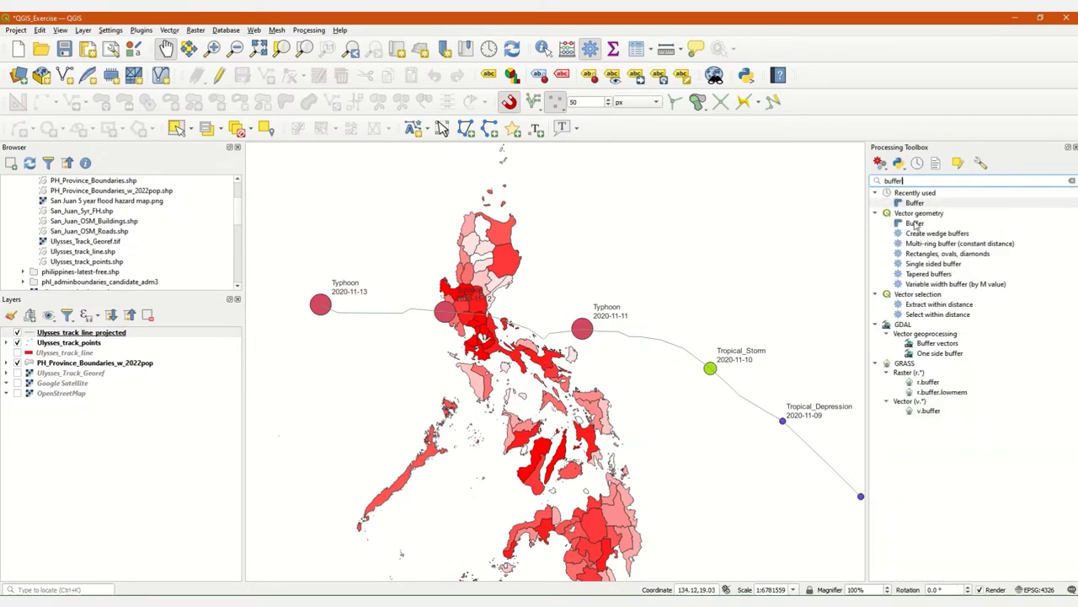
double_click(915, 223)
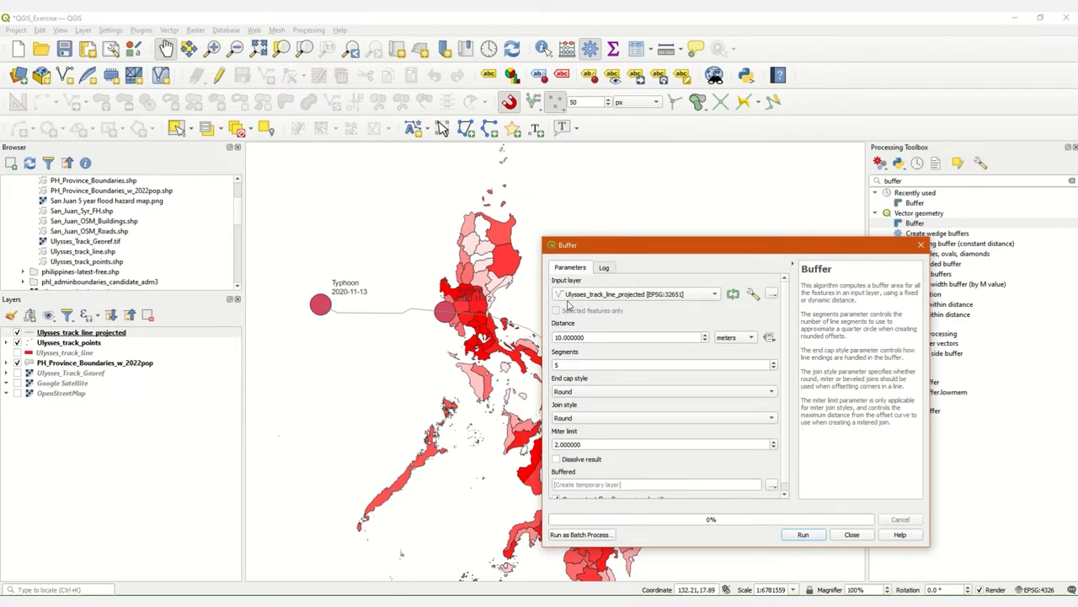
left_click(734, 340)
left_click(734, 339)
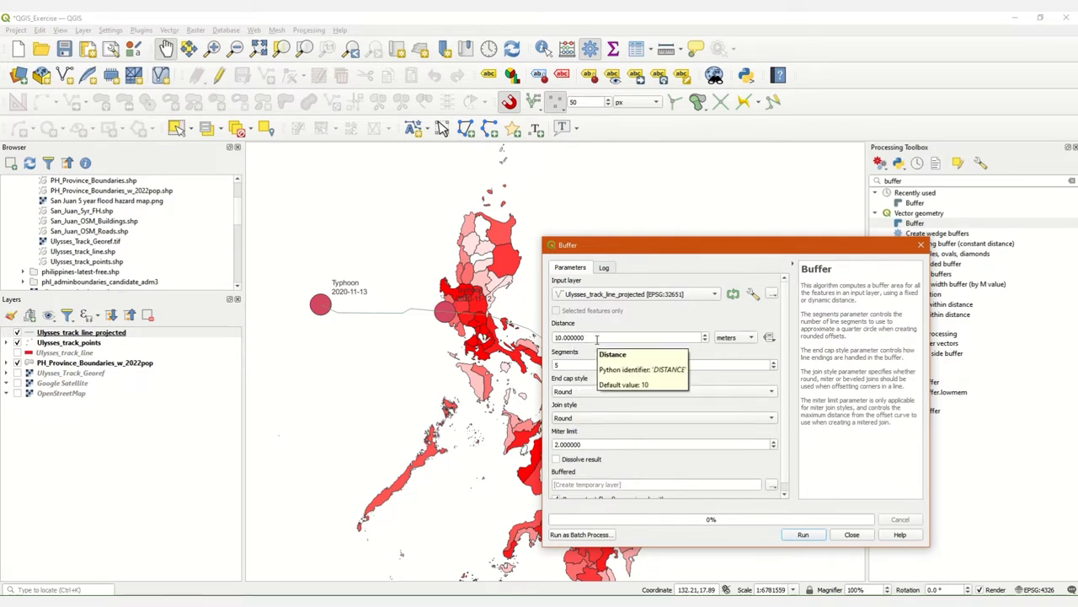
Step: Set the buffer distance to 300 kilometers
left_click(596, 338)
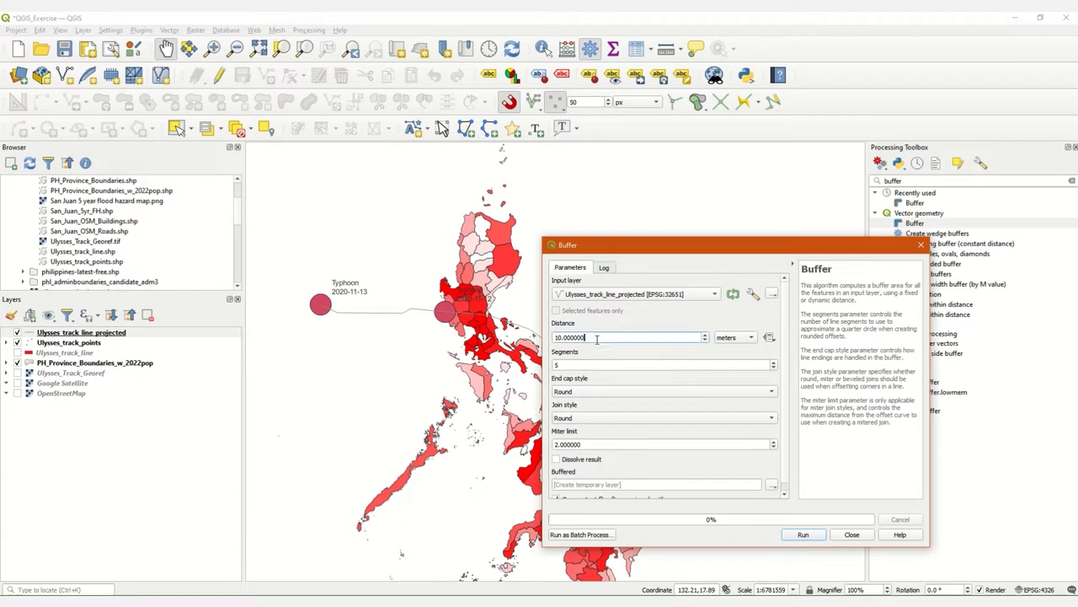
left_click(727, 337)
left_click(733, 349)
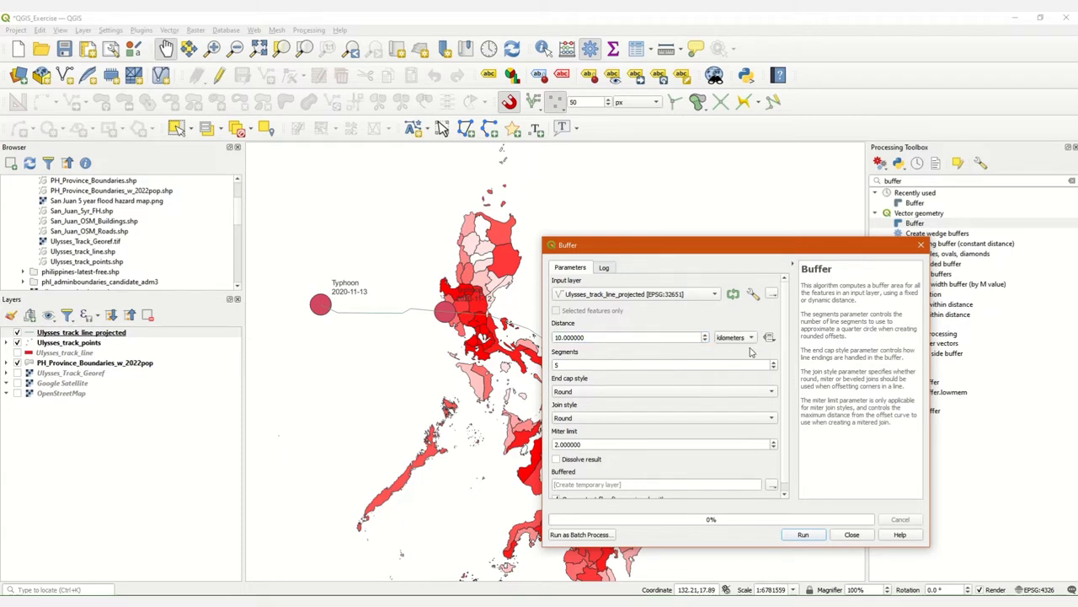
double_click(571, 337)
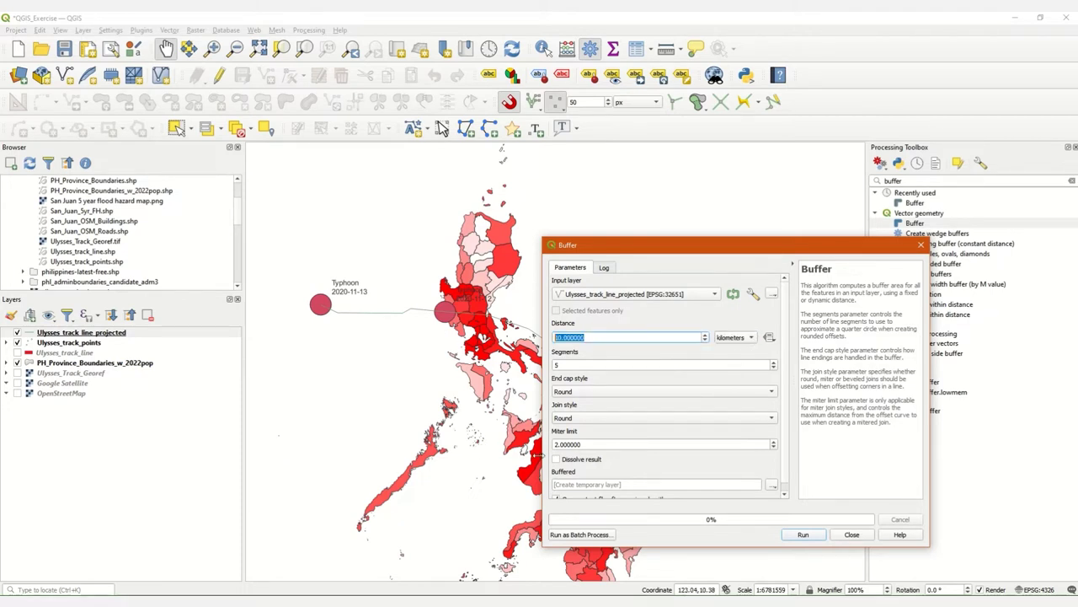
type("300")
Step: Set the buffer output to a shapefile named Ulysses_track_line_buffer300km.shp in the Outputs folder
scroll(788, 370, "down", 1)
left_click(770, 476)
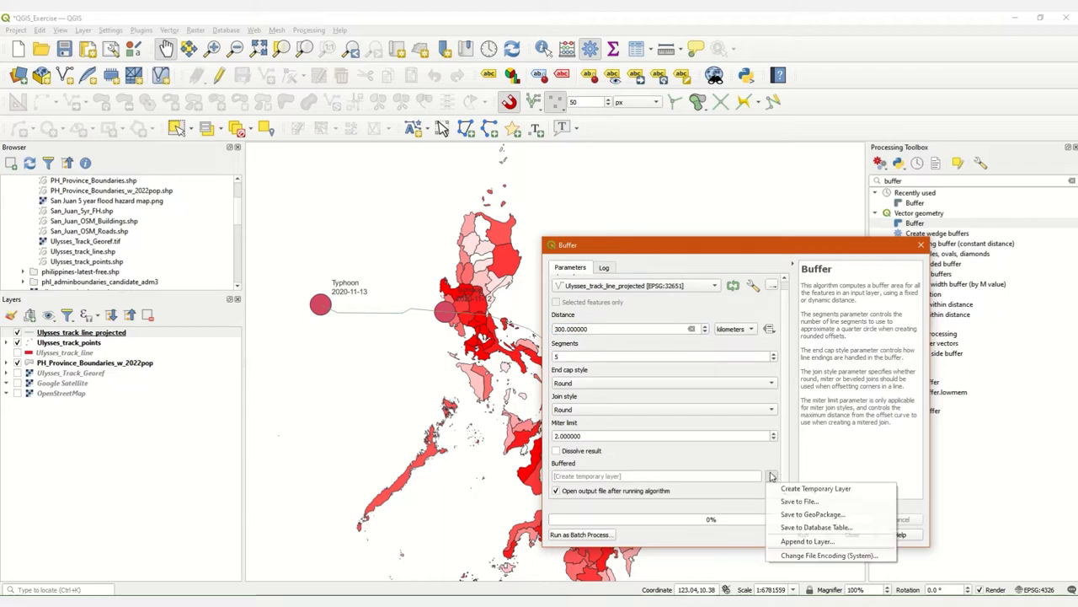
left_click(801, 503)
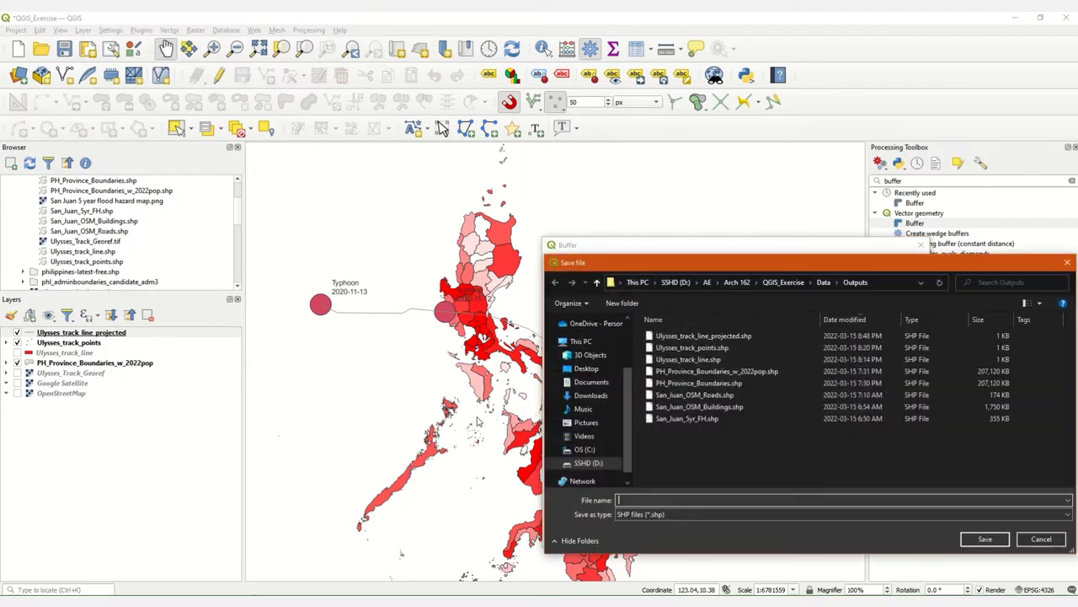
left_click(707, 335)
double_click(701, 499)
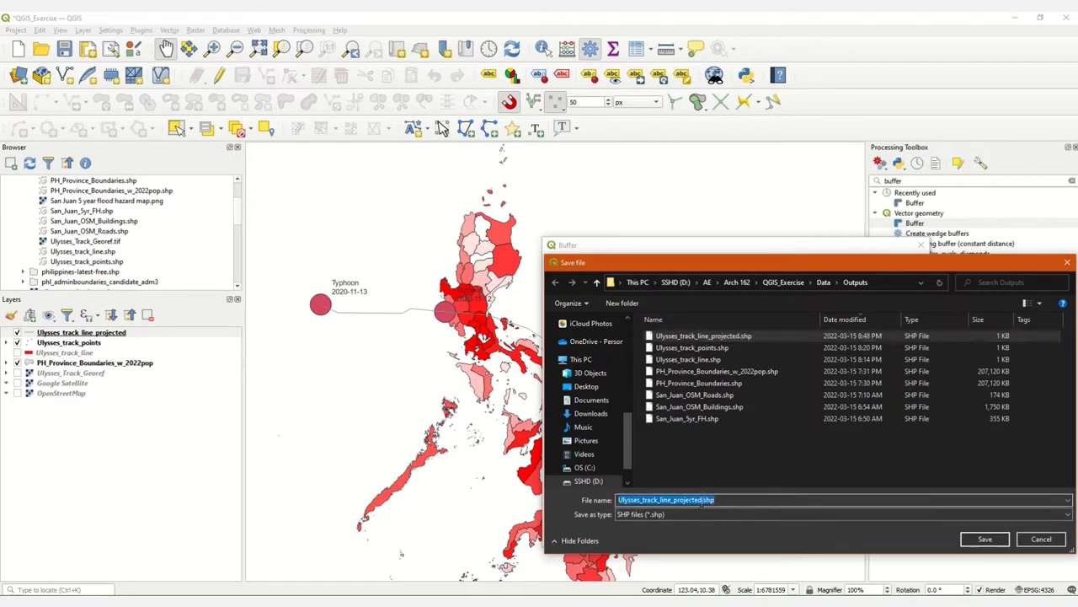
left_click_drag(702, 499, 673, 499)
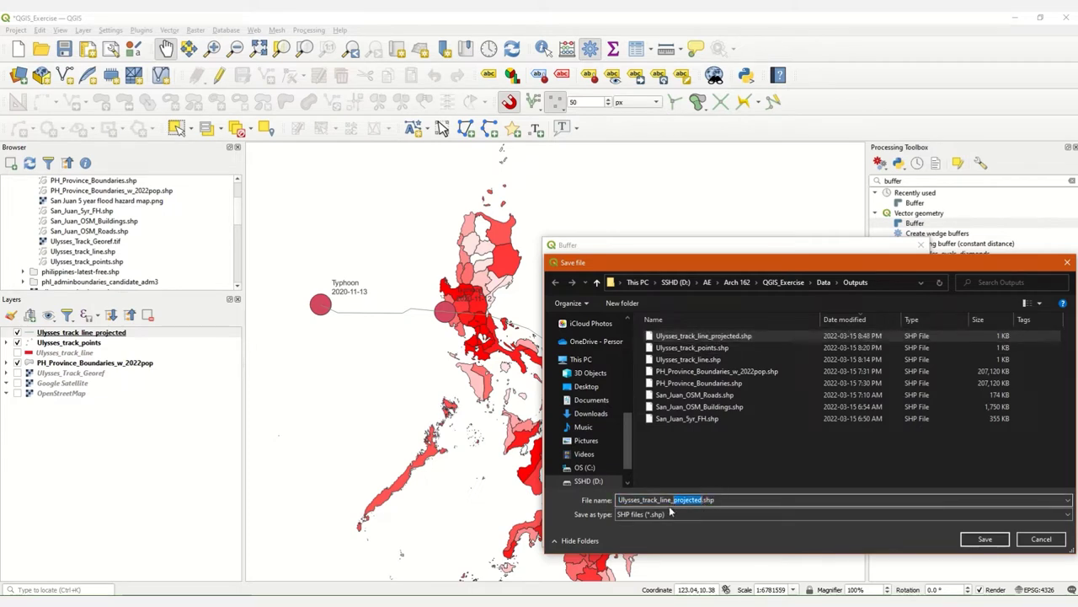
type("buffer")
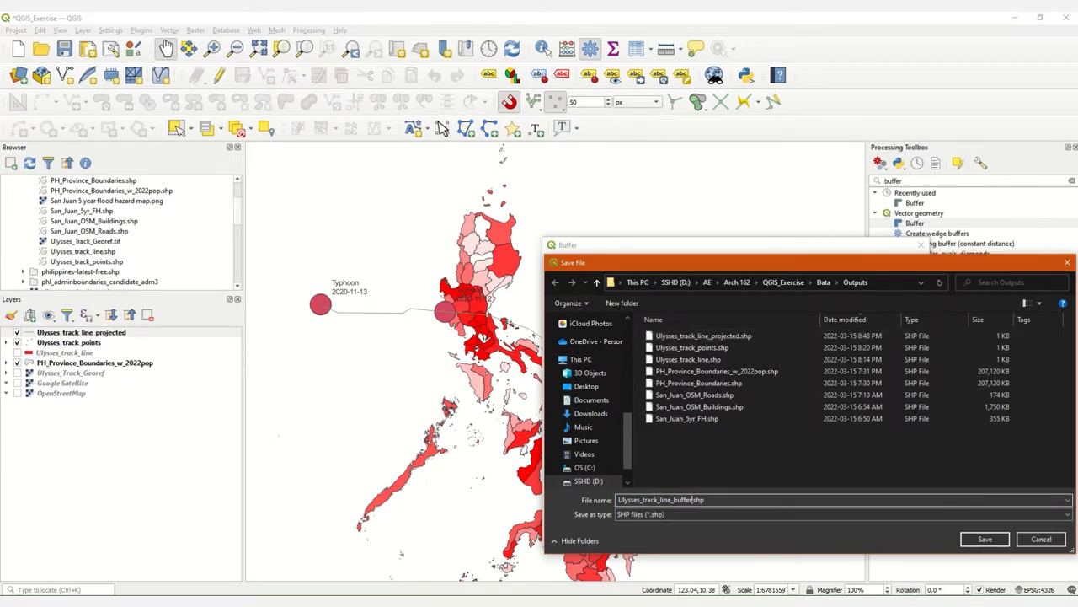
left_click_drag(658, 258, 522, 226)
type("300km")
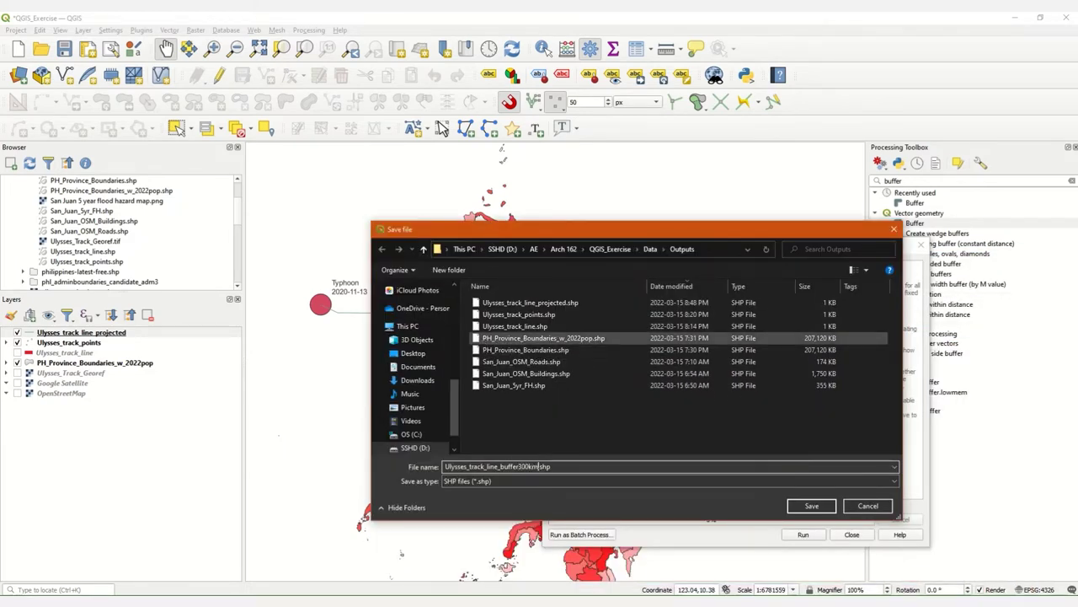
left_click(805, 504)
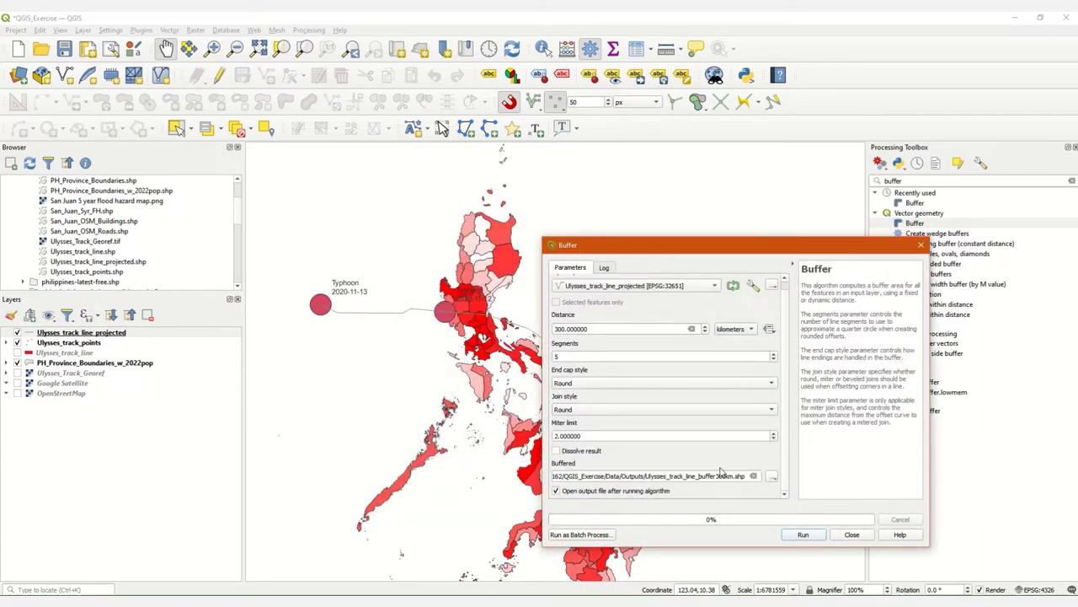
Step: Run the Buffer tool on the projected track line and close it
left_click_drag(583, 240, 504, 280)
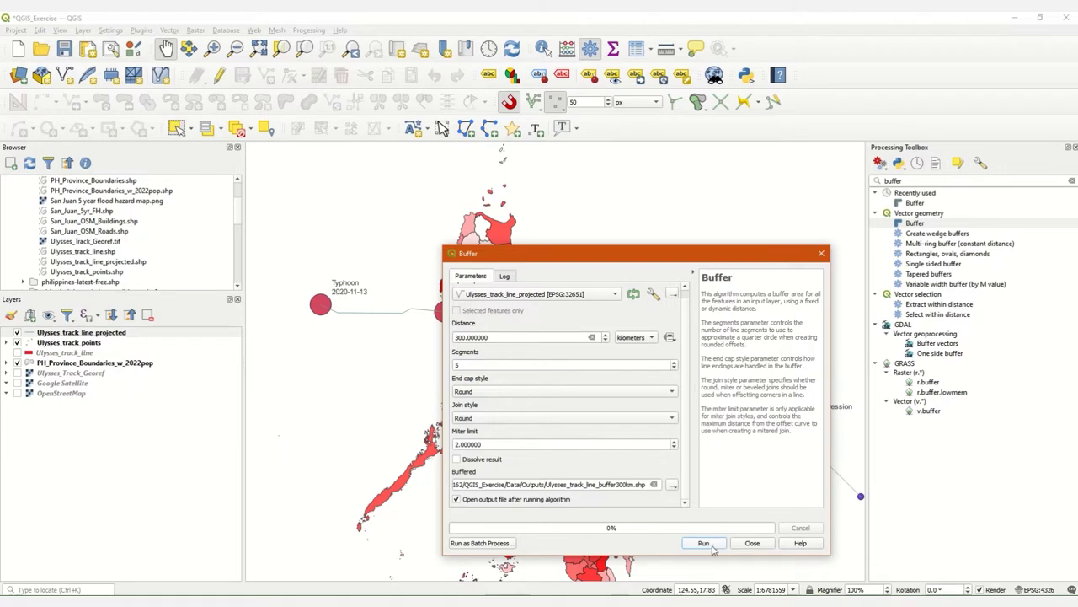
left_click(706, 544)
left_click(752, 543)
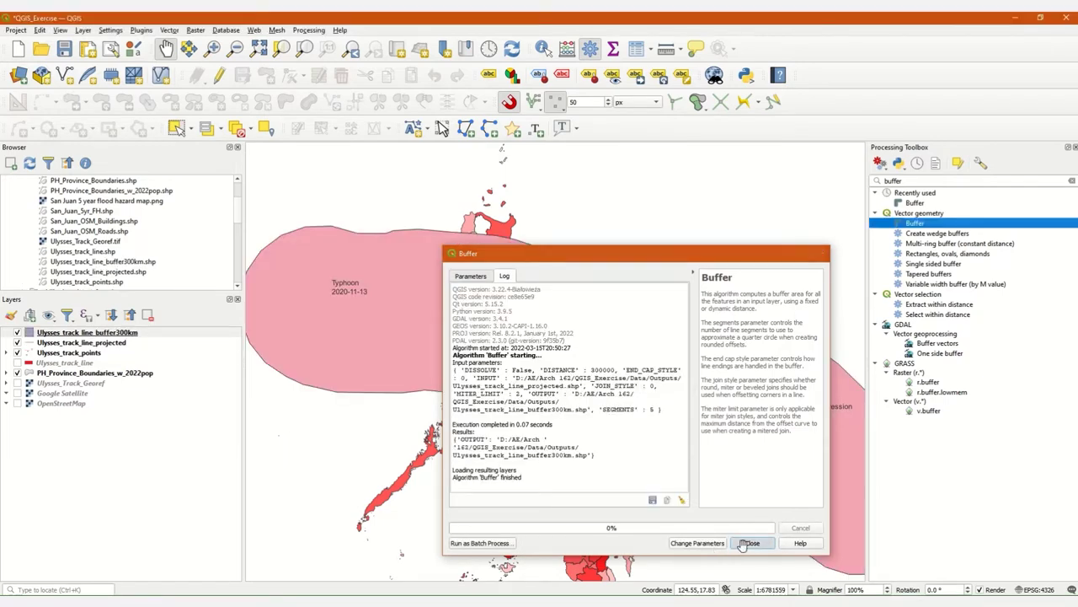
Step: Hide the Ulysses_track_line_projected and Ulysses_track_points layers, leaving the buffer over the provinces
scroll(542, 321, "down", 1)
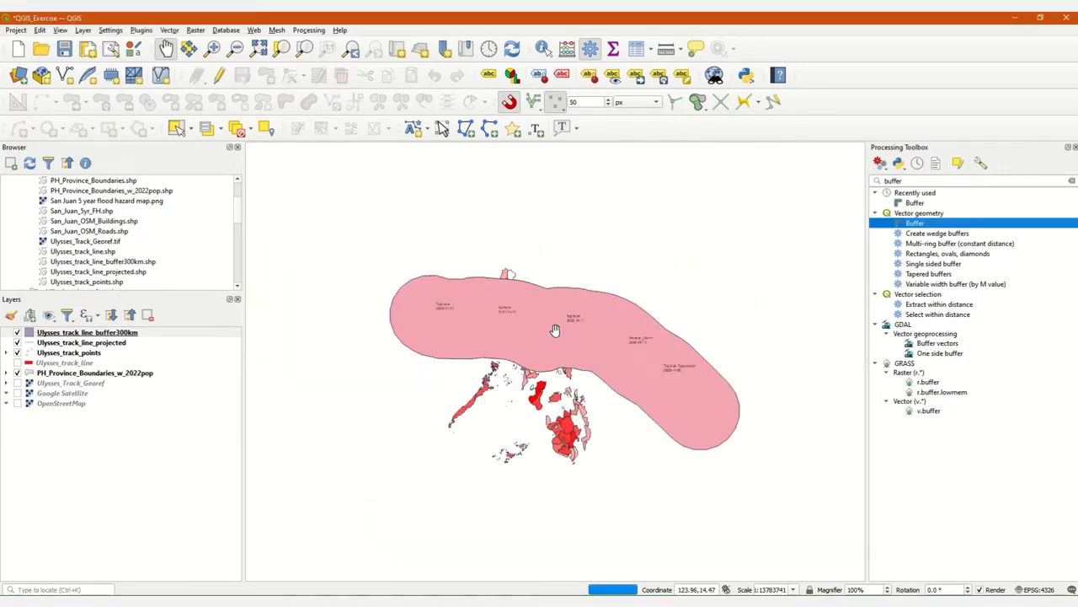
scroll(572, 342, "up", 1)
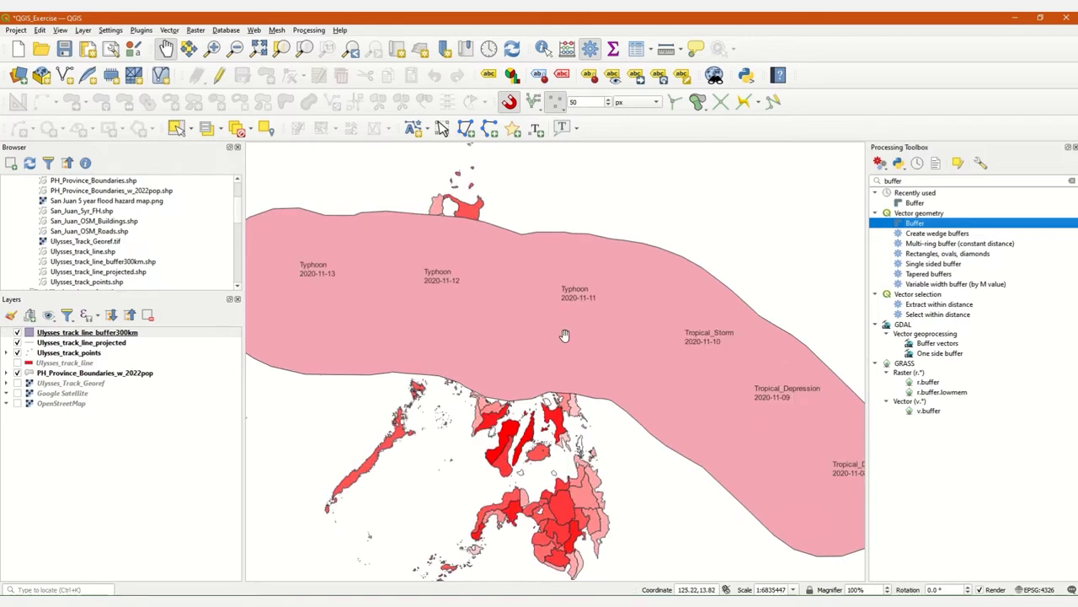
left_click_drag(561, 330, 642, 364)
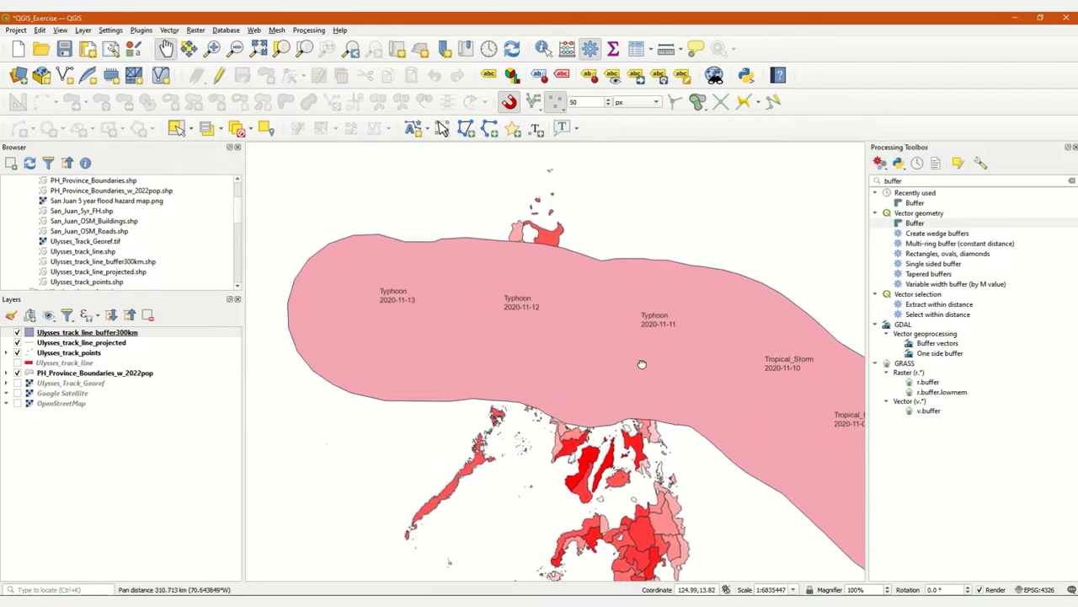
left_click(18, 344)
left_click(18, 353)
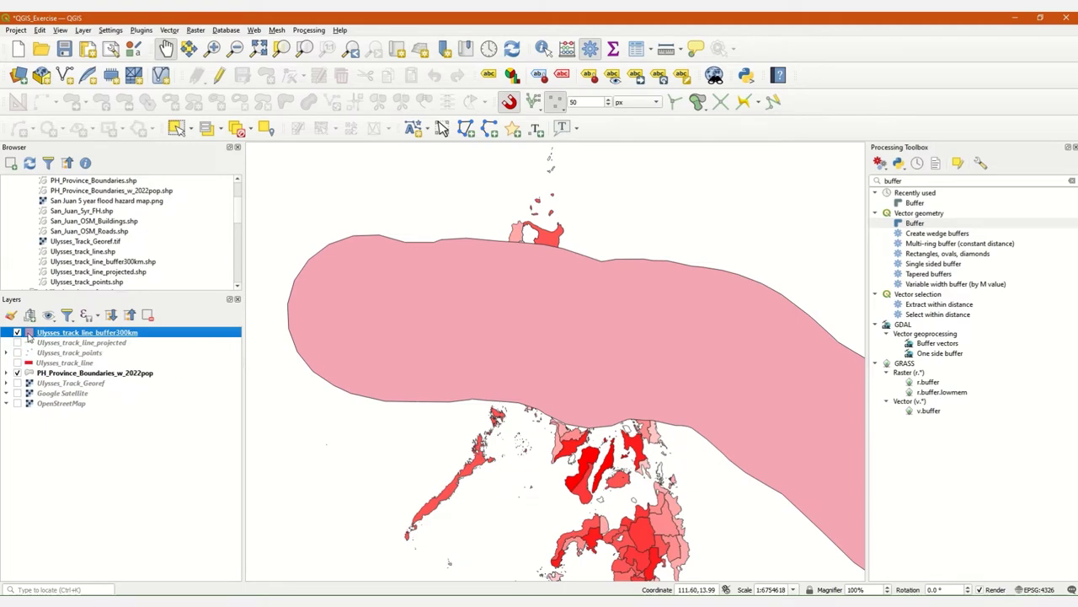
Step: Apply the hashed black / fill symbol to the Ulysses_track_line_buffer300km layer so the provinces beneath show through
double_click(76, 332)
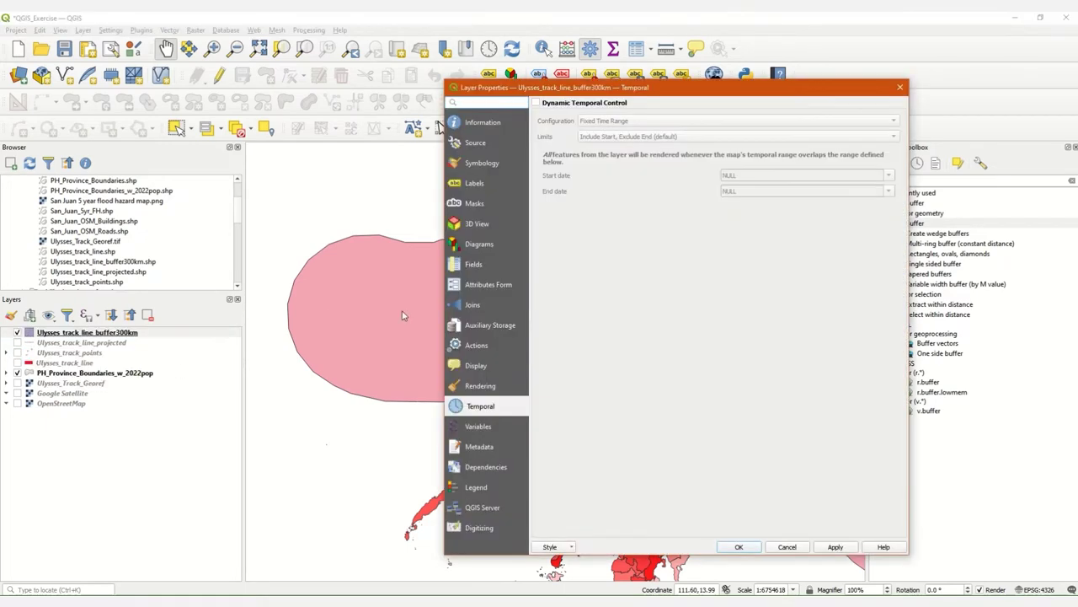
left_click(469, 165)
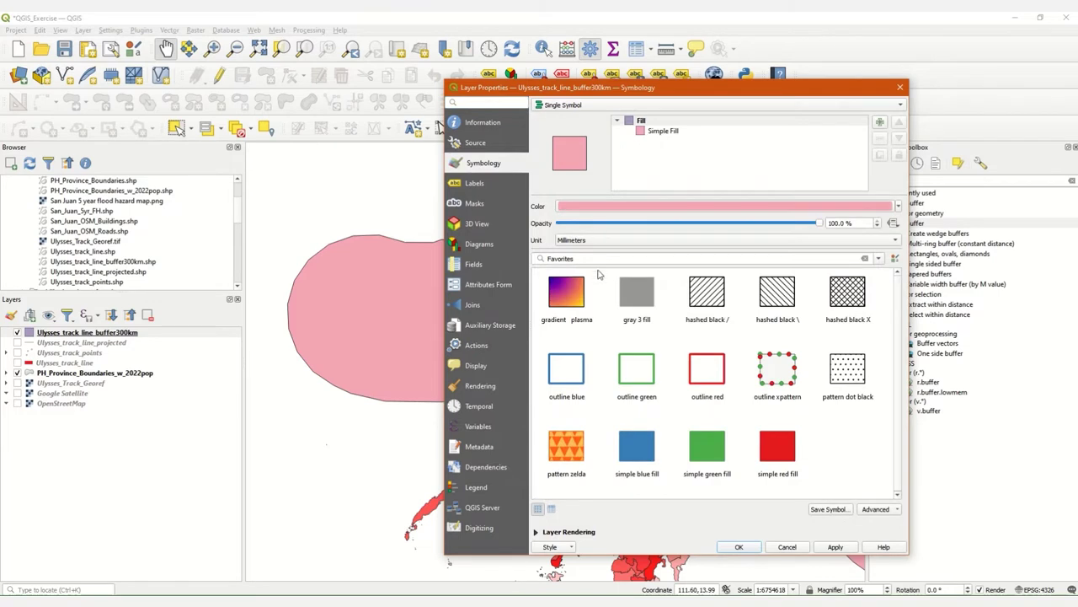
left_click(707, 300)
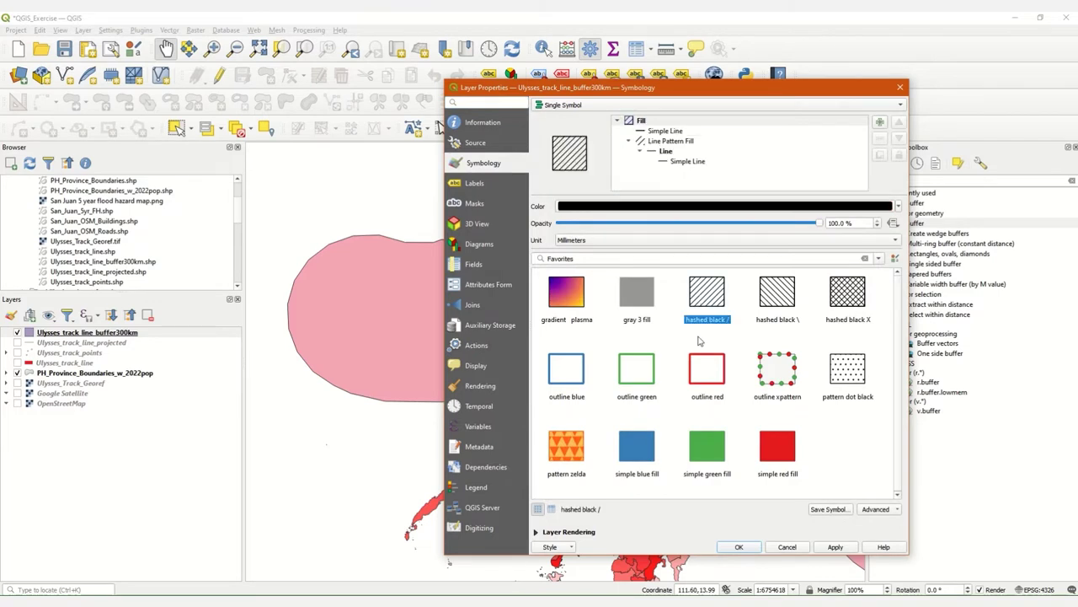
left_click(739, 547)
left_click_drag(442, 298, 436, 390)
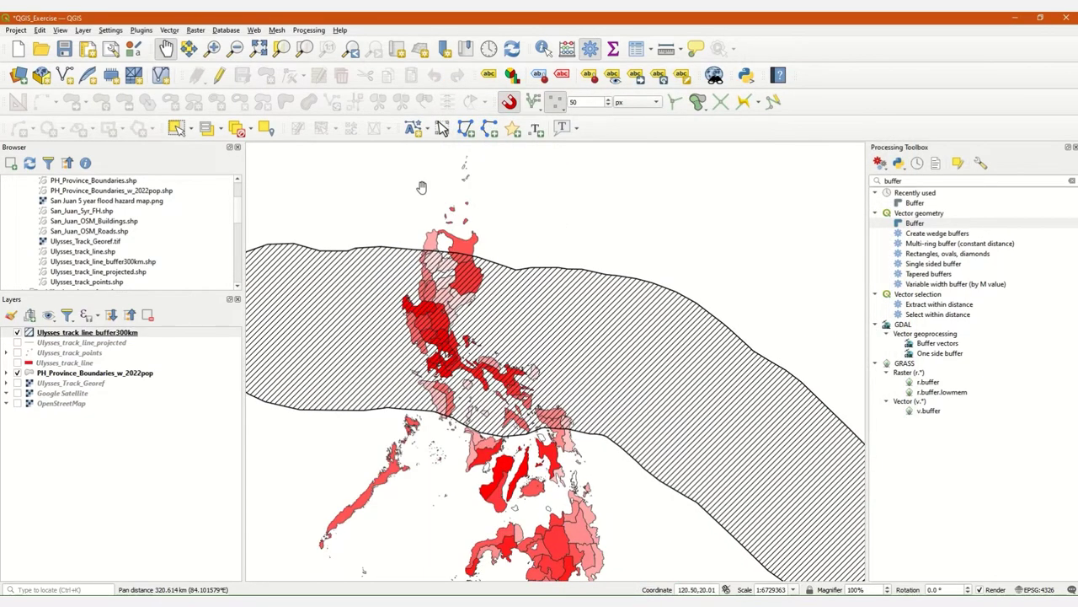
left_click_drag(493, 337, 595, 367)
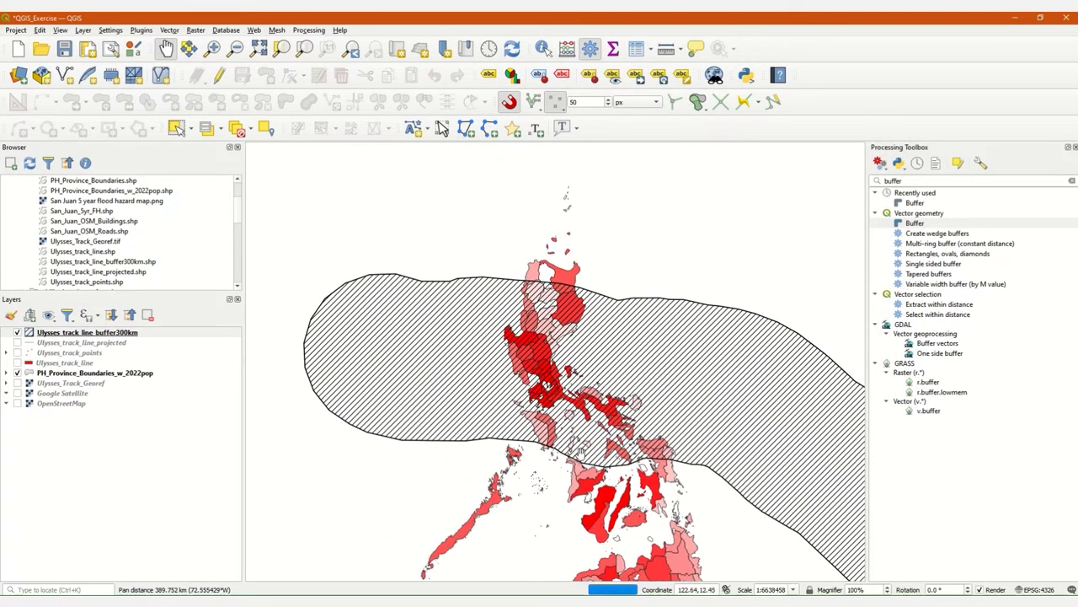
left_click_drag(611, 428, 538, 392)
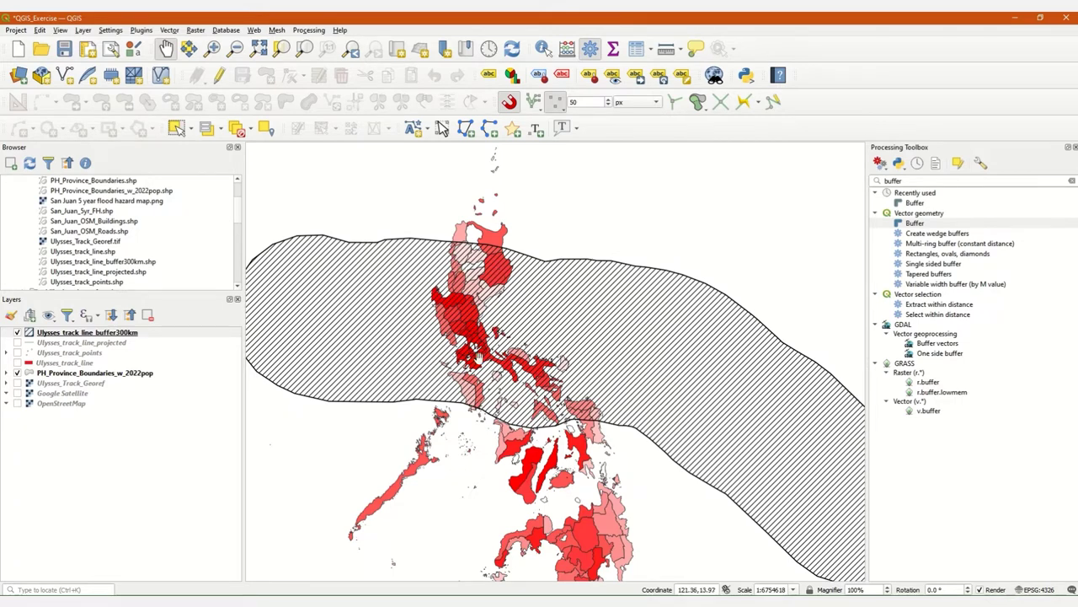
left_click_drag(471, 287, 514, 277)
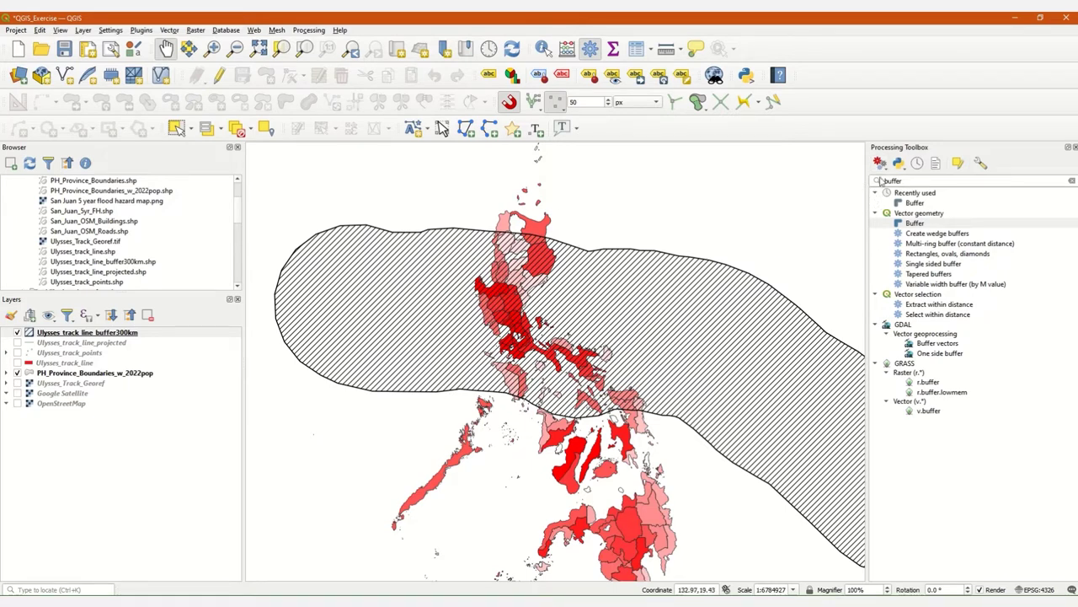
Step: Search the processing tools for intersect and open the Intersection geoprocessing tool
left_click(913, 181)
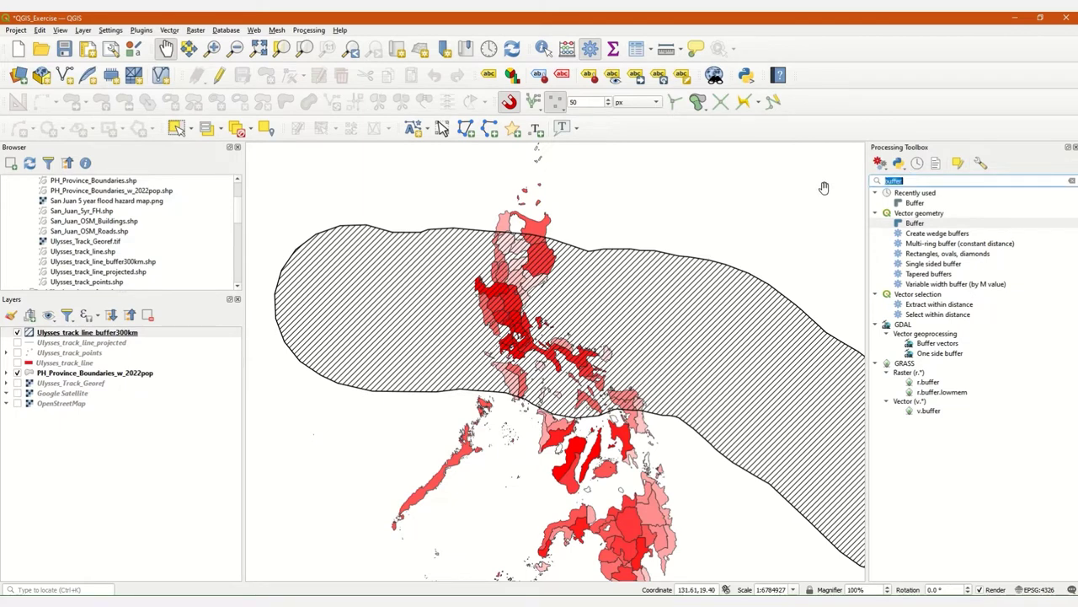
type("intersect")
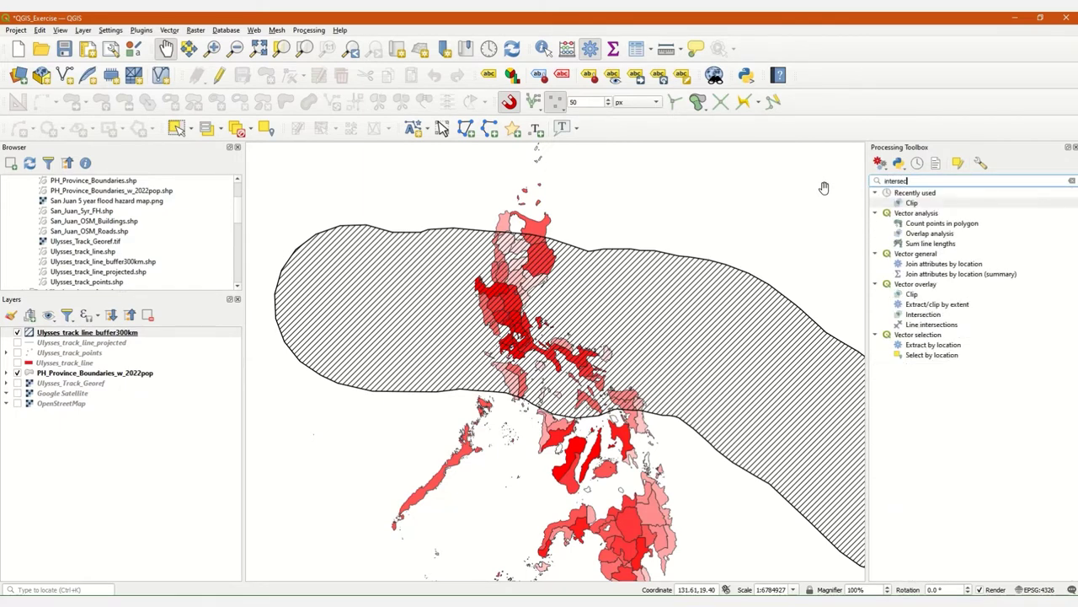
left_click(912, 285)
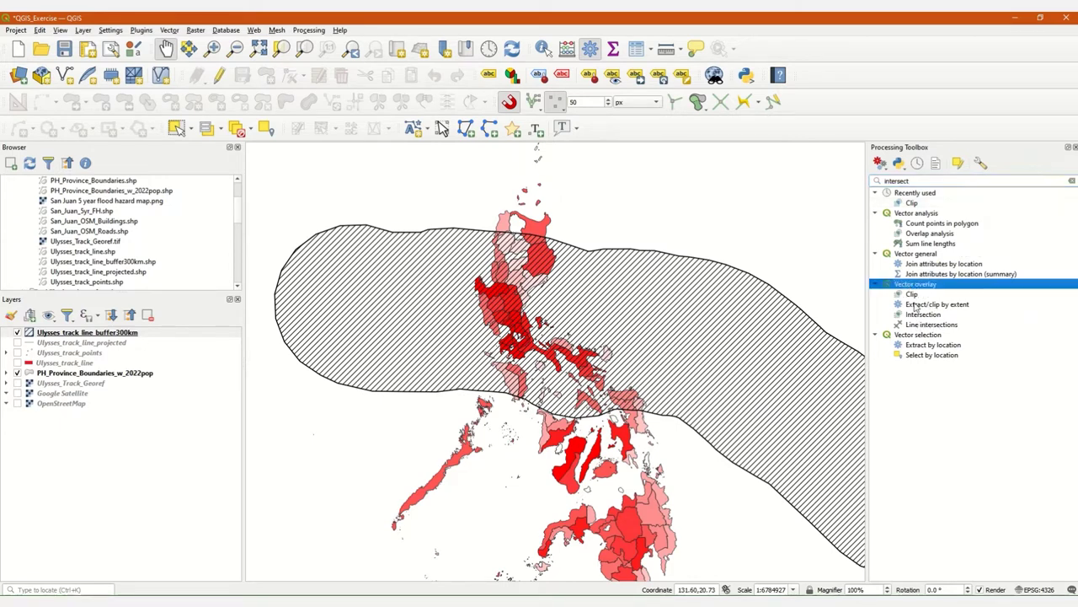
left_click(924, 316)
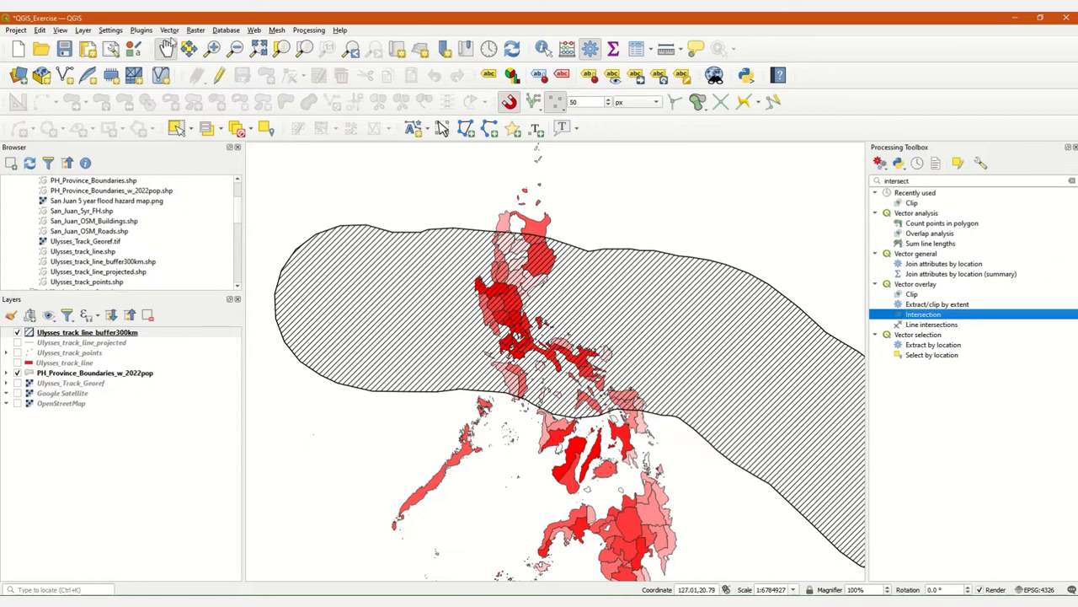
left_click(169, 31)
mouse_move(184, 46)
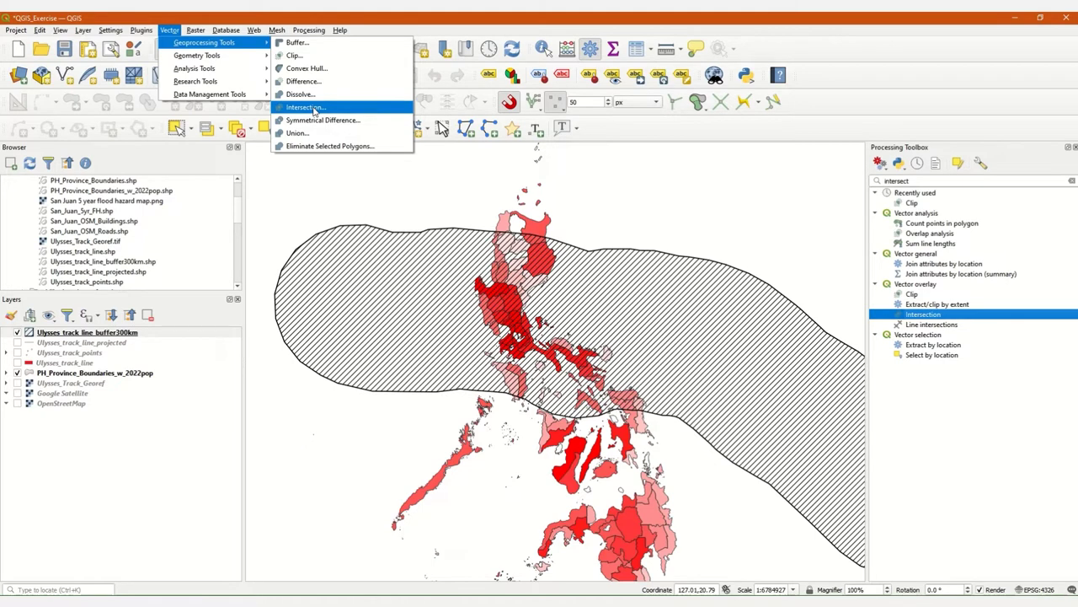
left_click(304, 107)
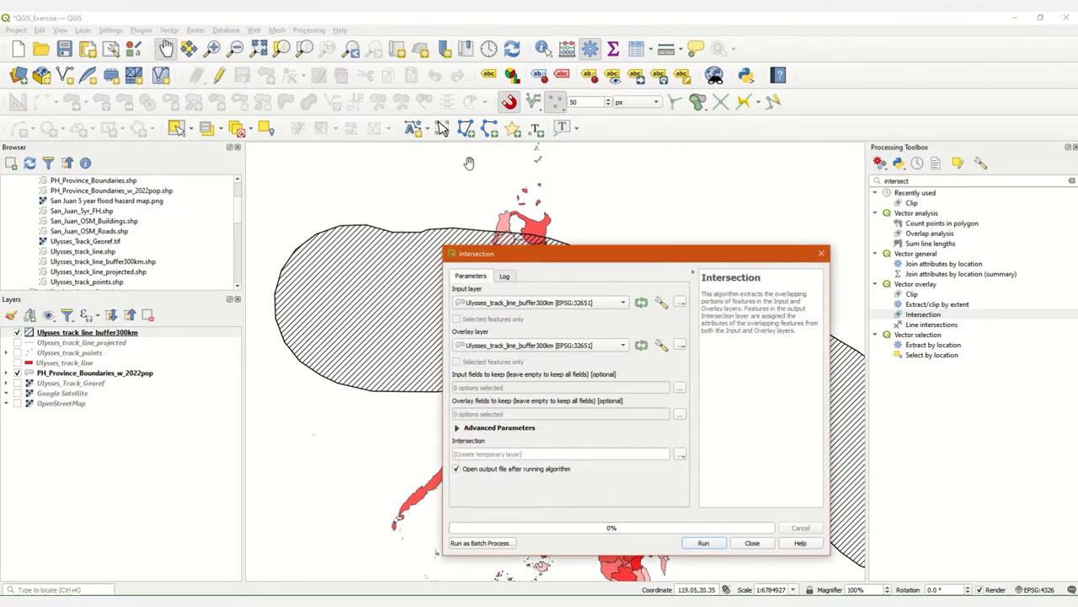
Step: Set the Intersection input layer to PH_Province_Boundaries_w_2022pop, with Ulysses_track_line_buffer300km as the overlay layer
left_click_drag(590, 253, 725, 211)
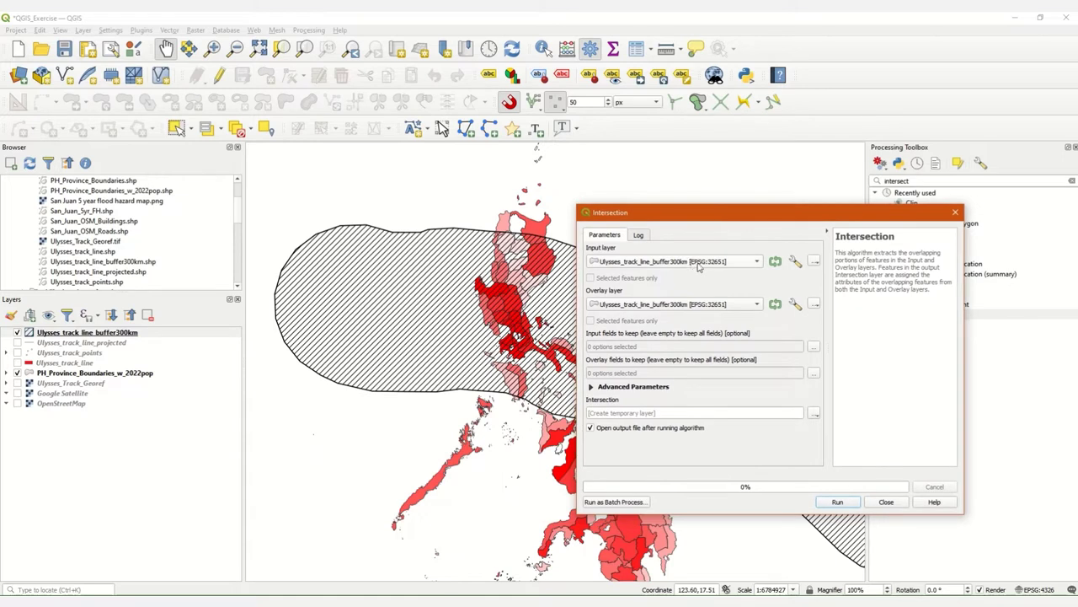
left_click(698, 265)
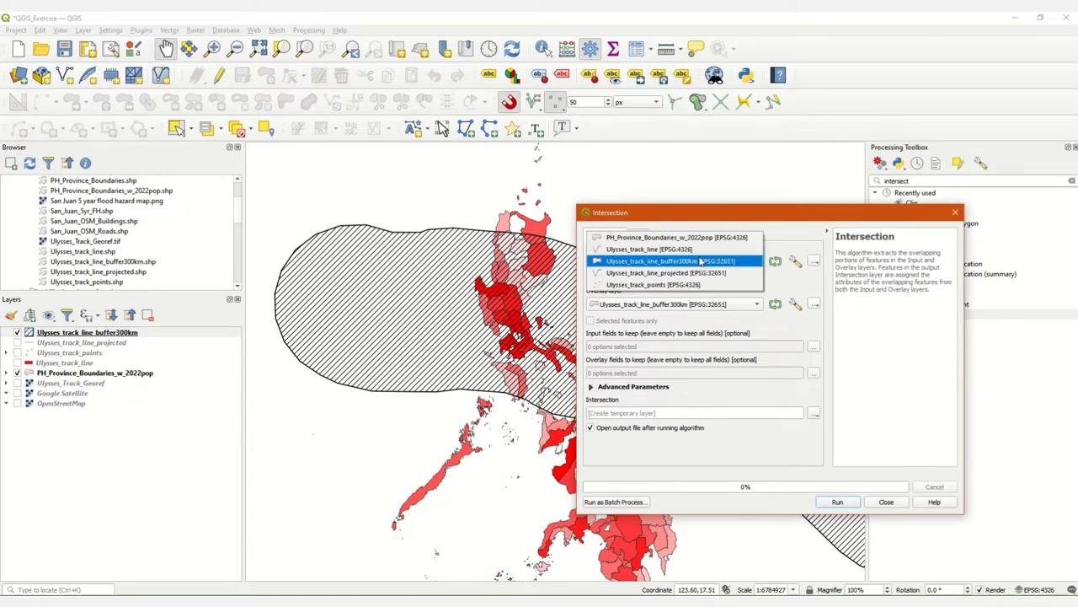
left_click(782, 283)
left_click(709, 264)
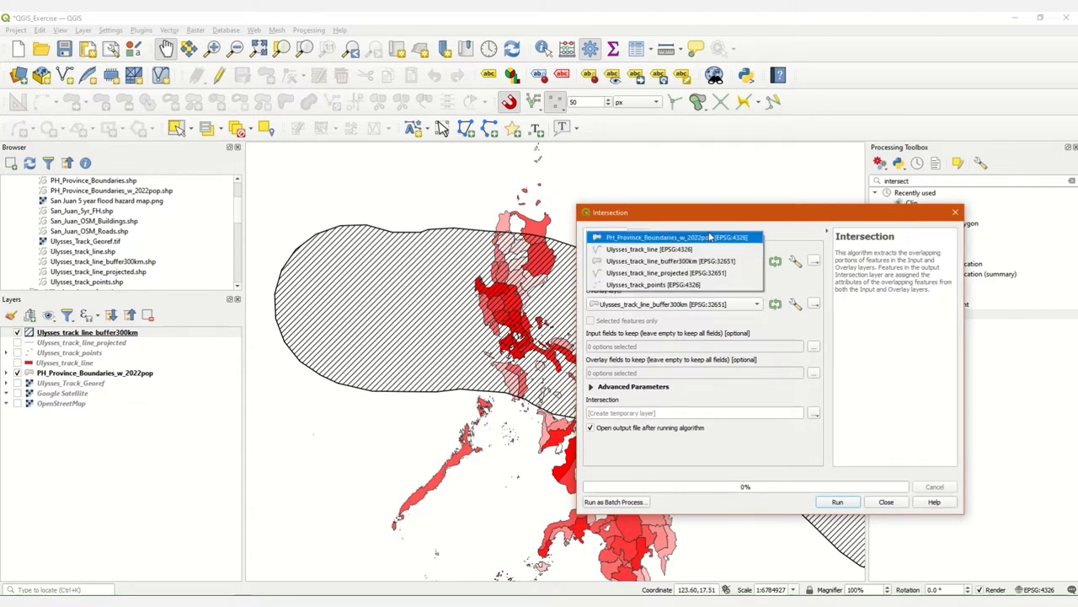
left_click(710, 241)
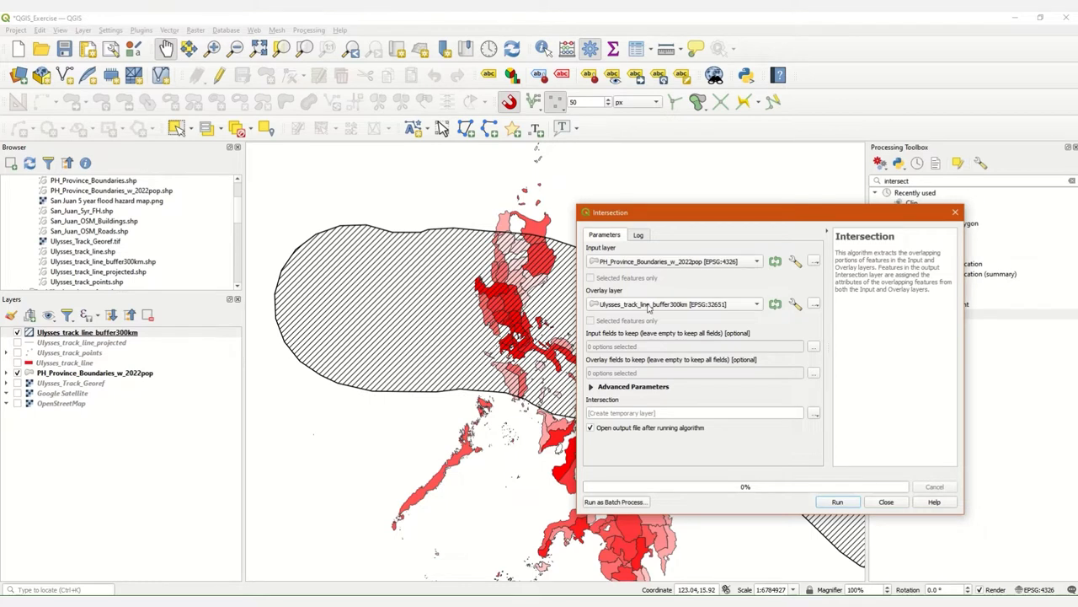
Step: Set the Intersection output to PH_Provinces_Ulysses.shp in the Outputs folder and run the algorithm
left_click_drag(673, 224, 607, 223)
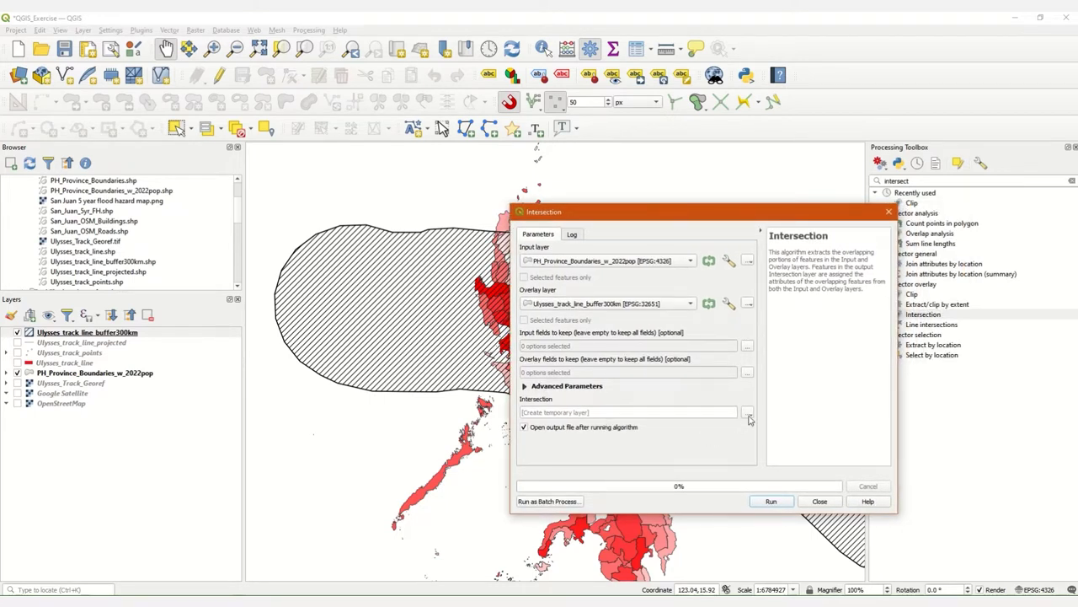
left_click(748, 414)
left_click(759, 437)
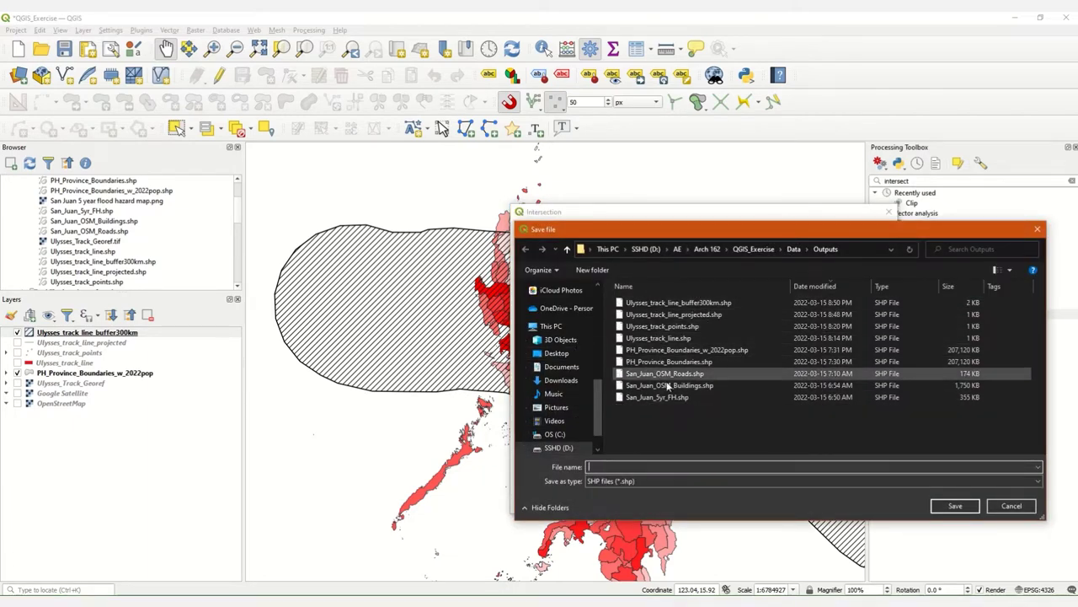
left_click(670, 366)
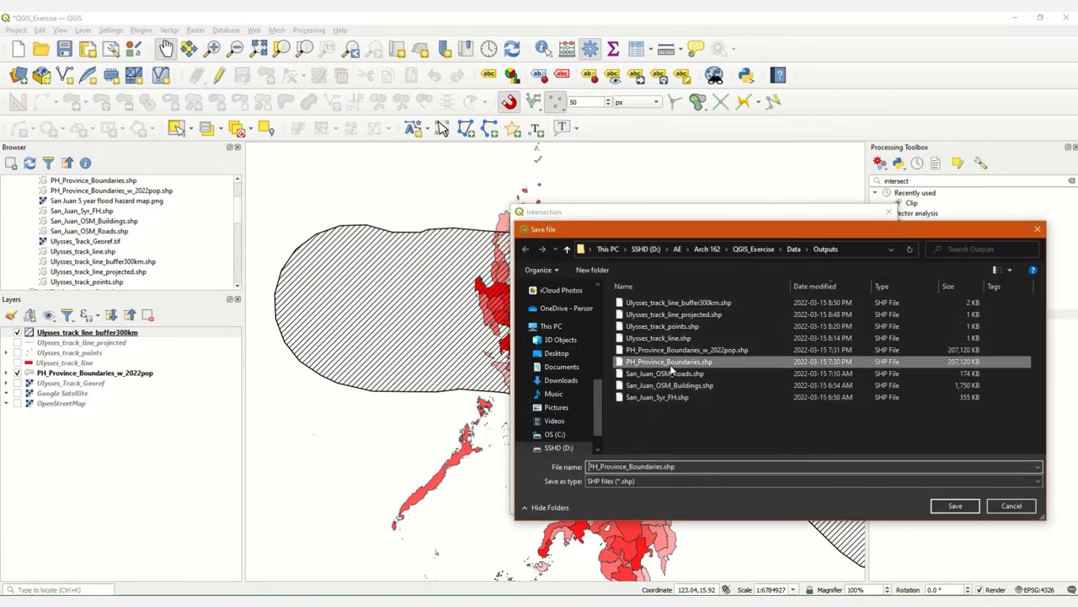
double_click(666, 466)
left_click_drag(666, 466, 629, 466)
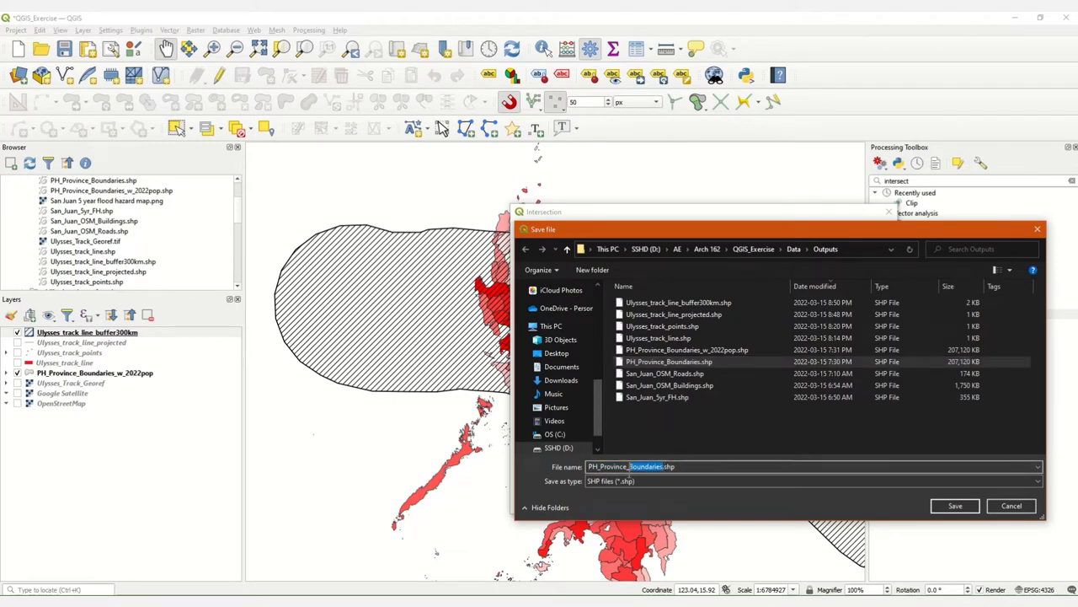
key("BackSpace")
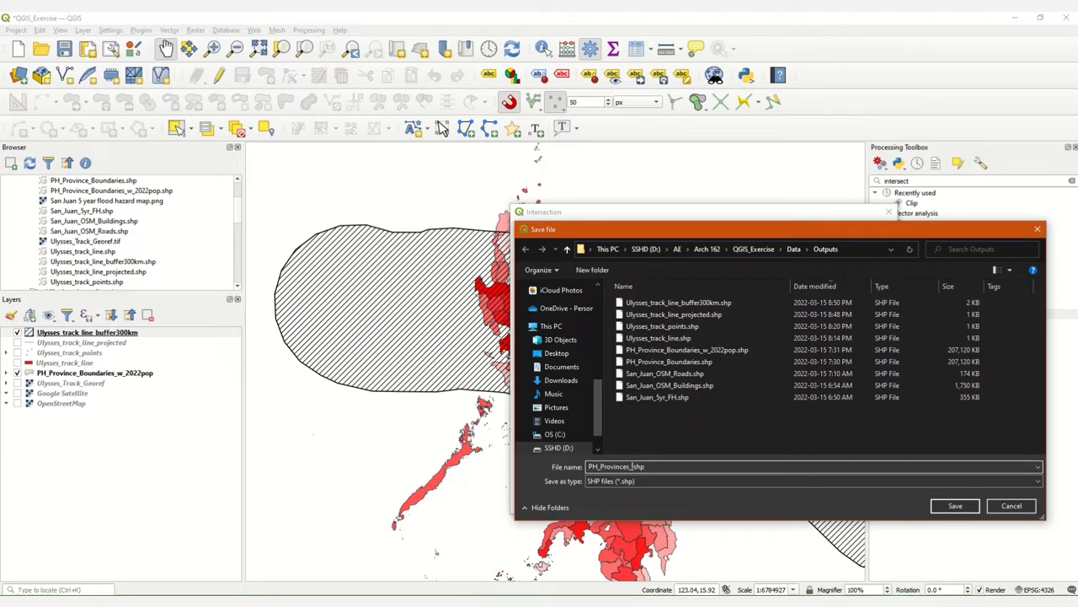
type("Ulysses")
left_click(942, 508)
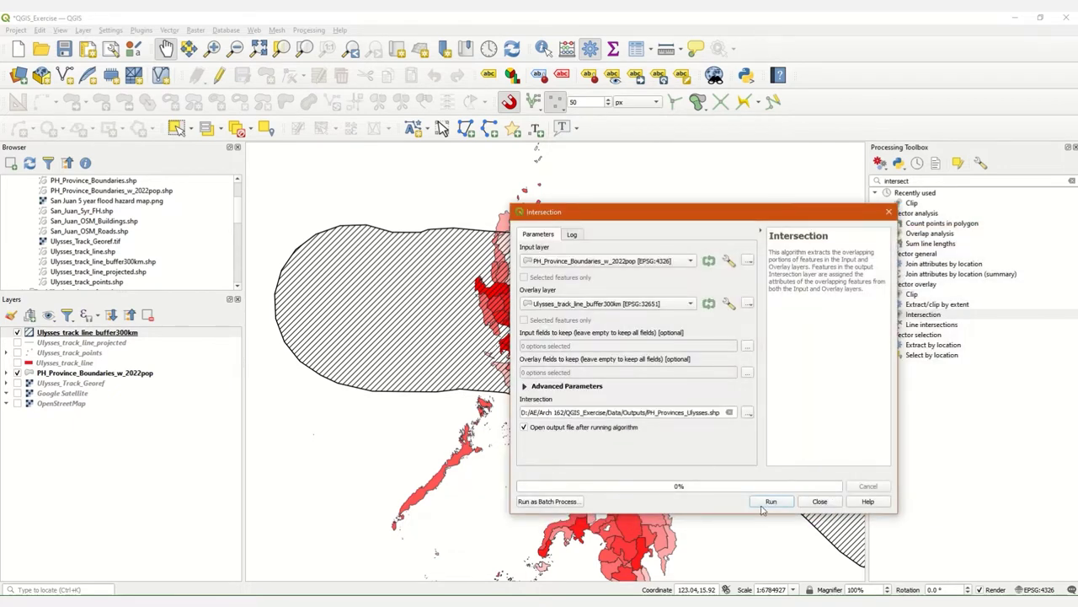
left_click(769, 502)
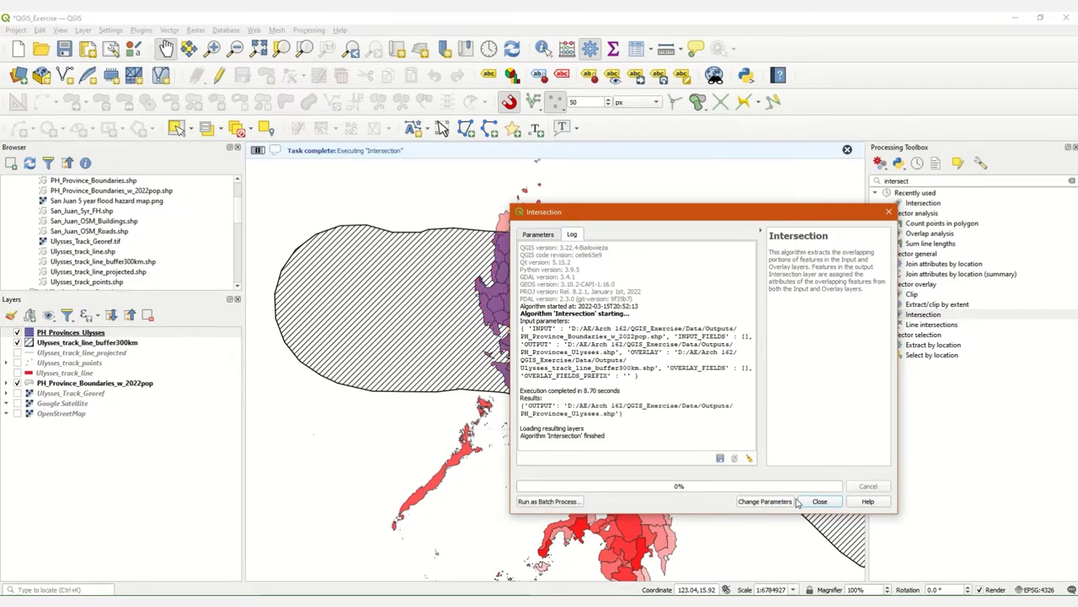
left_click(816, 501)
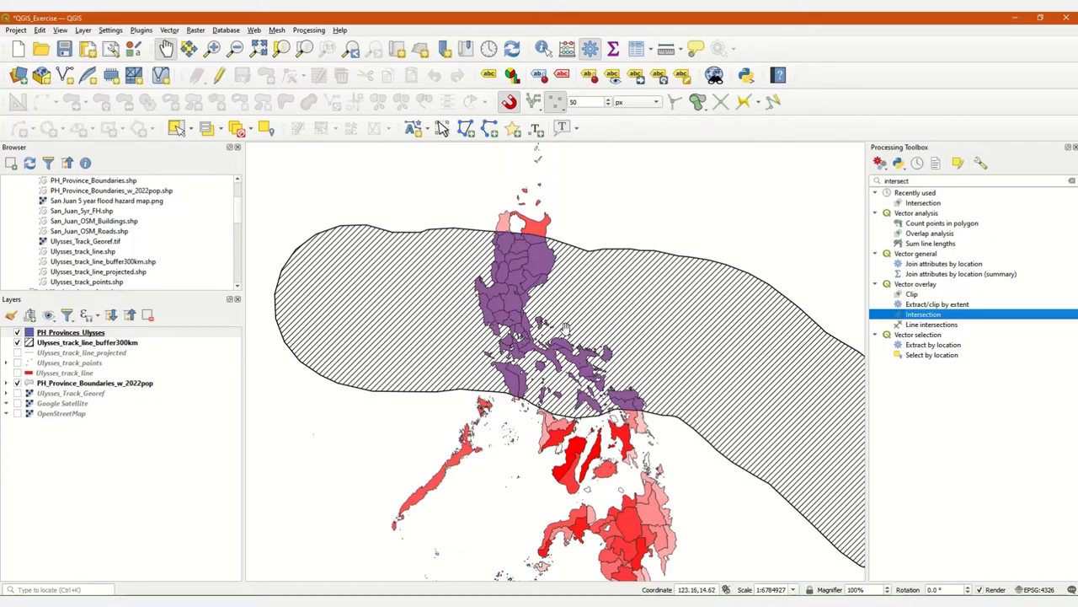
Step: Open the attribute table of the PH_Provinces_Ulysses layer and review its province names and population totals down to the last row
right_click(60, 335)
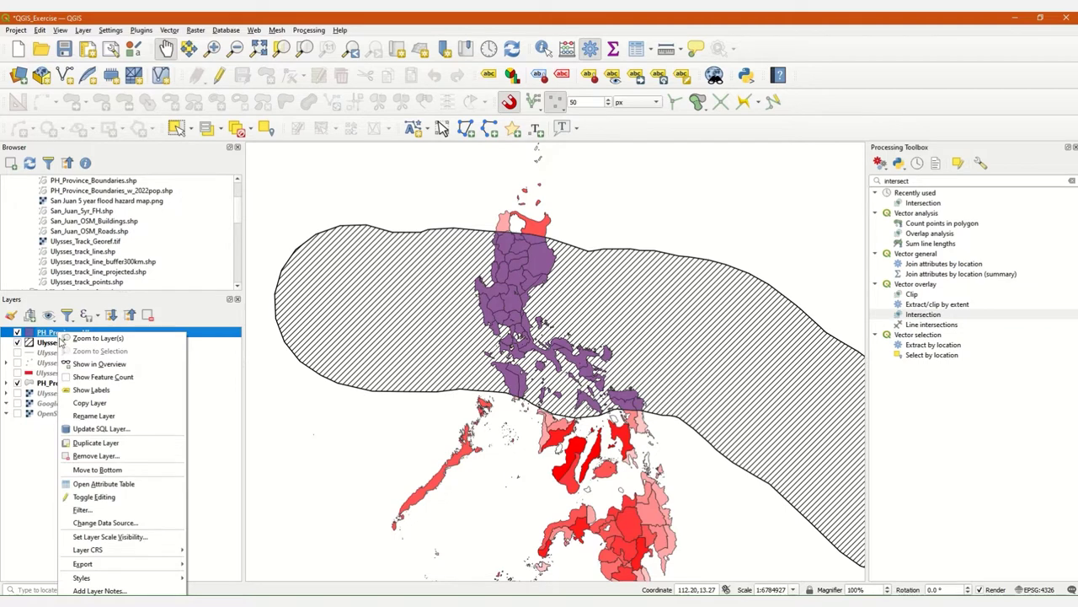
left_click(120, 484)
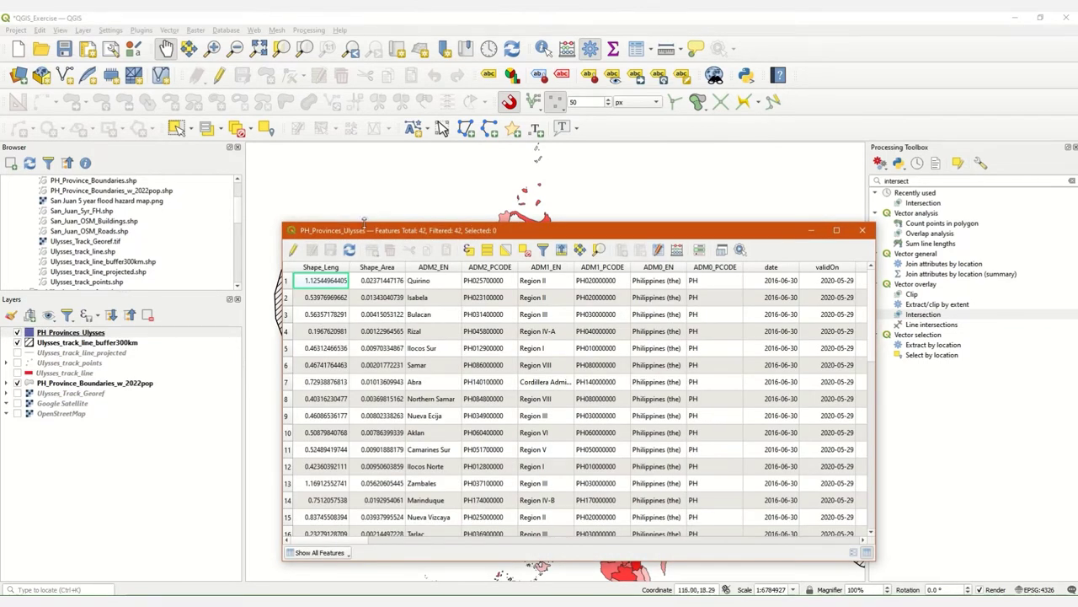
left_click_drag(365, 230, 288, 140)
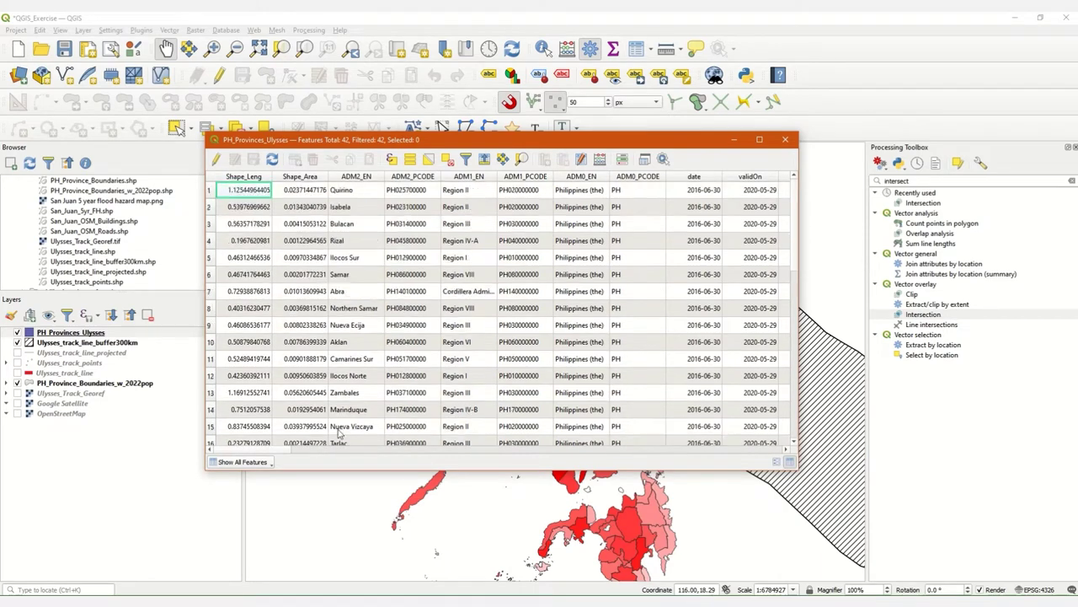
left_click_drag(269, 455, 371, 448)
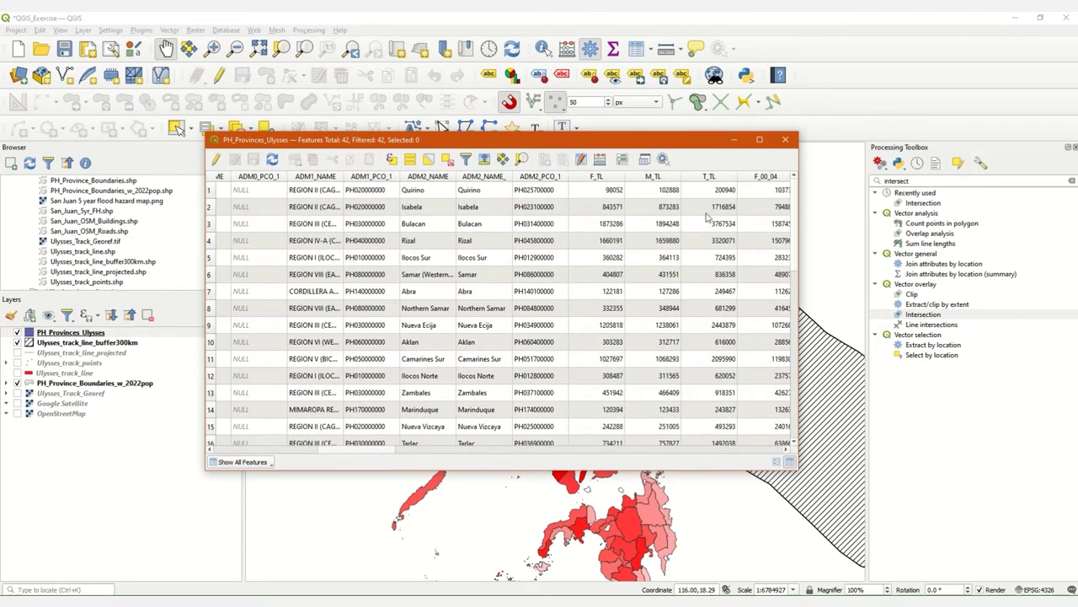
scroll(709, 278, "down", 9)
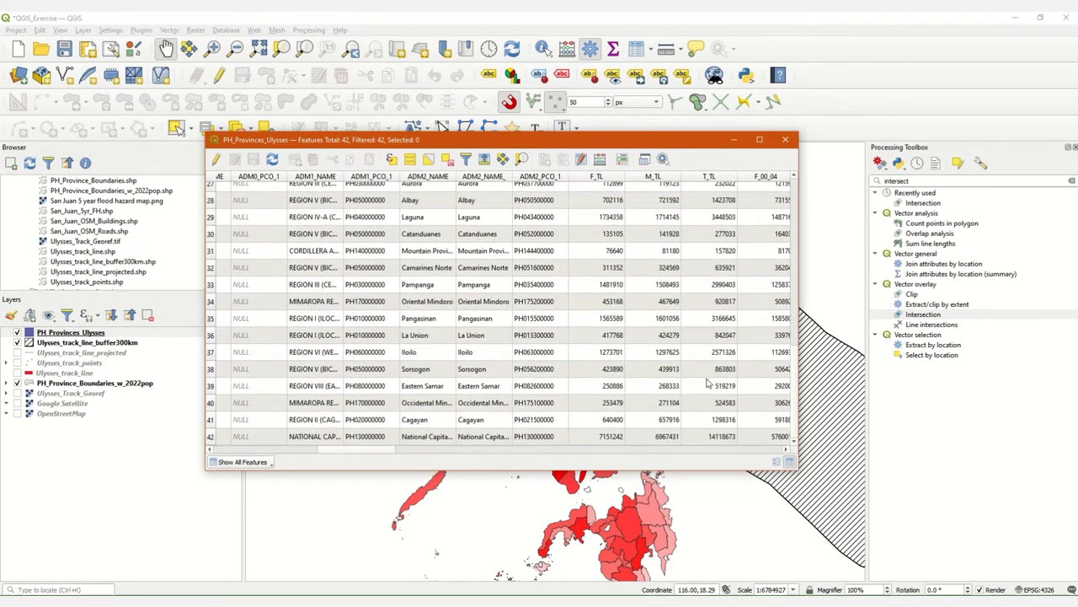
scroll(708, 379, "up", 9)
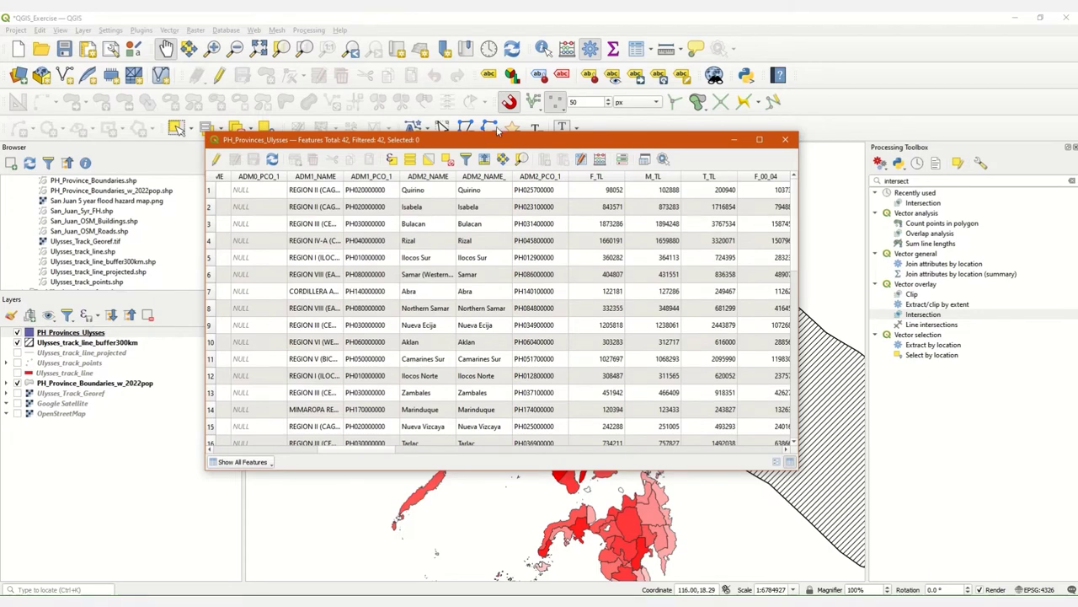
Step: Examine the PH_Provinces_Ulysses attribute columns from the population fields back to the shape length and area fields
left_click_drag(508, 144, 484, 276)
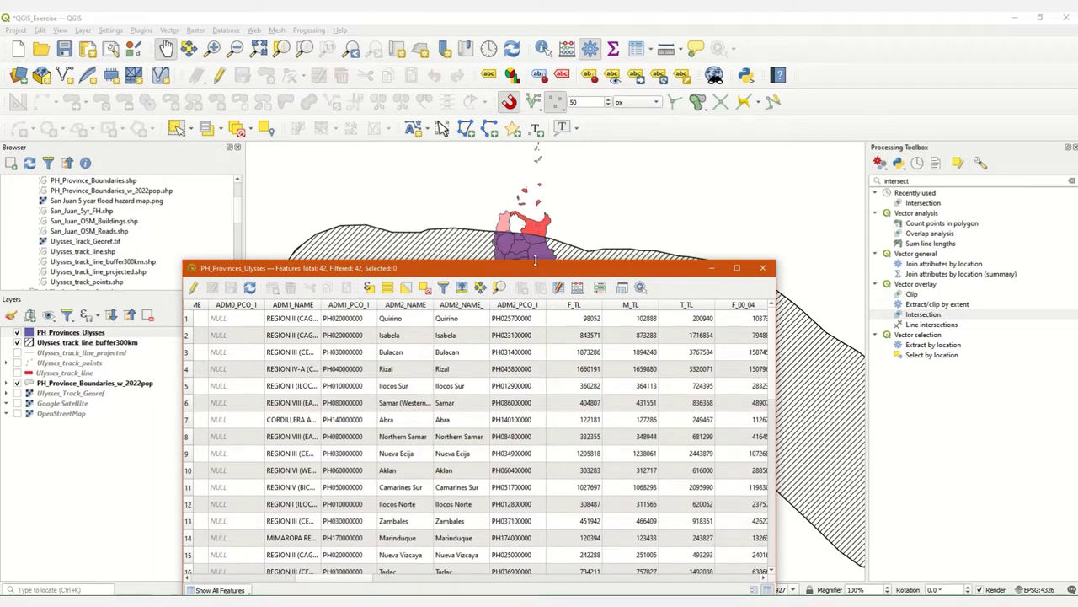
left_click_drag(536, 267, 568, 159)
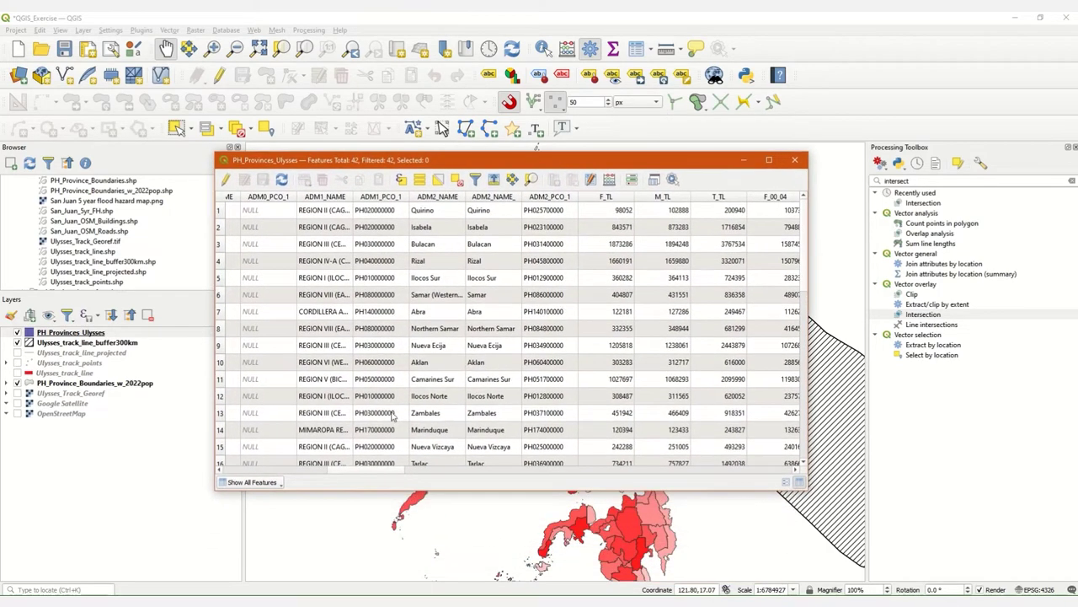
scroll(337, 472, "right", 5)
scroll(289, 472, "right", 5)
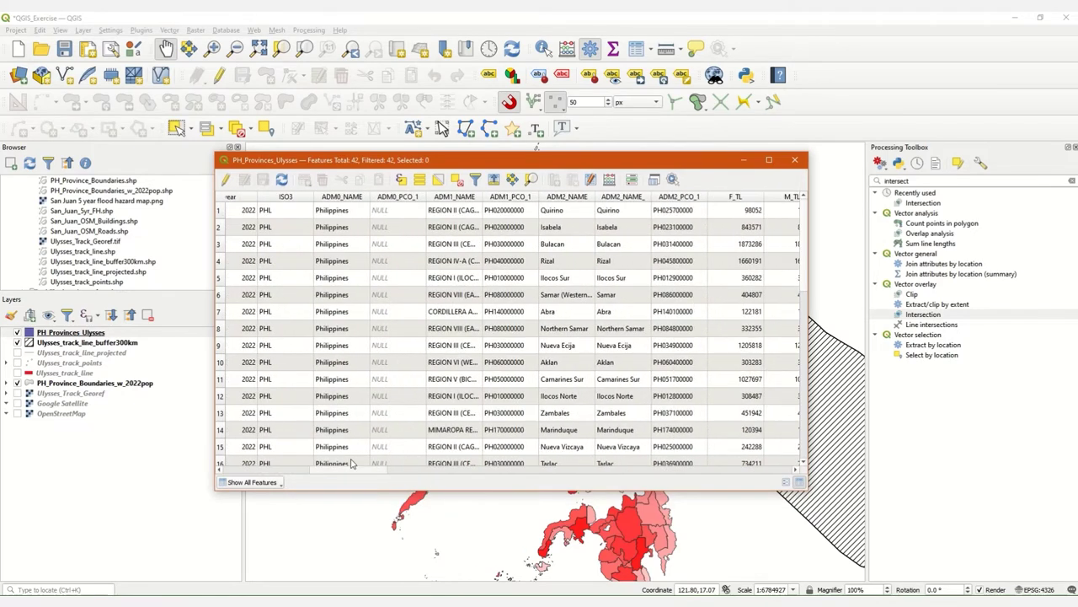
left_click_drag(314, 478, 312, 478)
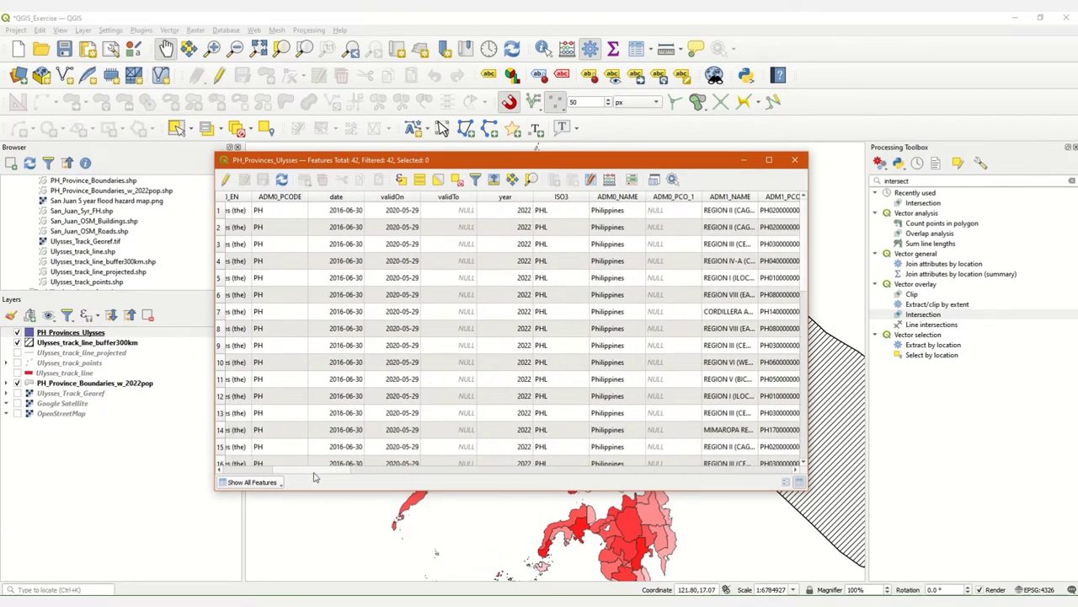
scroll(313, 477, "left", 3)
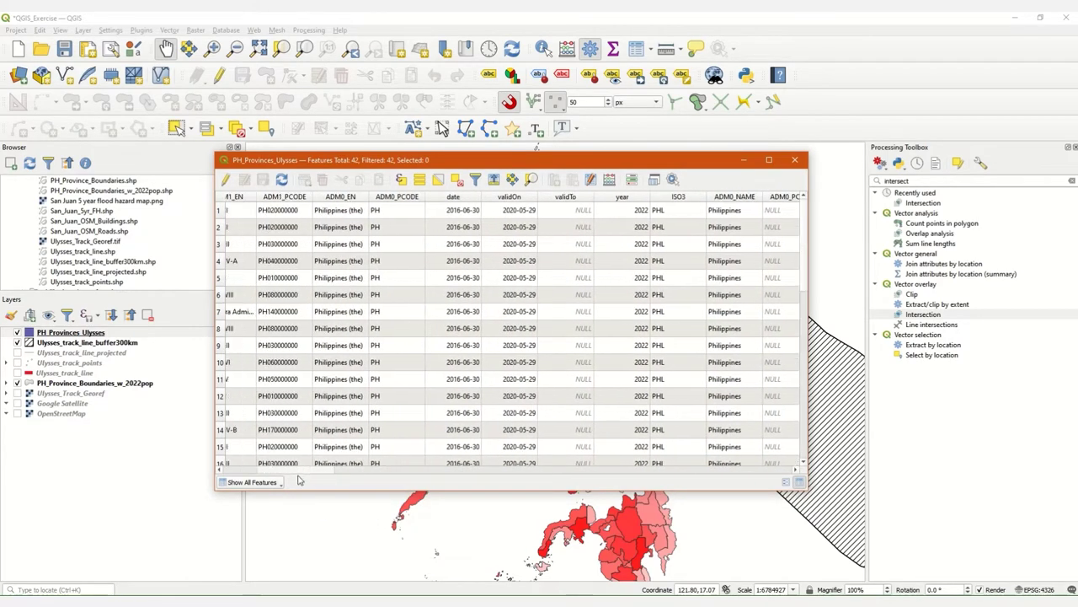
scroll(298, 481, "left", 3)
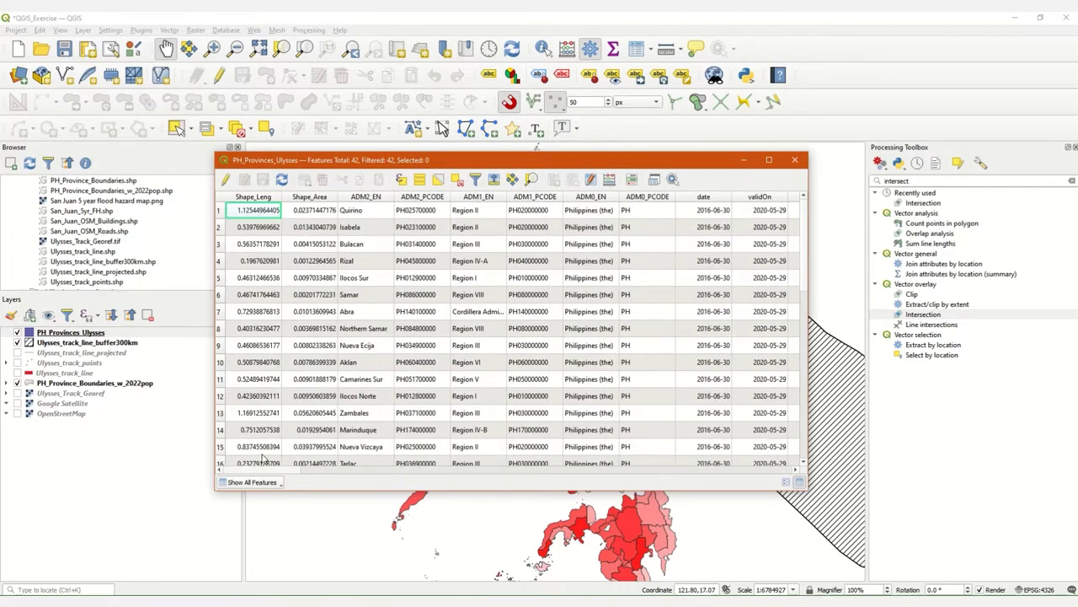
scroll(295, 471, "right", 2)
scroll(287, 471, "left", 3)
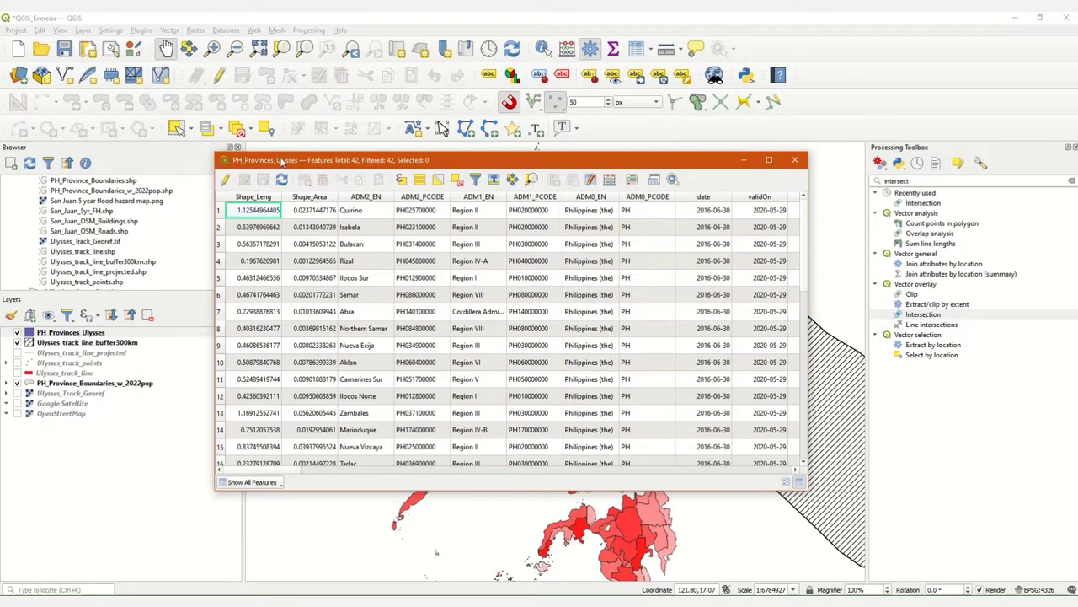
left_click_drag(281, 160, 277, 205)
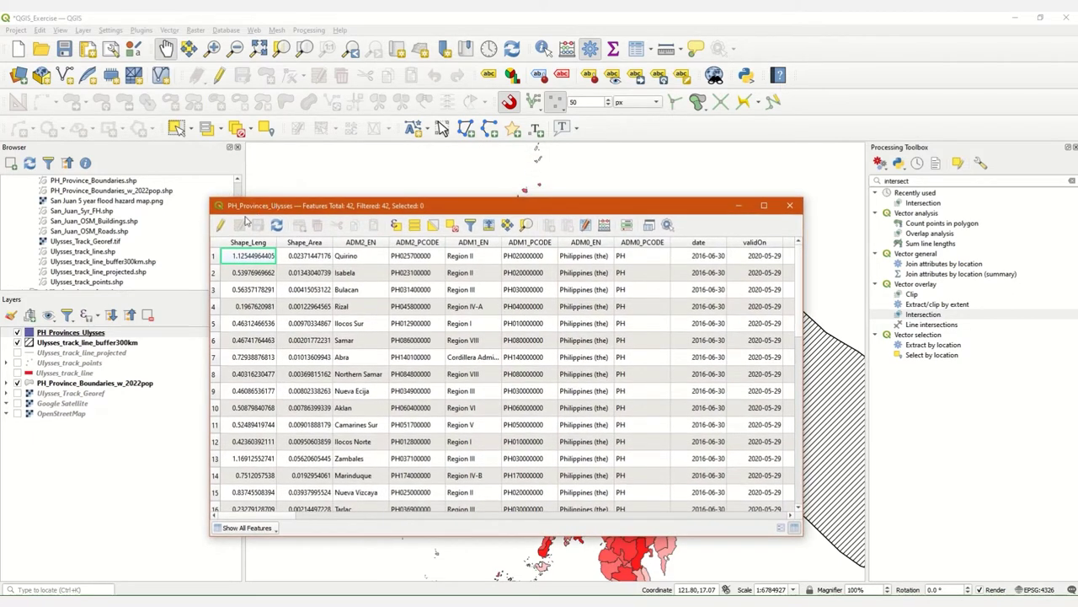
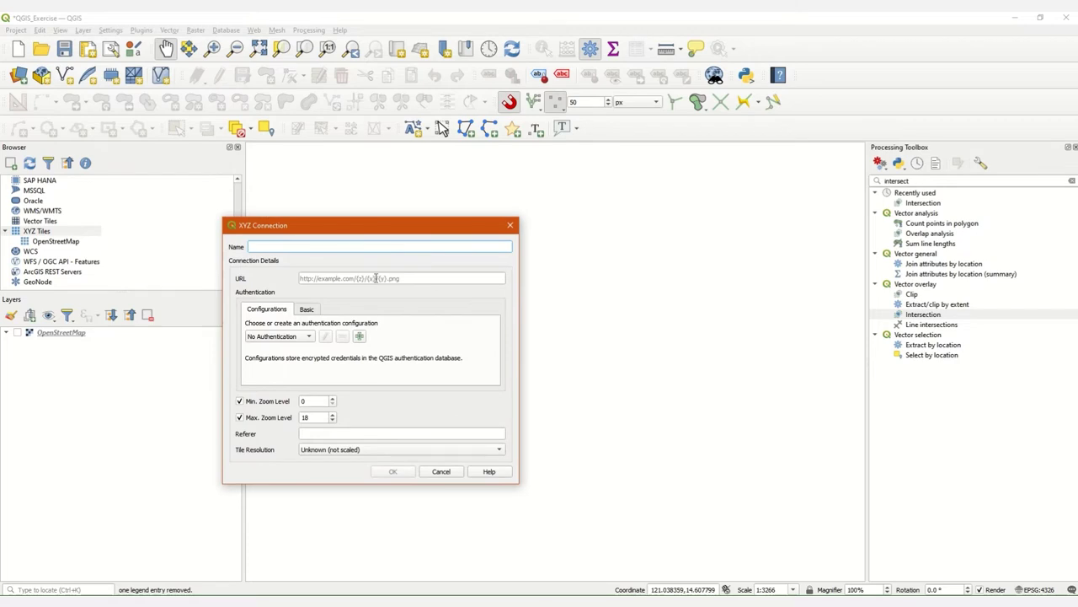
left_click(376, 278)
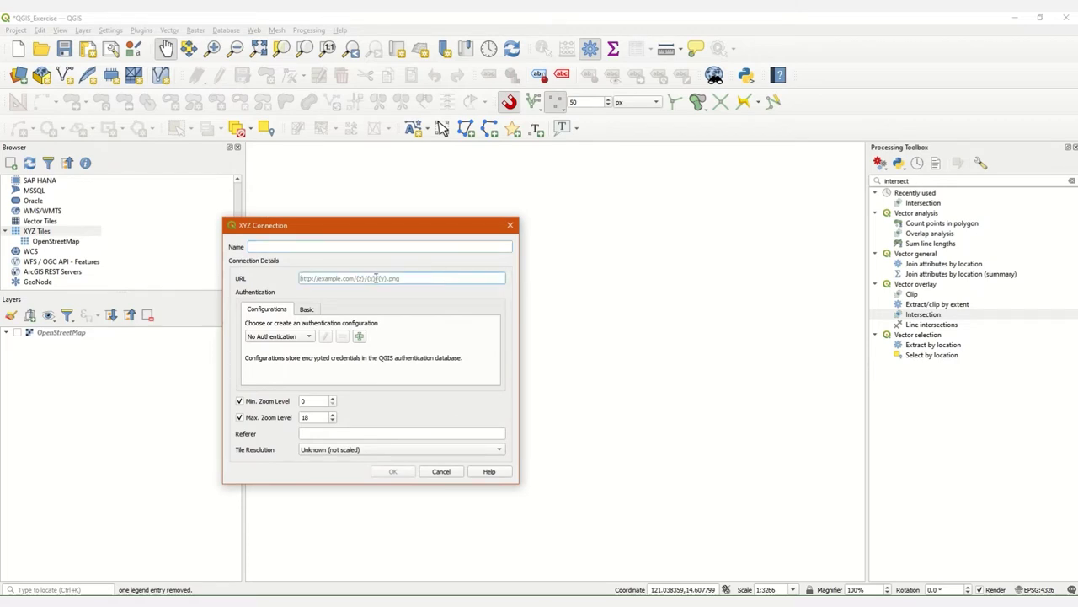
type("http://www.google.cn/maps/vt?lyrs=s@189&gl=cn&x={x}&y={y}&z={z}")
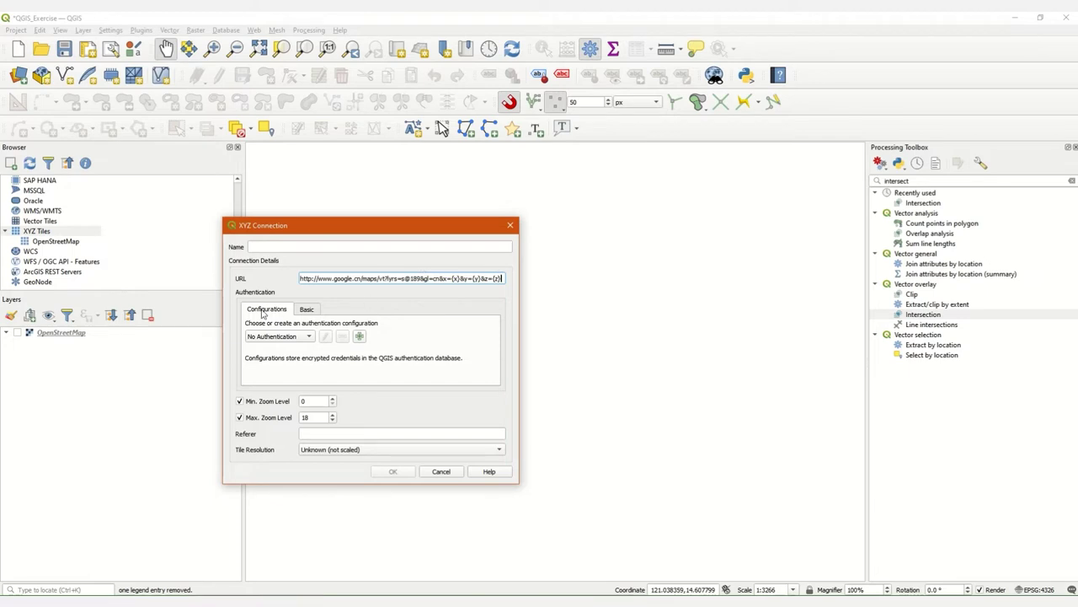
left_click(268, 246)
type("Google")
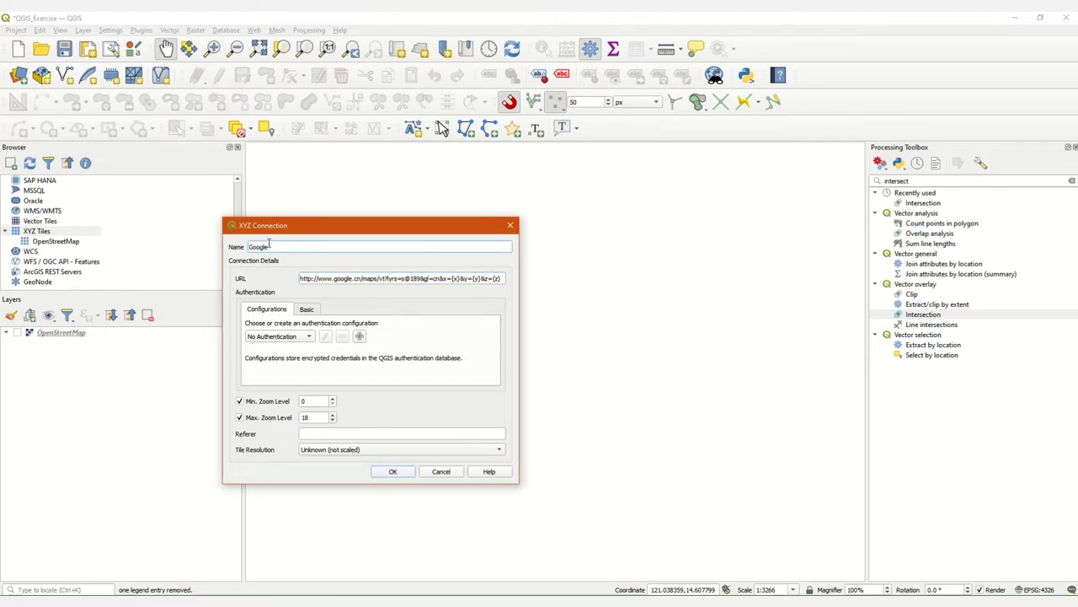
type(" Satellite")
double_click(316, 418)
type("19")
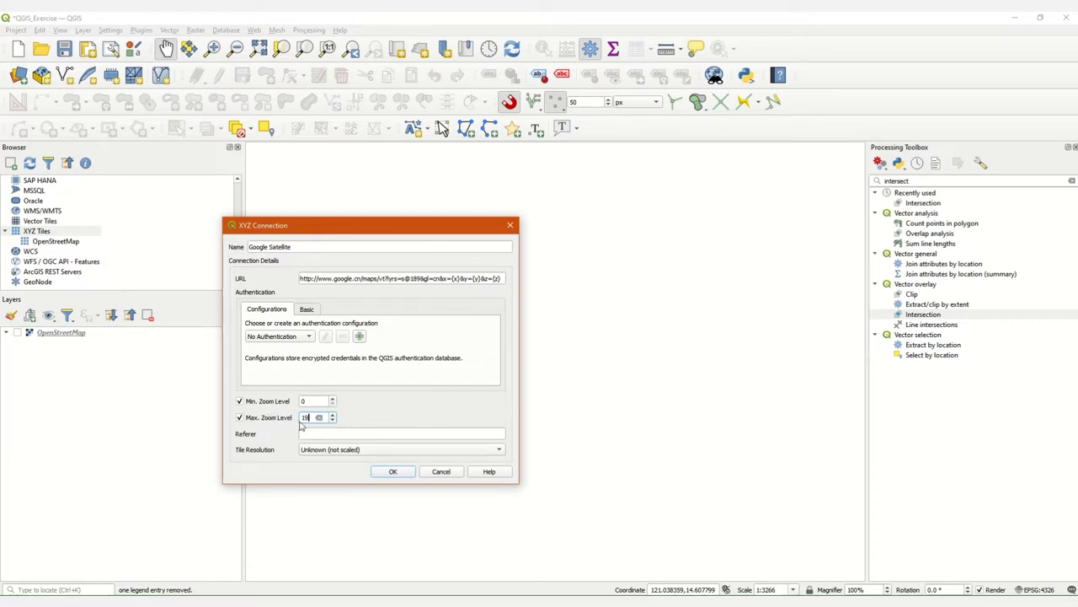
left_click(392, 472)
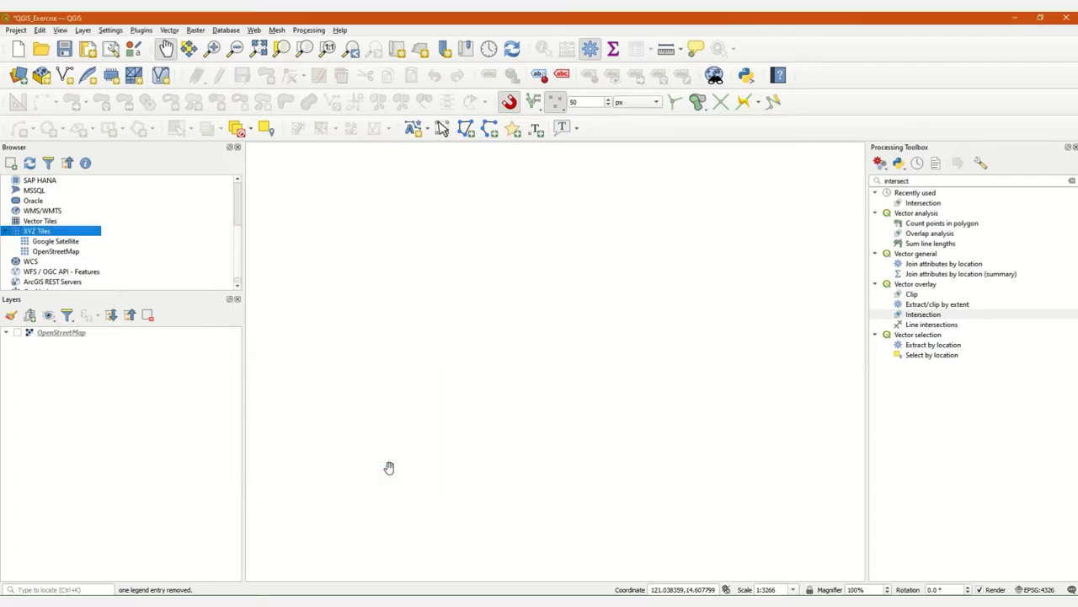
Step: Add the Google Satellite XYZ tiles to the map as a layer
left_click(73, 244)
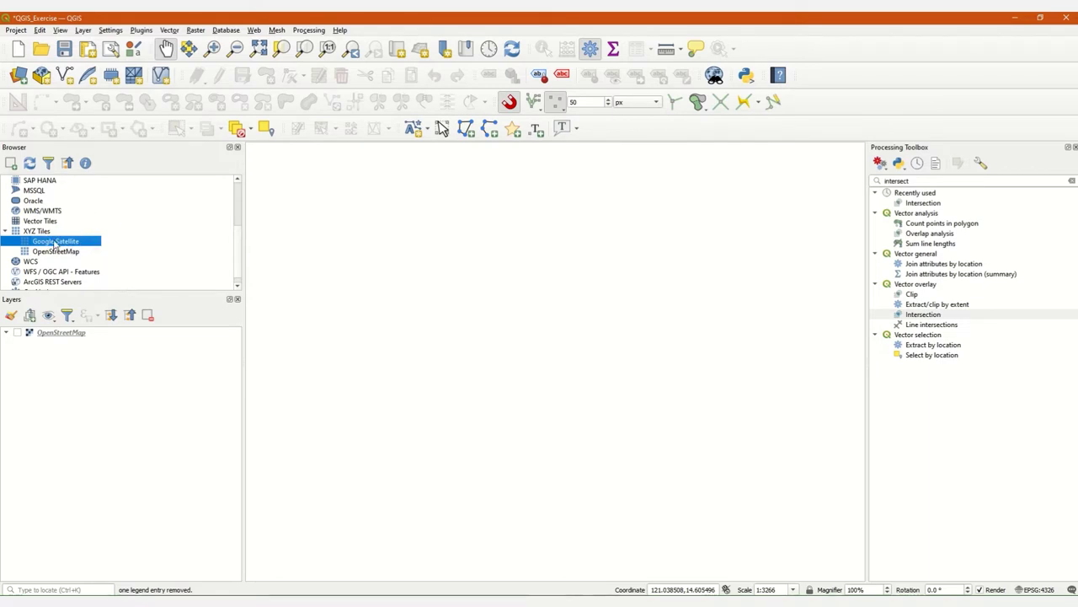
double_click(55, 242)
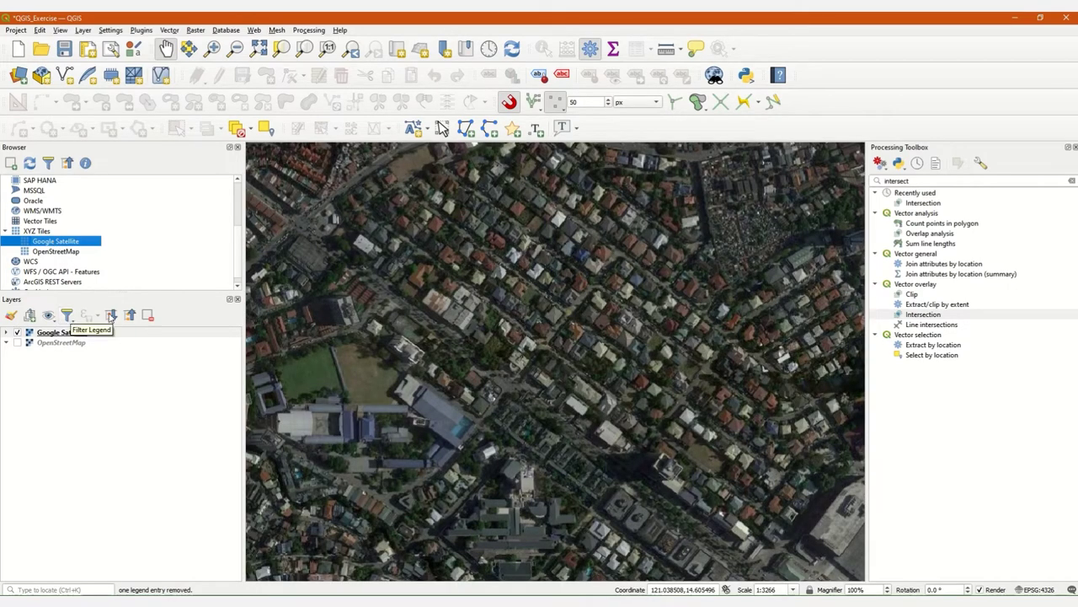
left_click_drag(427, 286, 494, 316)
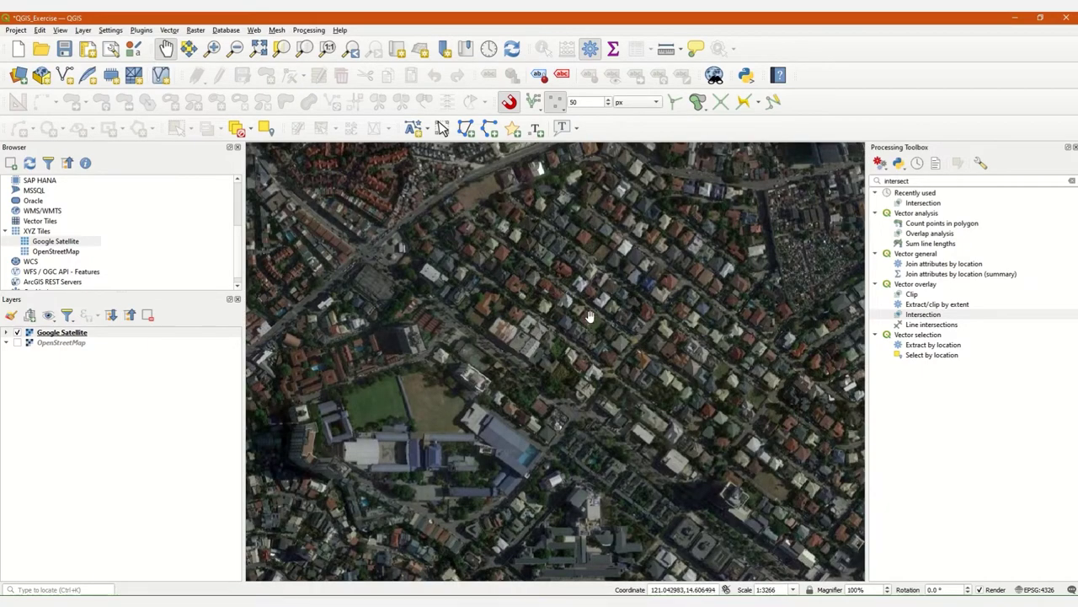
Step: Examine the Google Satellite imagery around the school grounds and neighbouring residential blocks to see how clearly individual buildings show
left_click_drag(673, 318, 617, 293)
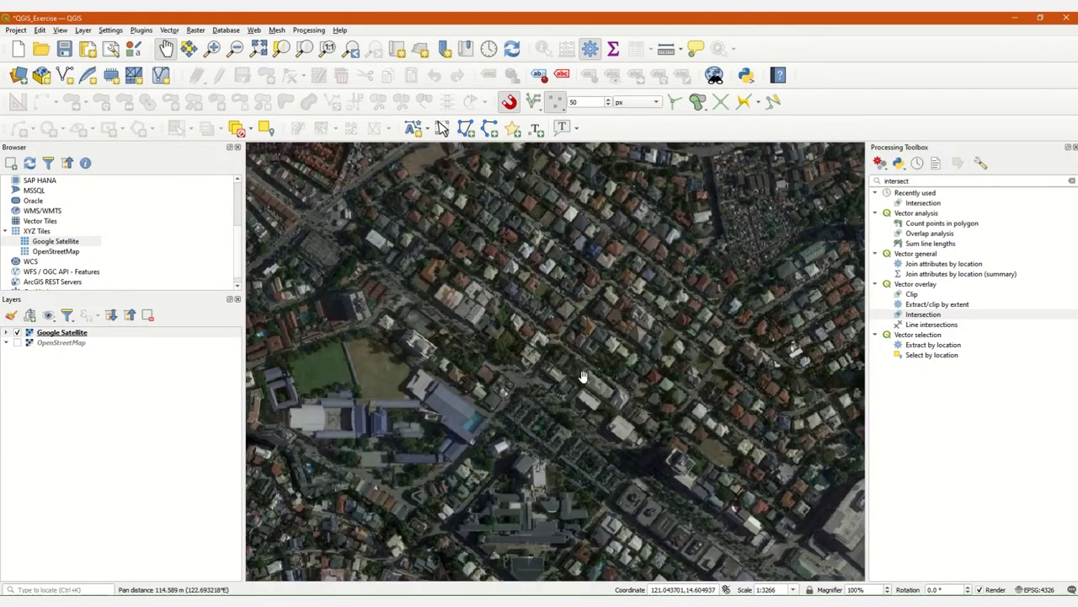
scroll(597, 332, "down", 1)
scroll(572, 362, "up", 1)
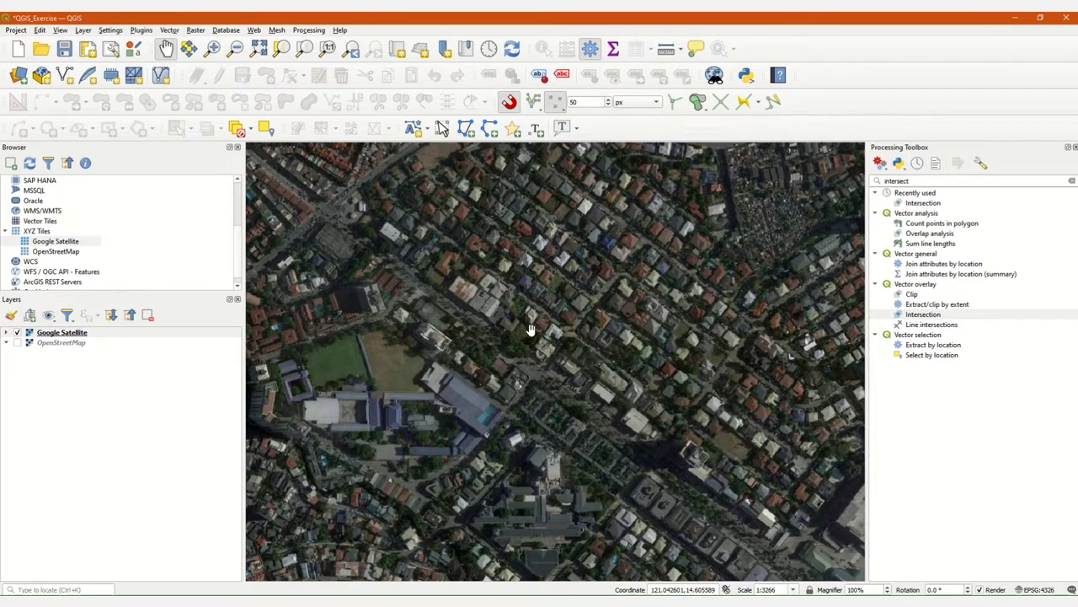
scroll(531, 329, "down", 1)
scroll(508, 323, "down", 1)
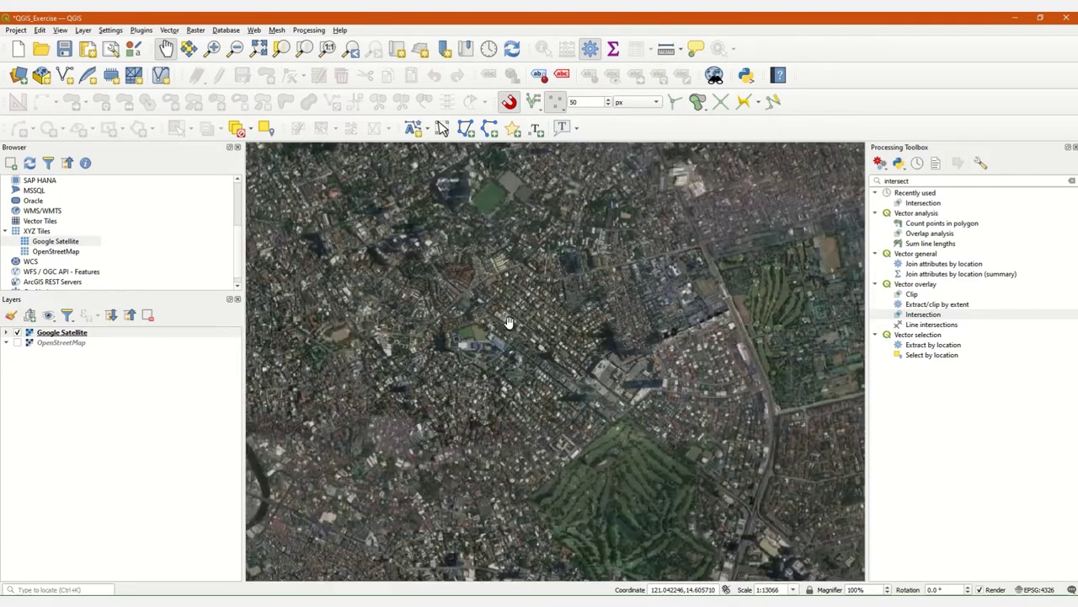
scroll(508, 334, "up", 1)
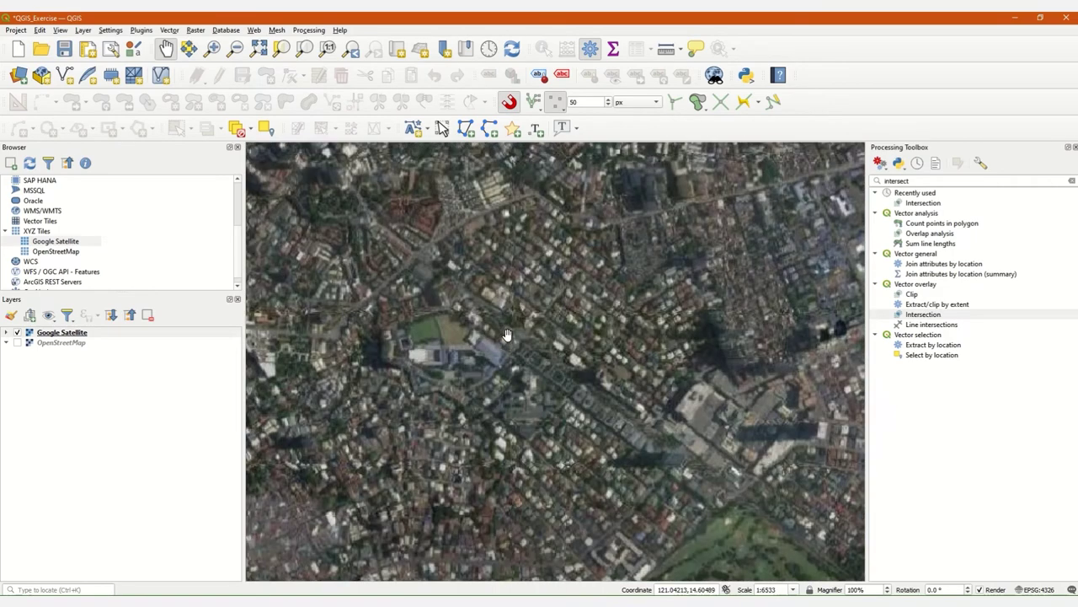
scroll(515, 316, "up", 1)
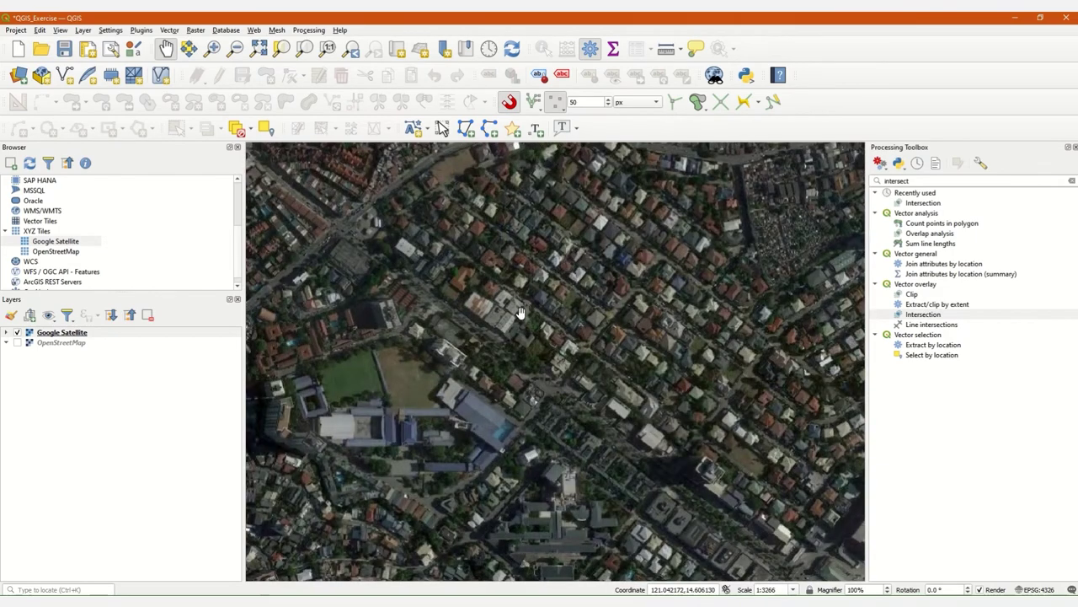
left_click_drag(535, 299, 447, 368)
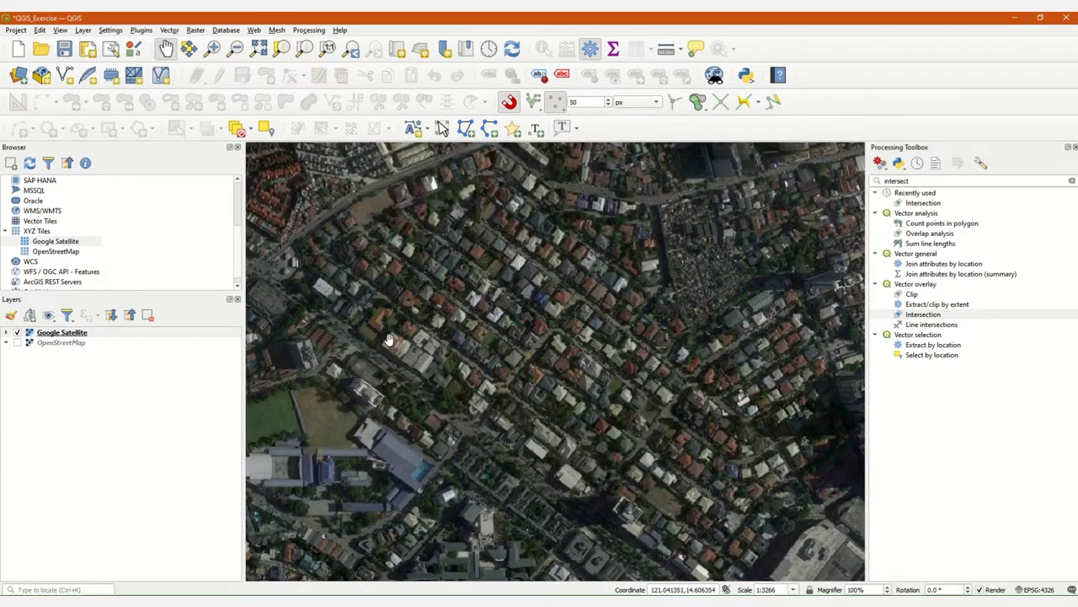
left_click_drag(365, 333, 432, 344)
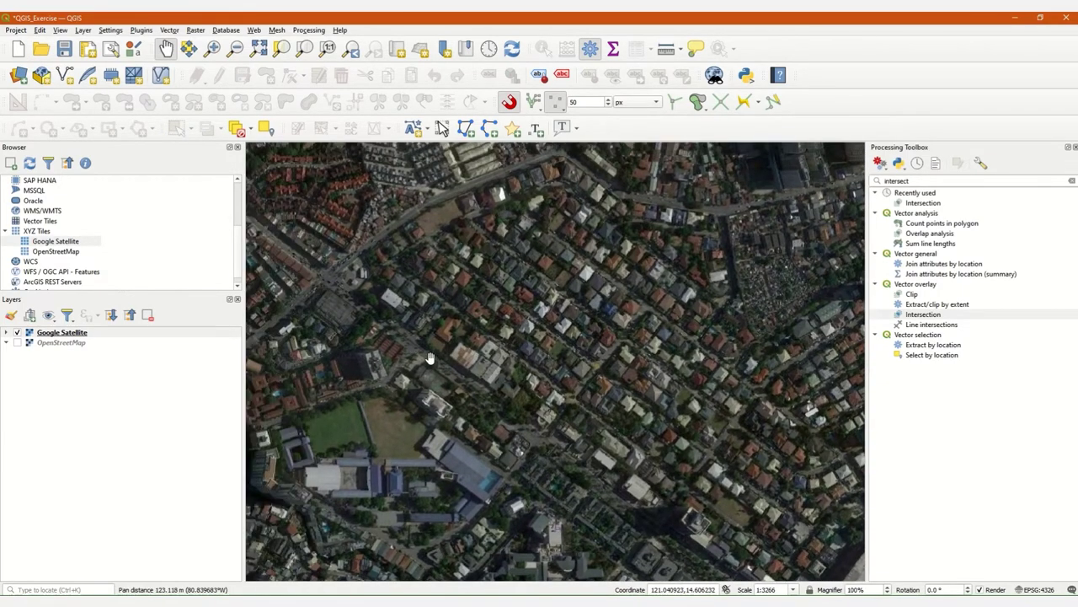
scroll(394, 315, "up", 1)
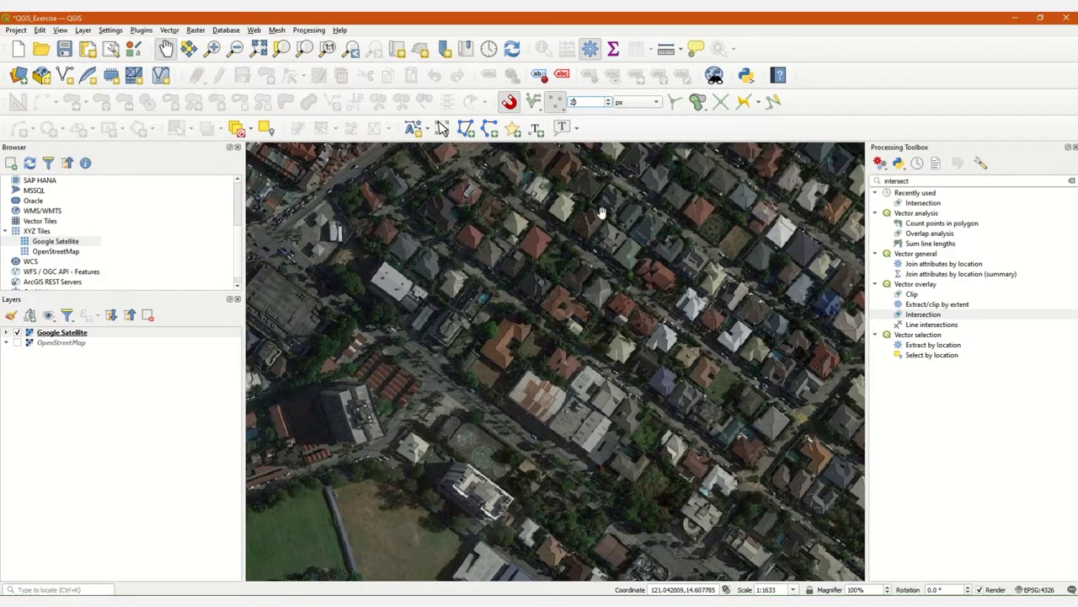
left_click_drag(599, 215, 510, 344)
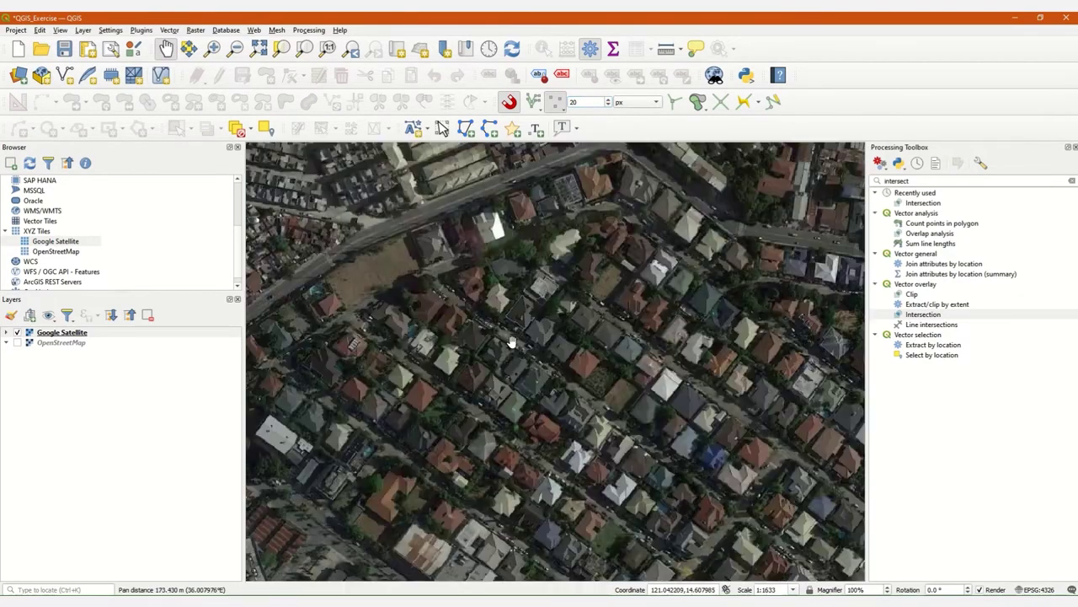
left_click_drag(567, 316, 686, 67)
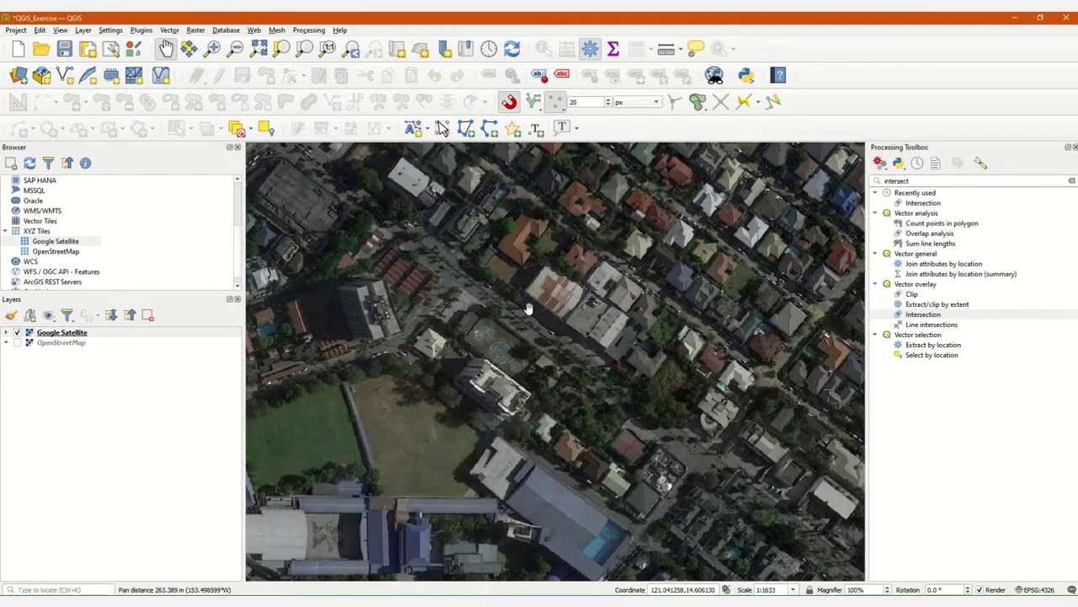
left_click_drag(529, 308, 639, 287)
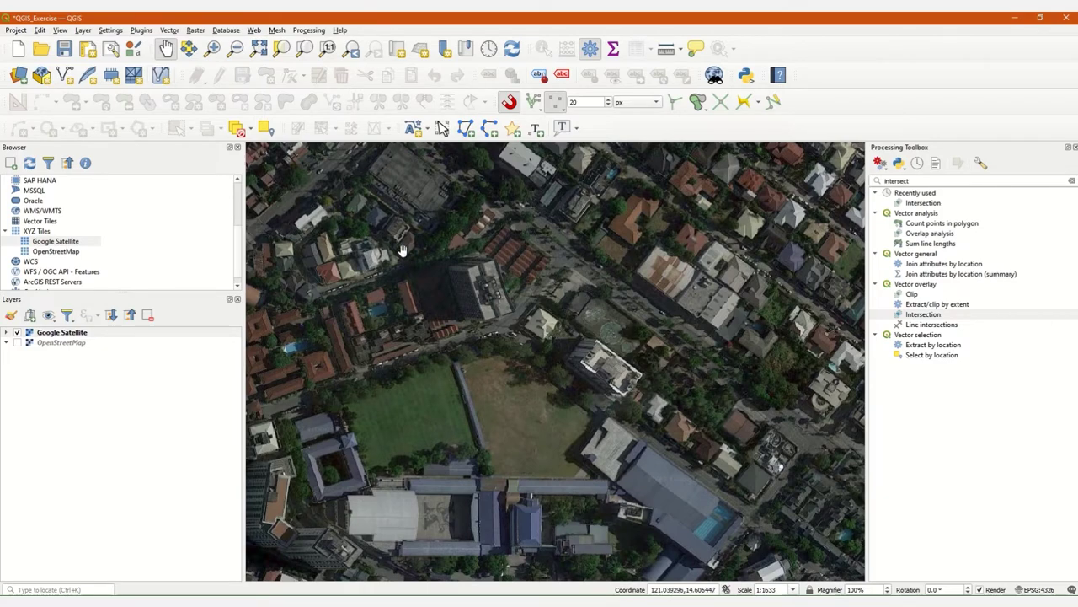
scroll(406, 244, "down", 1)
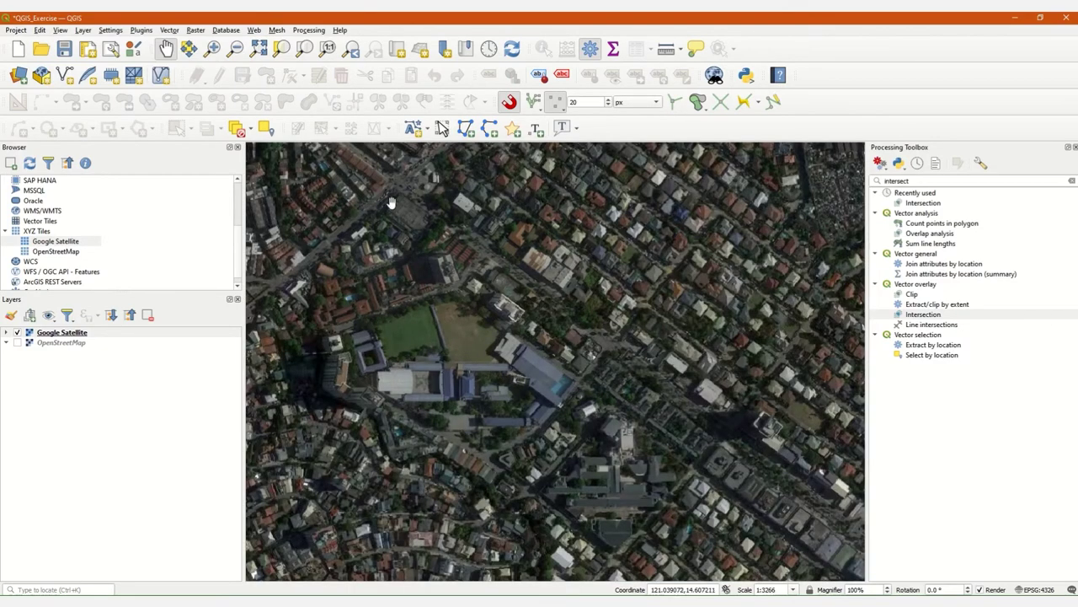
Step: Start a new shapefile layer and set its output file to San_Juan_Digitized_Buildings.shp in the Outputs folder
left_click(65, 76)
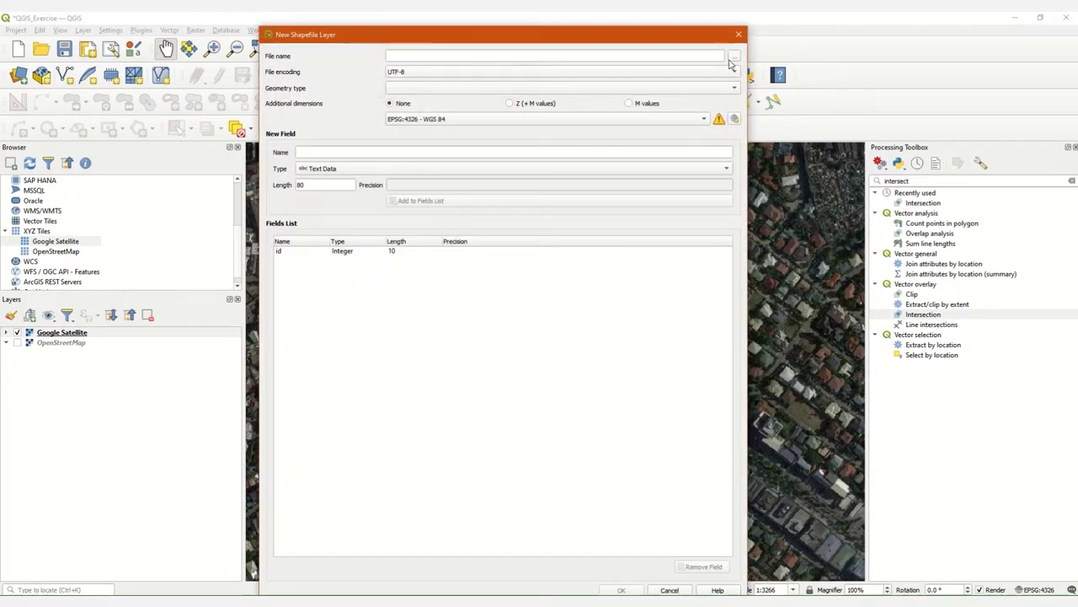
left_click(732, 57)
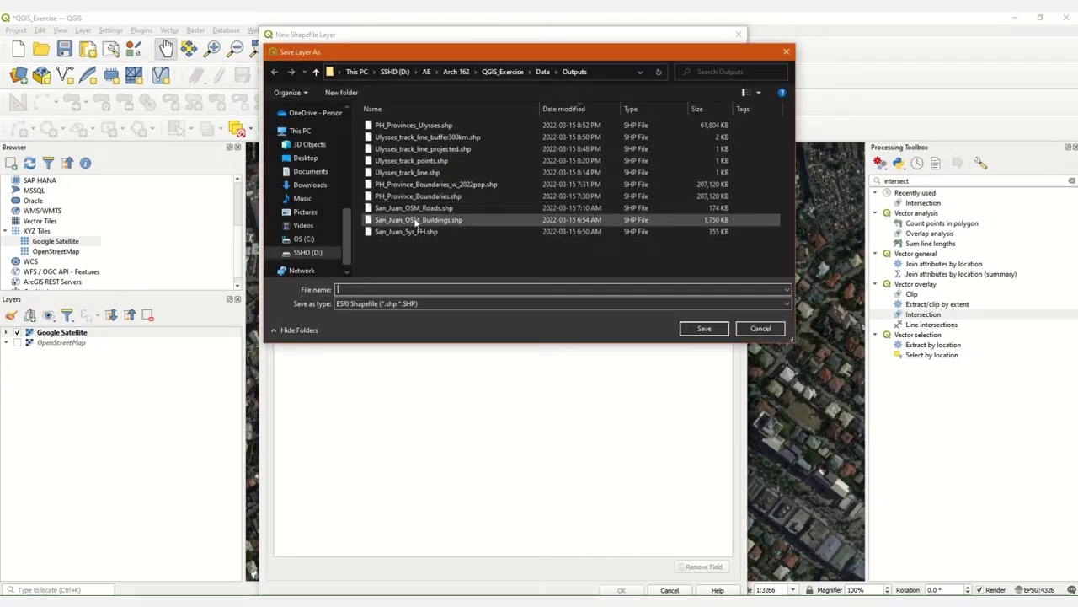
left_click(416, 221)
left_click(383, 290)
left_click_drag(383, 289, 373, 289)
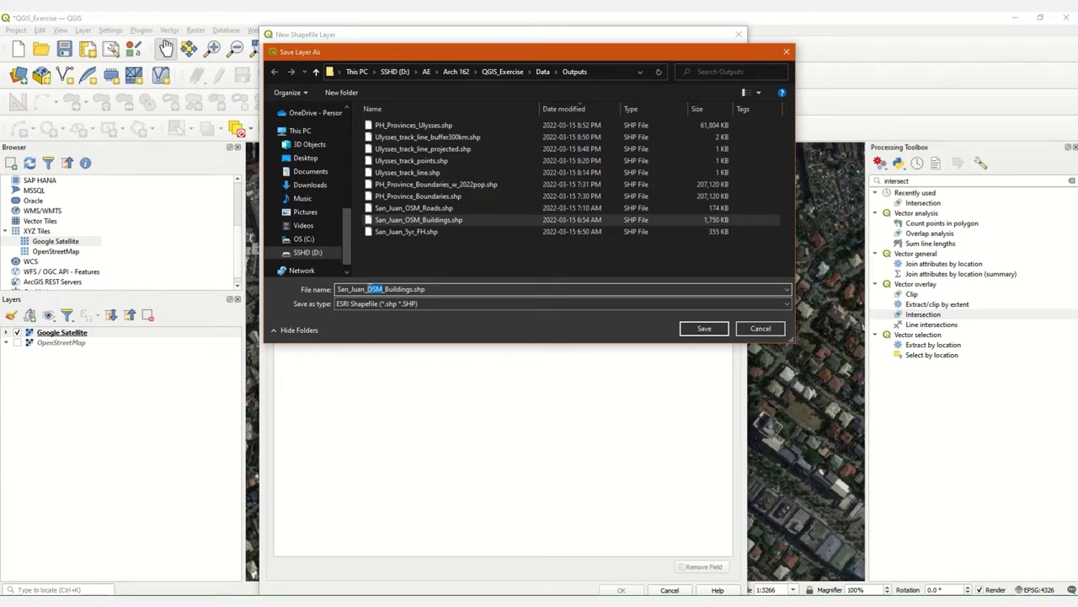
type("Digitiz")
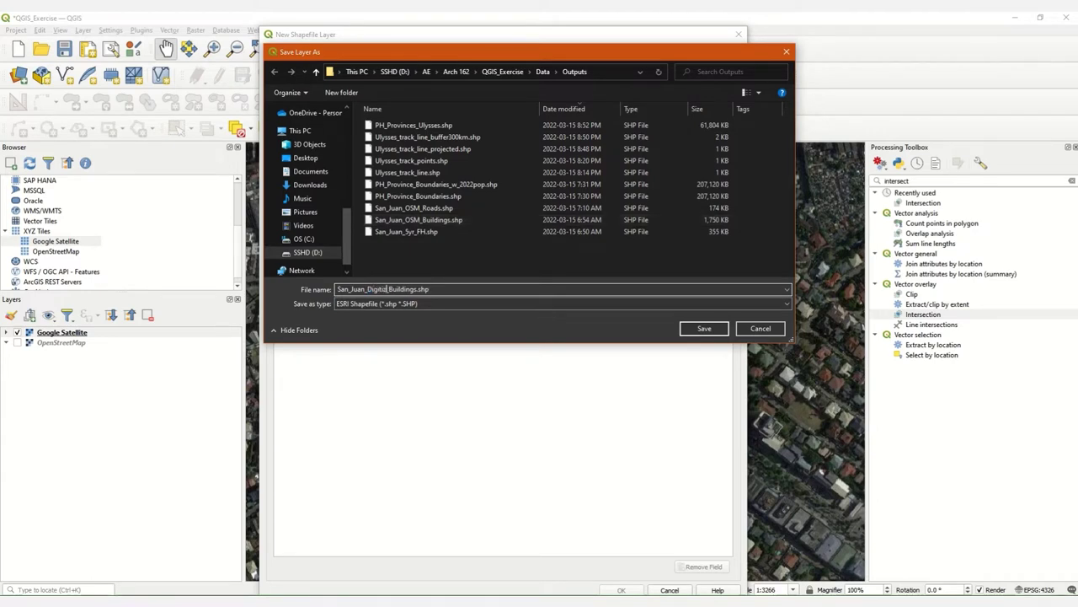
type("ed")
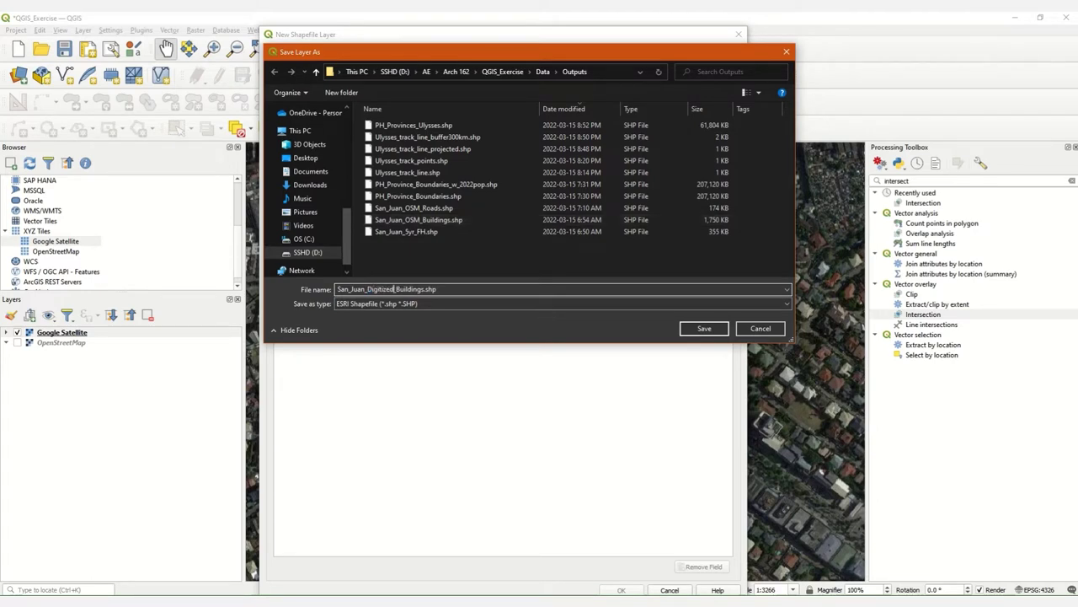
left_click(704, 327)
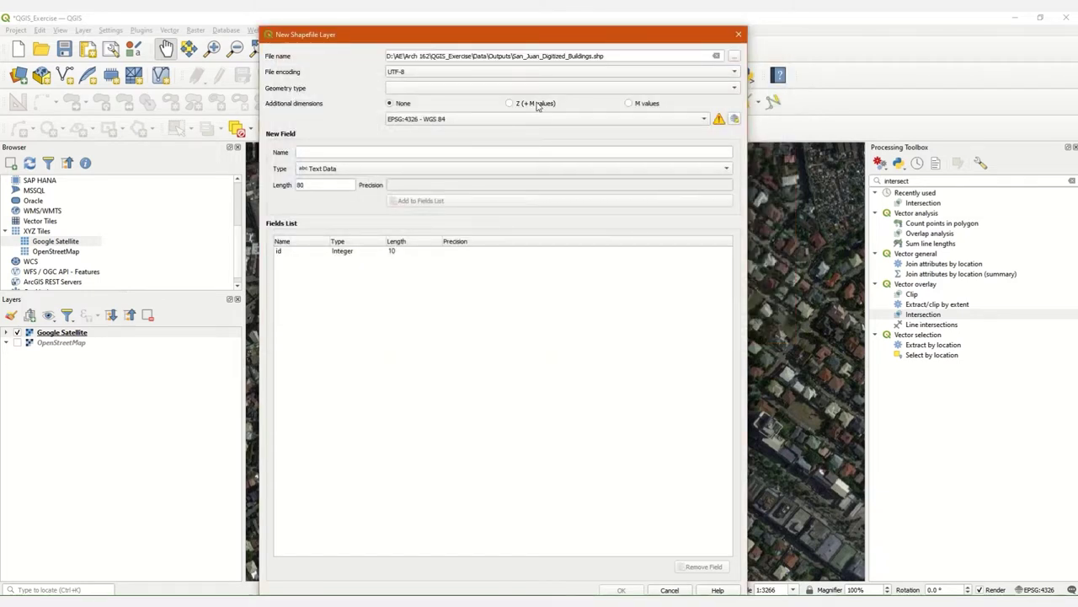
Step: Create the new shapefile with Polygon geometry and the EPSG:32651 - WGS 84 / UTM zone 51N coordinate system
left_click(611, 87)
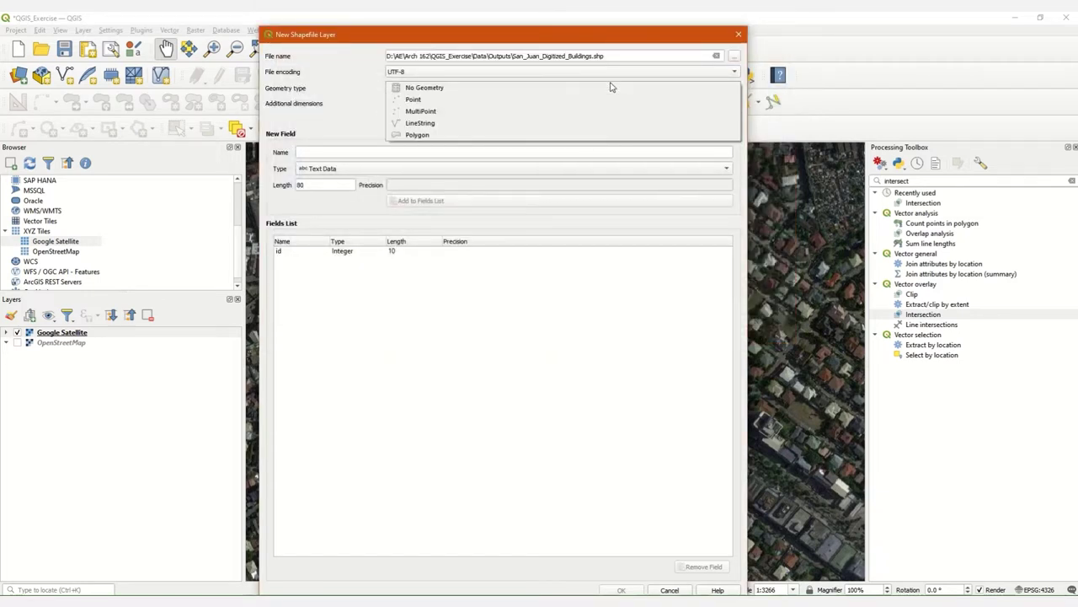
left_click(412, 136)
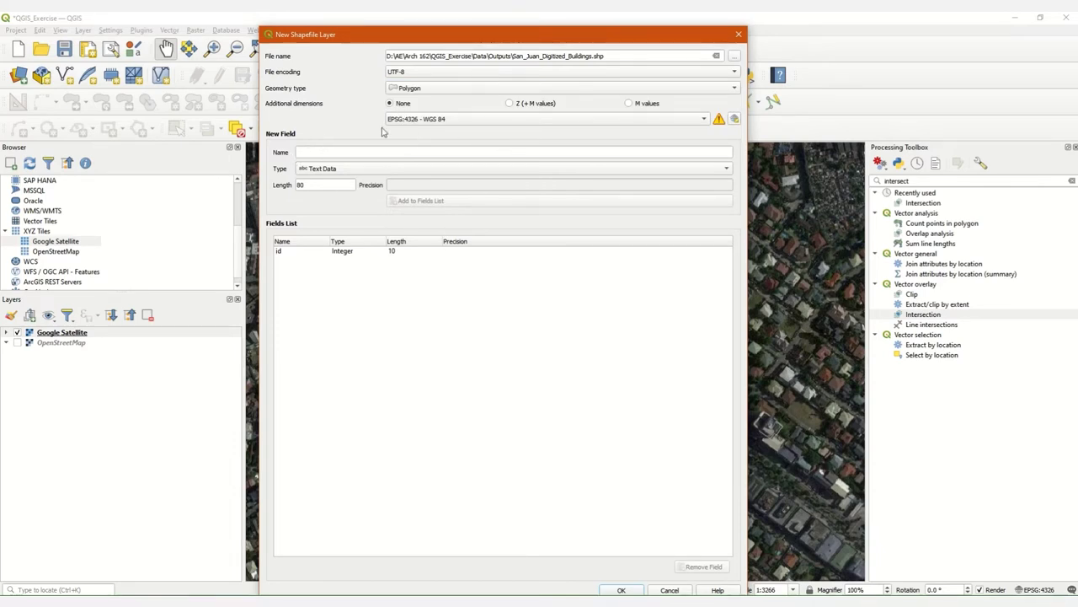
left_click(595, 118)
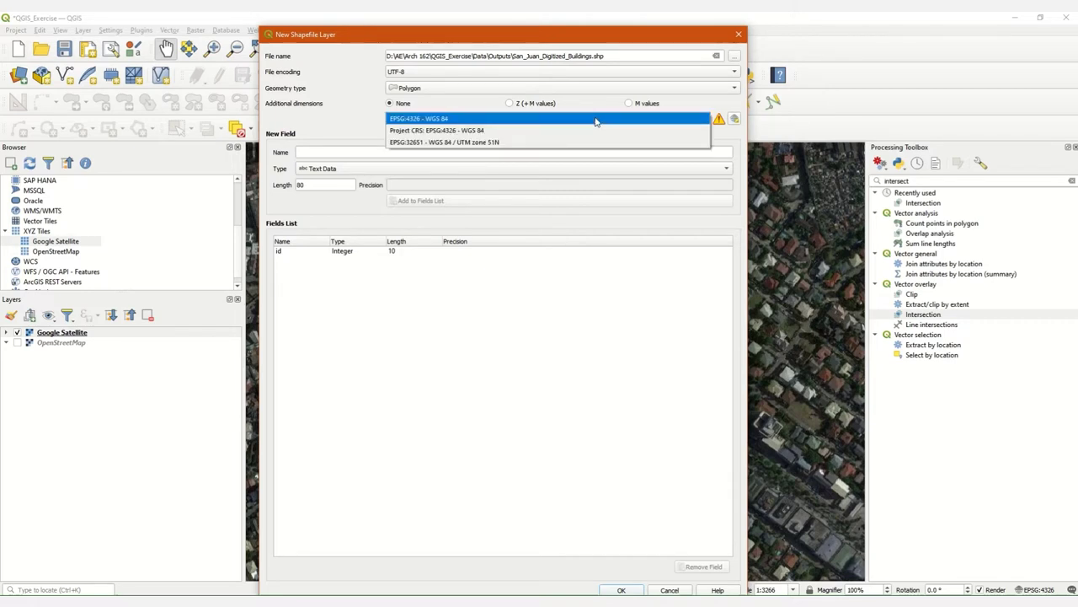
left_click(361, 133)
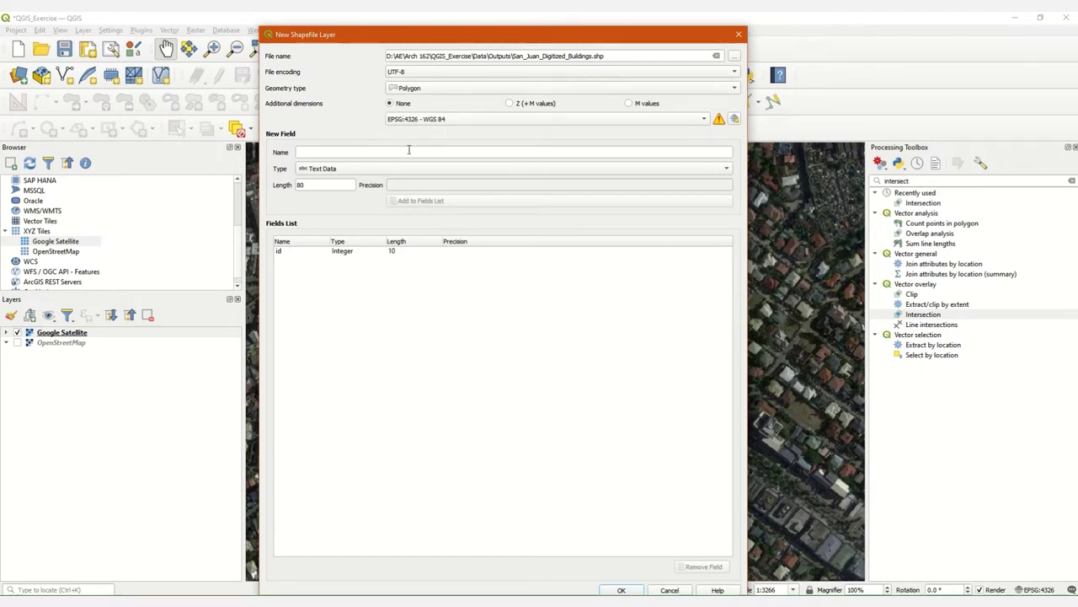
left_click(465, 119)
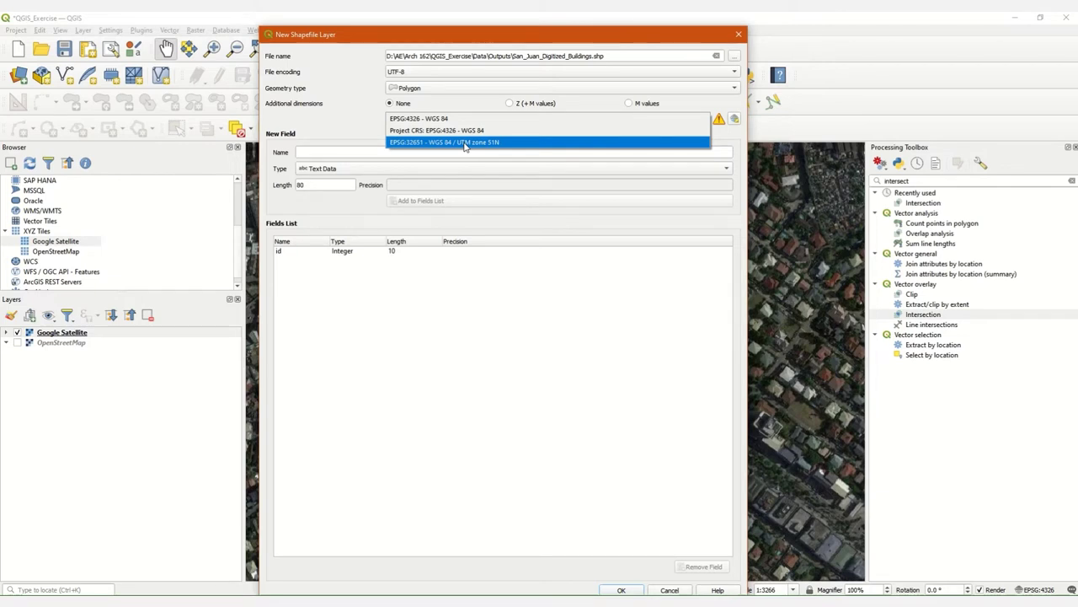
left_click(464, 143)
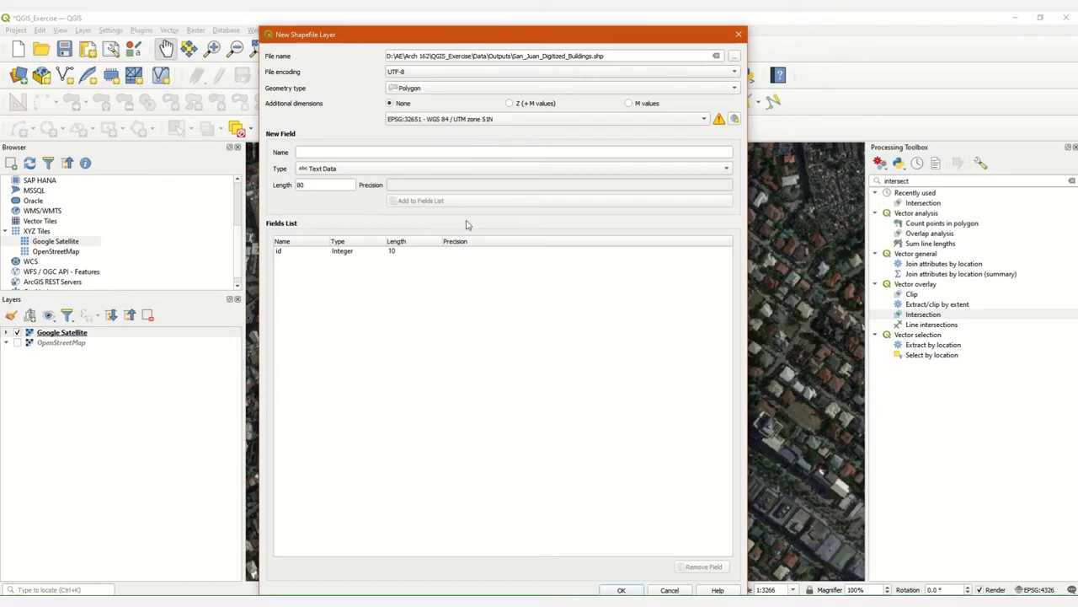
left_click(623, 590)
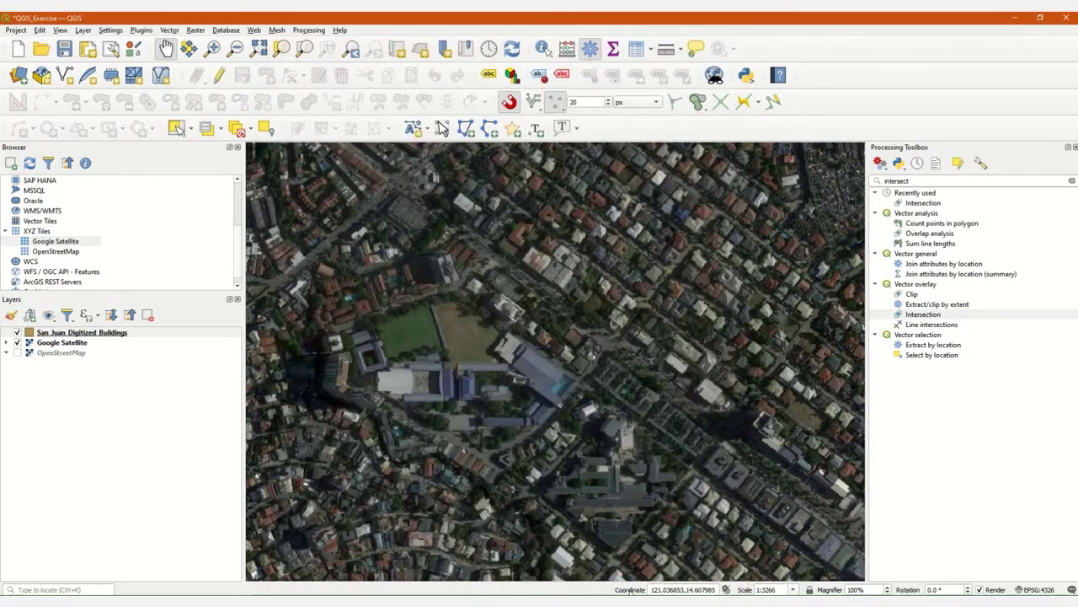
Step: Style the San_Juan_Digitized_Buildings layer with the outline green symbol preset
right_click(68, 337)
left_click(236, 516)
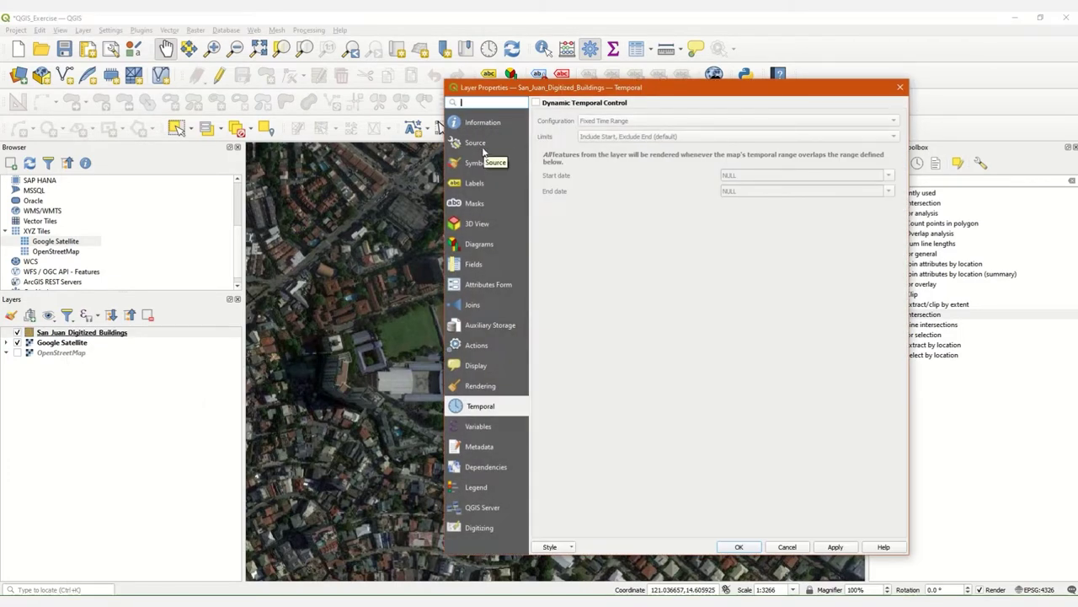
left_click(482, 164)
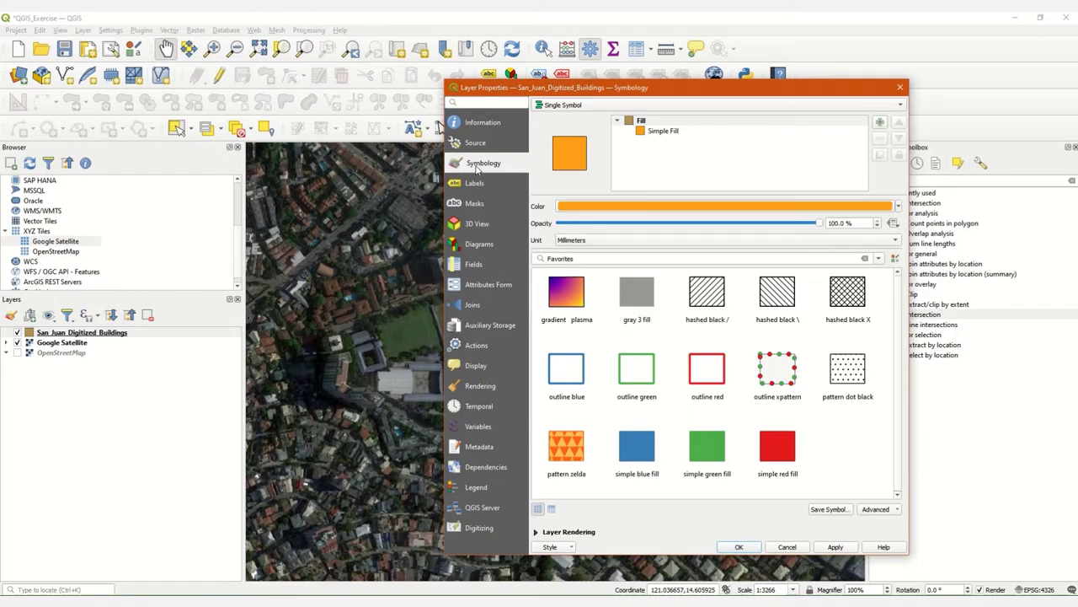
left_click(648, 376)
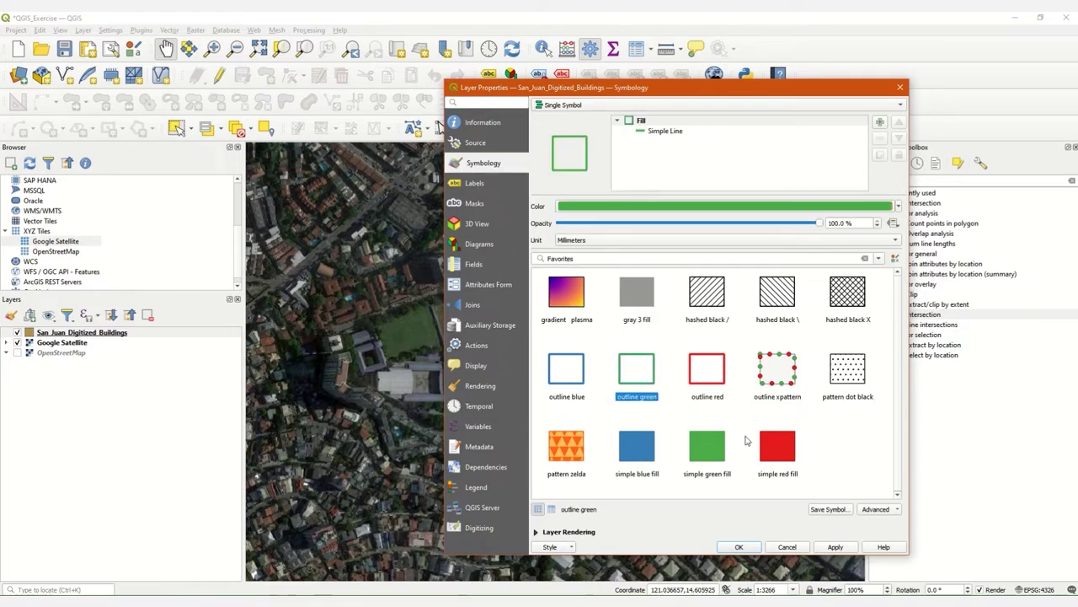
left_click(737, 547)
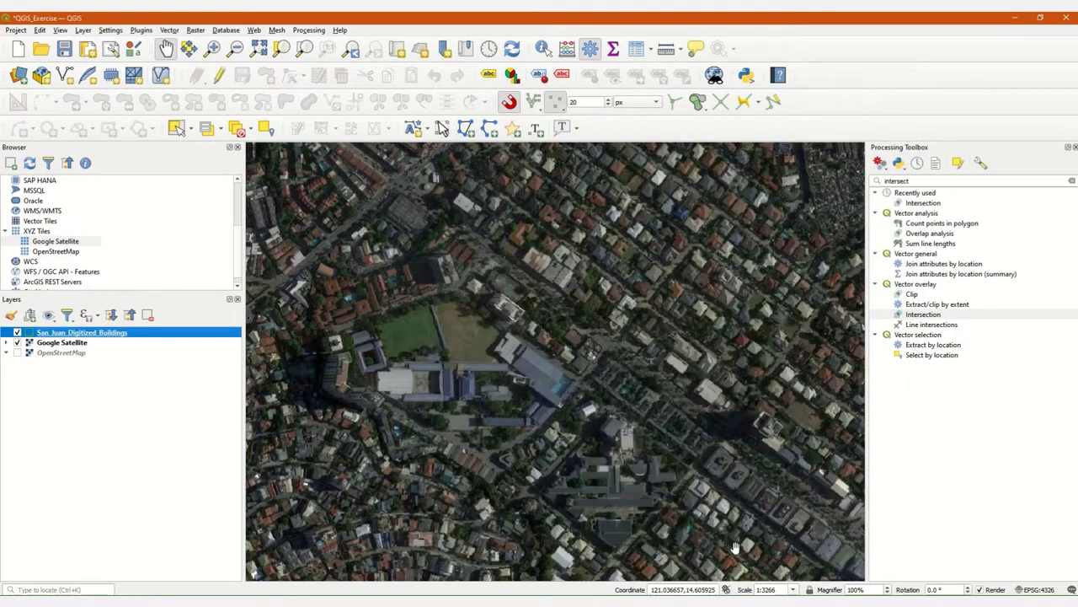
Step: Enable editing on the San_Juan_Digitized_Buildings layer and activate the Add Rectangle from Center and a Point tool
left_click(226, 78)
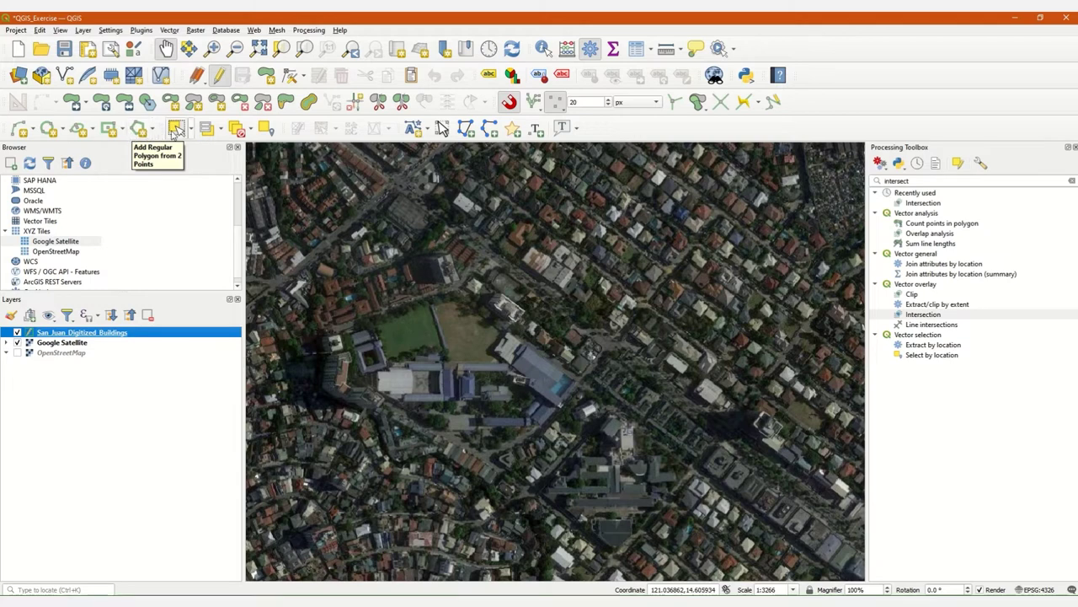
left_click(108, 129)
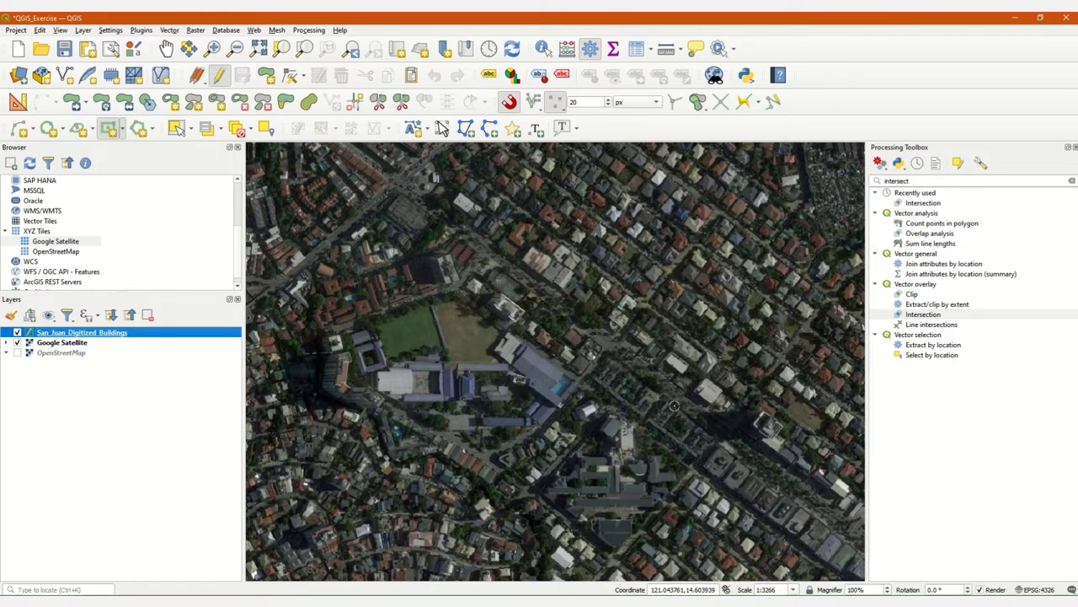
left_click_drag(672, 413, 580, 370)
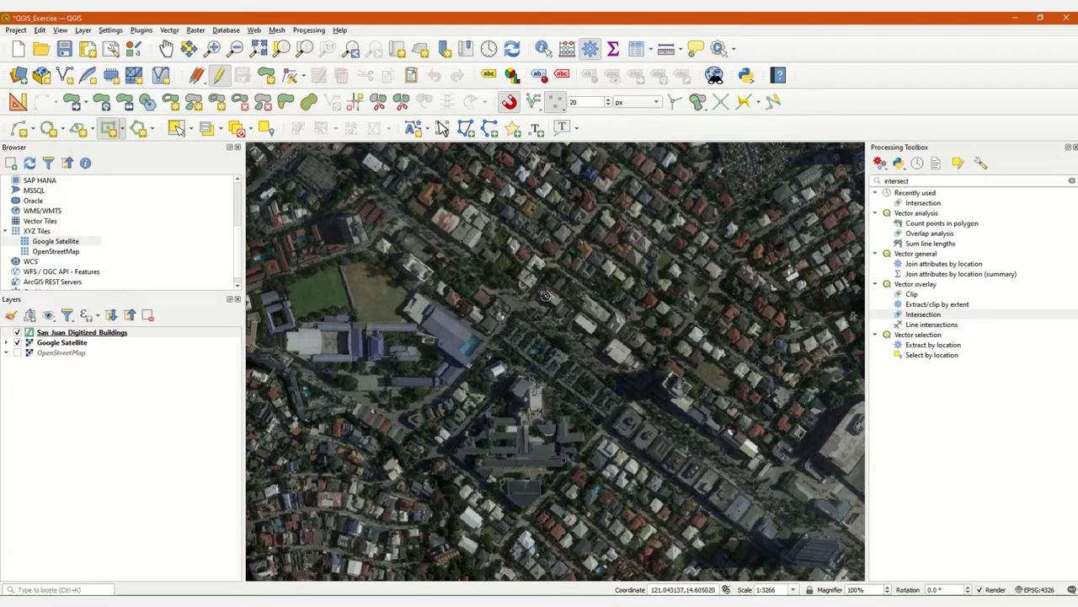
left_click_drag(630, 418, 529, 345)
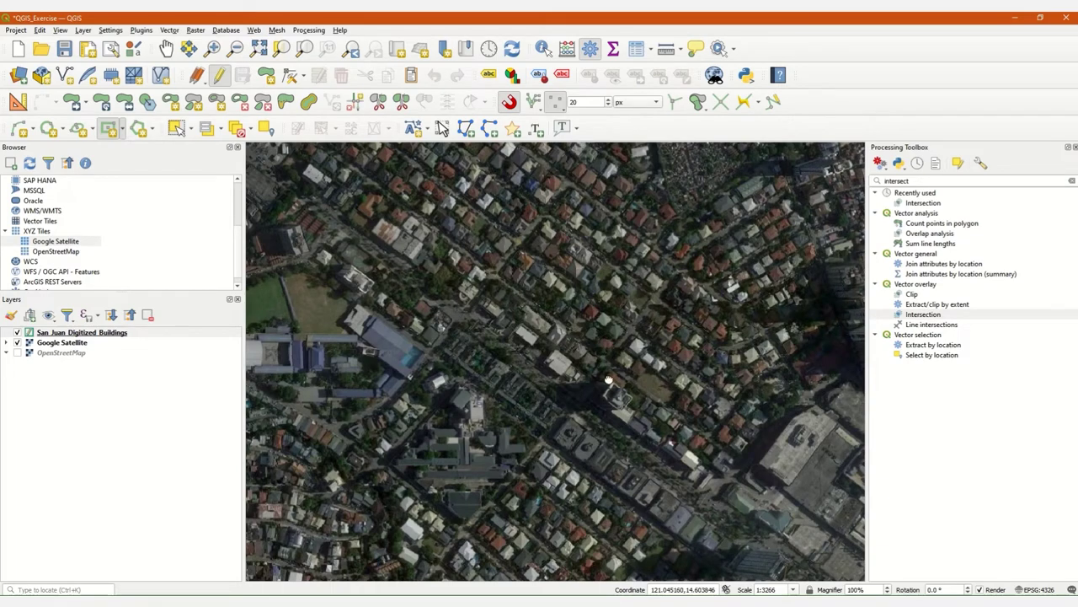
left_click_drag(607, 379, 527, 314)
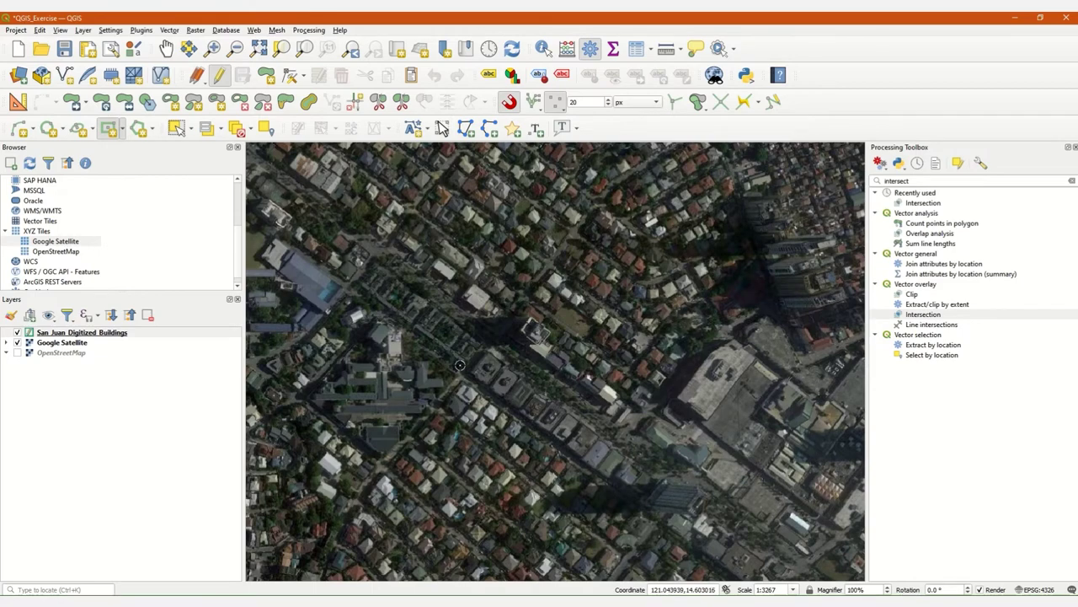
scroll(469, 376, "up", 1)
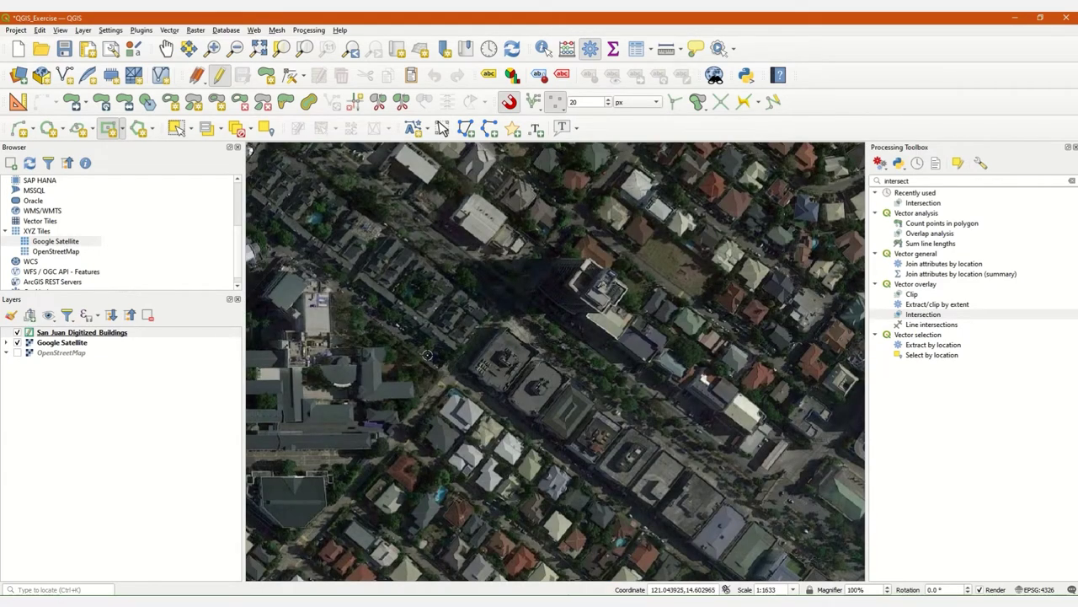
scroll(444, 353, "up", 1)
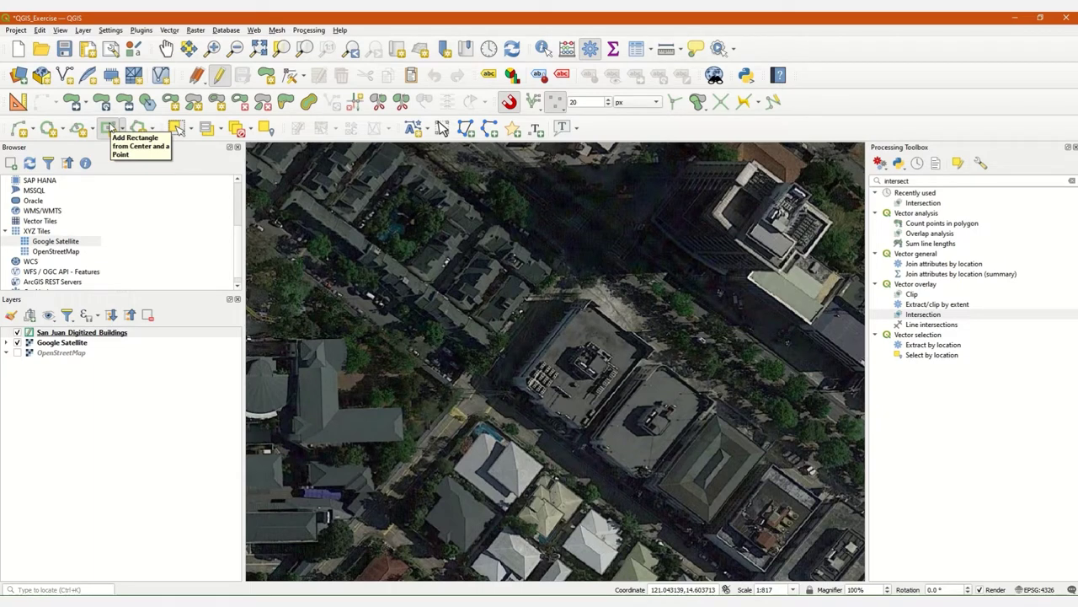
Step: Draw a rectangle from center and a point over the first flat-roofed building in the row, leaving its id empty
left_click(110, 128)
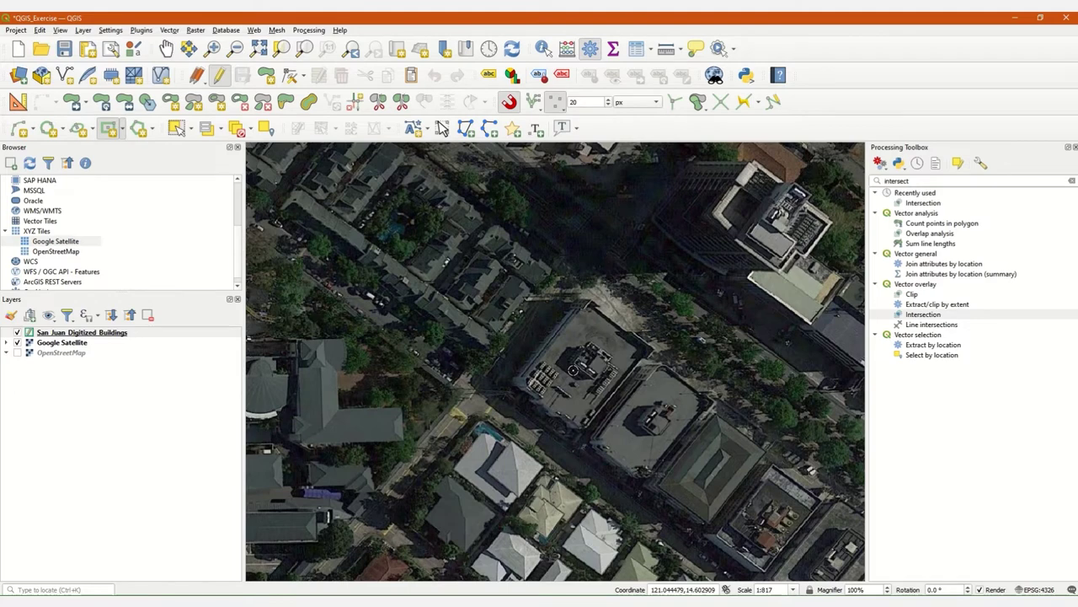
left_click(572, 370)
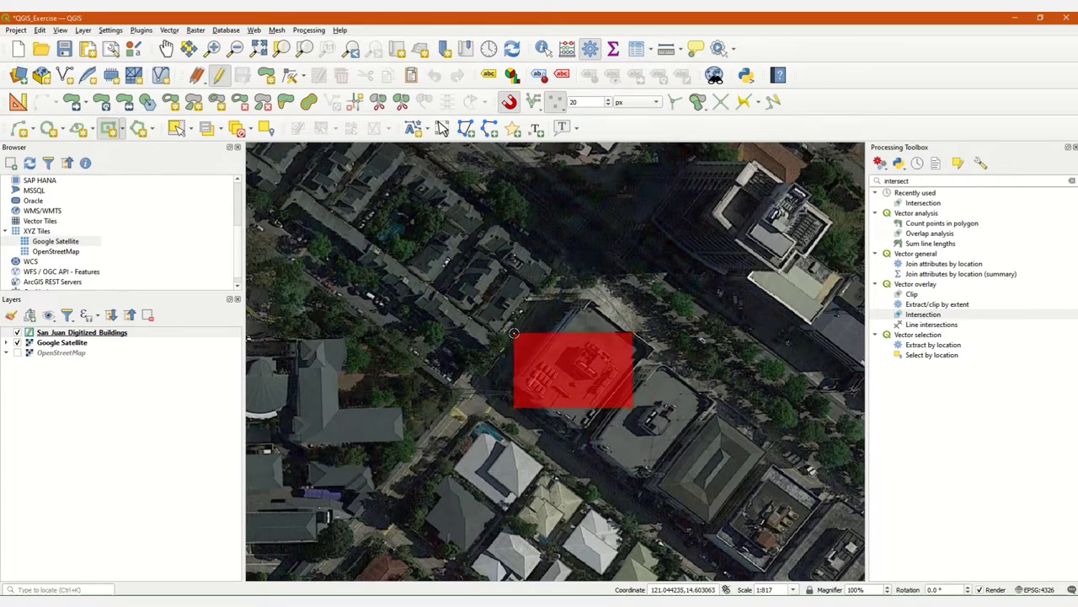
left_click(514, 332)
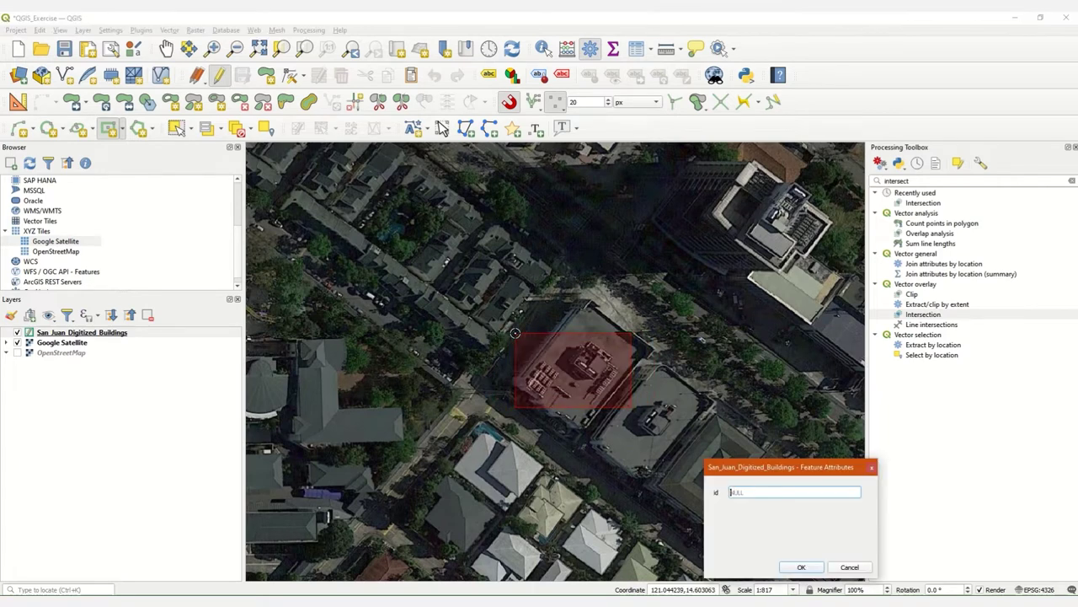
left_click(801, 567)
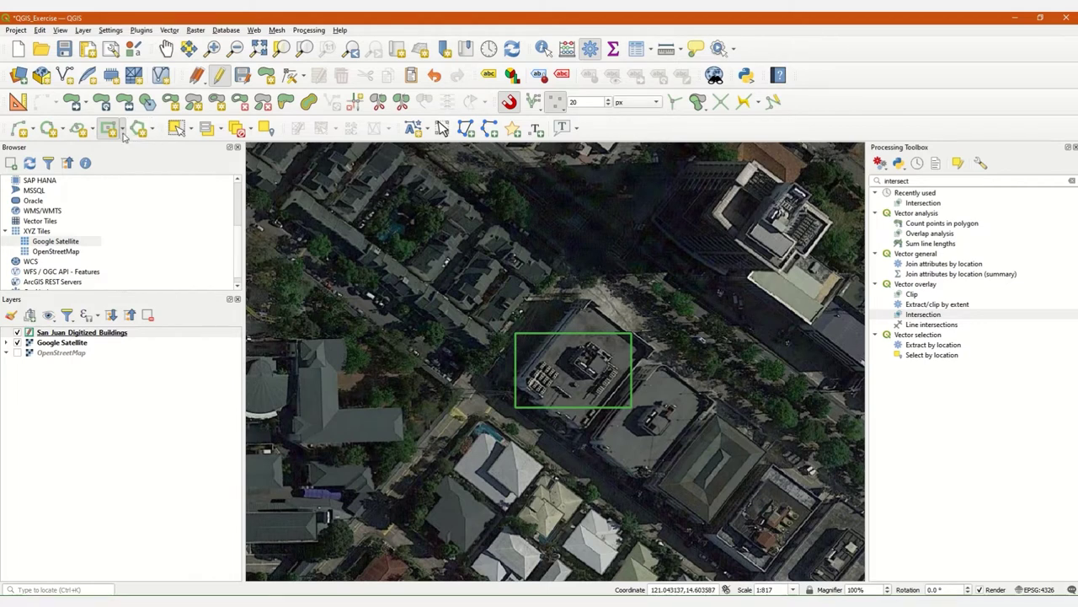
Step: Draw a tilted rectangle from 3 points (distance from 2nd and 3rd point) around the neighbouring housing block, leaving its id empty
left_click(123, 131)
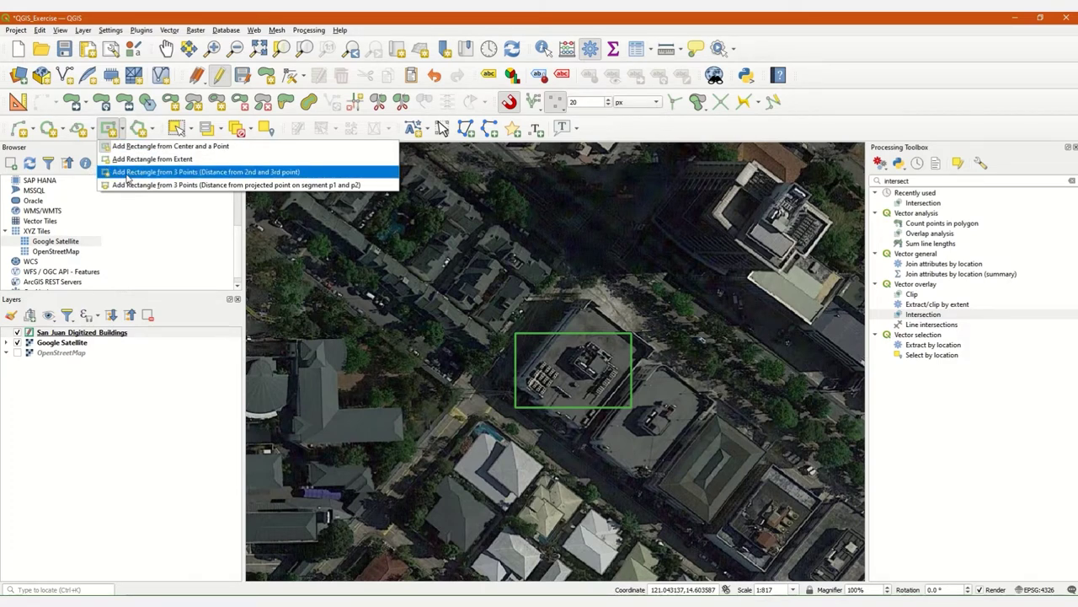
left_click(128, 174)
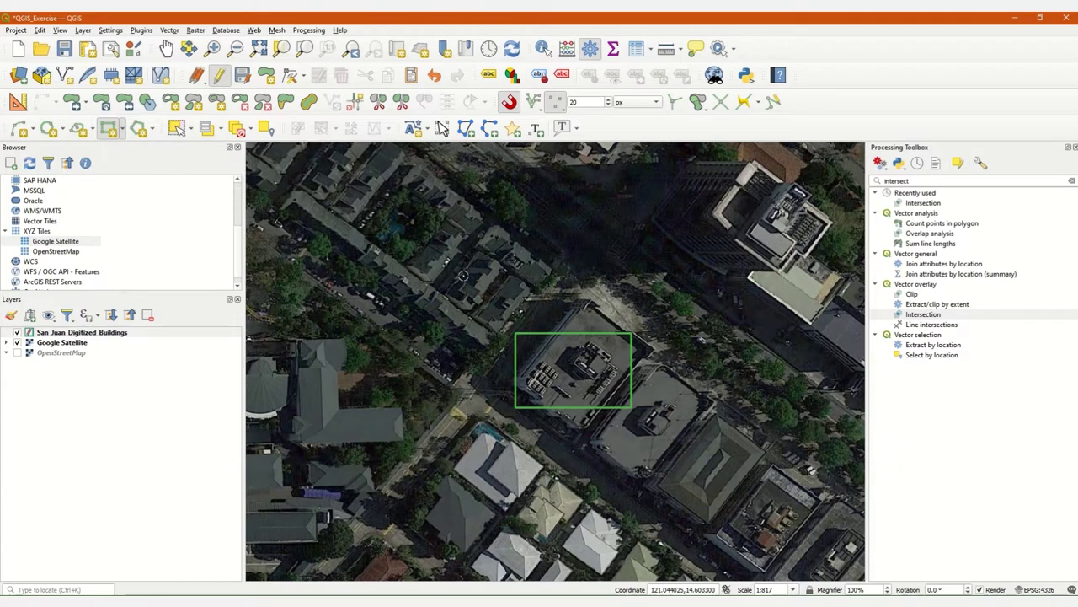
left_click(484, 214)
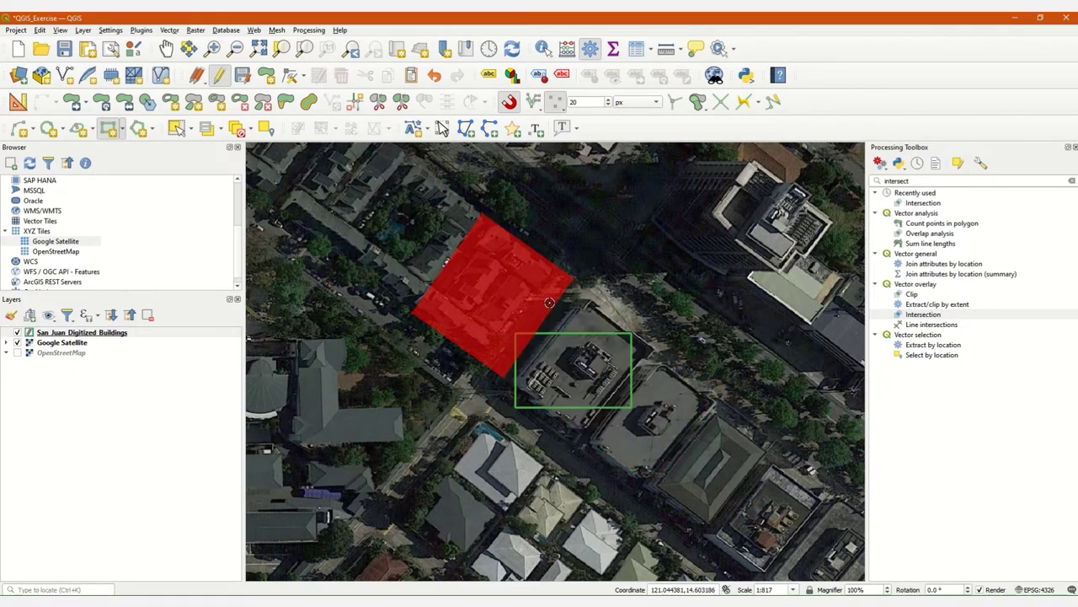
left_click(548, 304)
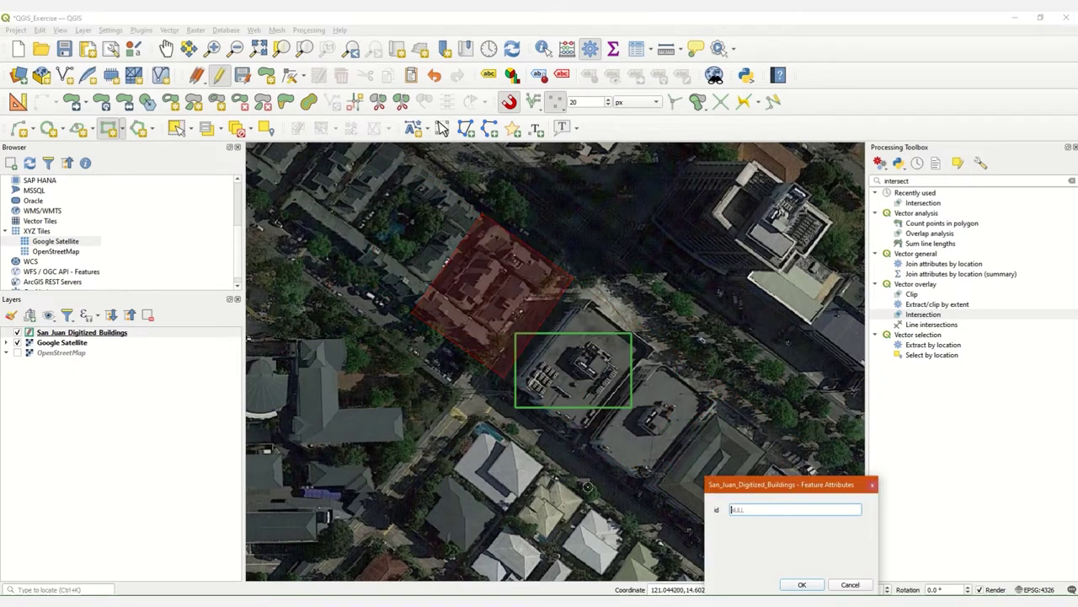
left_click(806, 582)
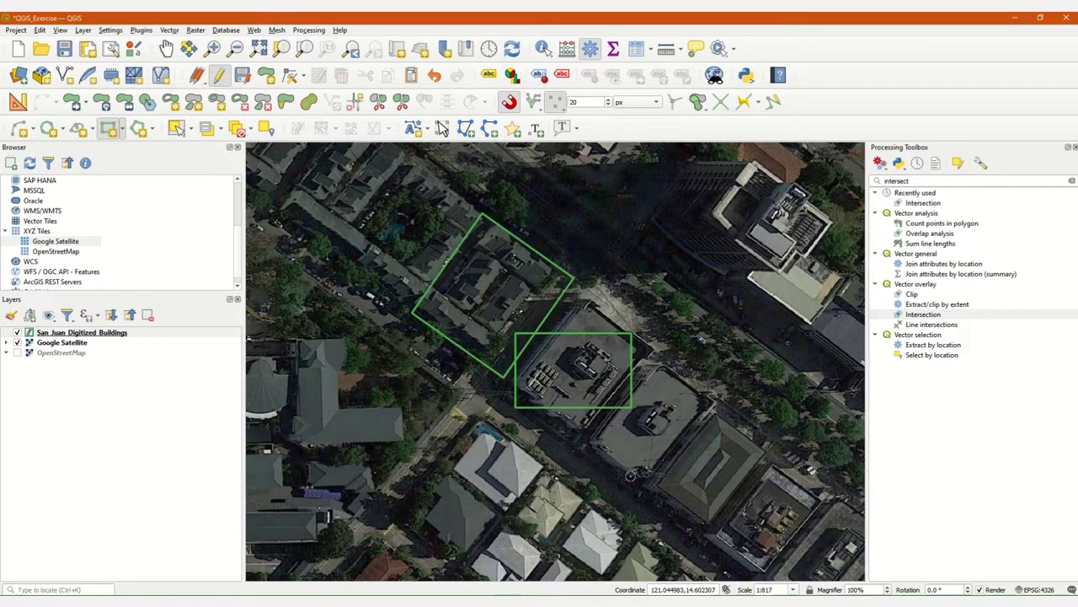
Step: Delete both test rectangles from the San_Juan_Digitized_Buildings attribute table and close the table
right_click(87, 335)
left_click(132, 179)
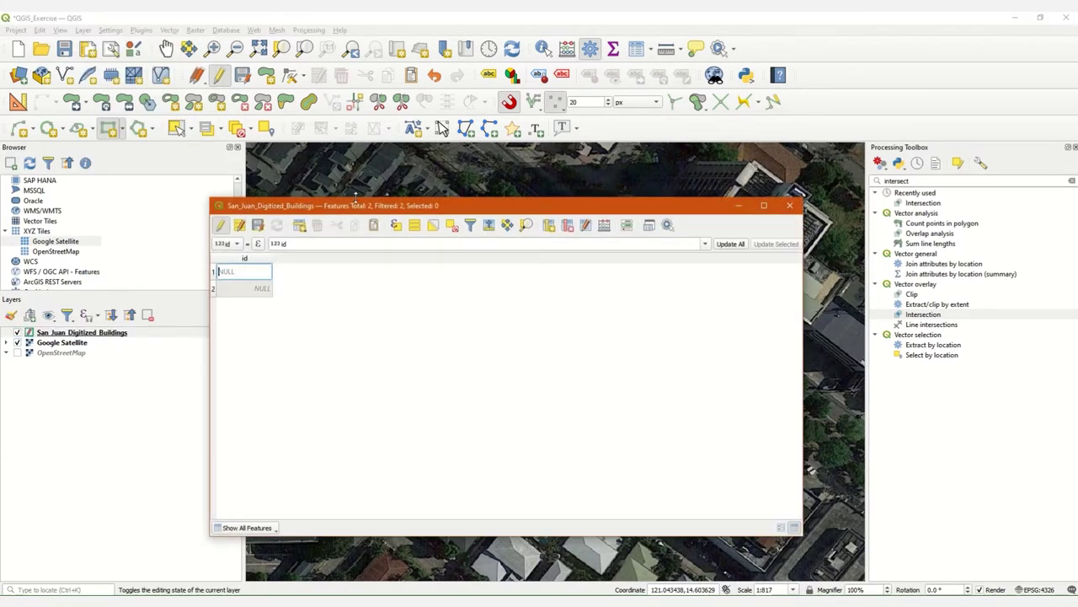
left_click_drag(213, 274, 207, 293)
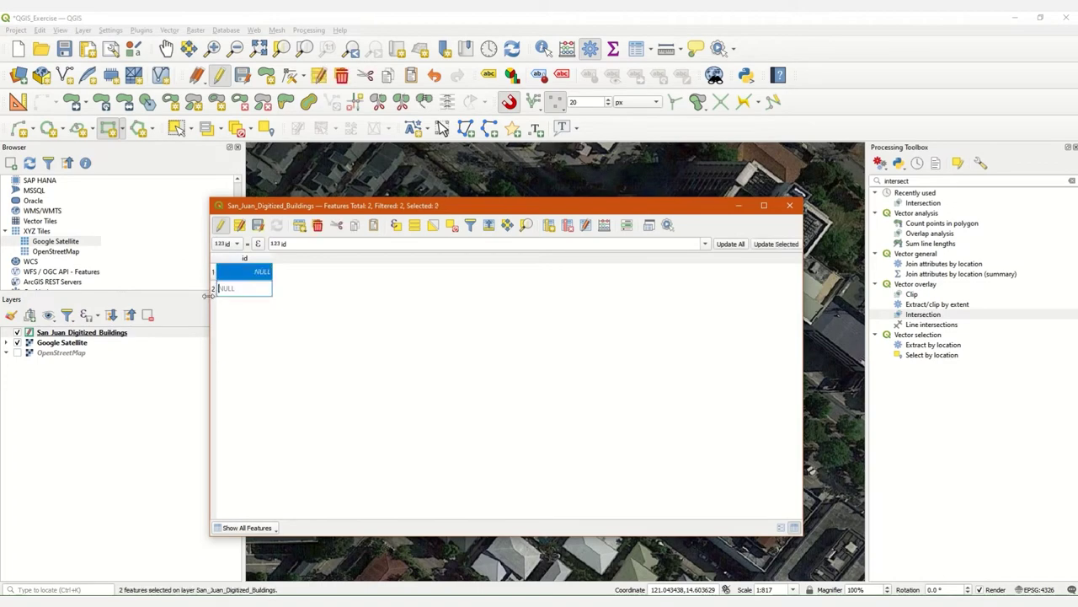
left_click(318, 225)
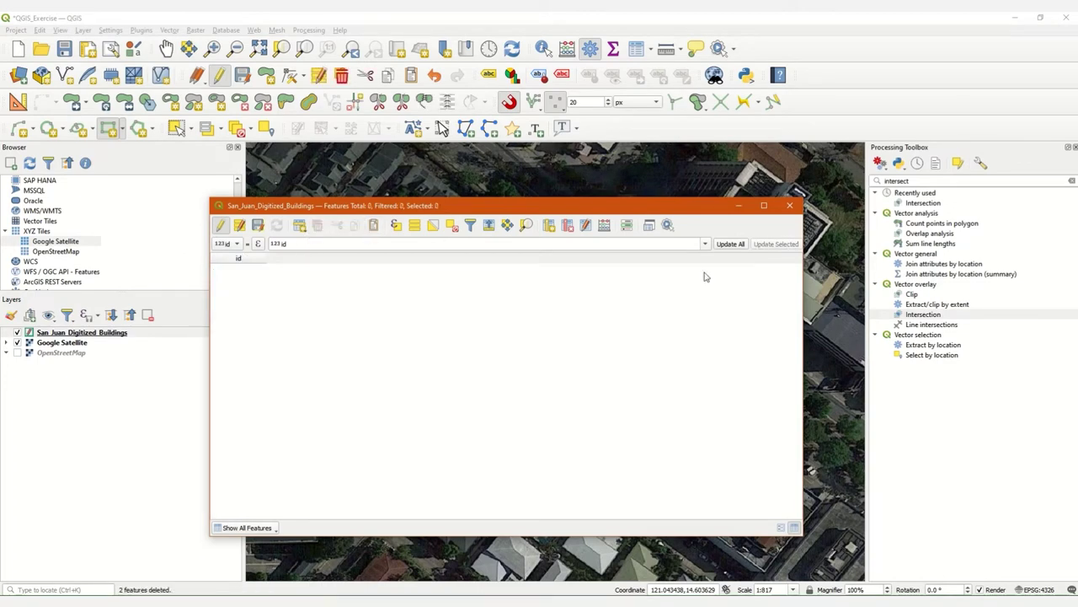
left_click(790, 206)
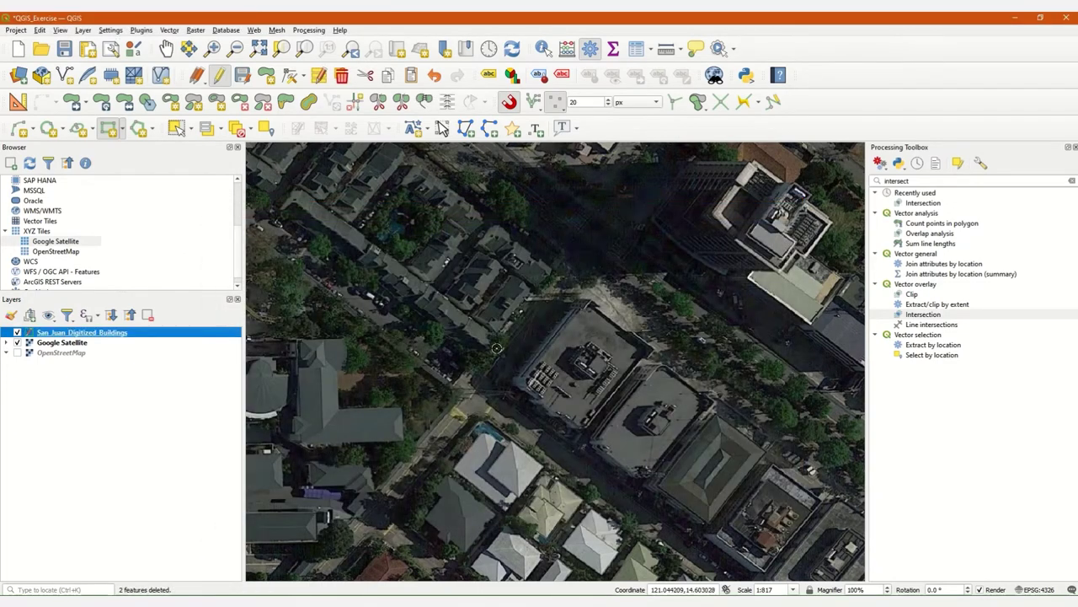
Step: Draw another three-point rectangle across the road between the housing block and the first flat-roofed building, leaving its id empty
left_click(446, 321)
key("ctrl+z")
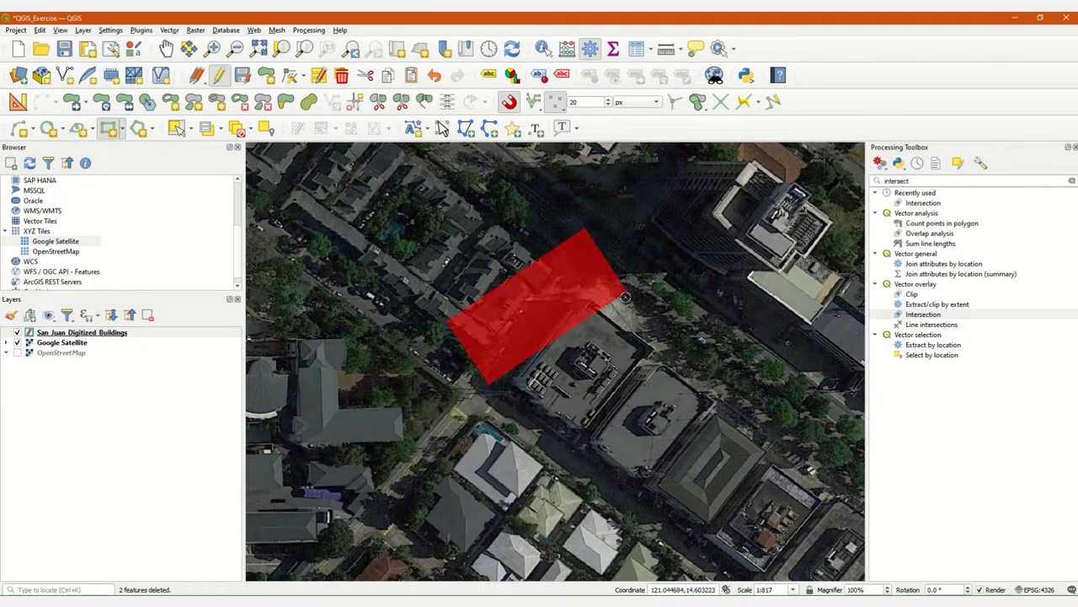
right_click(579, 331)
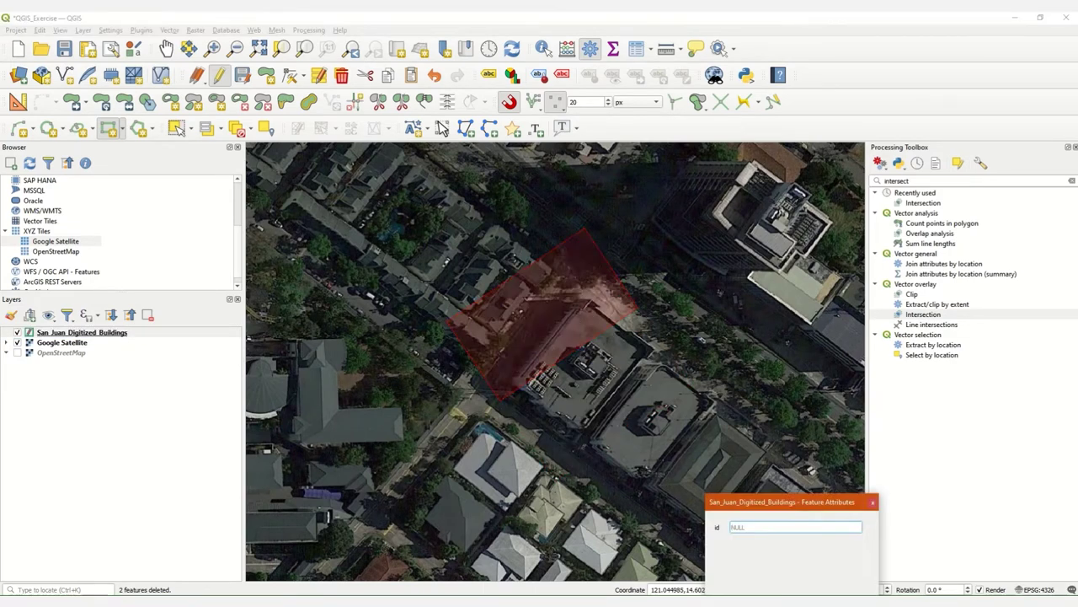
key("Return")
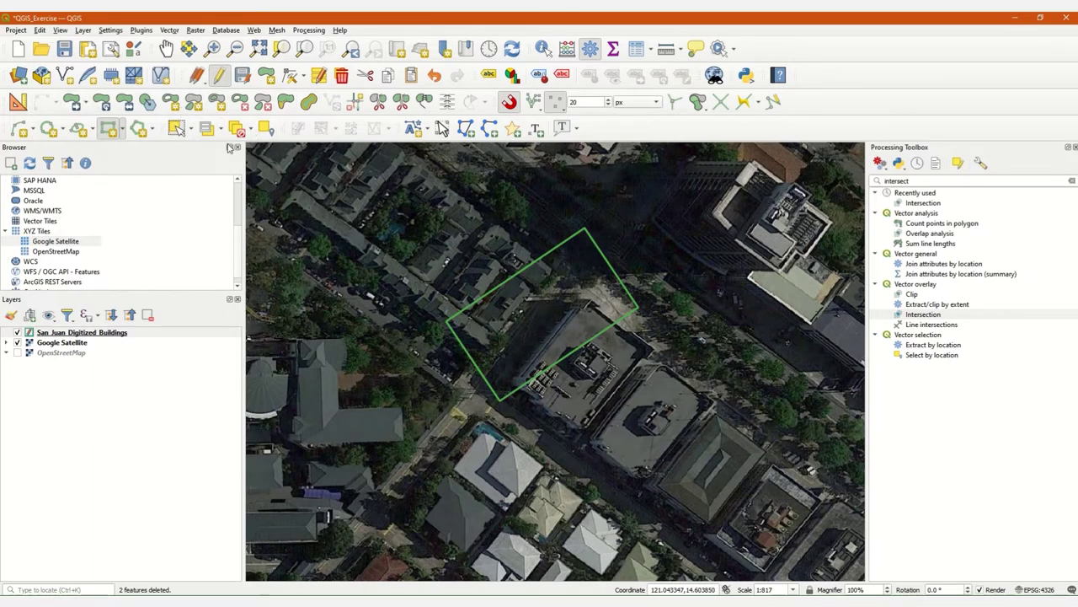
Step: Select the test rectangle lying across the road on the map and delete it
left_click(177, 128)
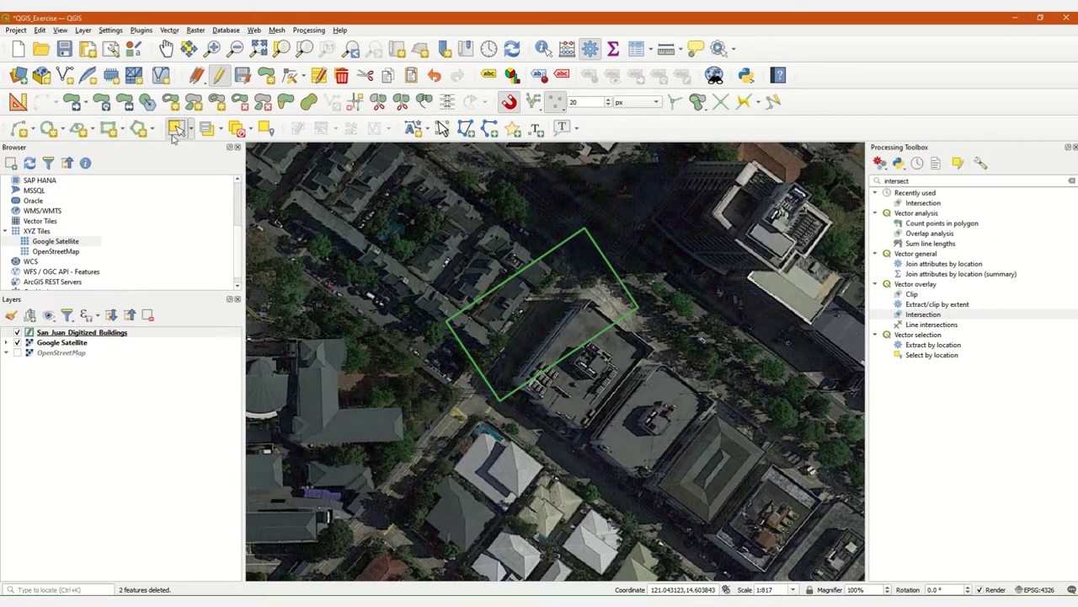
left_click(484, 304)
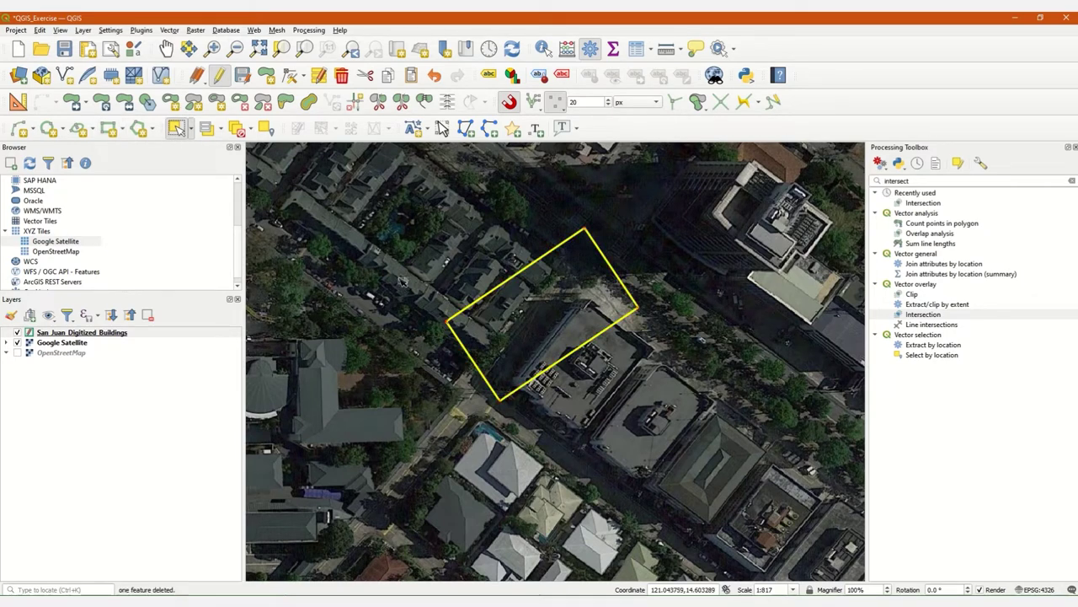
key("Delete")
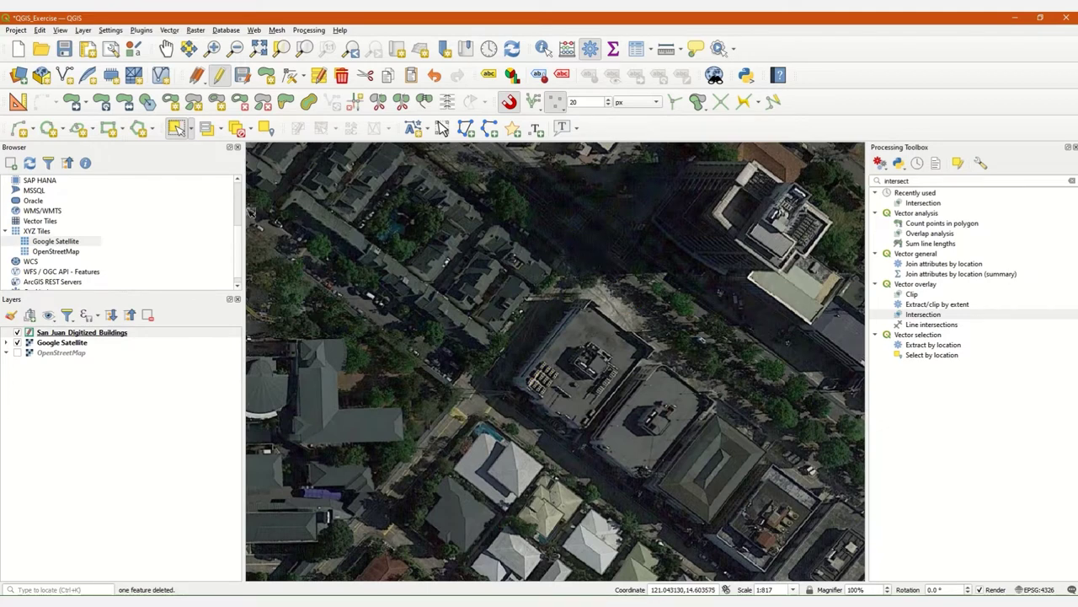
Step: Trace the first flat-roofed building in the row with a tilted three-point rectangle along its edges, leaving its id empty
left_click(106, 130)
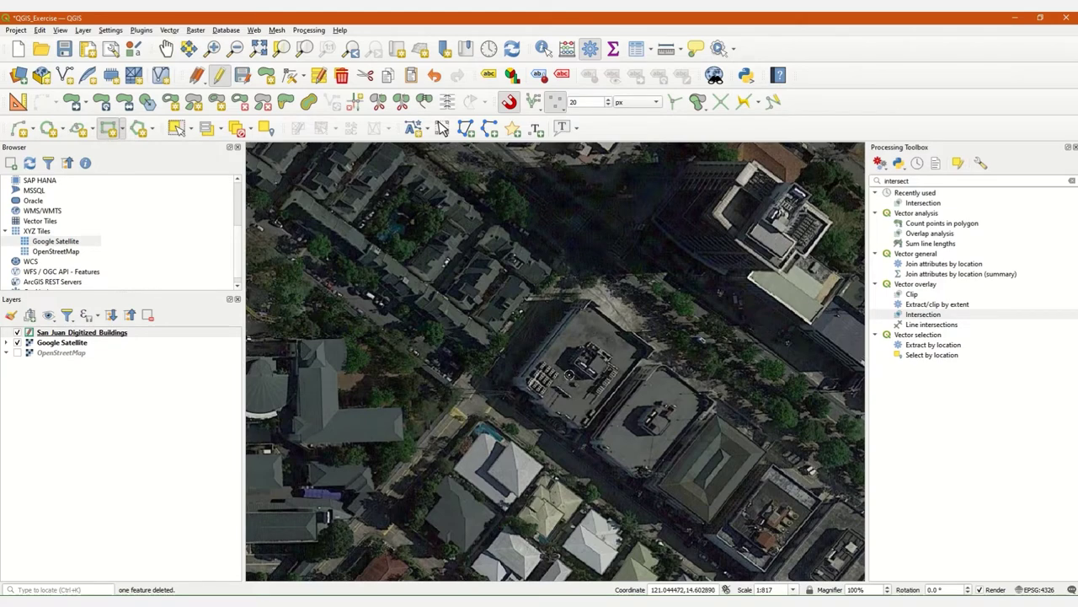
scroll(551, 392, "up", 1)
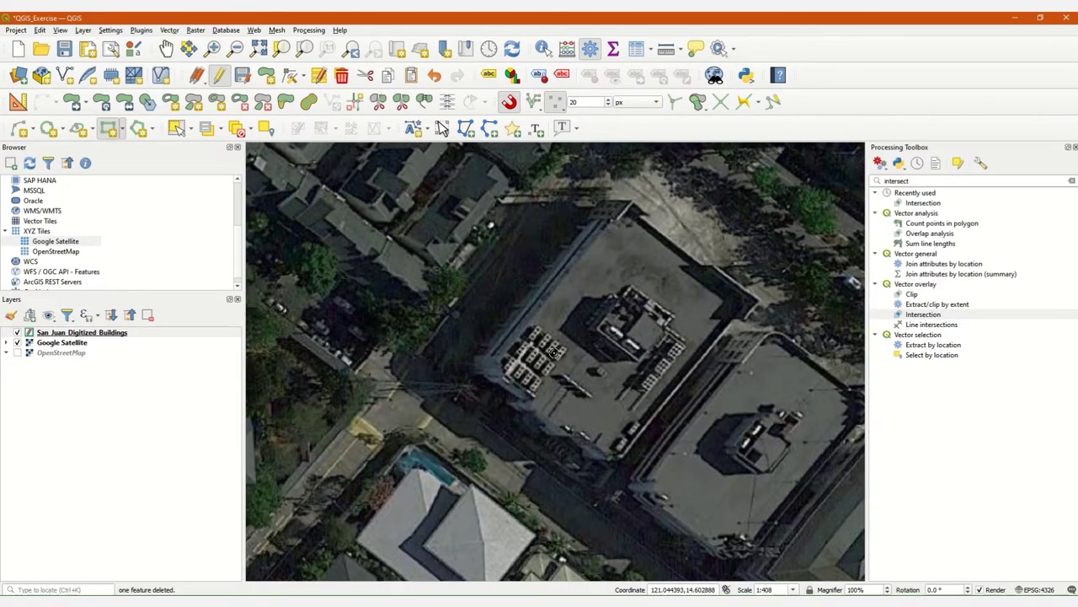
scroll(552, 351, "down", 1)
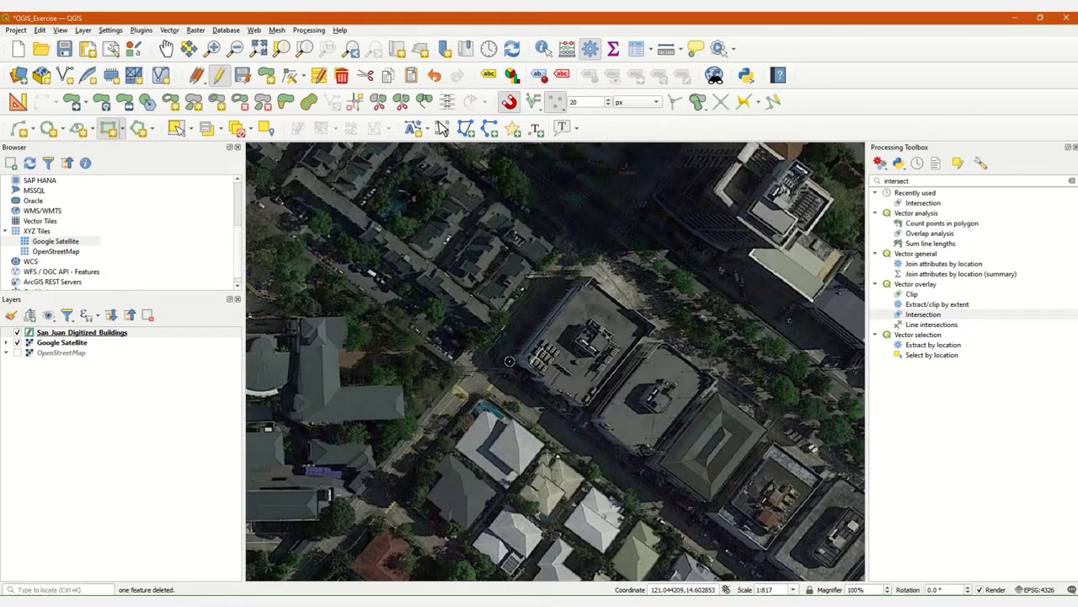
scroll(510, 361, "up", 1)
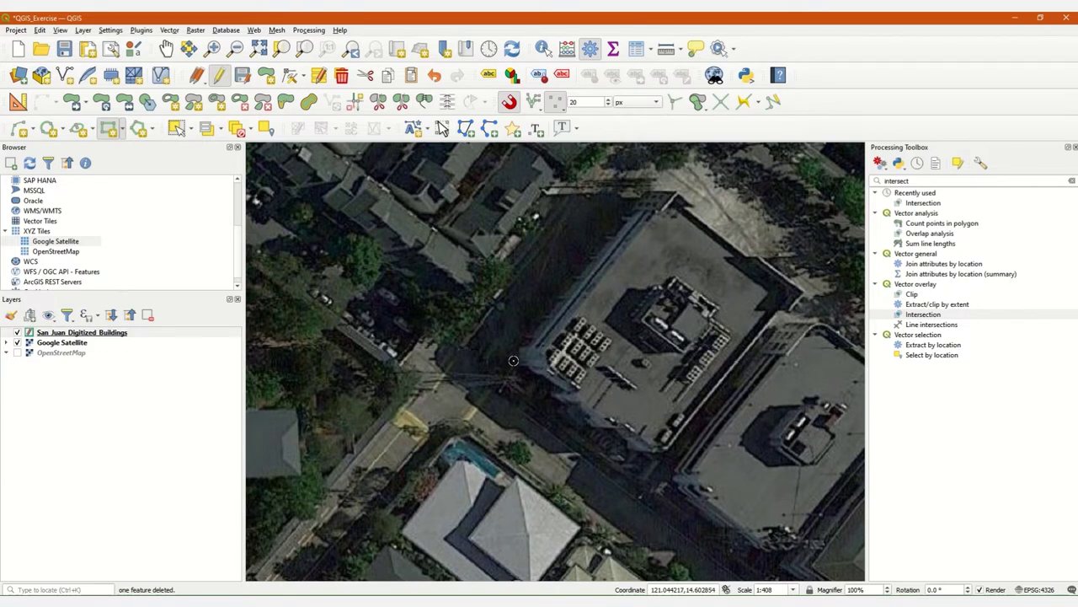
left_click(635, 198)
left_click(512, 364)
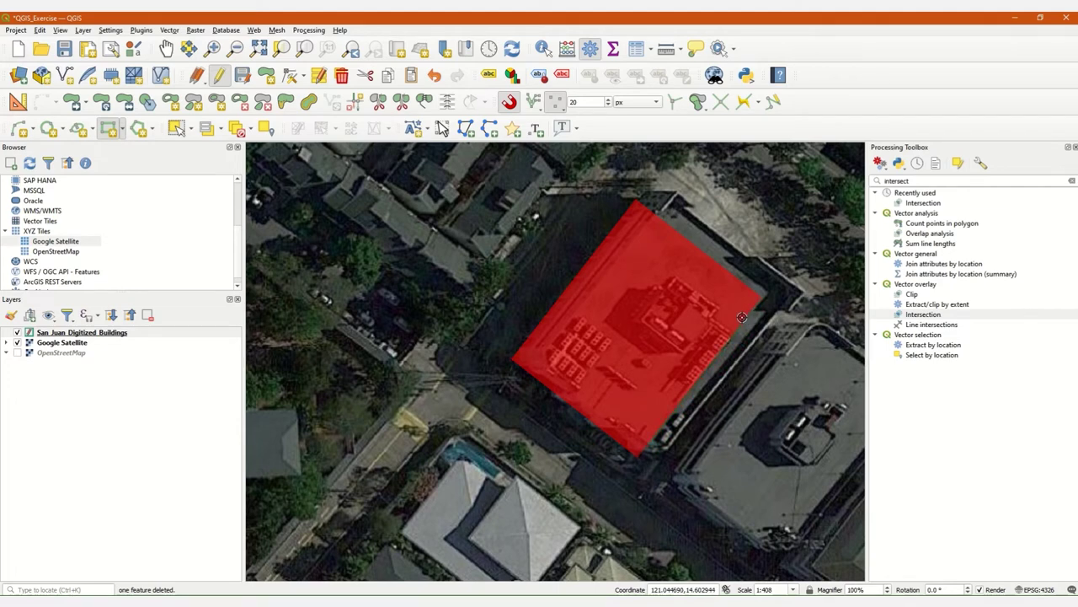
left_click(741, 317)
left_click_drag(770, 525, 797, 276)
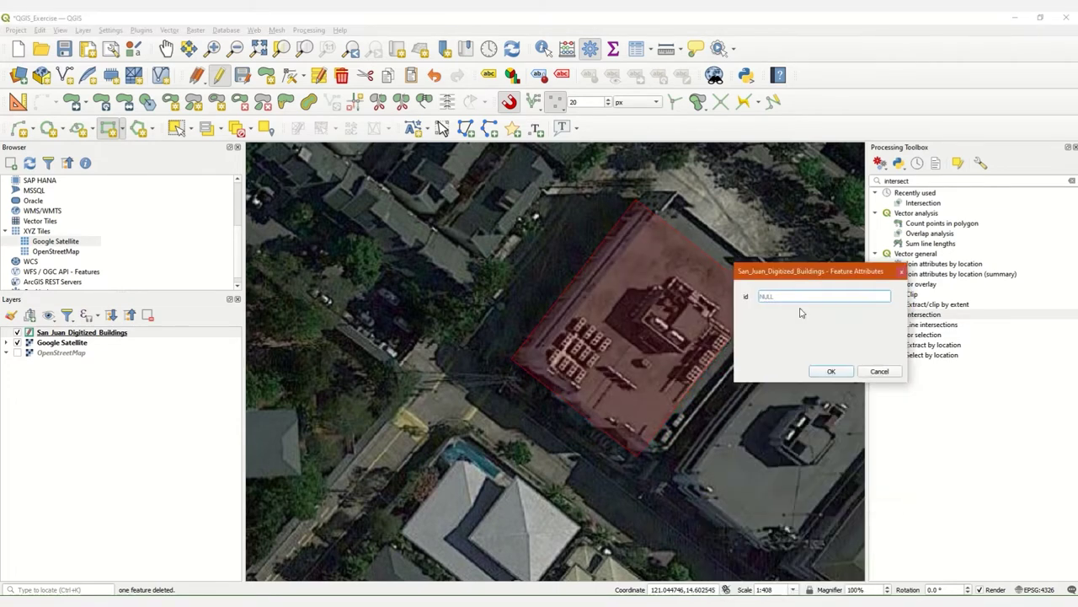
left_click(829, 371)
Step: Trace the second flat-roofed building in the row with a tilted three-point rectangle along its roof edges, leaving its id empty
scroll(704, 339, "down", 2)
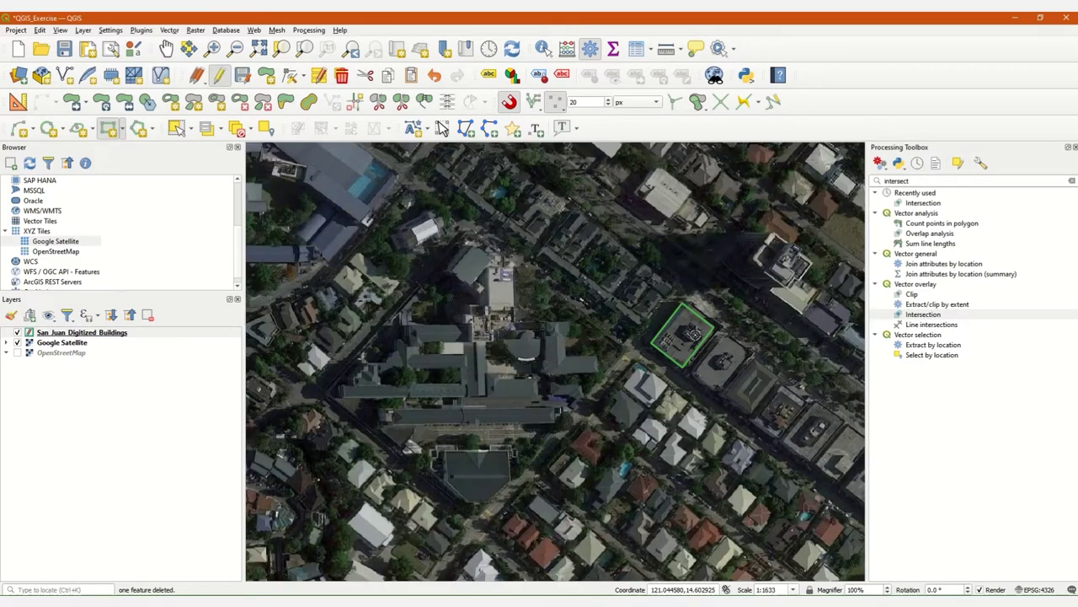
left_click_drag(717, 339, 514, 308)
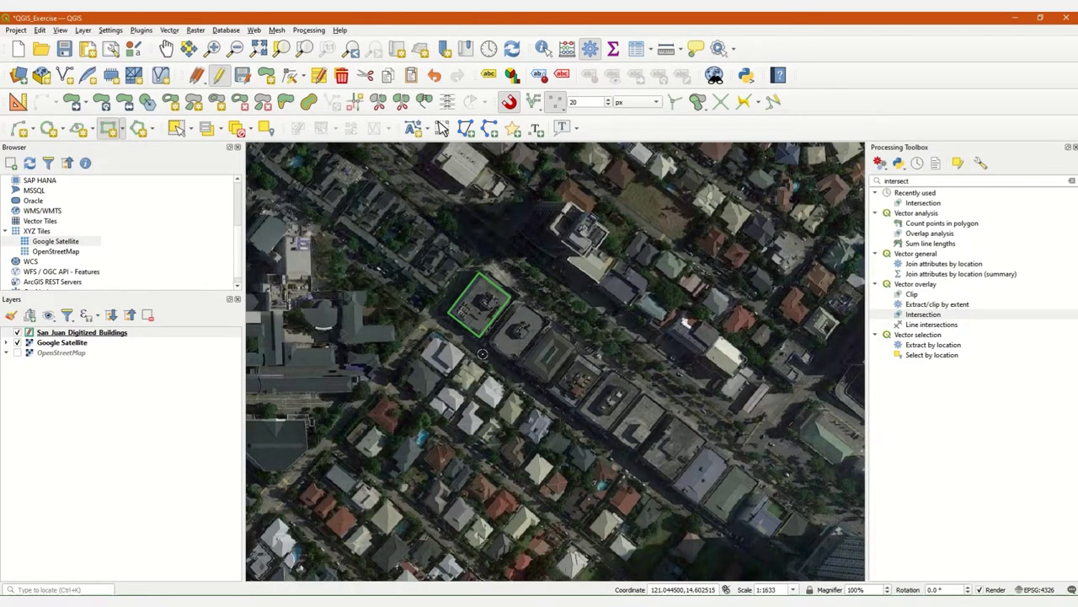
scroll(500, 358, "up", 1)
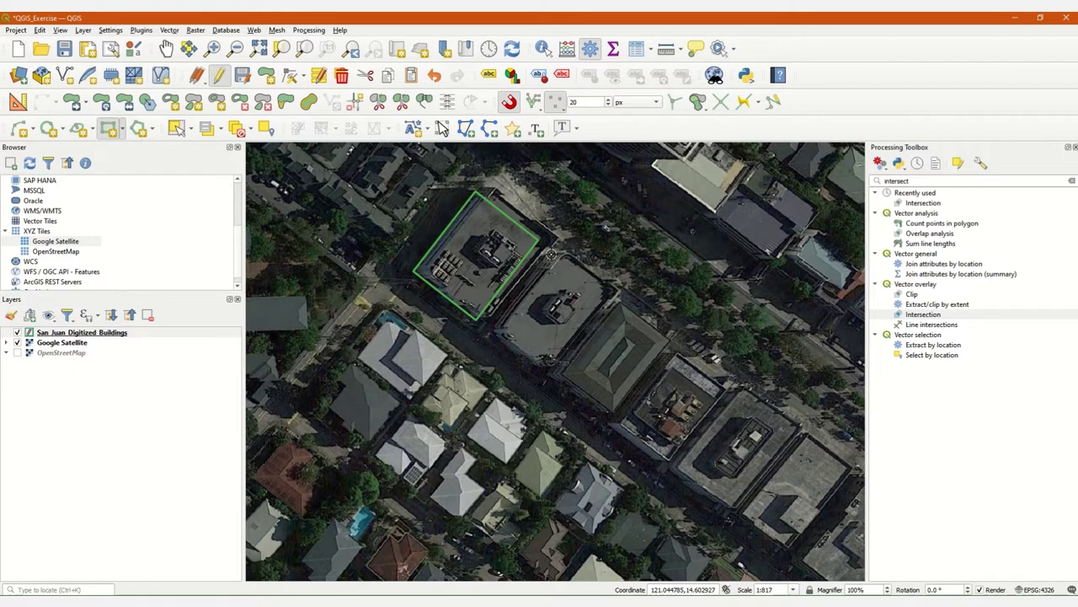
left_click(550, 255)
left_click(491, 329)
left_click(552, 373)
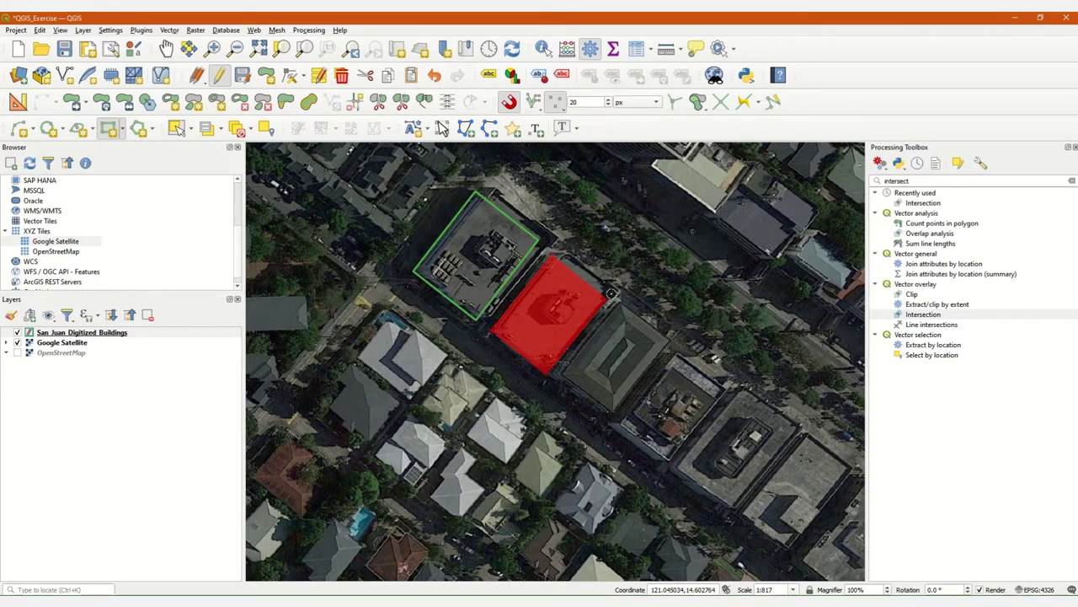
right_click(611, 293)
left_click(845, 388)
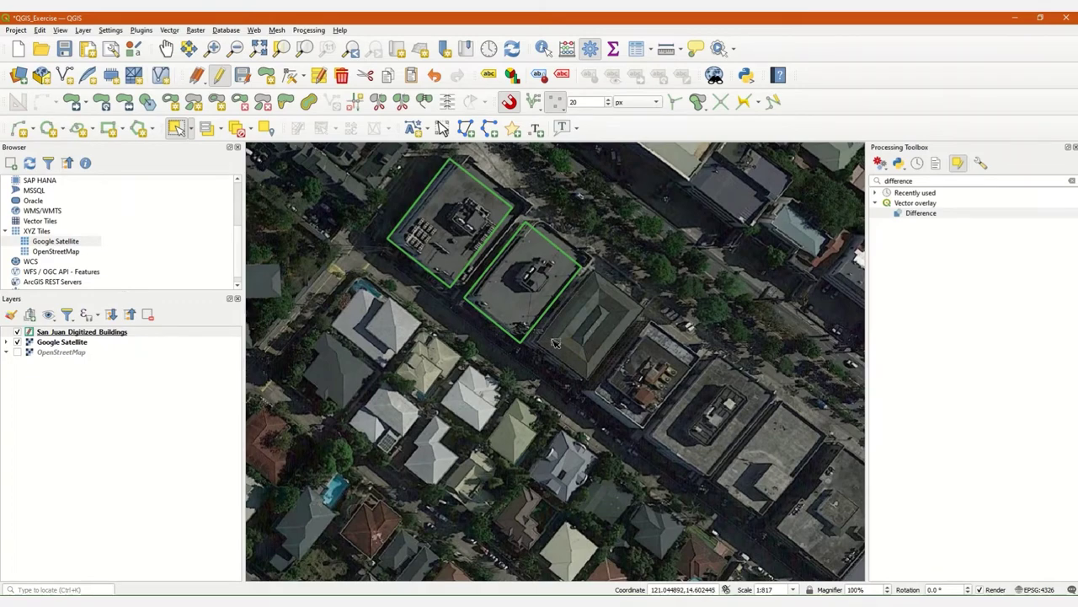
Step: Trace the fifth building in the row, the flat roof with a long central structure, as a rectangle from three points, leaving its id empty
left_click_drag(654, 371, 582, 373)
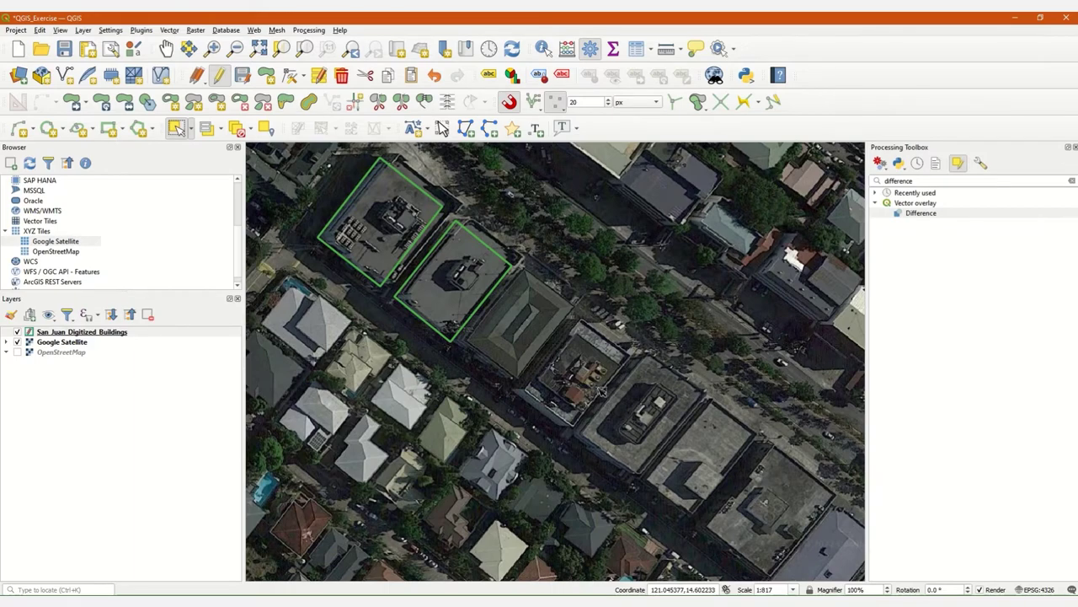
left_click_drag(610, 339, 534, 310)
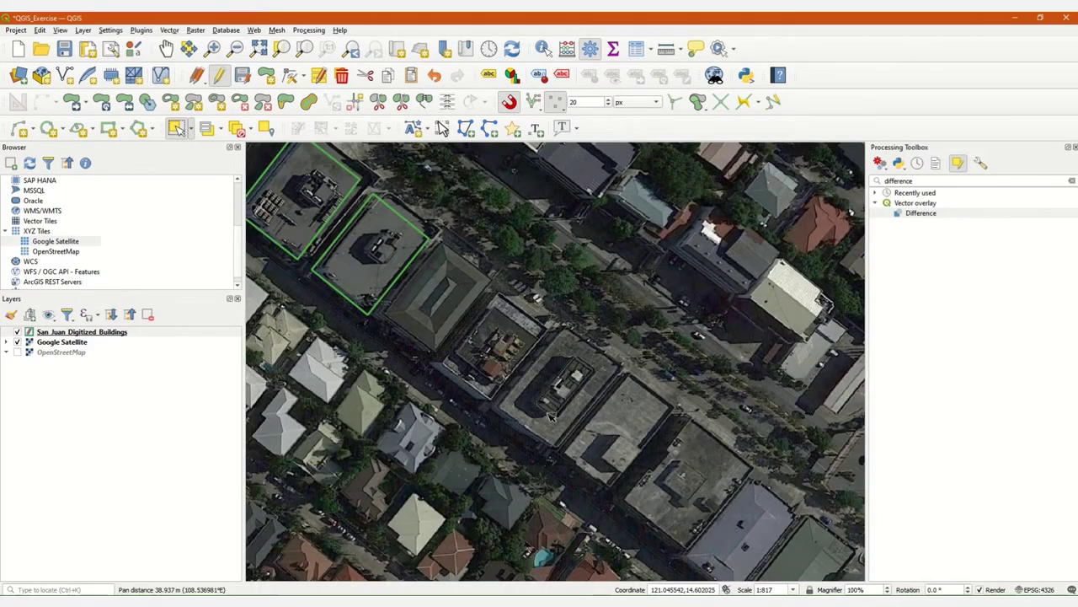
left_click_drag(550, 417, 520, 361)
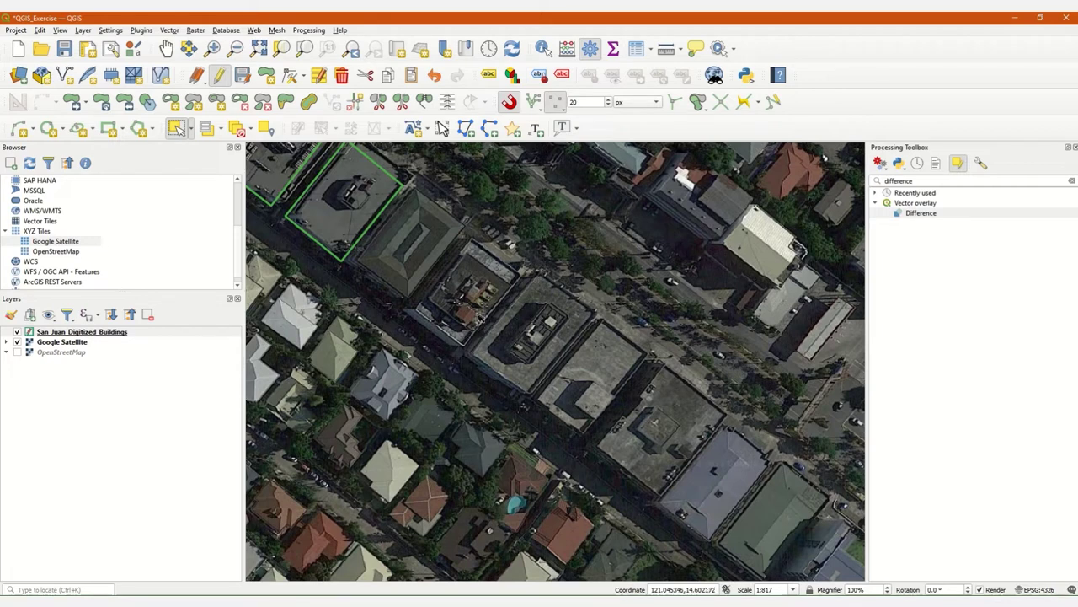
left_click(110, 128)
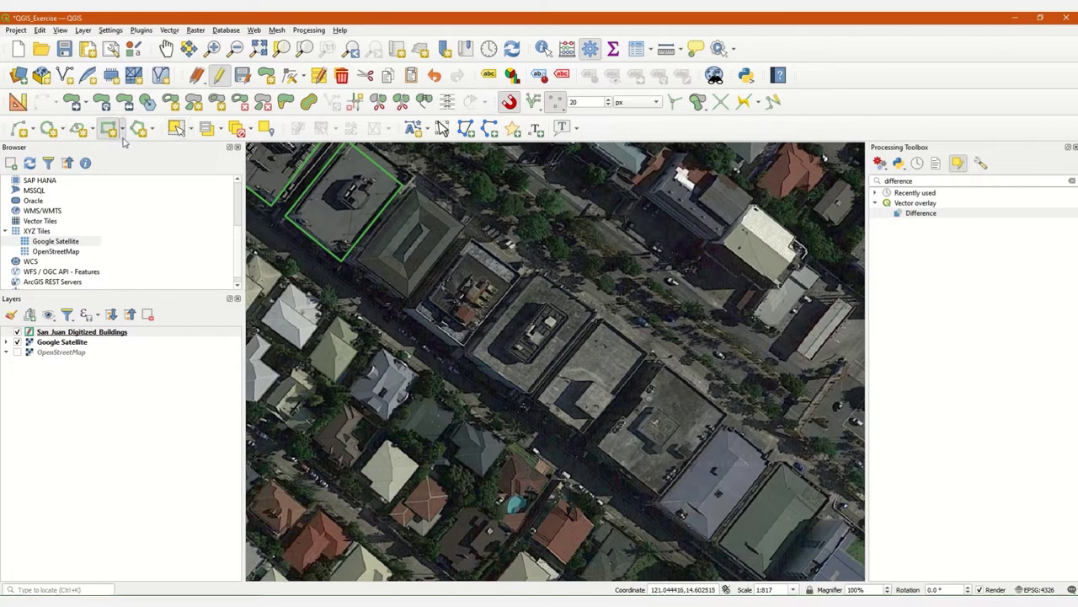
left_click(122, 132)
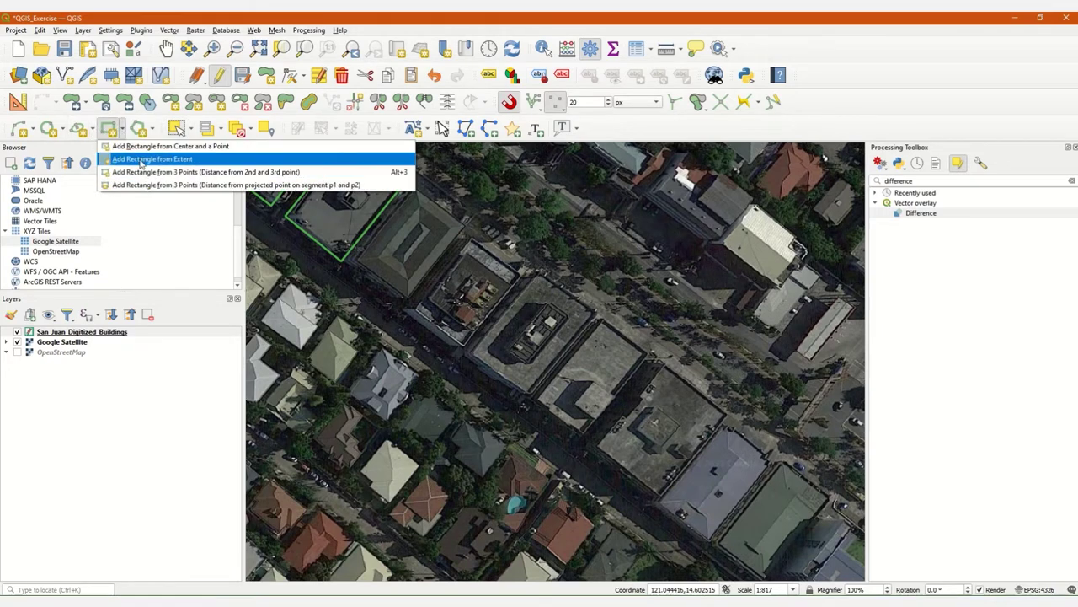
left_click(140, 174)
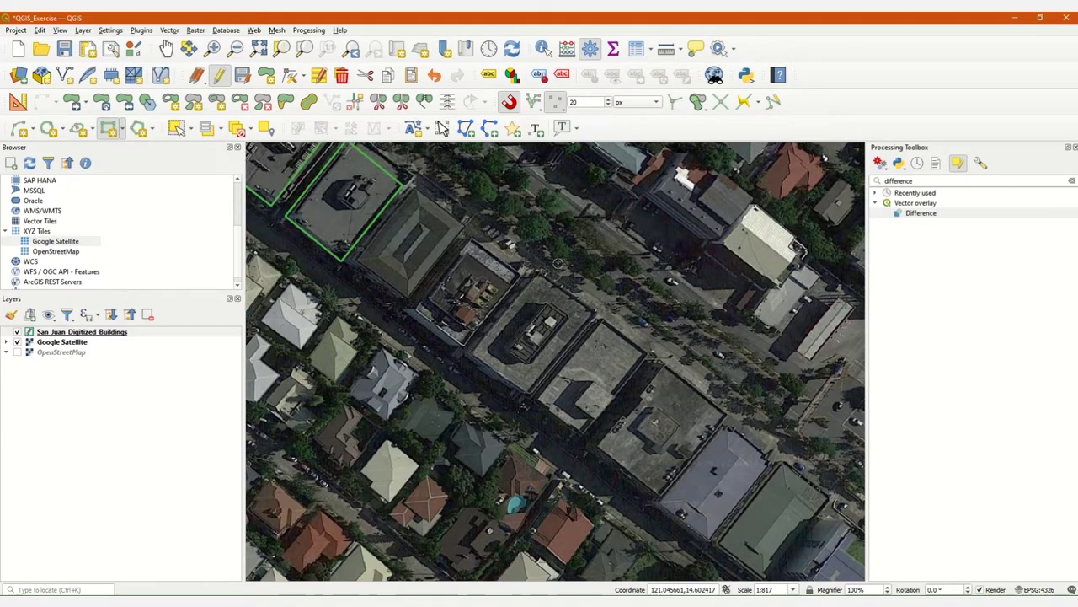
left_click(538, 273)
left_click(473, 352)
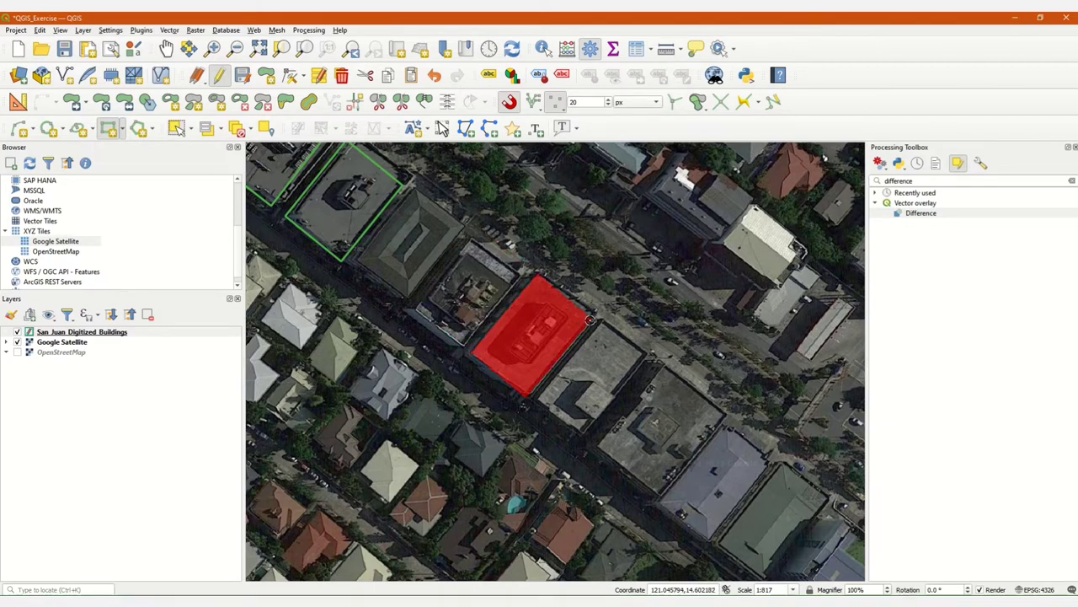
left_click(590, 321)
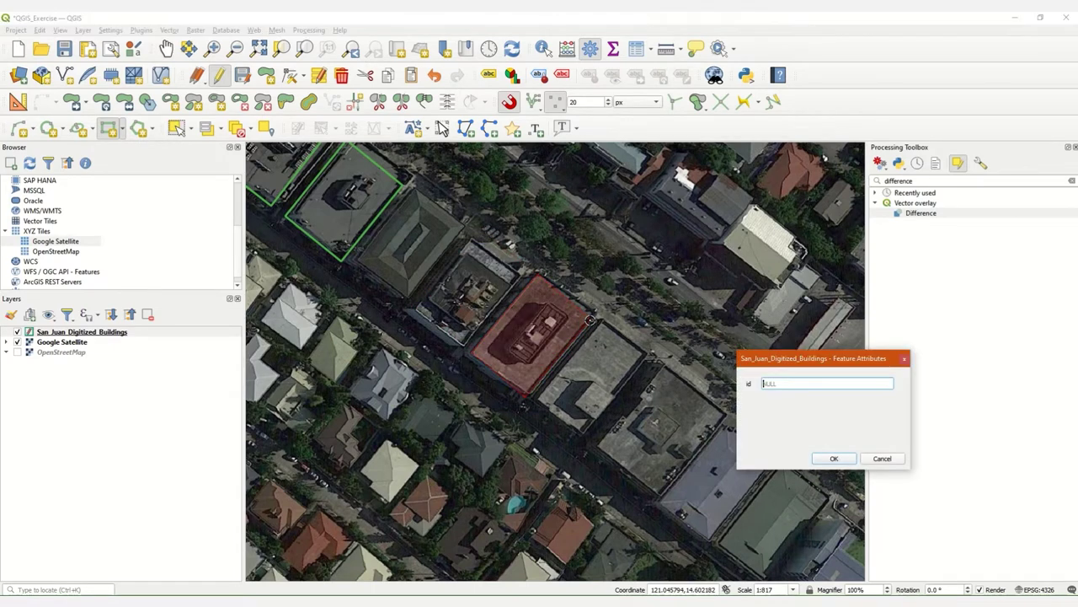
left_click(831, 459)
Step: Move the fifth building's rectangle slightly southwest from its roof outline toward the building's base
scroll(509, 316, "up", 1)
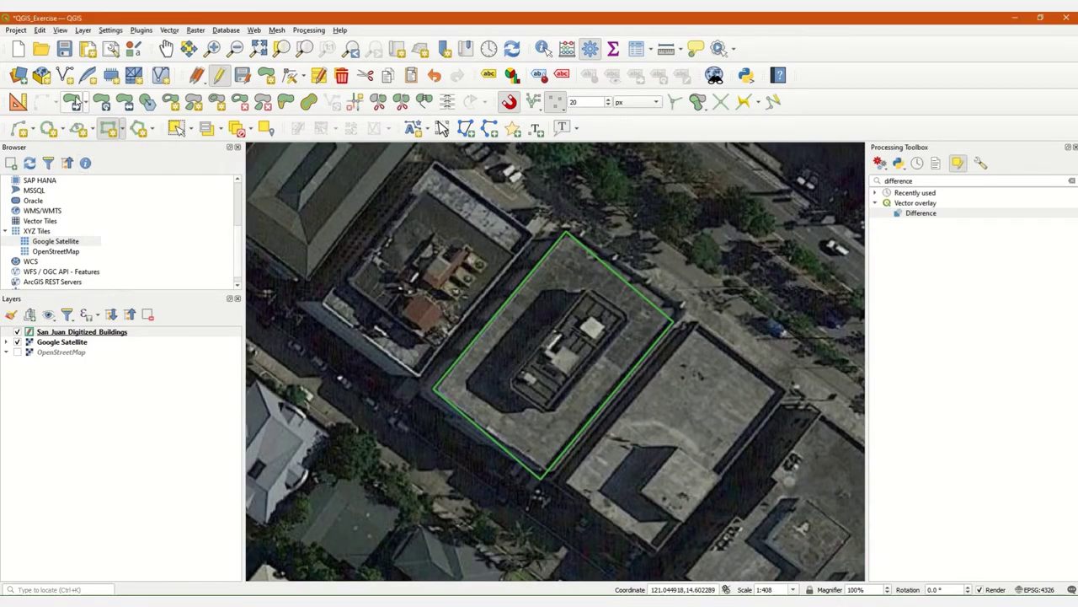
left_click(74, 101)
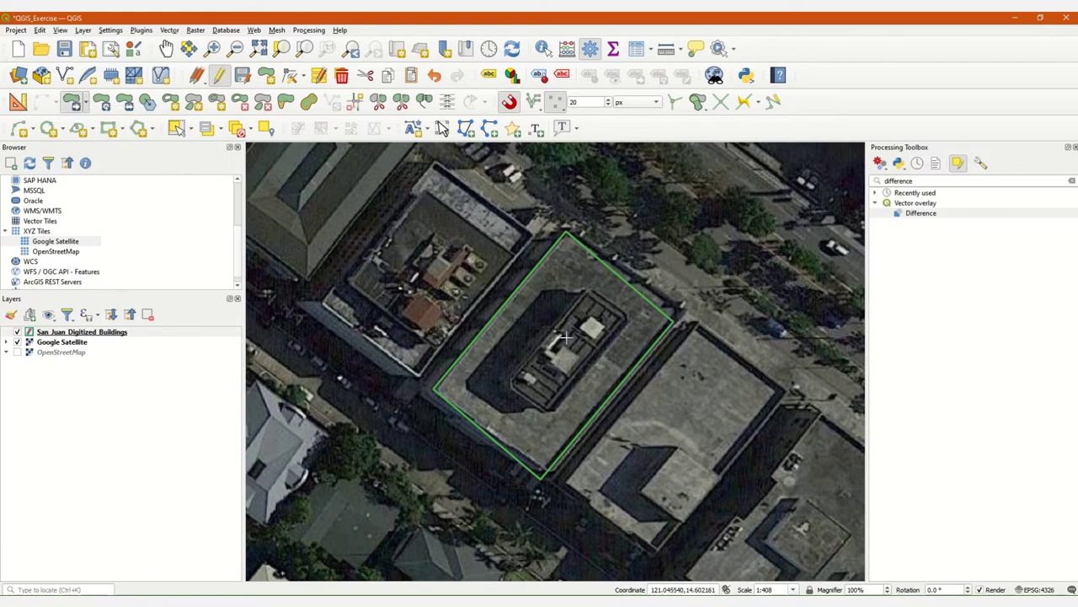
left_click(508, 318)
left_click(489, 327)
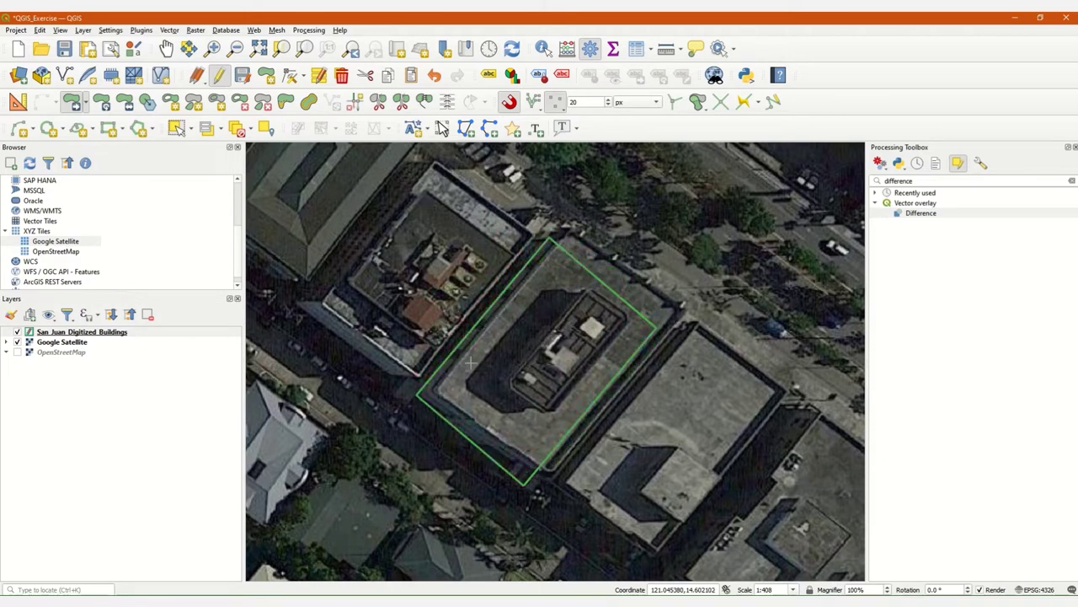
Step: Trace the seventh building, the flat roof beside the blue-grey roof, with a tilted three-point rectangle, leaving its id empty
scroll(470, 363, "down", 1)
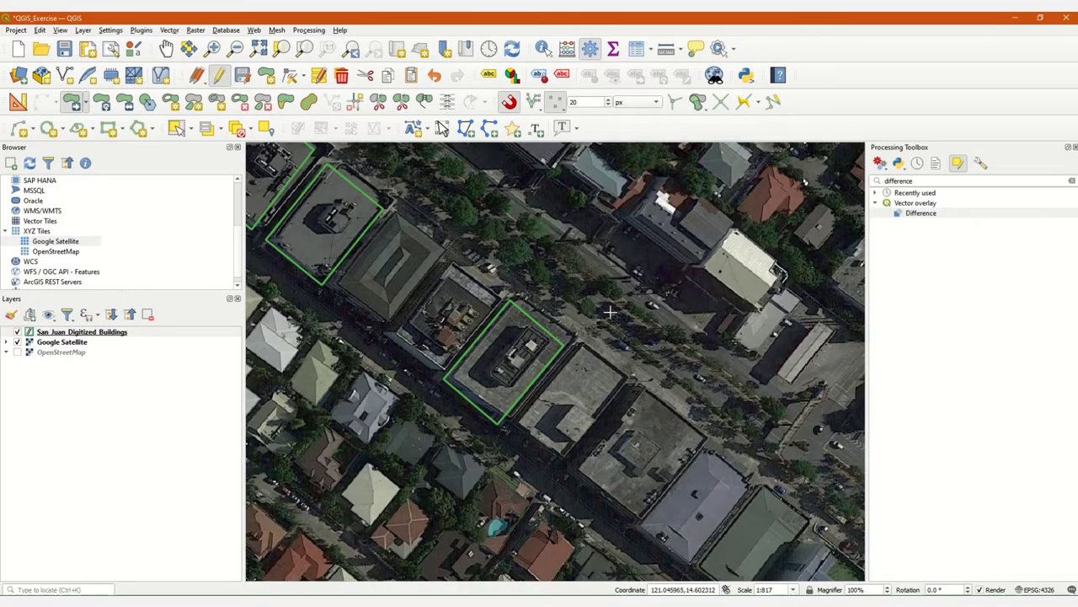
left_click_drag(655, 374, 631, 289)
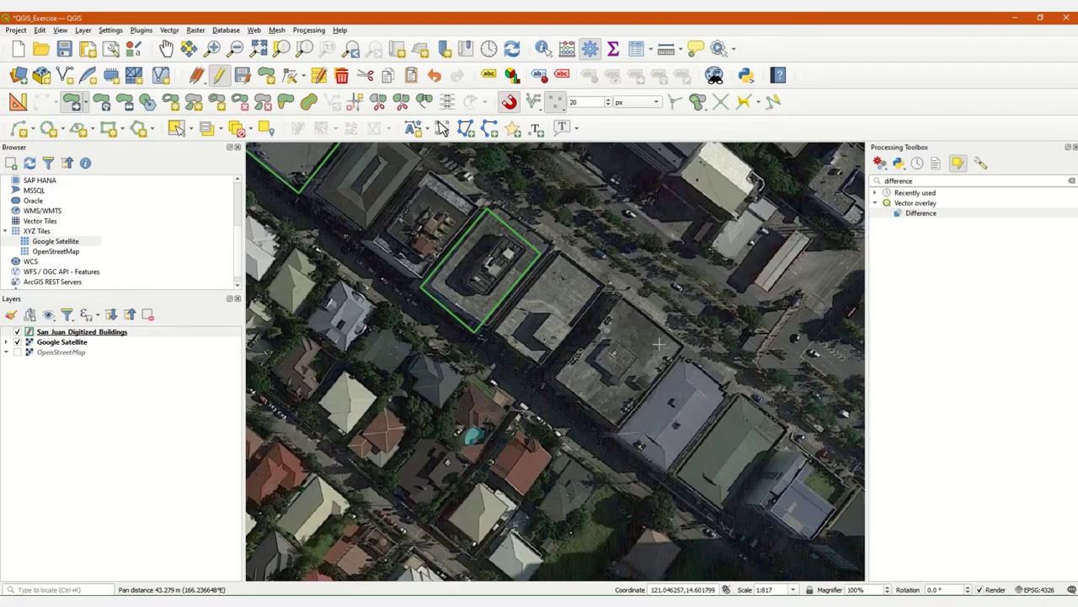
left_click_drag(659, 345, 591, 337)
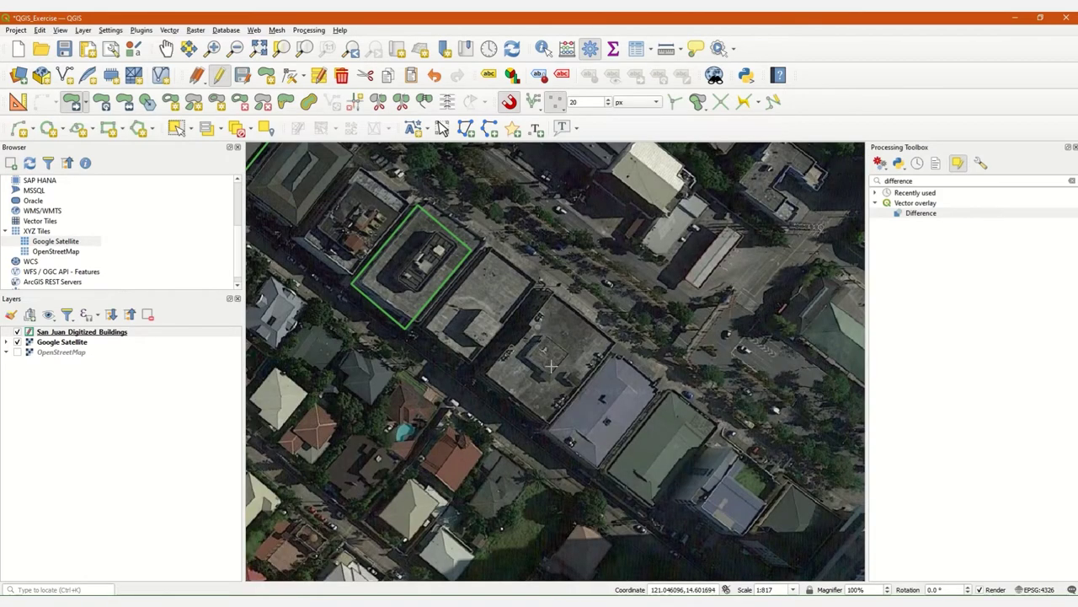
scroll(578, 348, "up", 1)
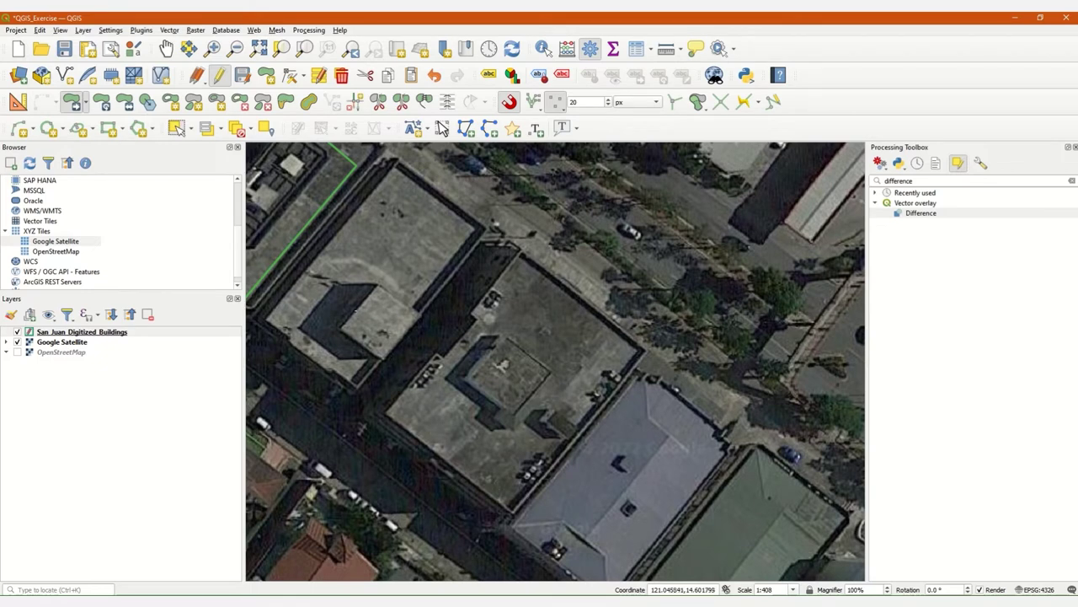
left_click(108, 128)
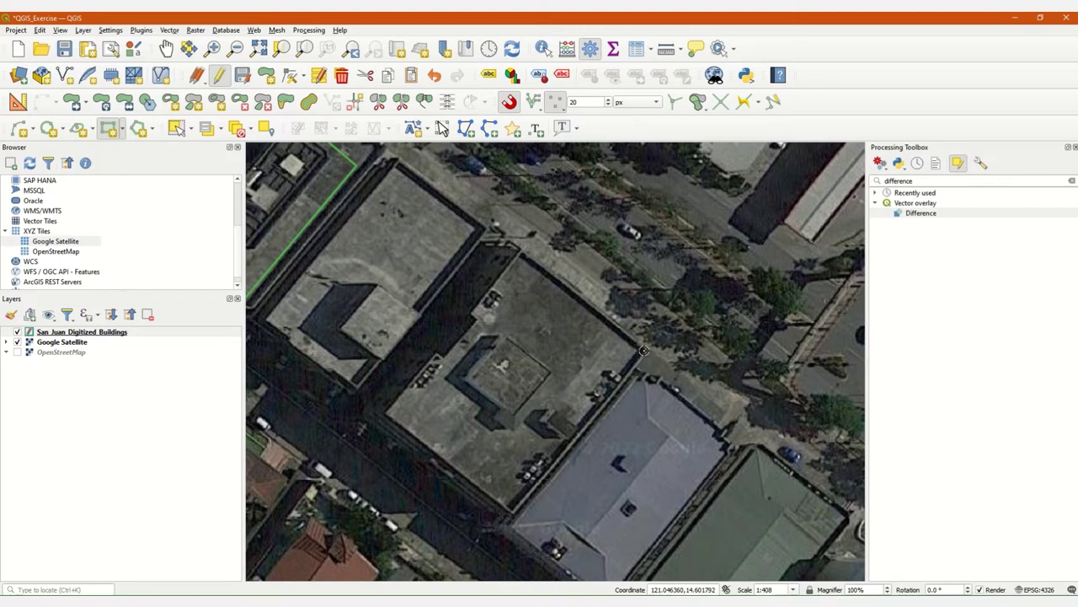
left_click(642, 350)
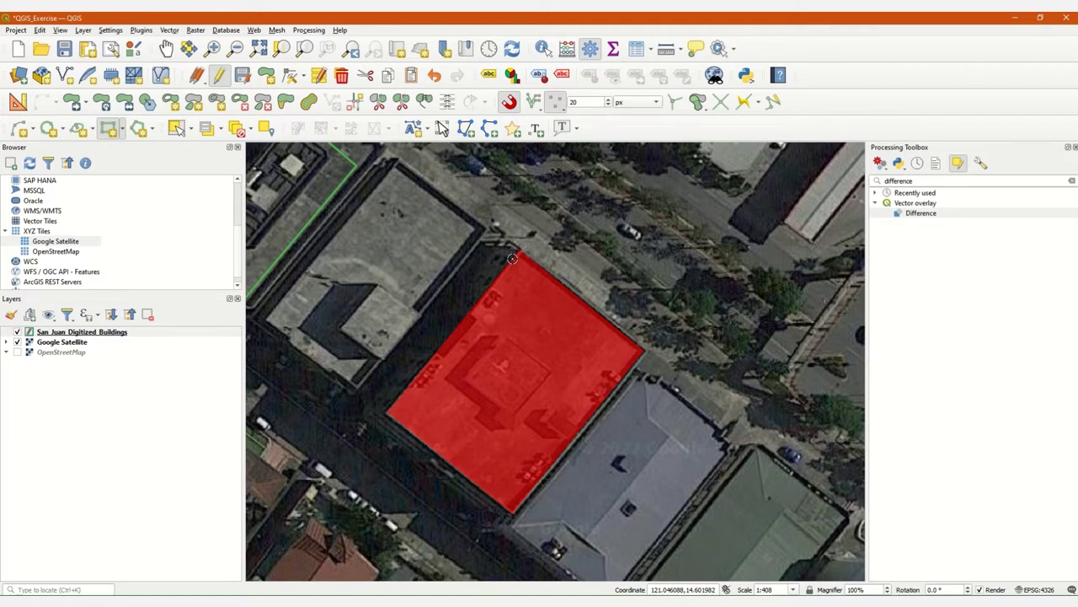
right_click(512, 258)
left_click(834, 476)
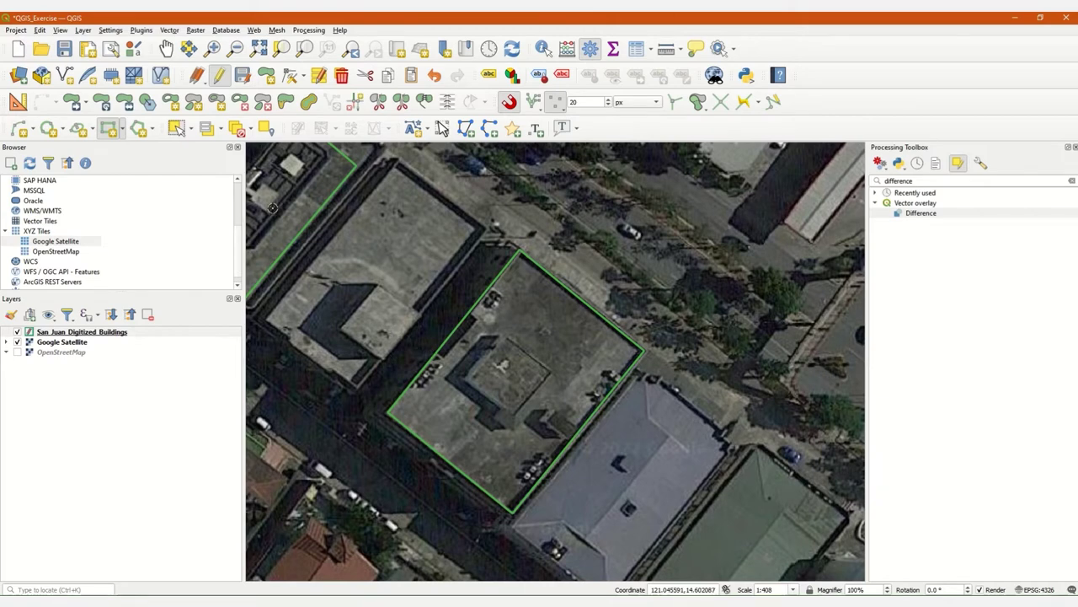
Step: Reshape the northwest edge of the seventh building's polygon to follow the small recess in the roof outline
left_click(285, 101)
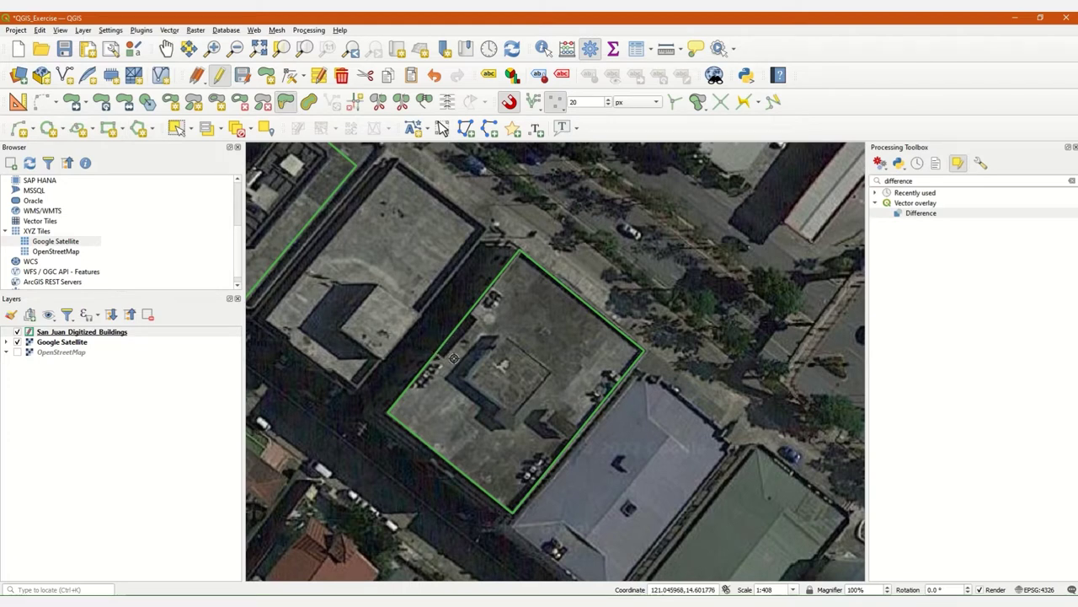
scroll(443, 353, "up", 1)
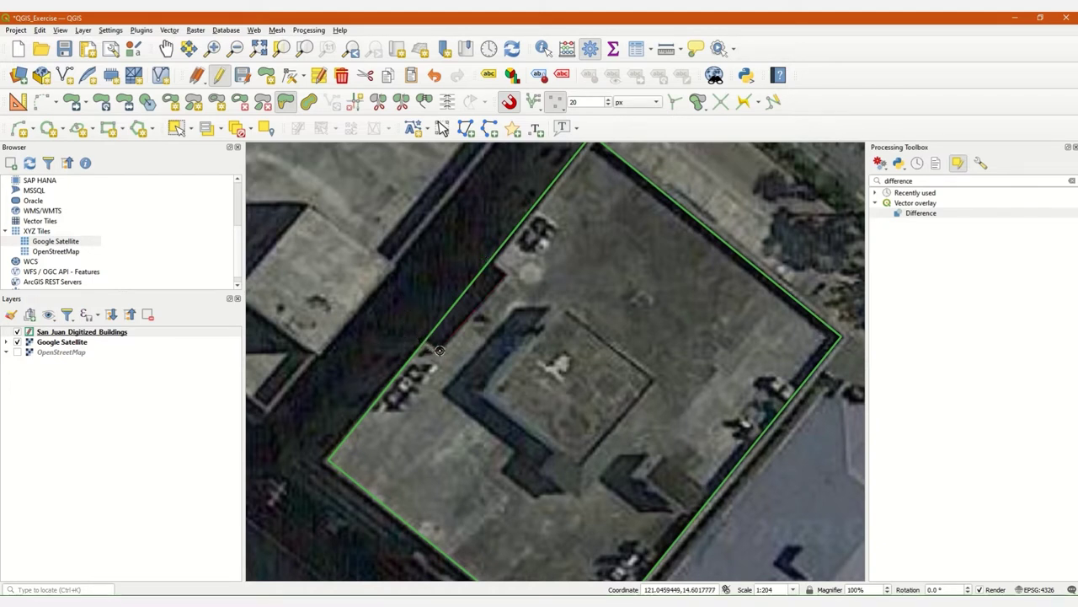
right_click(485, 257)
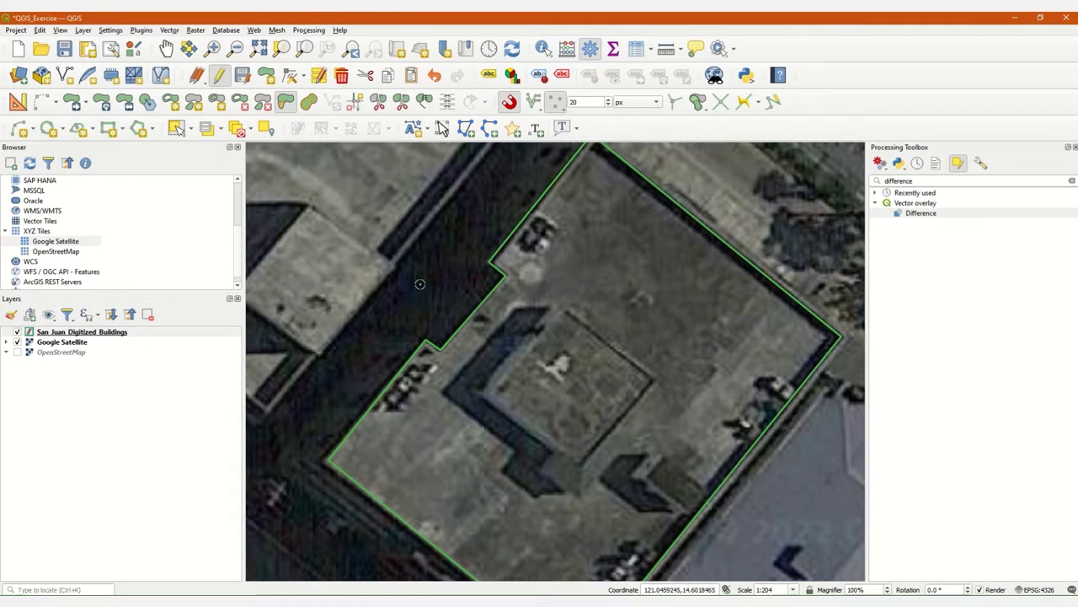
Step: Move the reshaped polygon of the seventh building slightly west from its roof outline toward the building's base
left_click(72, 102)
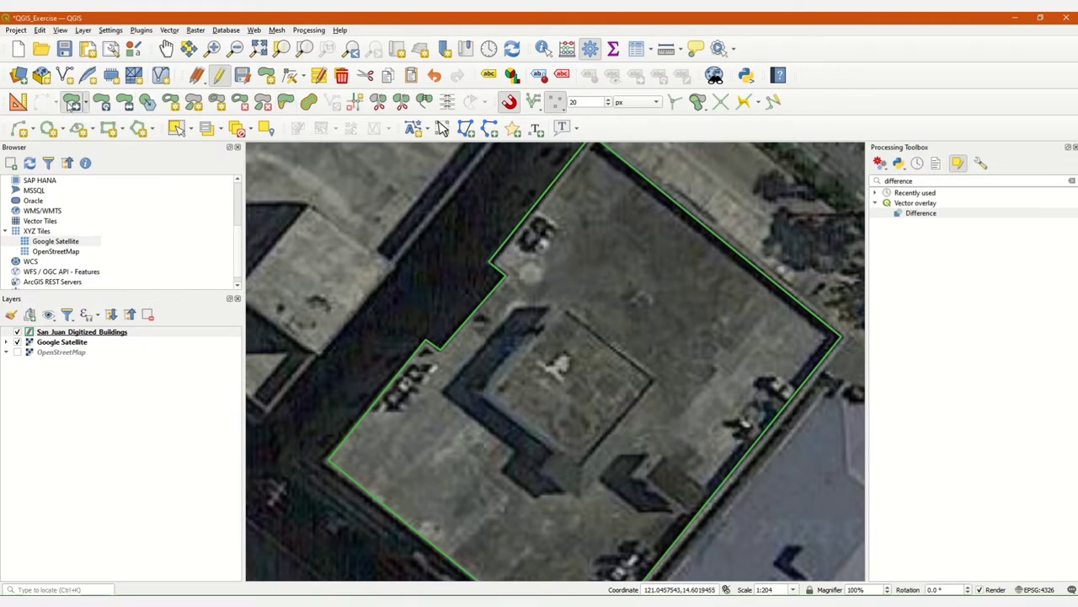
scroll(556, 256, "down", 1)
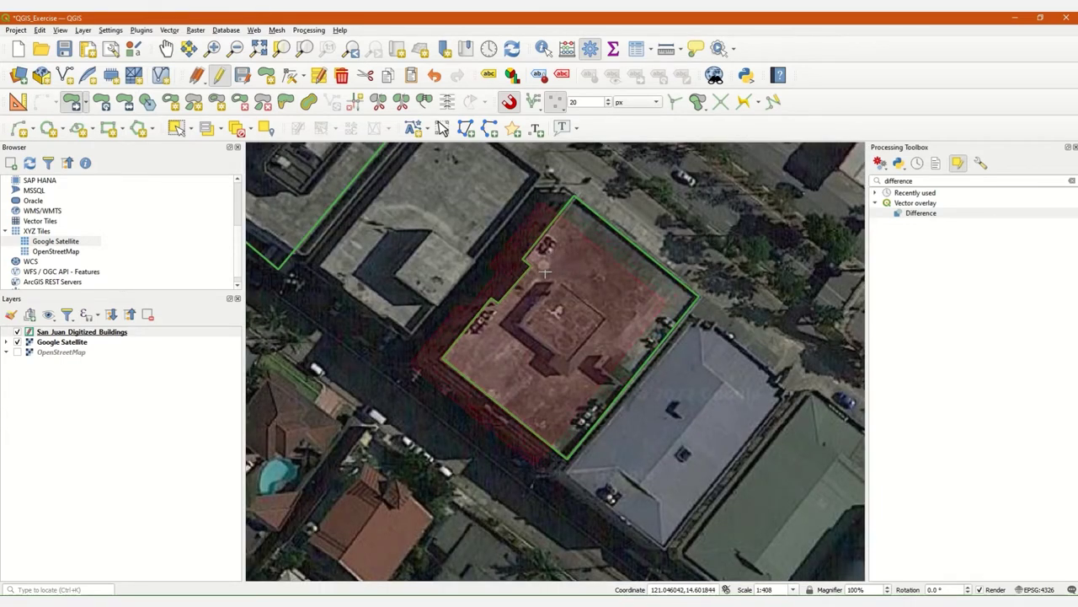
left_click(552, 263)
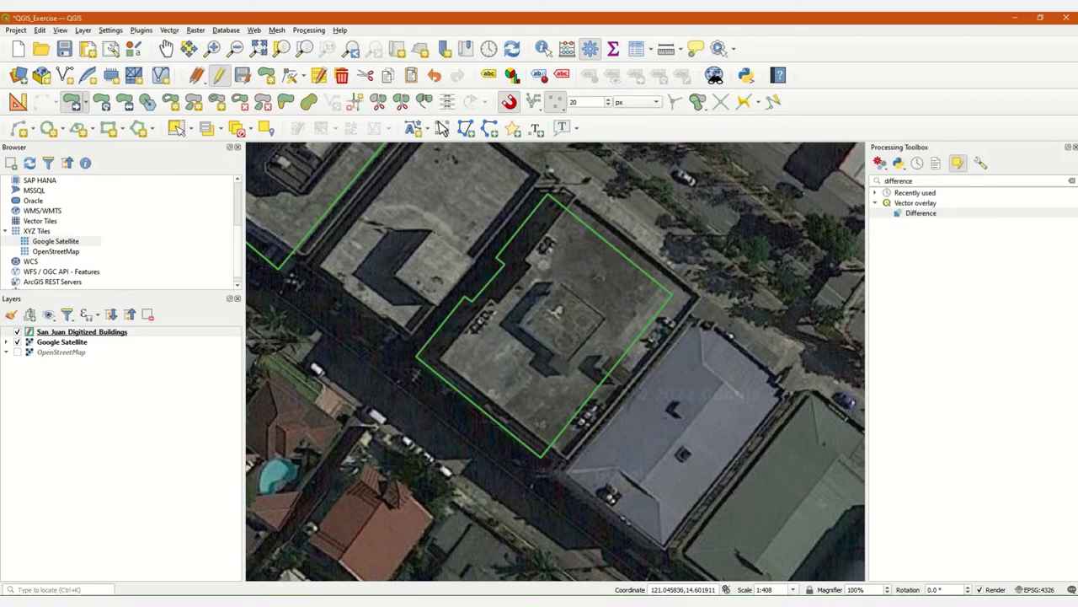
Step: Search the keyboard shortcuts configuration for the "select feature" actions
left_click_drag(440, 256, 514, 314)
scroll(510, 268, "down", 1)
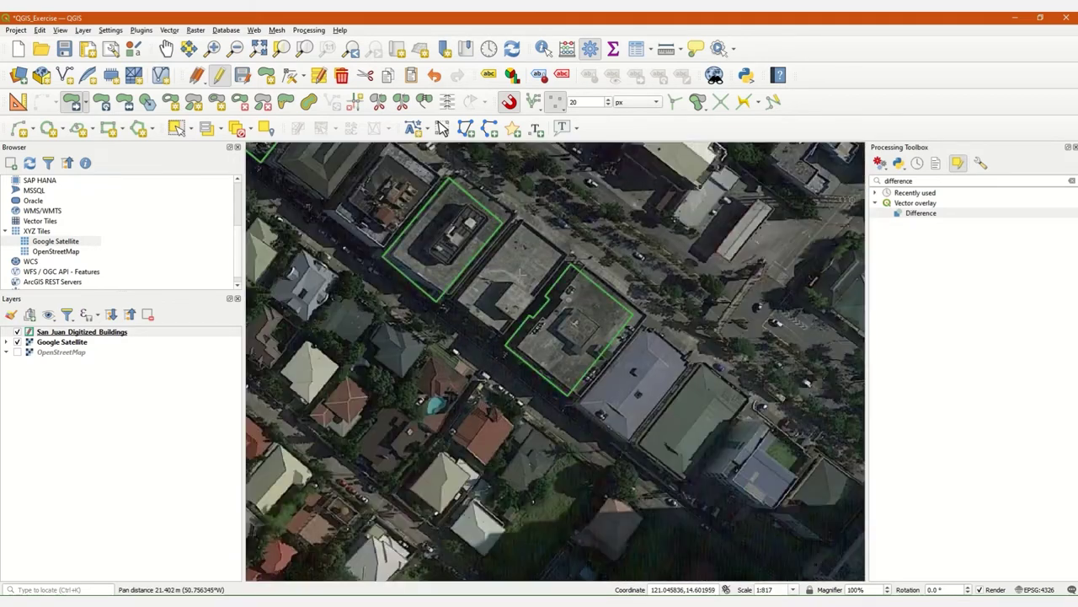
left_click_drag(434, 229, 444, 317)
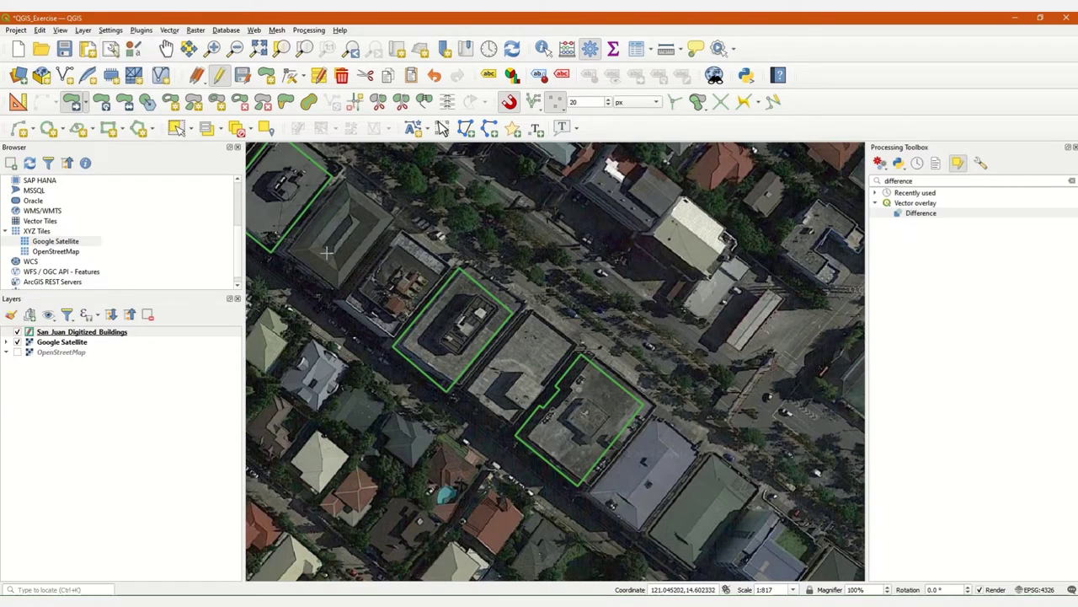
left_click(118, 32)
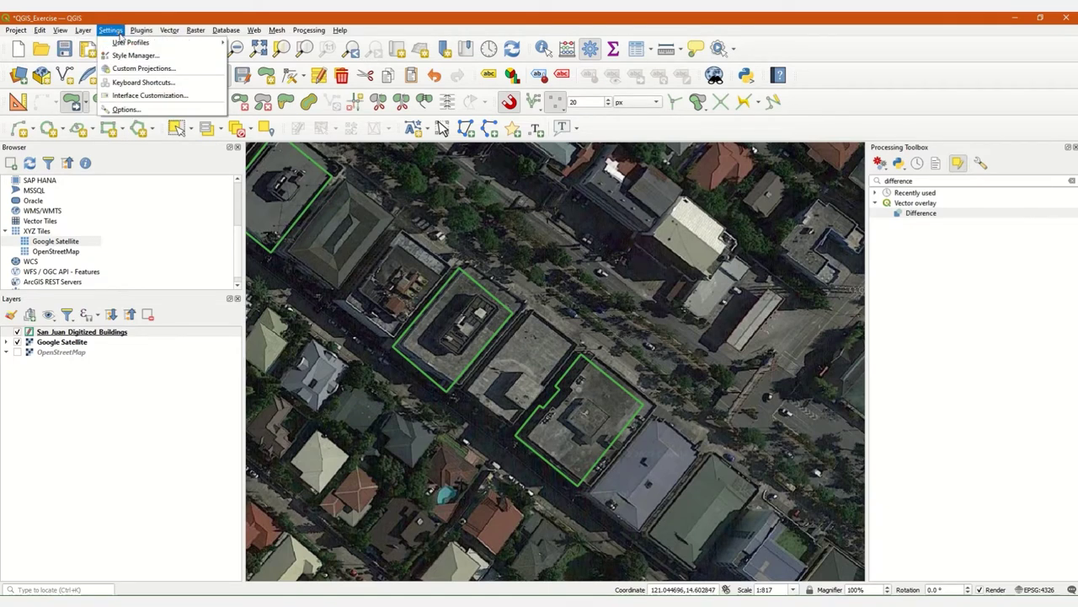
left_click(133, 83)
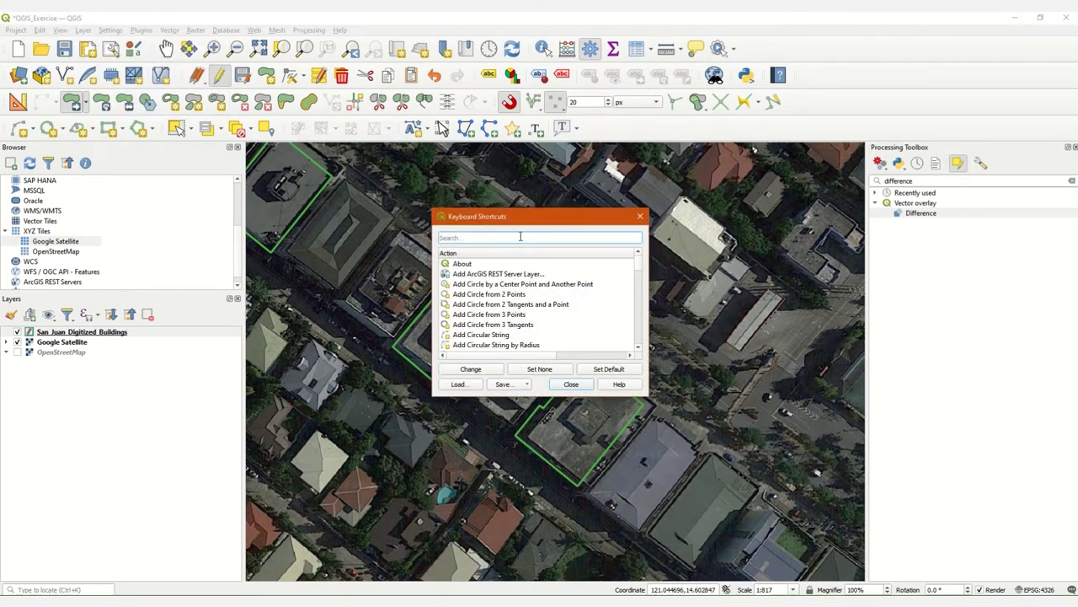
type("selec")
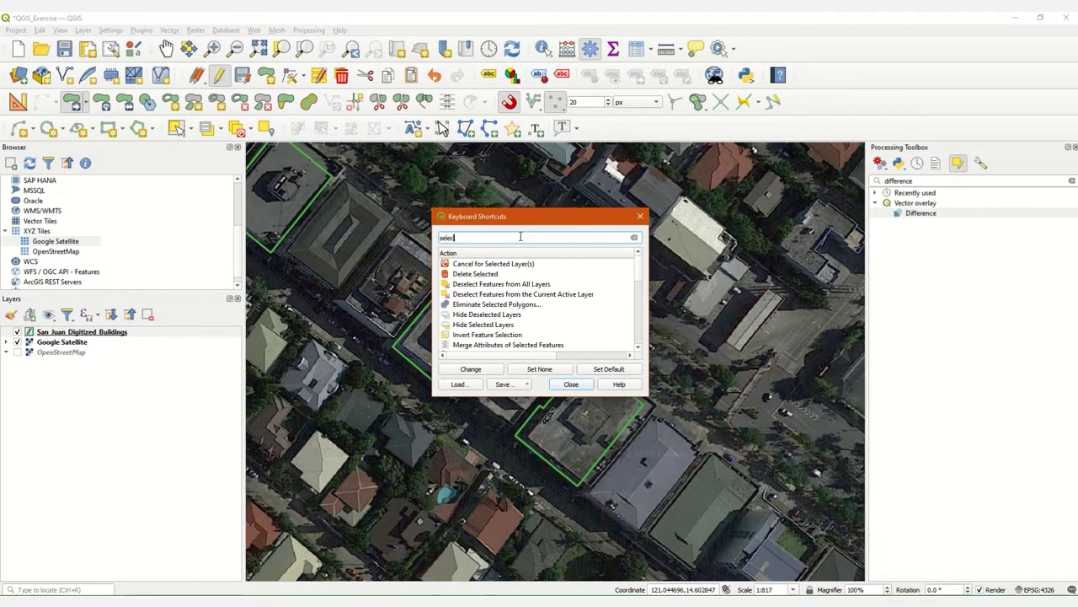
type("t features")
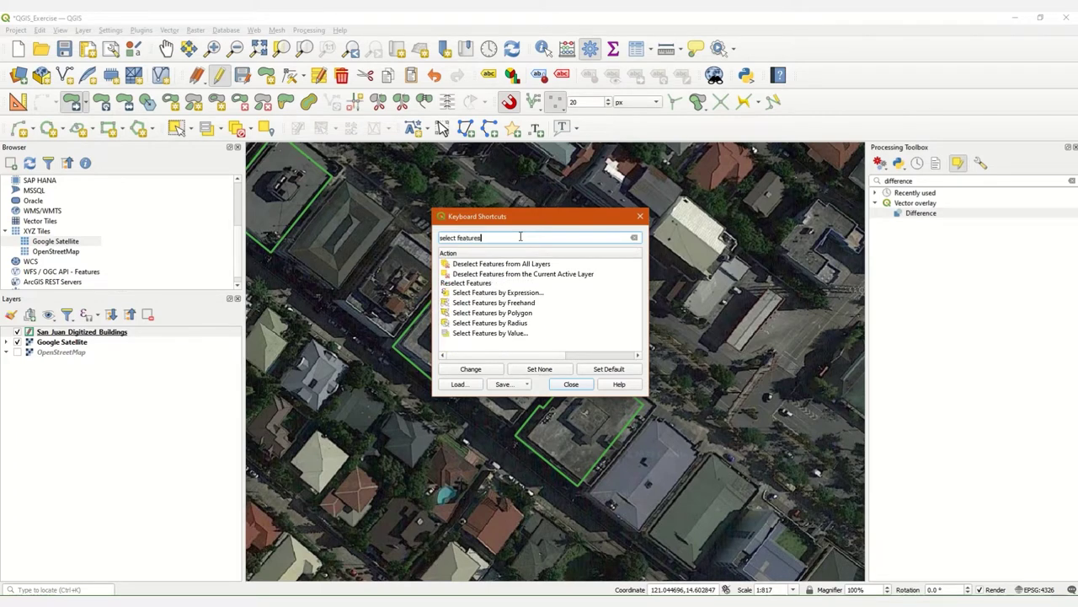
key("BackSpace")
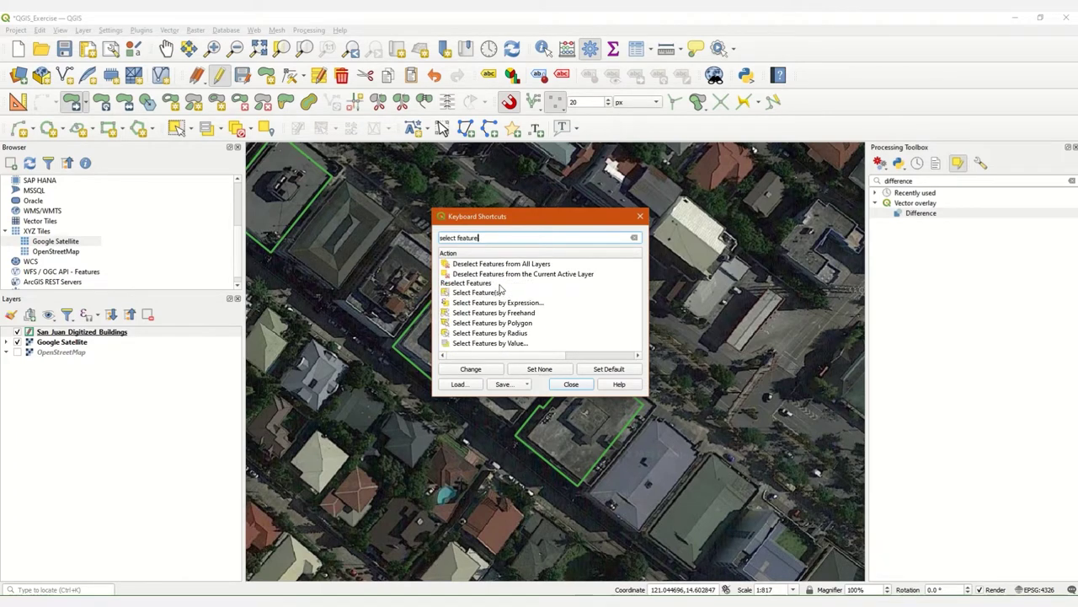
Step: Assign the keyboard shortcut Alt+1 to the Select Feature(s) action and close the shortcuts configuration
left_click(497, 293)
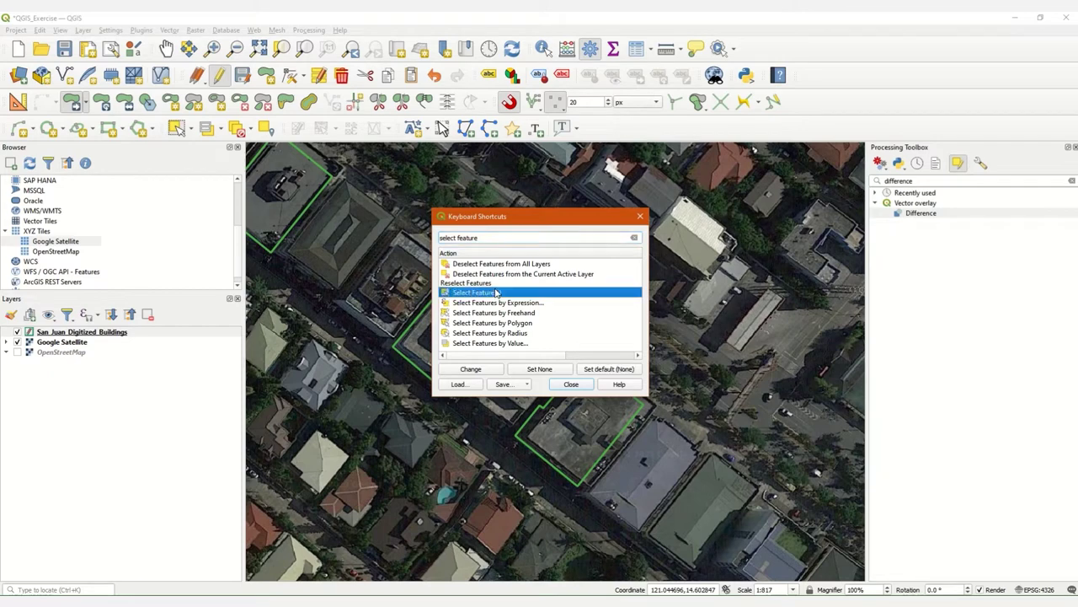
left_click(473, 370)
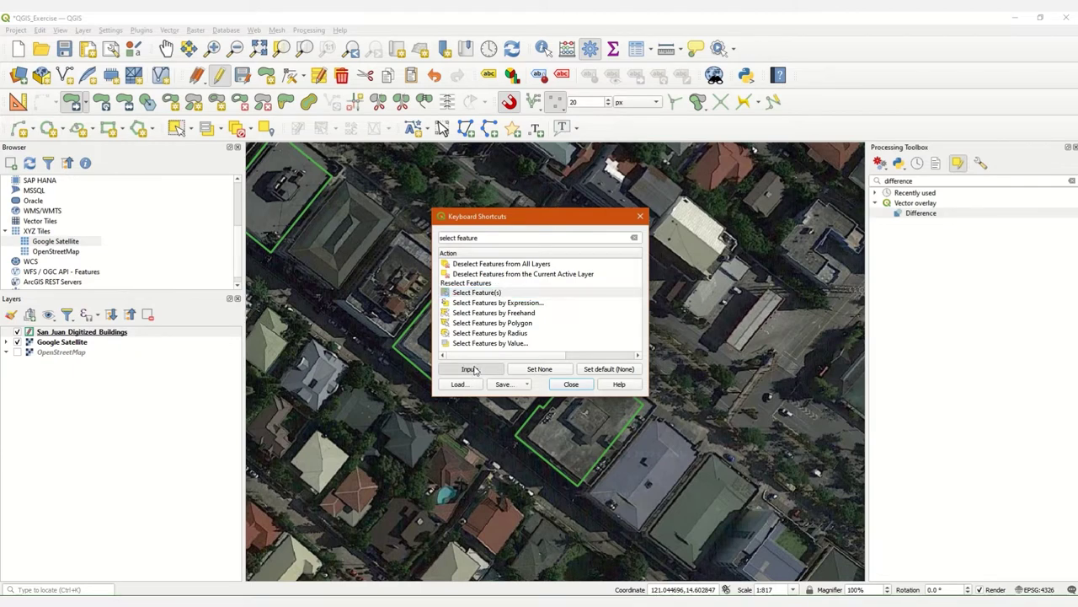
key("alt")
key("alt+s")
left_click(570, 384)
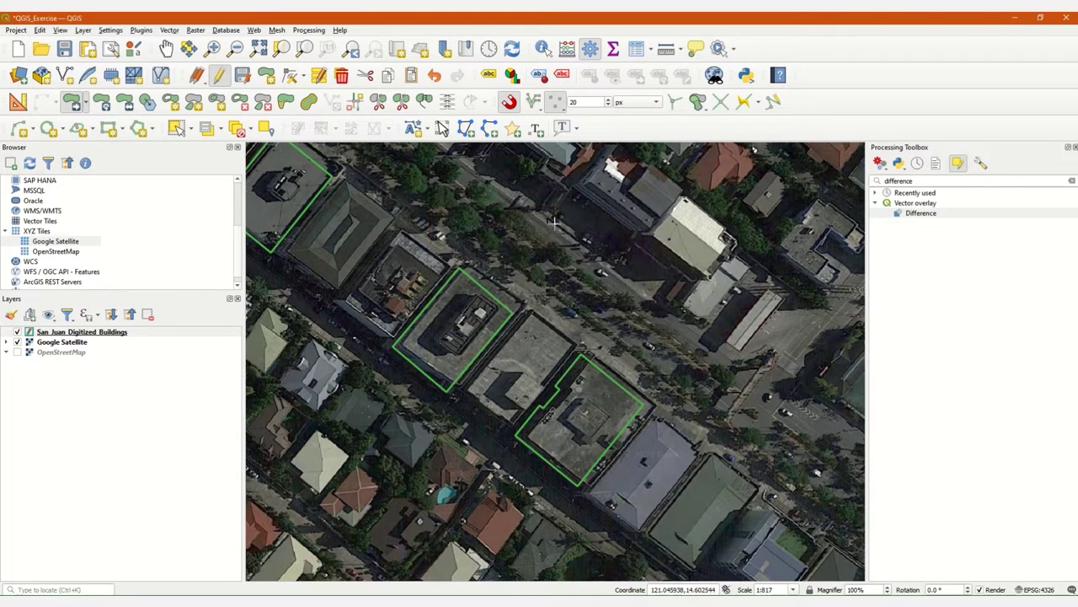
Step: Select all four digitized building polygons along the row and delete them
key("alt+s")
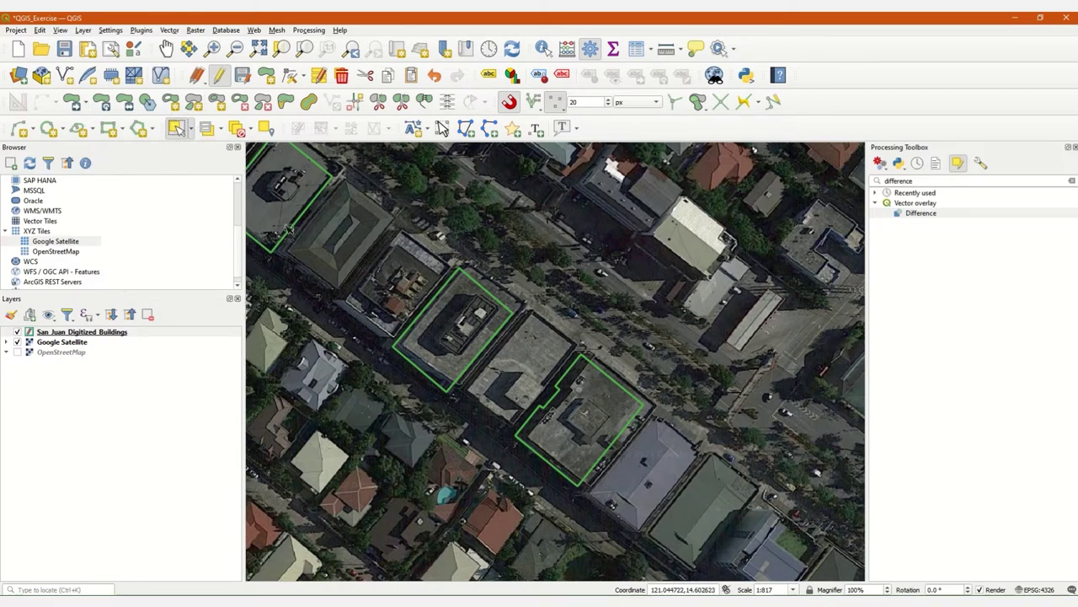
left_click_drag(505, 268, 455, 236)
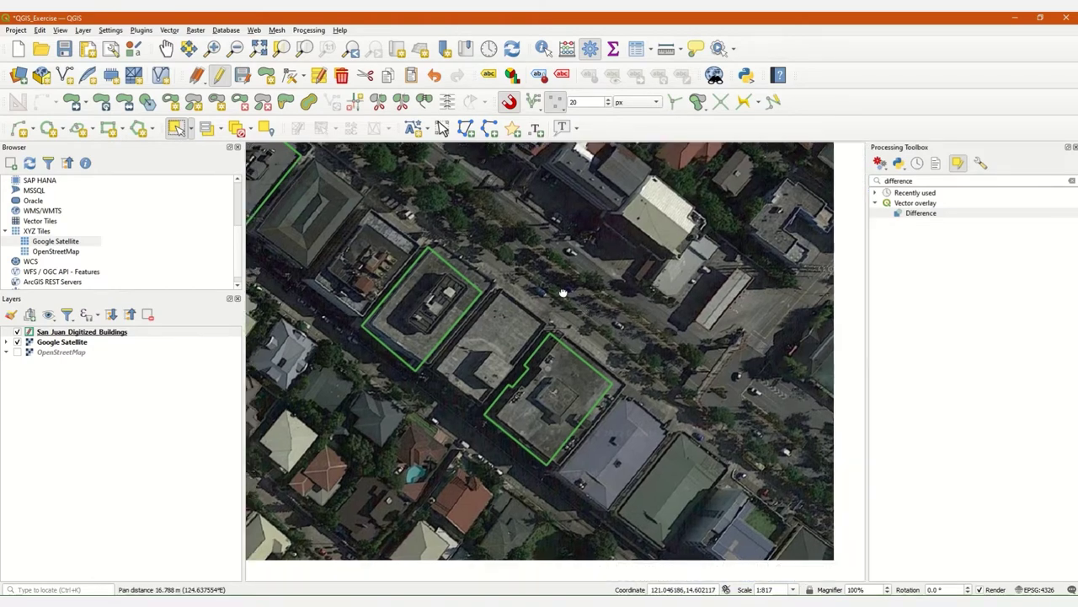
left_click_drag(502, 271, 674, 396)
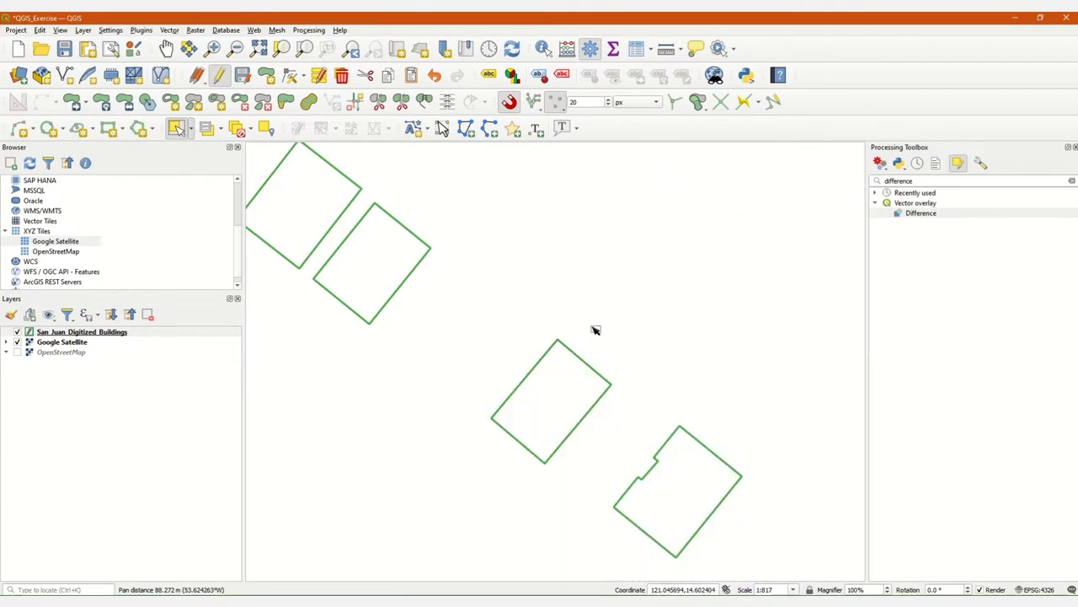
left_click_drag(577, 268, 570, 325)
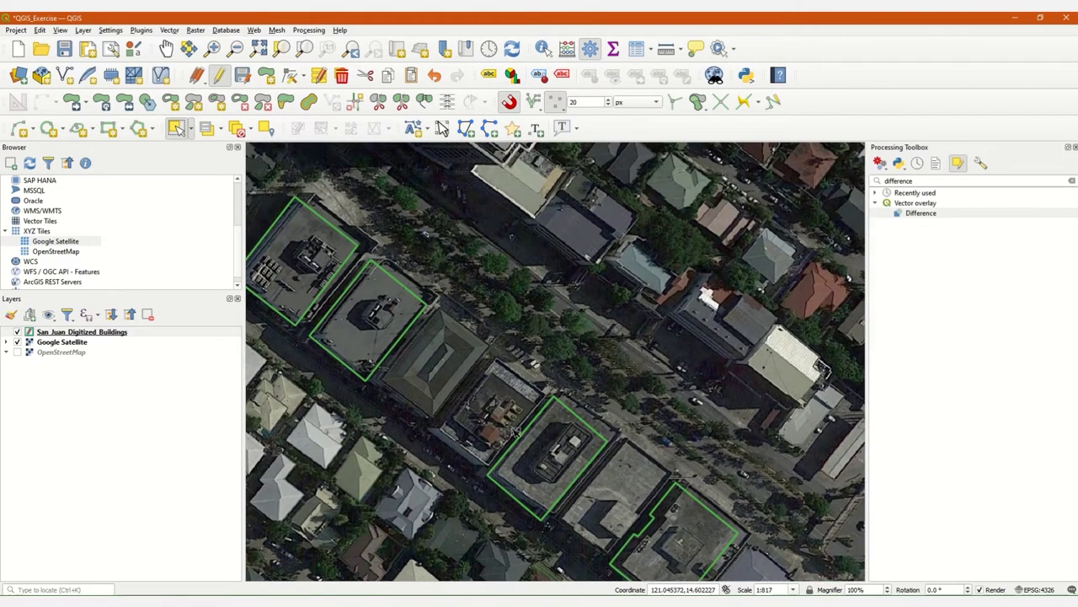
left_click_drag(493, 248, 571, 343)
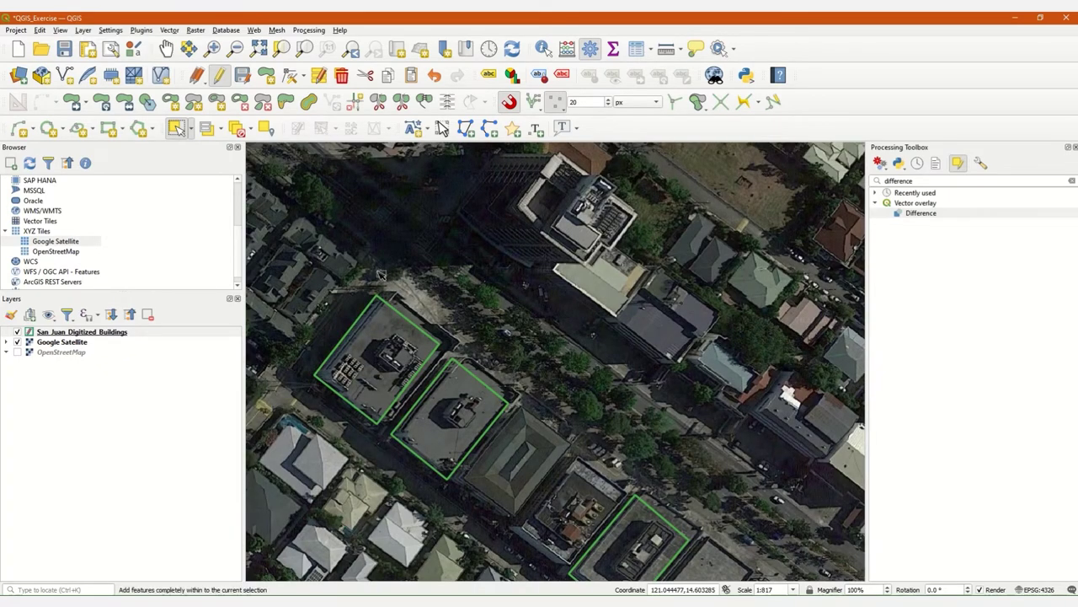
scroll(446, 190, "down", 1)
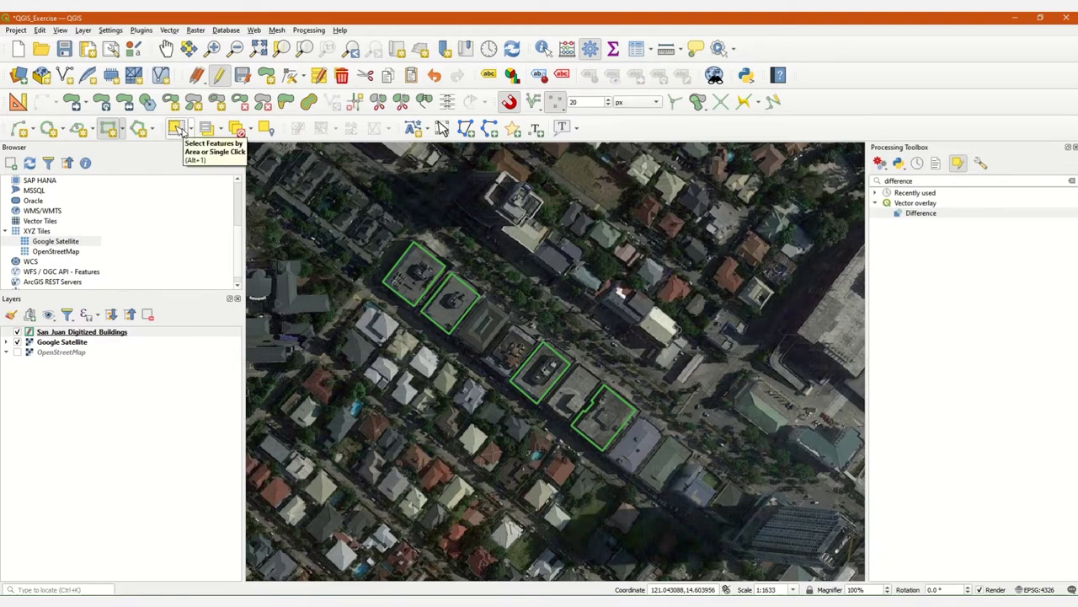
left_click(178, 130)
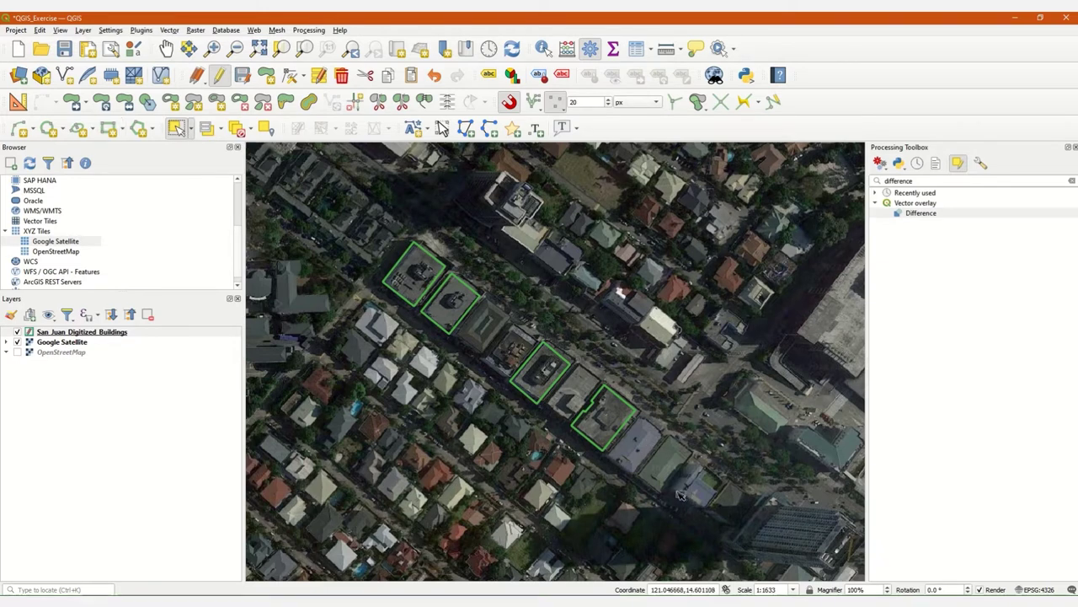
left_click_drag(669, 482, 367, 231)
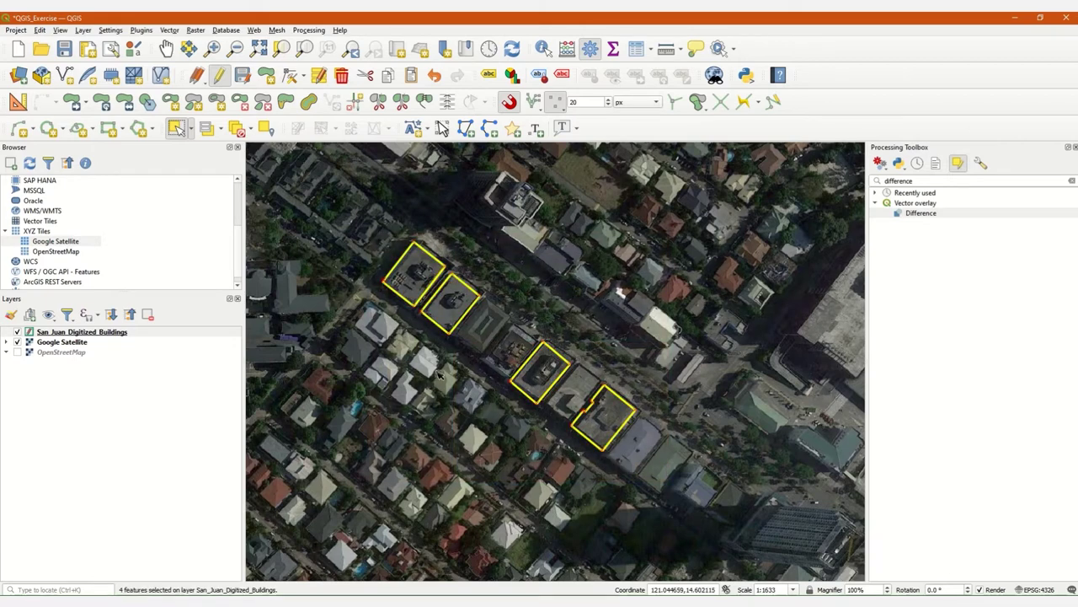
key("Delete")
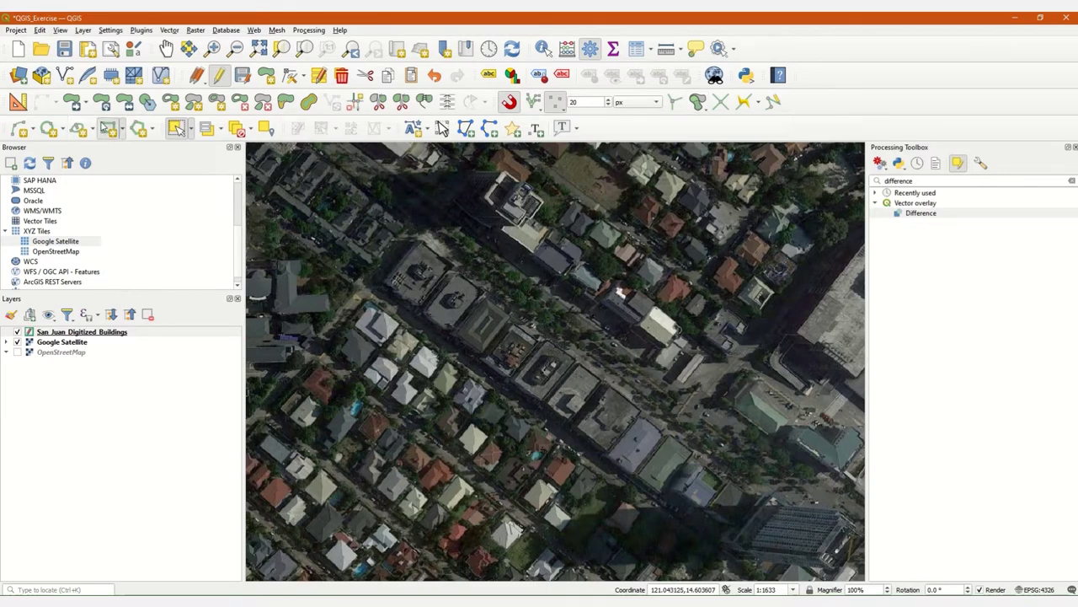
Step: Draw one tilted three-point rectangle around the whole row of adjoining buildings, leaving its id empty
left_click(108, 127)
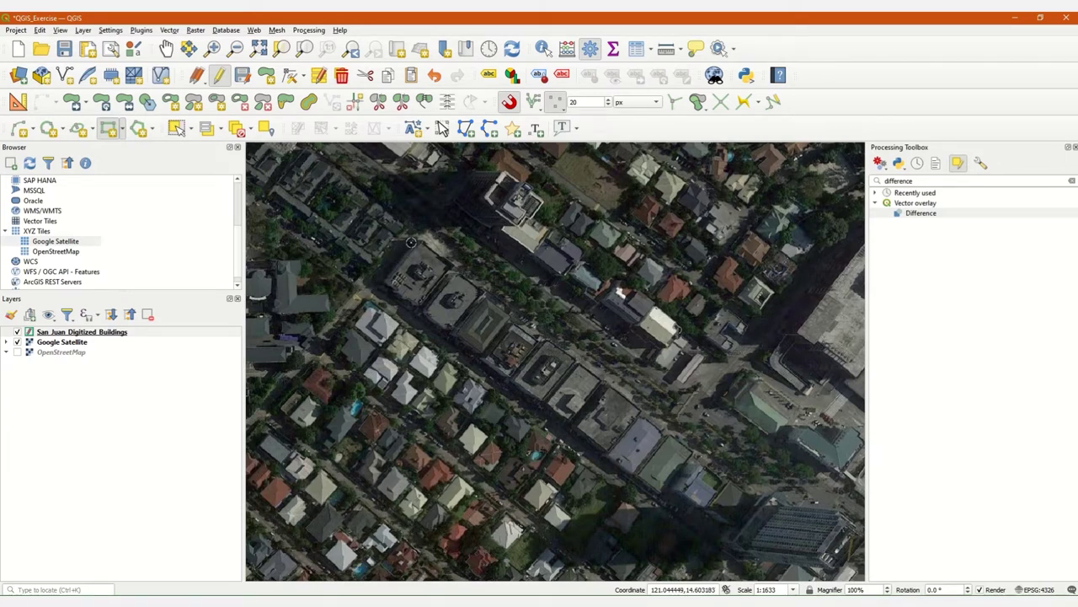
left_click_drag(513, 271, 497, 285)
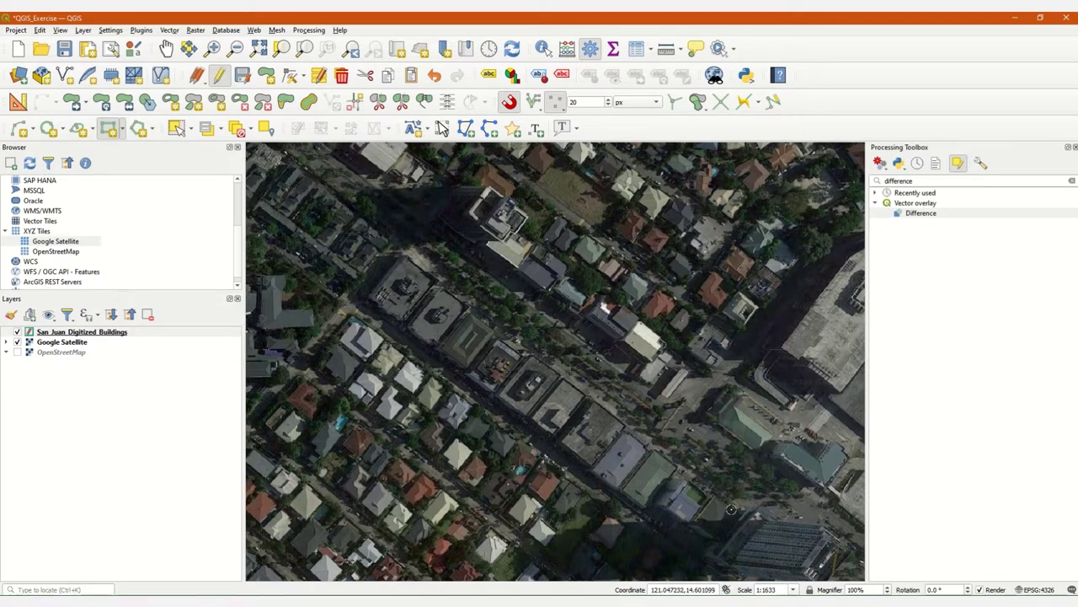
left_click_drag(731, 497, 717, 422)
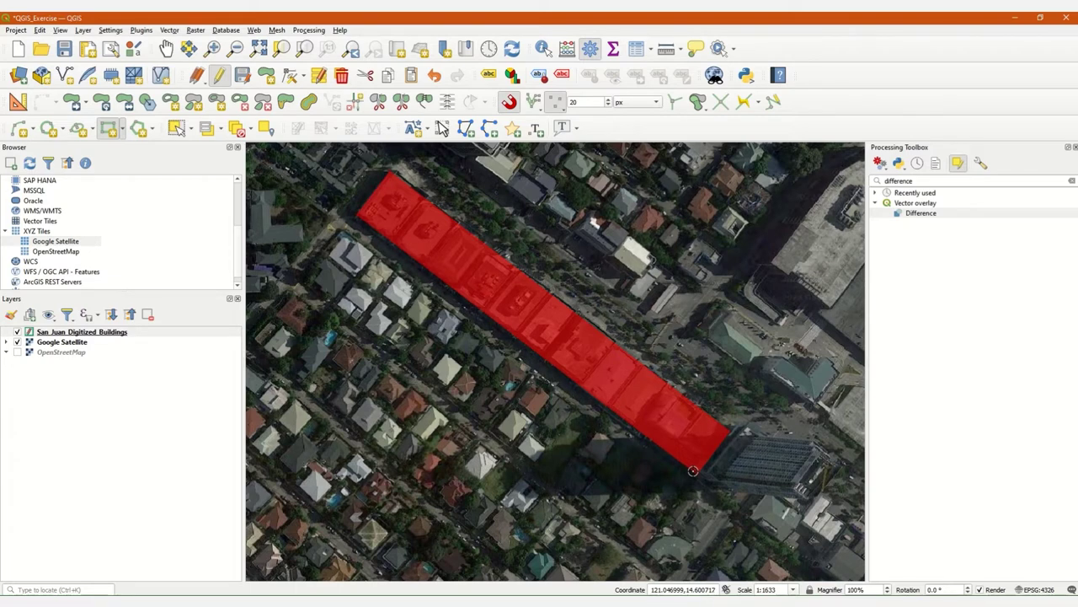
right_click(693, 470)
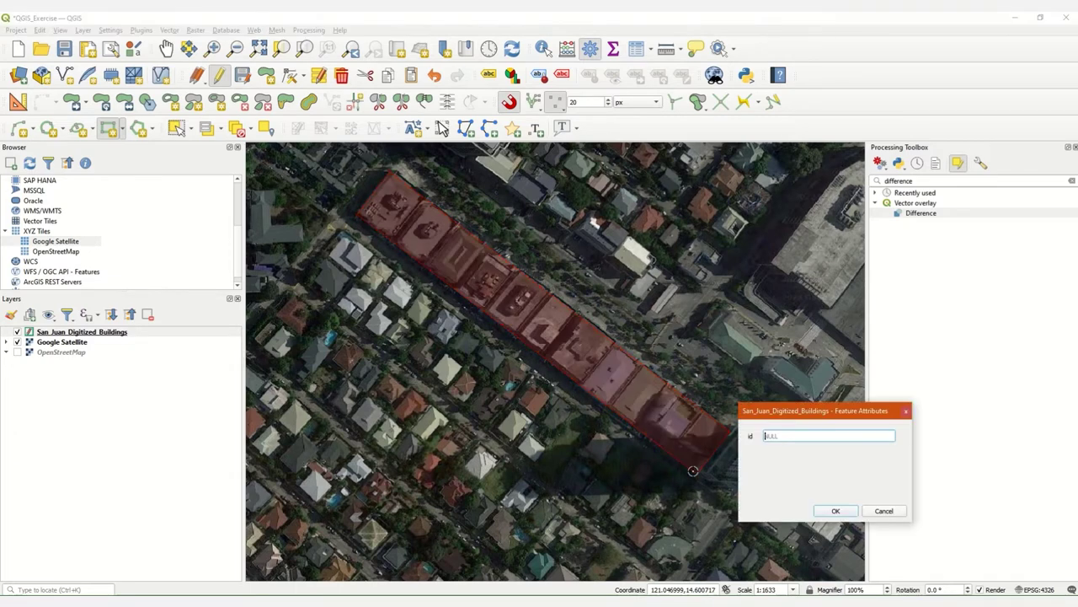
left_click(846, 514)
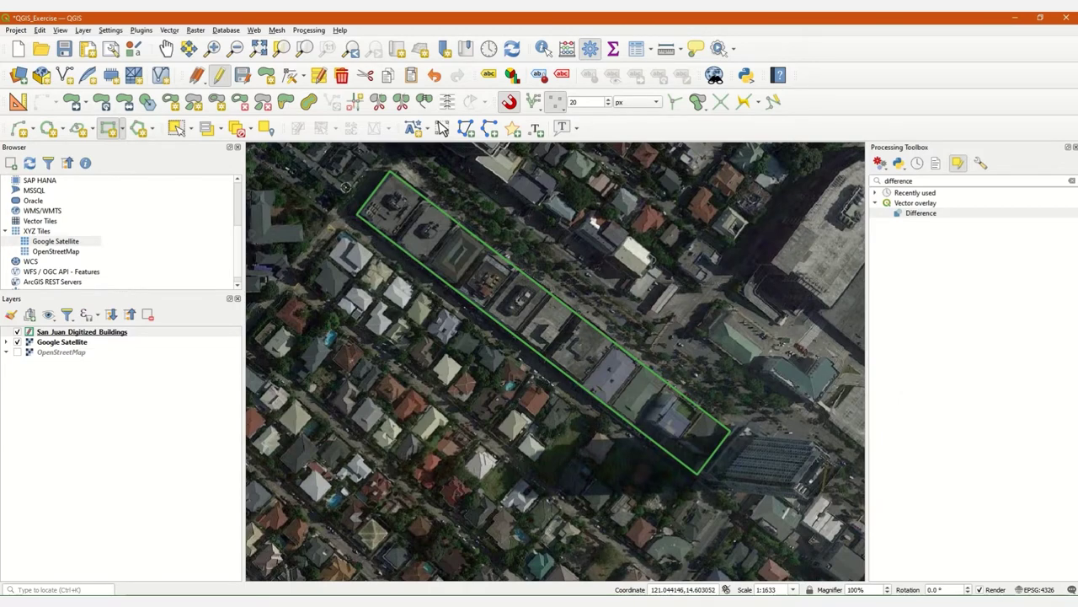
Step: Trace the northwesternmost building with a three-point rectangle snapped to the block rectangle's two northwest corners, leaving its id empty
scroll(347, 192, "up", 1)
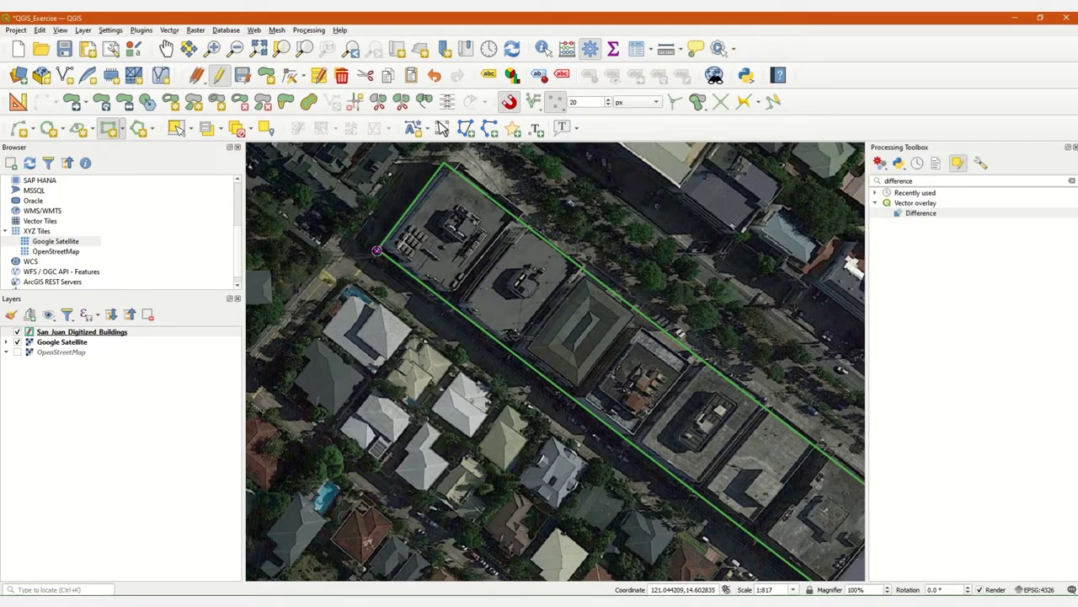
left_click(377, 250)
left_click(444, 164)
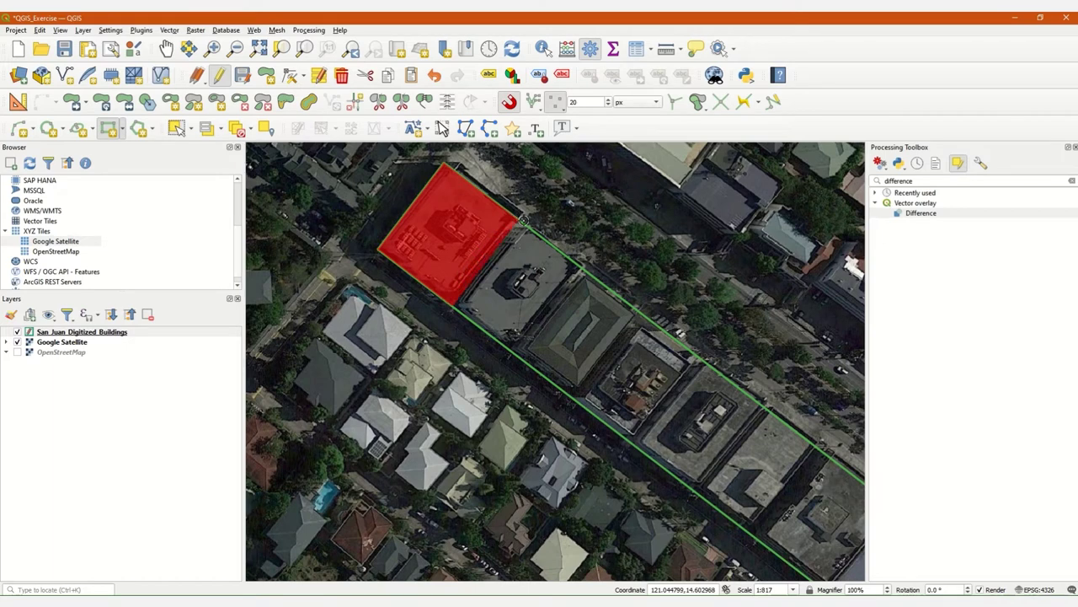
left_click(514, 214)
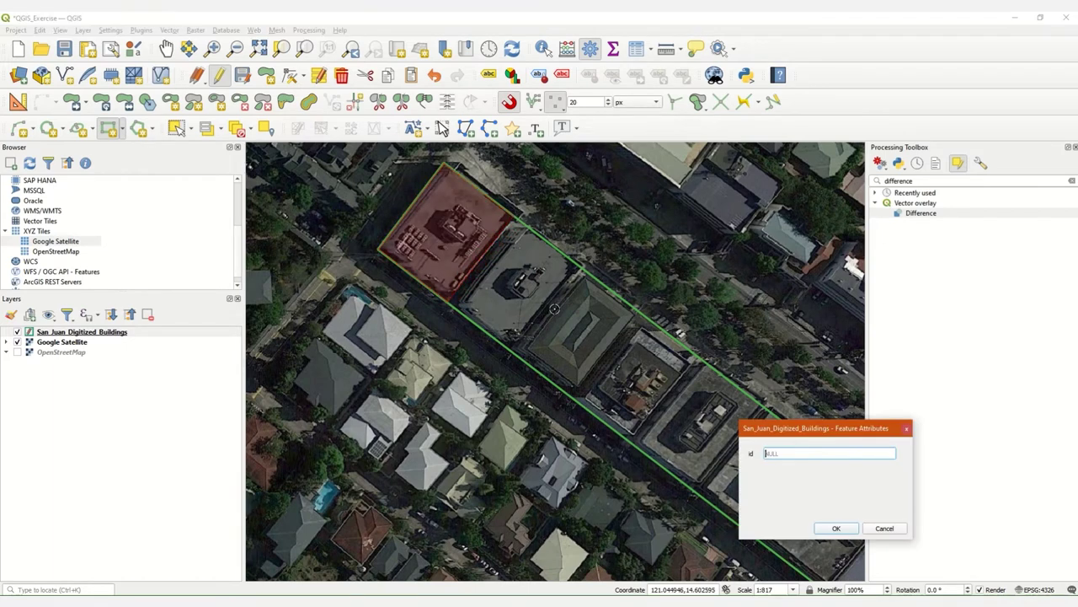
key("Return")
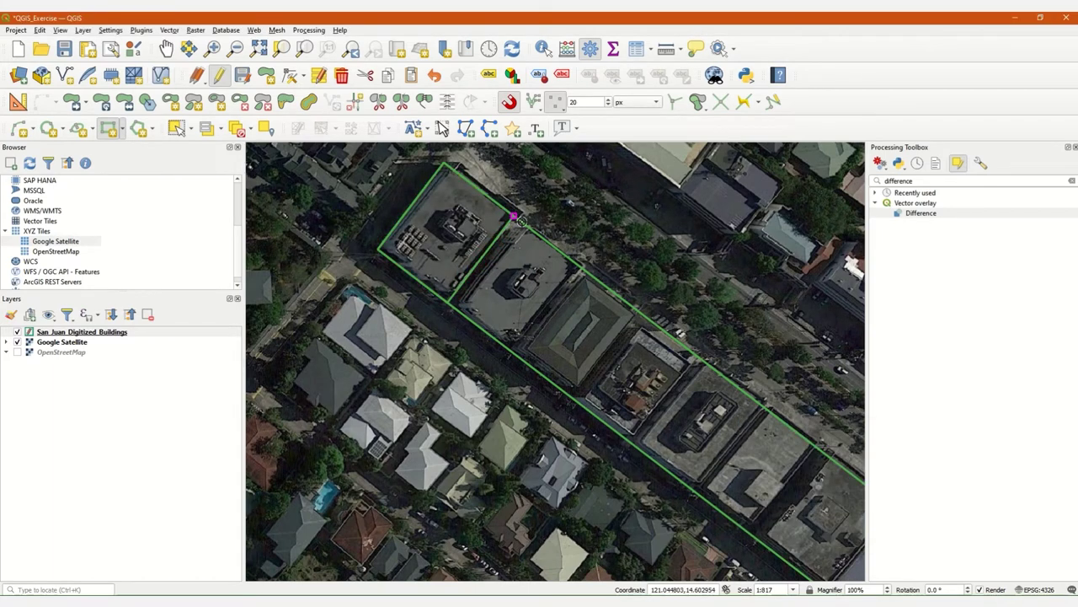
Step: Set the snapping tolerance to 10 px and make snapping work on segments
scroll(448, 305, "up", 2)
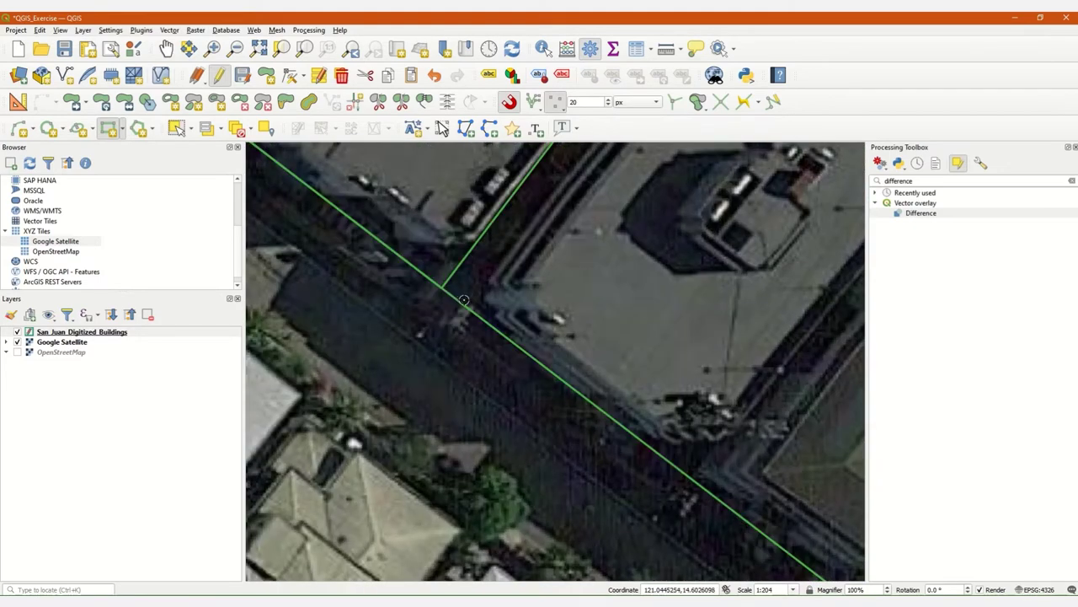
scroll(611, 185, "down", 1)
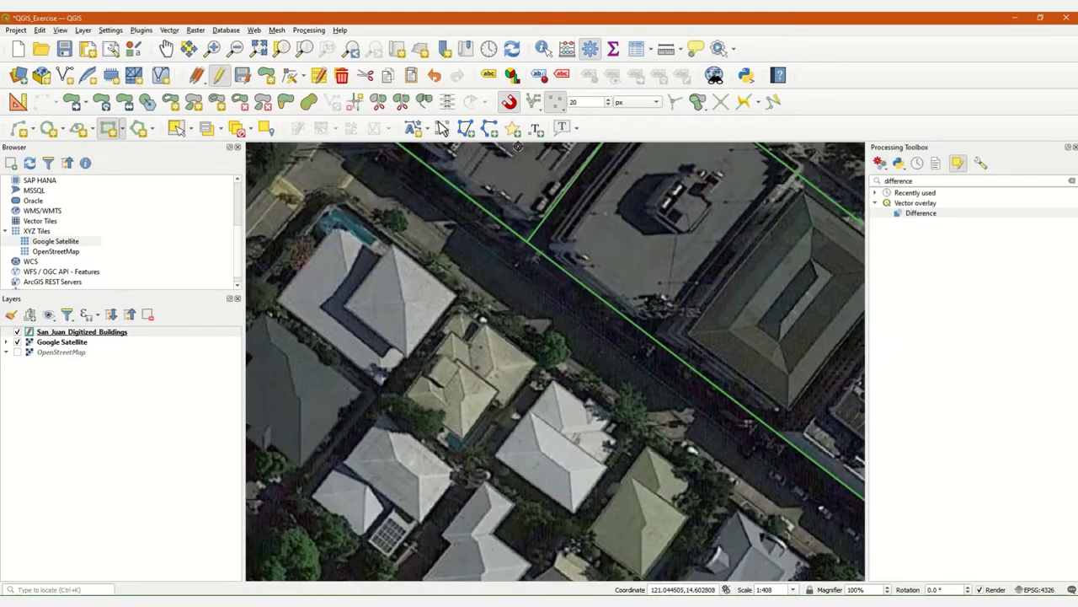
double_click(575, 102)
type("10")
left_click_drag(660, 210, 566, 310)
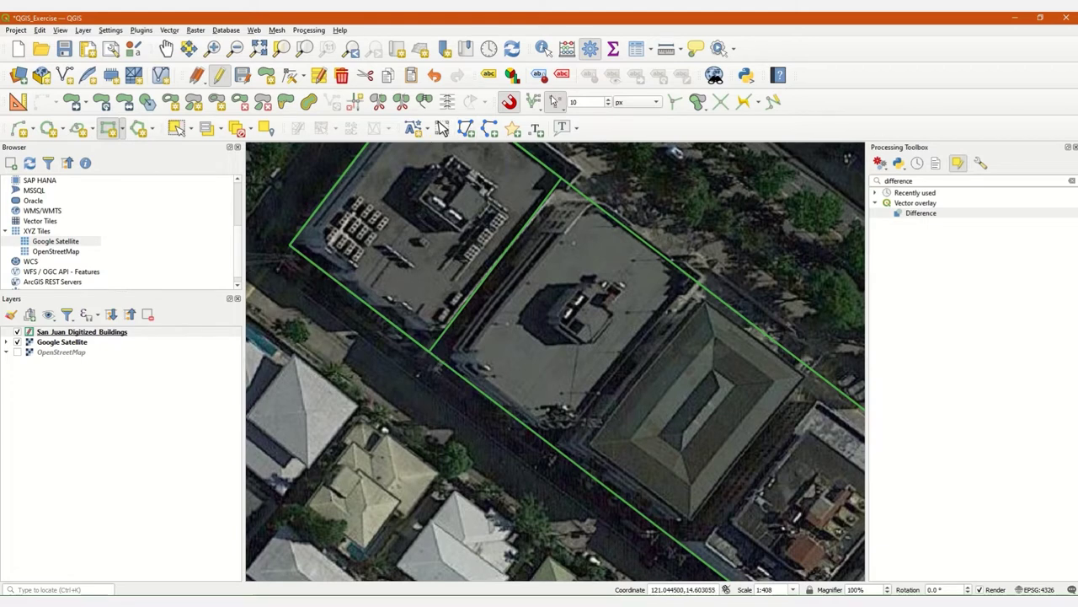
left_click_drag(434, 358, 474, 385)
left_click(534, 106)
left_click(558, 108)
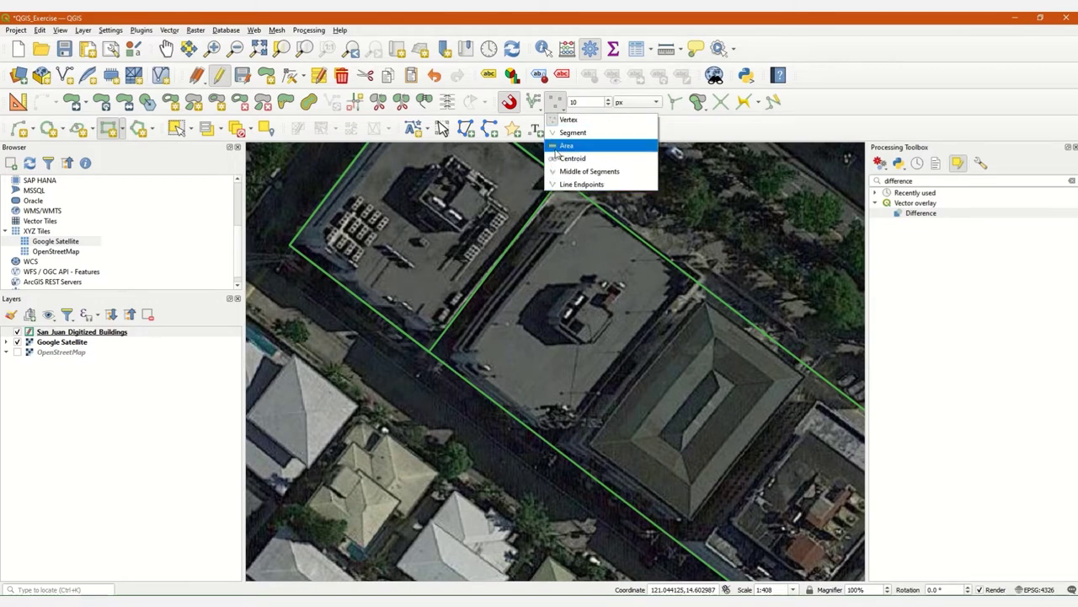
left_click(572, 133)
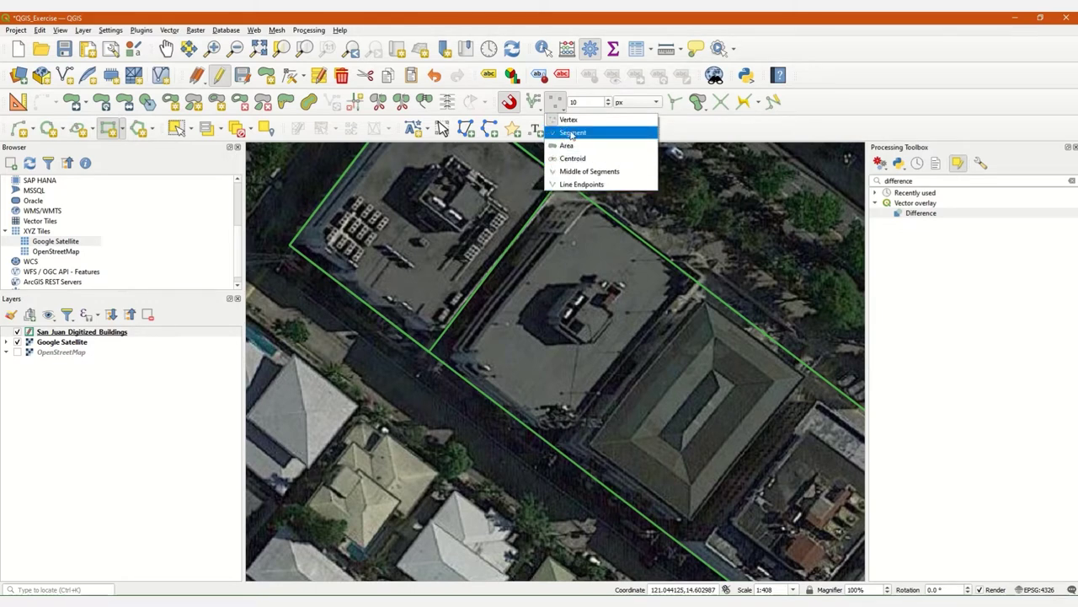
left_click(529, 152)
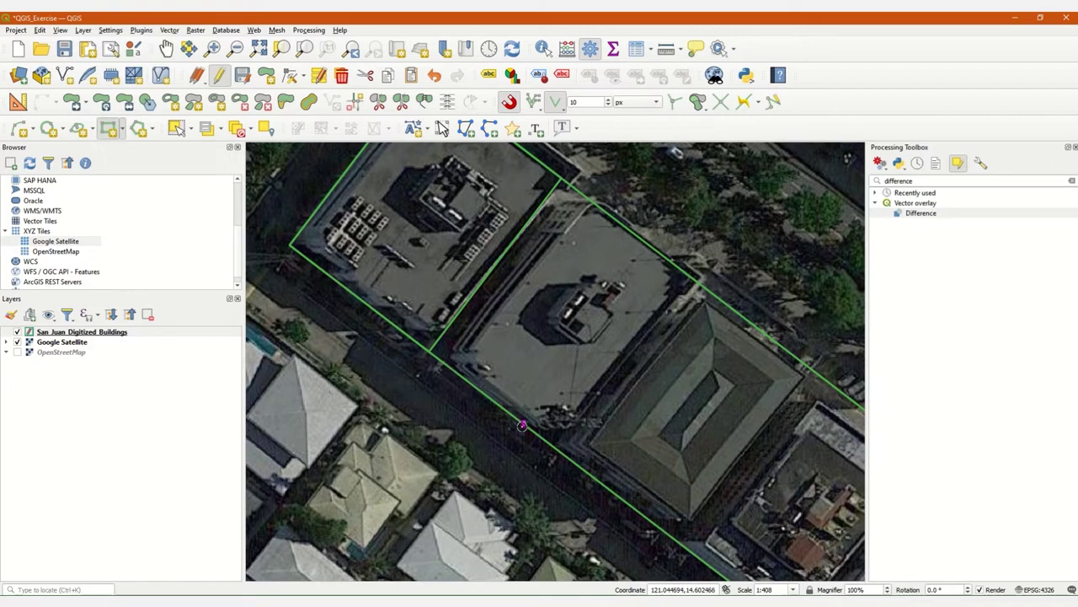
Step: Trace the second building from the northwest with a three-point rectangle snapped to the block rectangle's long edges, leaving its id empty
left_click(541, 438)
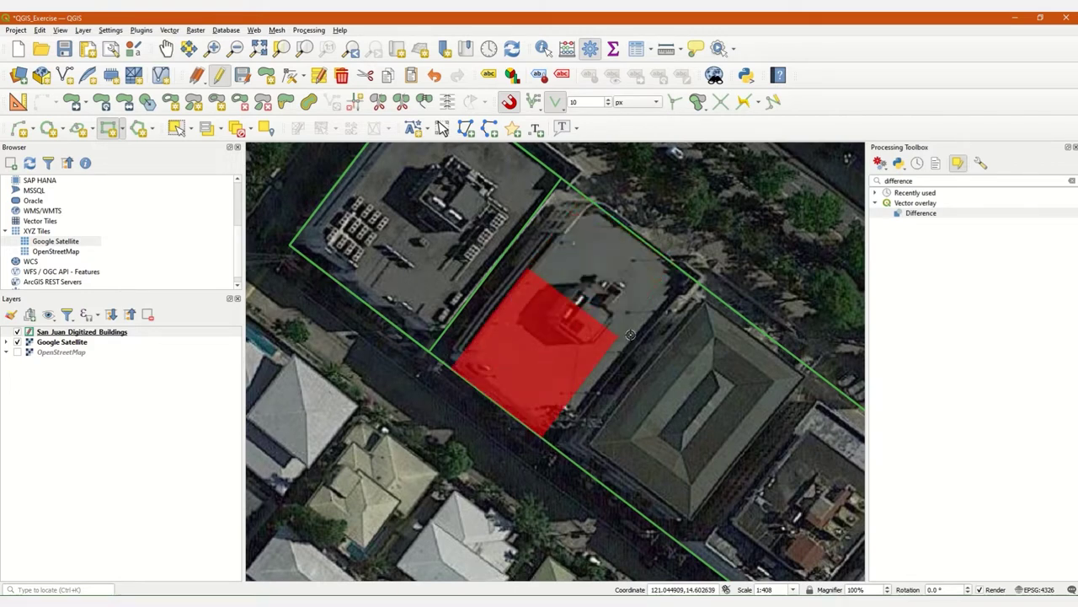
left_click(666, 263)
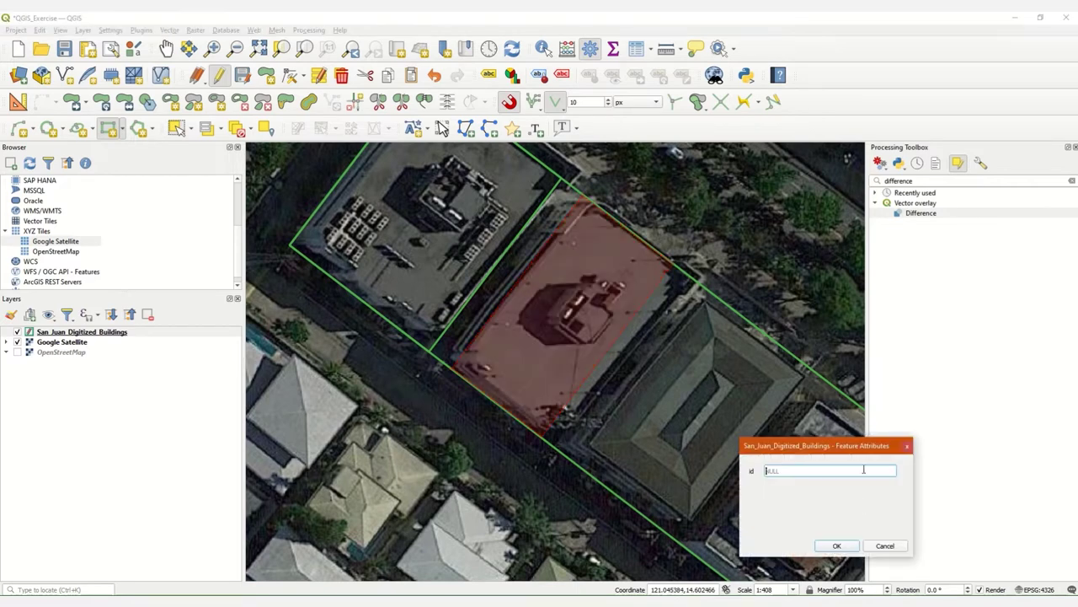
left_click(856, 548)
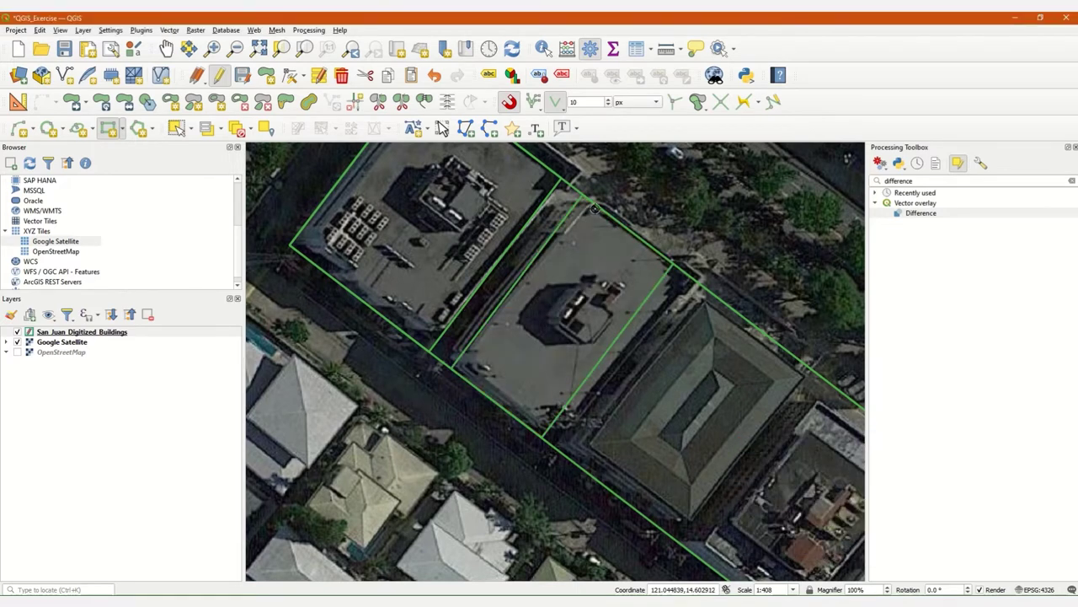
Step: Digitize the third building, with the grey-green hipped roof, as a three-point rectangle snapped to the guide's long edges, leaving its id empty
left_click_drag(678, 282, 501, 202)
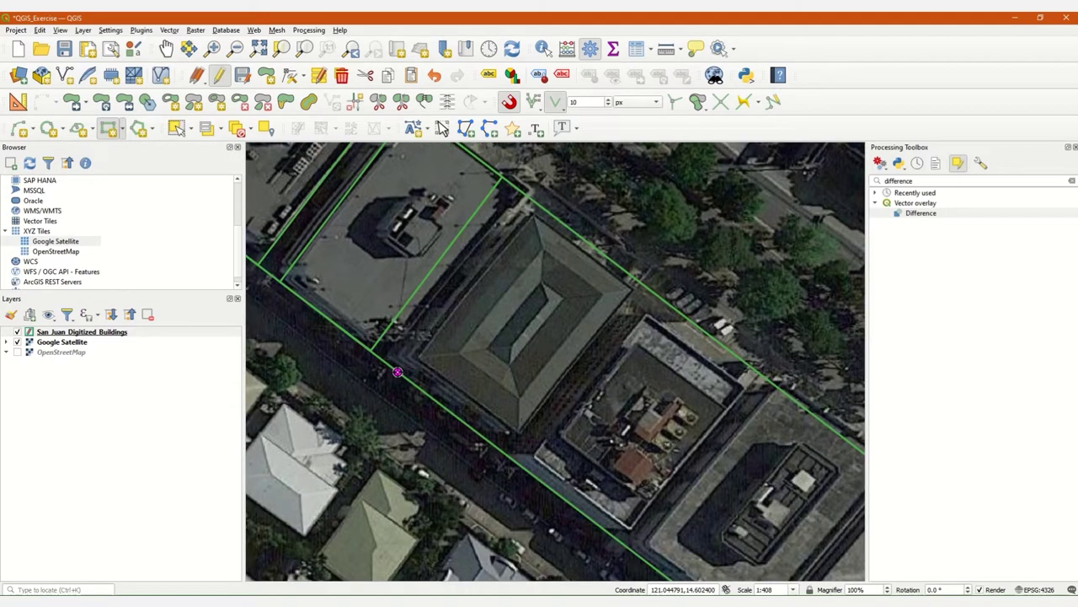
left_click(397, 372)
left_click(503, 439)
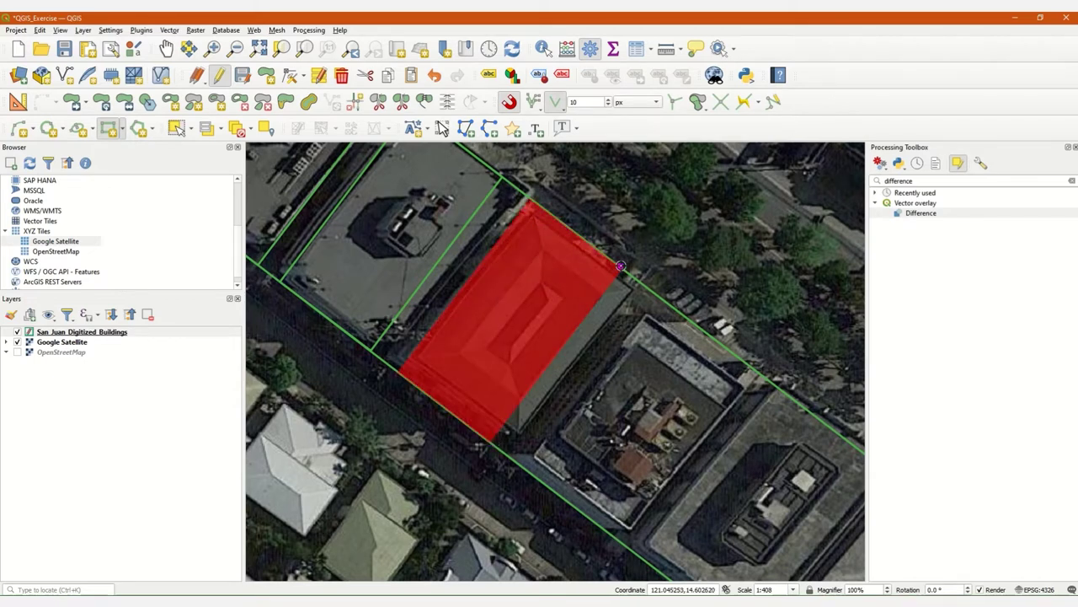
left_click(620, 266)
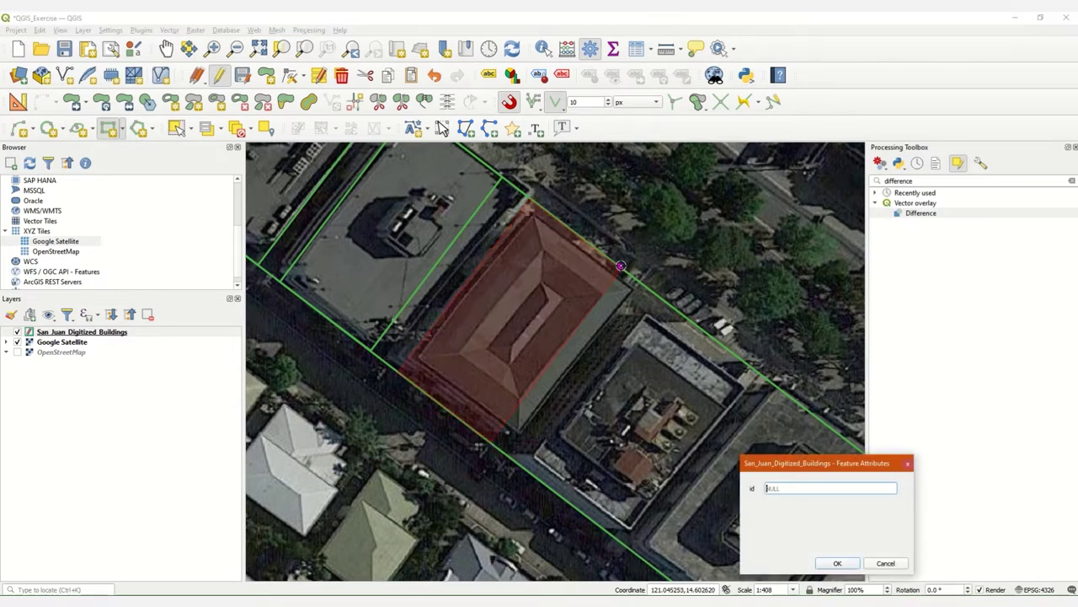
left_click(836, 564)
left_click_drag(488, 454, 363, 360)
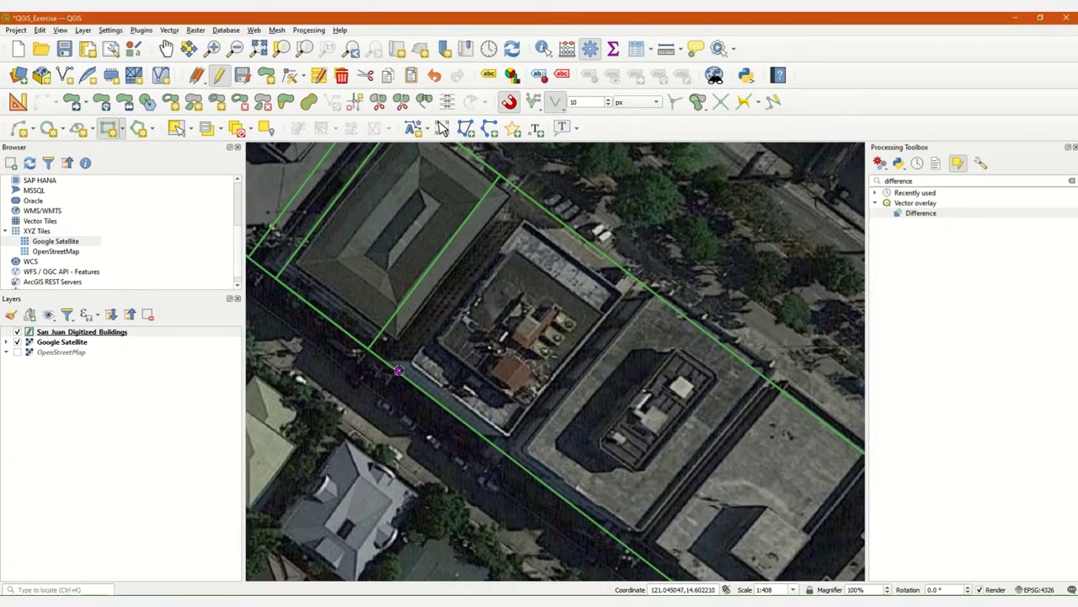
left_click(491, 439)
left_click(408, 373)
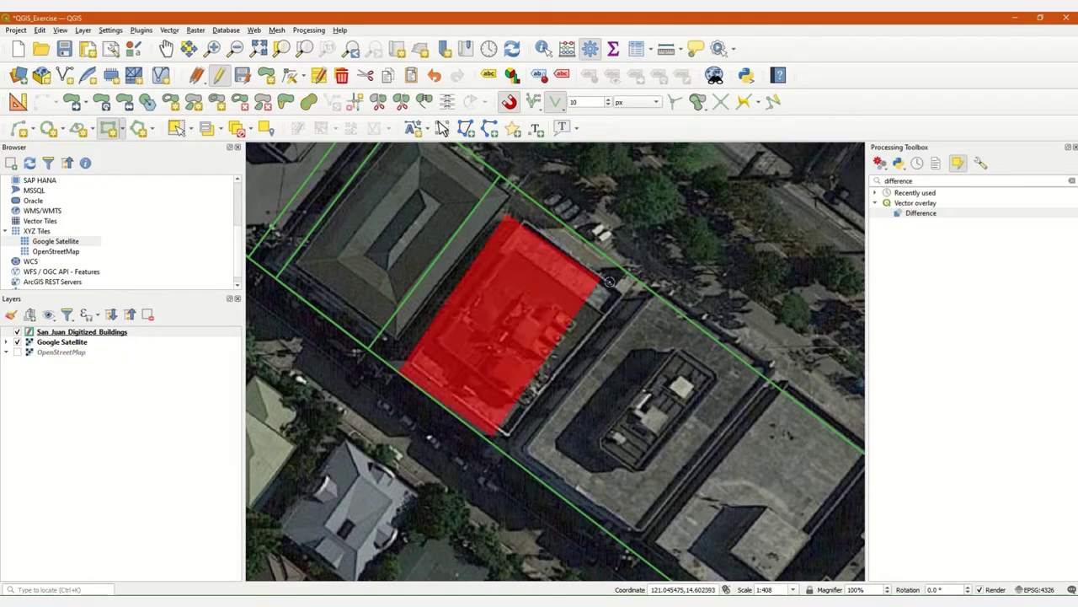
left_click(608, 275)
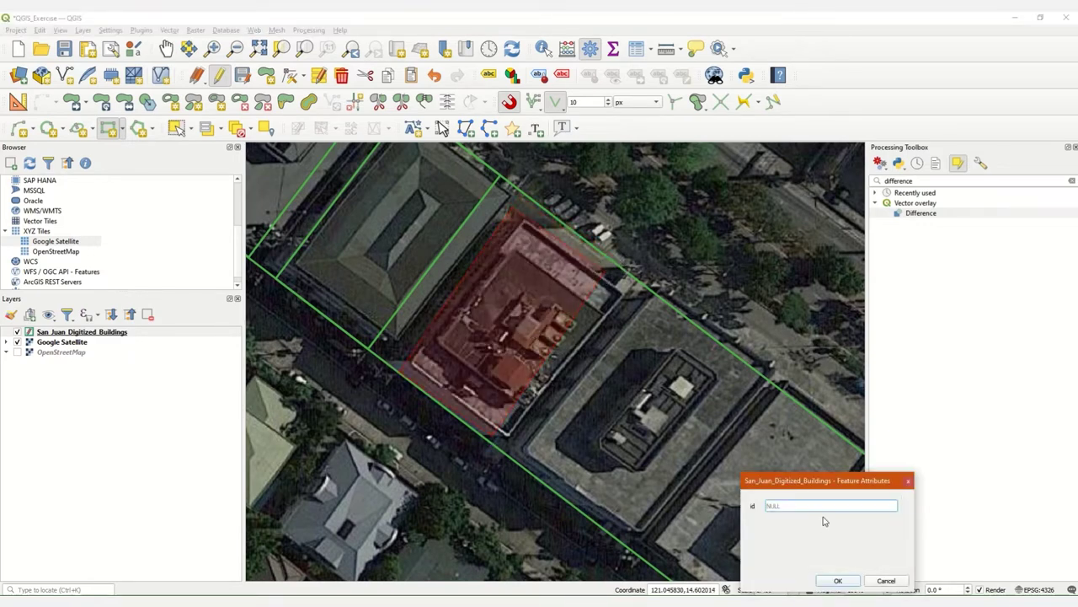
left_click(881, 579)
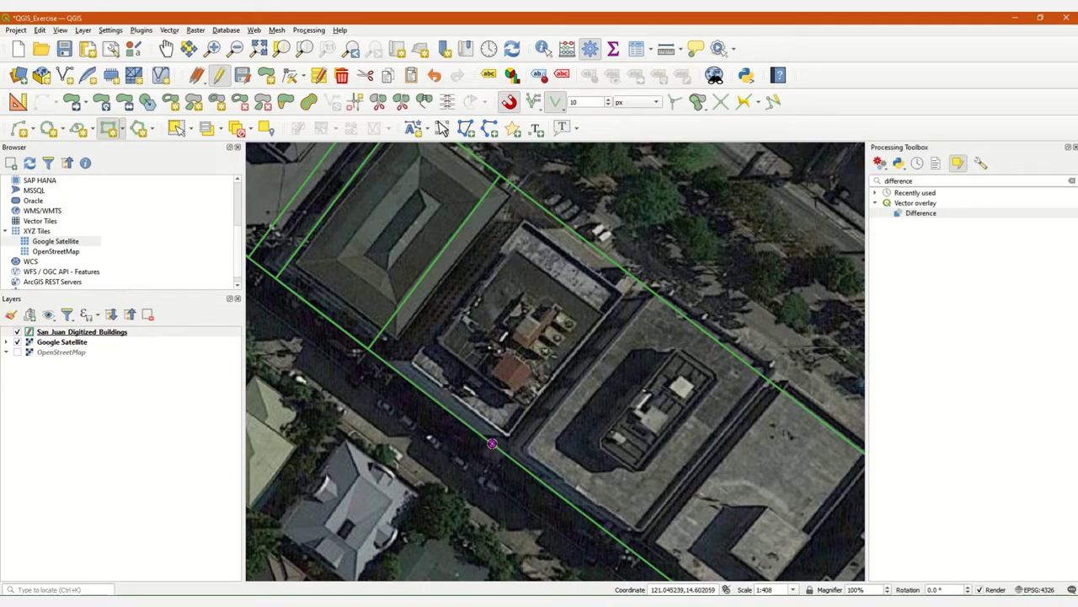
Step: Trace the fourth building, with the reddish rooftop structures, as a three-point rectangle spanning both guide edges, leaving its id empty
left_click(496, 447)
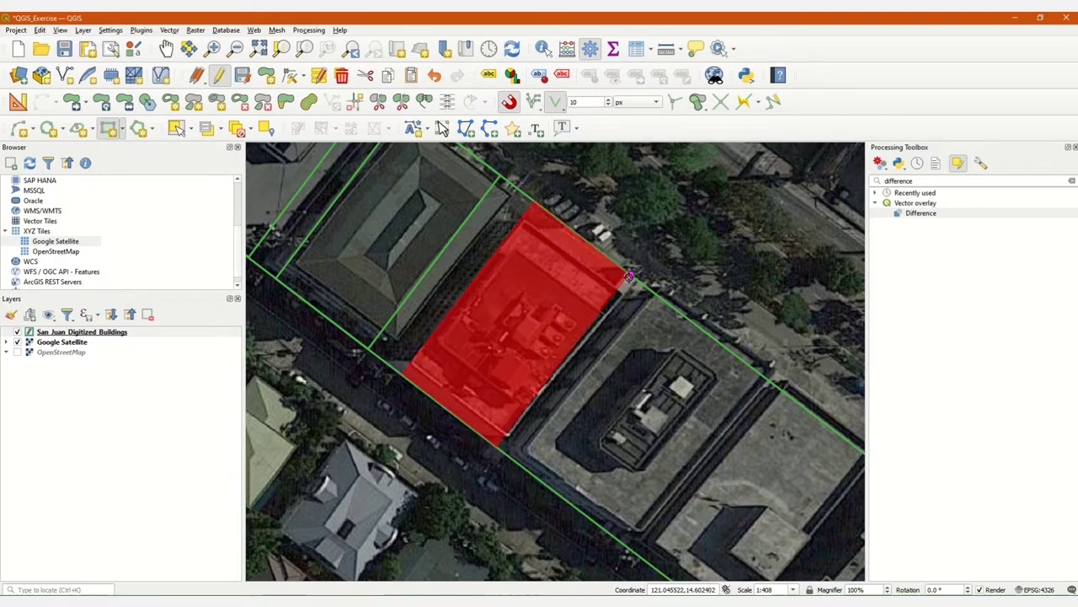
left_click(629, 278)
right_click(629, 278)
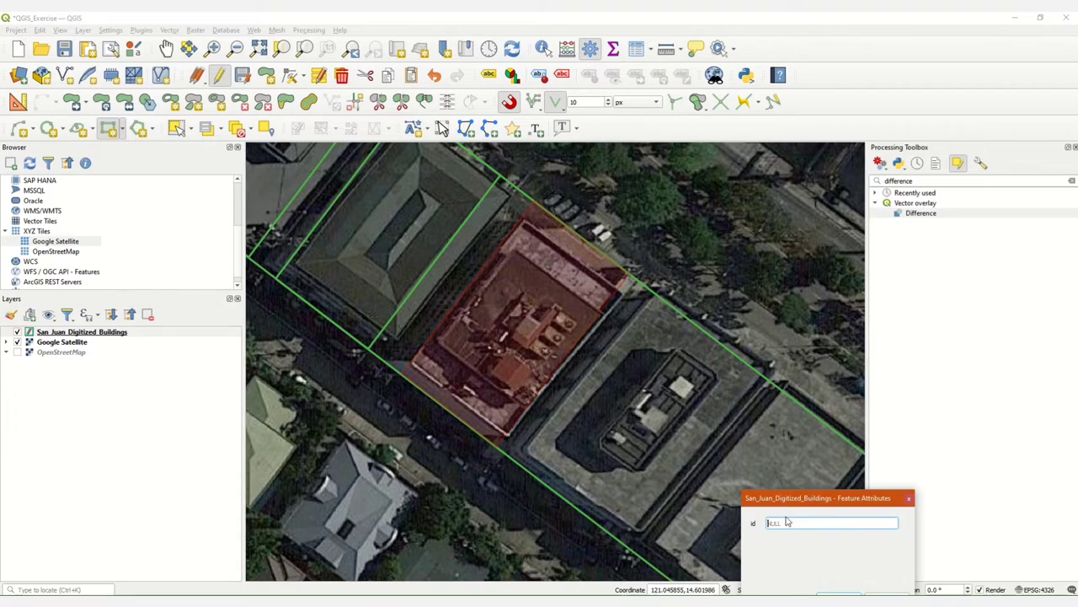
key("Return")
Step: Digitize the fifth building, with the elongated central rooftop structure, as a three-point rectangle snapped to both guide edges, leaving its id empty
left_click_drag(743, 373, 402, 368)
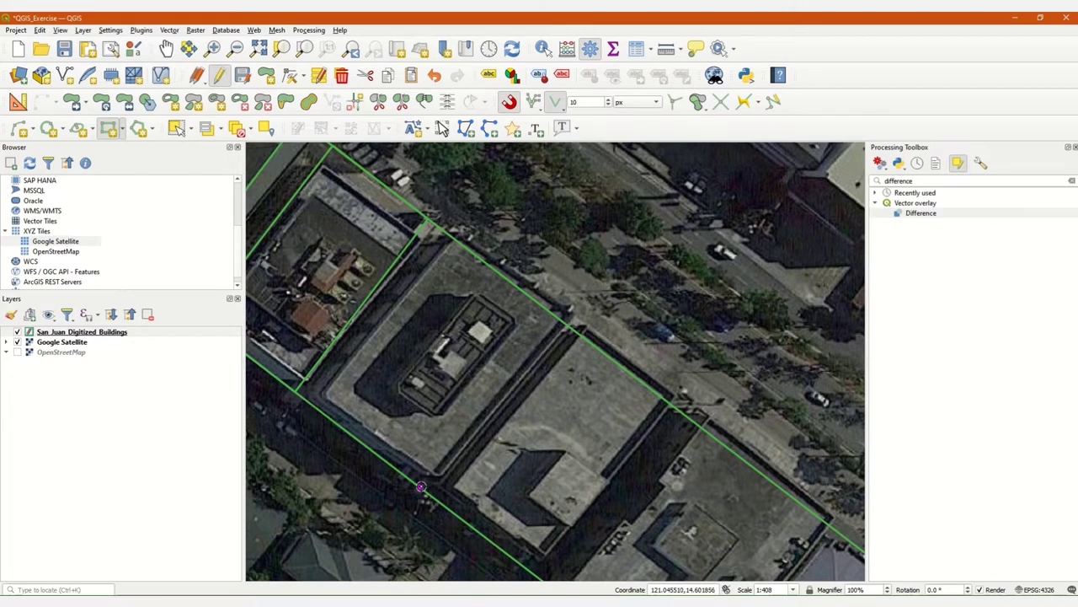
left_click(425, 492)
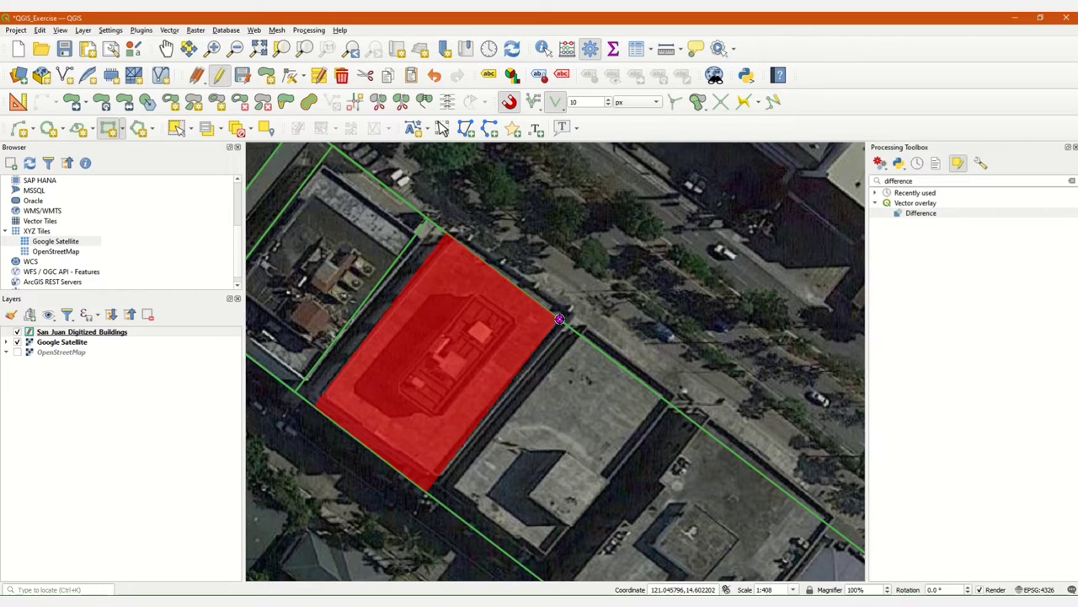
left_click(559, 318)
key("Return")
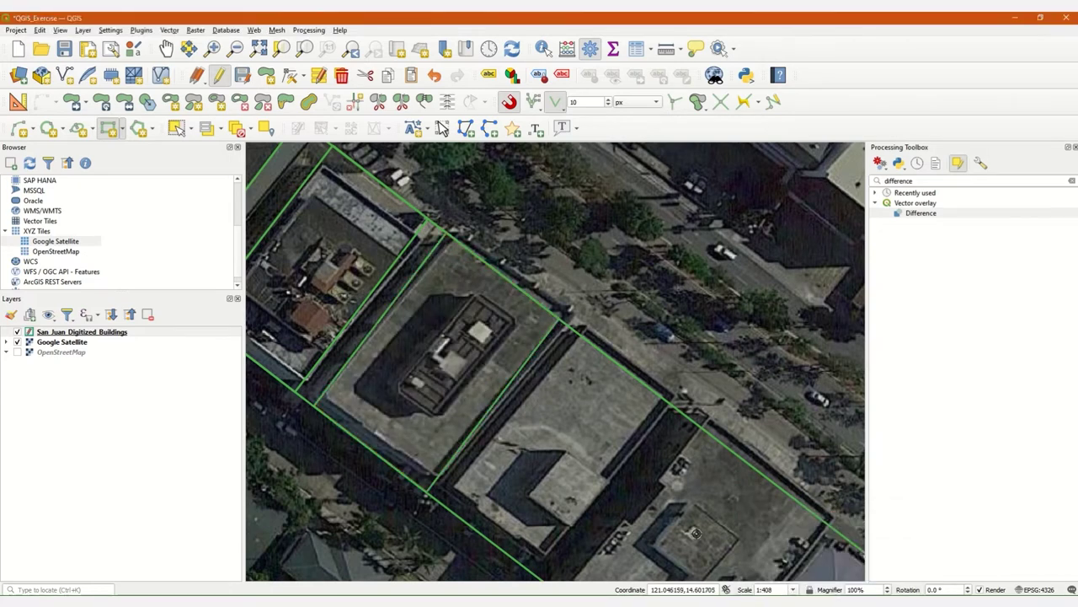
Step: Trace the sixth building, the narrower flat grey roof, with a three-point rectangle snapped to the guide edges, leaving its id empty
left_click_drag(661, 415, 582, 309)
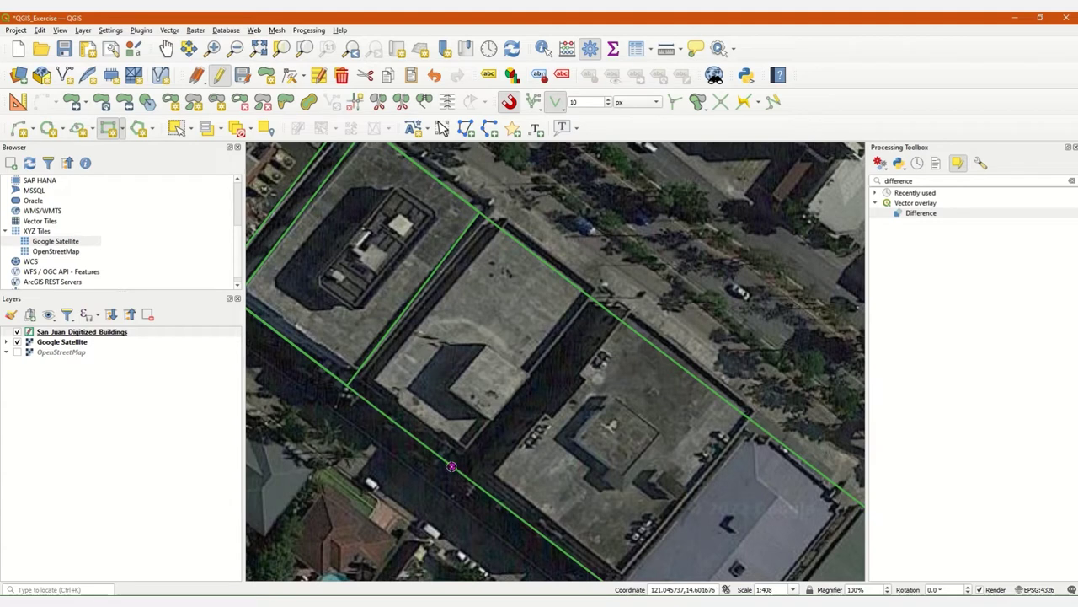
left_click(450, 464)
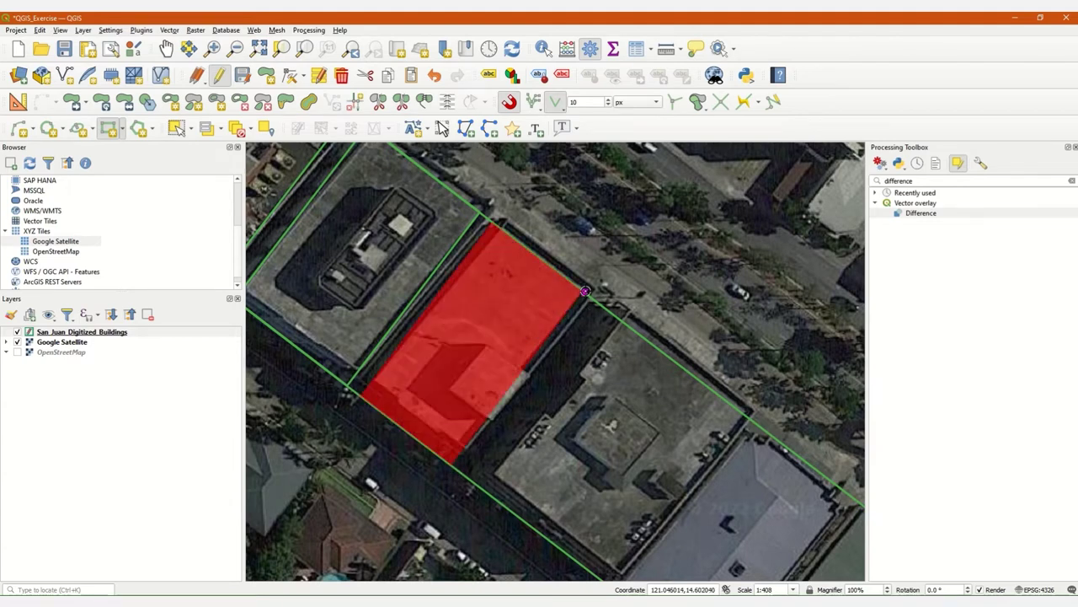
left_click(586, 291)
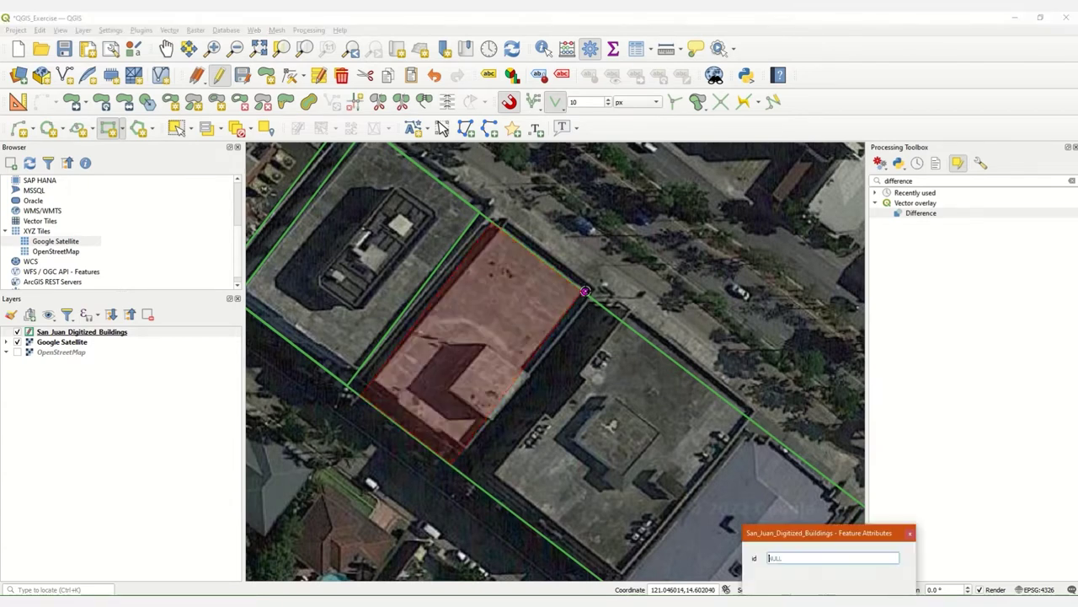
key("Return")
Step: Digitize the seventh building, the wide flat roof with a square central structure, as a three-point rectangle between the guide edges, leaving its id empty
left_click_drag(509, 484, 413, 411)
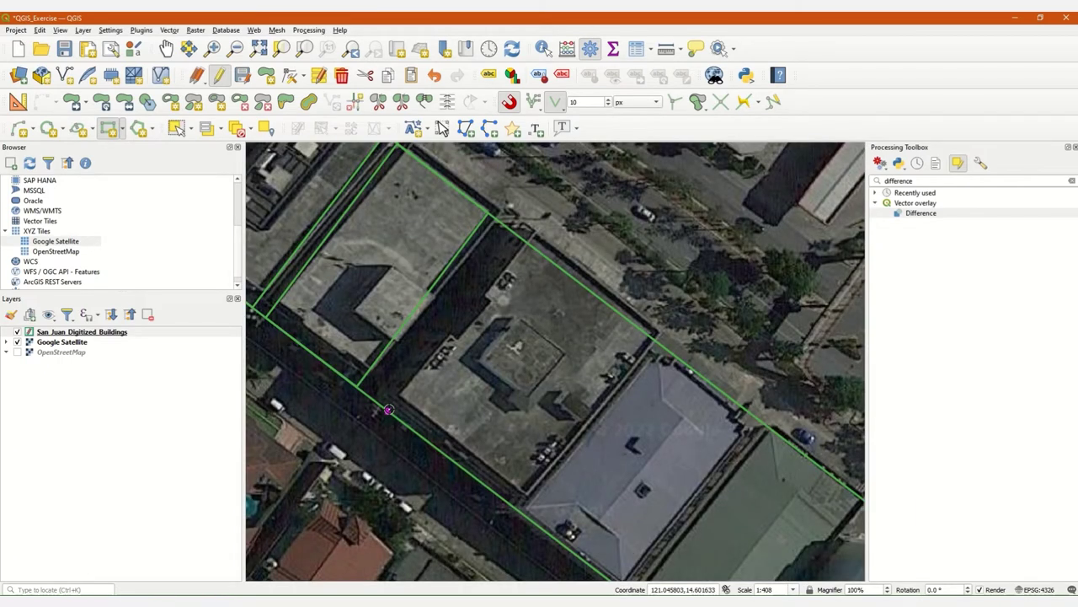
left_click(510, 501)
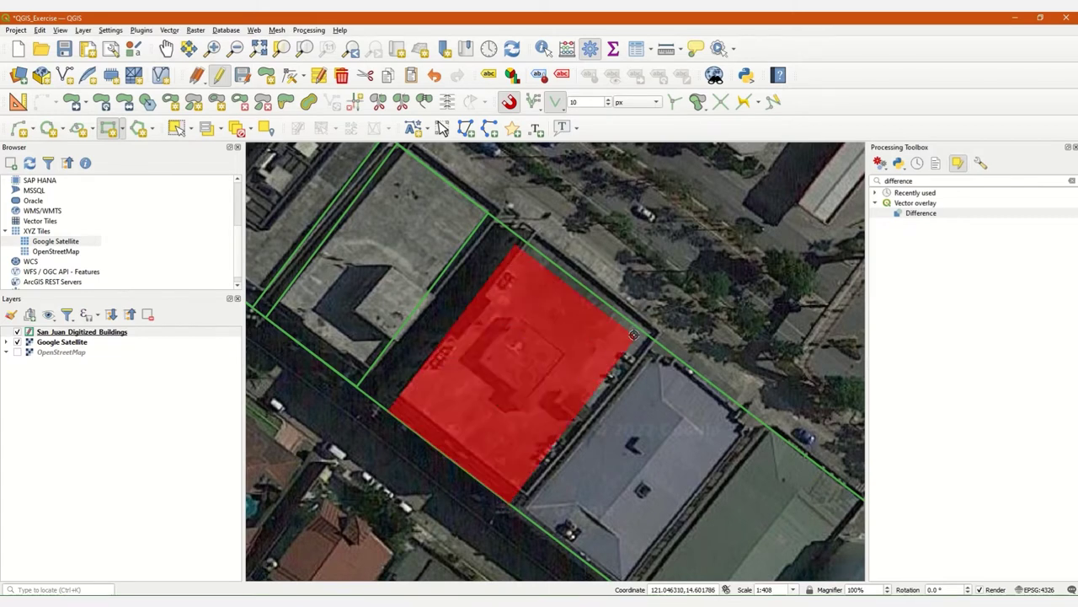
right_click(636, 328)
key("Return")
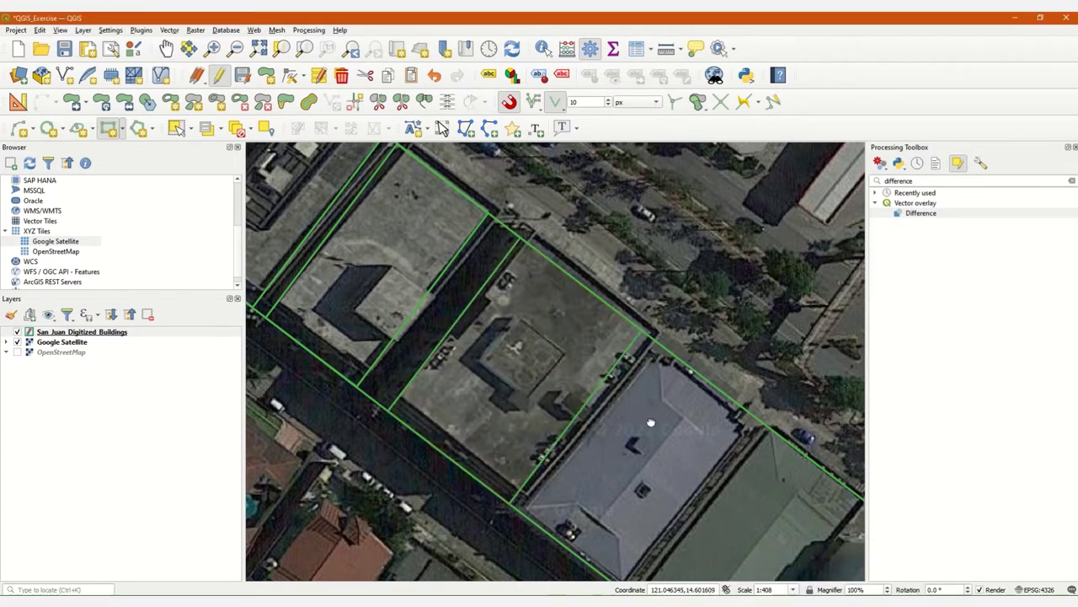
Step: Trace the eighth building, with the blue-grey roof, as a three-point rectangle snapped to the guide edges, leaving its id empty
left_click_drag(559, 530, 424, 429)
left_click(392, 405)
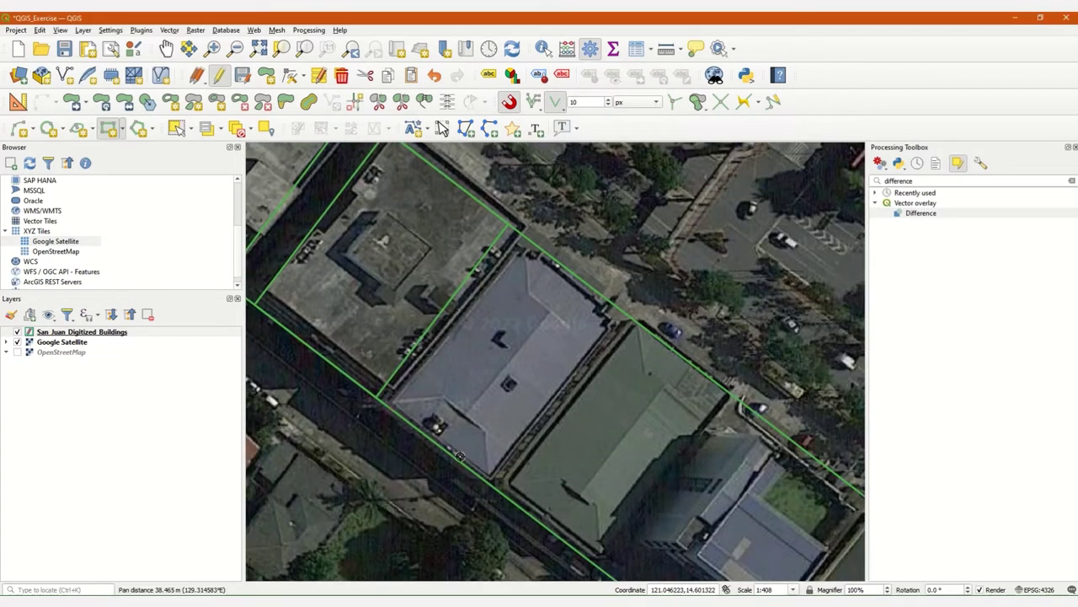
left_click(490, 479)
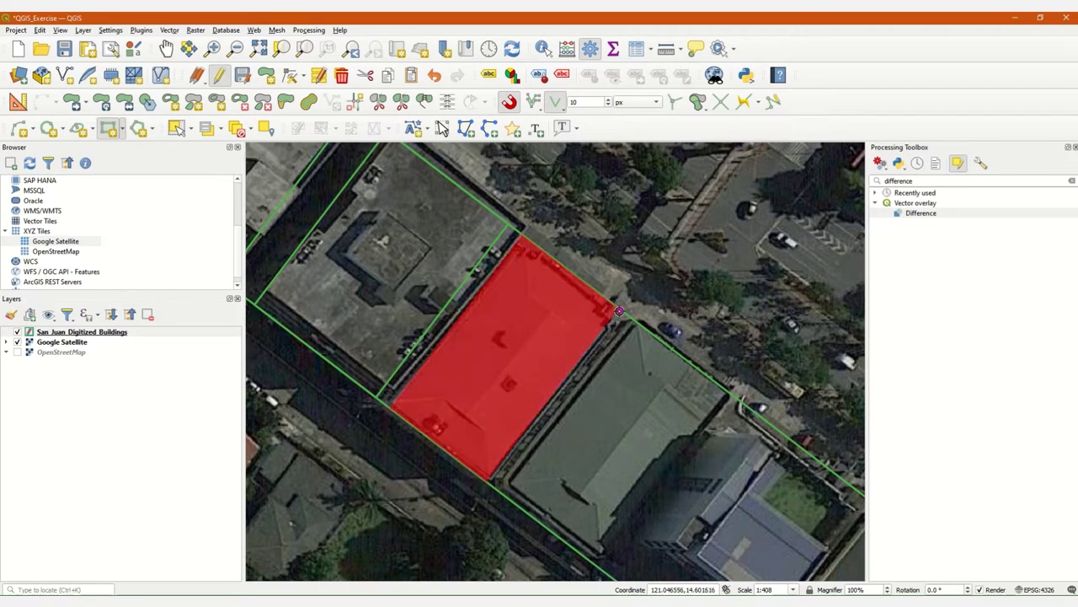
left_click(619, 312)
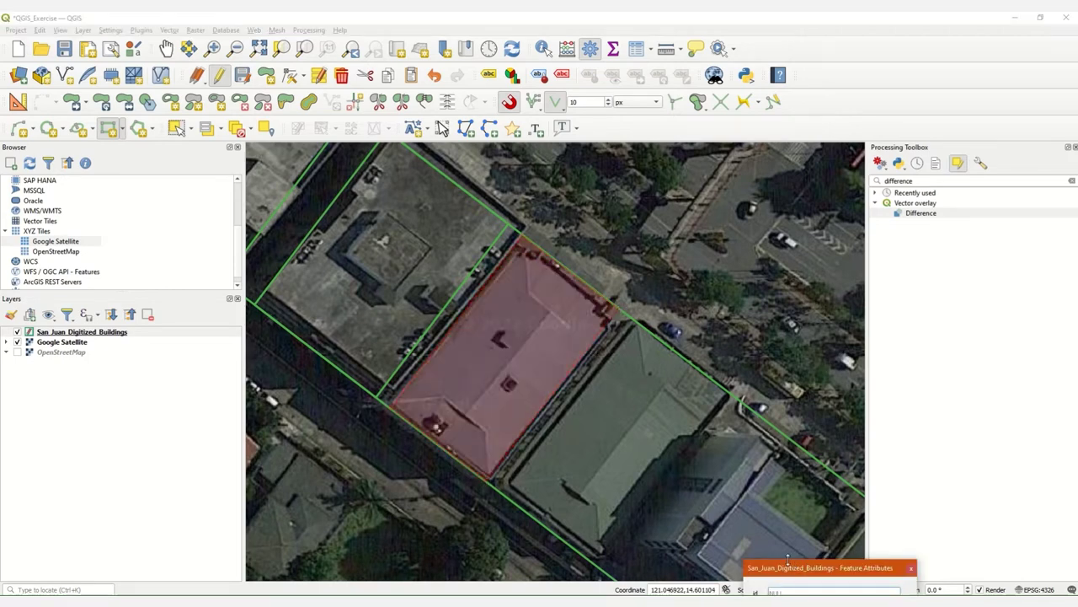
Step: Trace the green-roofed building and the blue-roofed building southeast of it with separate three-point rectangles snapped to the guide edges, leaving their ids empty
left_click_drag(647, 421, 529, 311)
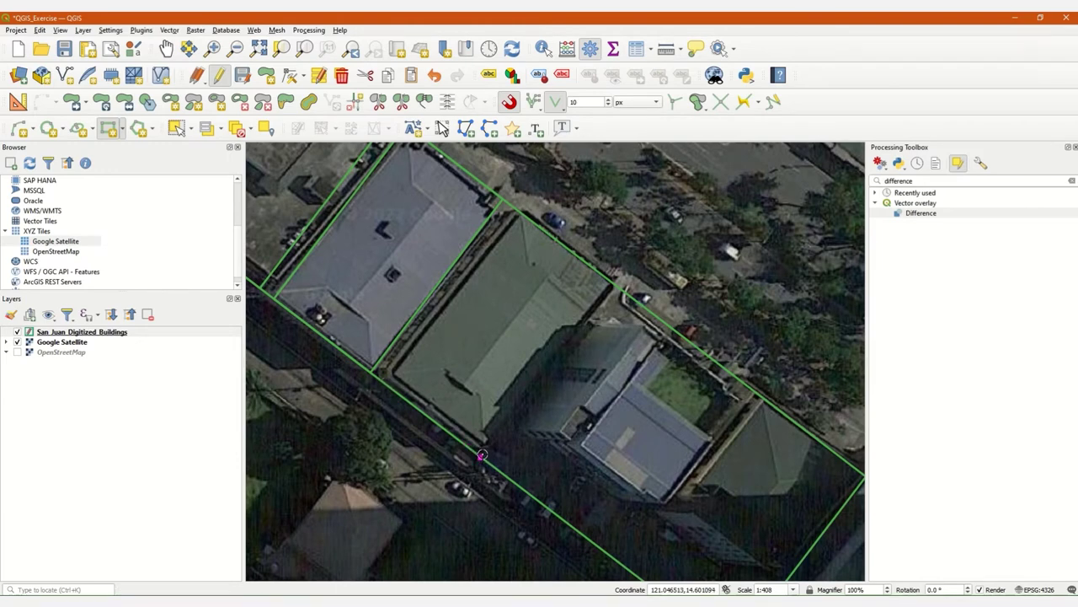
left_click(481, 455)
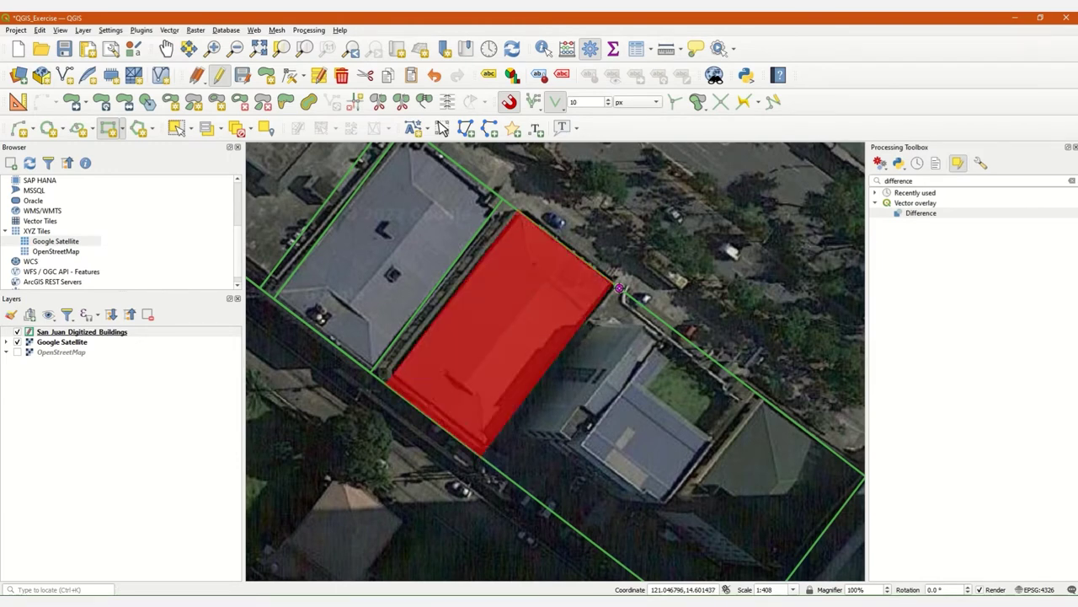
left_click(619, 288)
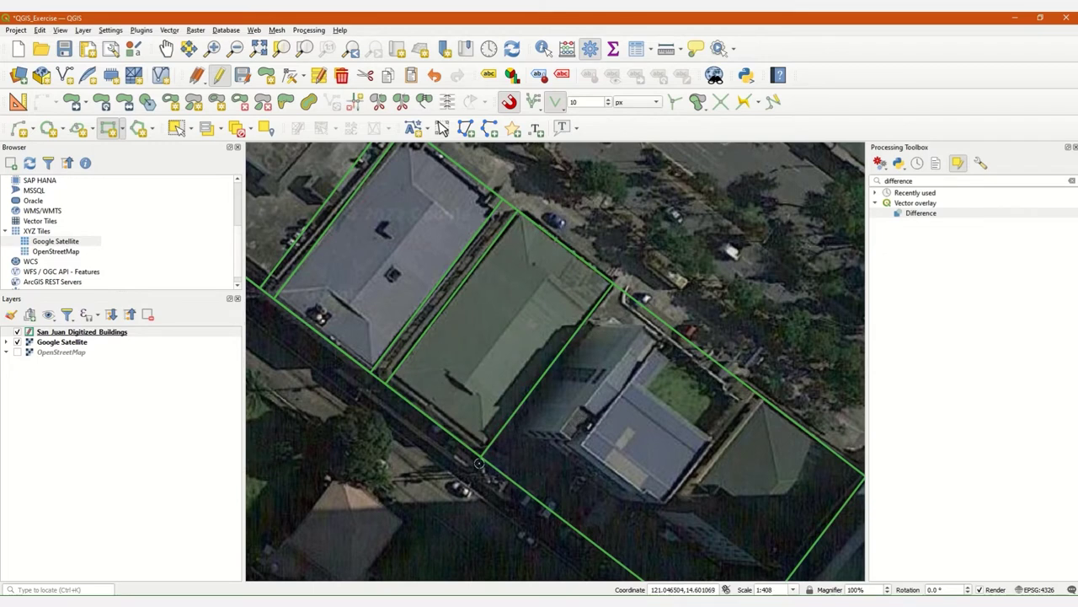
left_click(590, 545)
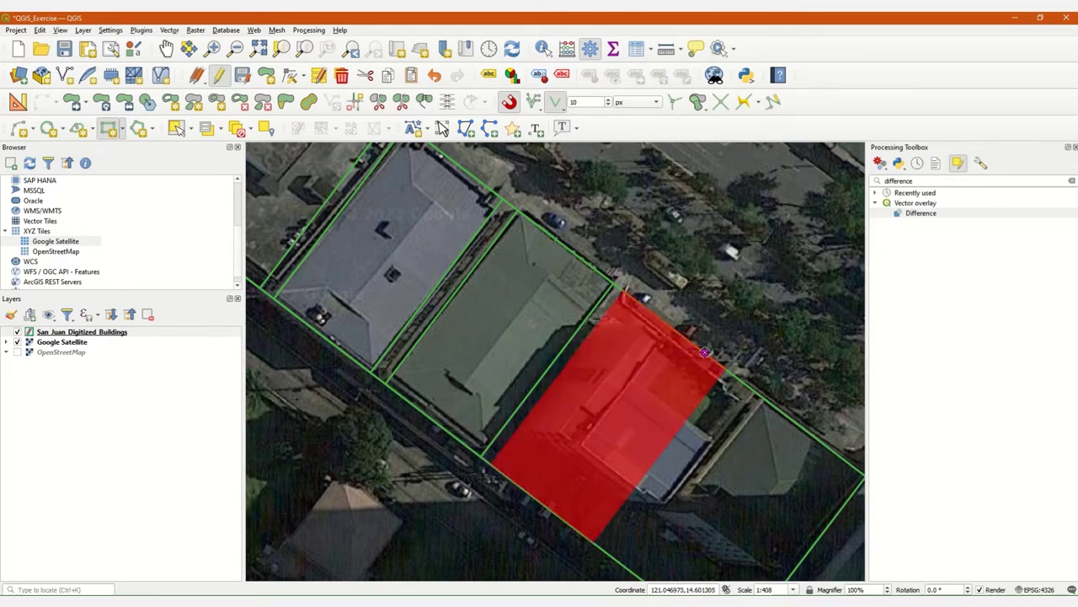
left_click(705, 352)
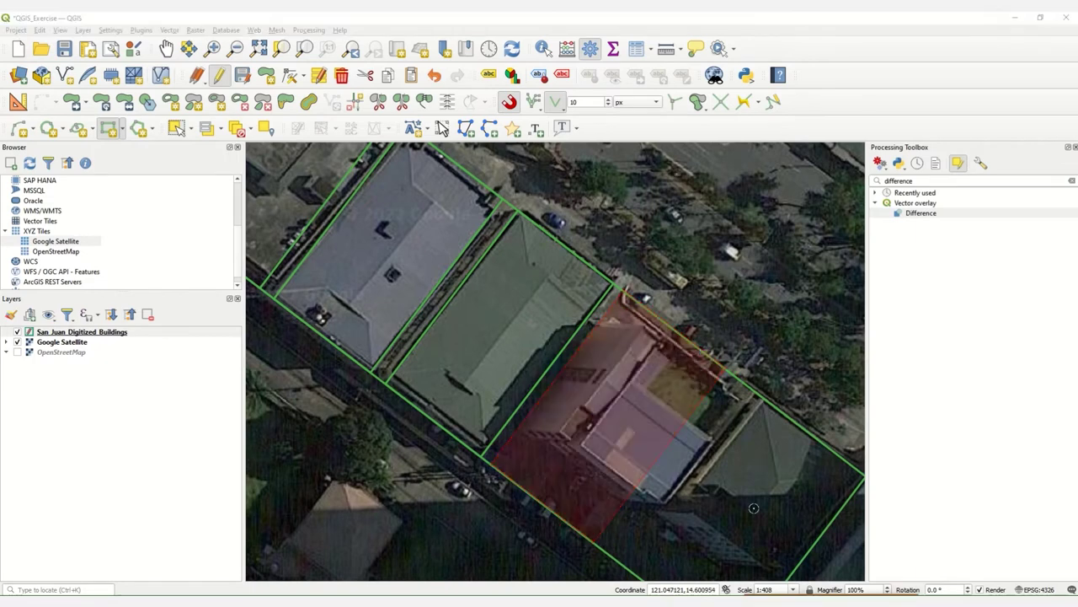
Step: Select the large guide rectangle enclosing the whole row and delete it, keeping the individual building polygons
scroll(492, 277, "down", 1)
left_click_drag(491, 276, 597, 350)
left_click_drag(507, 275, 568, 276)
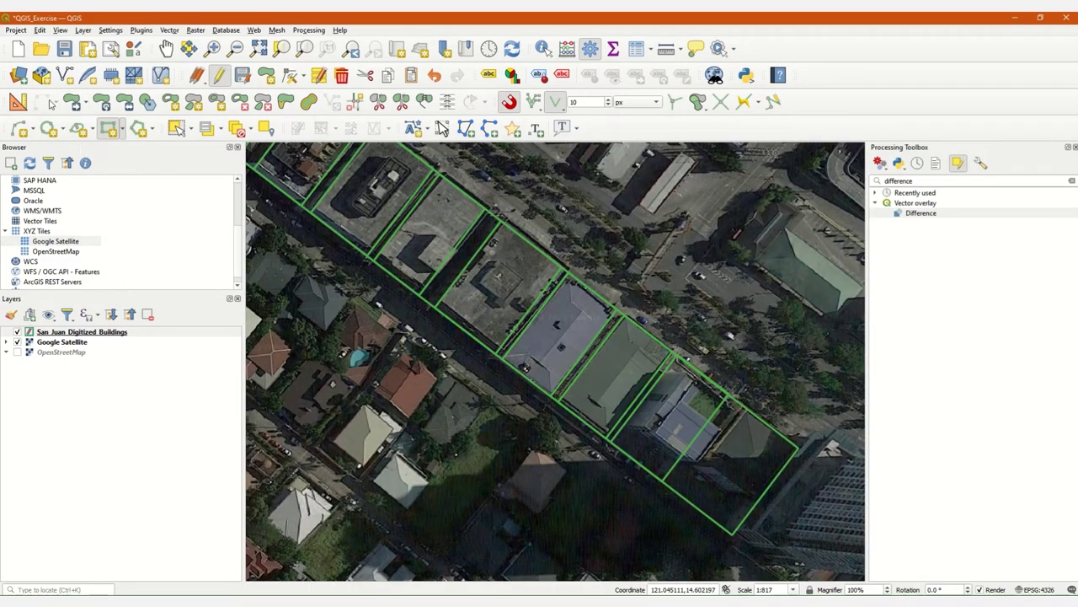
left_click(176, 128)
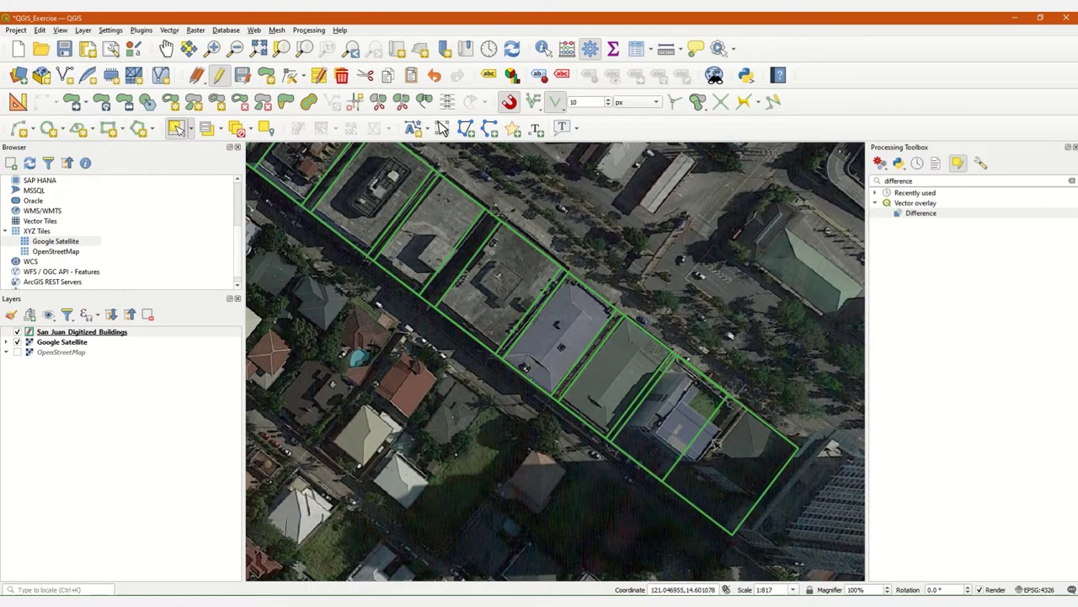
left_click(716, 444)
key("Delete")
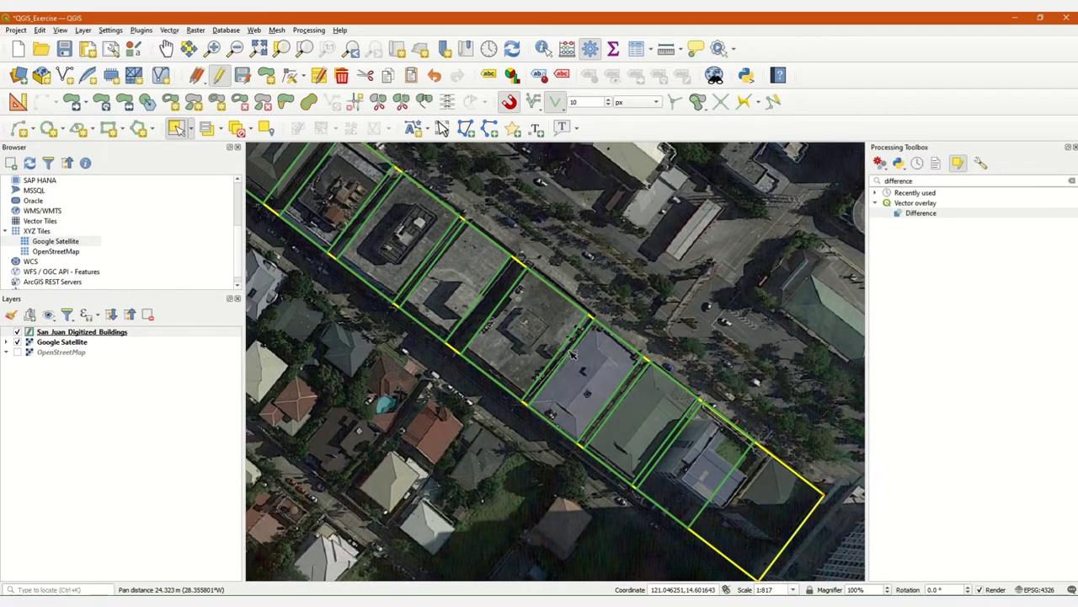
left_click_drag(571, 353, 481, 275)
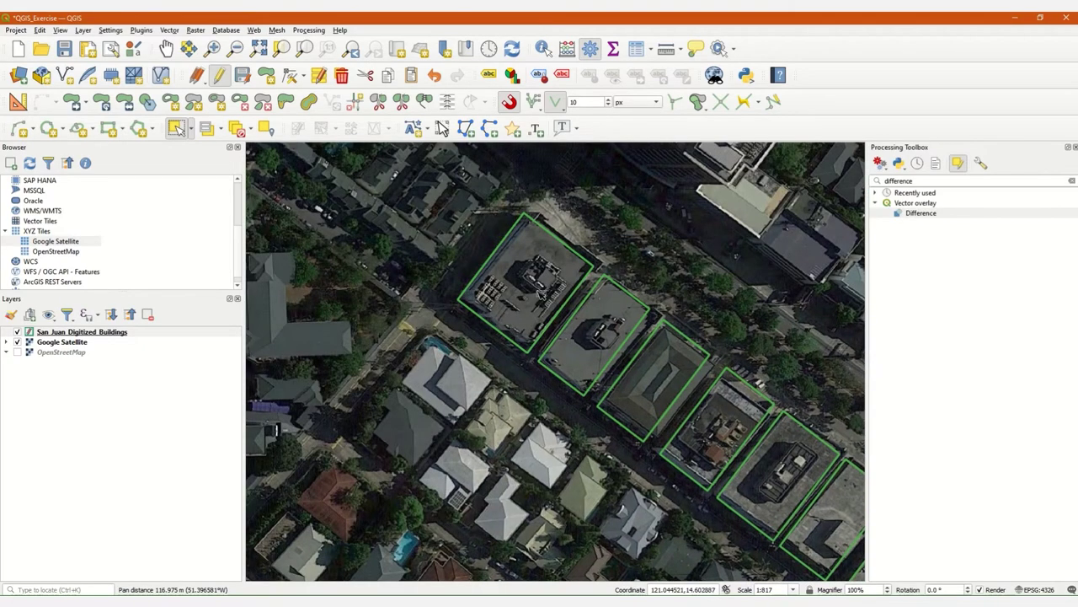
scroll(526, 295, "up", 1)
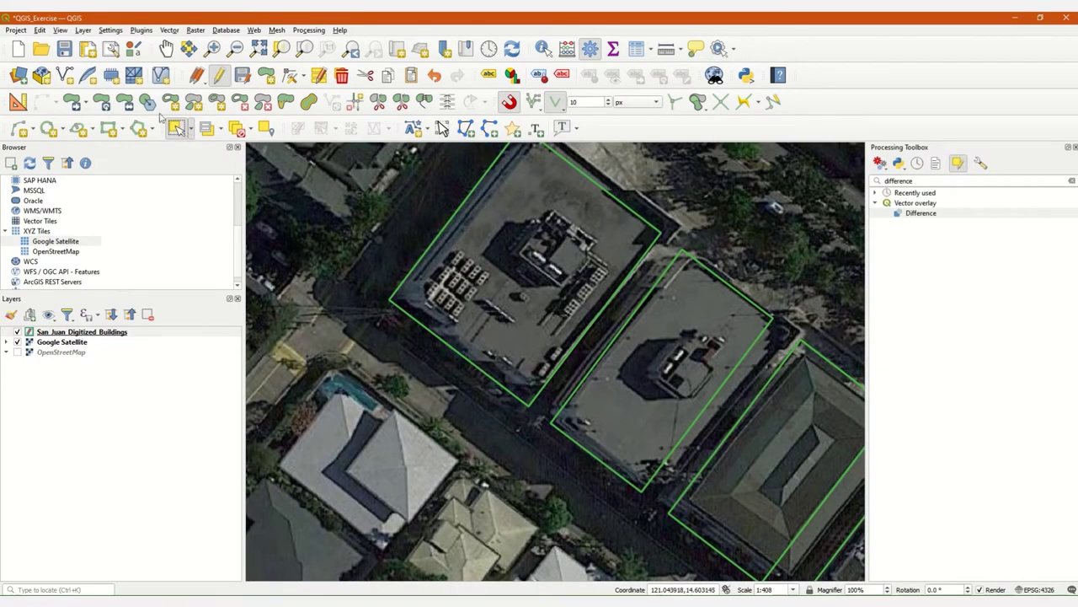
scroll(416, 225, "down", 1)
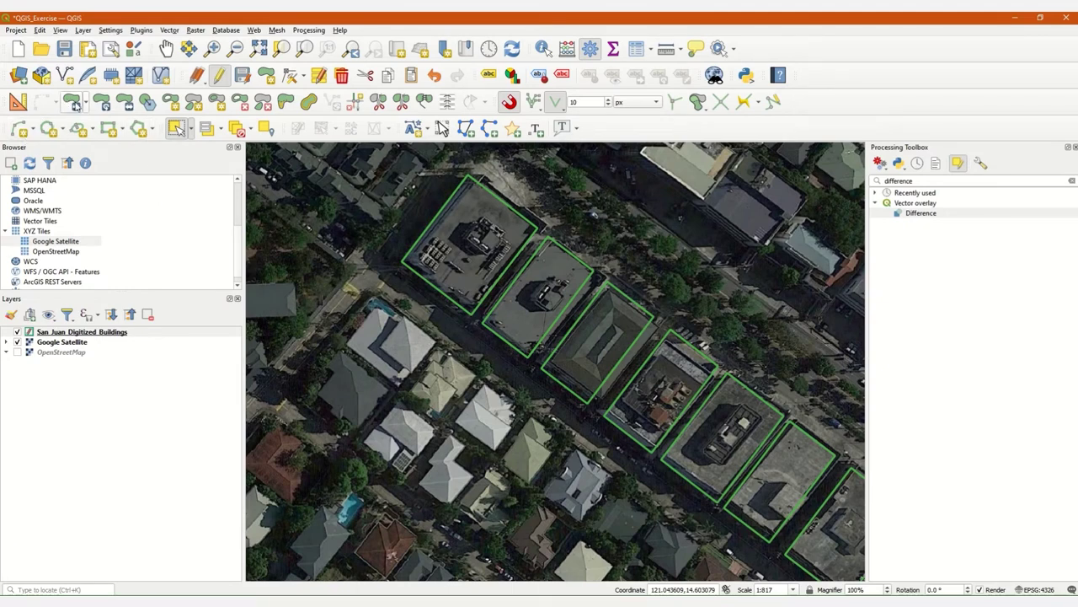
Step: Move the first five building polygons in the row slightly west so they align with their roofs
left_click(75, 105)
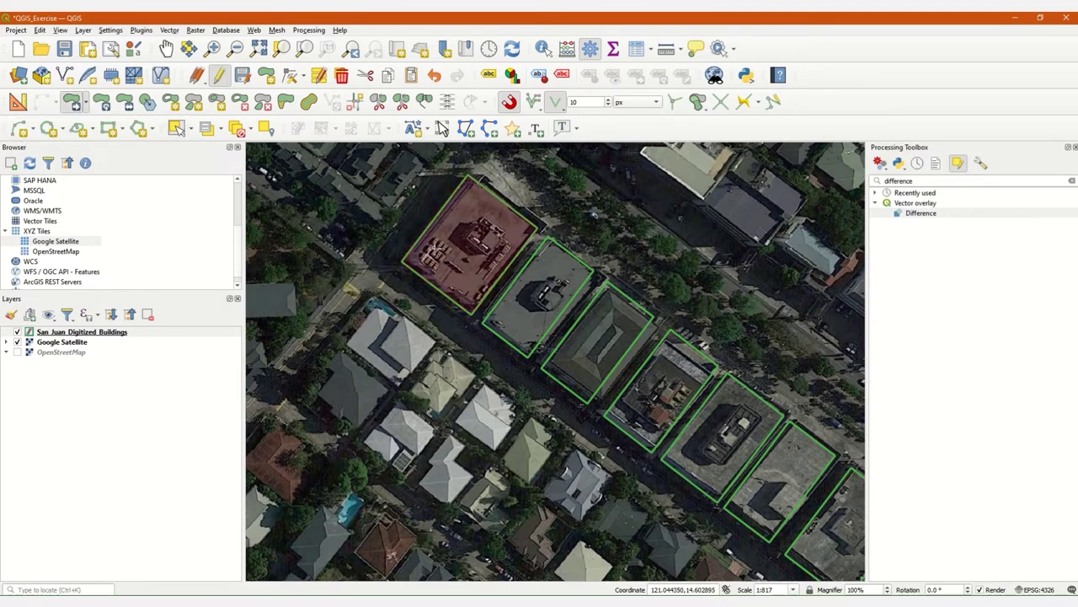
left_click(428, 250)
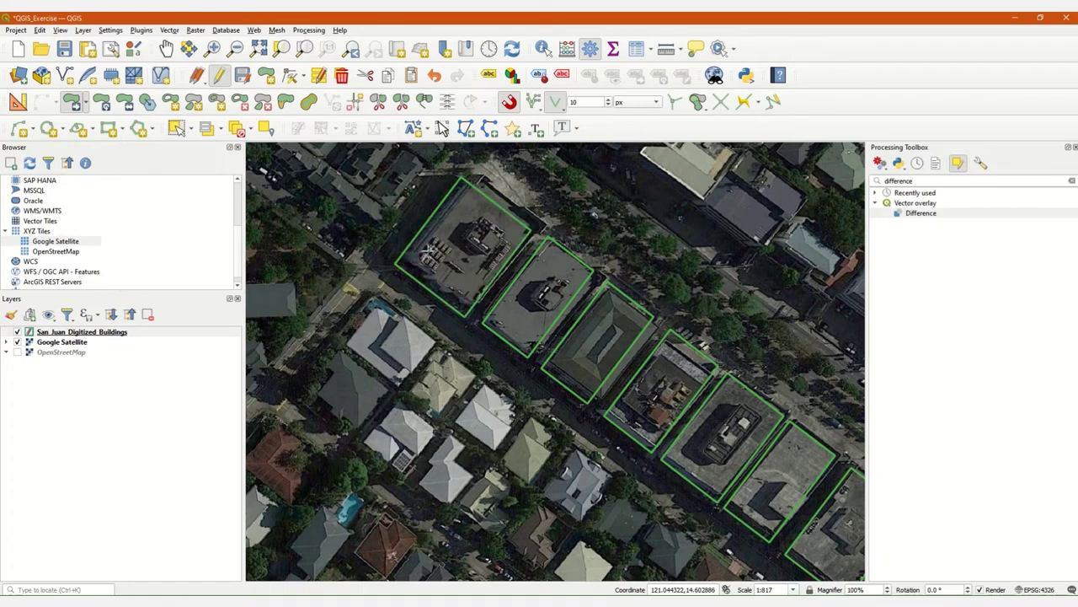
left_click(517, 299)
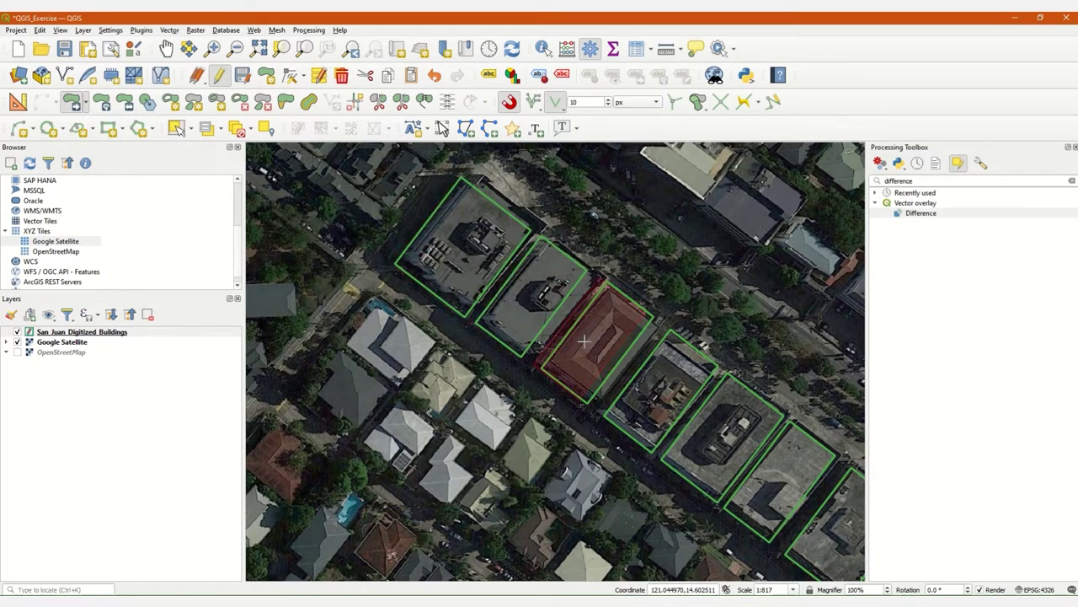
left_click(587, 353)
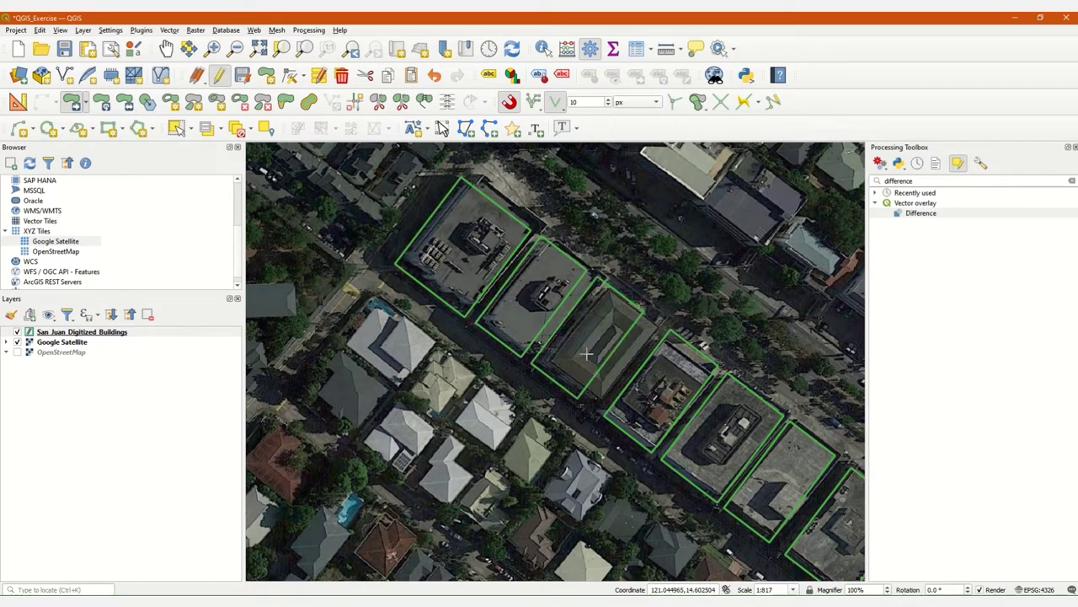
left_click(643, 401)
left_click(697, 434)
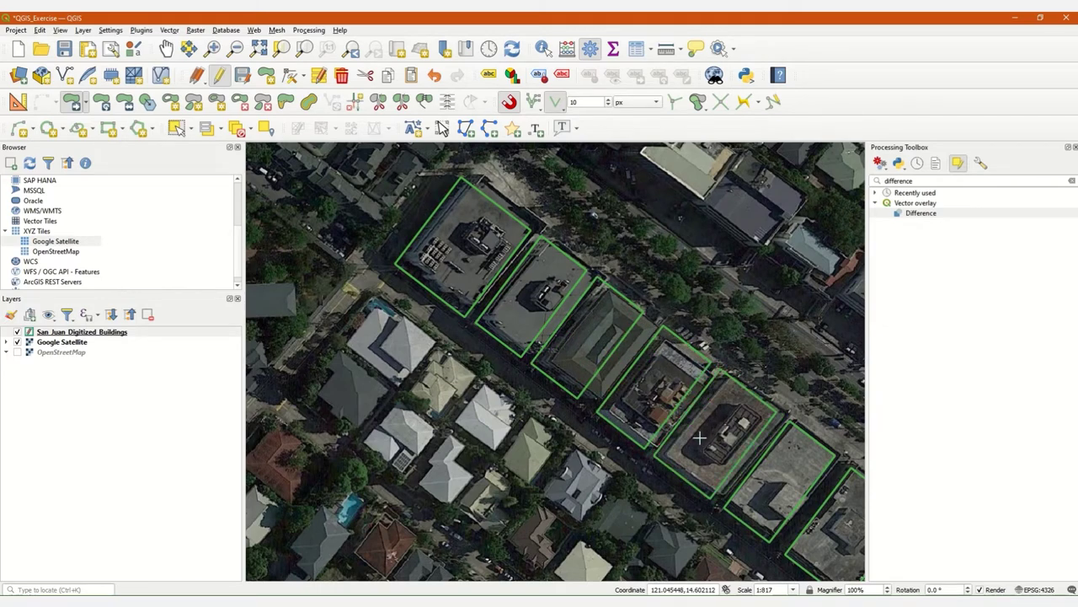
Step: Move the sixth to ninth building polygons slightly west onto their roofs, and try moving the last, blue-roofed building's polygon
left_click_drag(698, 434, 478, 292)
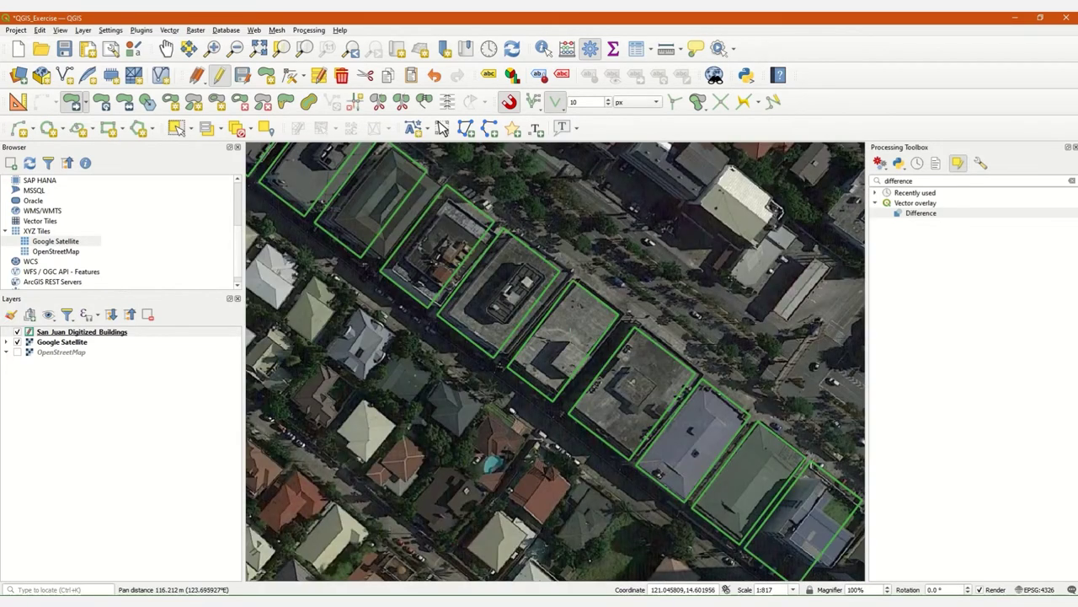
left_click(562, 334)
left_click(588, 367)
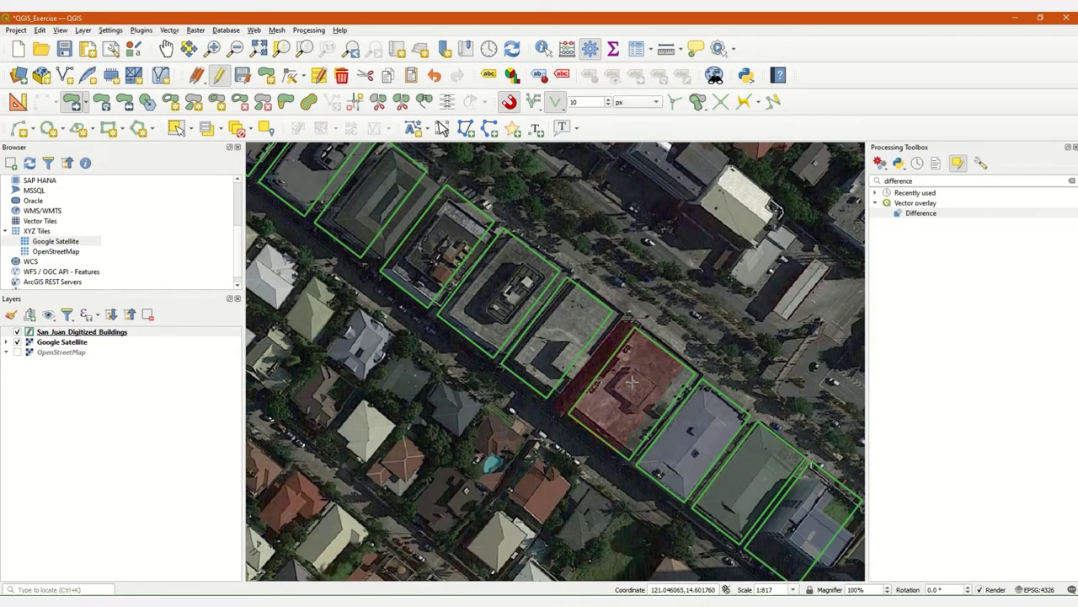
left_click(642, 387)
left_click(695, 430)
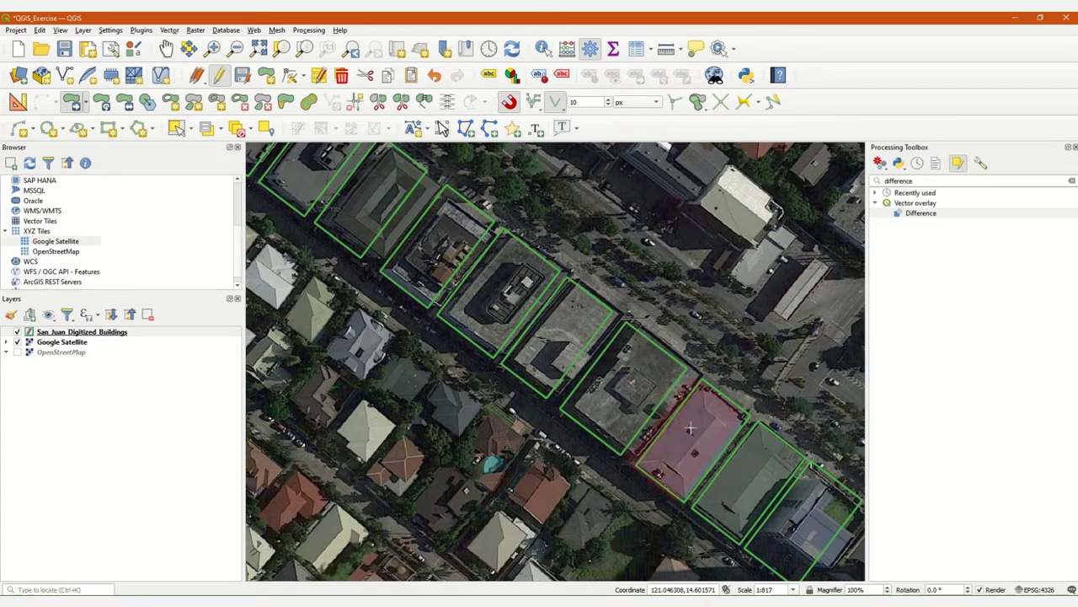
left_click(690, 431)
left_click(723, 468)
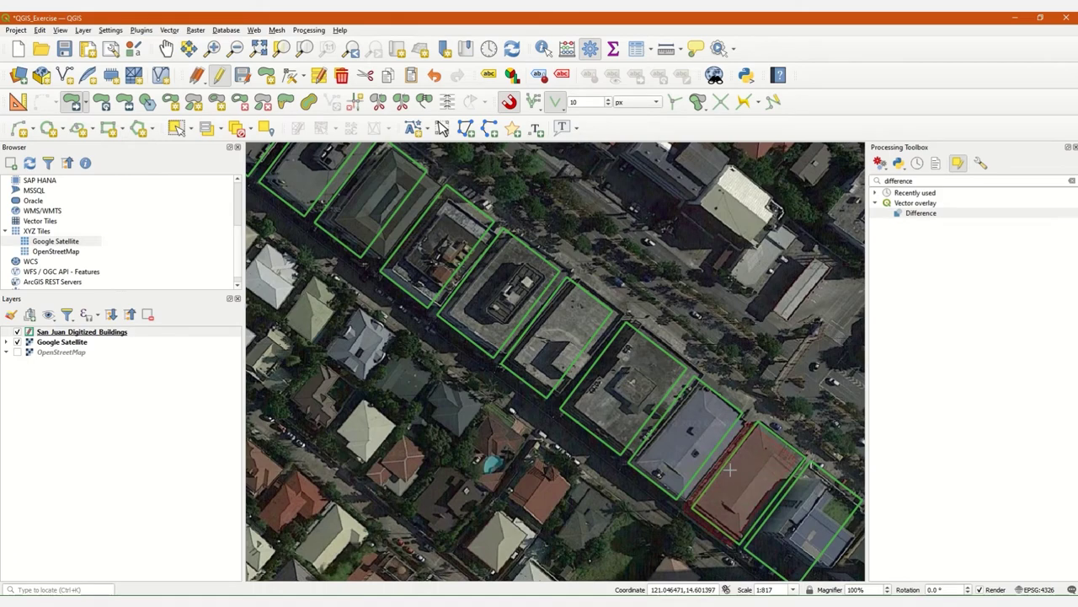
left_click(729, 469)
left_click_drag(801, 539, 628, 439)
left_click(636, 432)
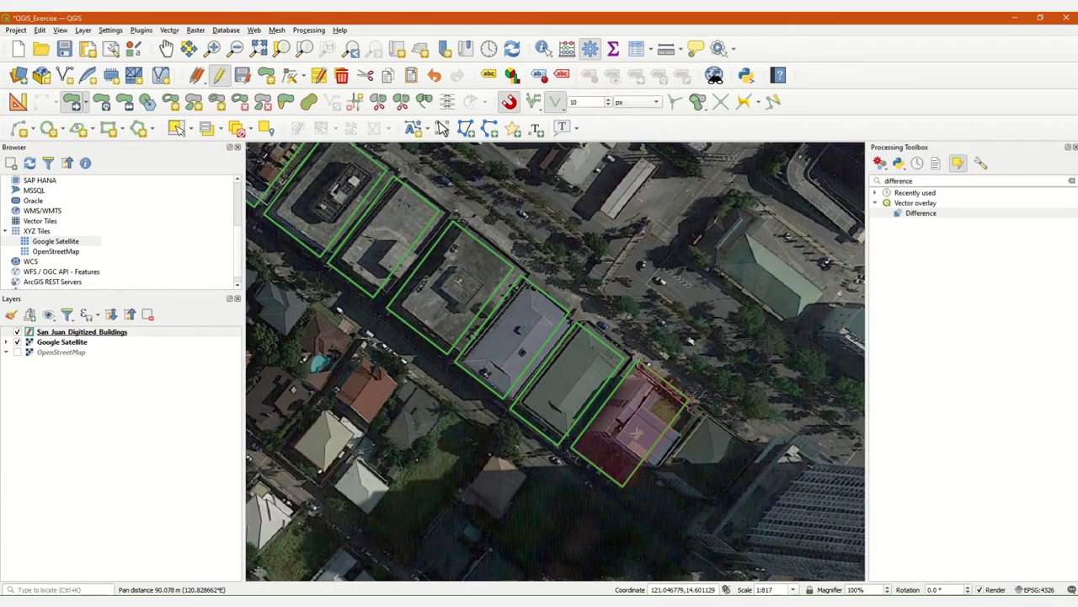
left_click(627, 432)
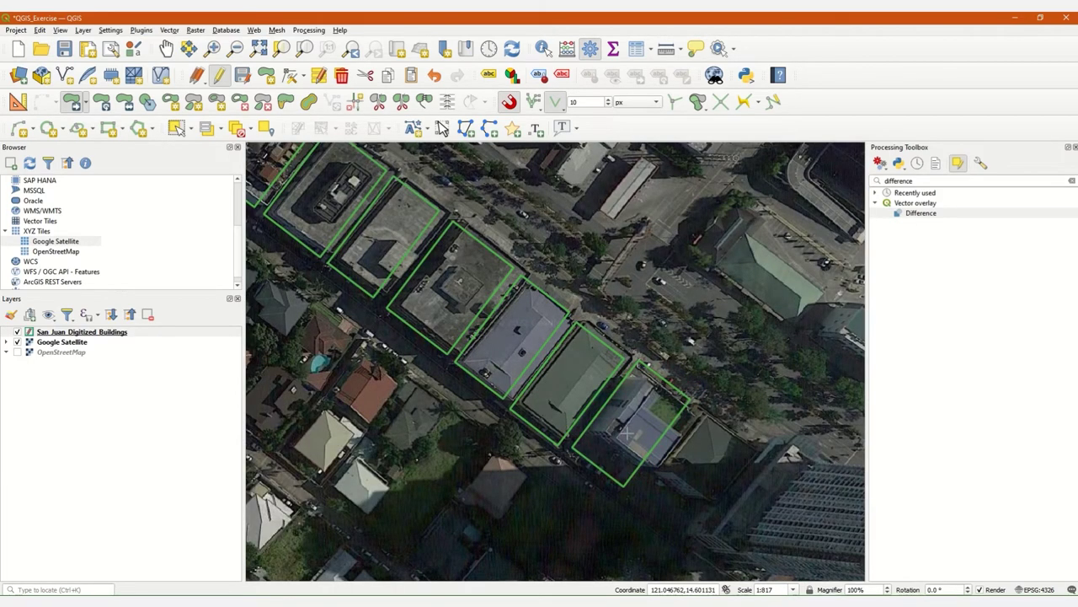
Step: Reshape the last, blue-roofed building's polygon, trimming its southwestern and northeastern ends back to the building's footprint
left_click_drag(627, 433, 545, 389)
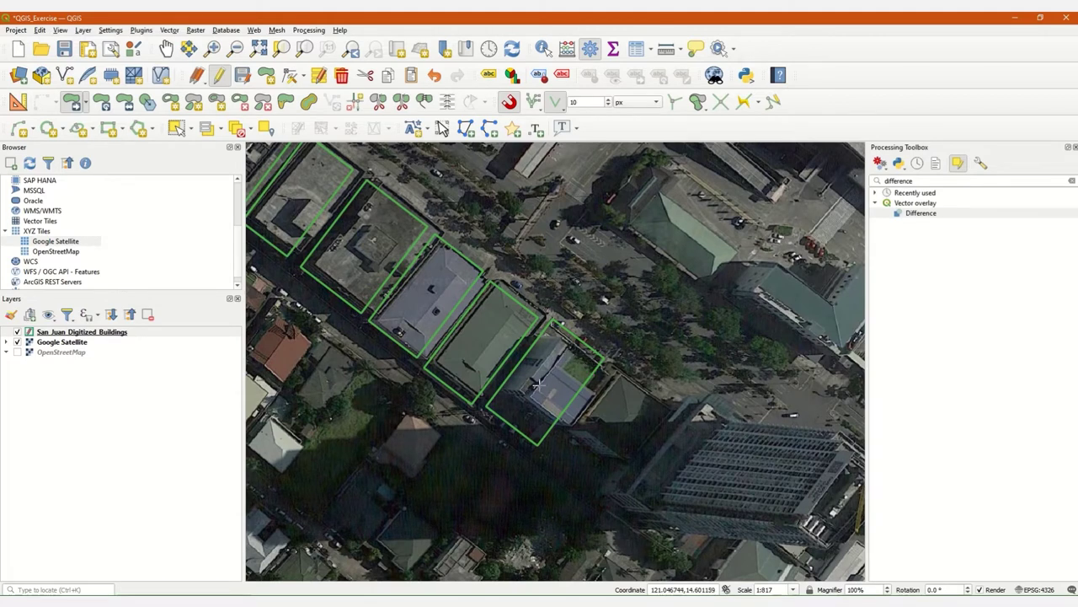
left_click_drag(524, 405, 487, 369)
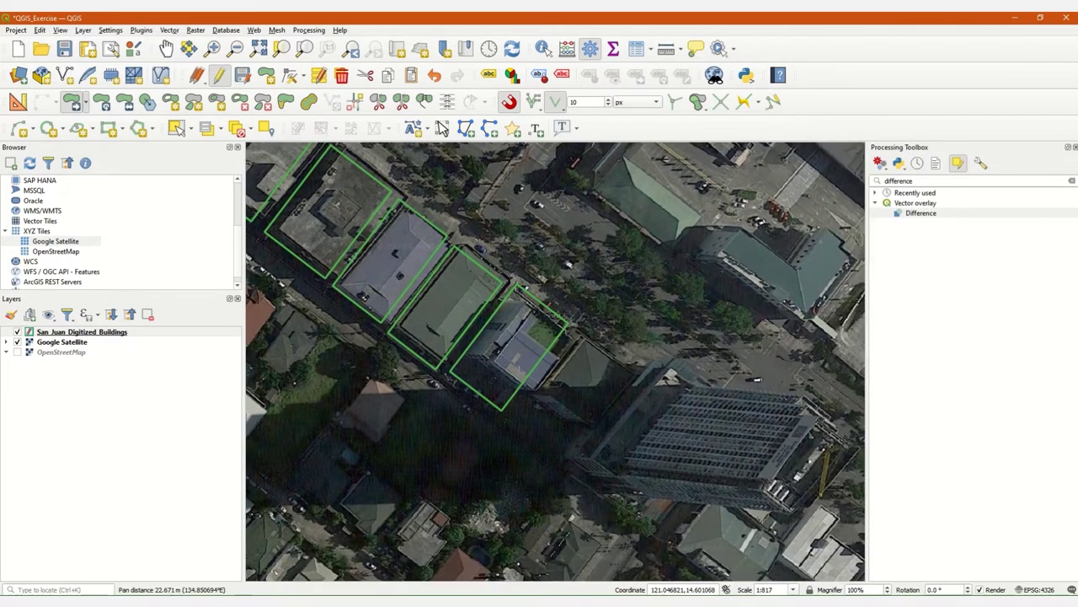
scroll(487, 369, "up", 1)
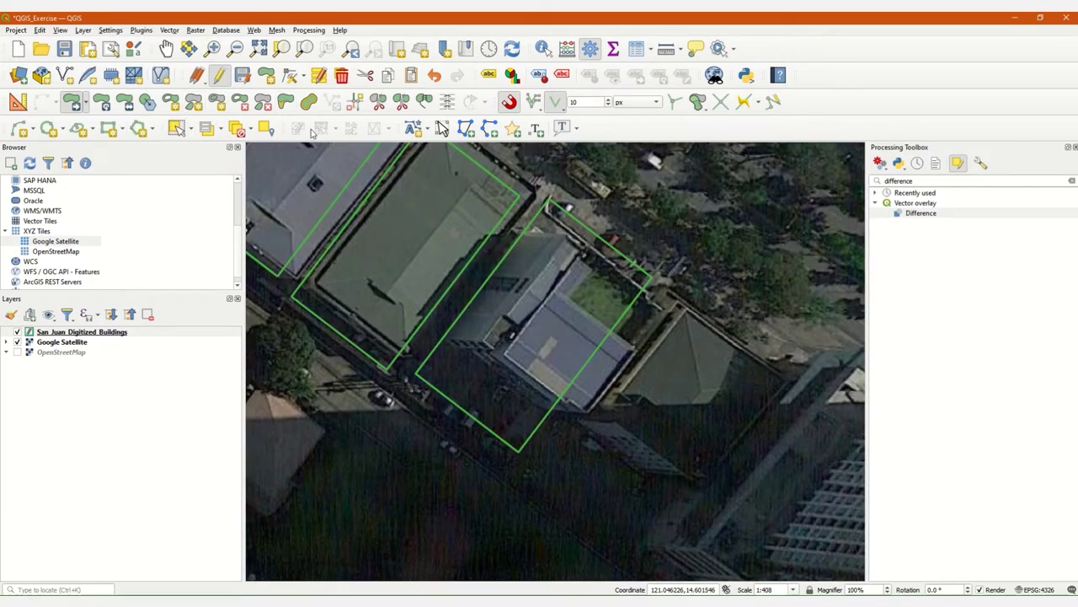
left_click(288, 102)
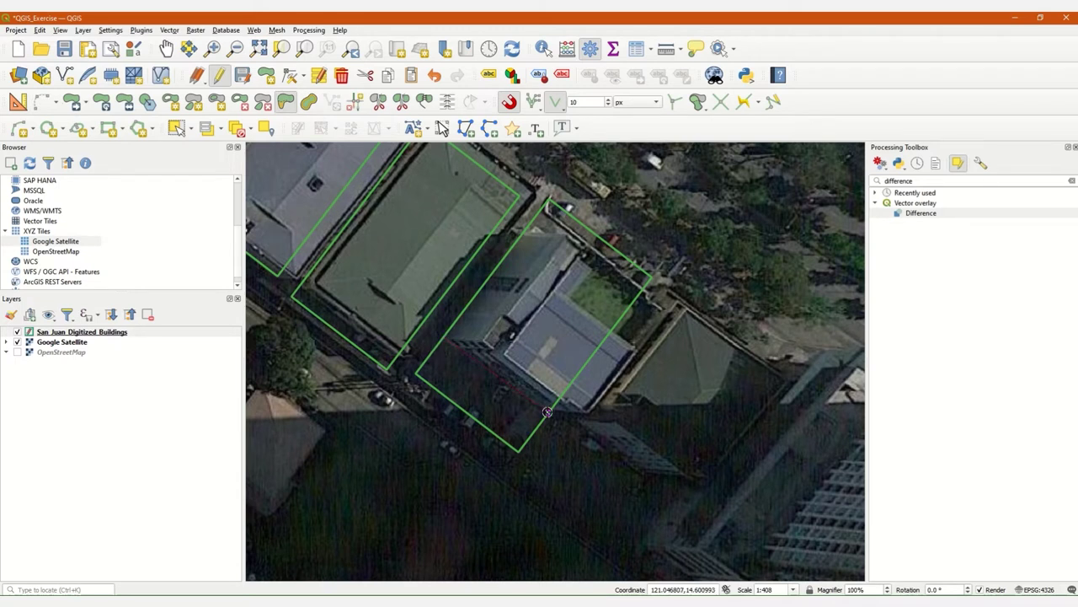
left_click(547, 411)
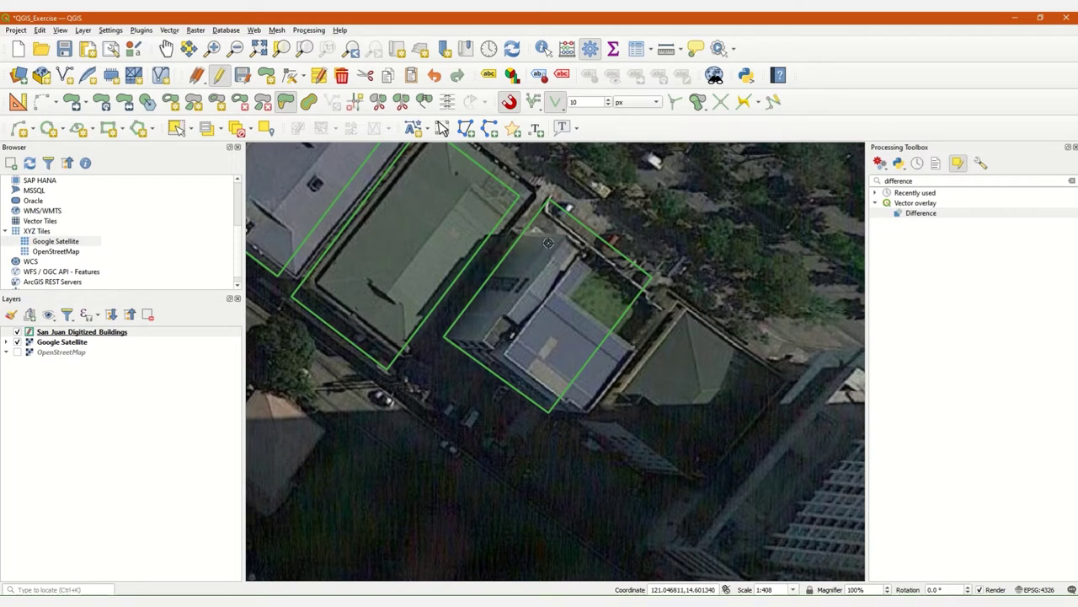
left_click(528, 223)
left_click(636, 299)
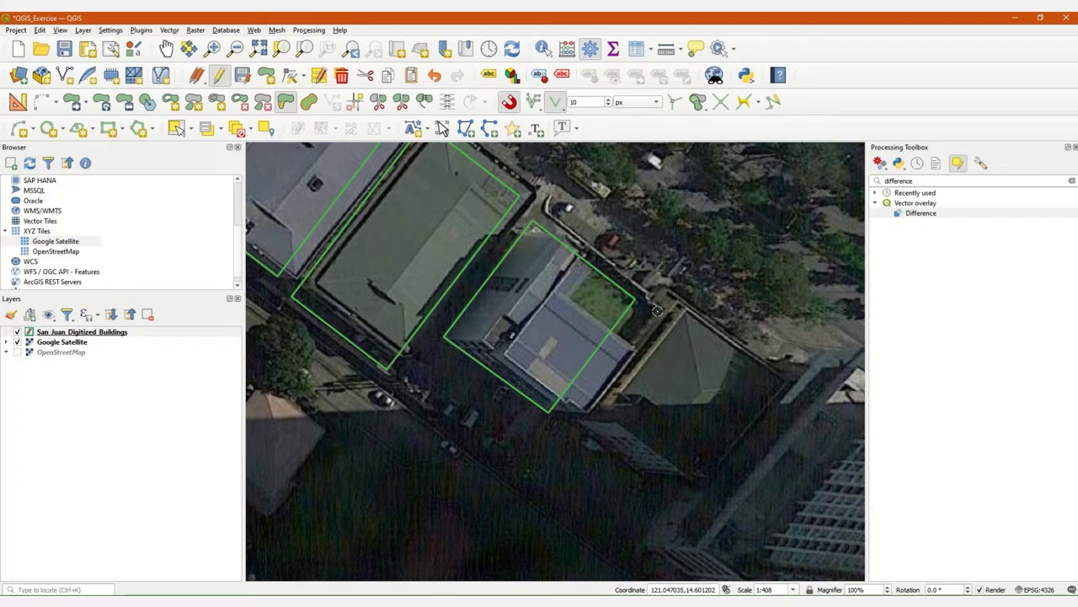
Step: Examine the whole row of digitized building polygons and the neighbouring blocks to the west against the satellite imagery
scroll(657, 311, "down", 1)
left_click_drag(657, 311, 796, 488)
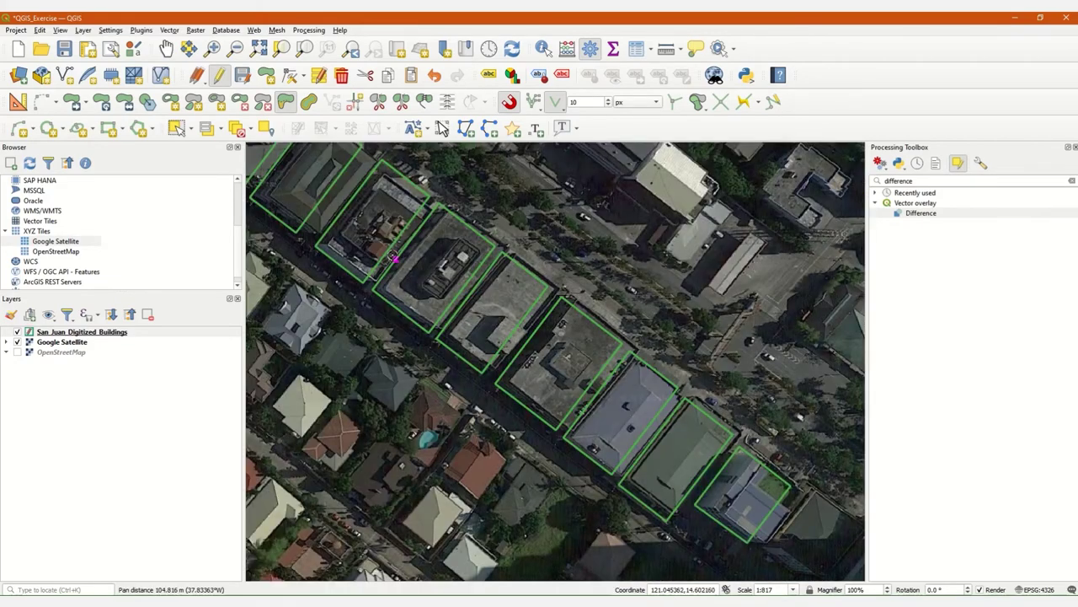
scroll(337, 219, "down", 1)
left_click_drag(337, 219, 384, 308)
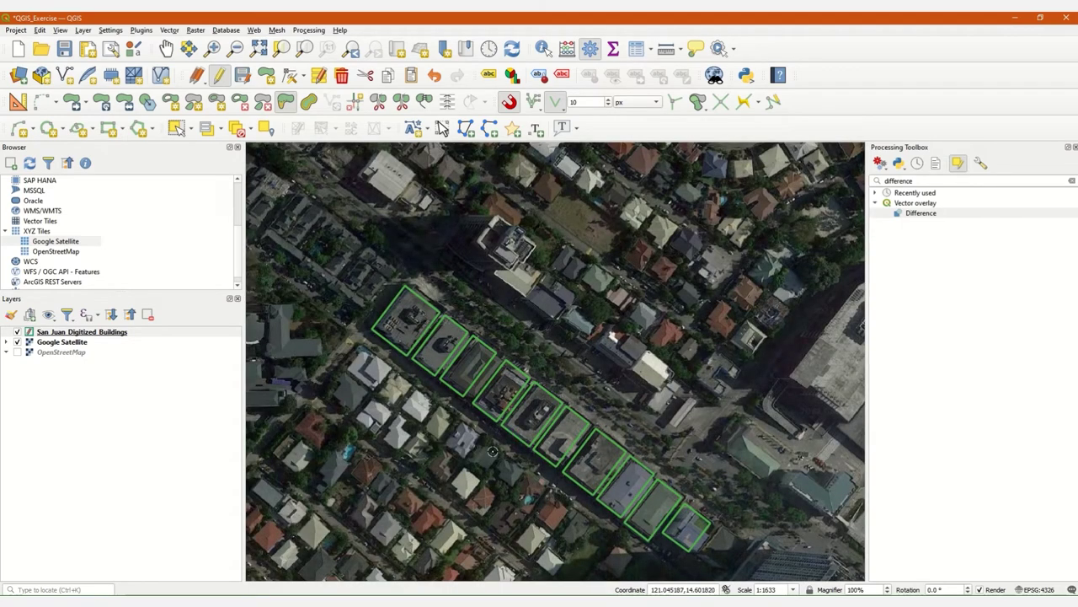
left_click_drag(338, 320, 421, 364)
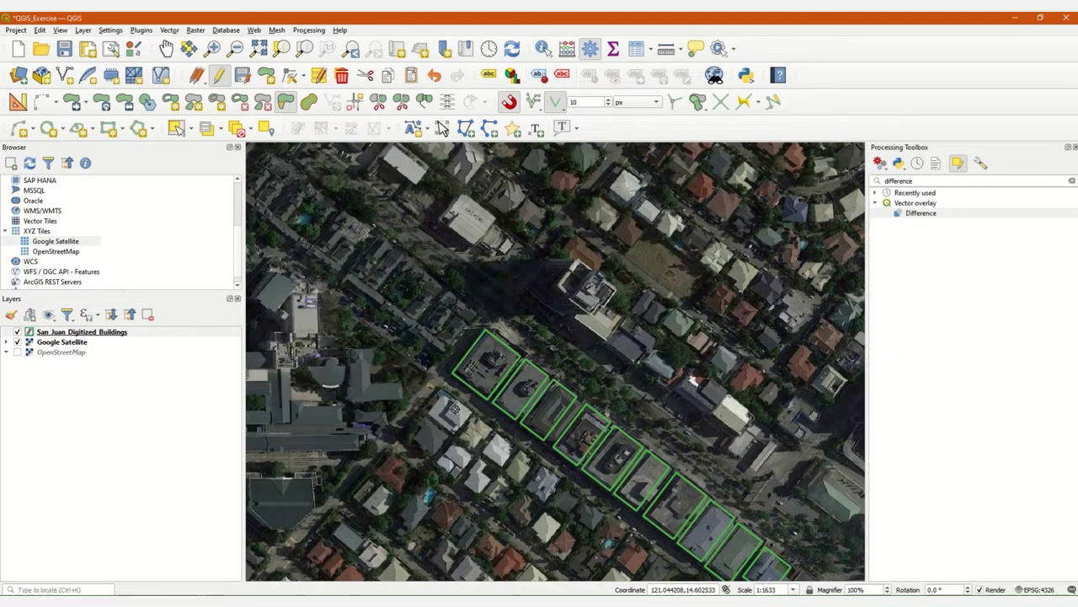
left_click_drag(444, 440, 547, 363)
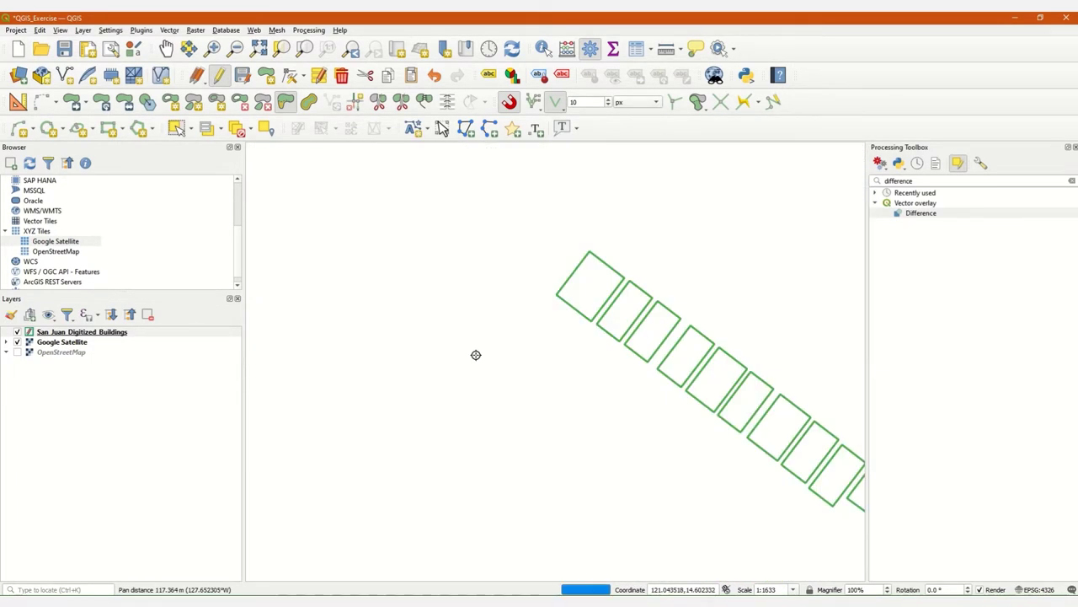
left_click_drag(454, 371, 517, 363)
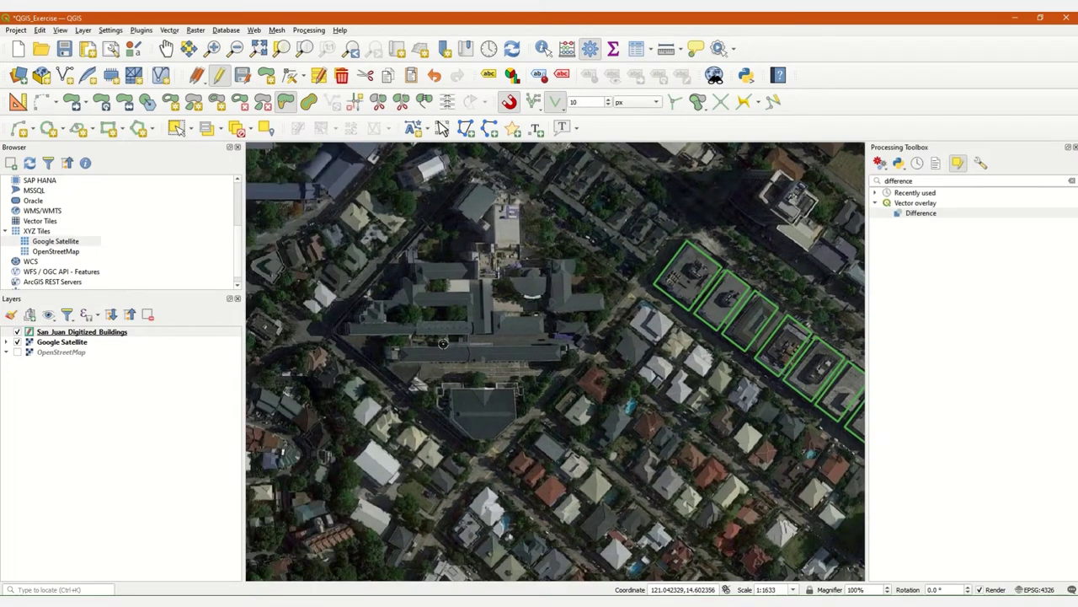
left_click_drag(666, 443, 448, 425)
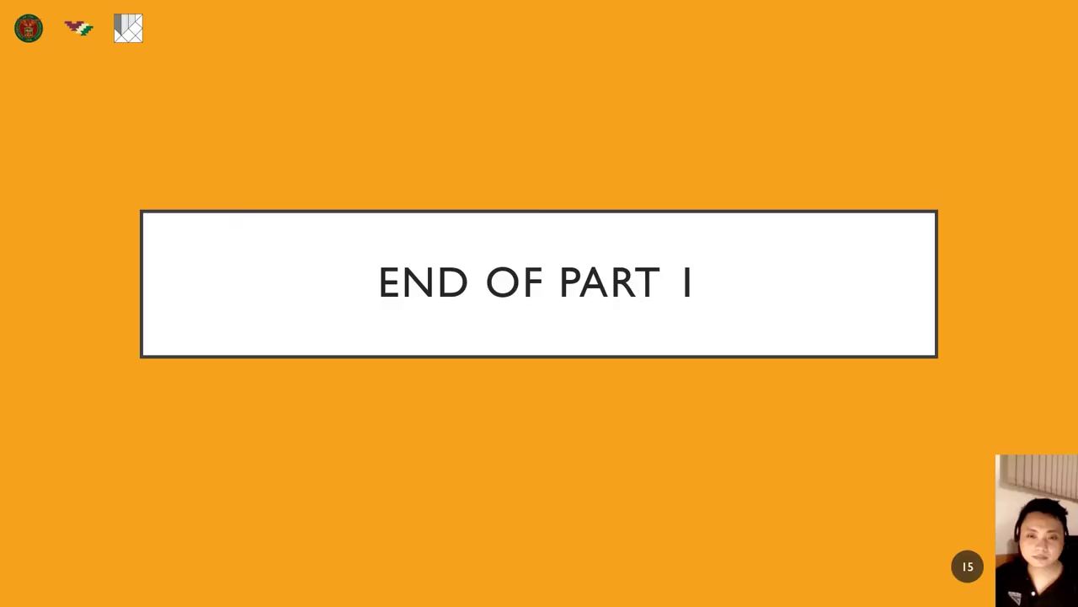
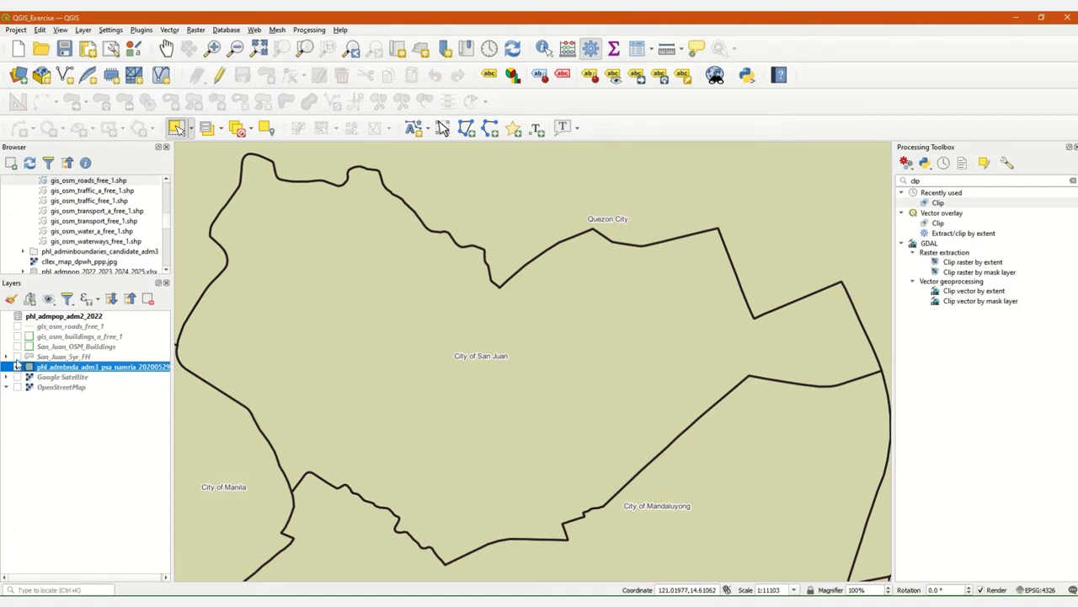
Step: Inspect the San_Juan_5yr_FH, San_Juan_OSM_Buildings and gis_osm_roads_free_1 layers one at a time, leaving only the administrative boundary layer visible
left_click(18, 356)
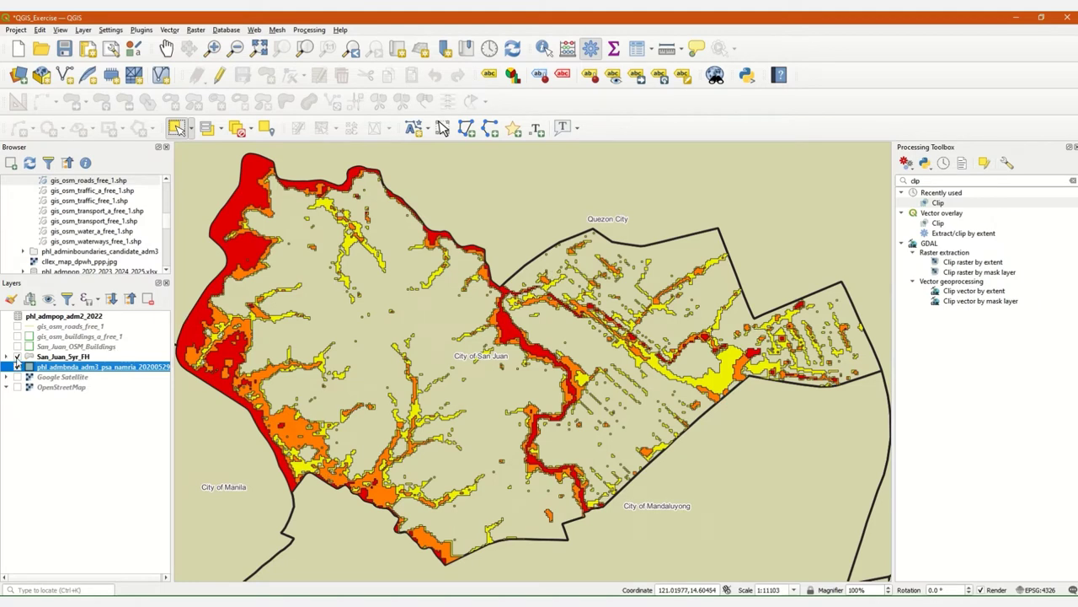
left_click(17, 357)
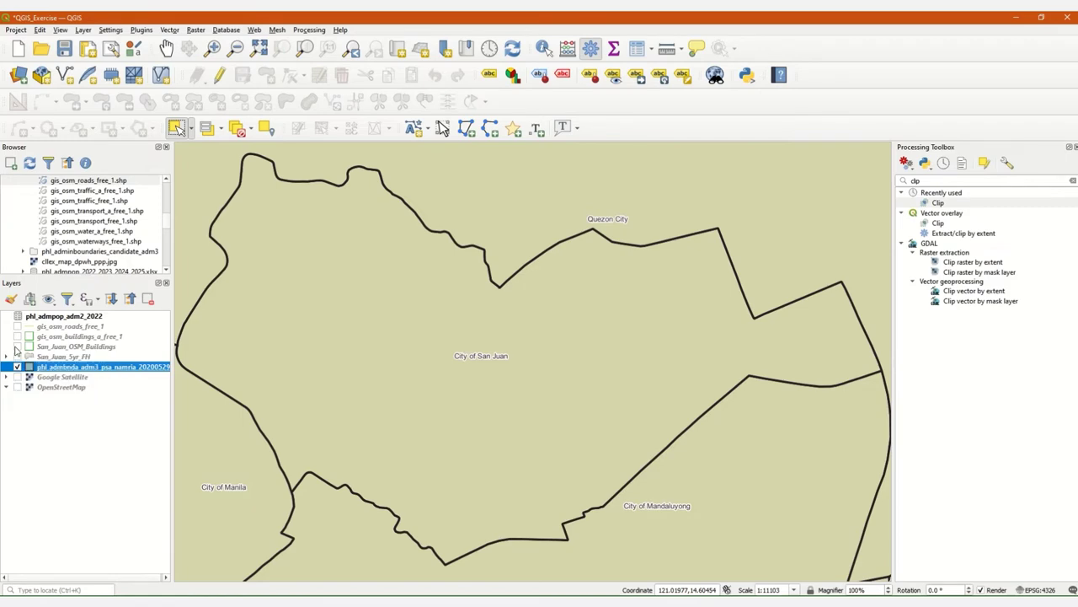
left_click(18, 346)
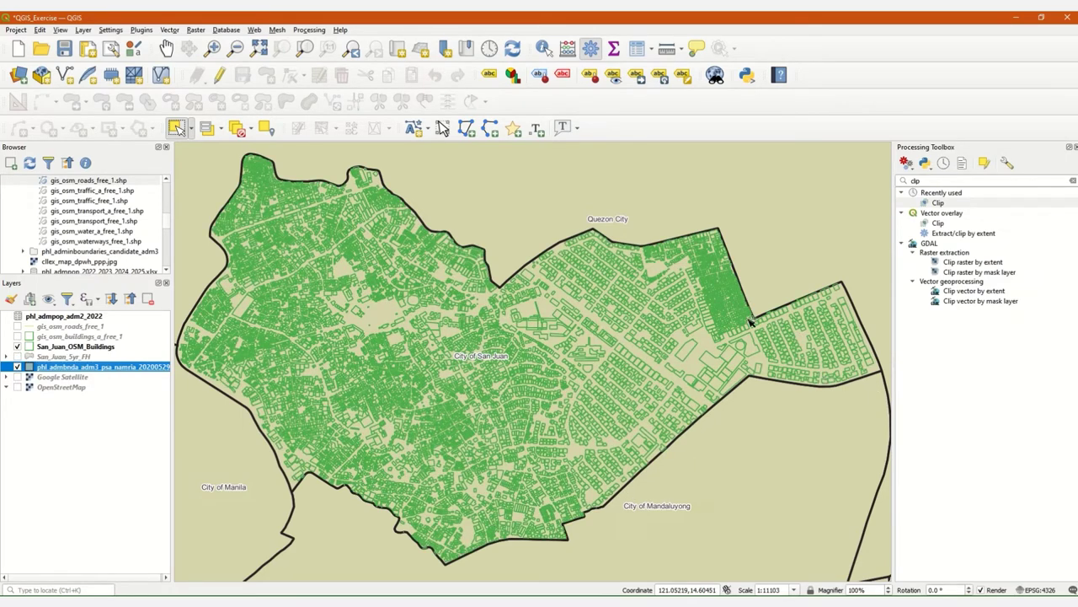
left_click(18, 346)
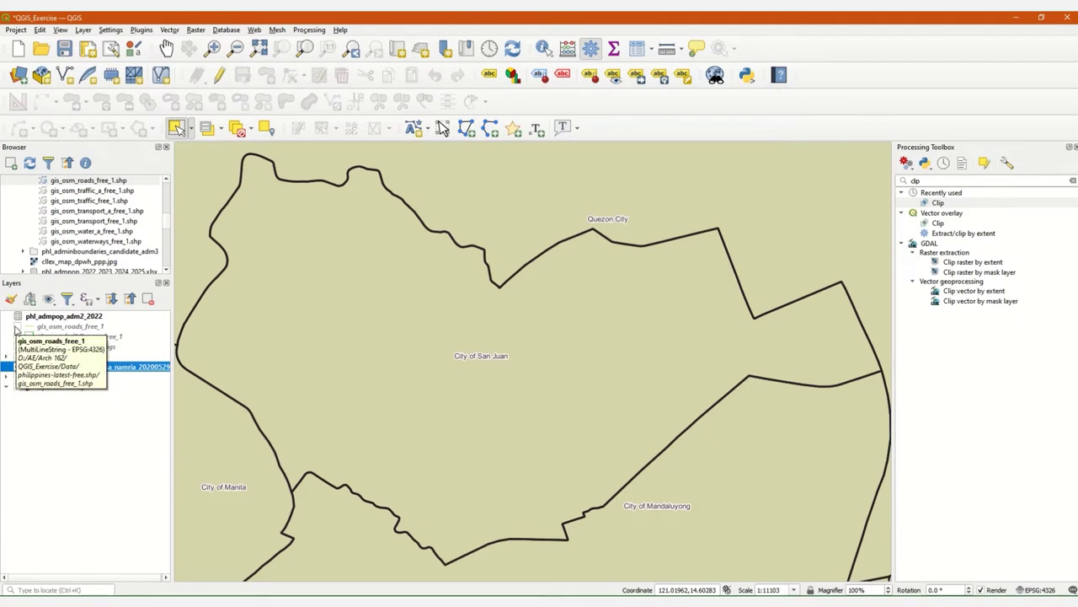
left_click(18, 327)
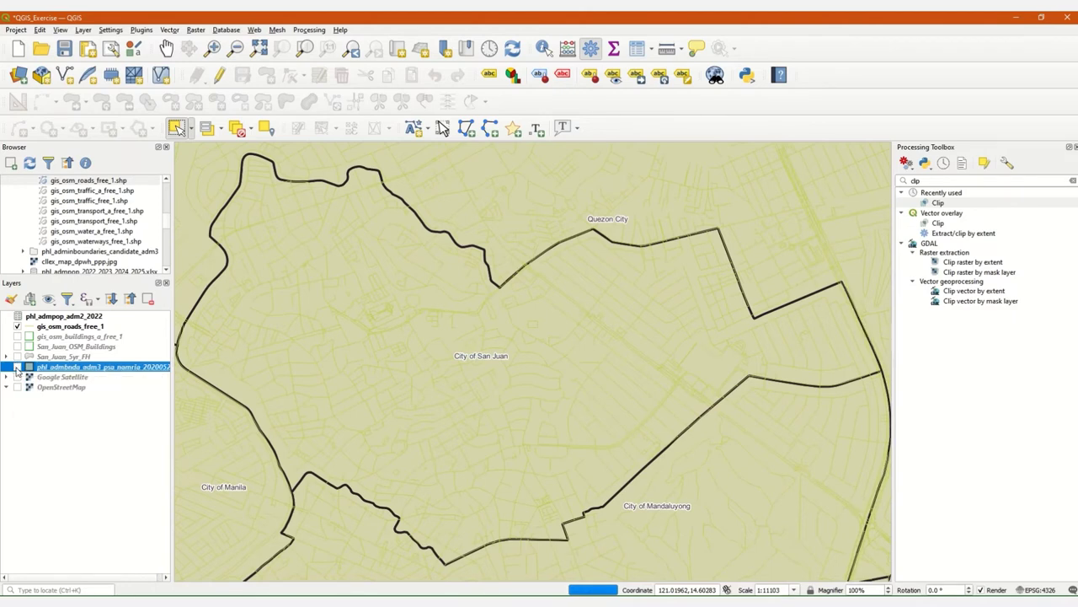
left_click(17, 369)
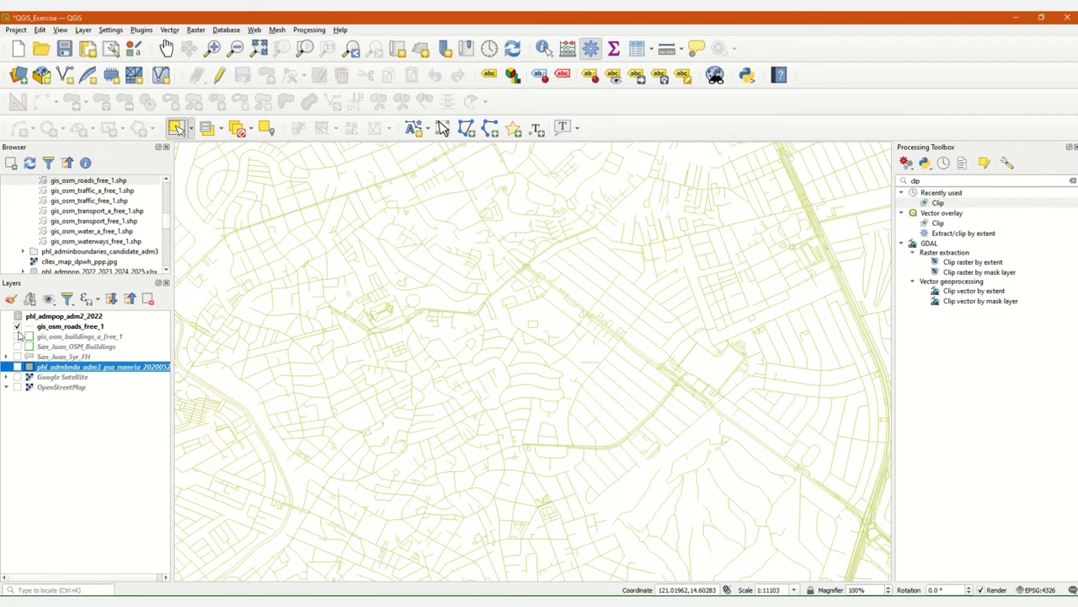
left_click(17, 326)
left_click(17, 367)
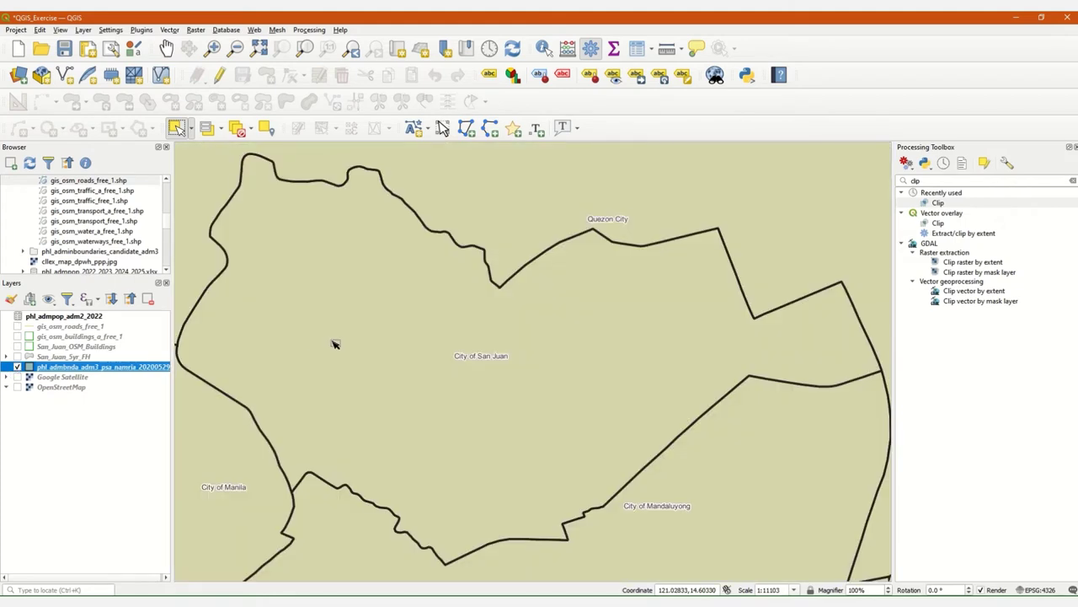
Step: Select the City of San Juan polygon and set up a Clip of gis_osm_roads_free_1 with the administrative boundary overlay, using selected features only
left_click(330, 250)
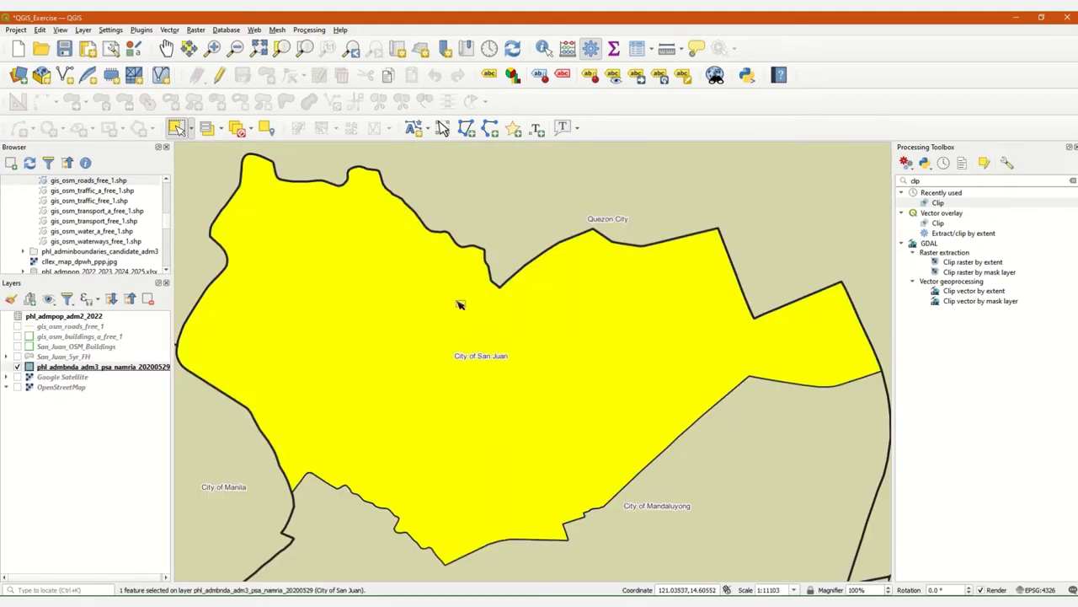
double_click(938, 204)
left_click_drag(664, 219, 529, 173)
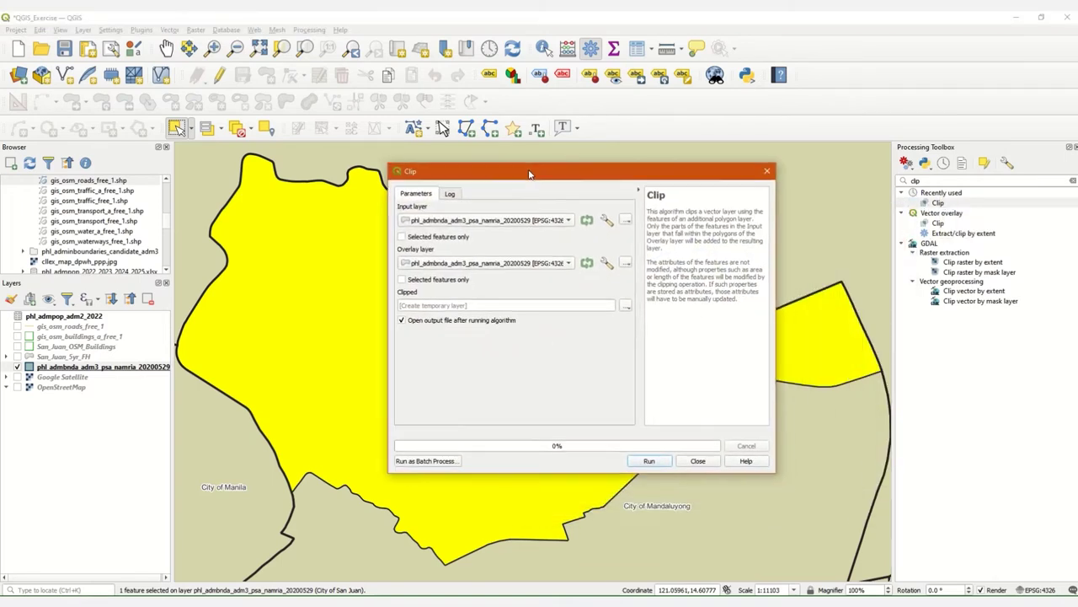
left_click(501, 220)
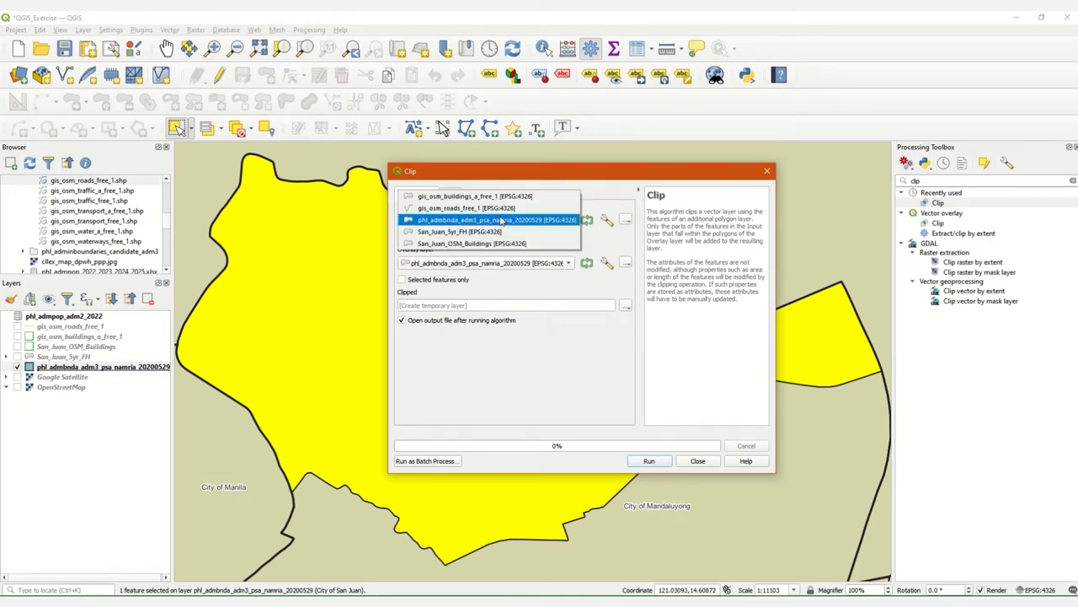
left_click(469, 208)
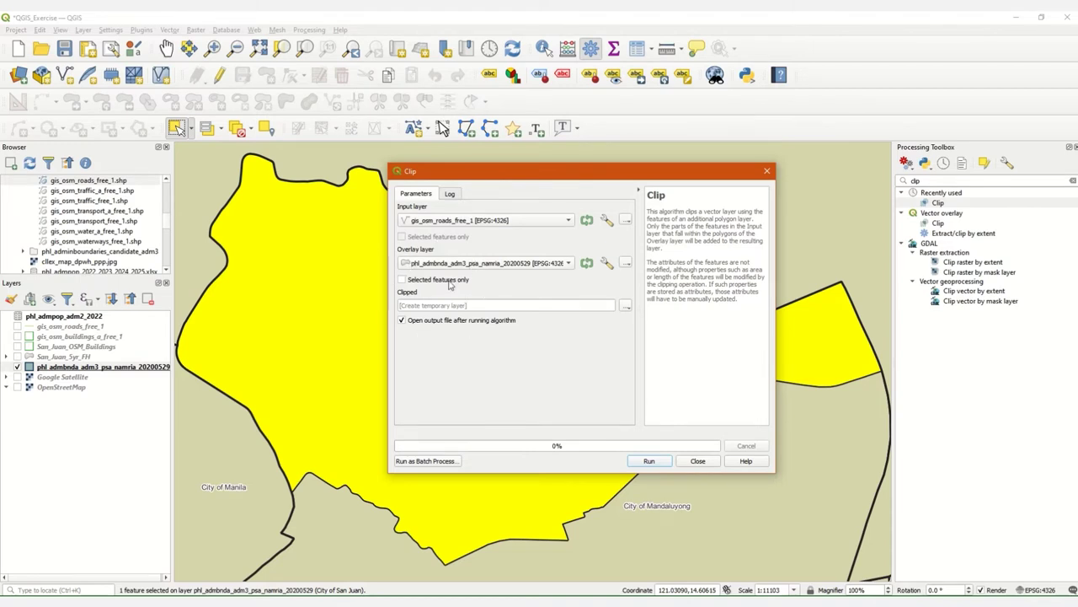
left_click(401, 280)
left_click_drag(444, 178, 553, 166)
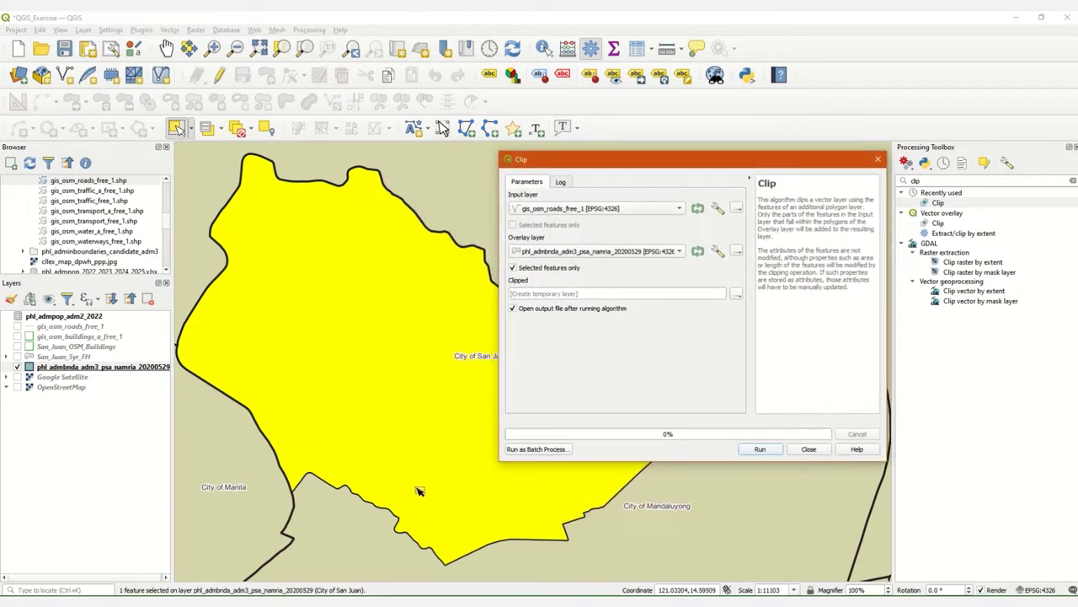
Step: Save the clip output as San_Juan_OSM_Roads.shp in the Outputs folder, run the clip and close its dialog
left_click(737, 294)
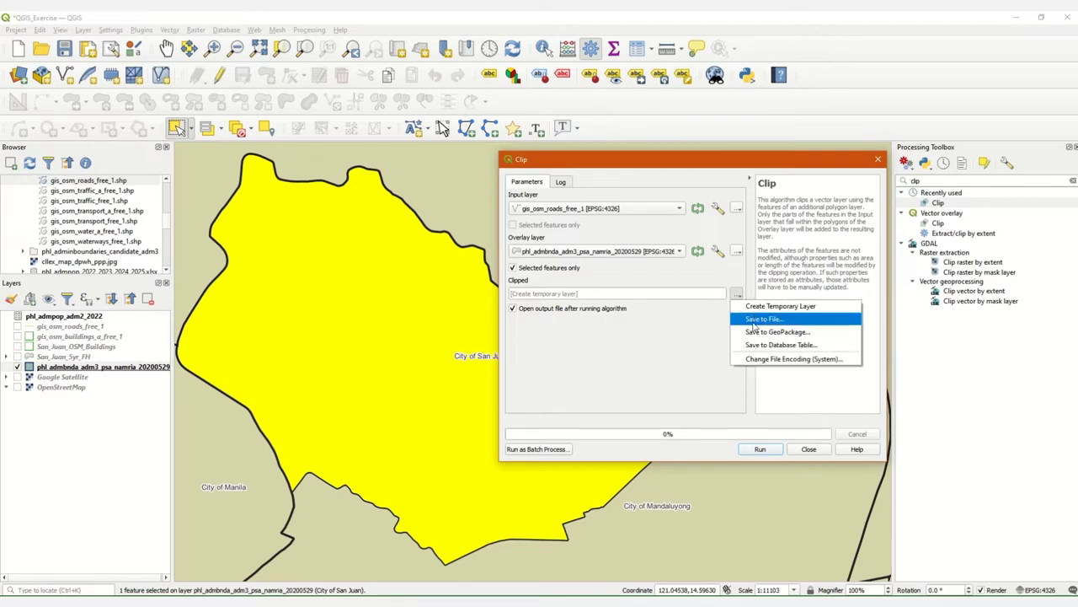
left_click(750, 327)
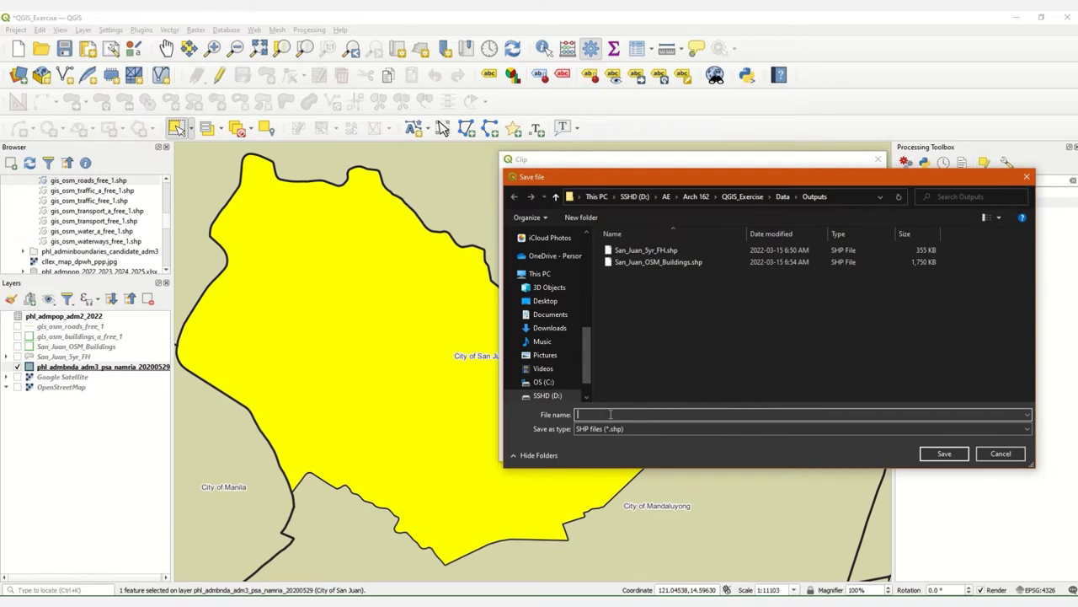
type("San_Juan")
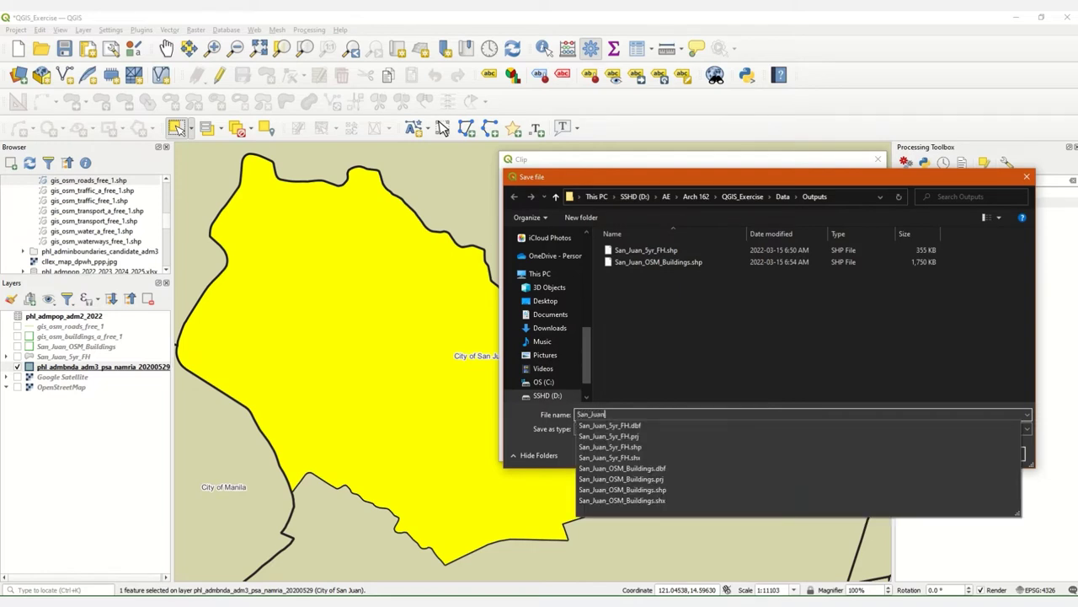
type("_OSM_Roads")
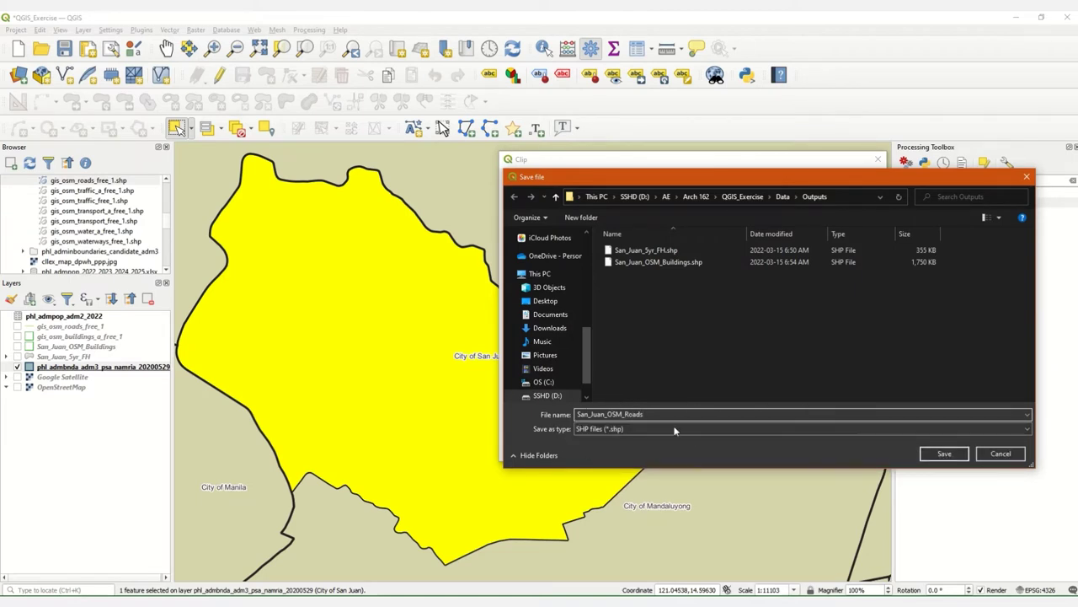
left_click(943, 455)
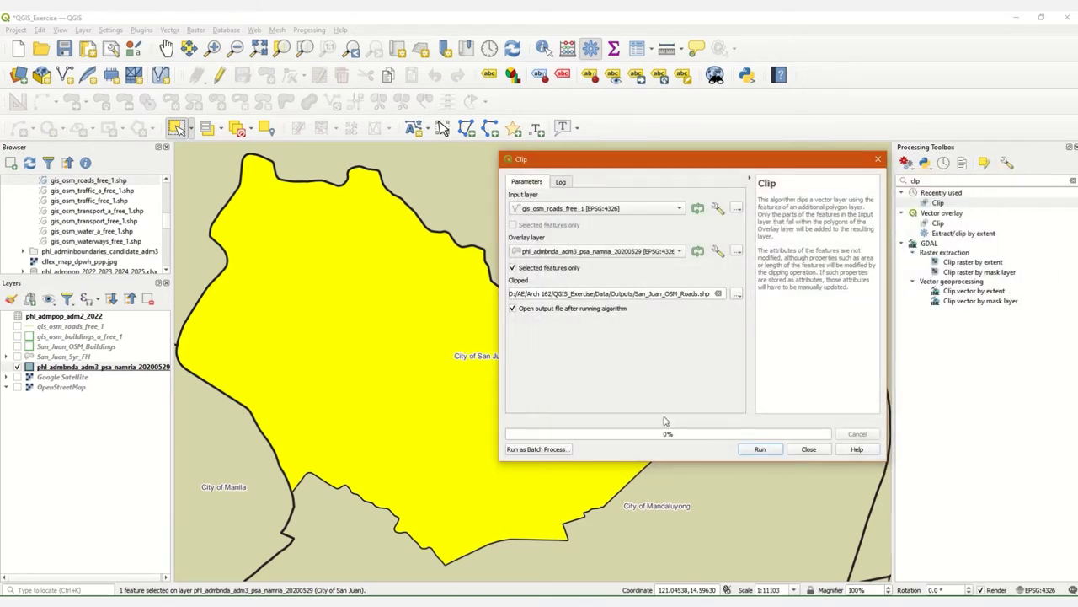
left_click(760, 449)
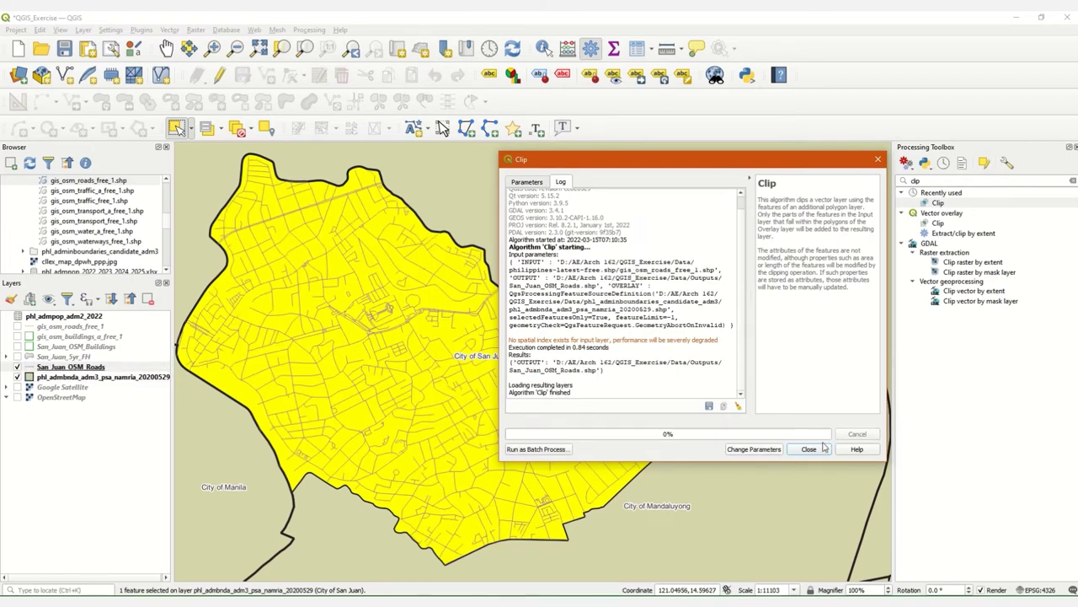
left_click(807, 449)
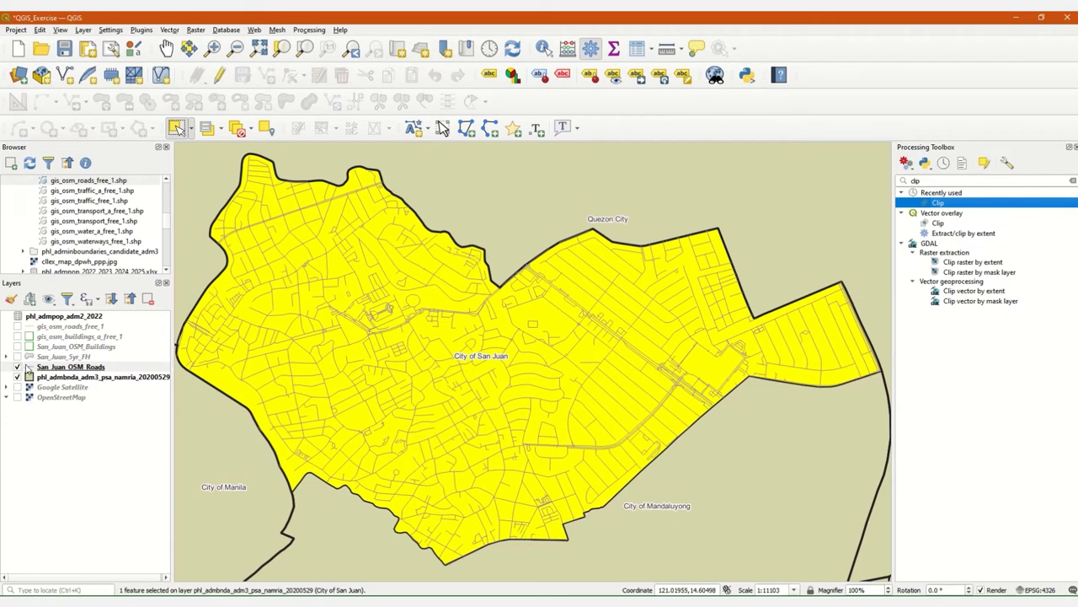
Step: Change the simple line color of the San_Juan_OSM_Roads layer to black
right_click(104, 368)
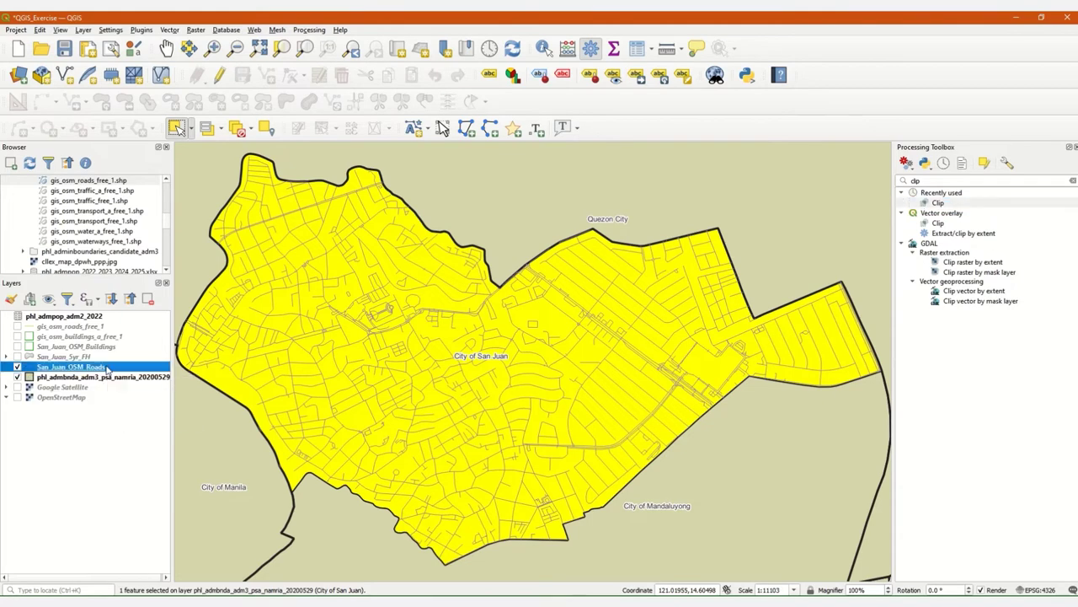
left_click(135, 359)
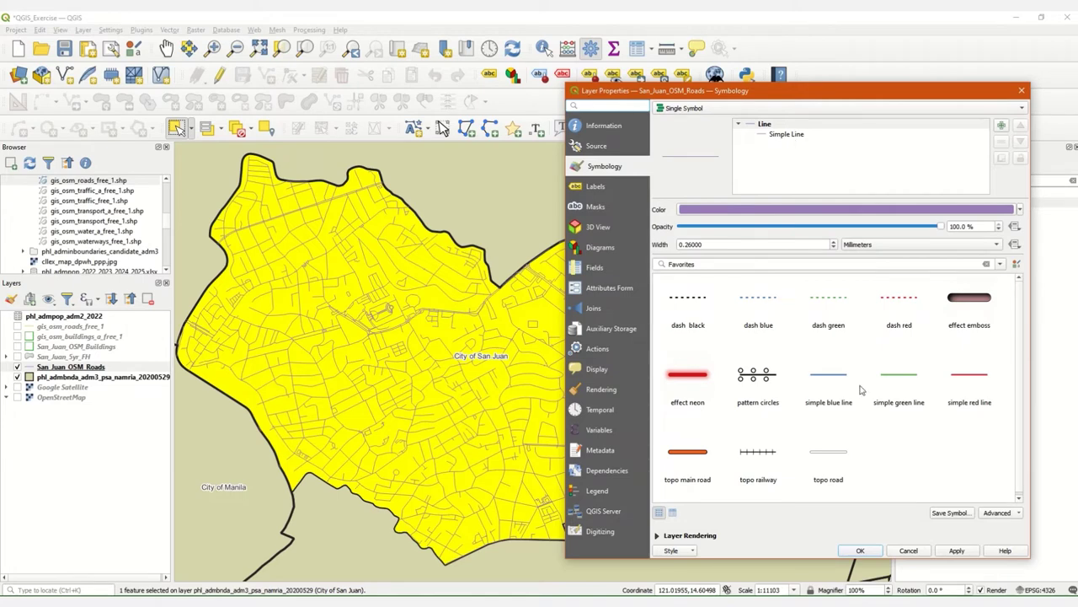
left_click(779, 137)
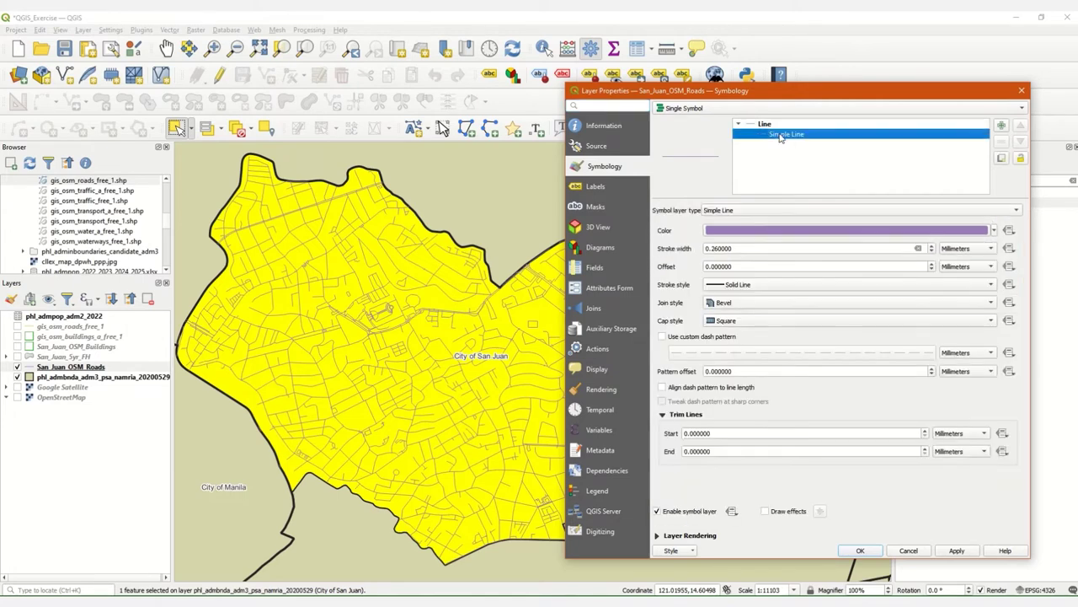
left_click(726, 231)
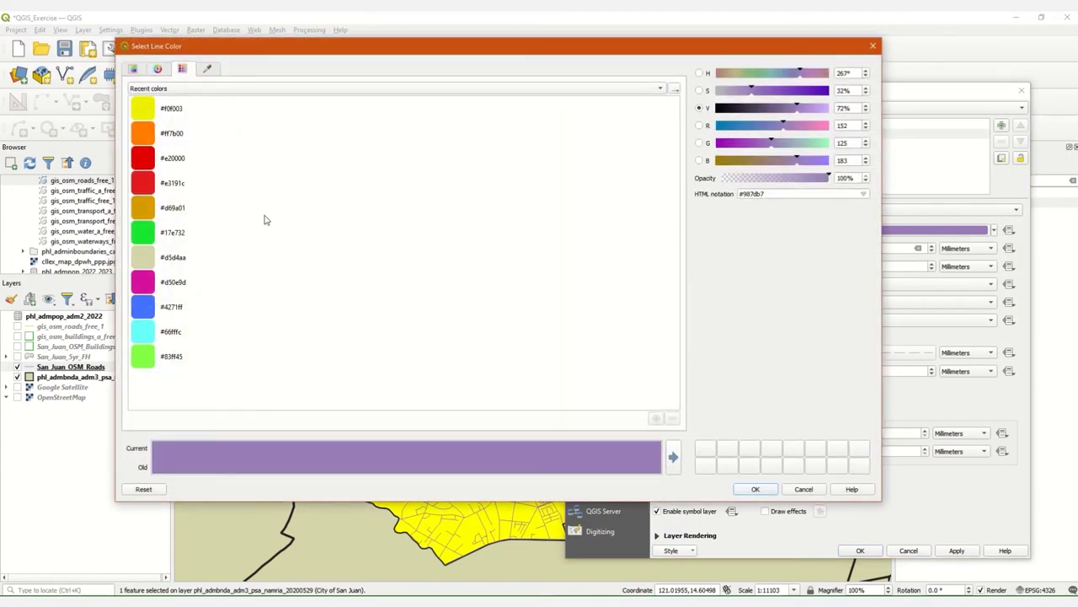
left_click(134, 69)
left_click_drag(668, 327, 672, 426)
left_click(755, 488)
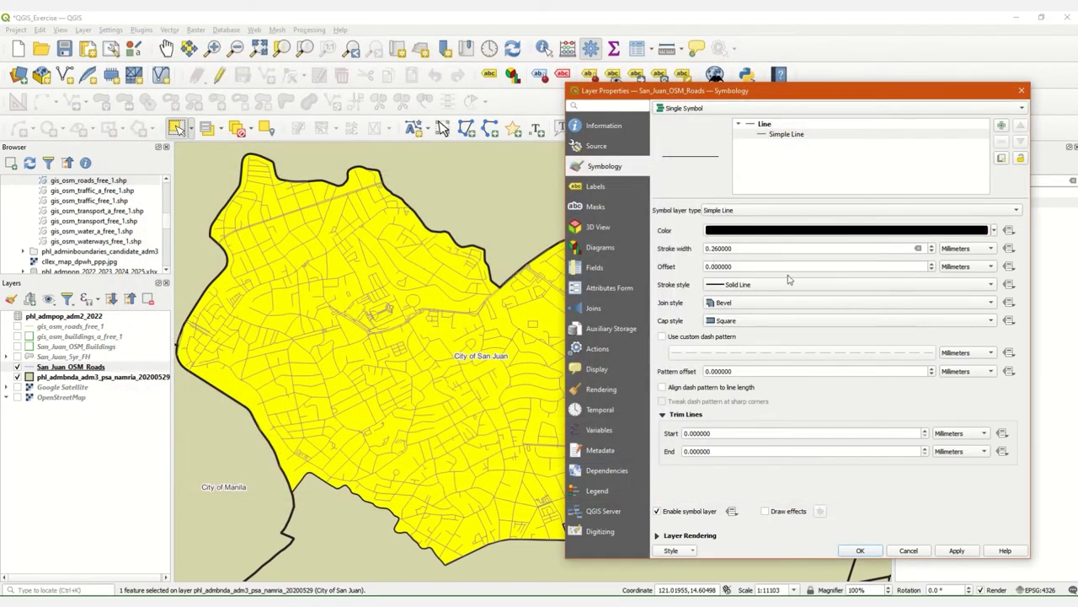
left_click(959, 550)
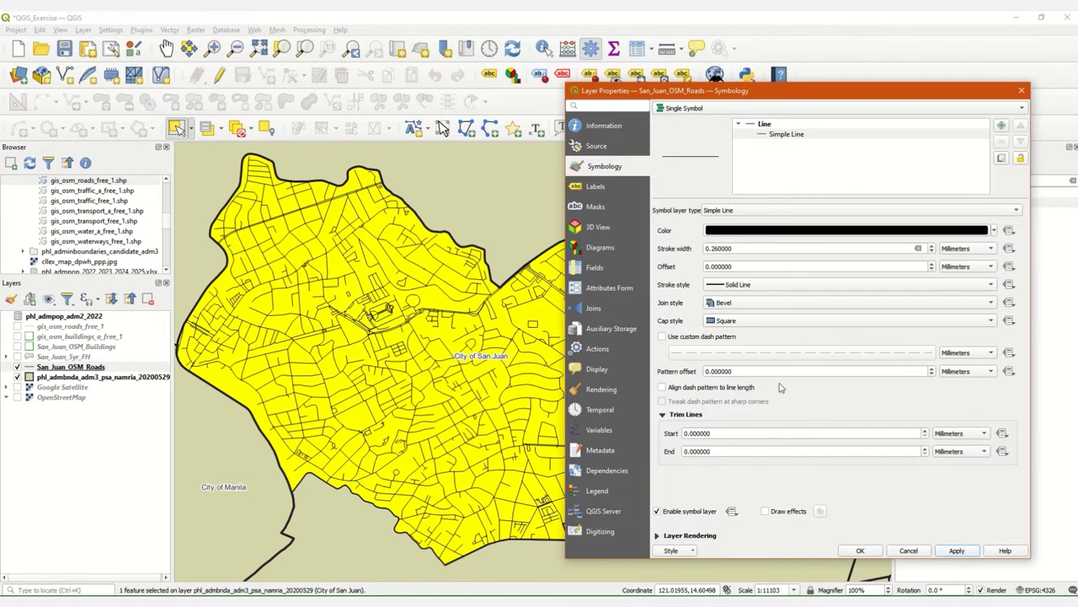
left_click(872, 552)
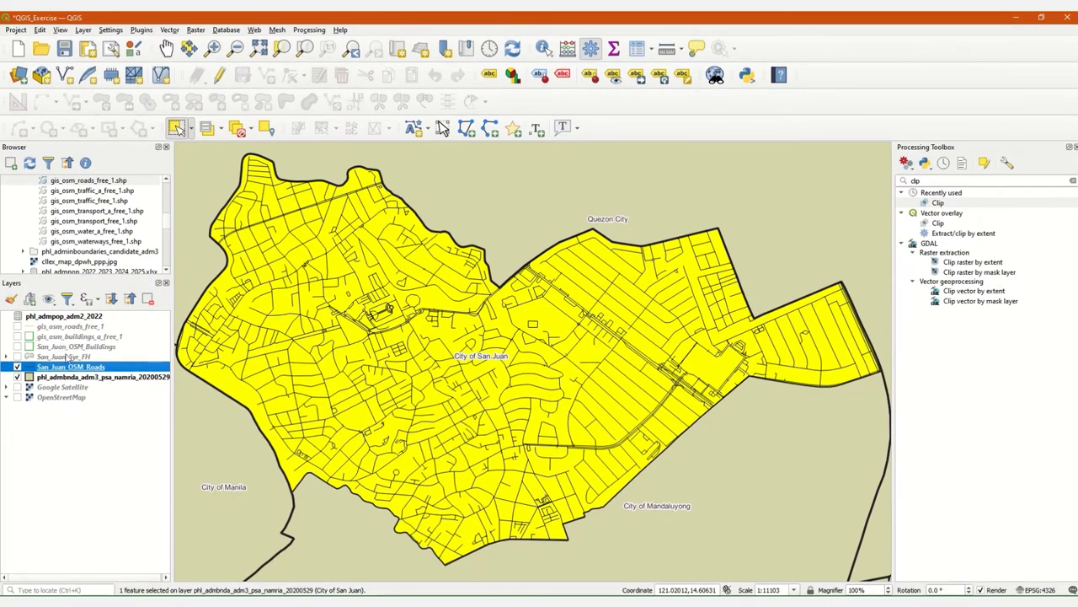
Step: Show the San_Juan_5yr_FH flood layer with the clipped roads, and check the San_Juan_OSM_Buildings layer over it before hiding it again
left_click(17, 367)
left_click(17, 356)
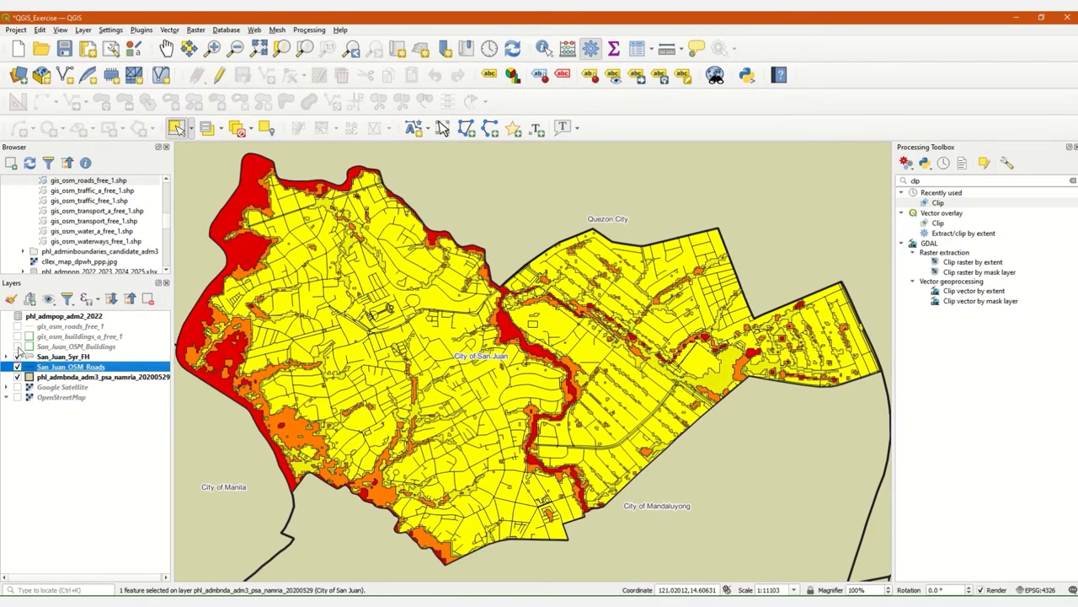
left_click(17, 346)
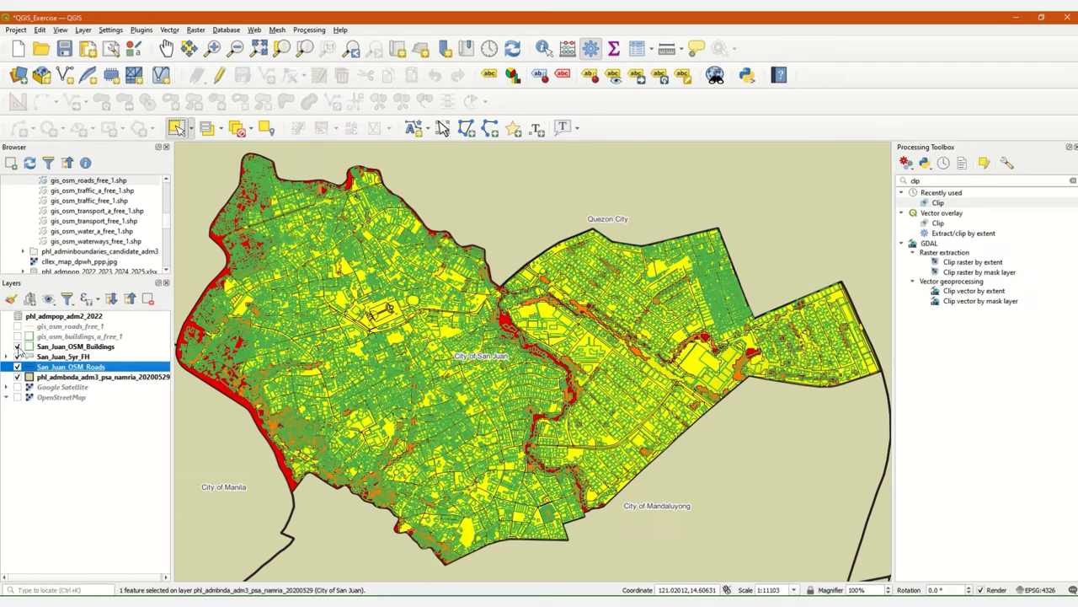
left_click(16, 346)
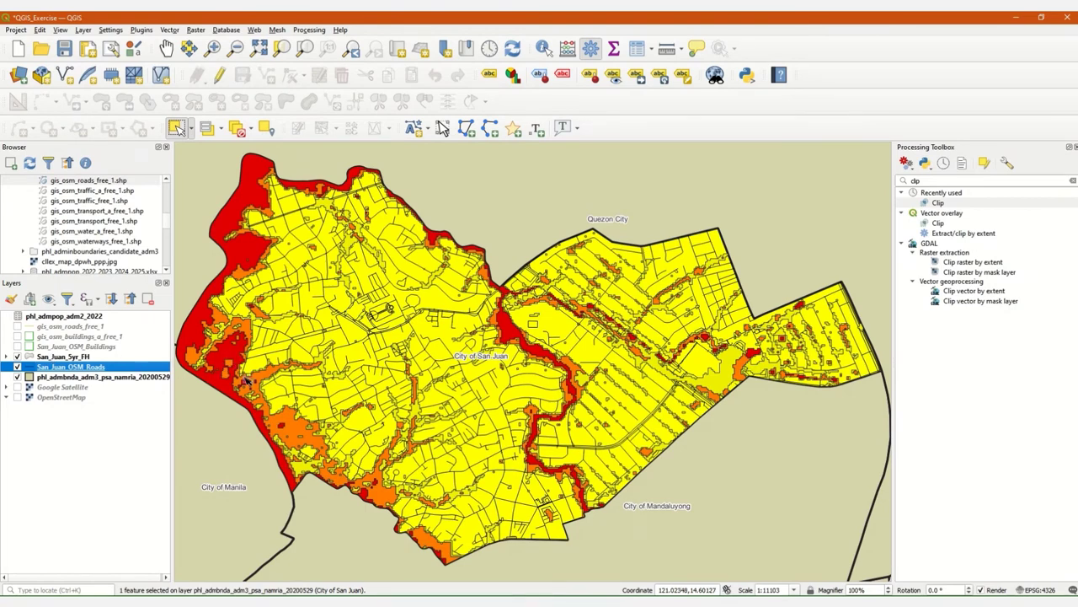
Step: Remove the outlines of the Low, Moderate and High classes in the San_Juan_5yr_FH layer by setting their stroke style to No Pen
scroll(217, 387, "up", 2)
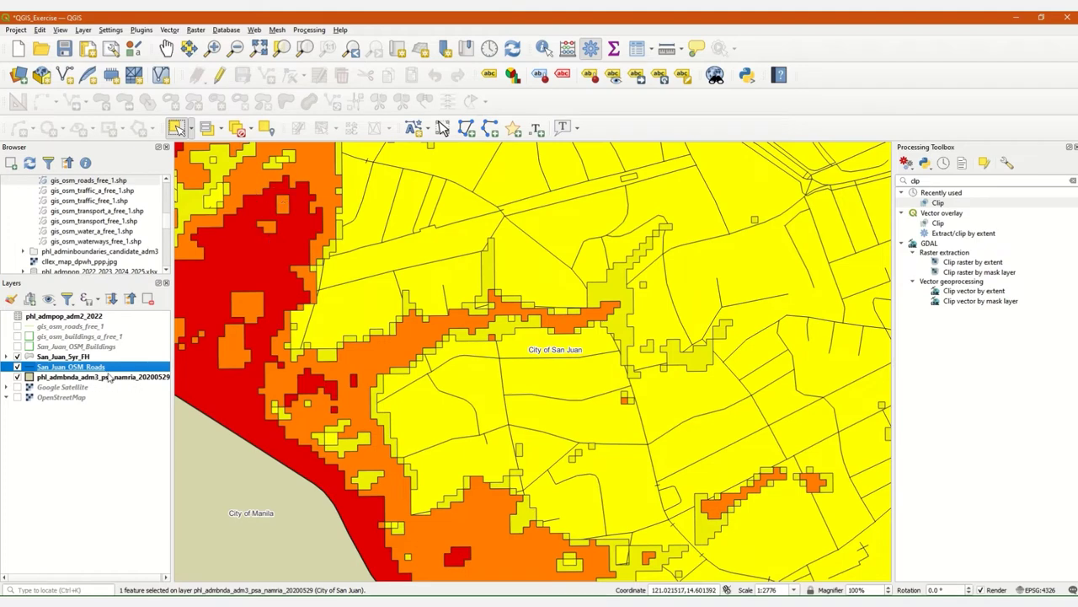
left_click(61, 357)
double_click(56, 359)
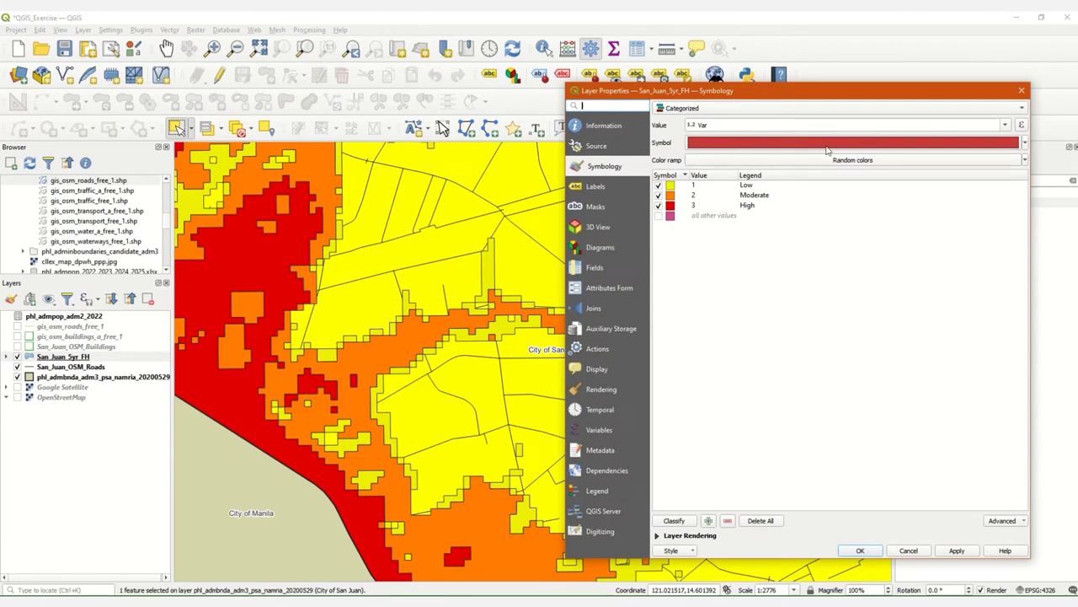
left_click_drag(716, 91, 607, 96)
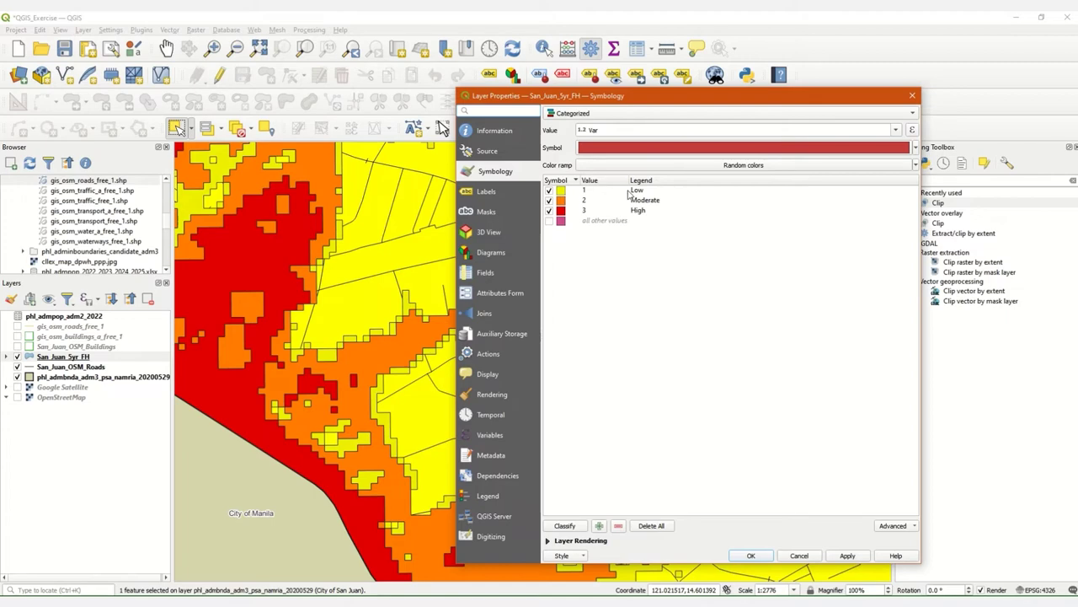
double_click(562, 192)
left_click(908, 479)
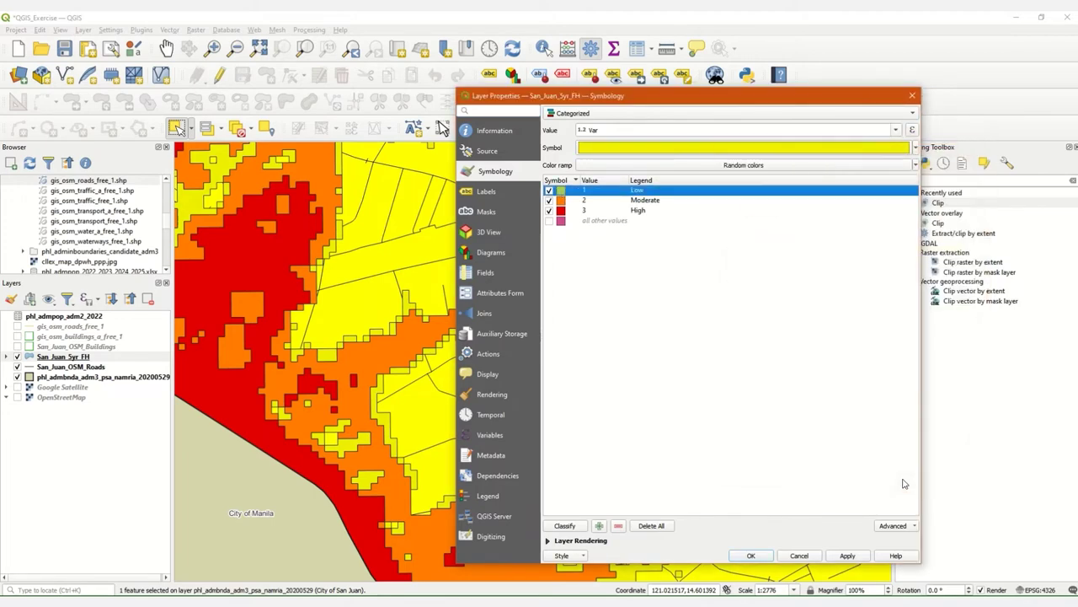
left_click(595, 211, "shift")
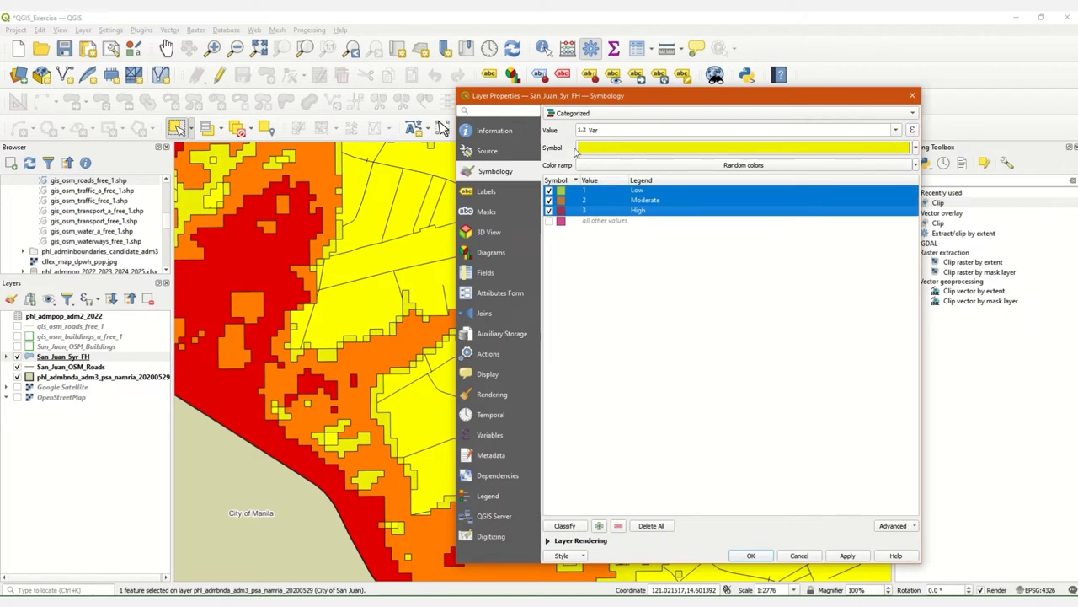
right_click(622, 153)
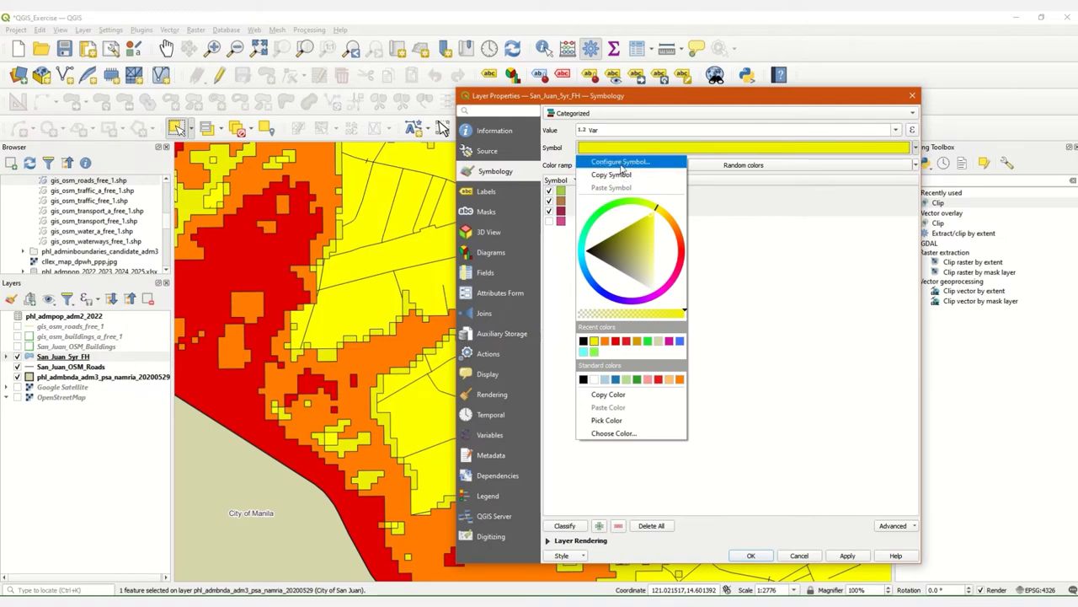
left_click(620, 162)
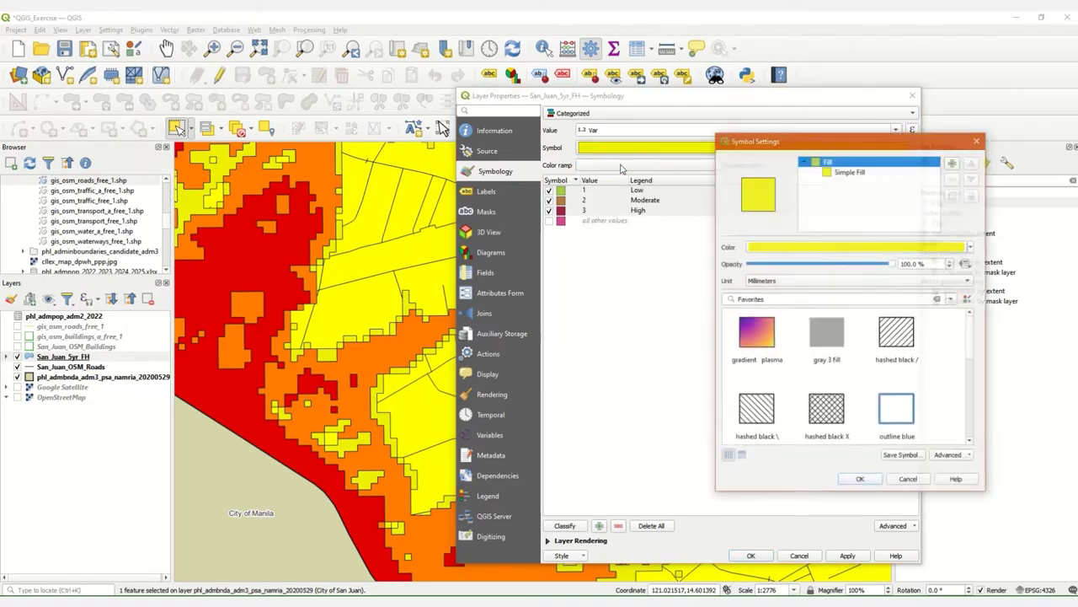
left_click(846, 172)
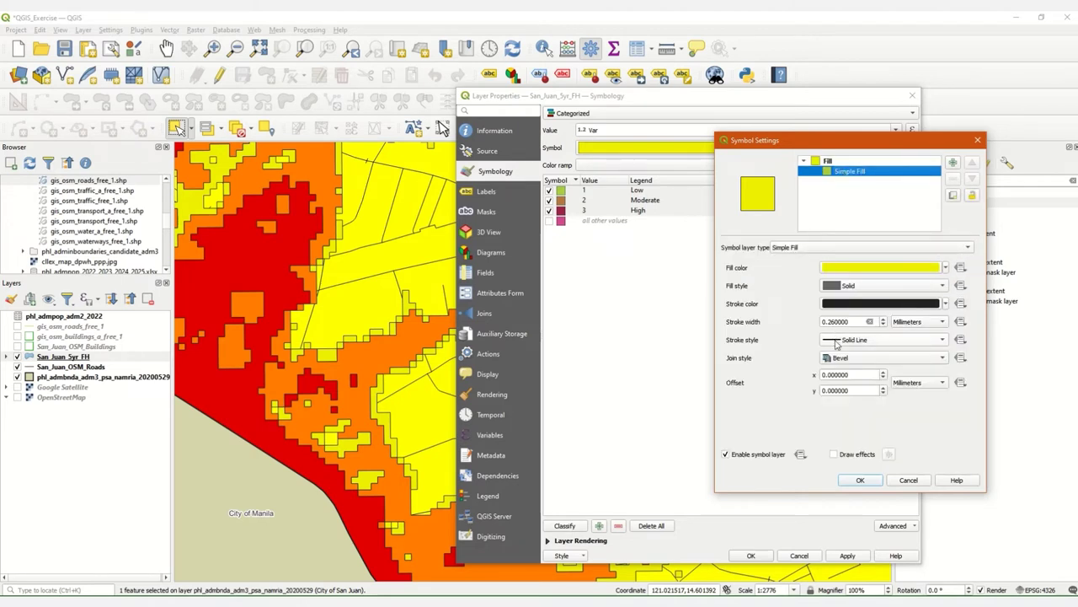
left_click(921, 341)
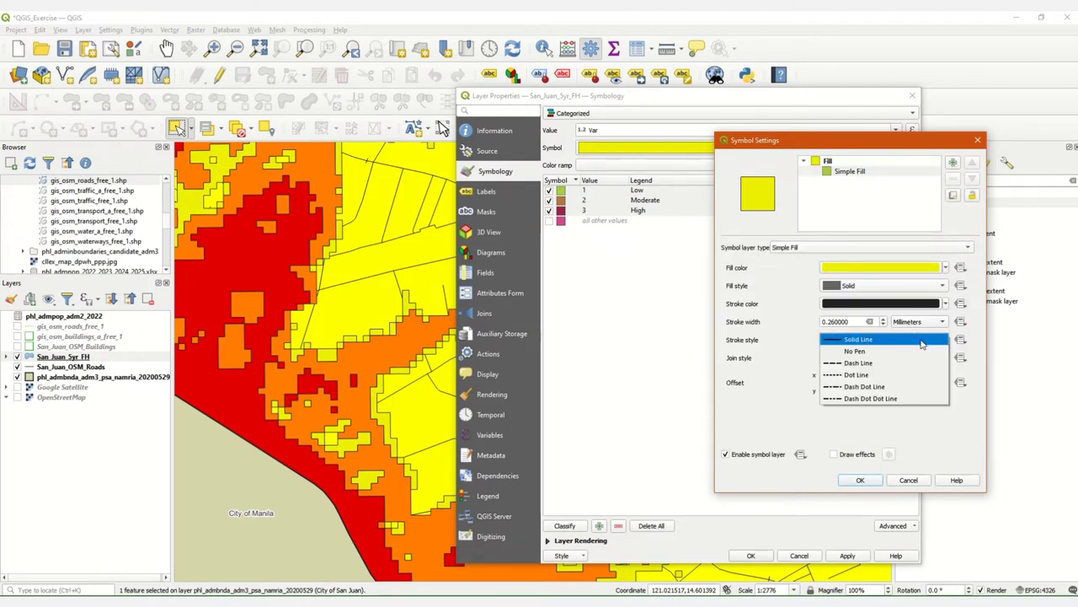
left_click(854, 351)
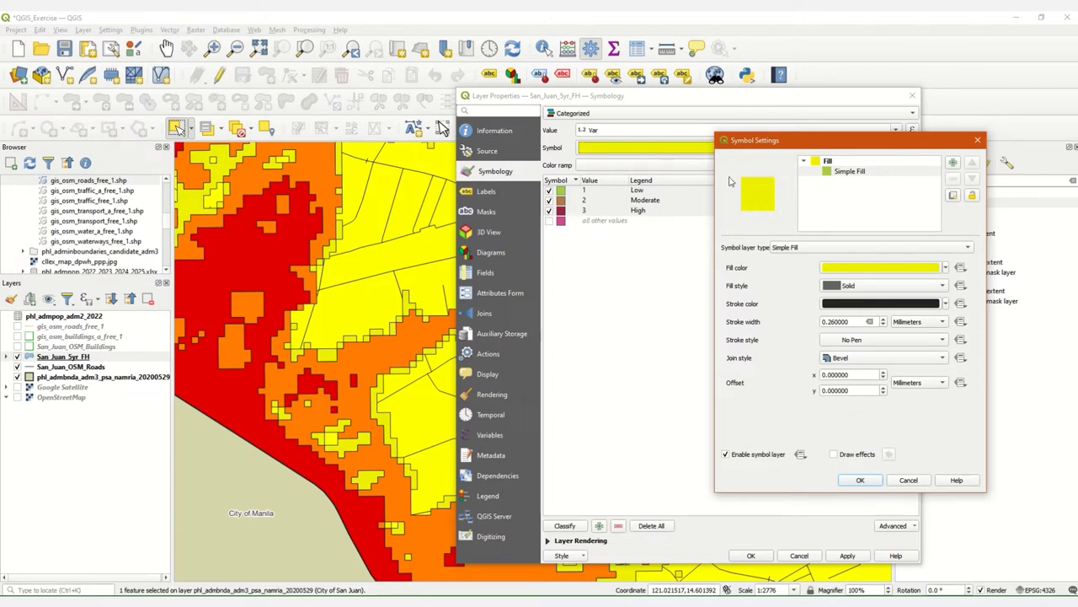
left_click(860, 481)
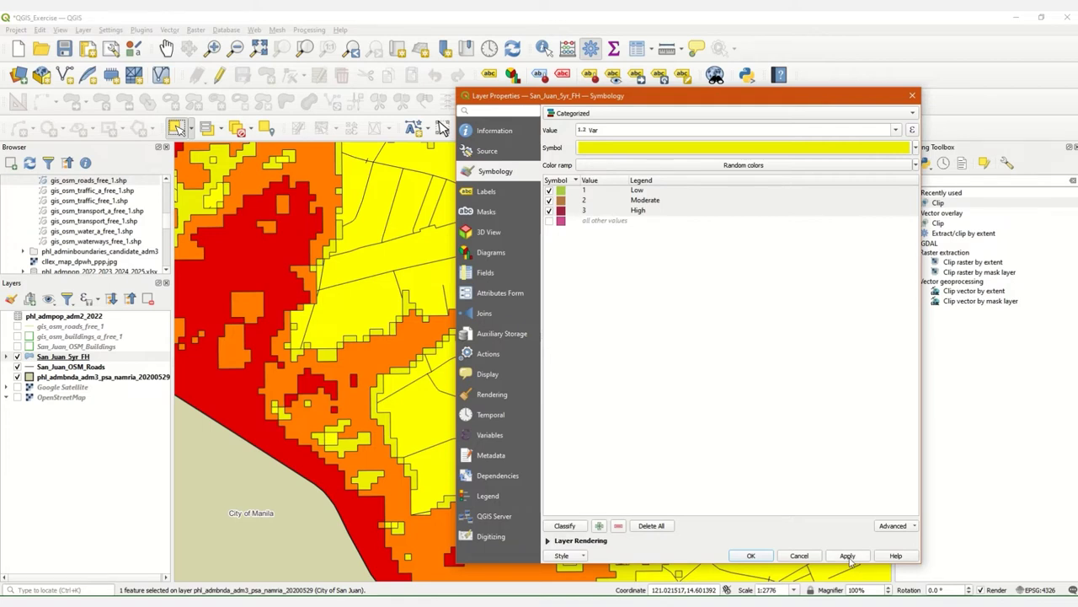
left_click(848, 556)
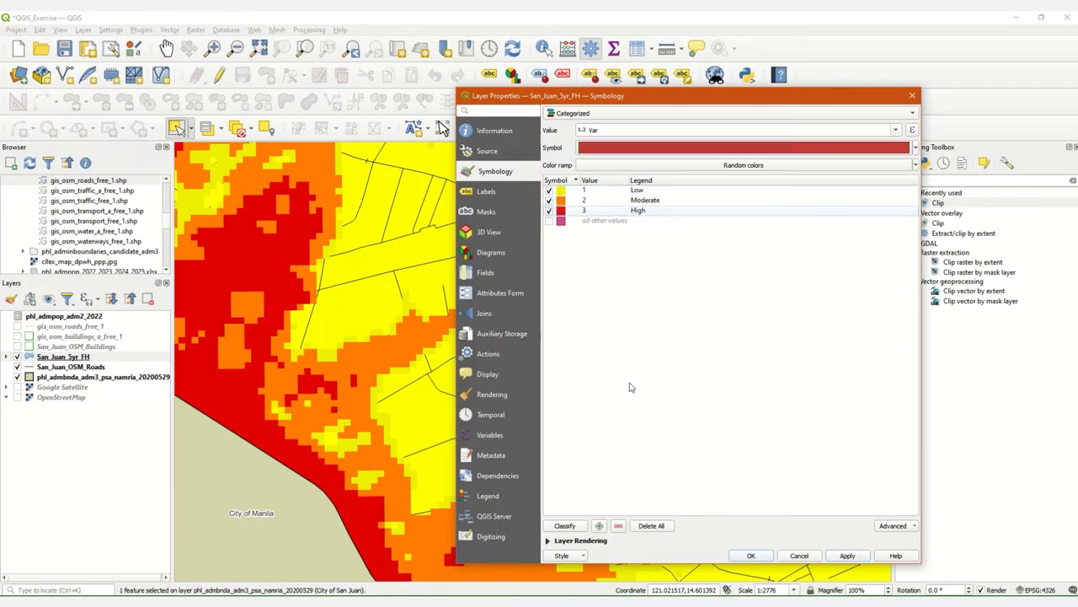
left_click(752, 556)
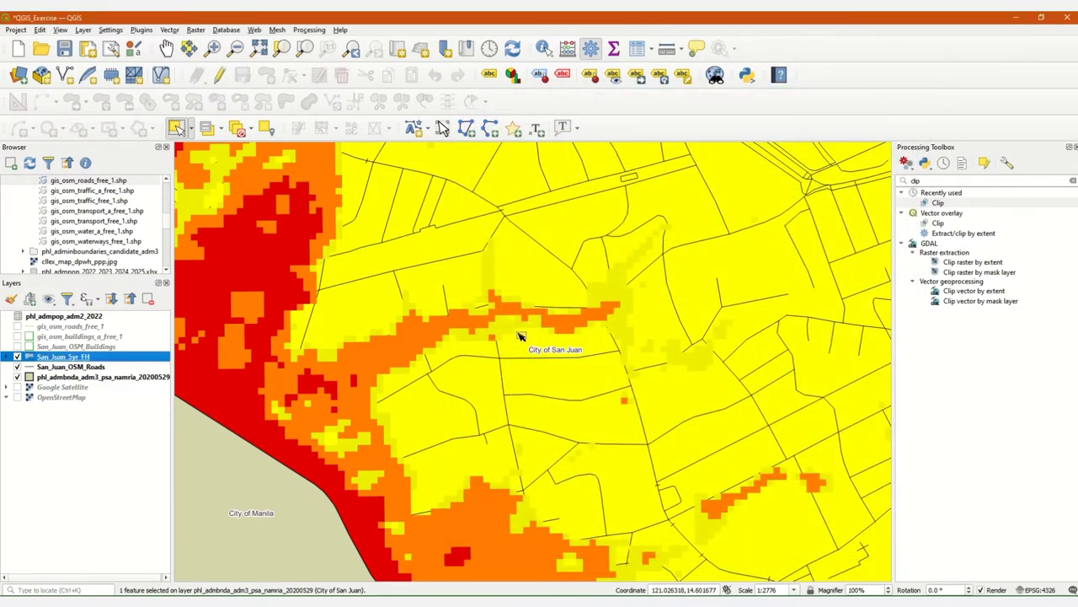
Step: Clear the City of San Juan feature selection, centre the whole city in the map view and save the project
scroll(478, 284, "down", 2)
left_click_drag(689, 281, 571, 347)
scroll(571, 348, "up", 1)
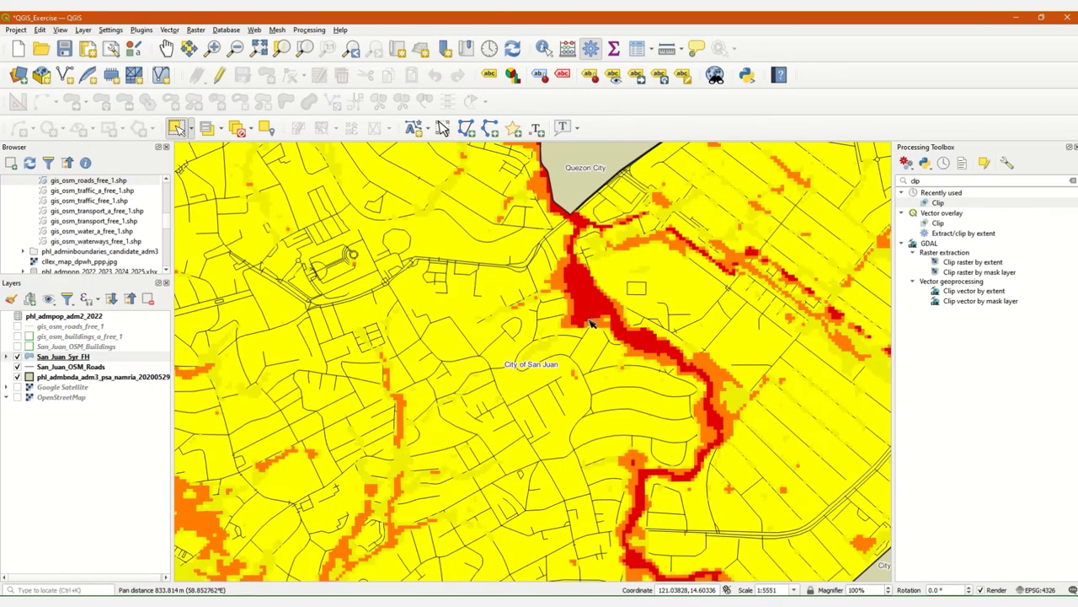
scroll(600, 323, "down", 1)
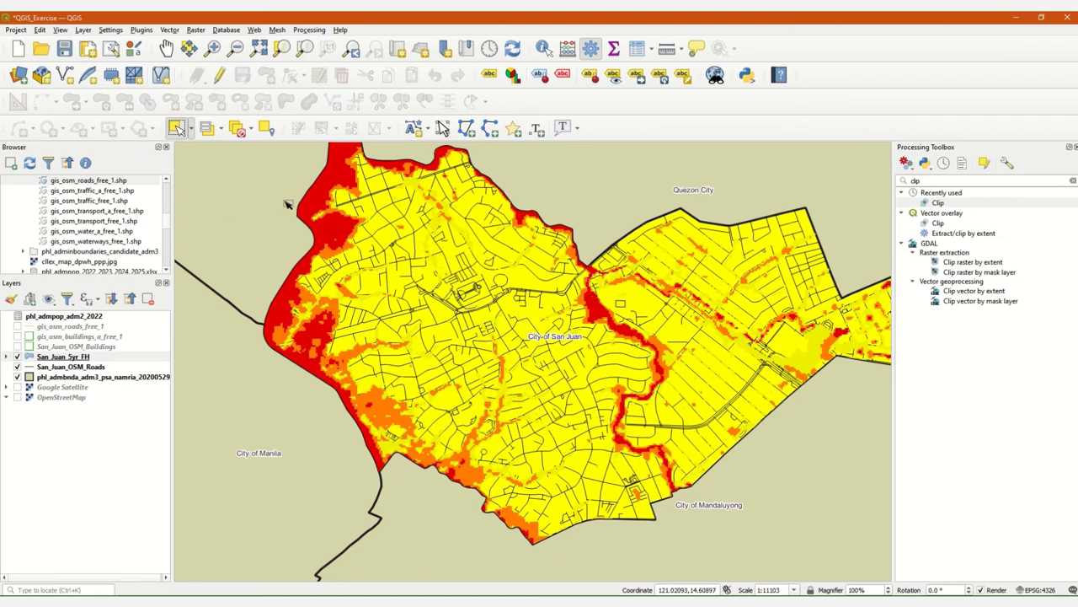
left_click(240, 131)
left_click_drag(545, 301, 464, 316)
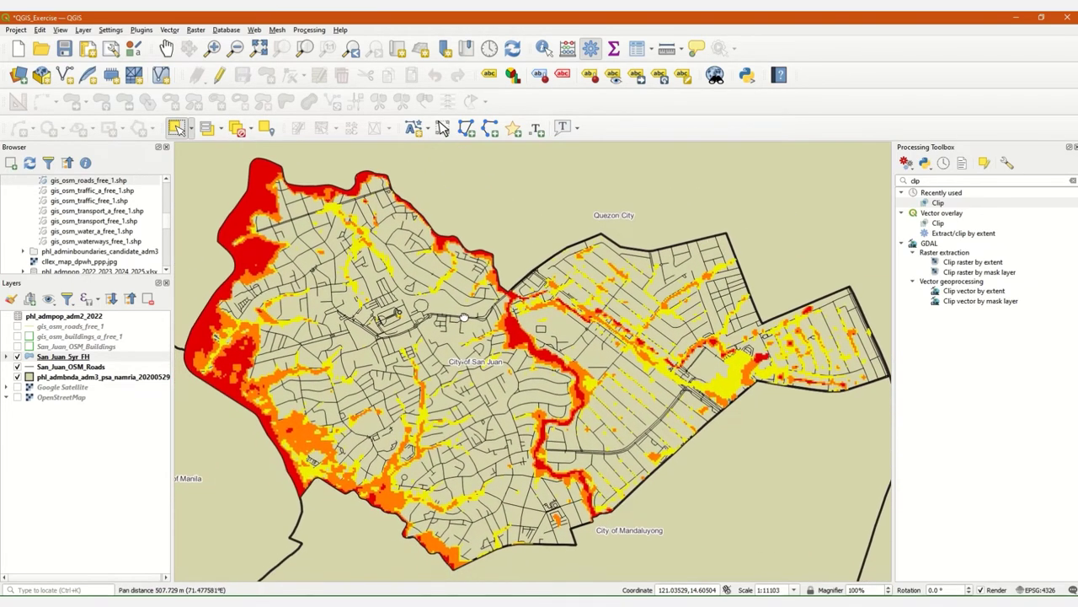
left_click(64, 49)
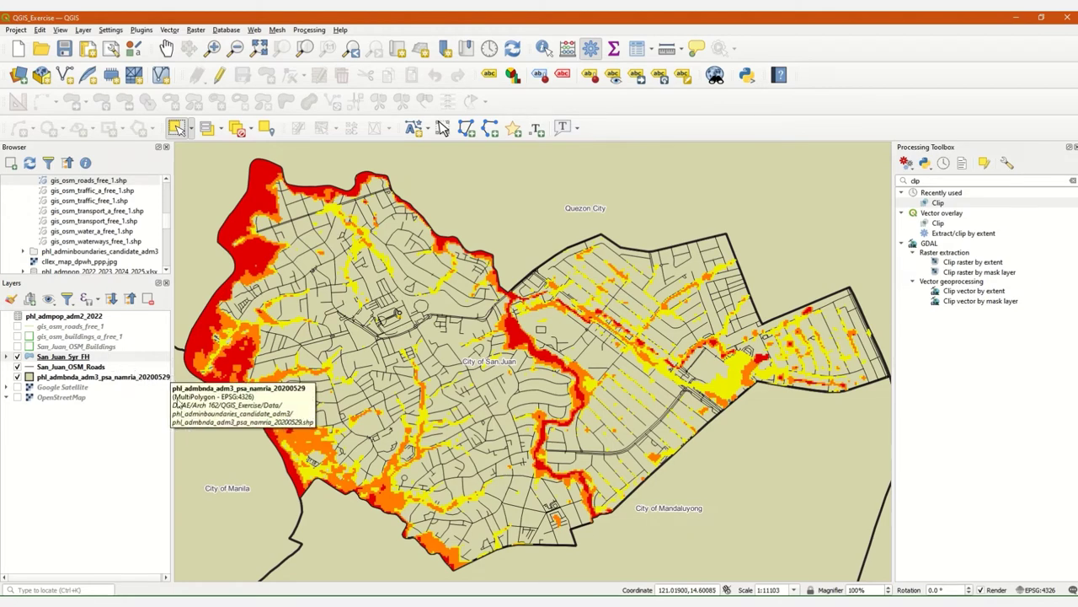
Step: Move the San_Juan_OSM_Roads layer above the San_Juan_5yr_FH layer and show the San_Juan_OSM_Buildings layer
left_click(59, 367)
left_click_drag(59, 368, 62, 353)
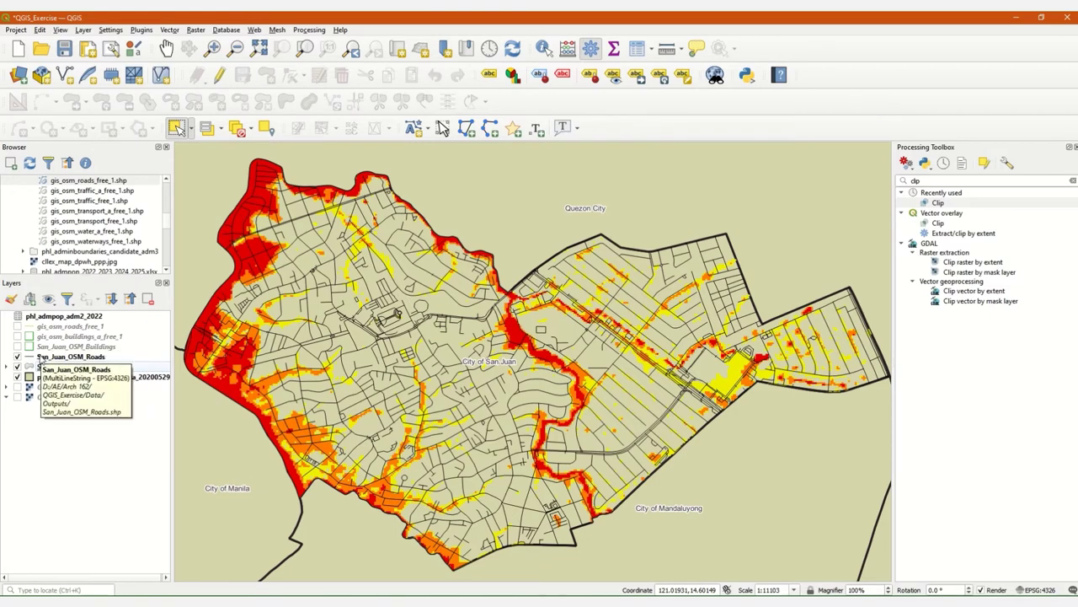
left_click(17, 347)
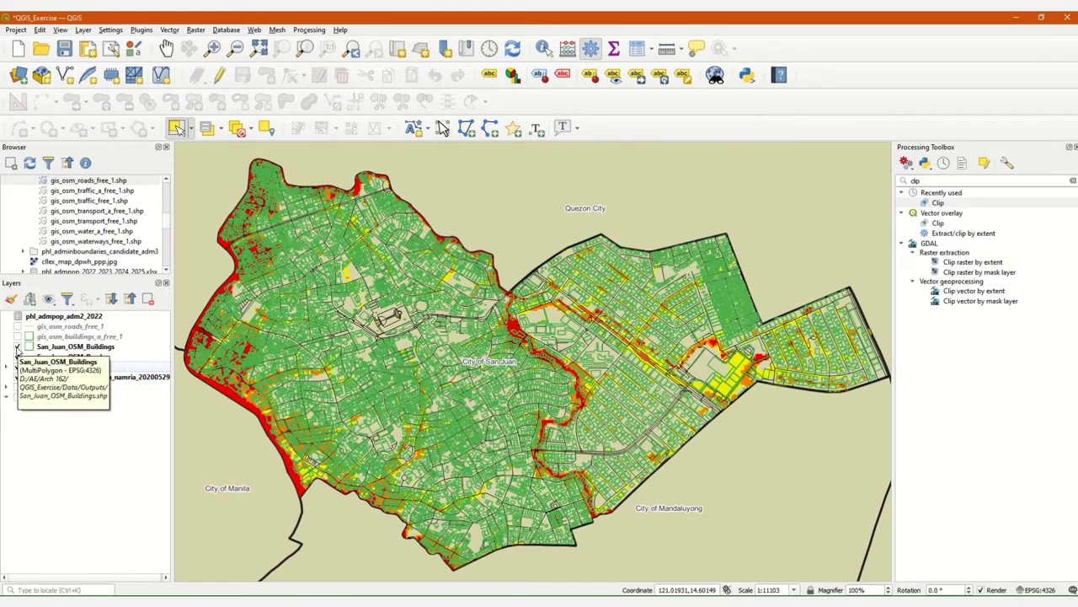
Step: Thin the San_Juan_OSM_Buildings outlines by trying a simple line stroke width of 0.3 mm and settling on 0.2 mm
left_click(50, 347)
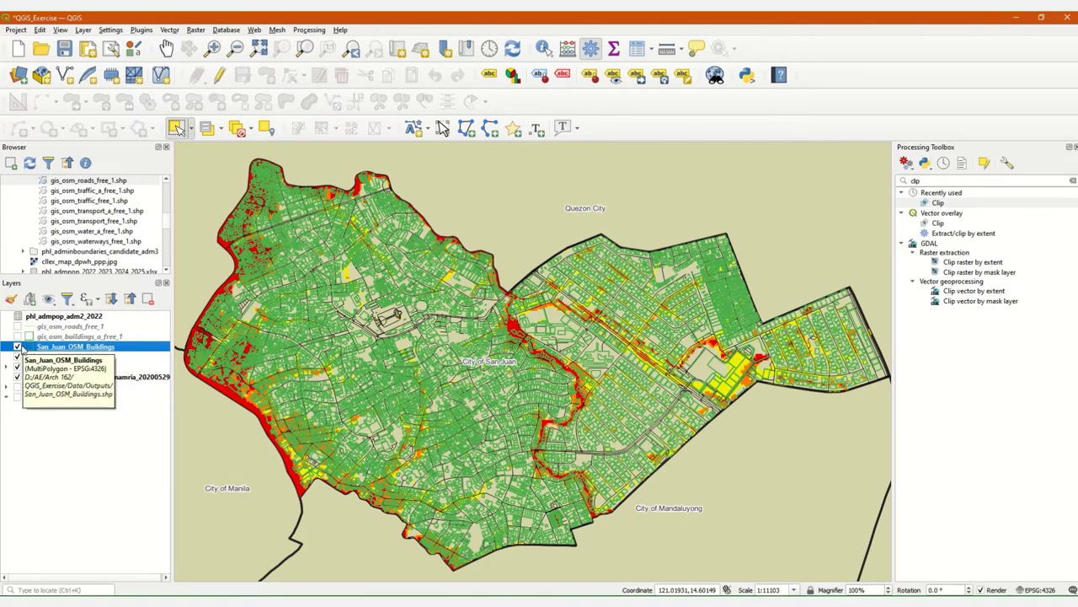
double_click(31, 348)
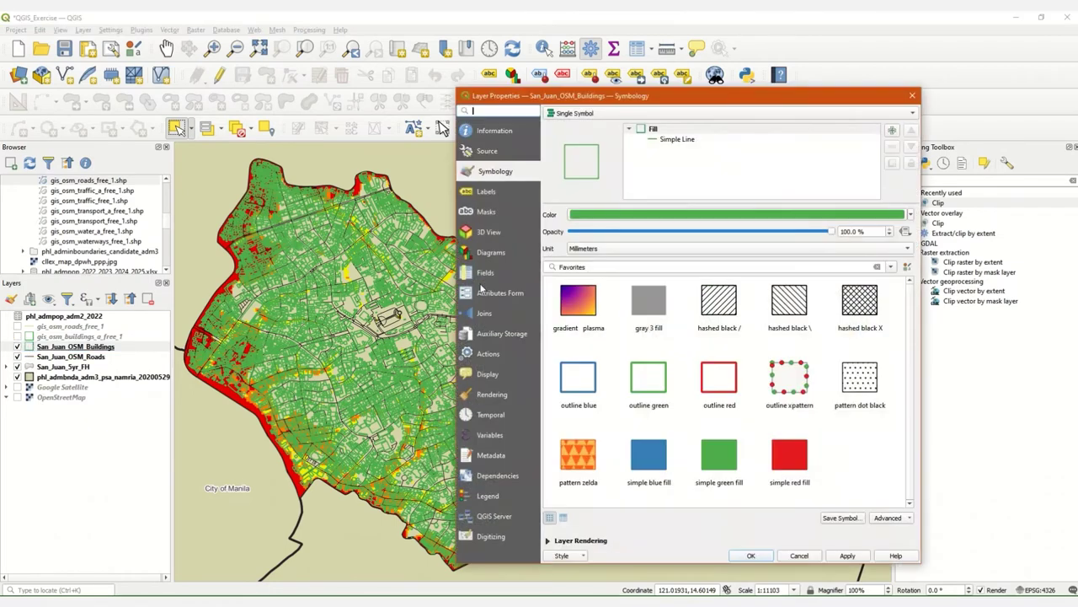
left_click(675, 140)
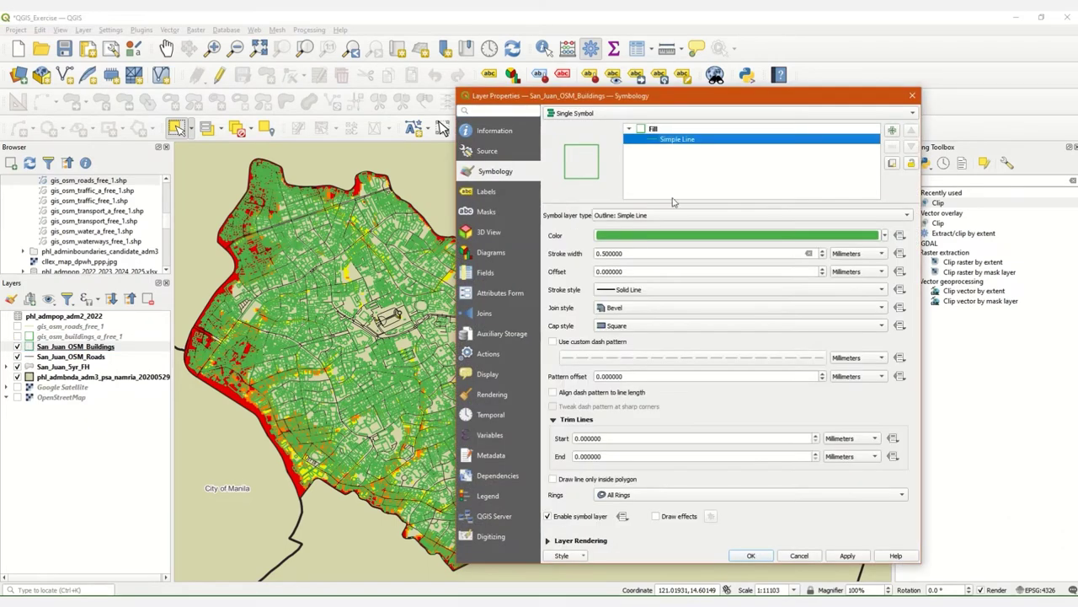
left_click(602, 253)
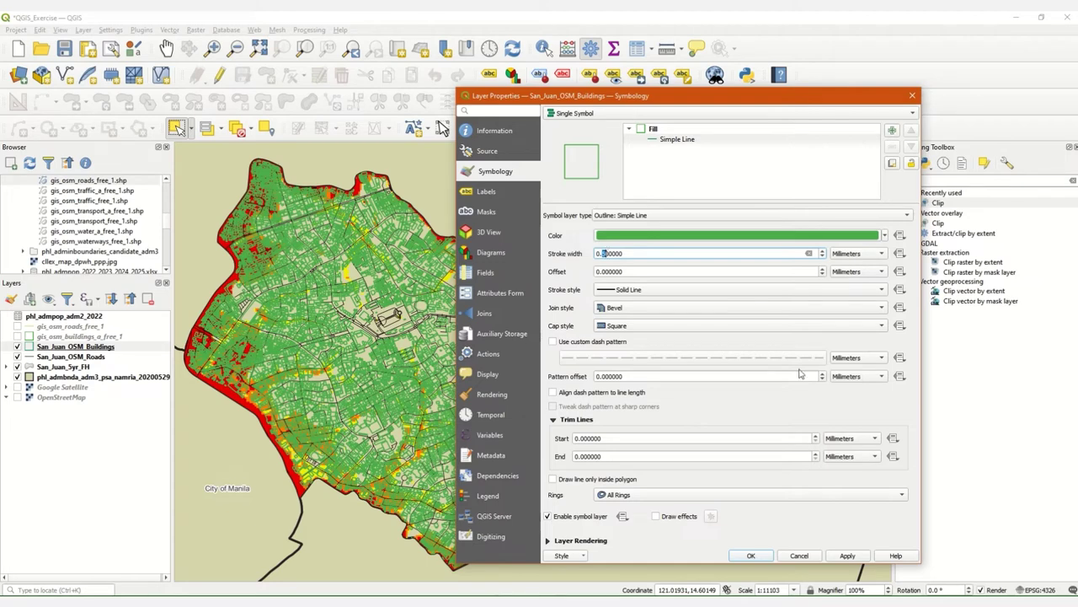
left_click(848, 555)
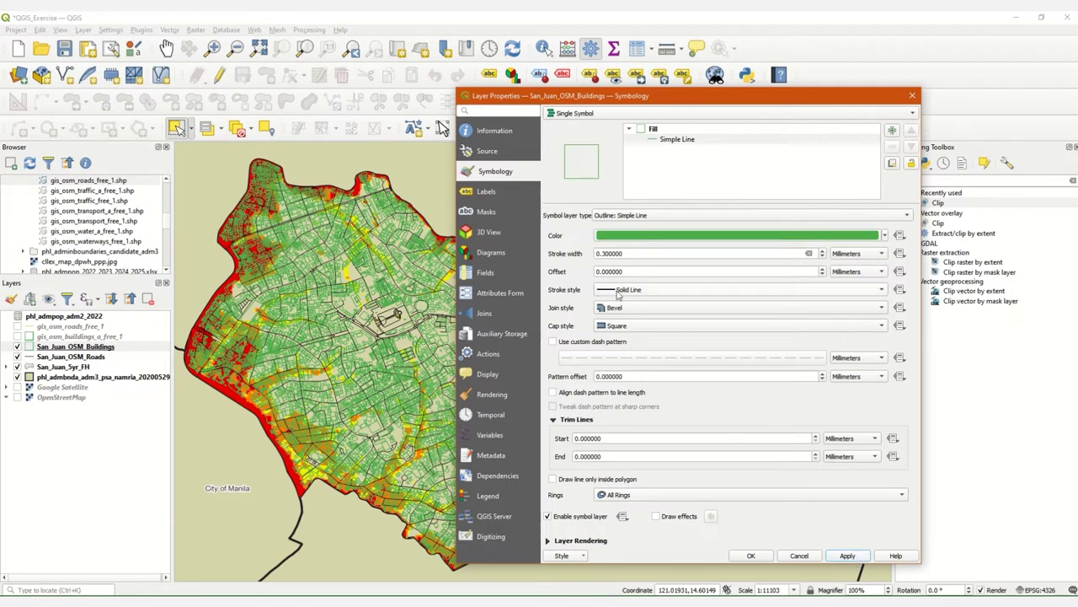
type("2")
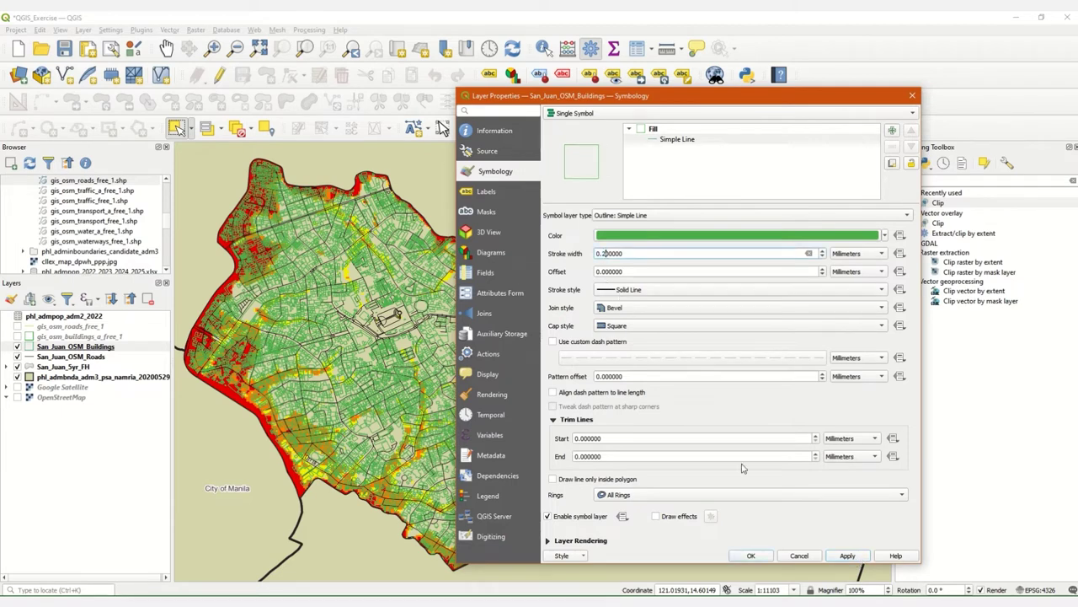
left_click(847, 556)
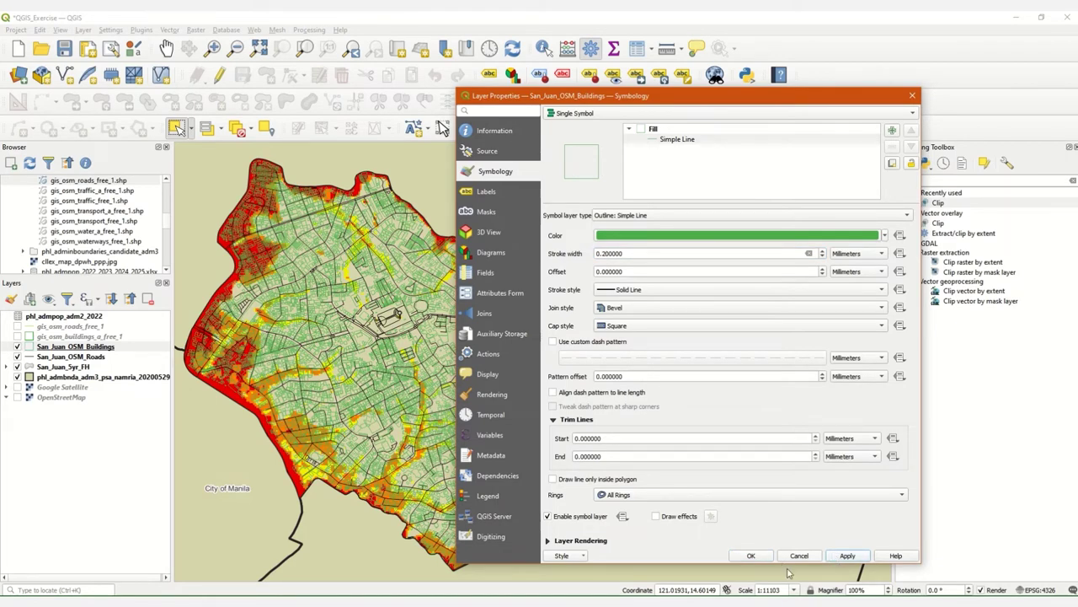
left_click(749, 556)
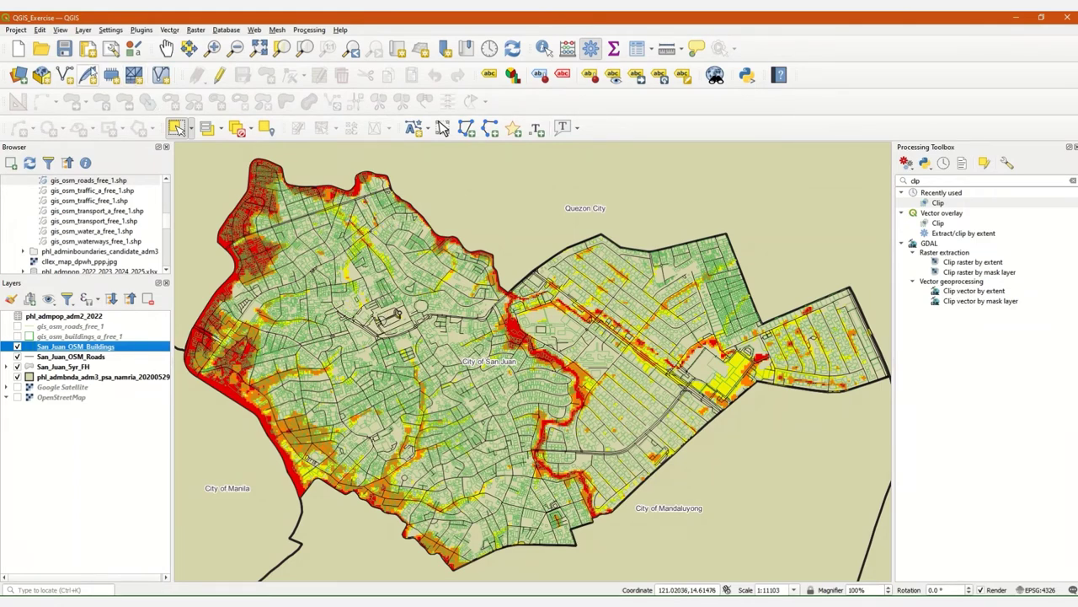
Step: Create a new print layout titled "San Juan 5 year flood hazard map" and save the project from its window
left_click(15, 30)
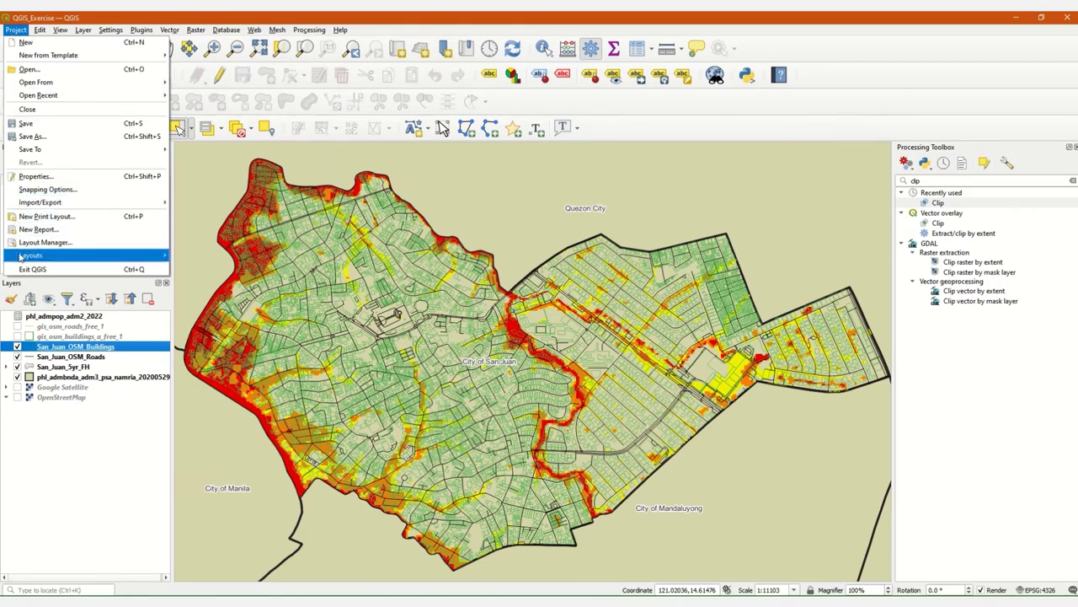
left_click(47, 218)
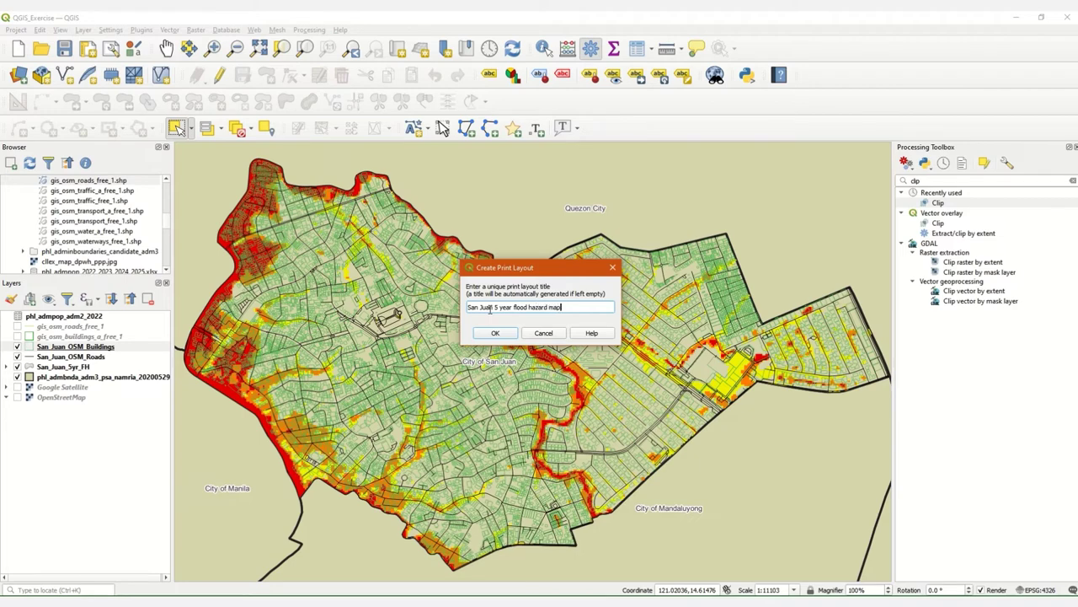
left_click(496, 334)
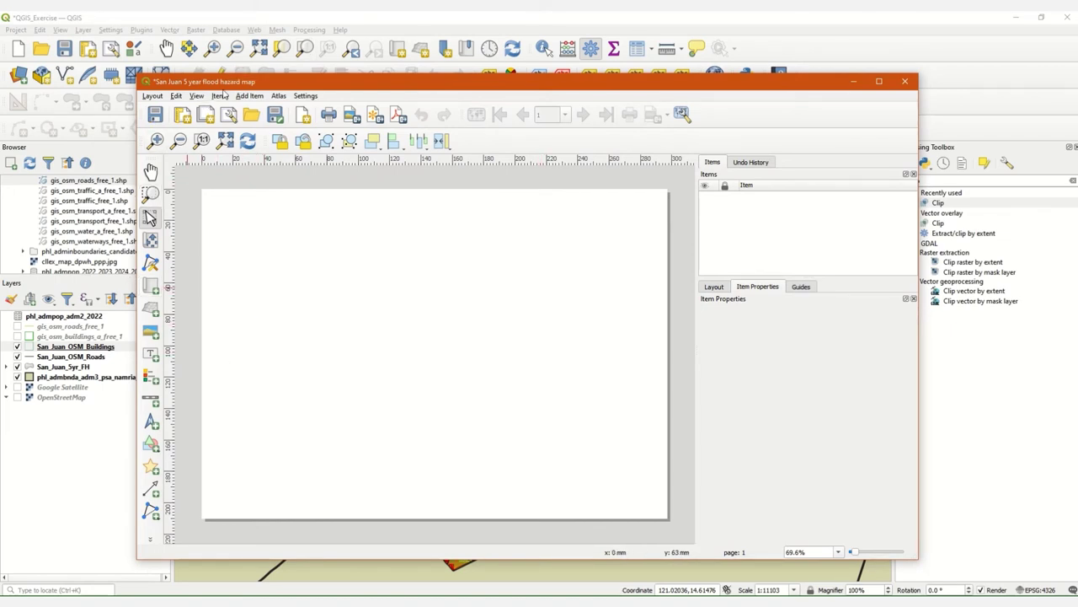
left_click_drag(250, 86, 305, 85)
left_click_drag(294, 82, 293, 82)
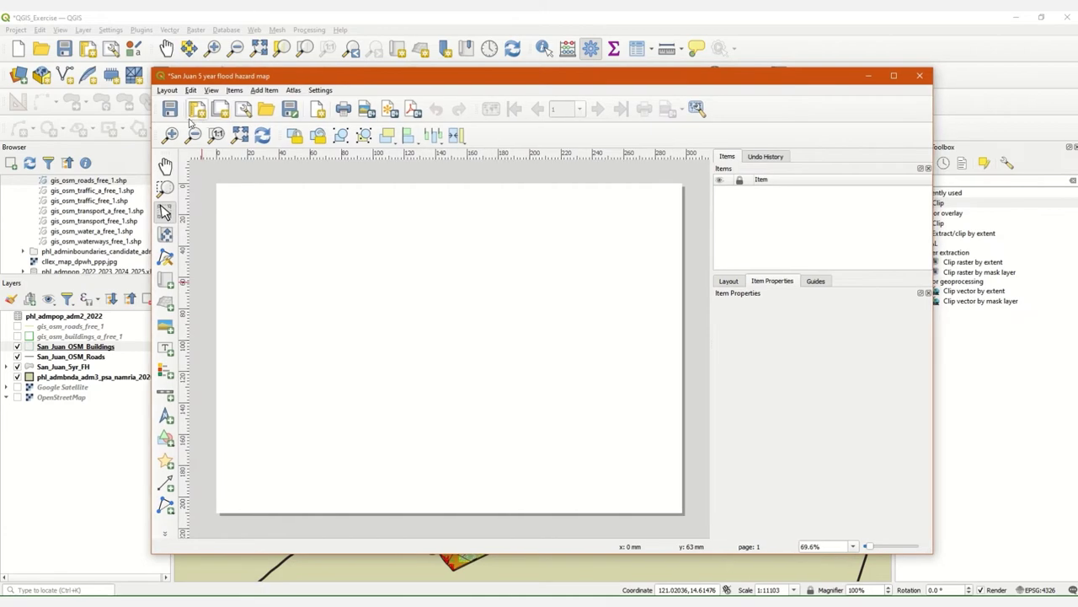
left_click(170, 110)
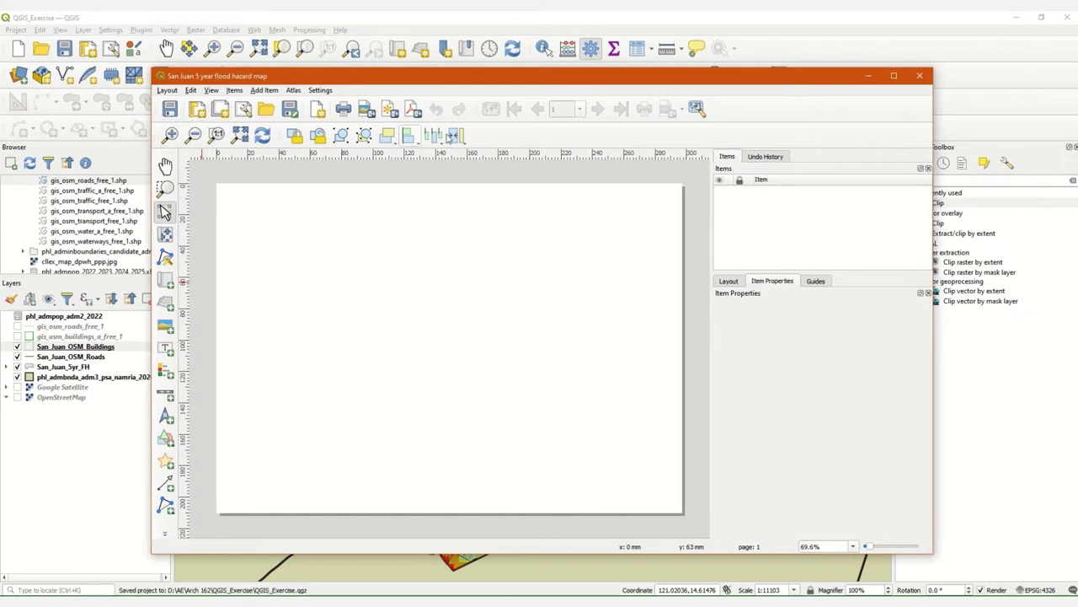
Step: Close the print layout and reopen "San Juan 5 year flood hazard map" through the Layout Manager
left_click(920, 75)
left_click(21, 30)
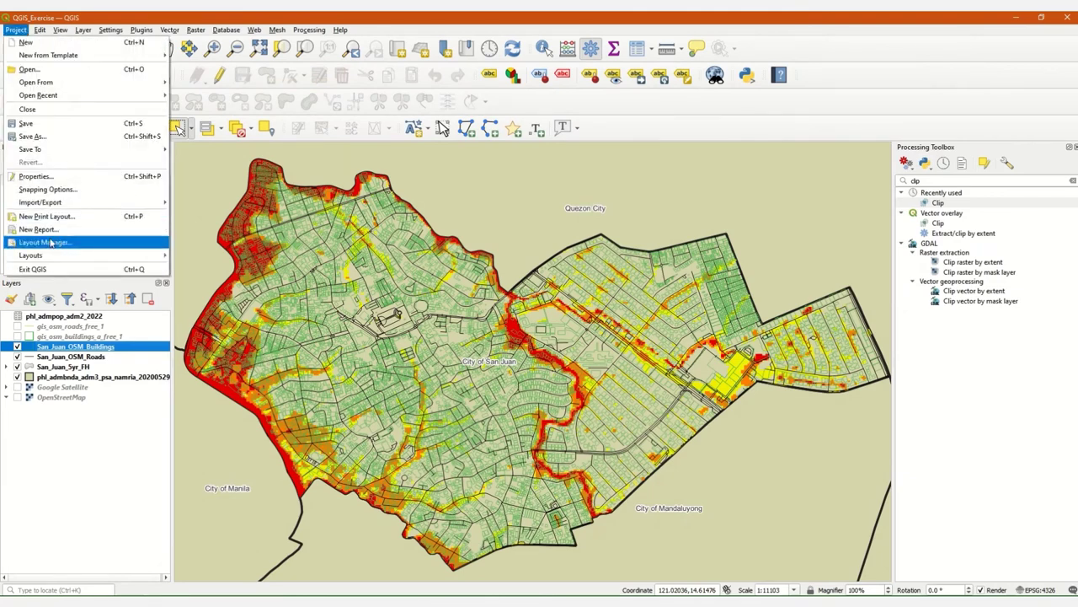
mouse_move(44, 258)
left_click(38, 244)
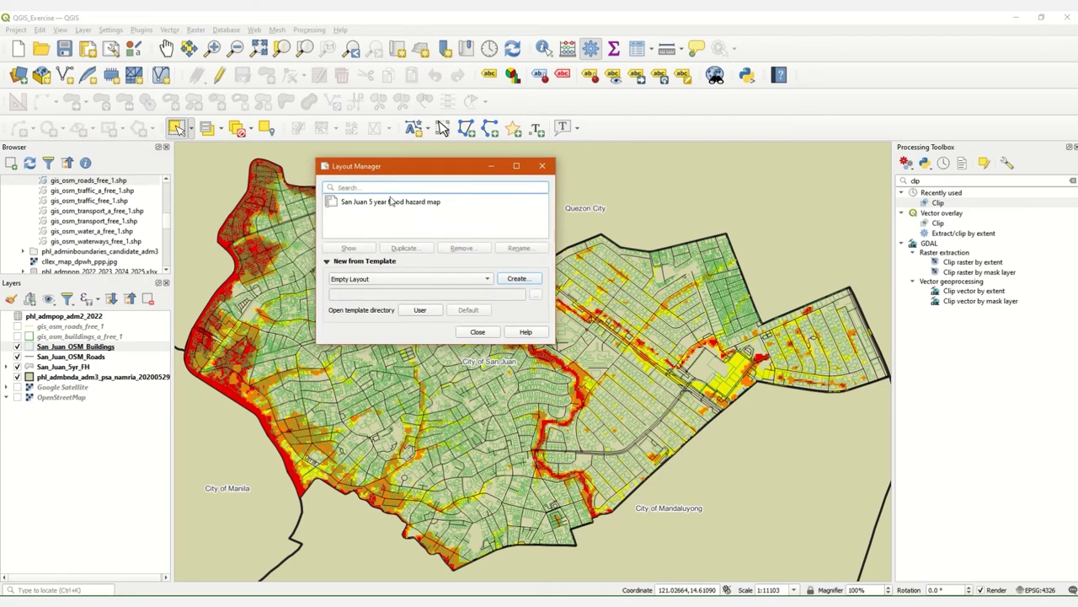
left_click(366, 203)
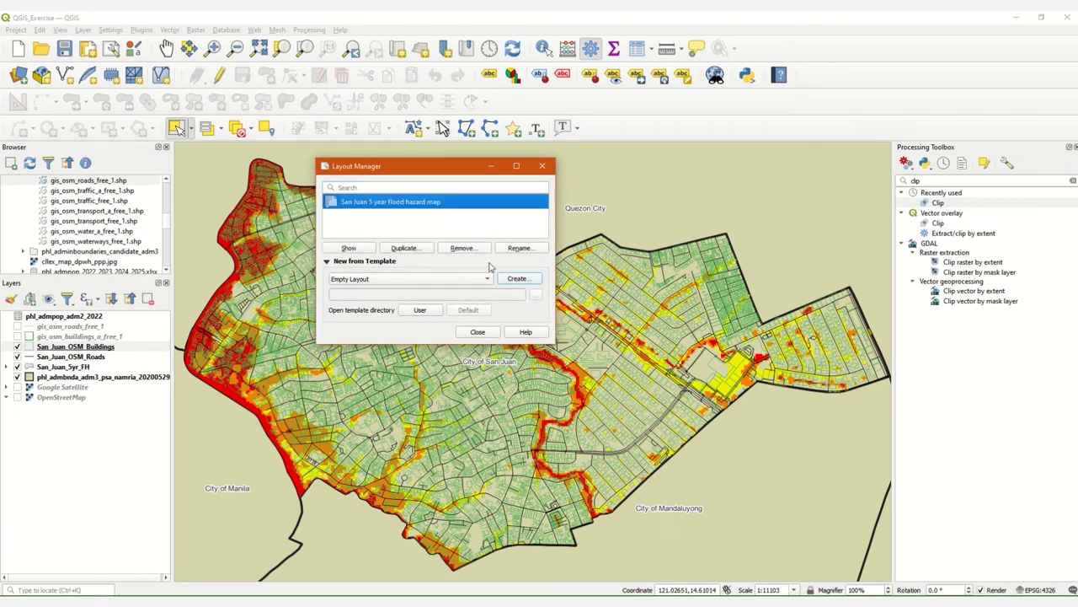
left_click_drag(367, 172, 371, 207)
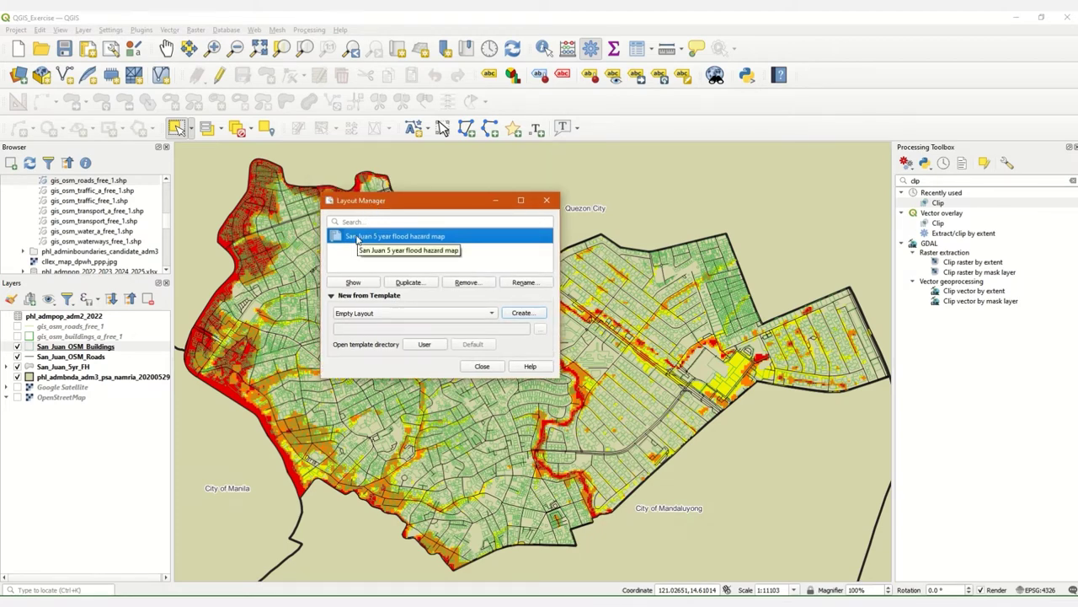
double_click(358, 239)
left_click_drag(255, 85, 267, 110)
left_click_drag(467, 107, 491, 66)
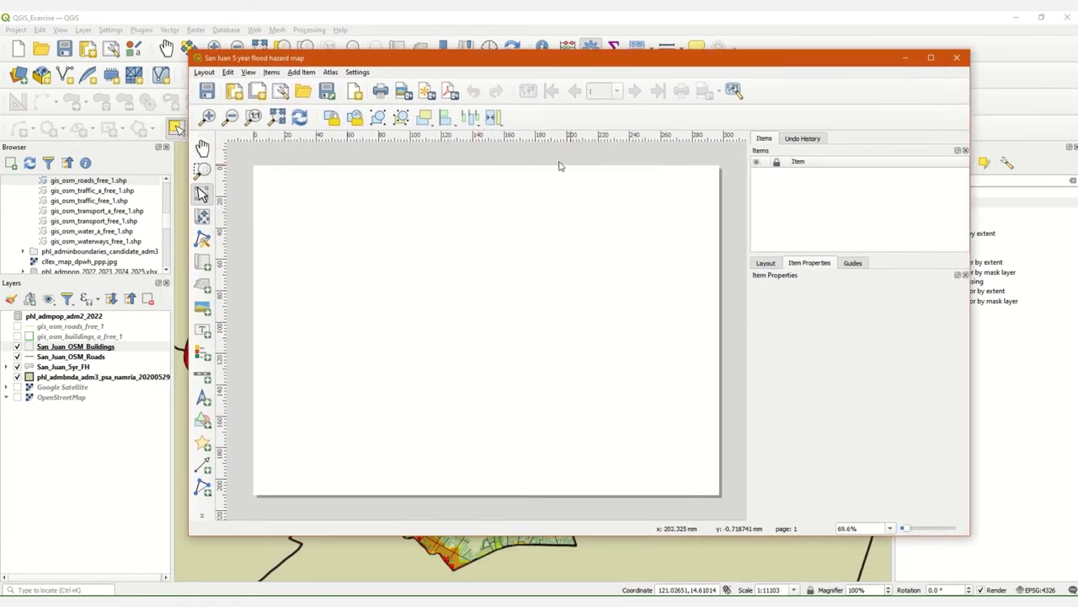
left_click_drag(354, 59, 406, 68)
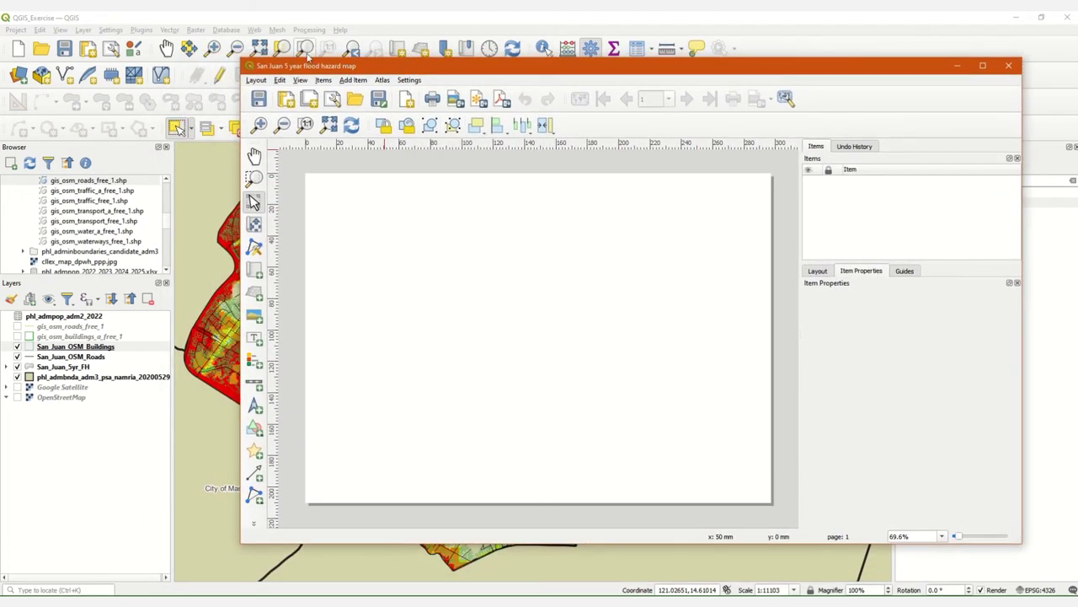
key("alt+Tab")
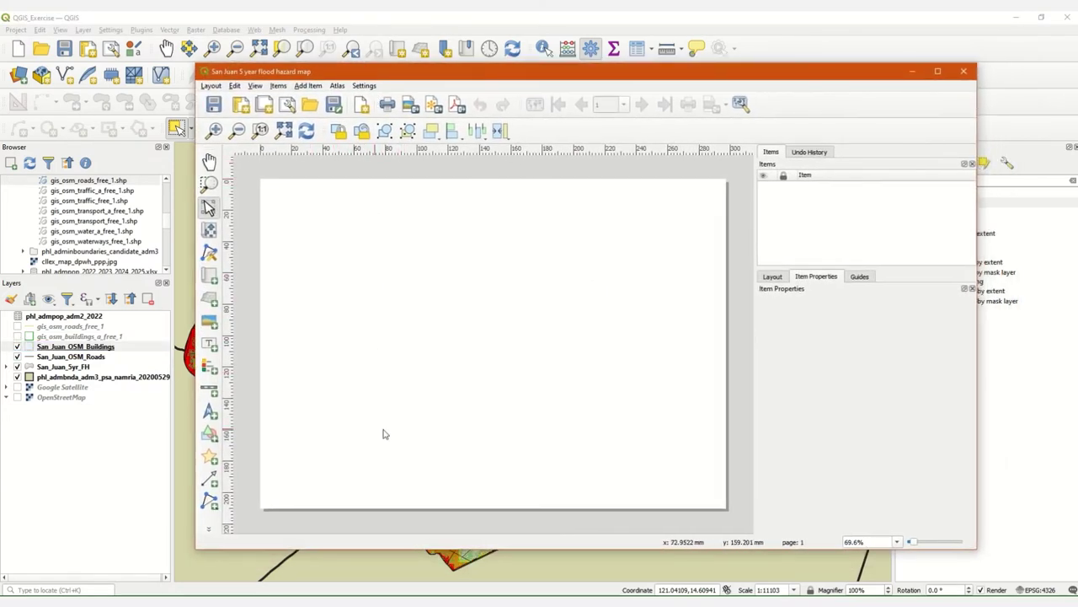
left_click(299, 16)
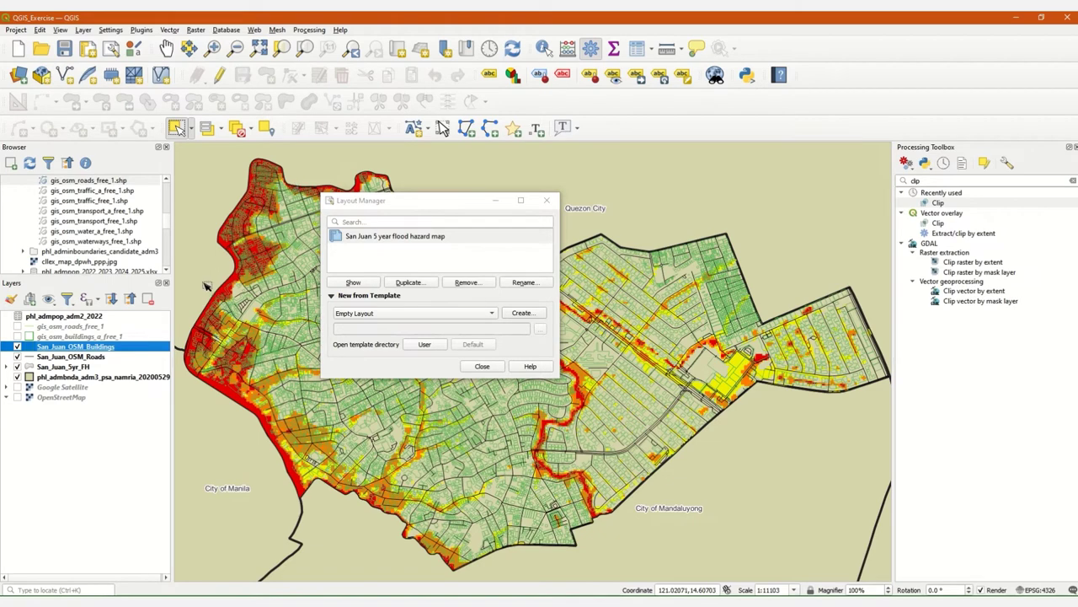
key("alt+Tab")
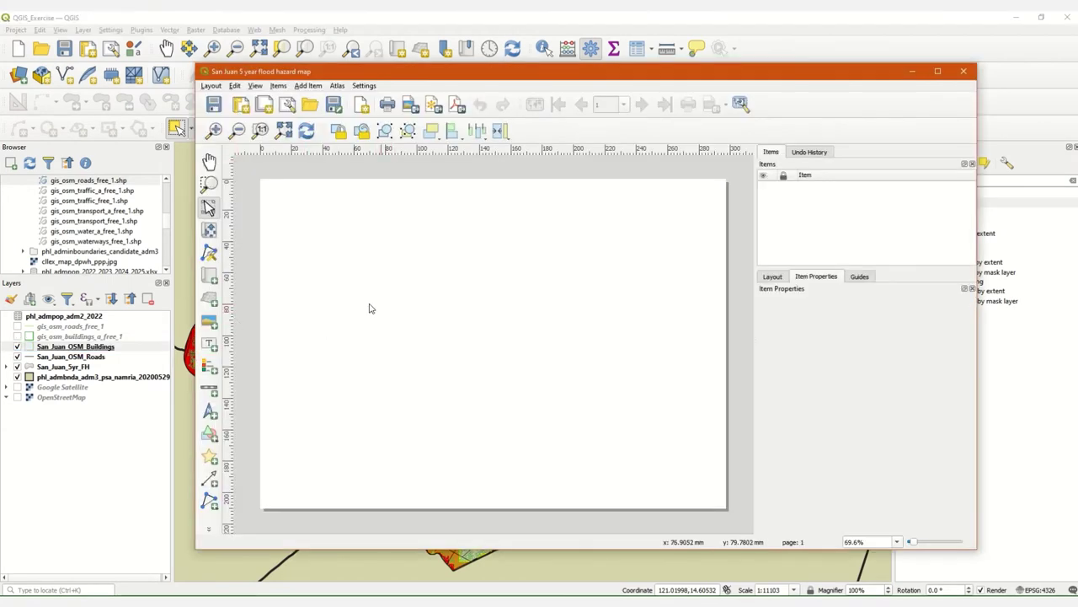
Step: Add a map item to the layout that fills almost the whole page, leaving a narrow margin on all sides
left_click_drag(406, 82, 385, 94)
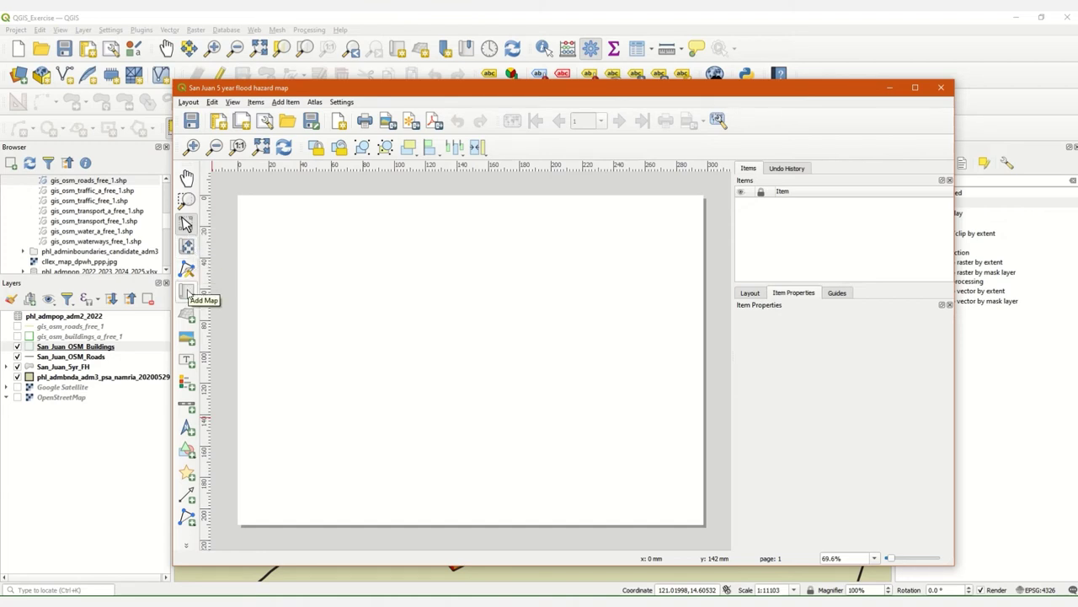
left_click(187, 293)
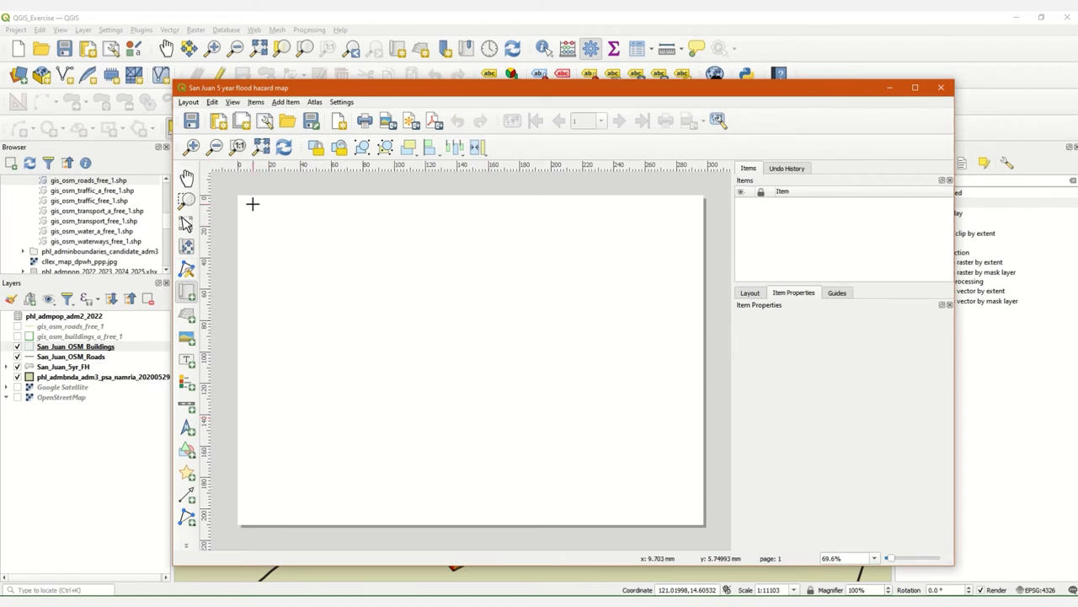
left_click_drag(246, 201, 696, 517)
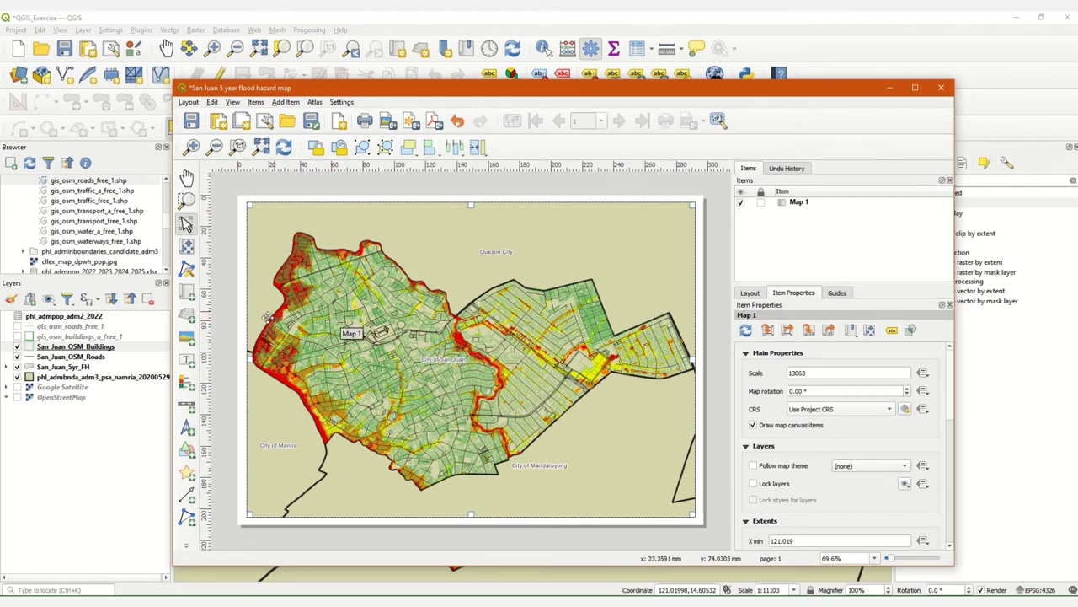
Step: Set the paper size in the layout's printer page setup to A4
left_click(189, 101)
left_click(190, 102)
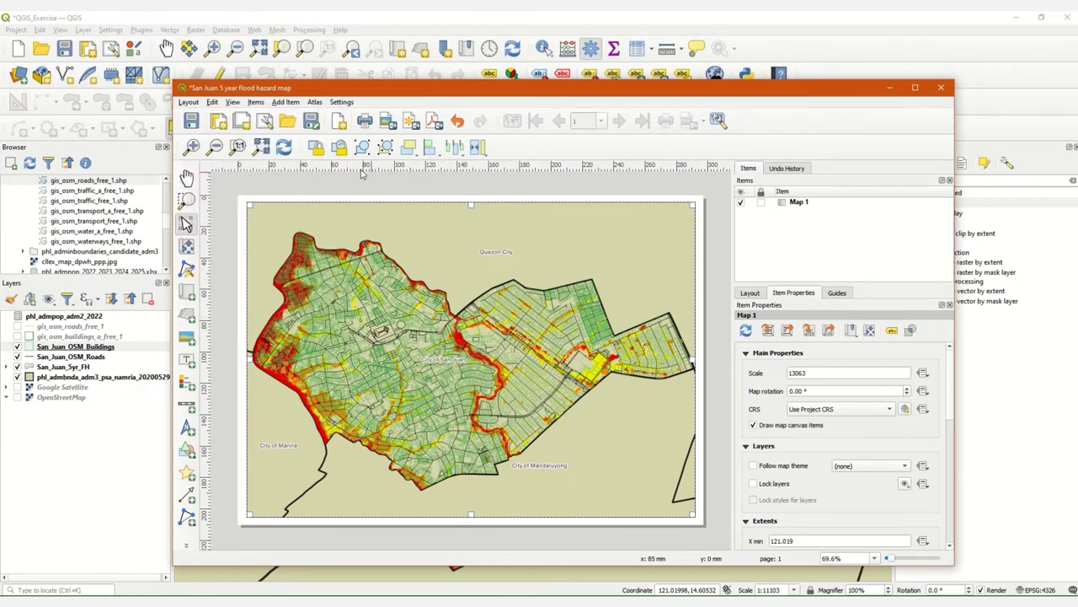
left_click(182, 102)
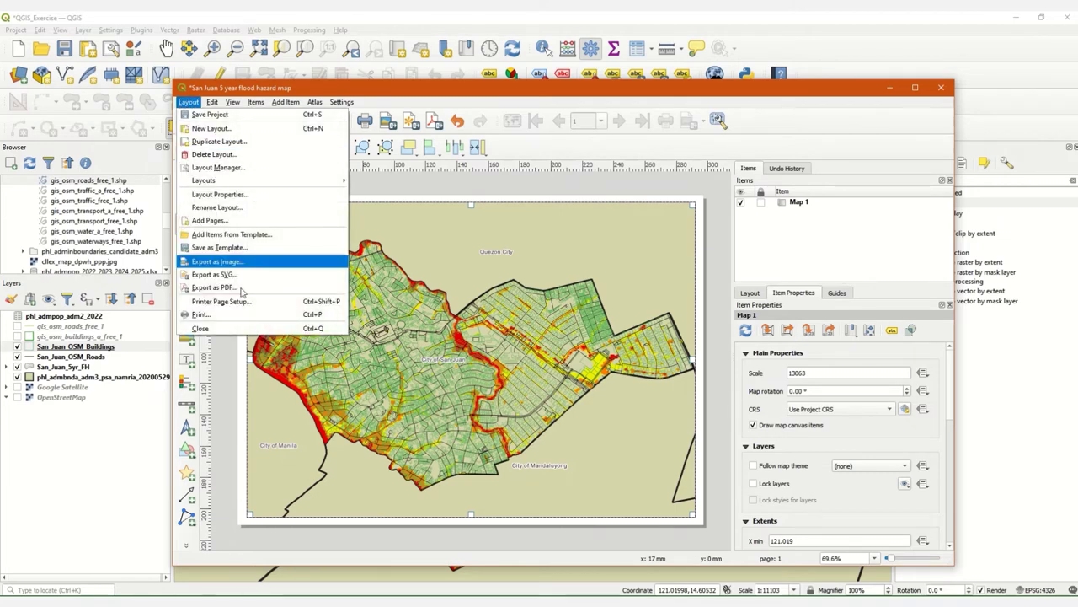
left_click(214, 303)
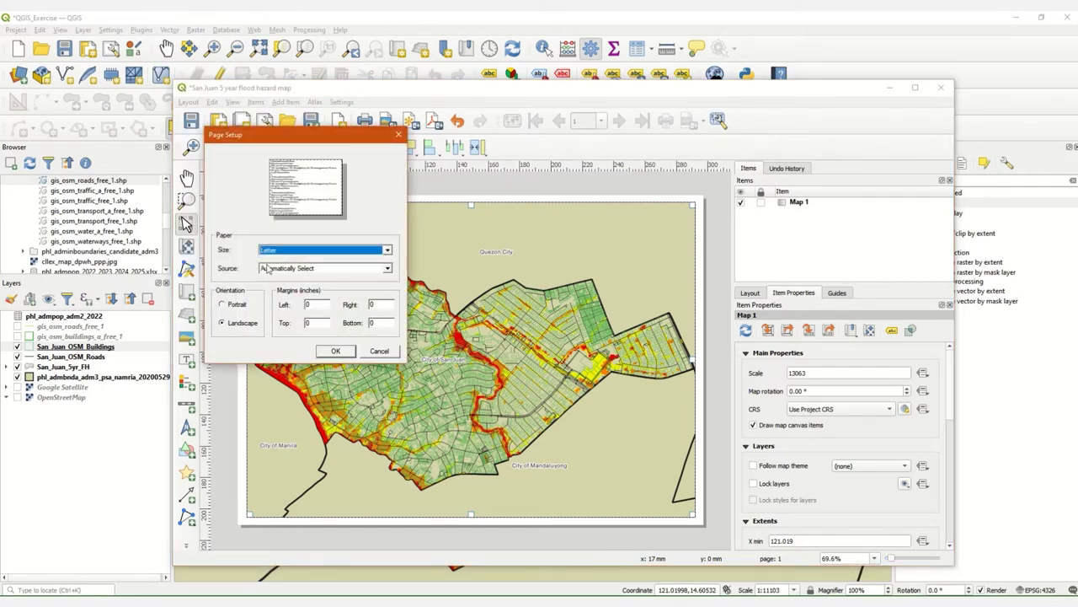
left_click(310, 253)
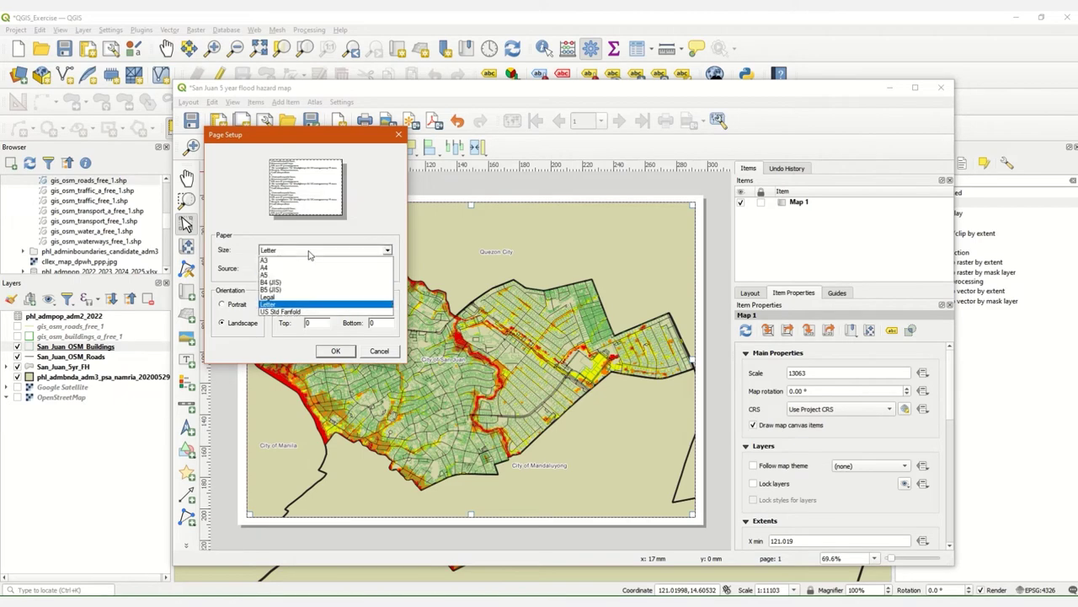
left_click(271, 267)
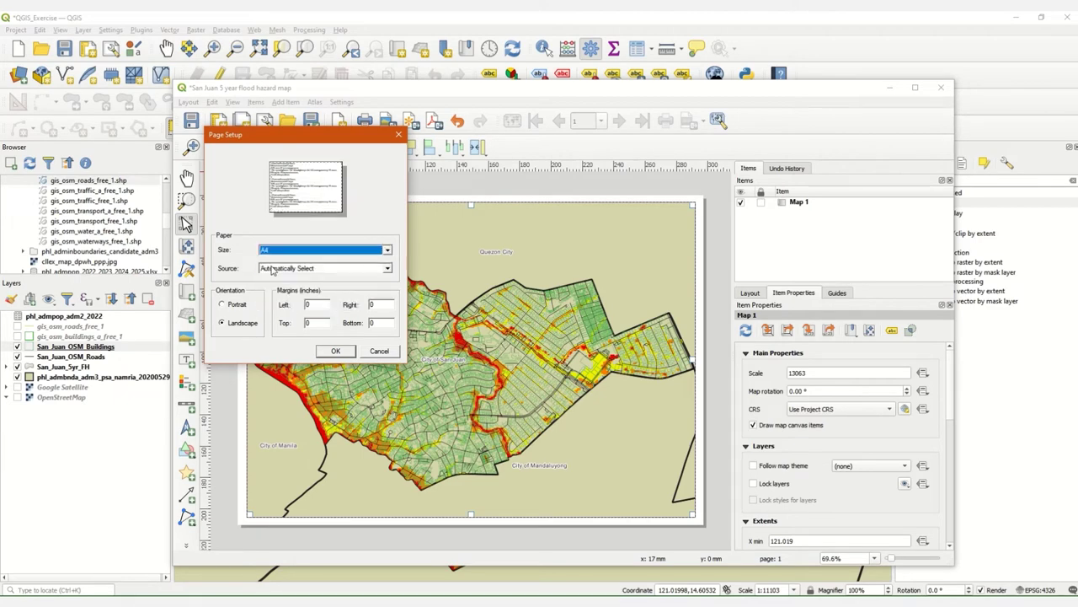
left_click(336, 352)
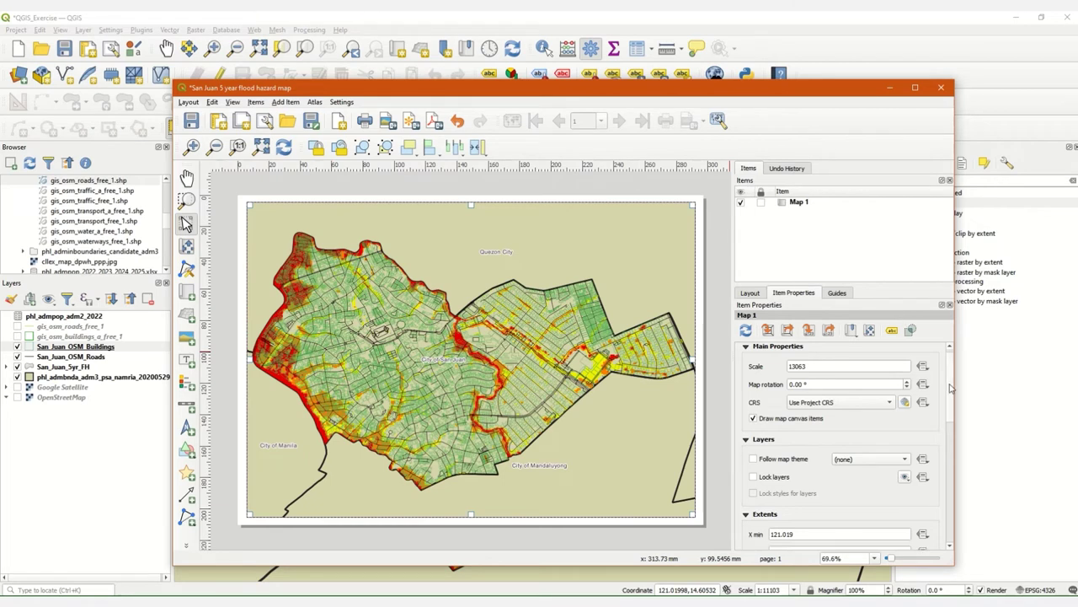
Step: Examine the layout's settings and variables for the page dimensions, and review the item properties of Map 1
left_click(746, 295)
left_click_drag(948, 339, 955, 462)
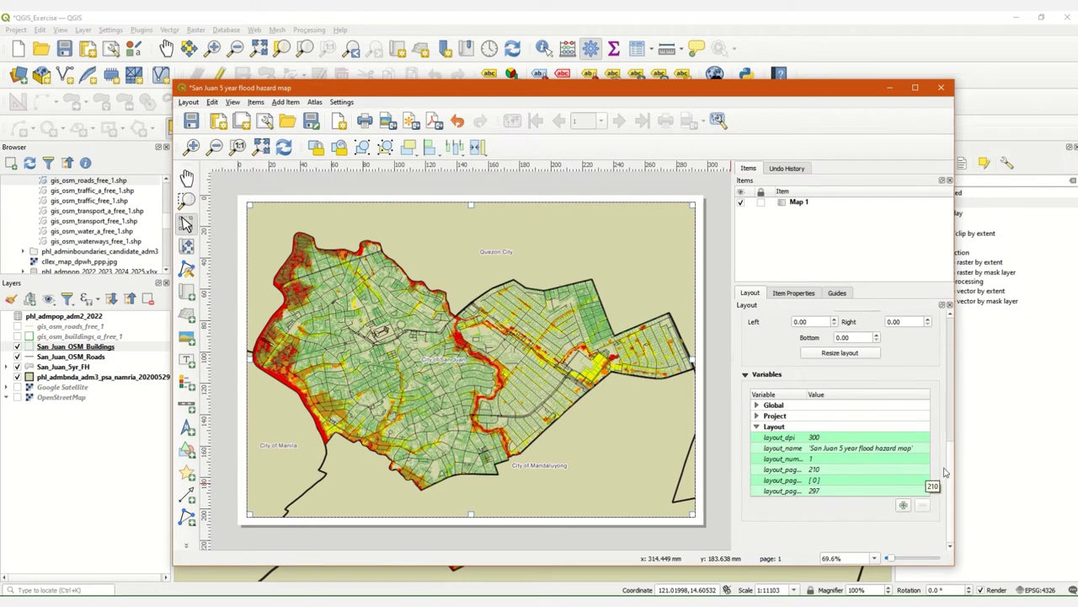
mouse_move(951, 471)
left_mouse_down()
mouse_move(951, 455)
mouse_move(945, 471)
left_mouse_up()
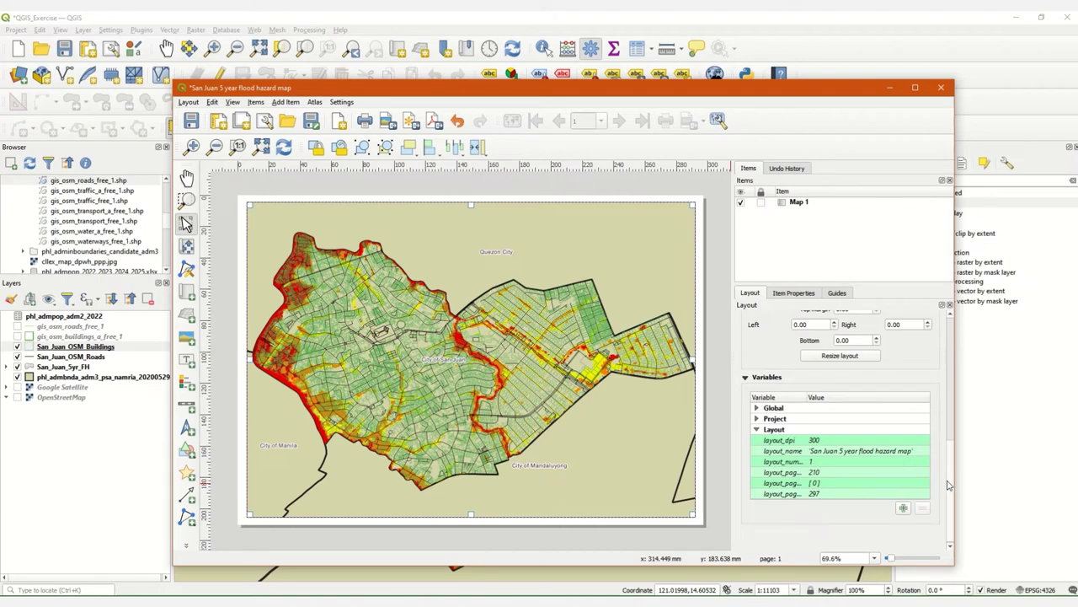
left_click_drag(952, 482, 953, 471)
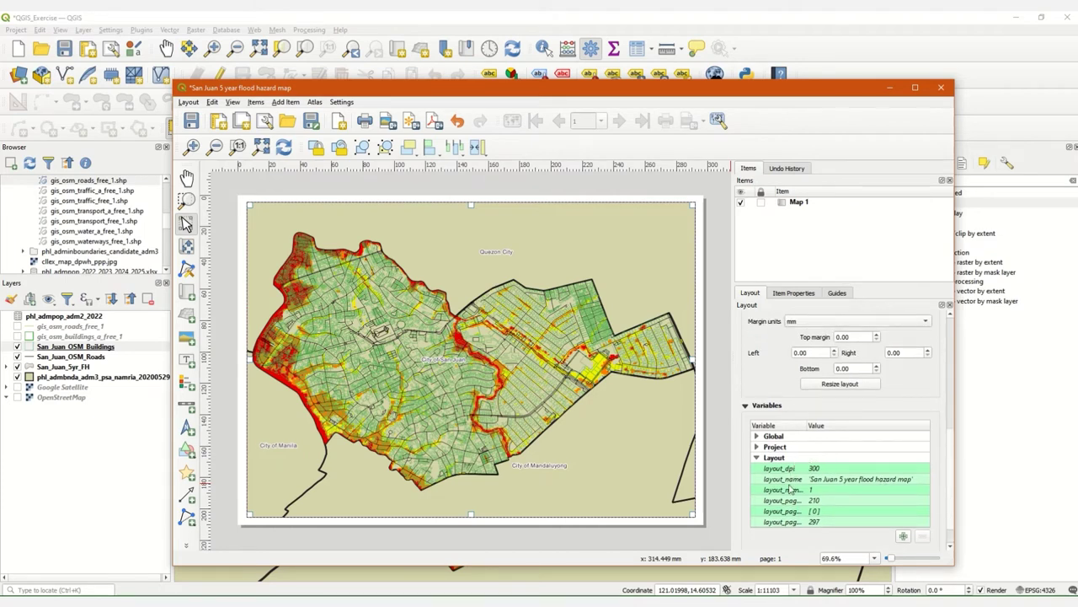
left_click_drag(950, 439, 943, 327)
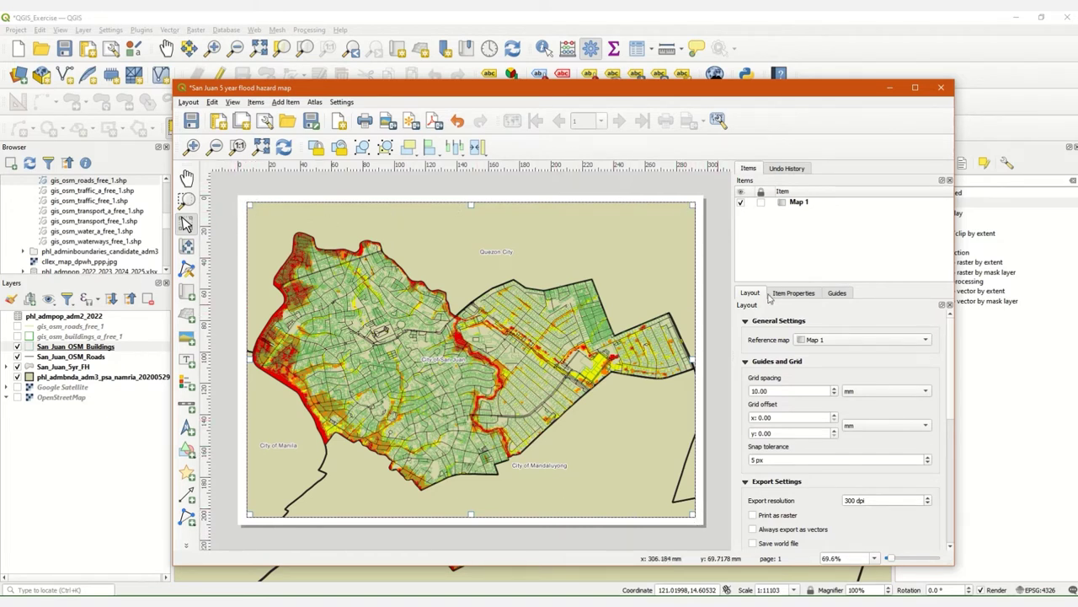
left_click(798, 292)
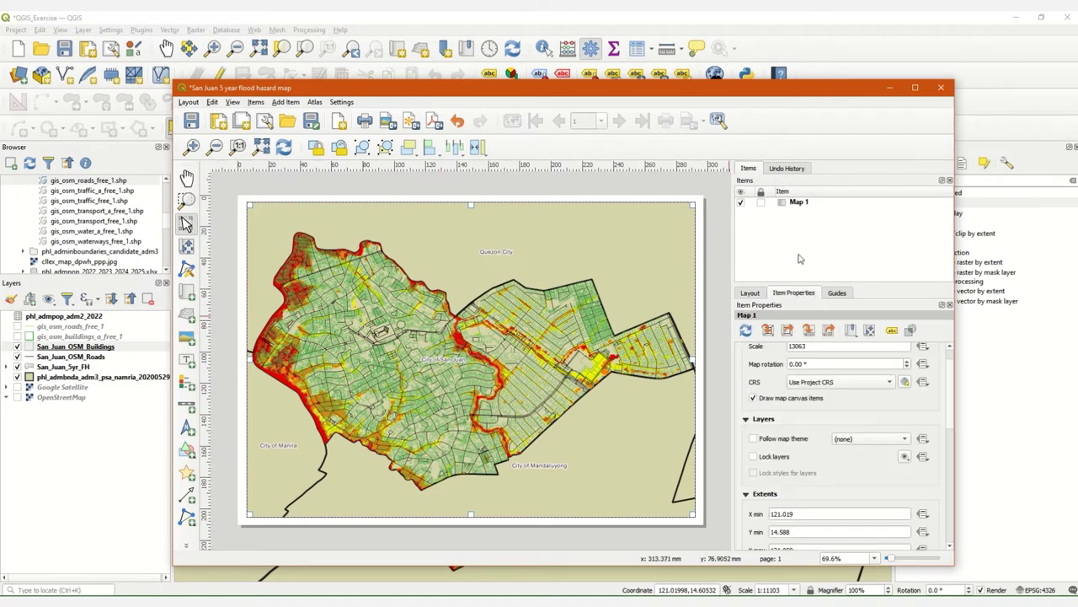
left_click(796, 207)
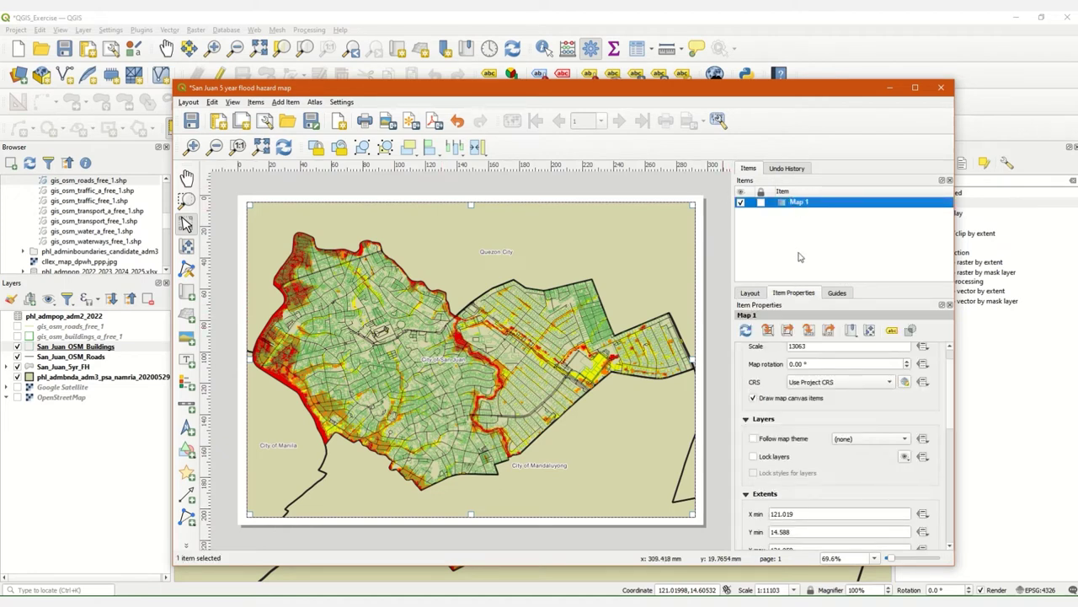
scroll(938, 378, "up", 1)
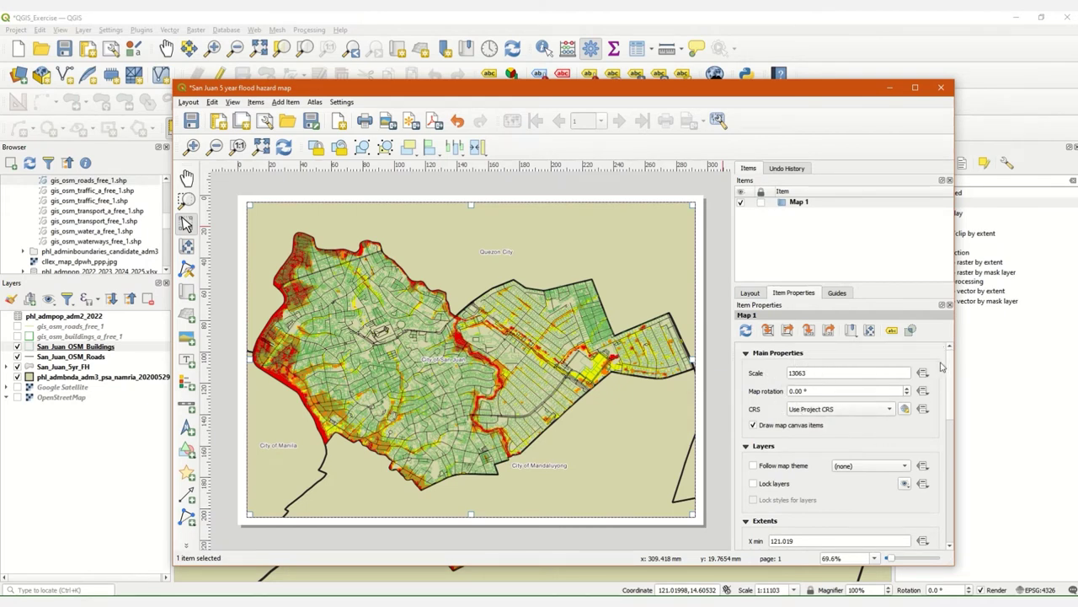
scroll(948, 370, "down", 1)
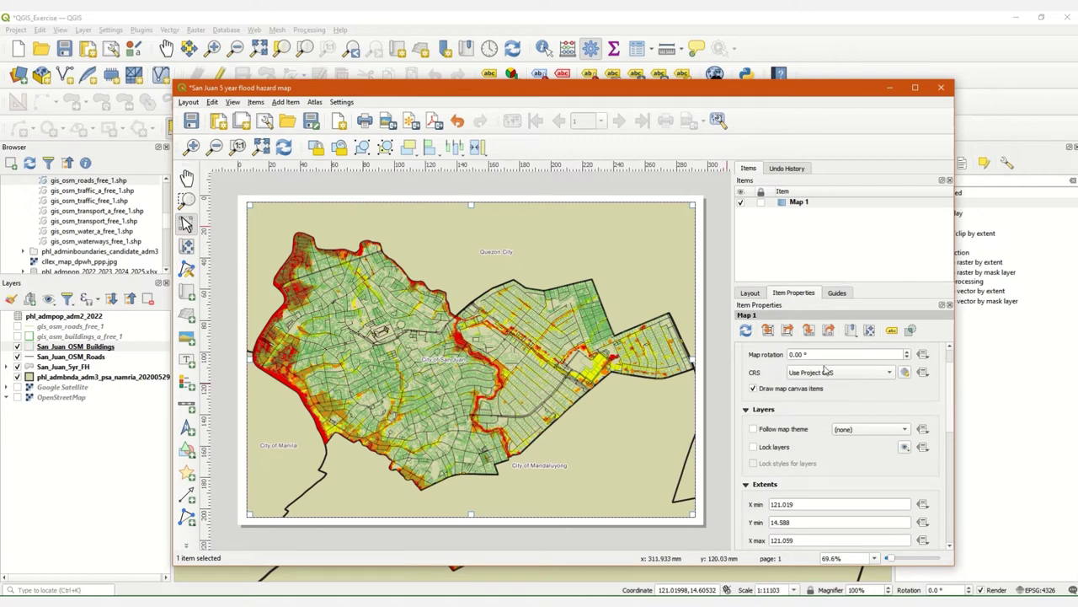